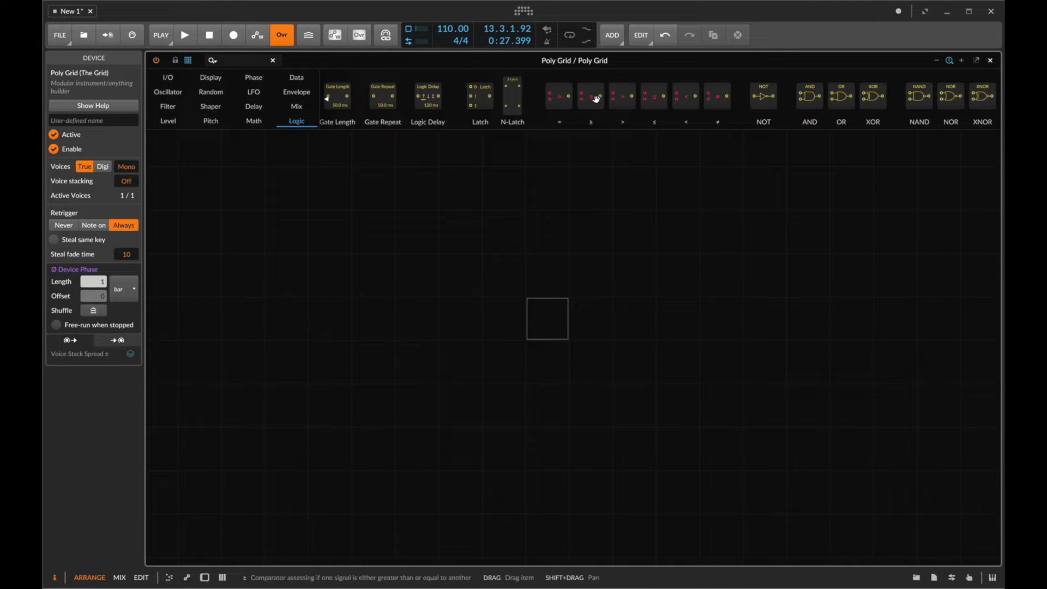
click(255, 121)
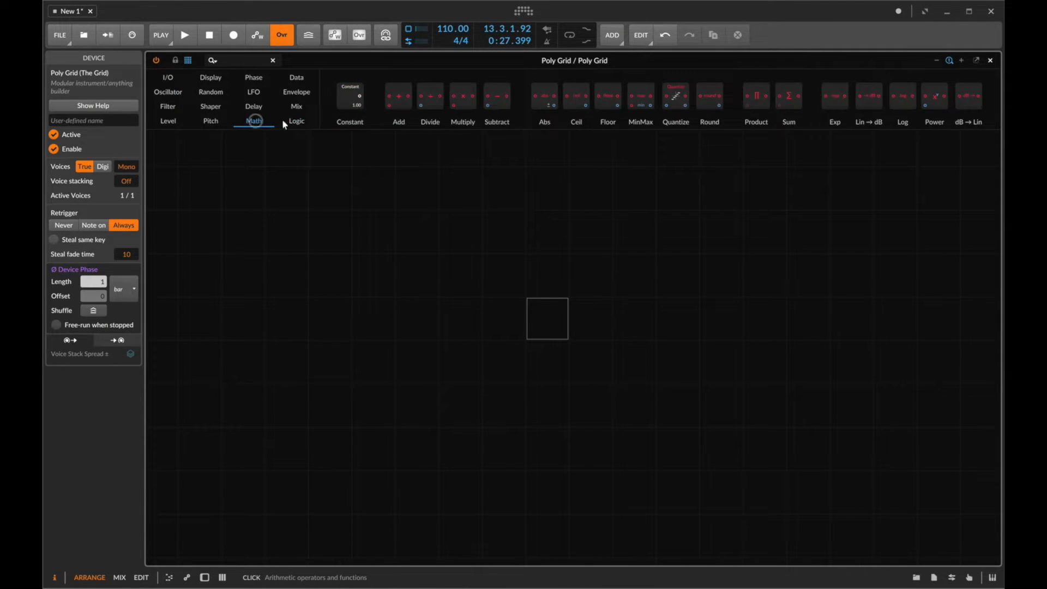
click(299, 123)
scroll(552, 104, down, 3)
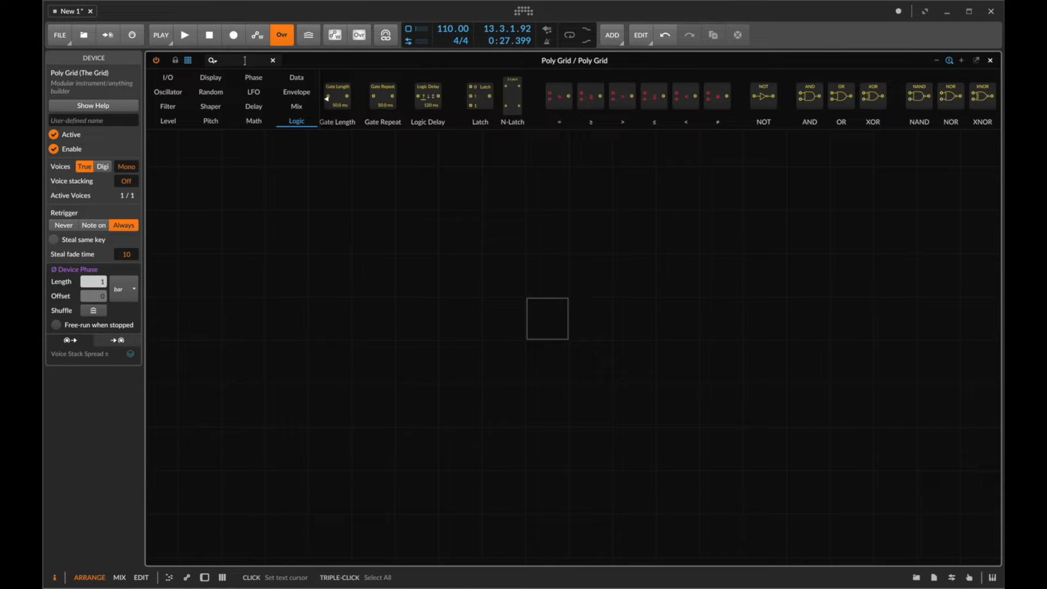
Add an Oscilloscope module near the centre of the empty grid and an LFO module beside its inputs.
text(osc)
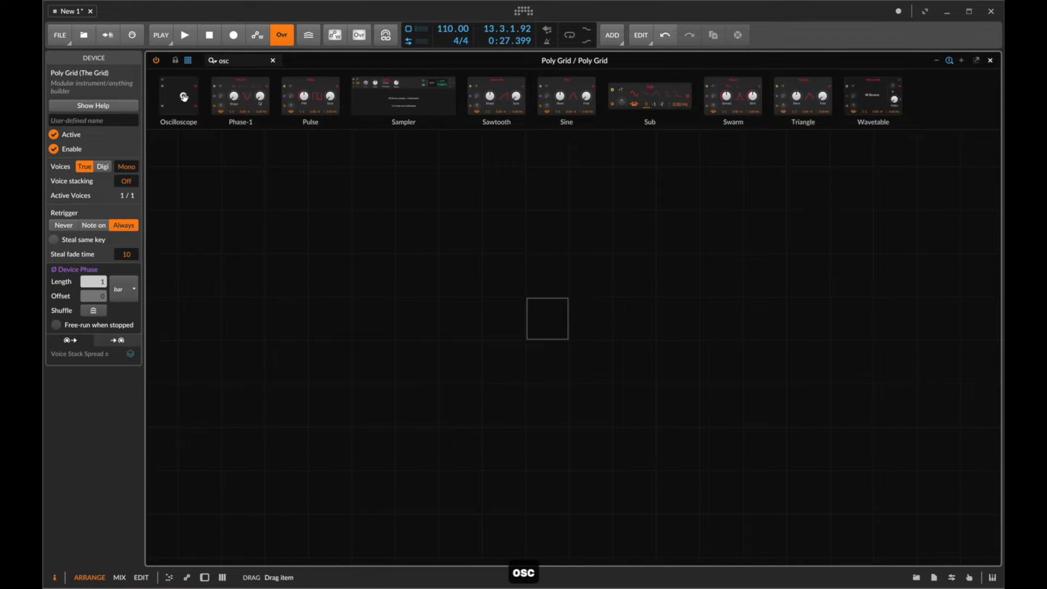
drag(184, 97, 616, 288)
click(249, 64)
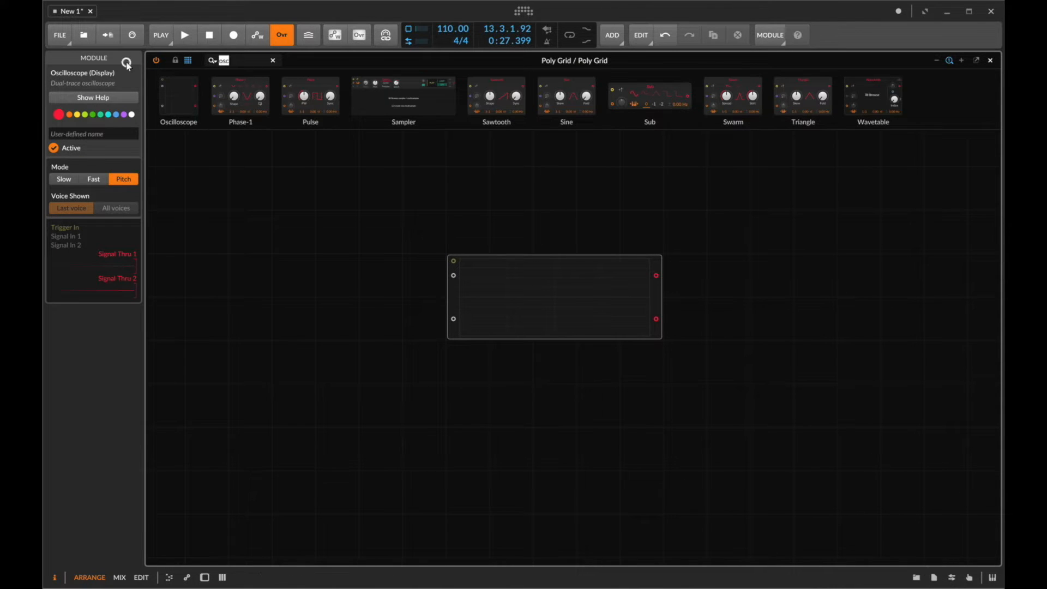
key(BackSpace)
text(lfo)
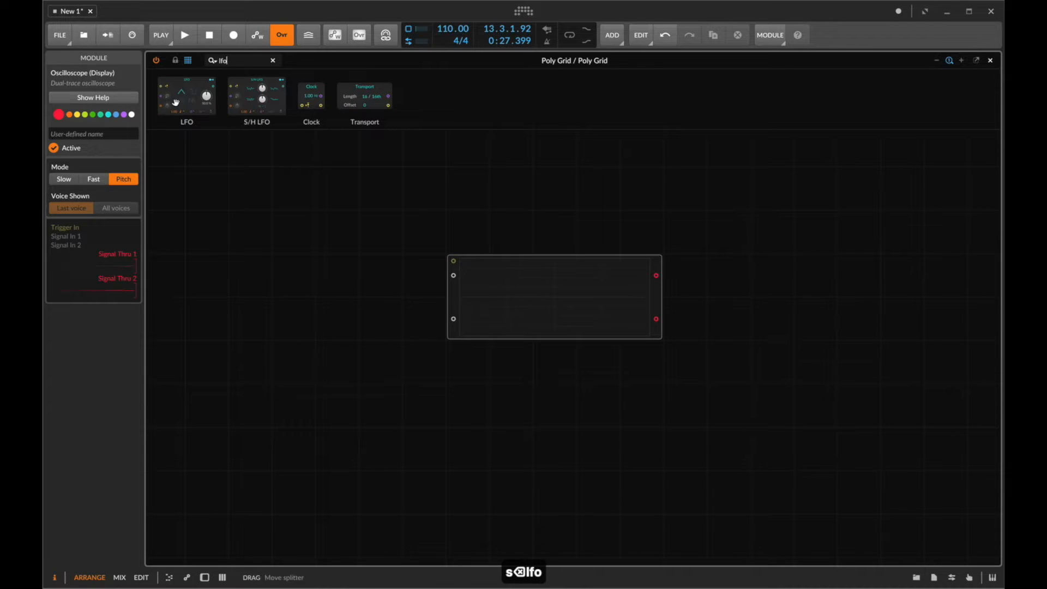
drag(176, 103, 311, 312)
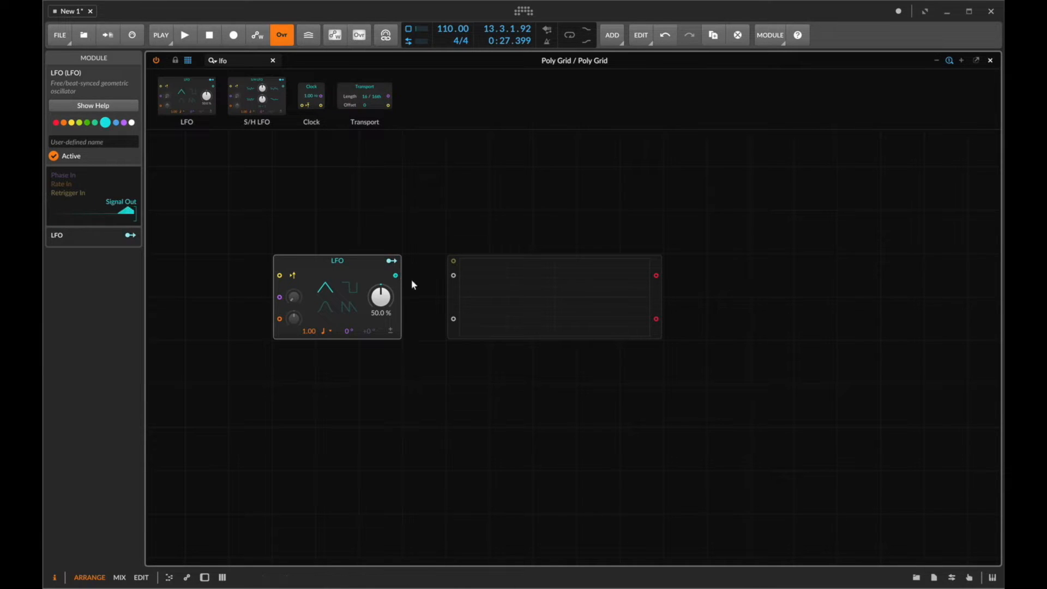
Connect the LFO output to the oscilloscope's first signal input, move the LFO away from it, and set the oscilloscope mode to Fast.
drag(395, 275, 453, 275)
drag(334, 262, 290, 218)
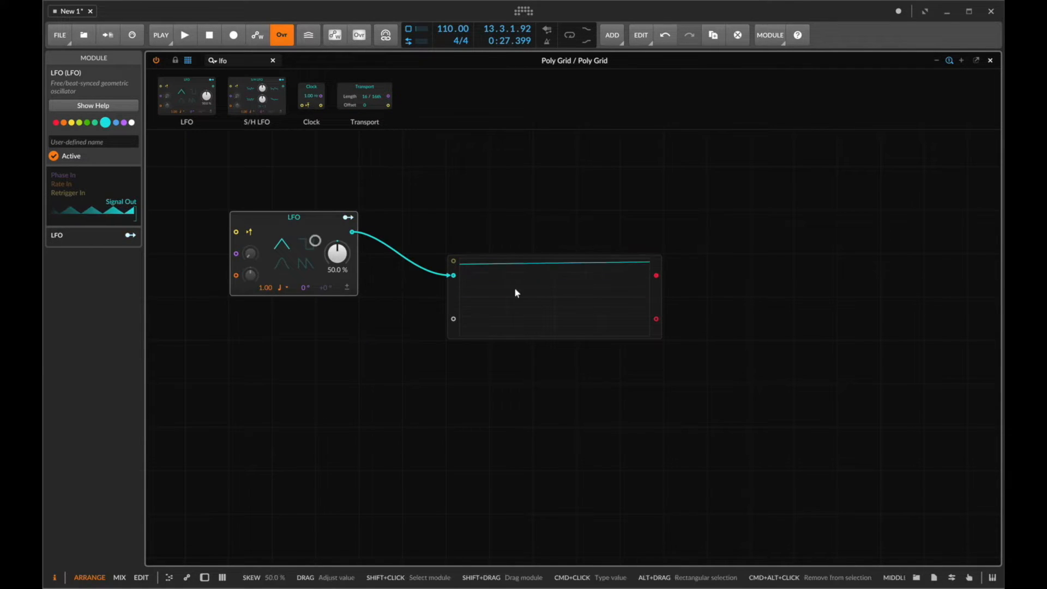
click(515, 286)
click(94, 179)
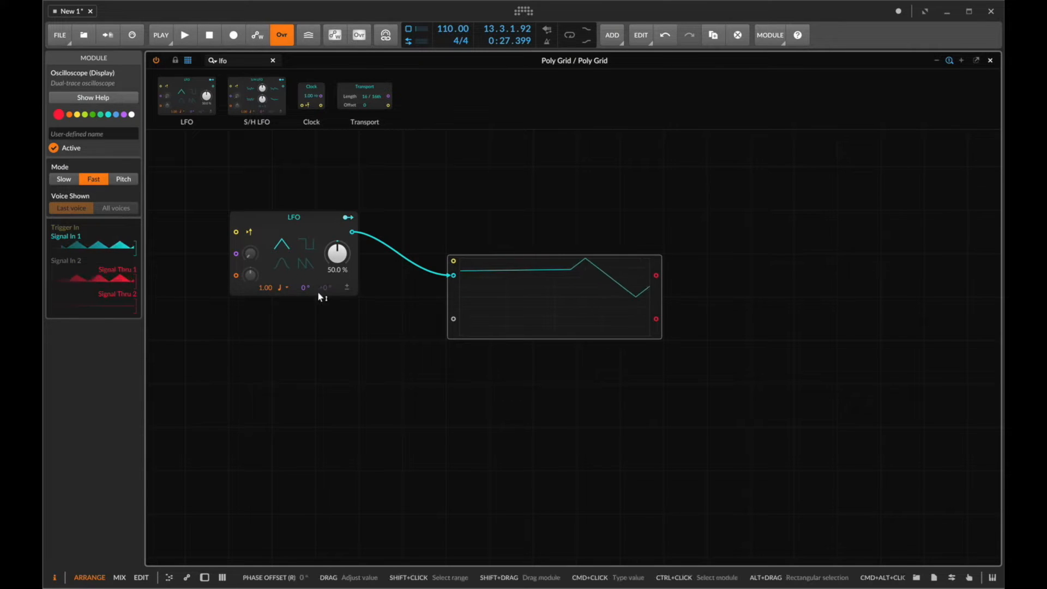
Add a Value module feeding the oscilloscope's second signal input and set it to 50 %.
triple_click(241, 61)
text(val)
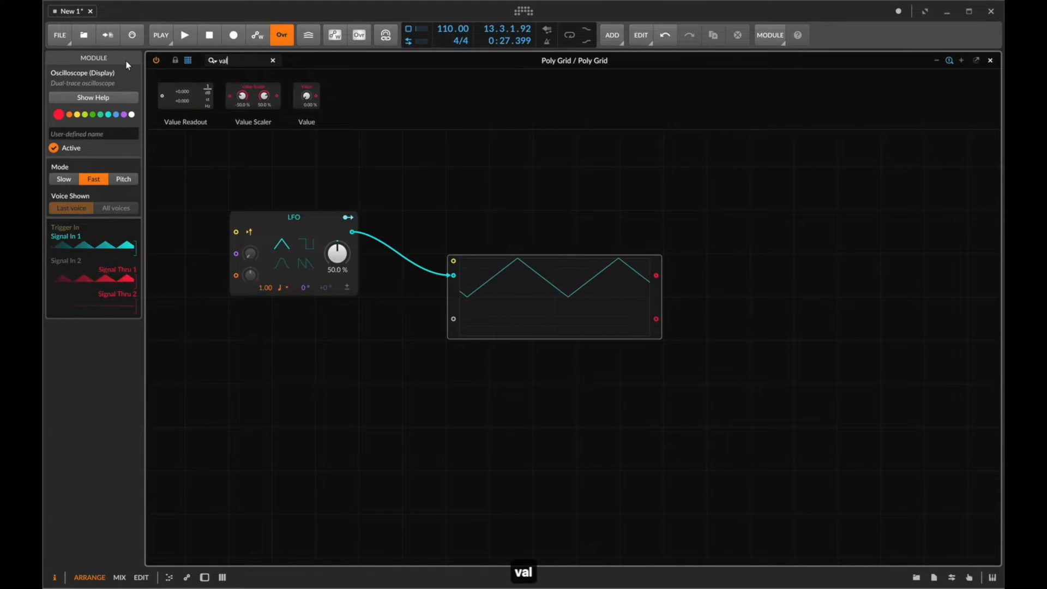
mouse_move(306, 96)
mouse_down()
mouse_move(428, 211)
mouse_move(456, 320)
mouse_move(424, 319)
mouse_up()
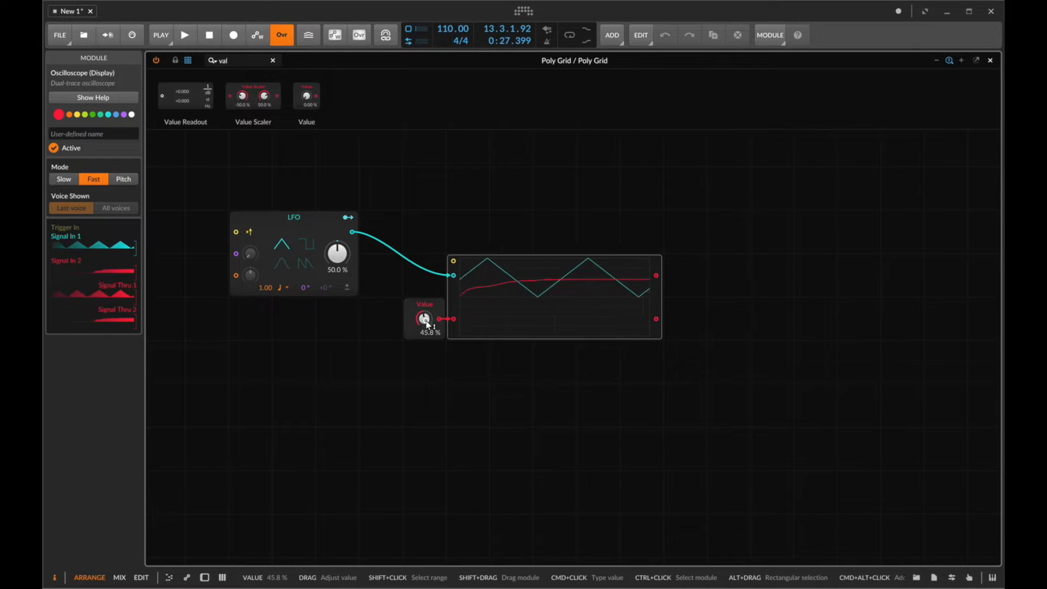
super+click(424, 319)
text(50)
key(Return)
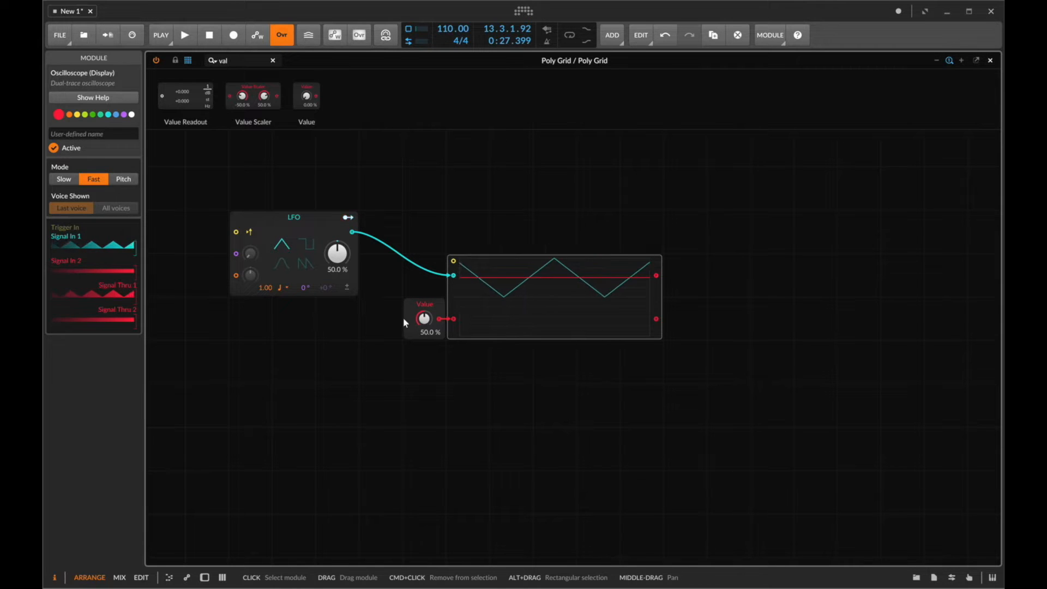
Line up the LFO and oscilloscope, and add a greater-than (>) comparator fed by the oscilloscope's two thru outputs.
drag(345, 217, 433, 217)
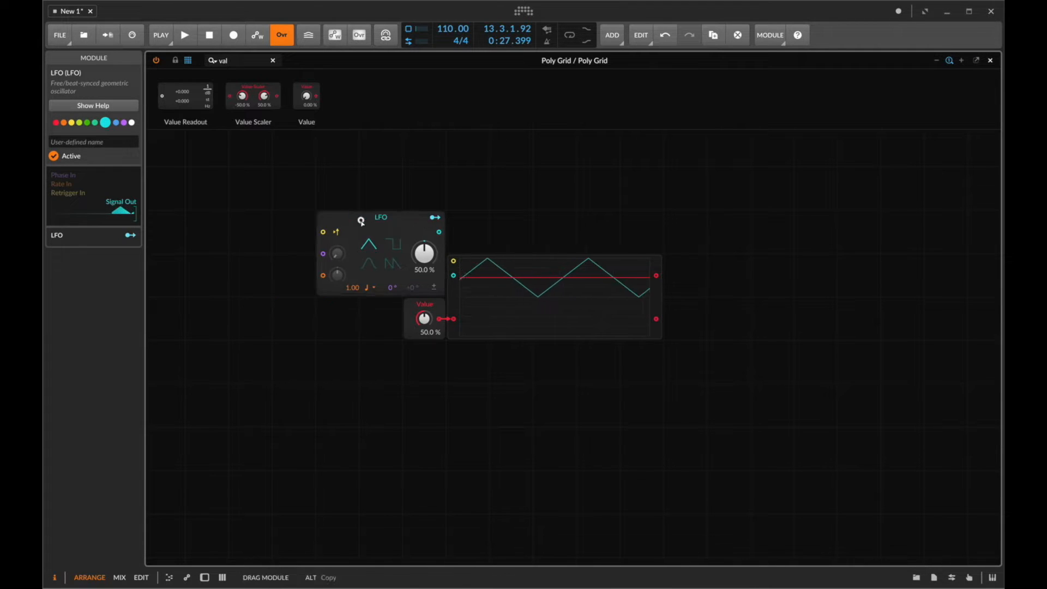
drag(502, 264, 546, 220)
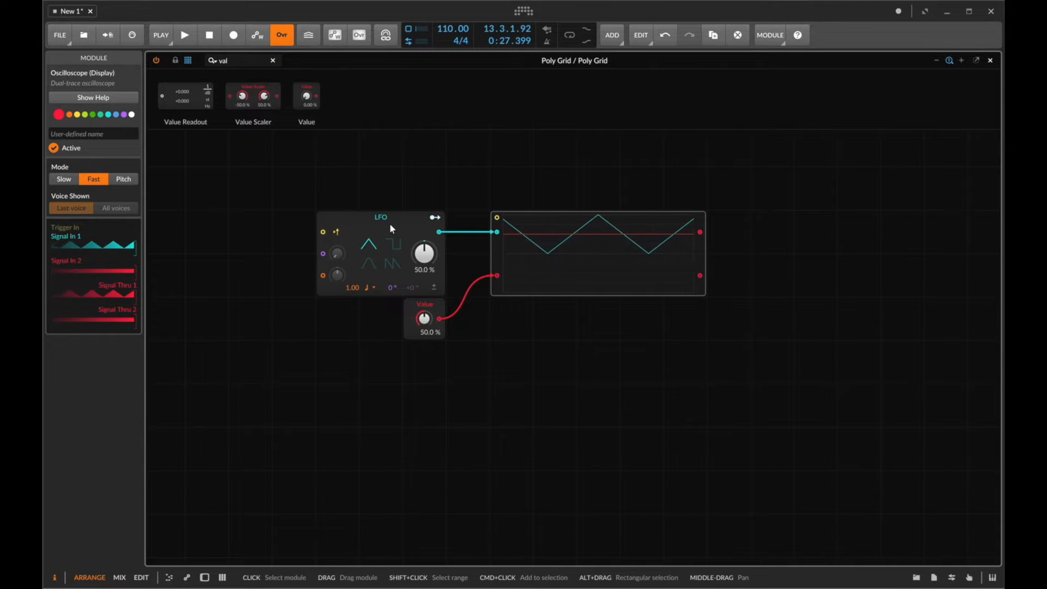
click(252, 60)
text(grea)
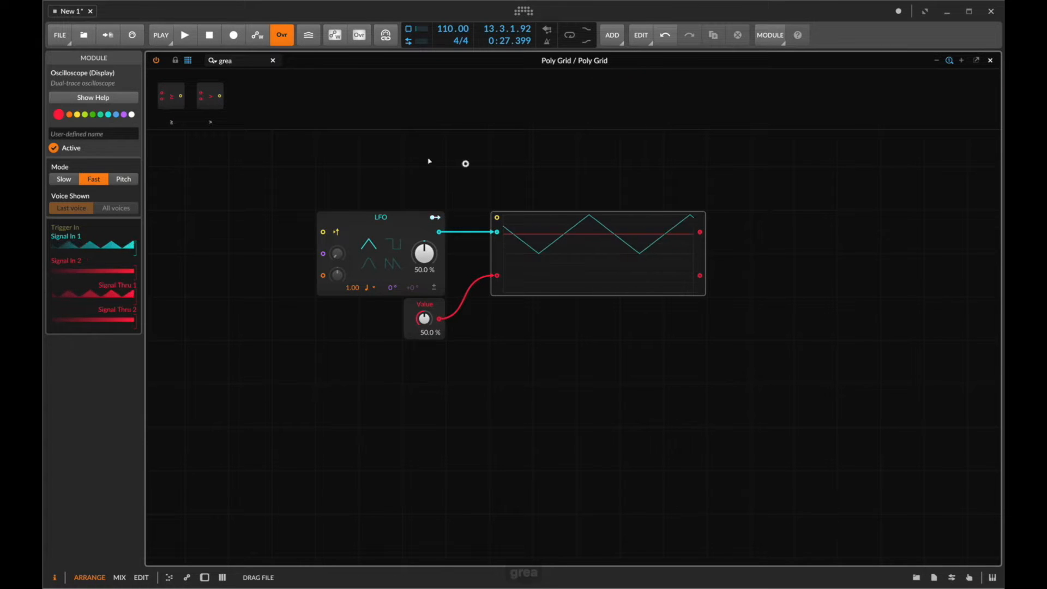
drag(429, 161, 758, 228)
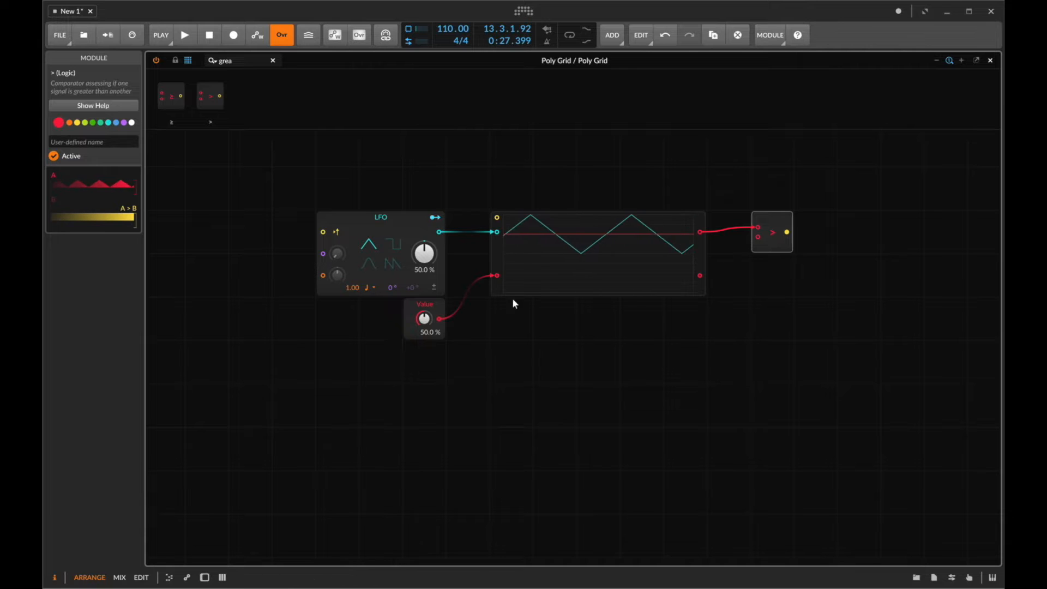
drag(700, 275, 734, 218)
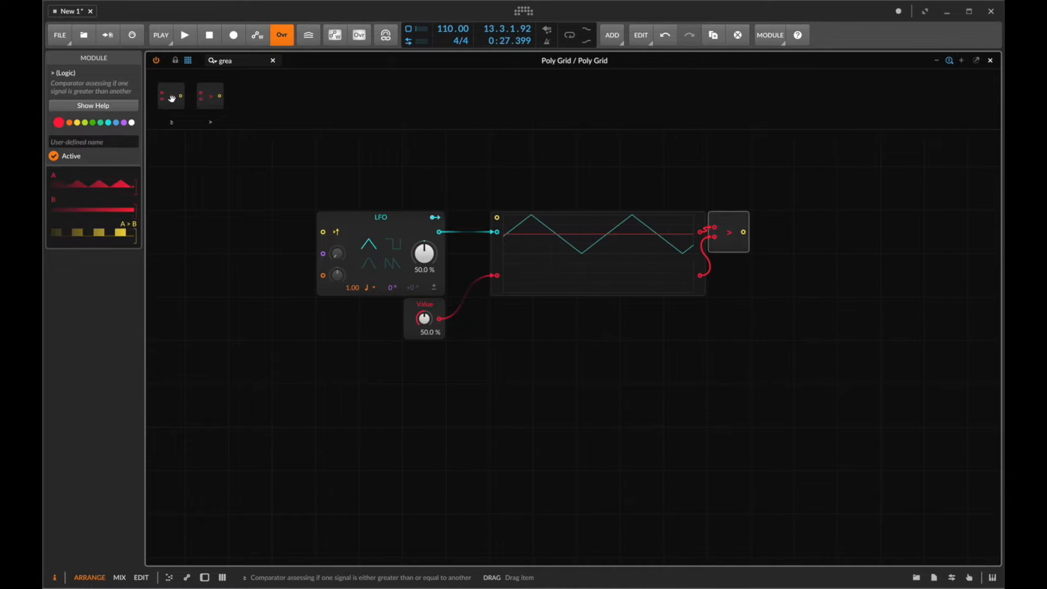
Duplicate the oscilloscope onto the comparator's output and place the copy directly below the original.
click(525, 259)
key(super+c)
click(756, 239)
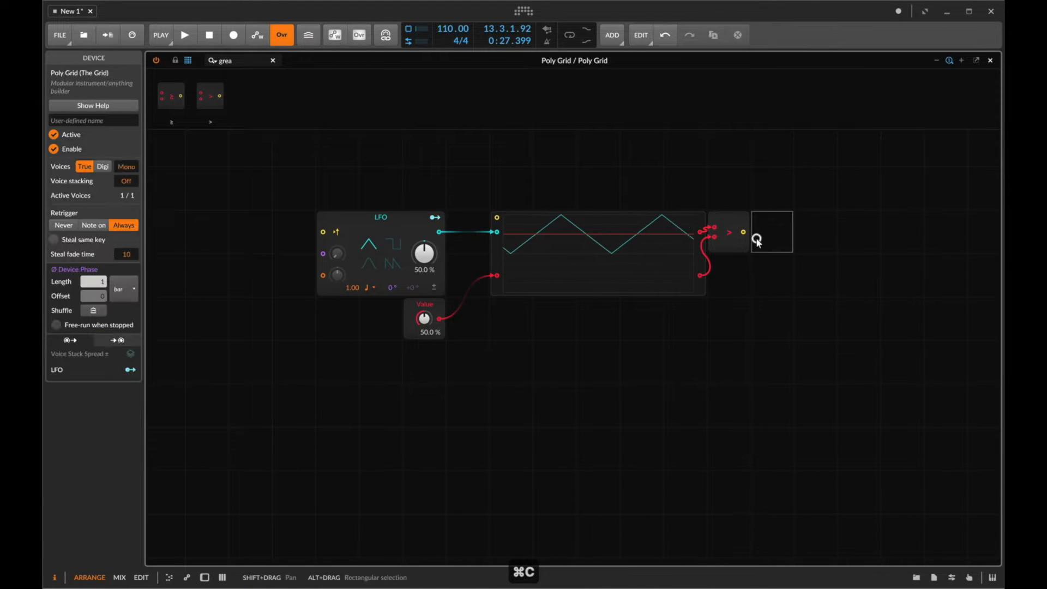
key(super+v)
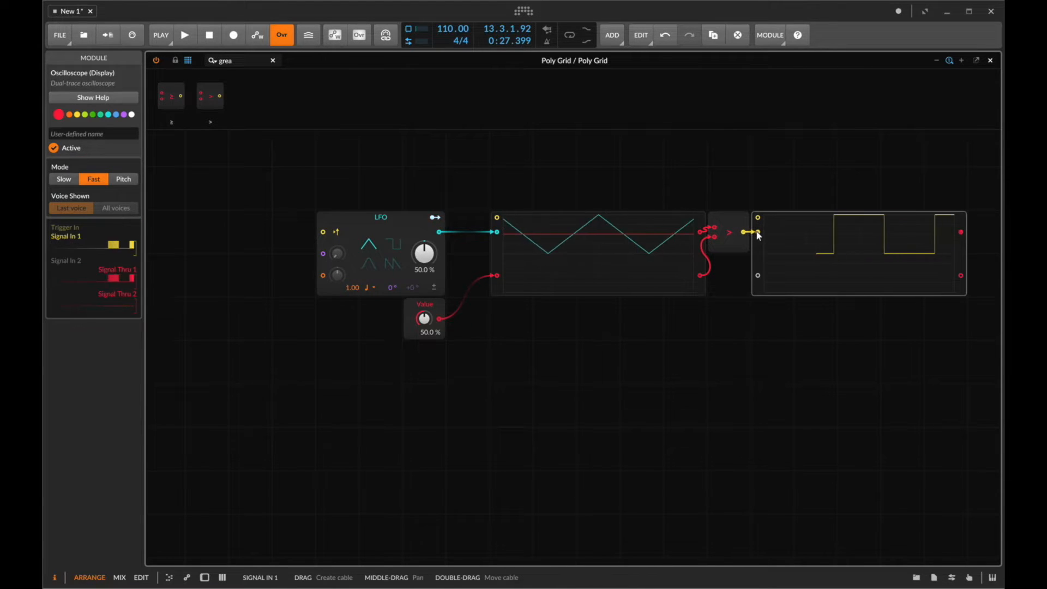
drag(849, 253, 609, 330)
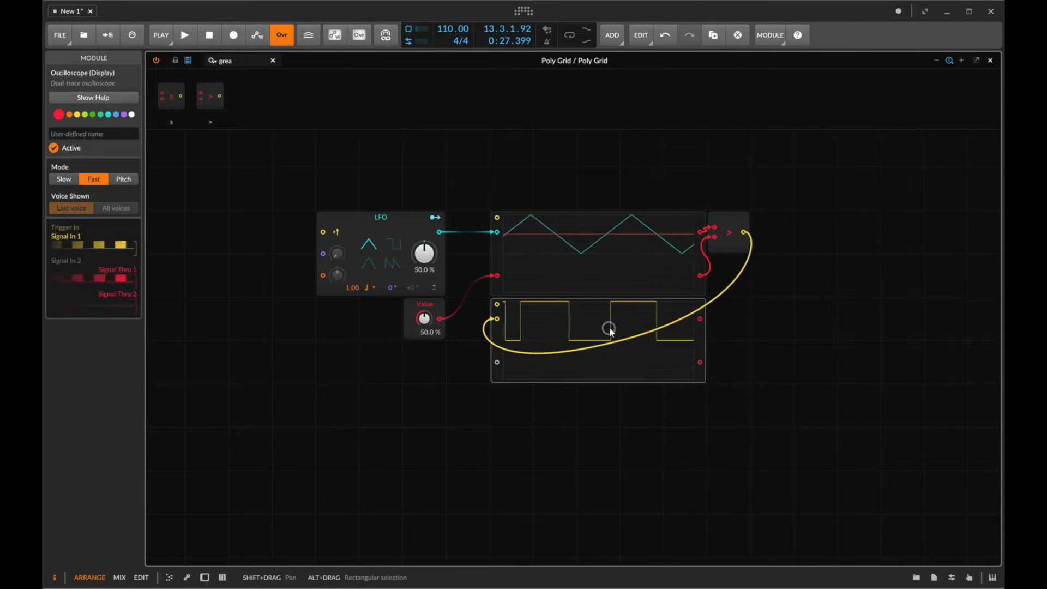
Move the comparator between the sources and the oscilloscopes, wiring the LFO to input A and the Value module to input B.
drag(728, 225, 468, 267)
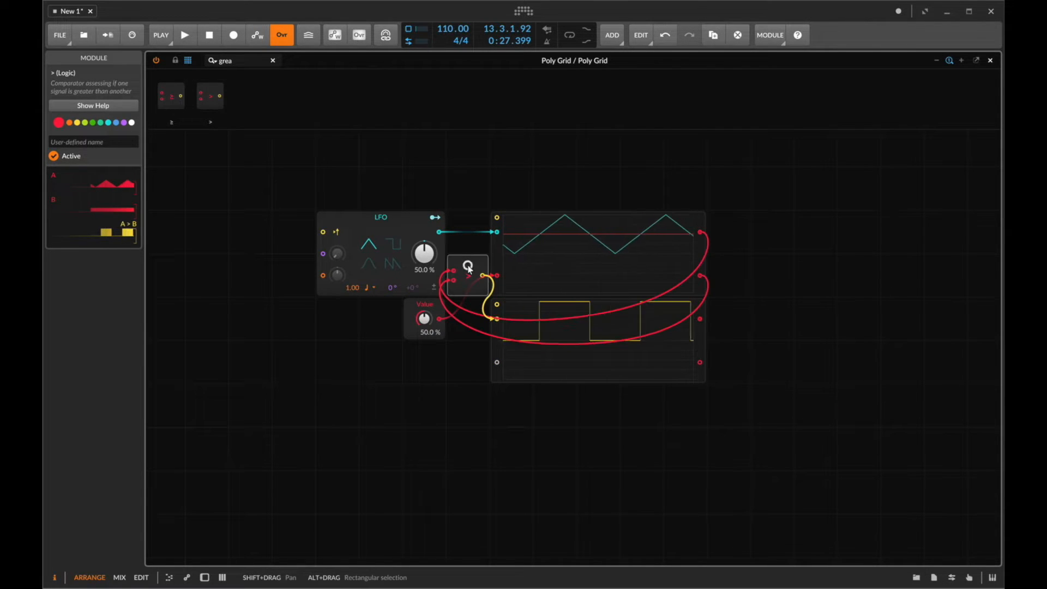
drag(439, 232, 453, 270)
drag(438, 319, 453, 282)
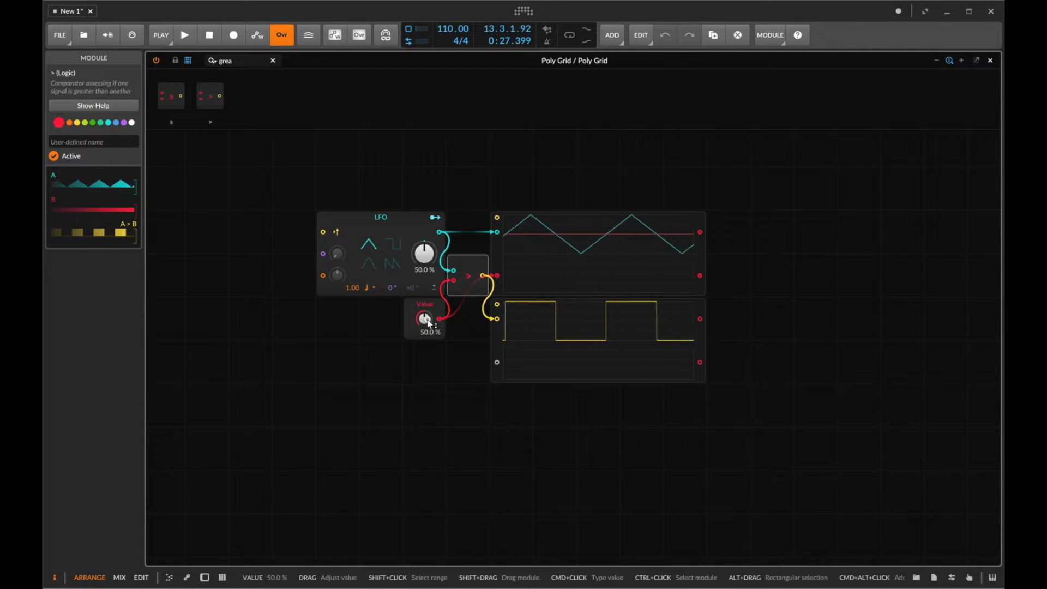
Vary the comparison threshold by setting the Value module to 10 % and 93.6 %.
drag(428, 323, 429, 371)
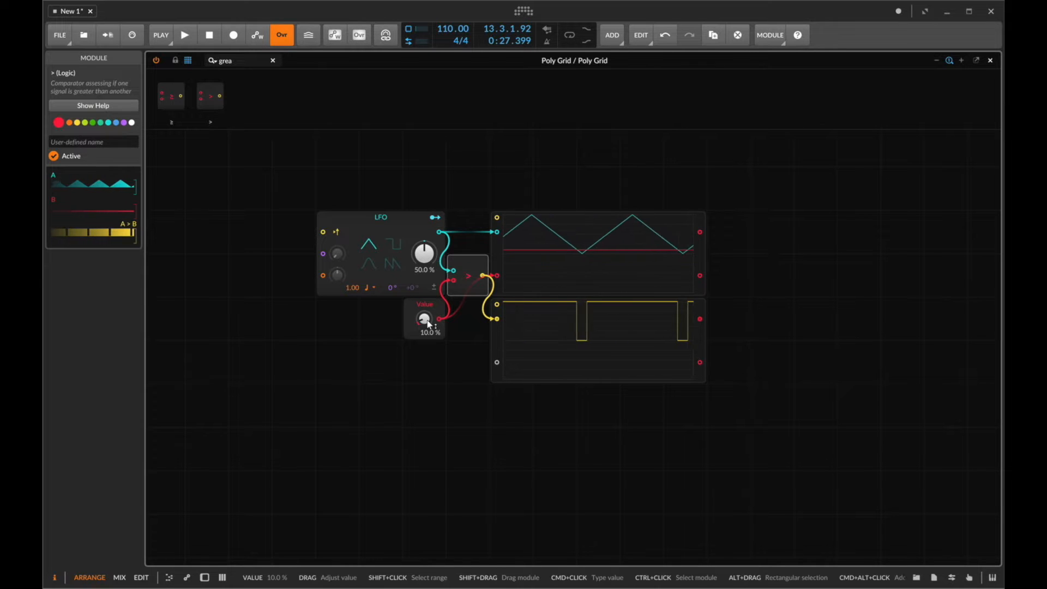
mouse_move(429, 324)
mouse_down()
mouse_move(428, 267)
mouse_move(427, 314)
mouse_up()
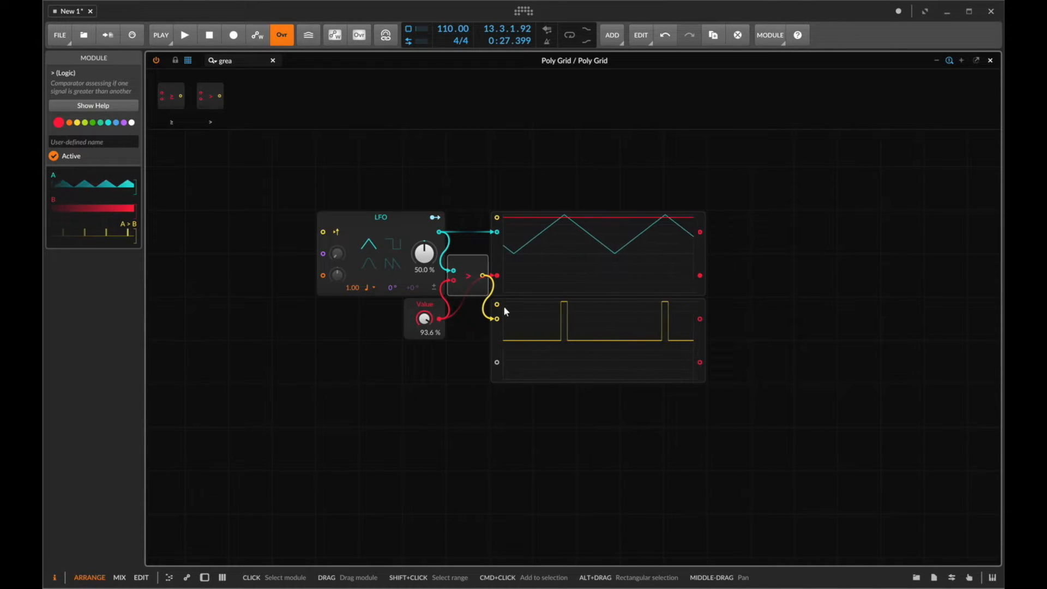
Replace the Value module with a second LFO below the first, connected to the comparator's input B.
click(402, 315)
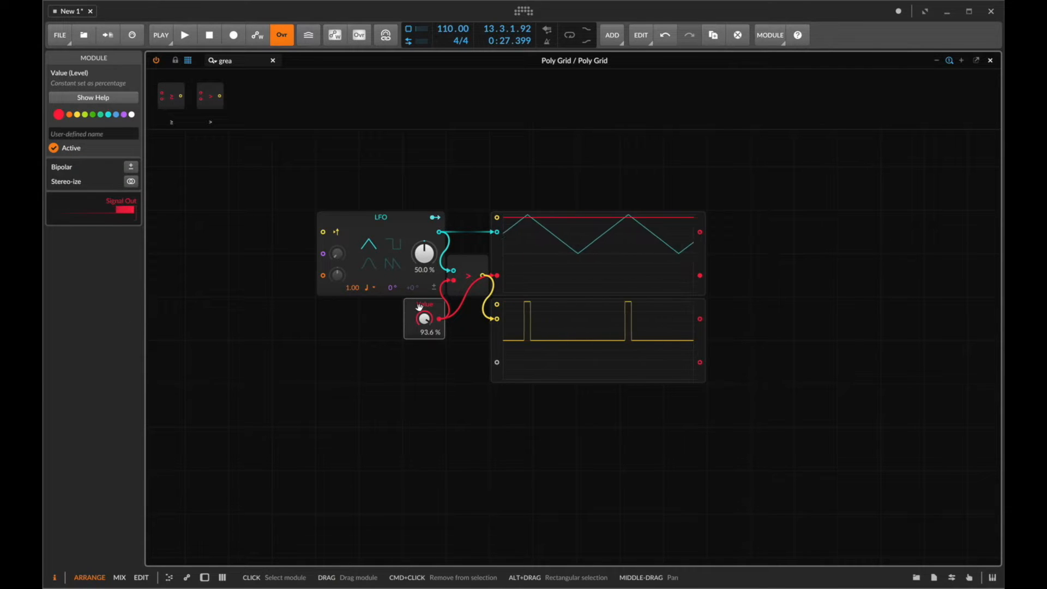
key(Delete)
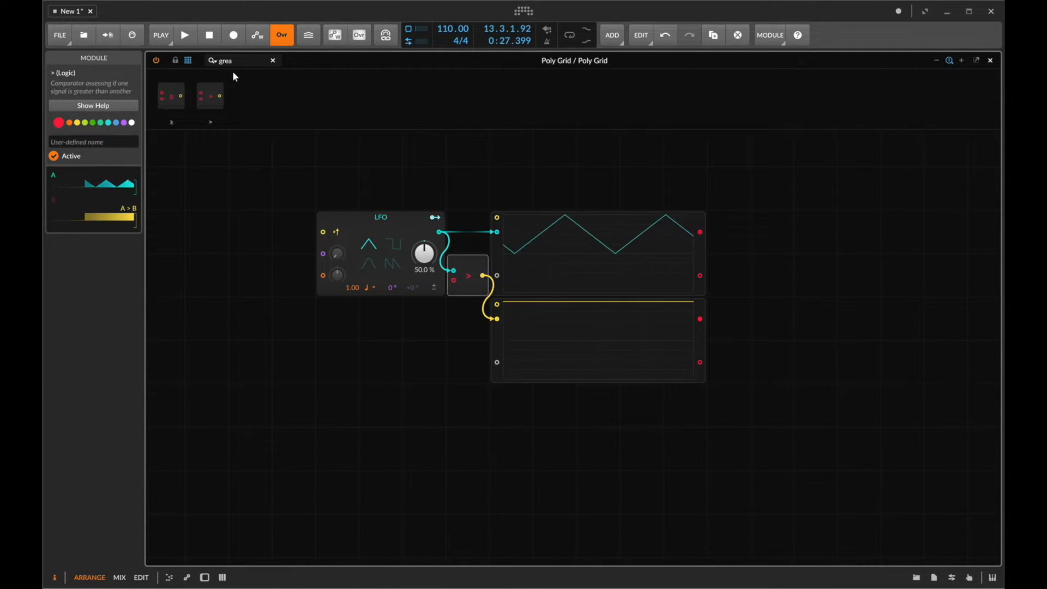
text(lfo)
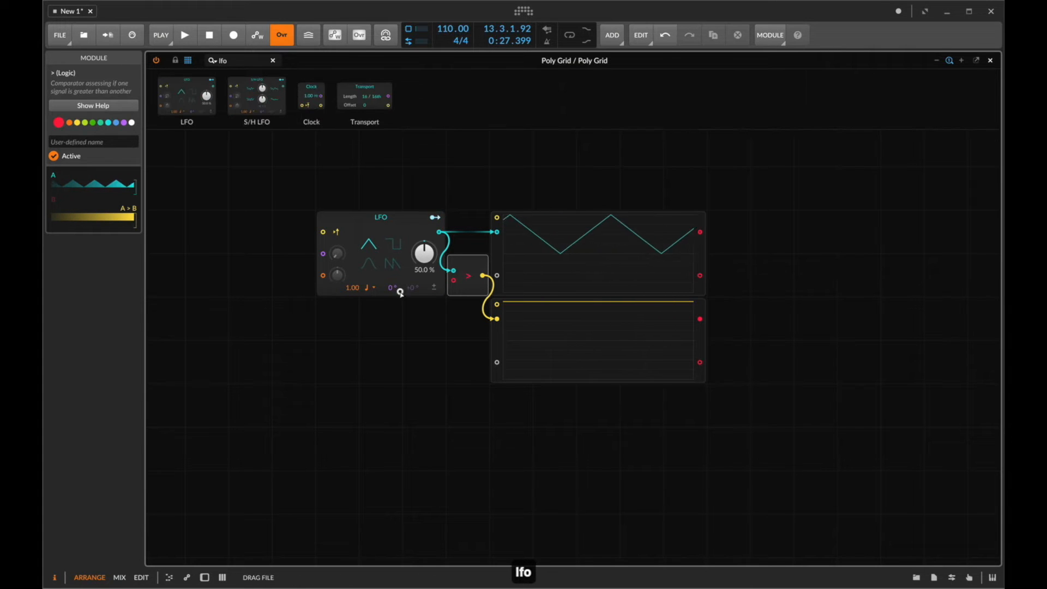
key(Return)
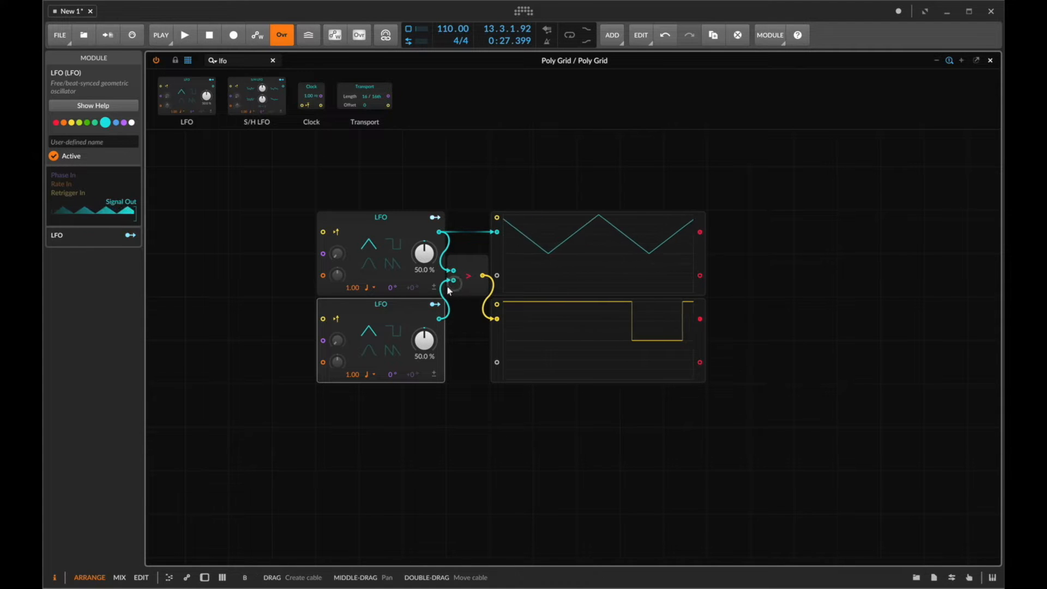
Colour the second LFO orange and connect its output to the upper oscilloscope's second signal input.
right_click(404, 316)
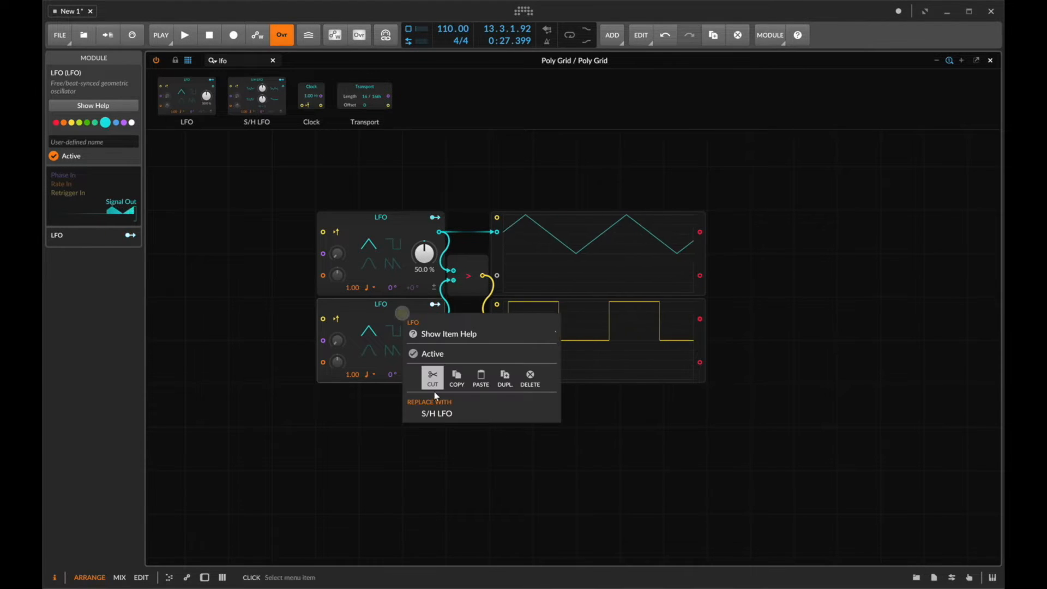
click(339, 328)
click(66, 122)
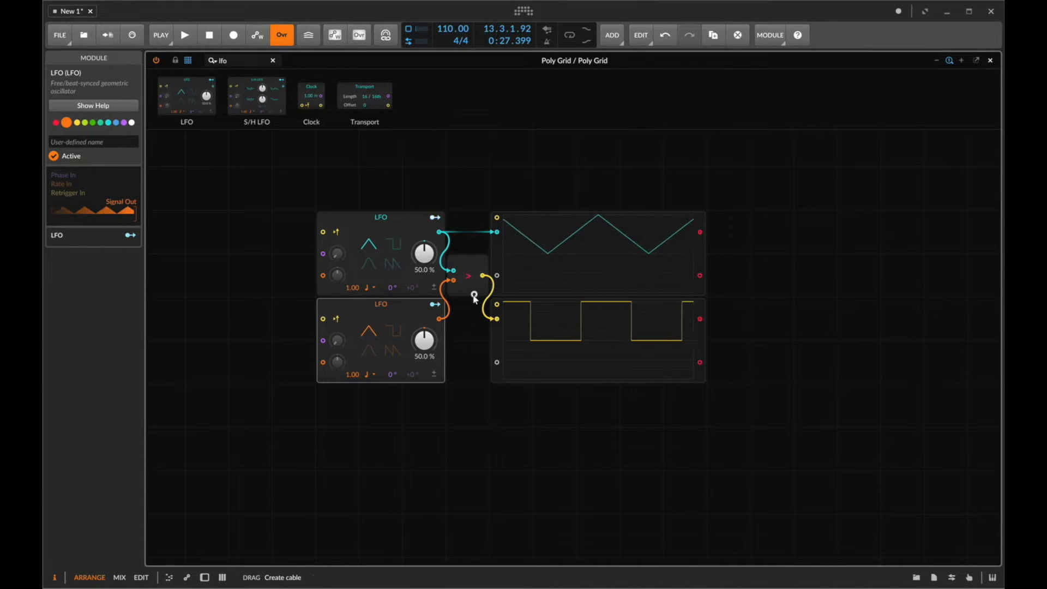
drag(473, 295, 497, 276)
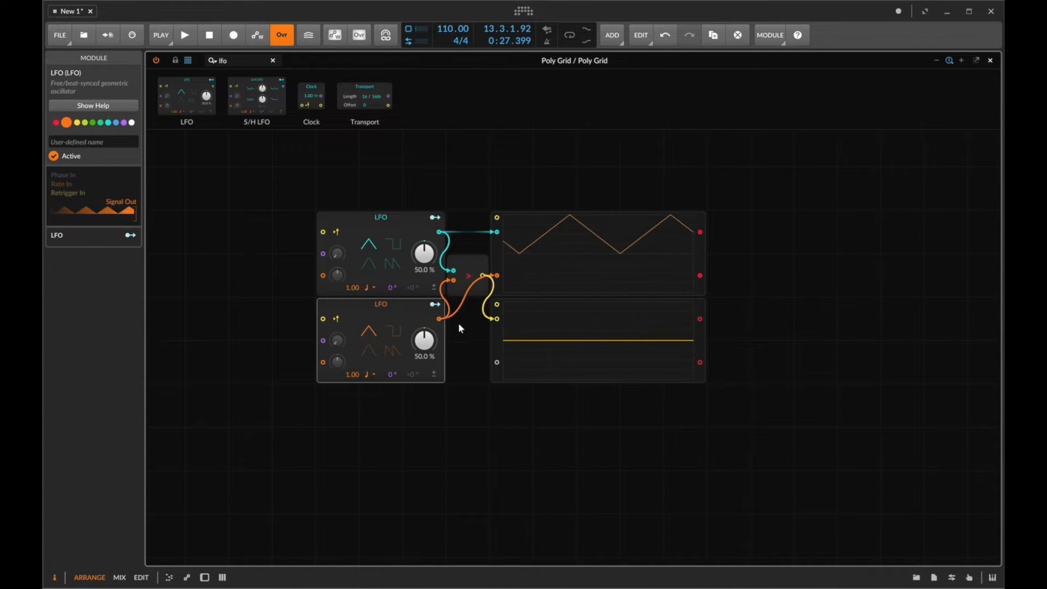
Check the comparator and lower oscilloscope signals, and set the upper LFO's rate to 0.5.
click(473, 266)
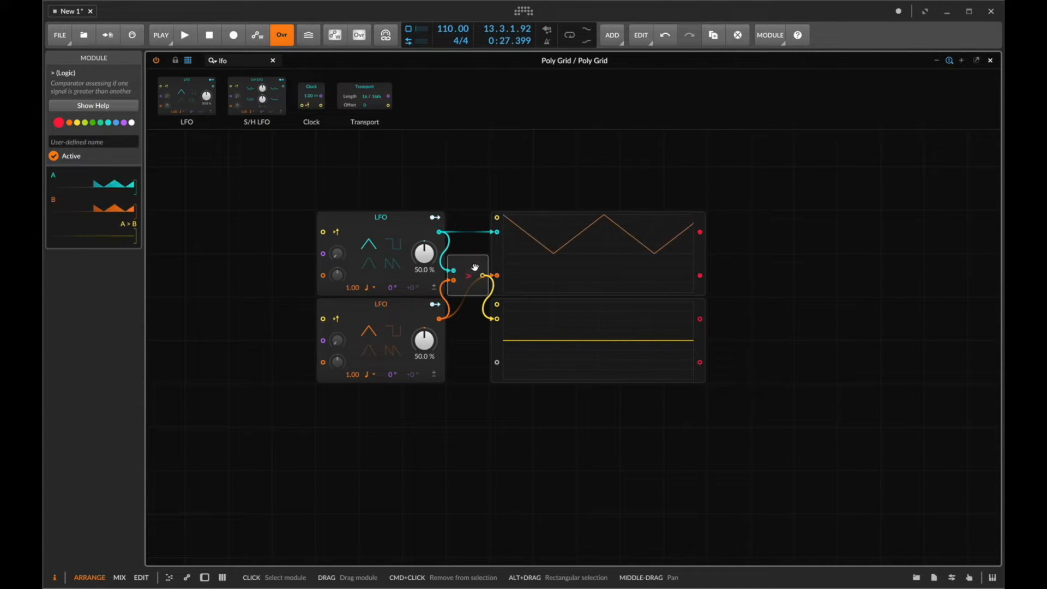
click(543, 336)
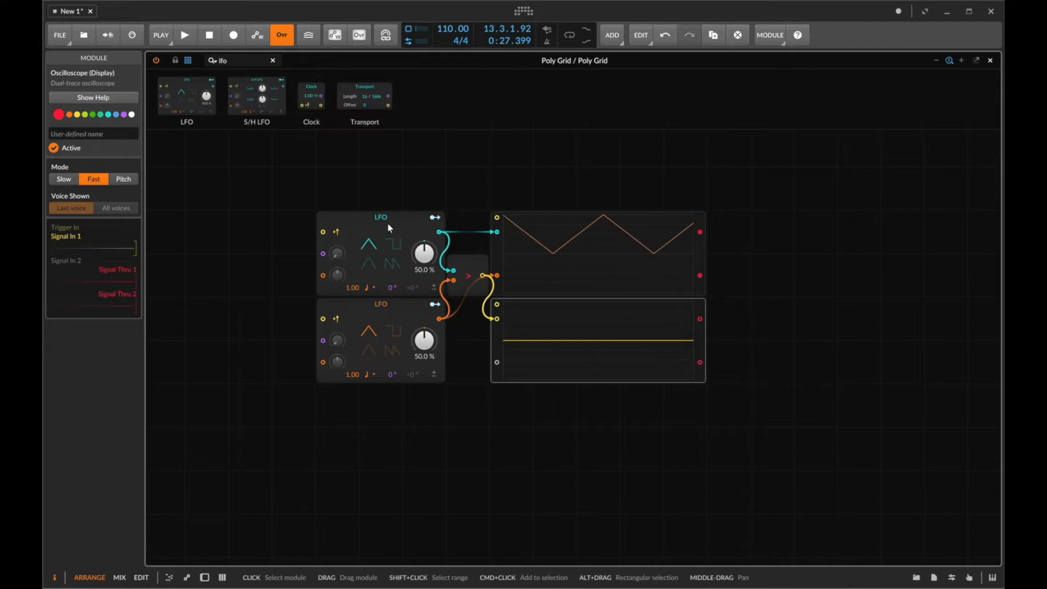
double_click(359, 289)
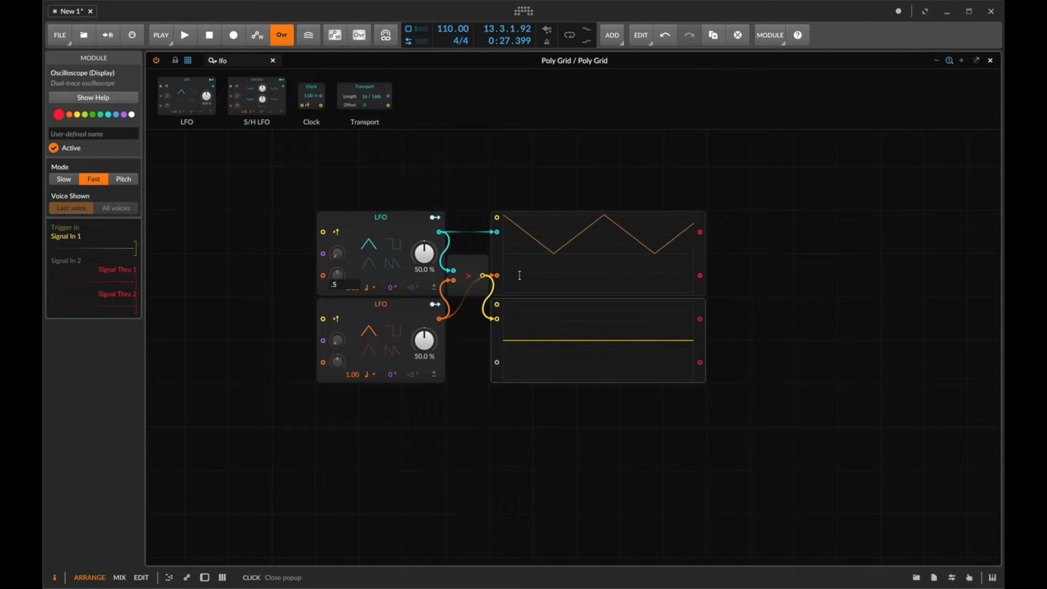
text(.5)
key(Return)
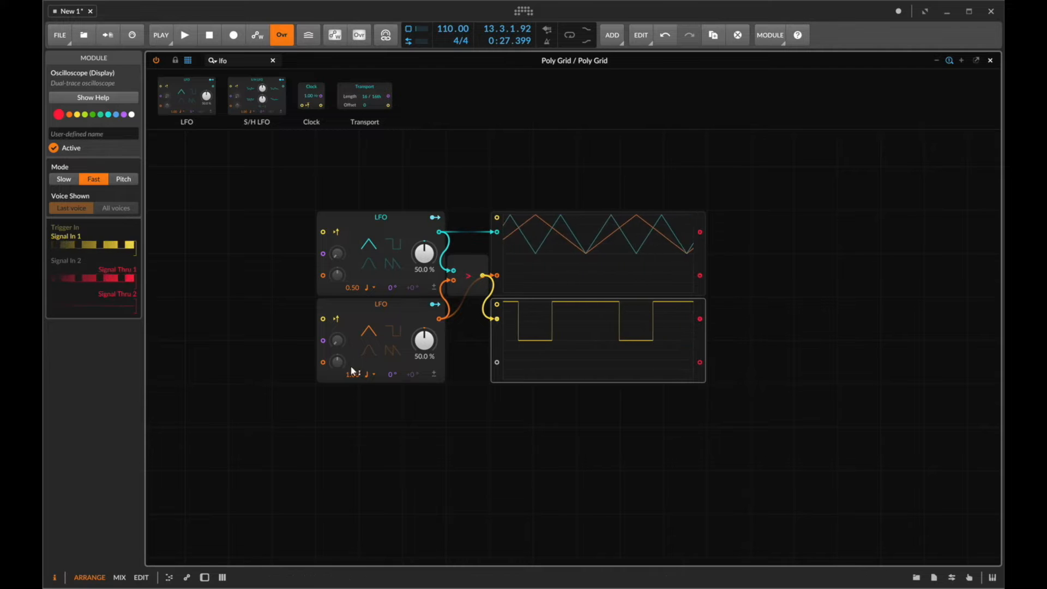
Set the upper LFO's rate to 1 and the lower LFO's rate to 0.5.
double_click(352, 287)
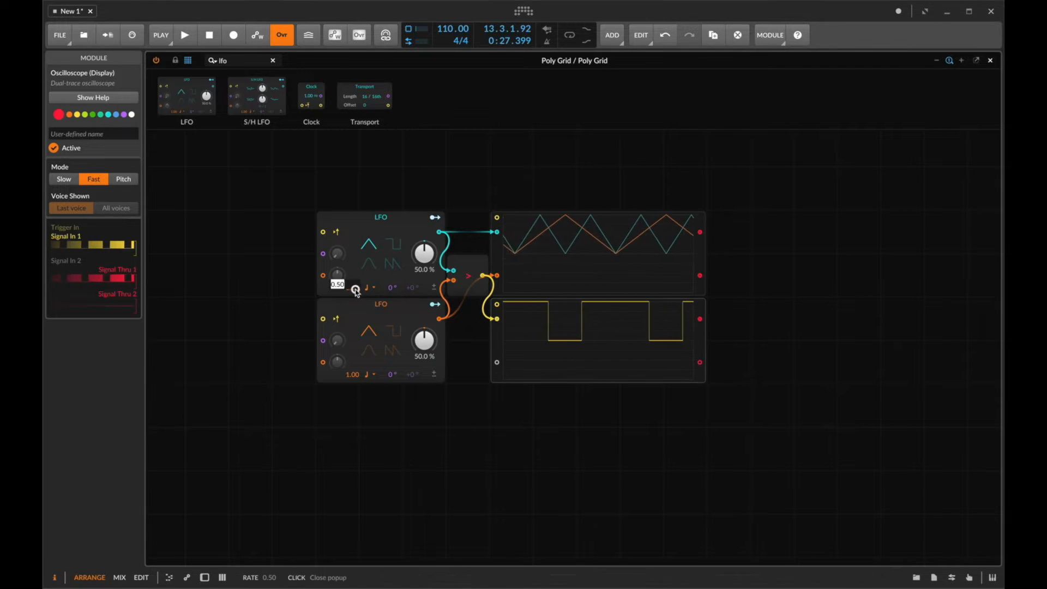
text(1)
key(Return)
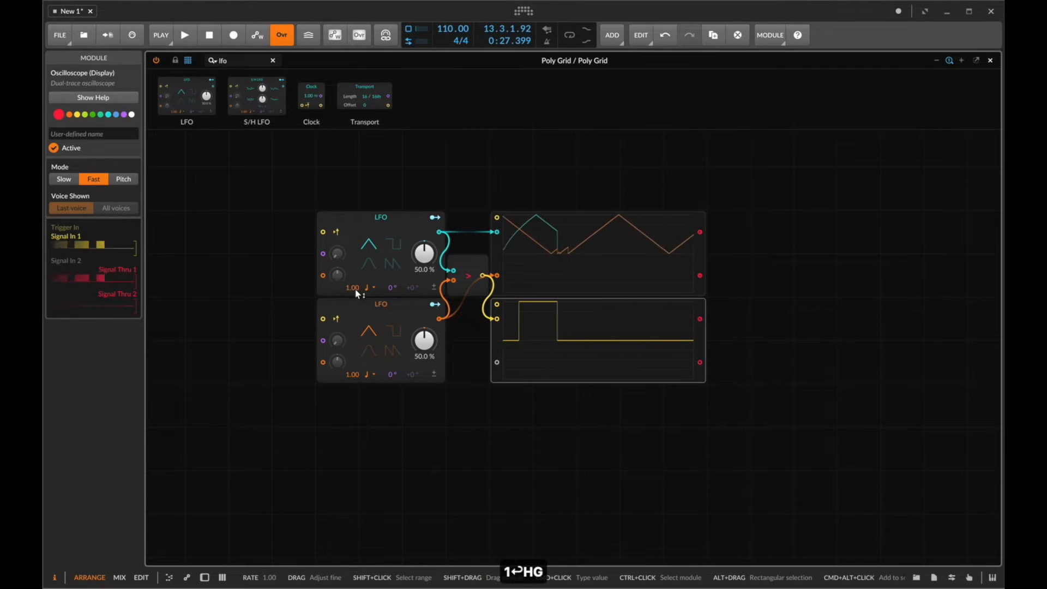
double_click(356, 376)
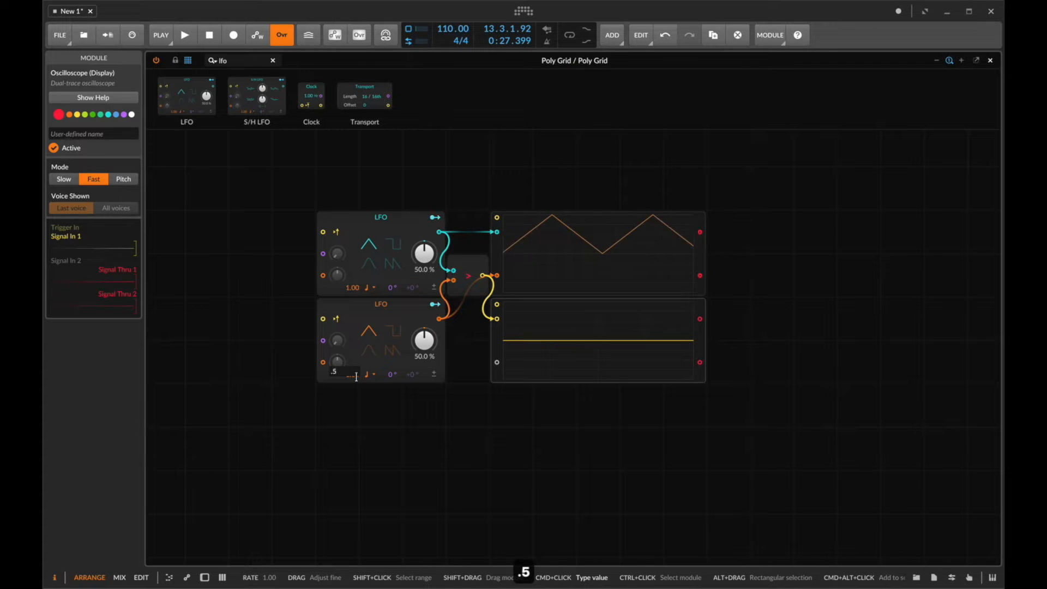
key(Return)
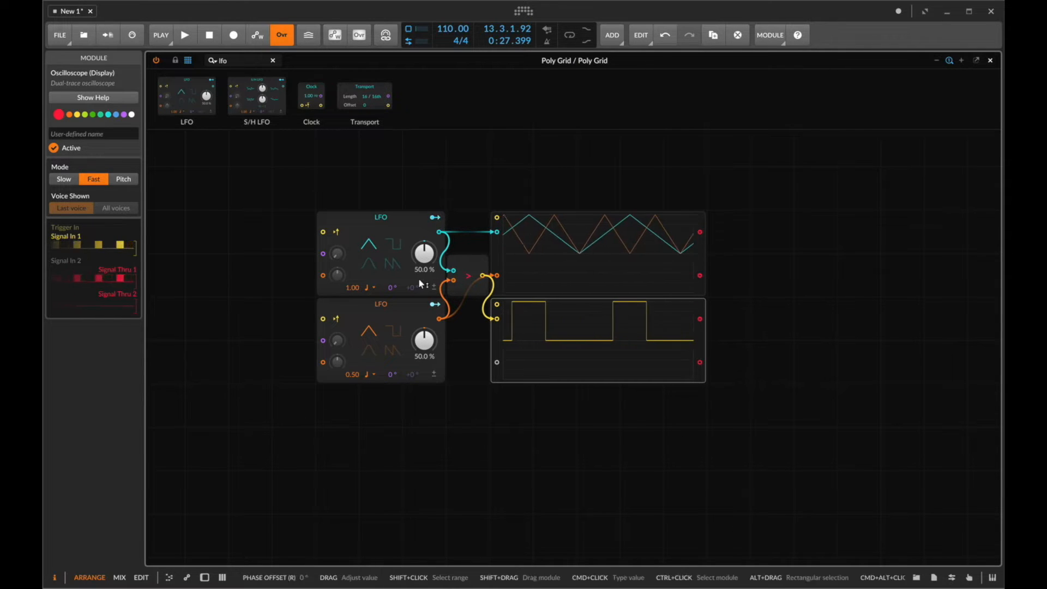
Switch the upper LFO to the sawtooth waveform and set the lower LFO's rate to 0.75.
click(392, 263)
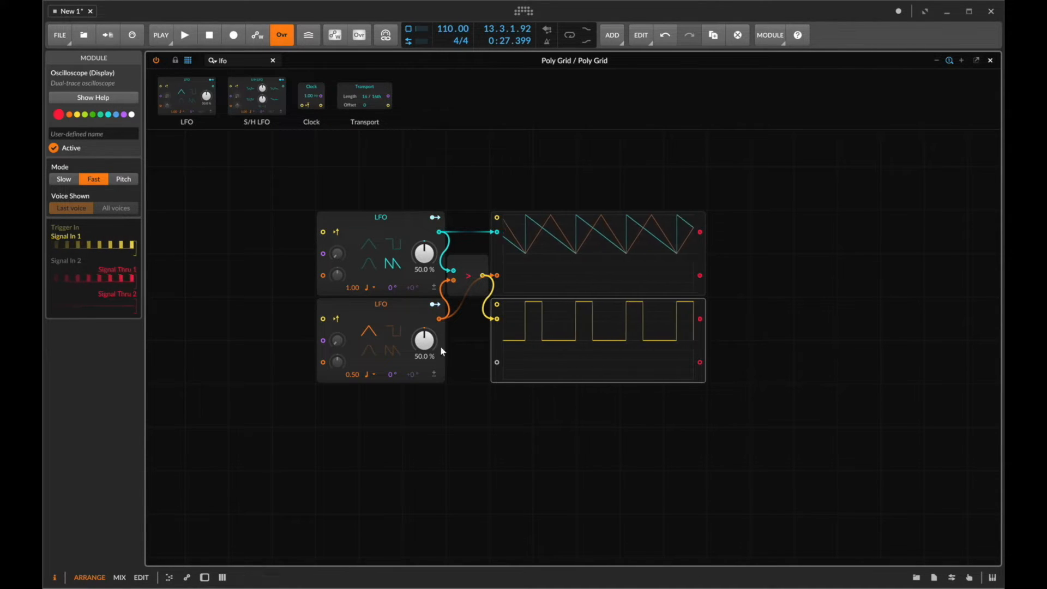
super+click(355, 375)
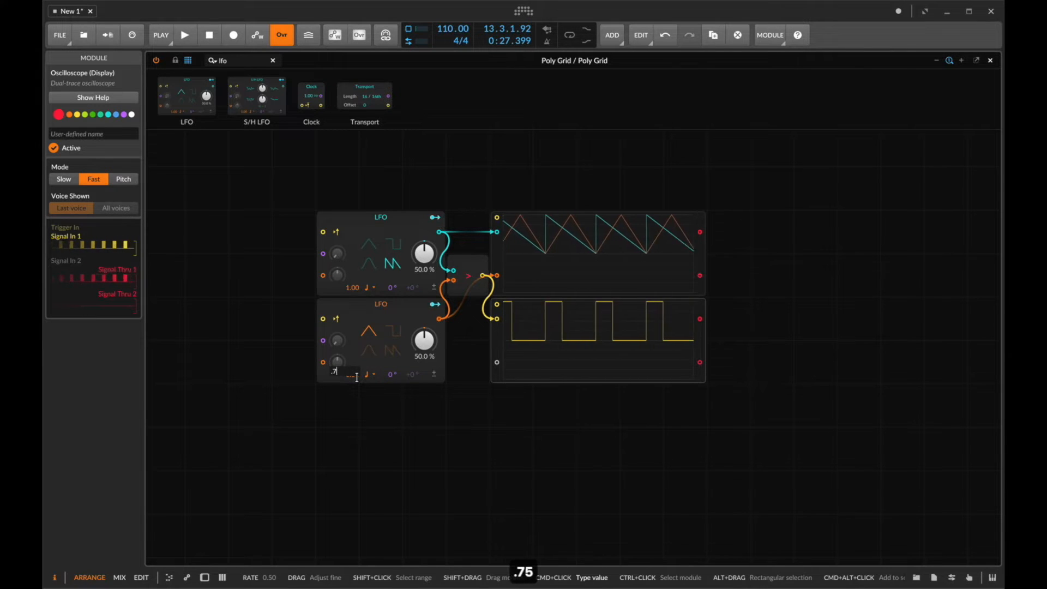
text(.75)
key(Return)
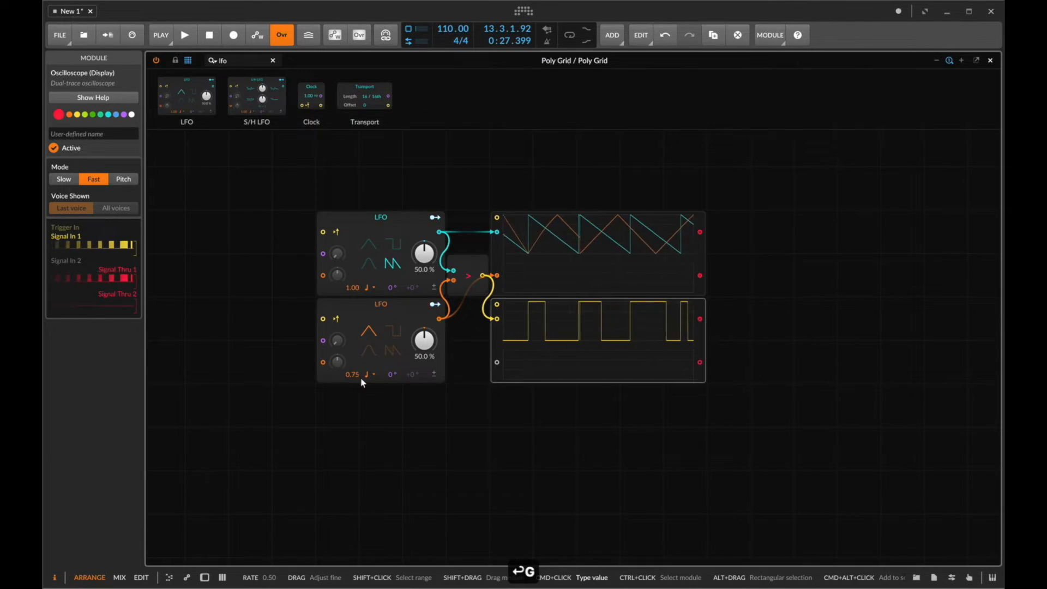
click(365, 375)
click(207, 463)
click(363, 288)
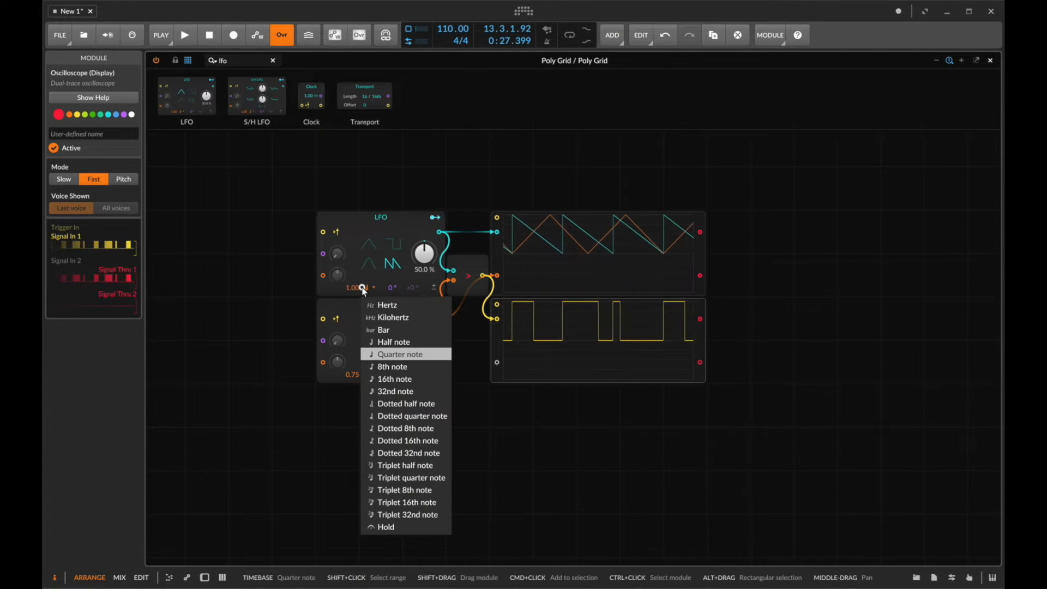
click(198, 369)
Set the upper LFO's rate to 1.25.
super+click(354, 289)
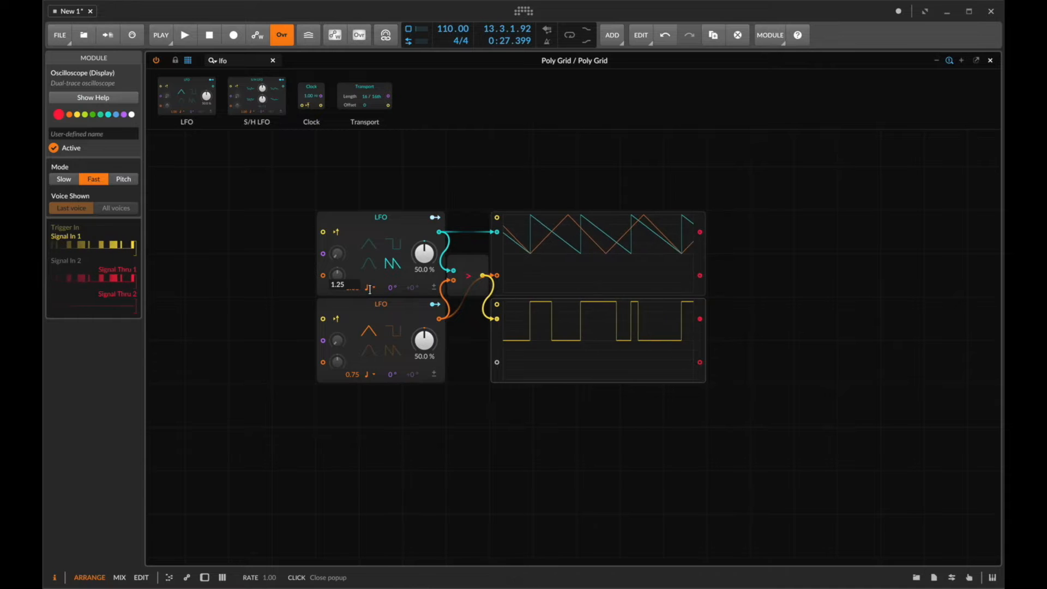
key(Return)
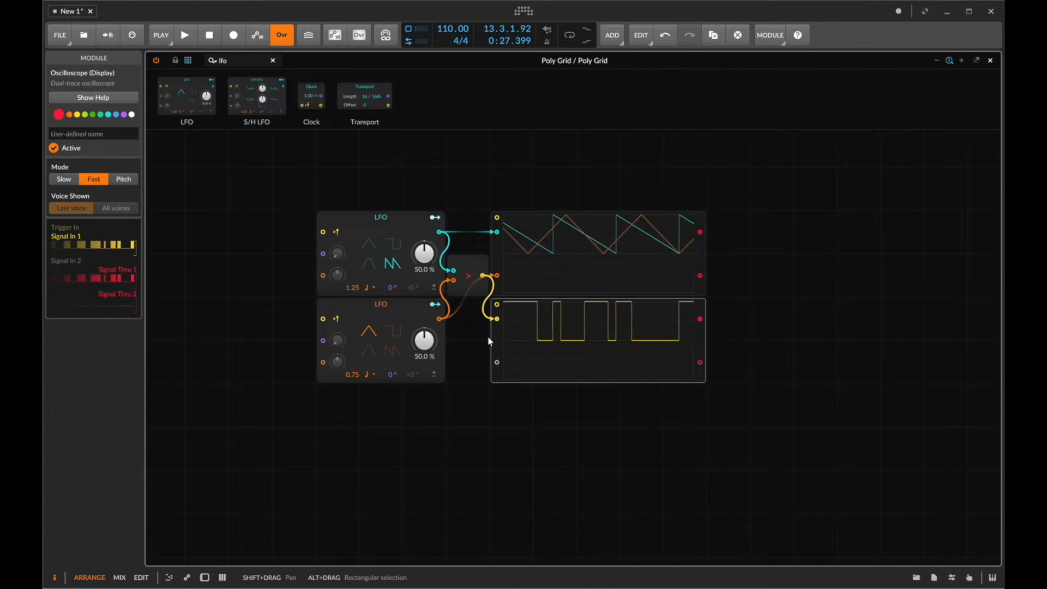
Find the Sine oscillator module and place it in the empty space to the right of the upper oscilloscope.
scroll(570, 349, right, 2)
scroll(570, 349, up, 3)
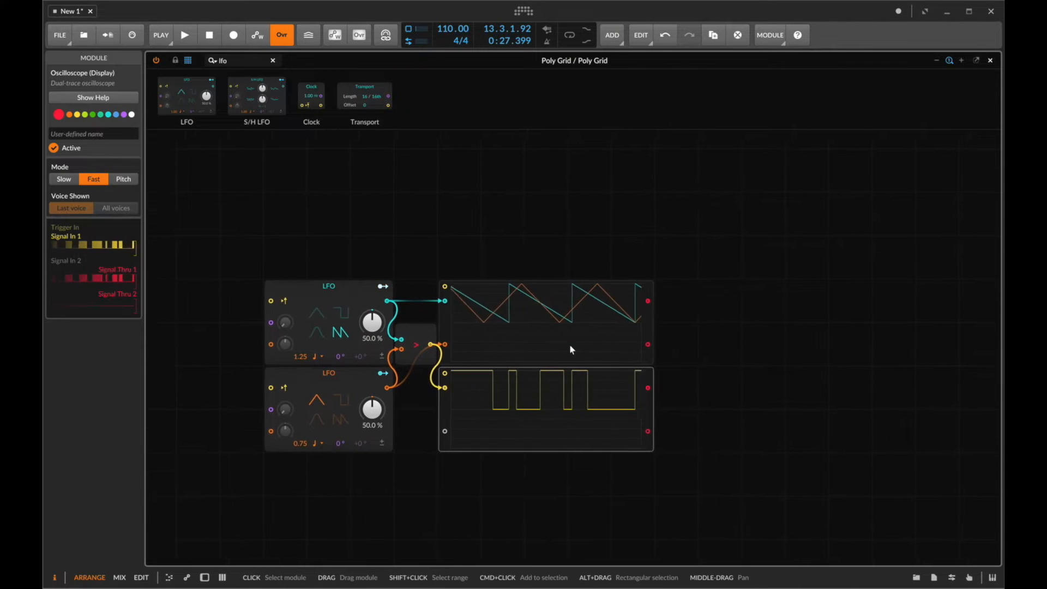
scroll(479, 367, right, 1)
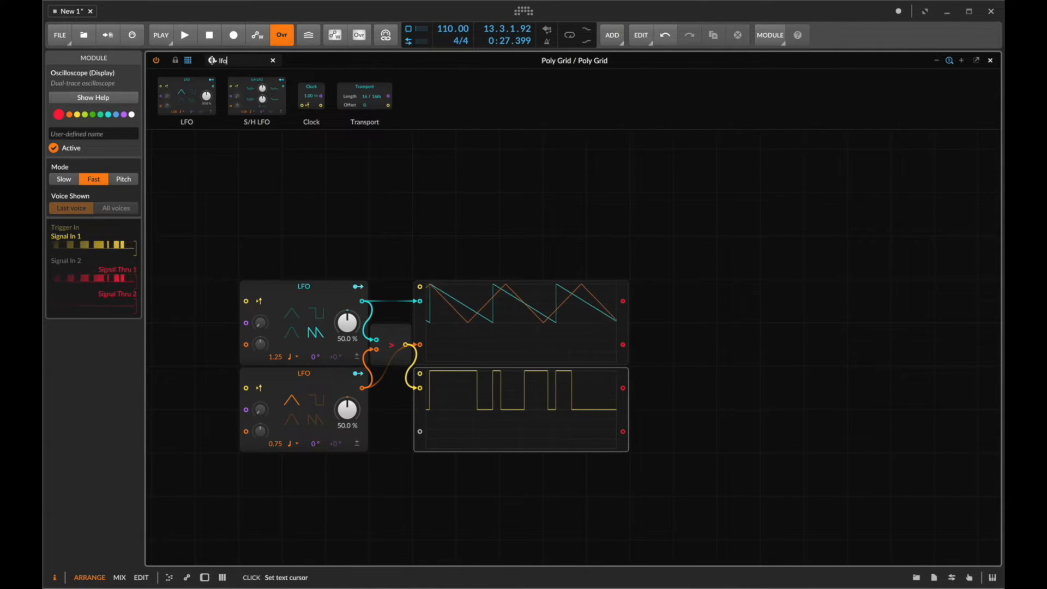
key(BackSpace)
key(BackSpace)
key(BackSpace)
text(SINE)
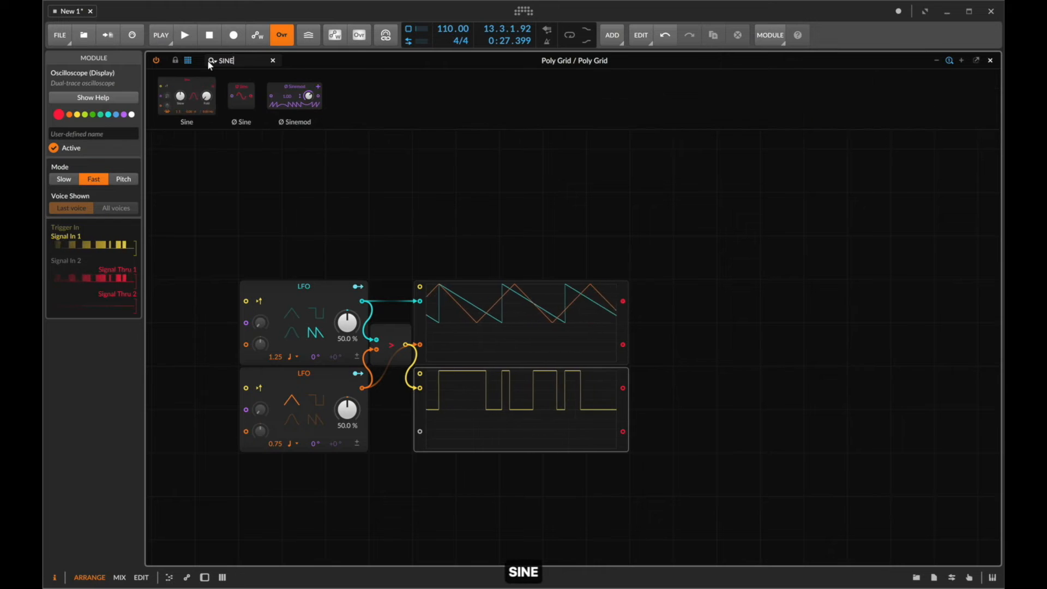
drag(187, 97, 709, 271)
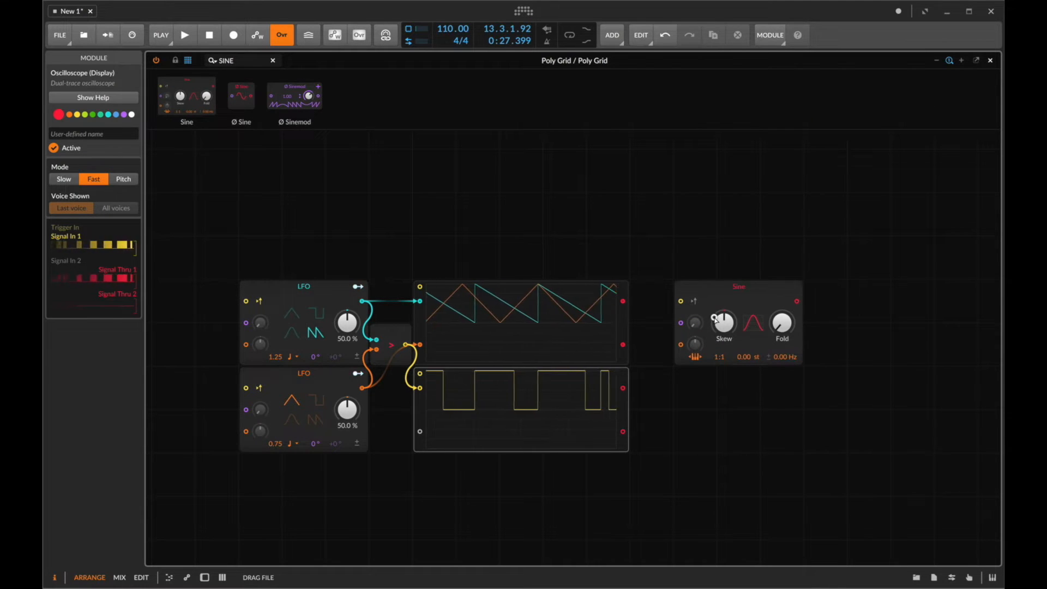
Add an ADSR module after the Sine oscillator and connect the lower oscilloscope's first thru output to its gate input.
click(261, 60)
text(AD)
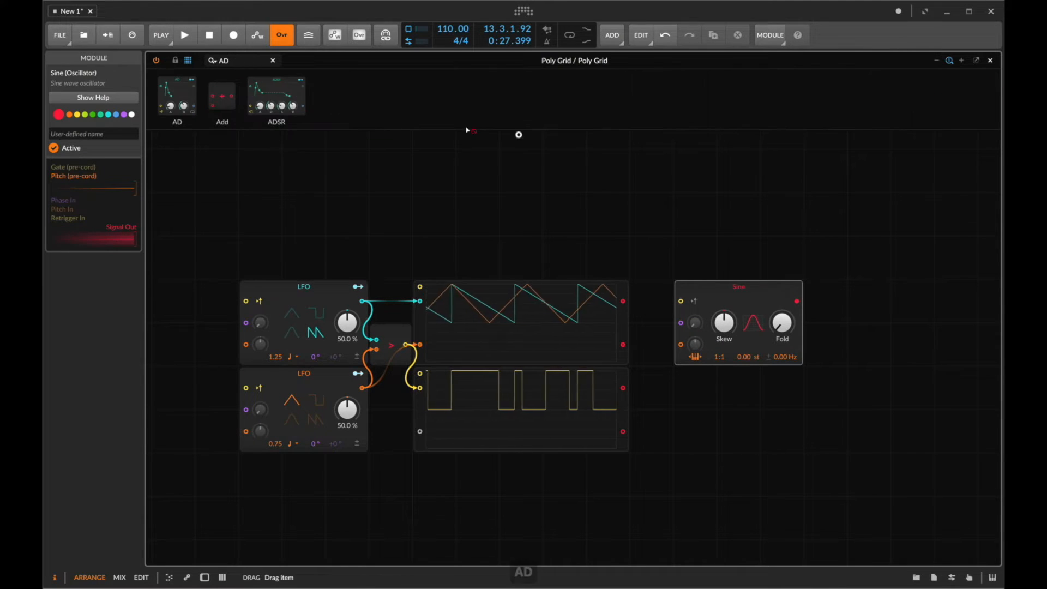
drag(467, 130, 797, 305)
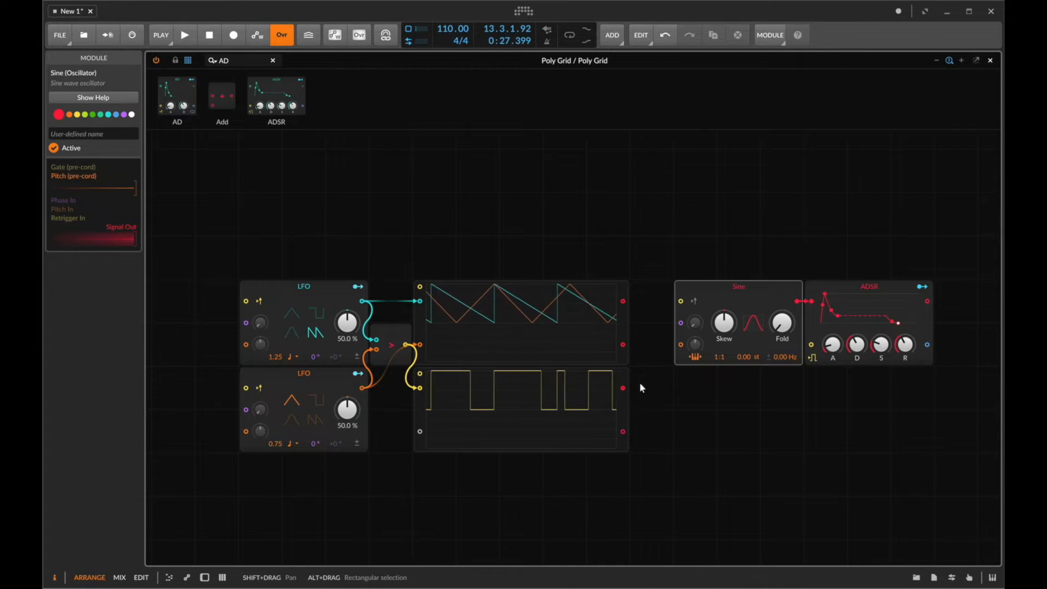
drag(623, 388, 815, 352)
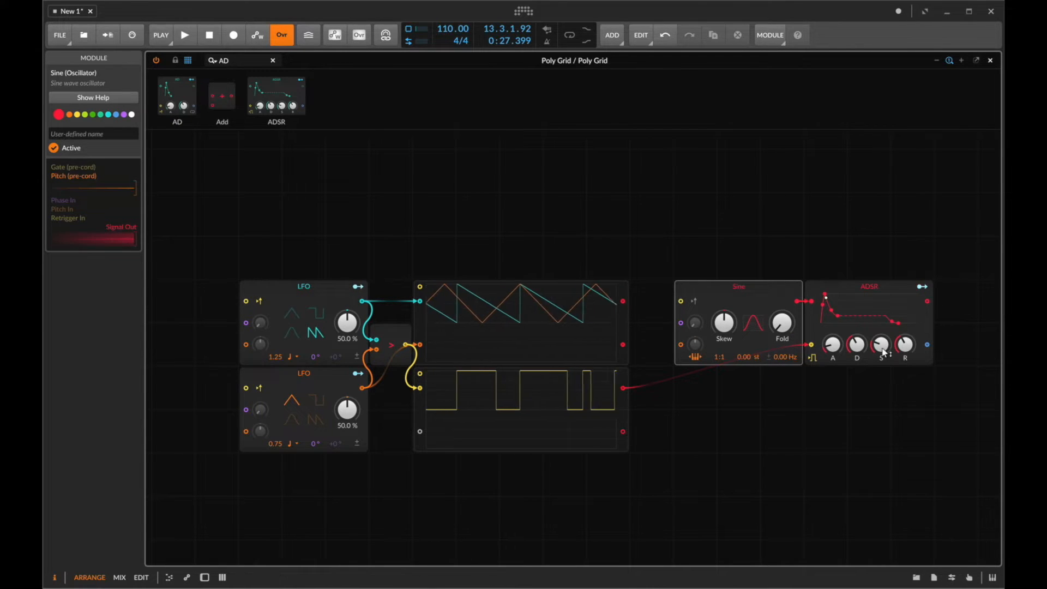
Adjust the ADSR's sustain level and lengthen its decay.
drag(883, 352, 883, 340)
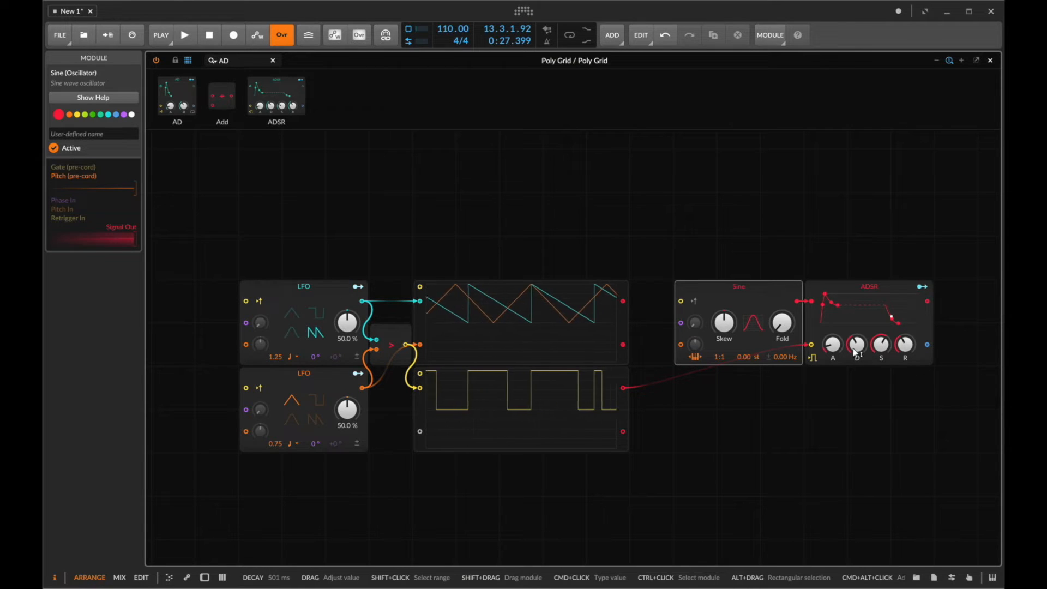
mouse_move(856, 349)
mouse_down()
mouse_move(856, 333)
mouse_move(852, 344)
mouse_up()
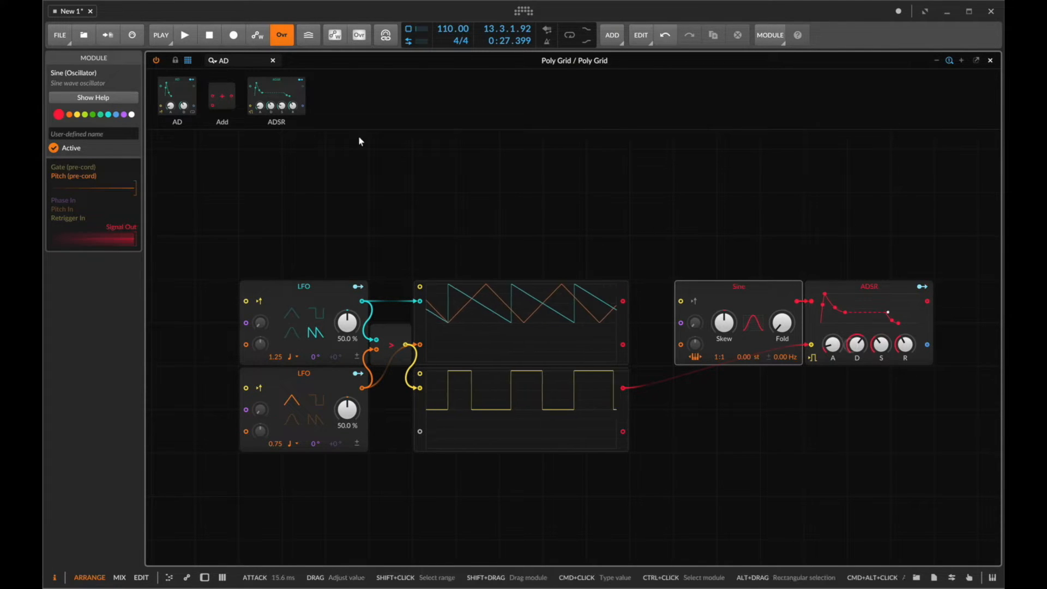
Find the Audio Out module and attach it to the ADSR's output.
click(233, 57)
text(out)
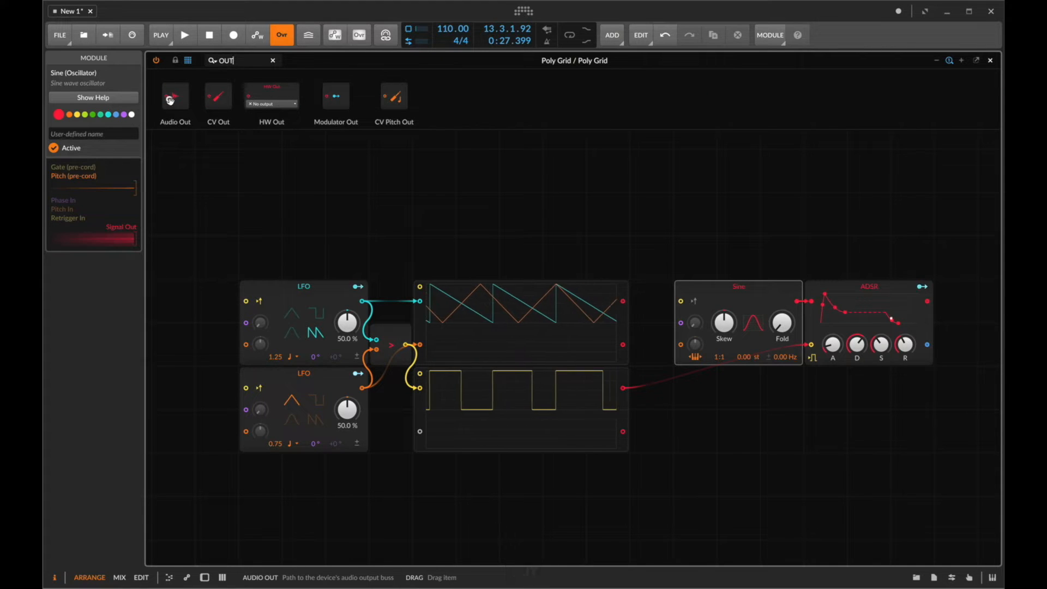
drag(174, 97, 920, 284)
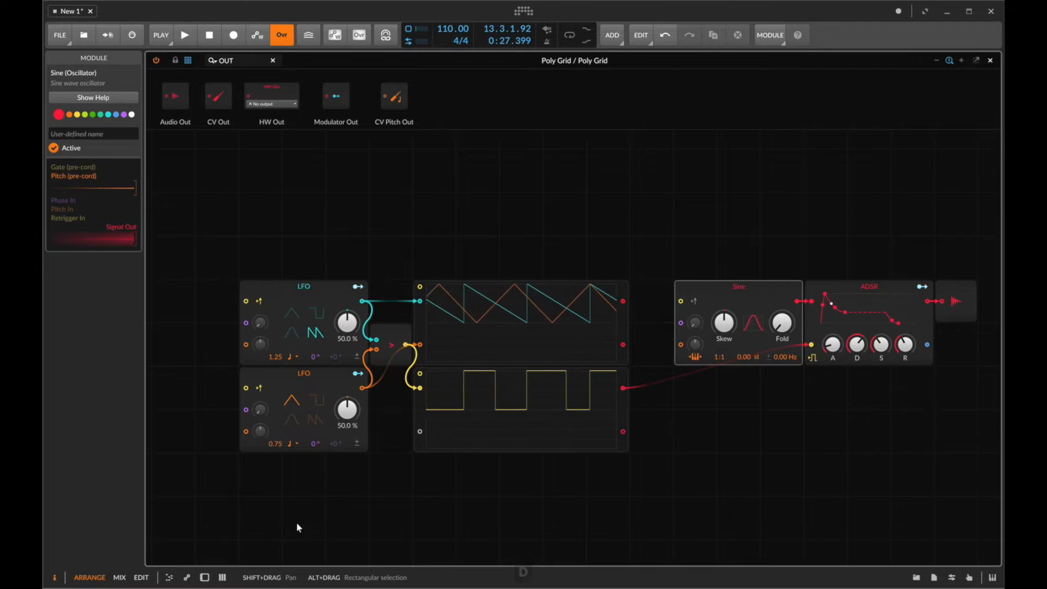
Lower the Poly Grid device's output level to -17.9 dB, showing the device chain only for this change.
click(205, 577)
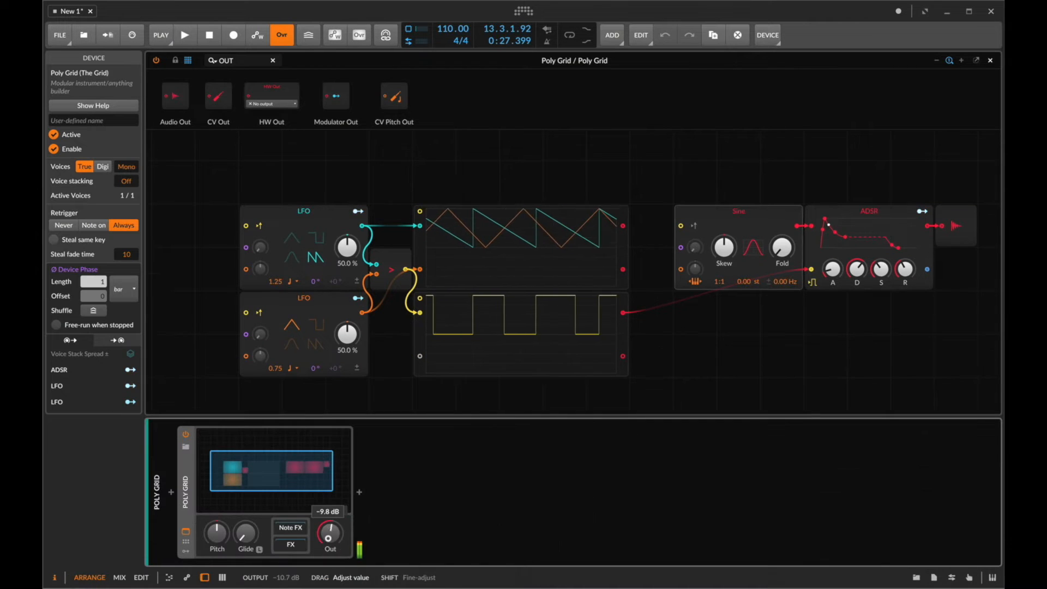
drag(329, 533, 329, 542)
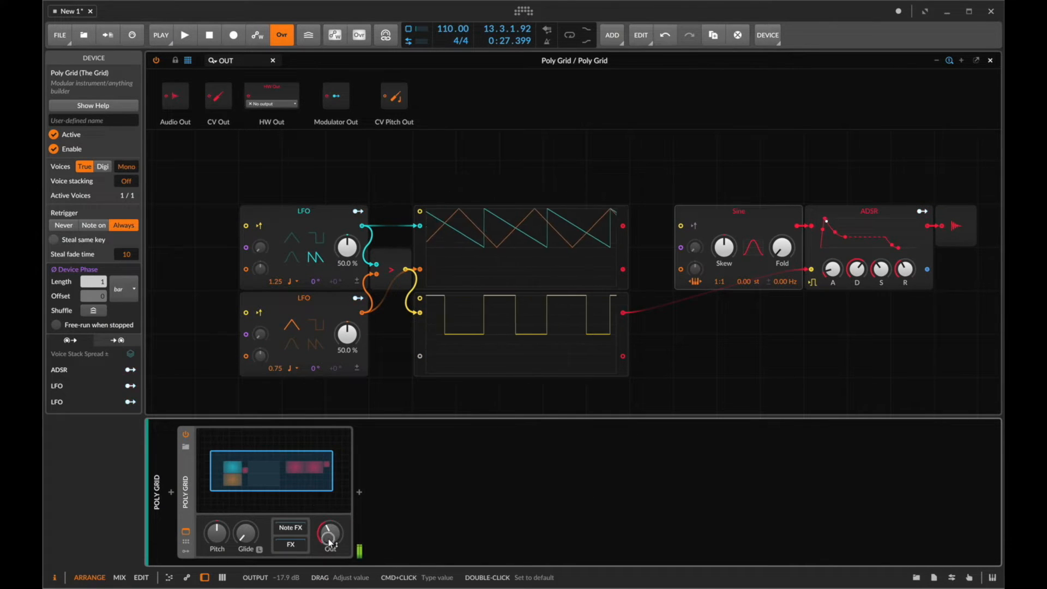
key(d)
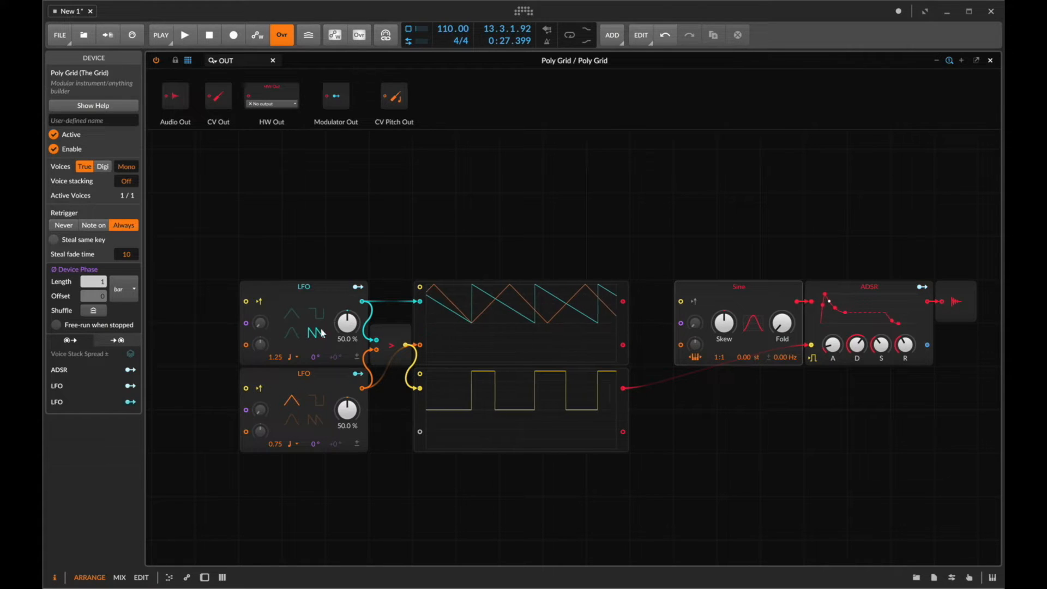
Set the upper LFO's skew to 25 % and the lower LFO's skew to 75 %.
super+click(346, 323)
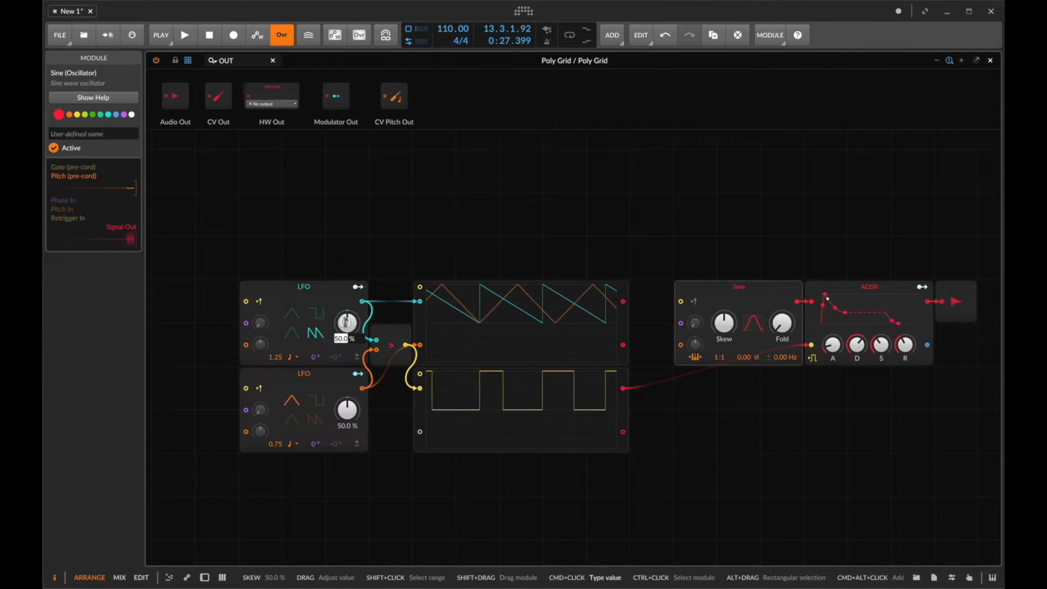
text(25)
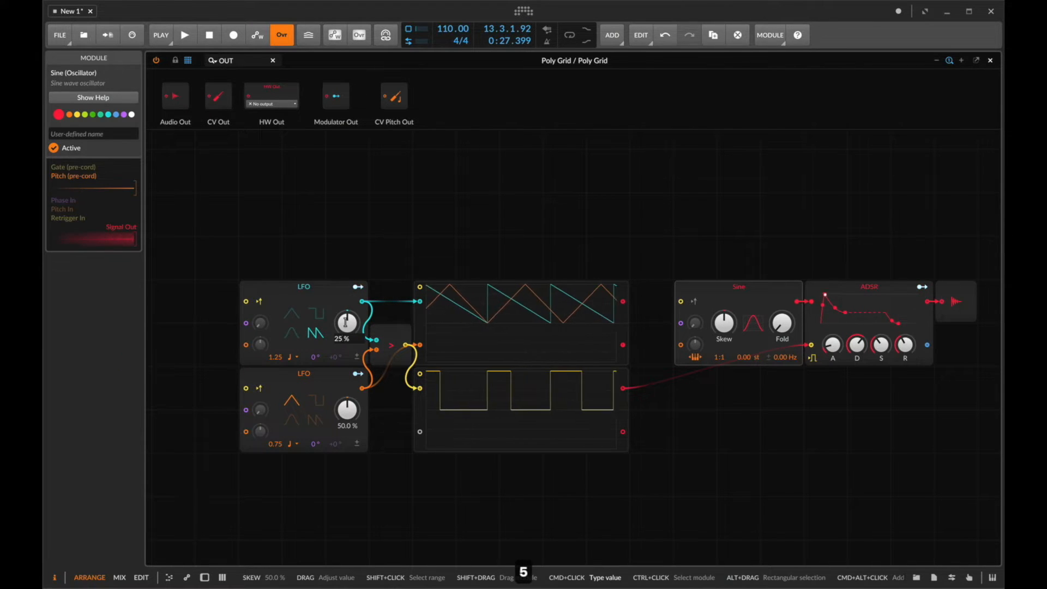
key(Return)
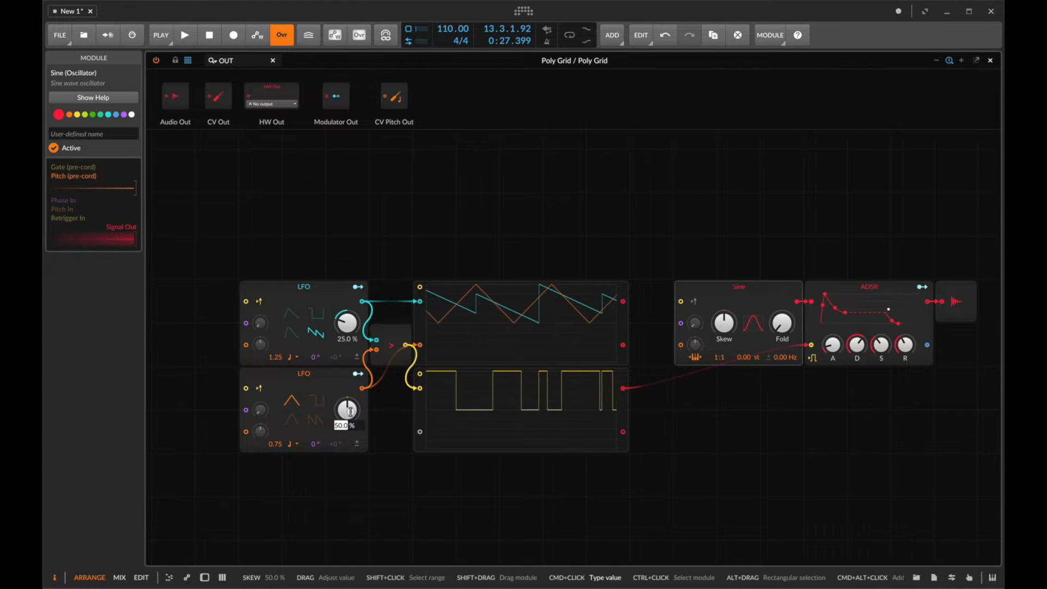
key(Return)
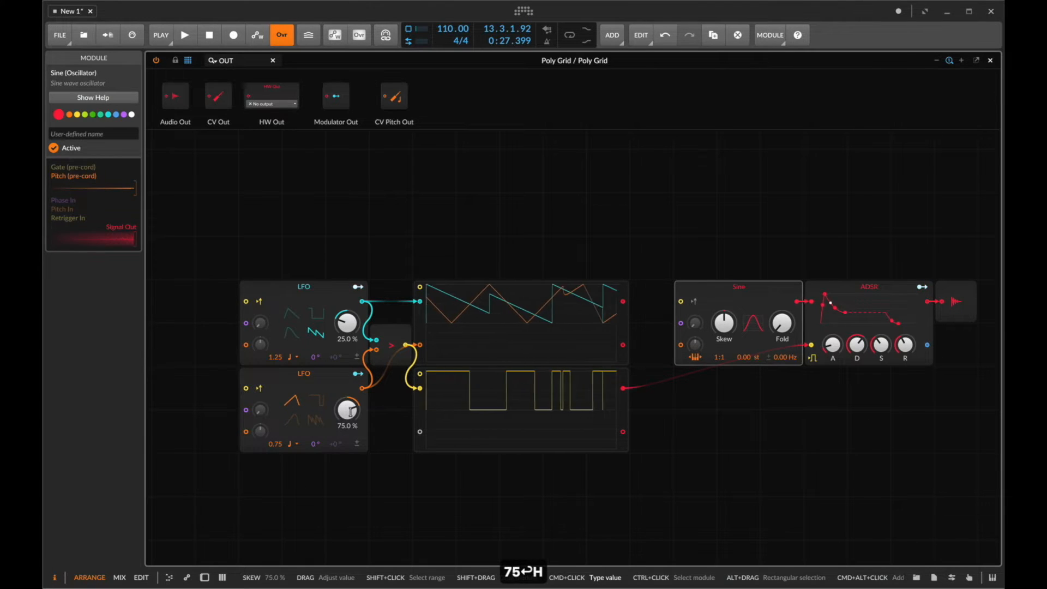
Switch the lower LFO to the sawtooth waveform and stop playback after listening to the rhythm.
click(305, 422)
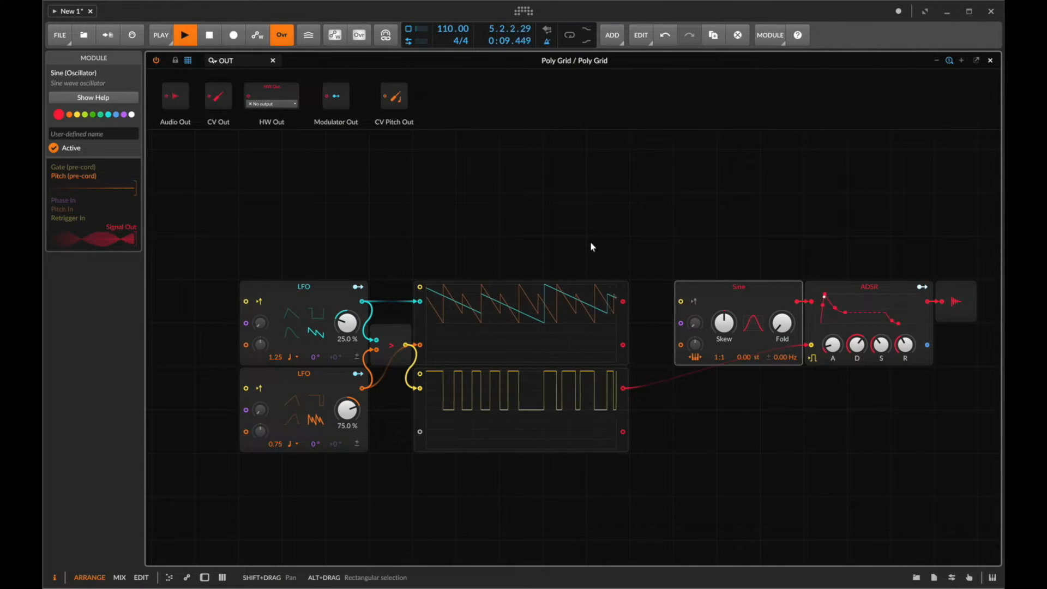
key(space)
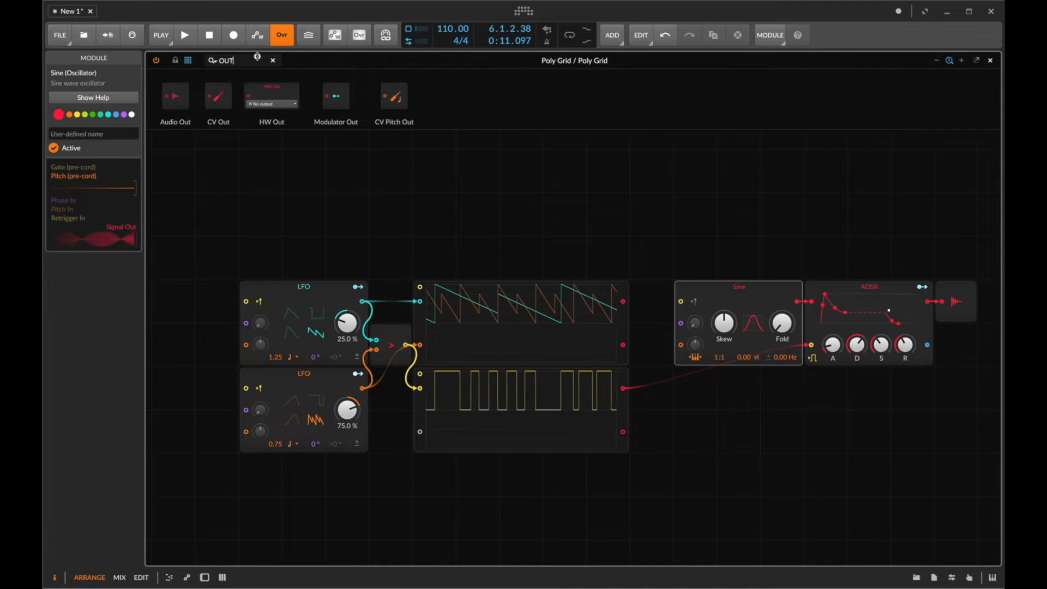
Find the Clock Quantize module and insert it between the lower oscilloscope's thru output and the ADSR's gate input.
text(copcl)
key(BackSpace)
key(BackSpace)
key(BackSpace)
key(BackSpace)
text(lock)
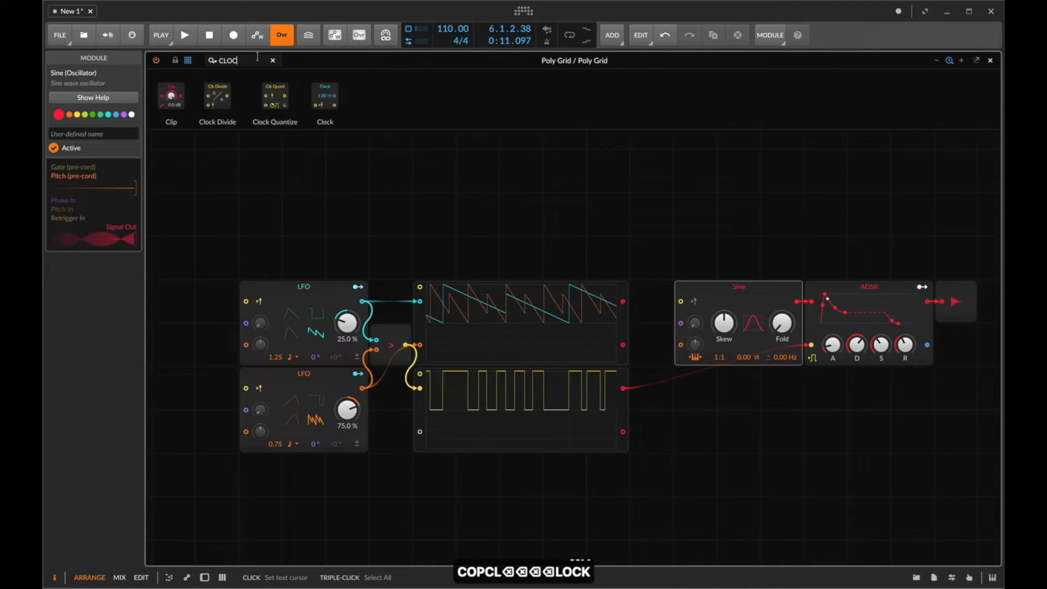
drag(271, 102, 650, 388)
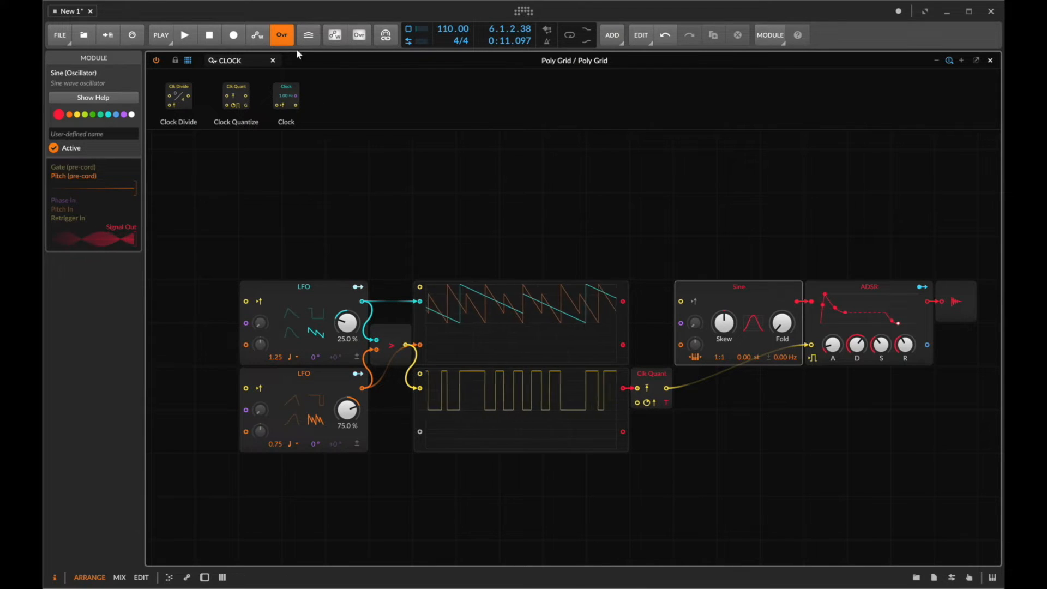
Add a Triggers module with 16 steps next to Clock Quantize and connect its output to the quantizer's clock input.
double_click(243, 64)
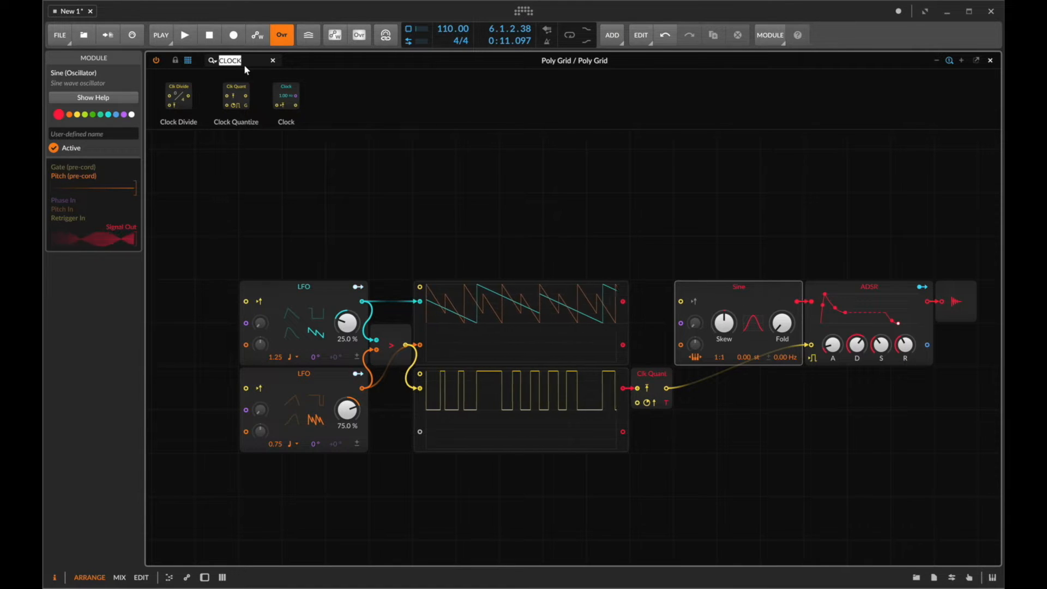
text(TRIG)
drag(210, 97, 658, 357)
text(6)
key(Return)
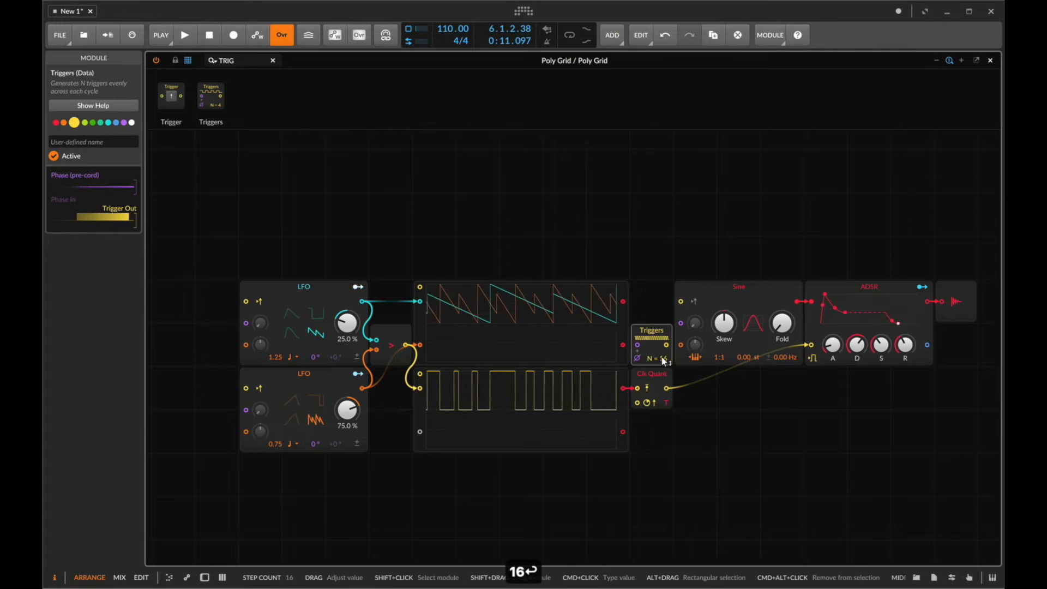
drag(668, 349, 640, 405)
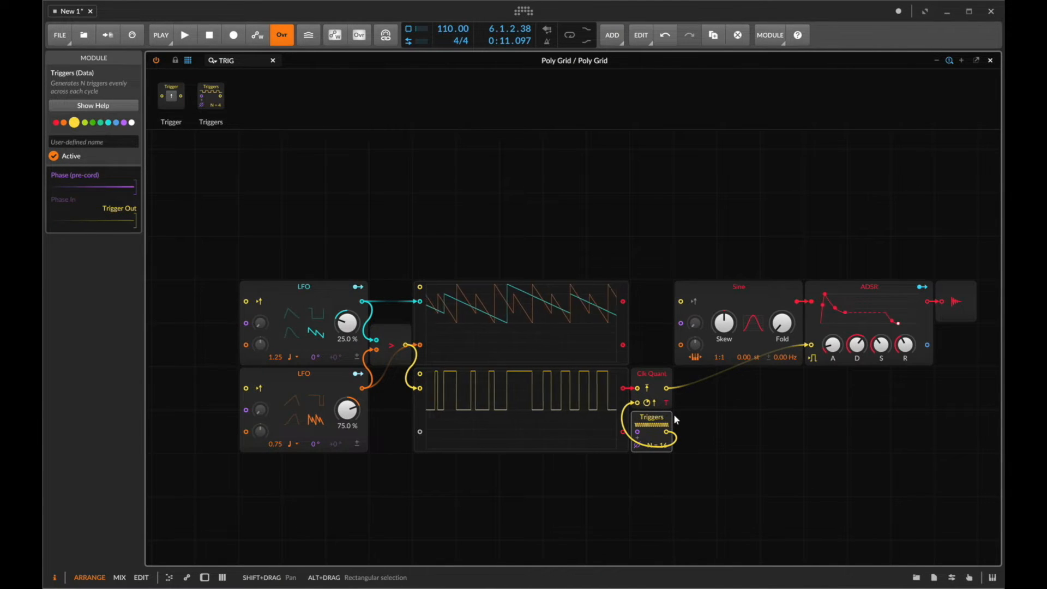
Start playback and compare Clock Quantize's gate mode with its trigger mode, leaving it in trigger mode.
key(space)
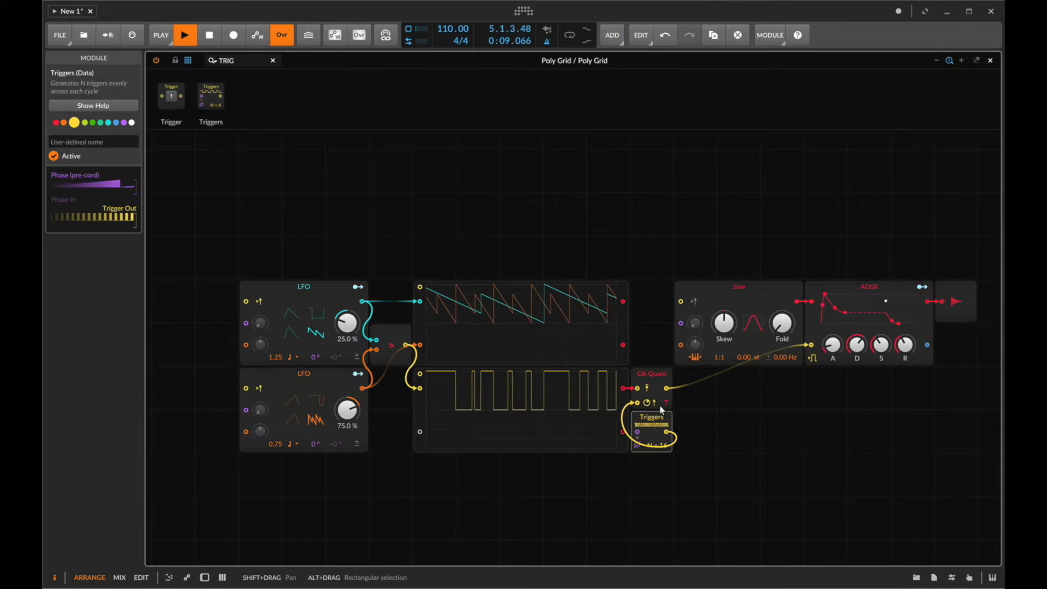
click(666, 402)
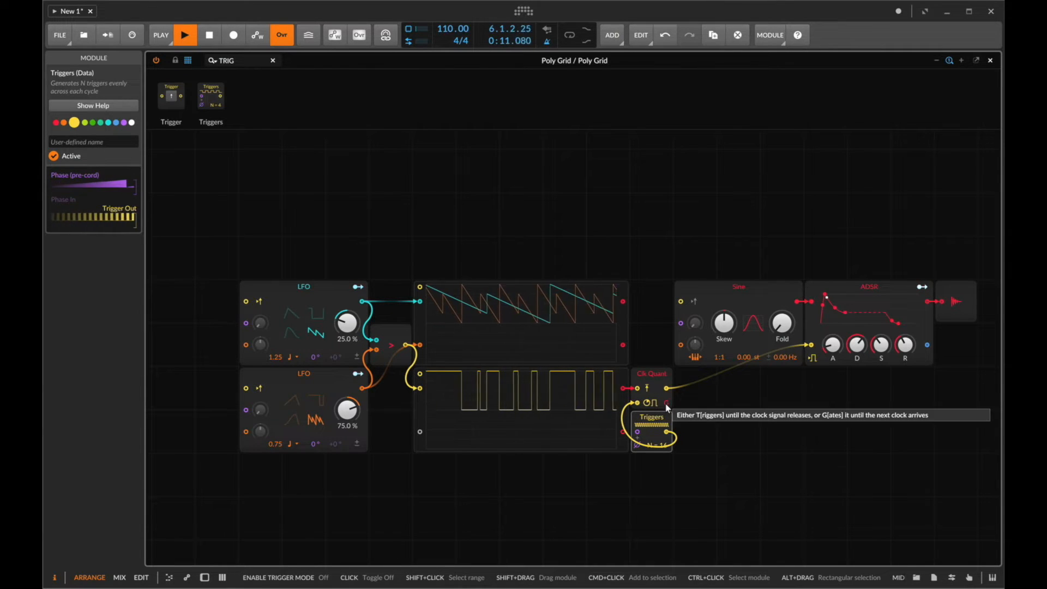
click(666, 403)
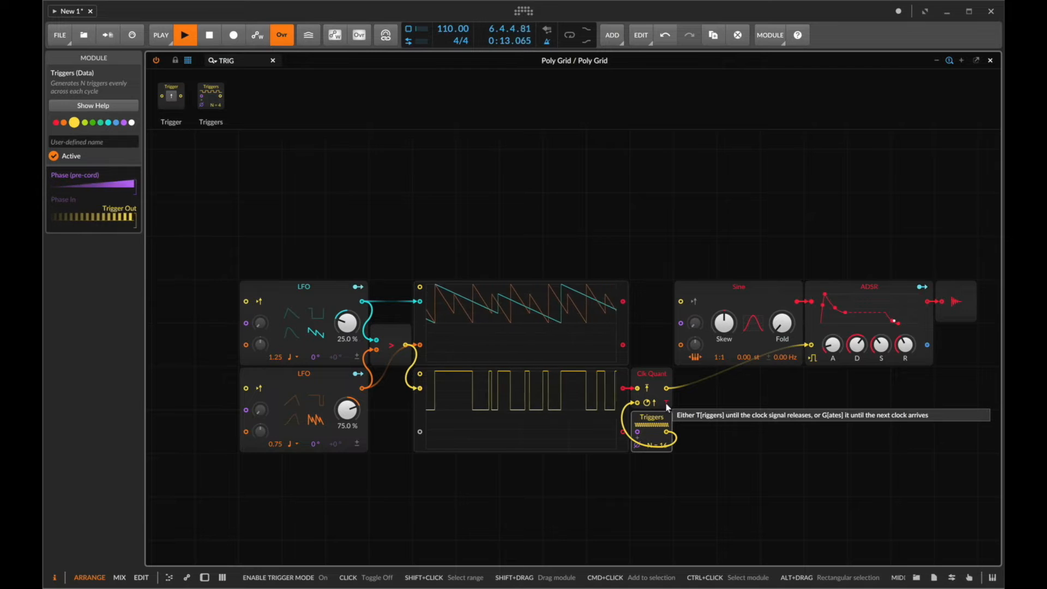
Set the upper LFO's skew to 45.4 % and change its waveform to sine.
drag(350, 330, 350, 314)
click(291, 333)
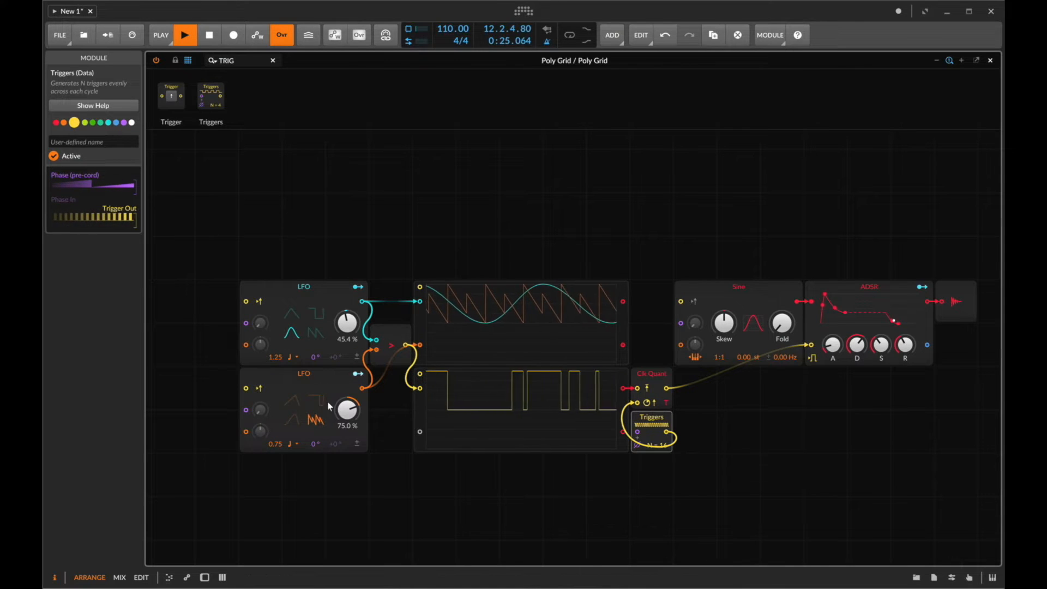
Copy the lower LFO beside the original, make the copy a sine, and modulate the original's skew with it by -0.556.
scroll(311, 348, left, 5)
drag(473, 374, 319, 376)
click(317, 418)
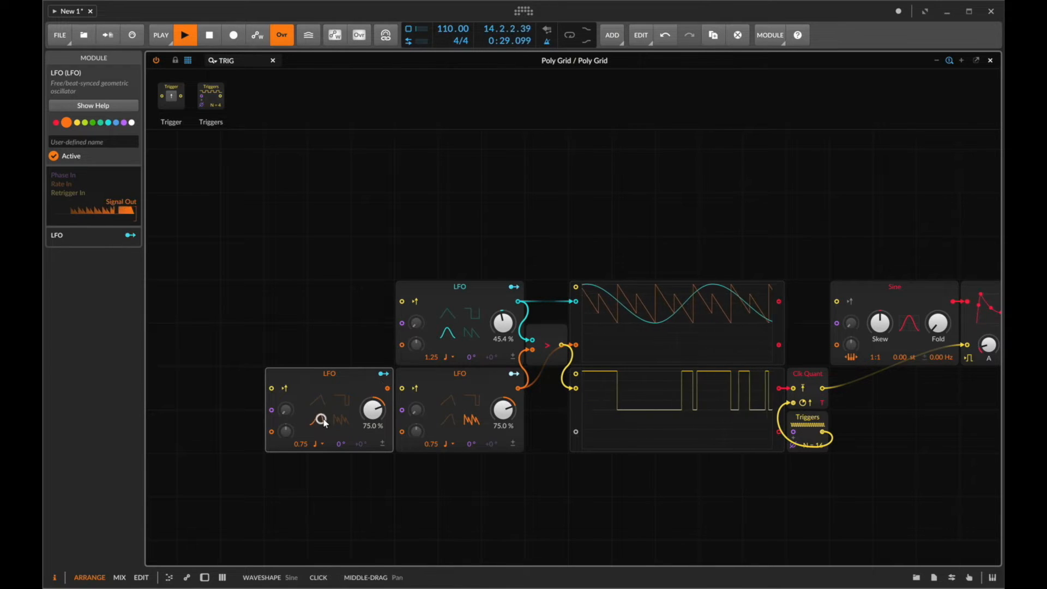
click(384, 375)
drag(503, 410, 503, 420)
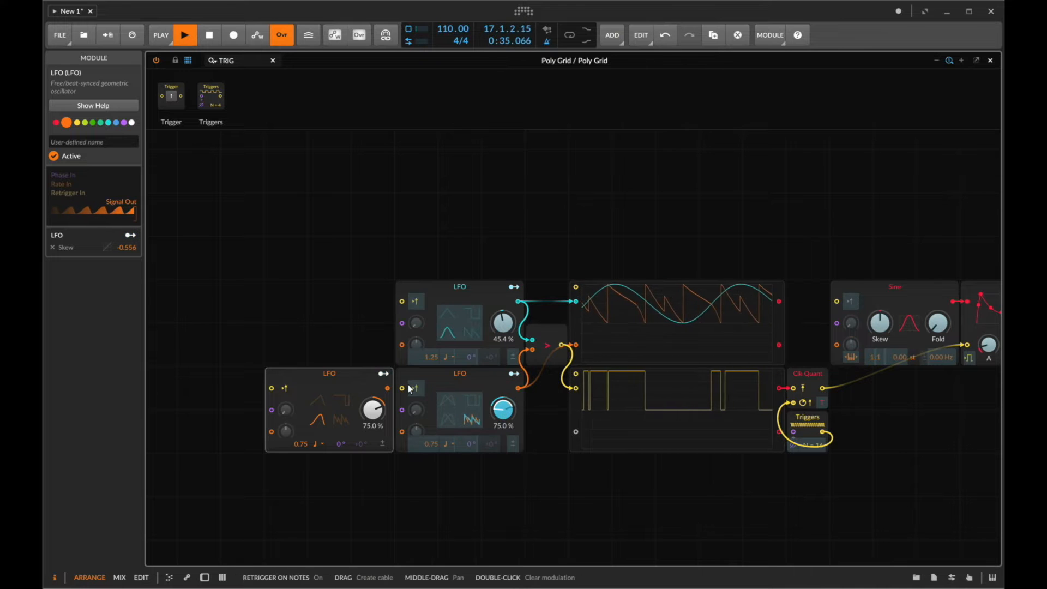
click(384, 376)
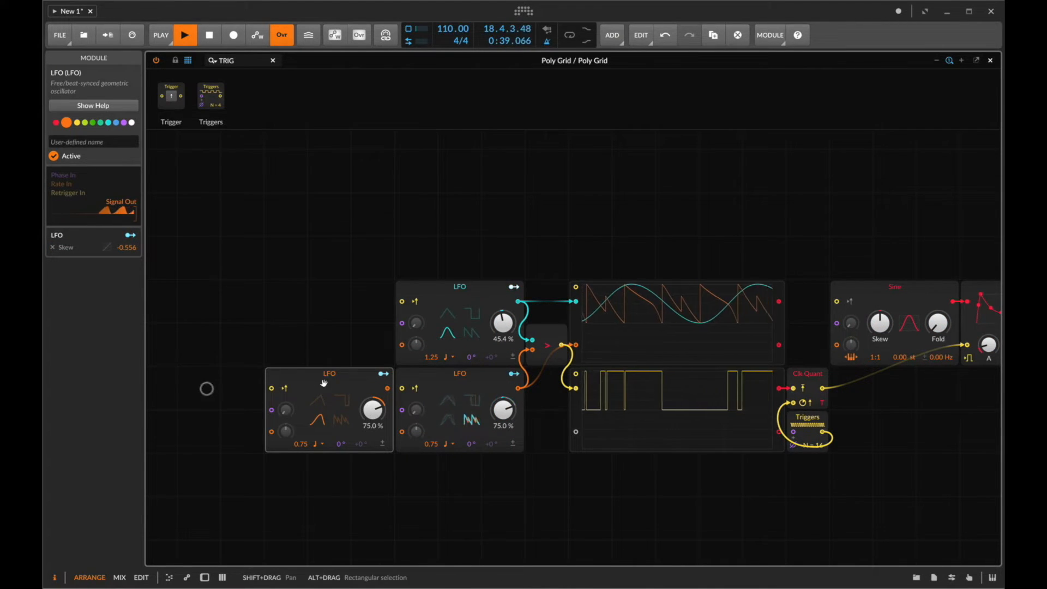
Copy the sine LFO once more to its left and modulate the first copy's rate from it with an amount of 1.
drag(323, 383, 194, 381)
click(252, 376)
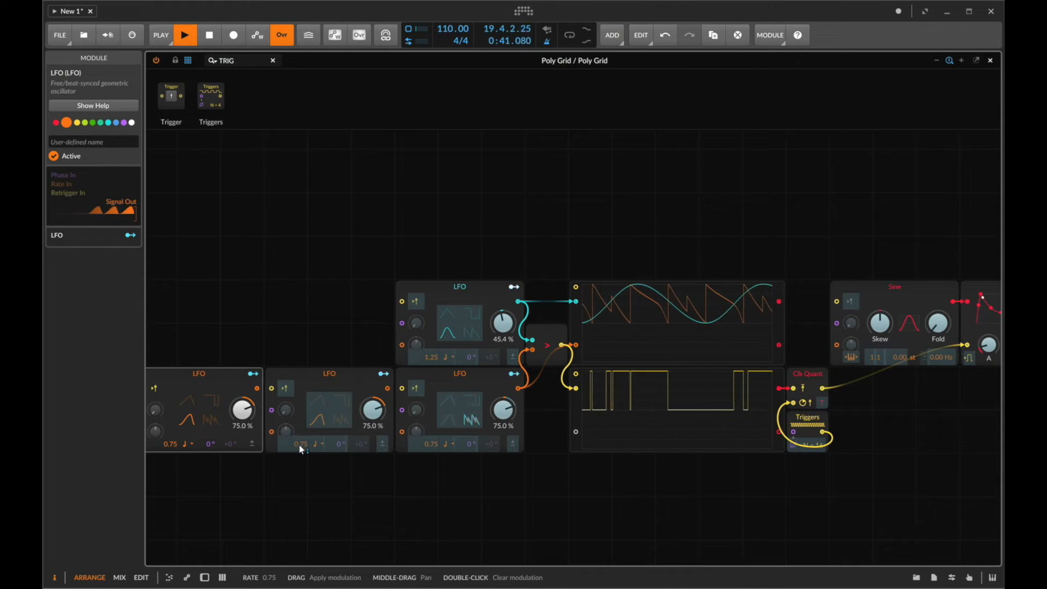
drag(300, 448, 299, 439)
click(224, 381)
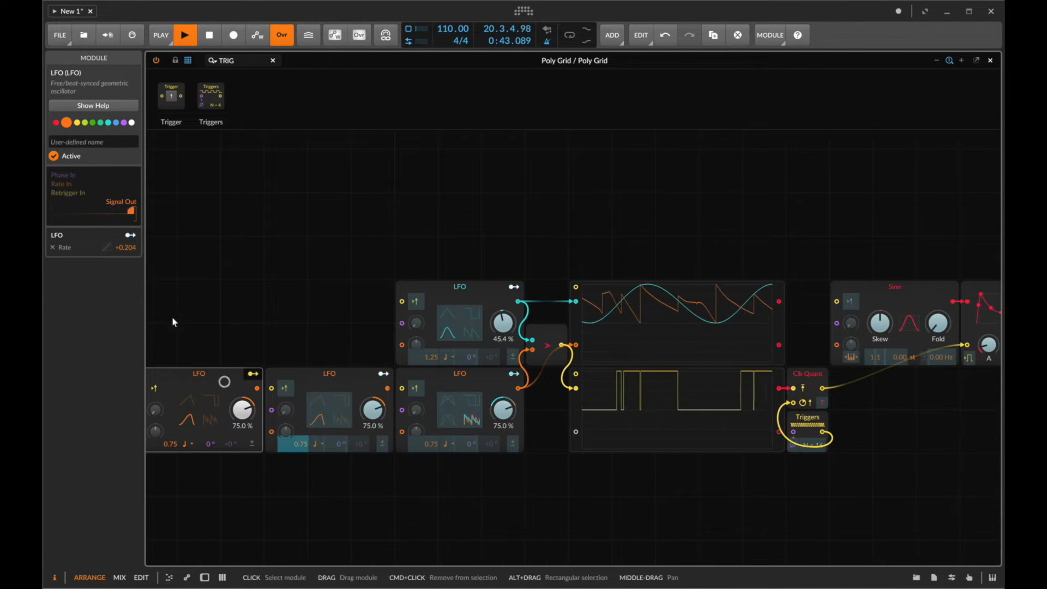
double_click(129, 248)
text(1)
key(Return)
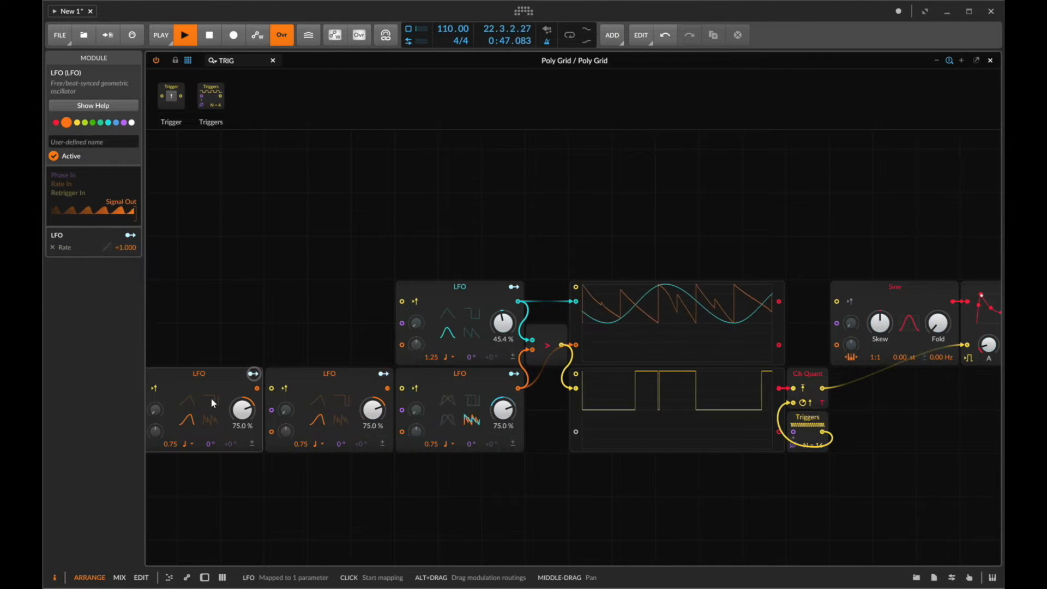
Reset the leftmost LFO's skew to 50 % and stop playback.
double_click(236, 415)
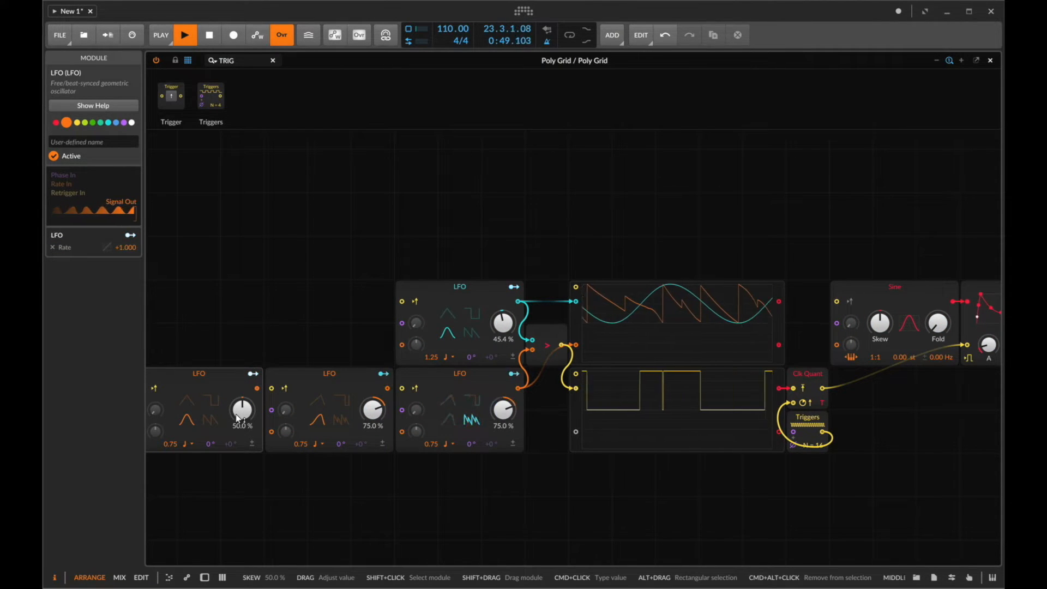
scroll(421, 397, right, 1)
key(space)
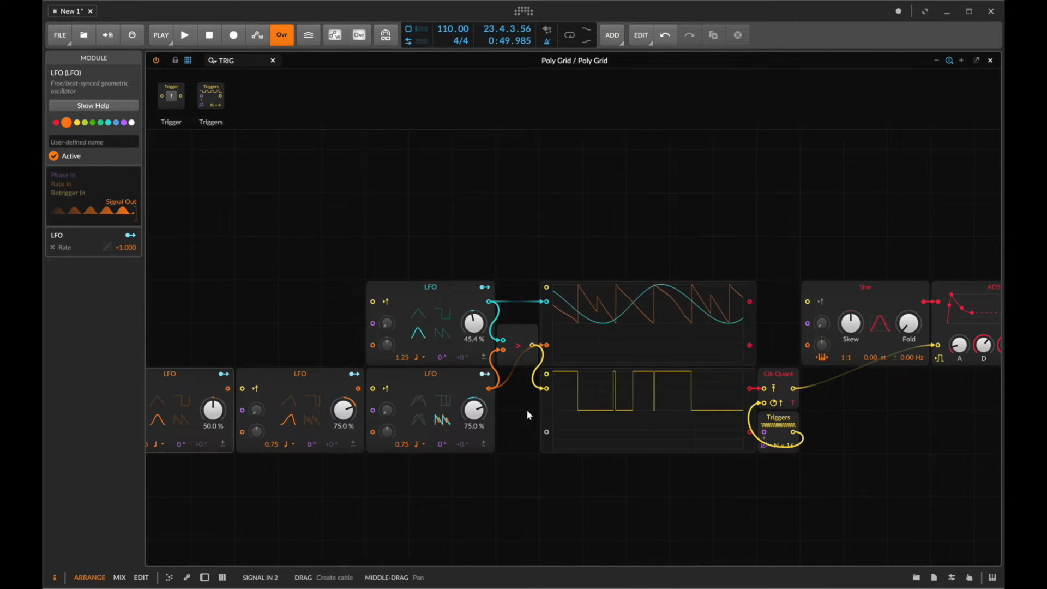
Delete all LFOs, the comparator, both oscilloscopes, Clock Quantize and Triggers, keeping only the sine voice, its envelope and the output.
scroll(524, 394, left, 2)
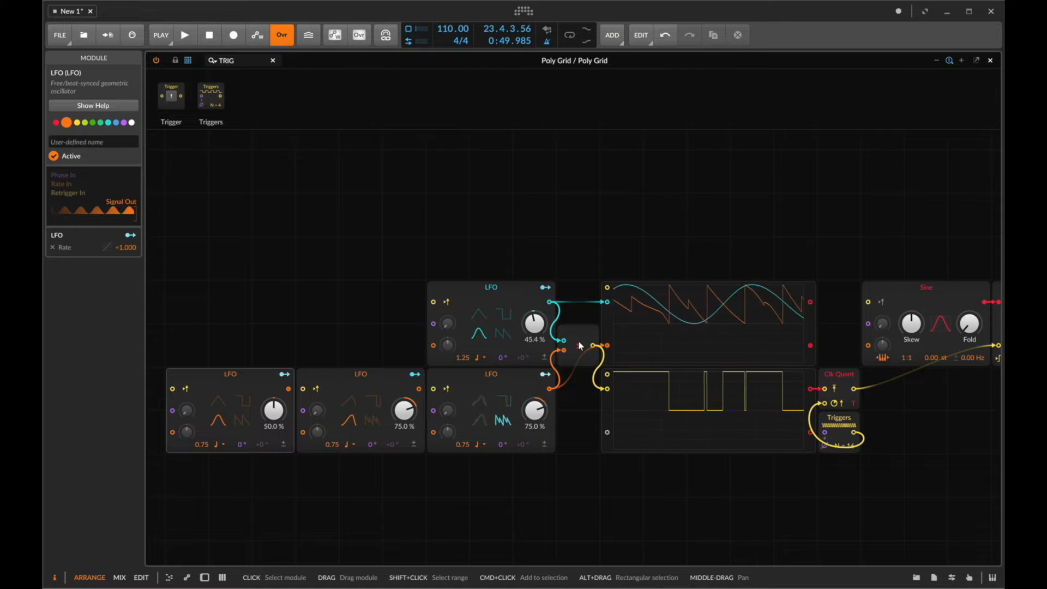
scroll(551, 293, down, 2)
click(579, 290)
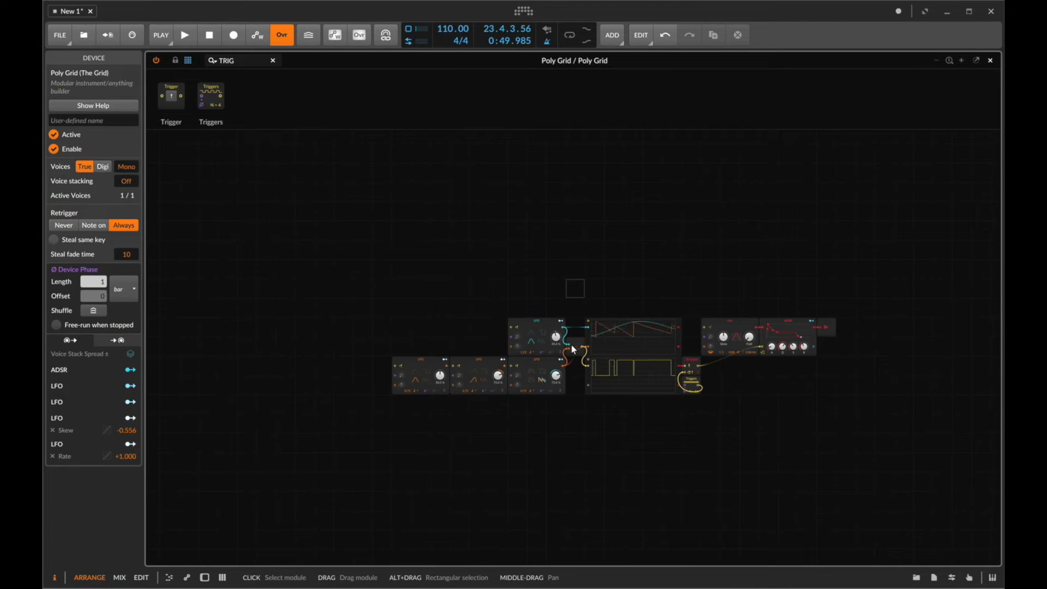
drag(688, 281, 384, 431)
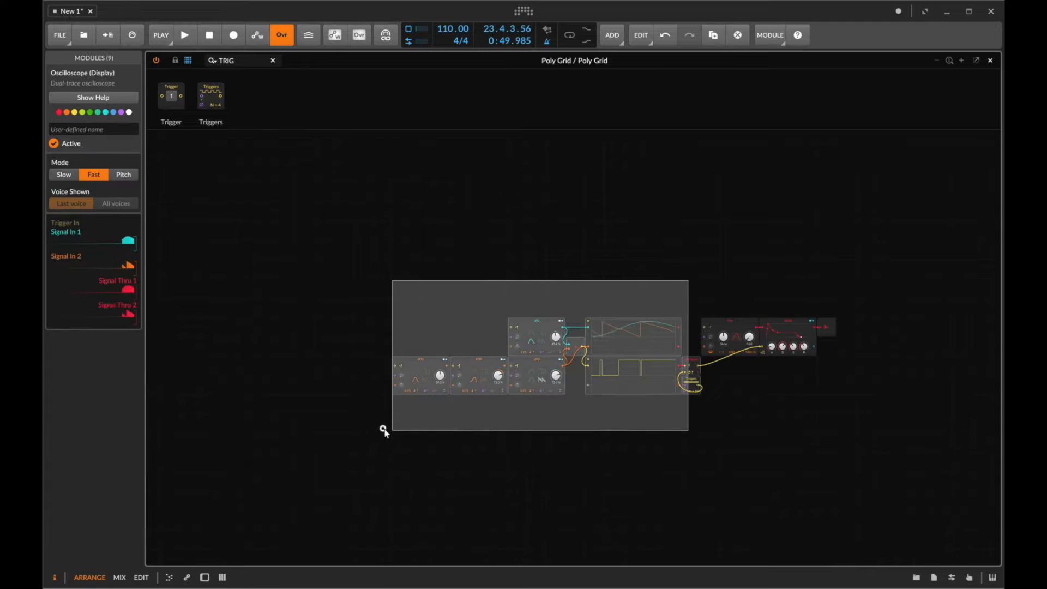
key(Delete)
Replace the ADSR module after the Sine oscillator with an AD envelope.
scroll(694, 393, up, 3)
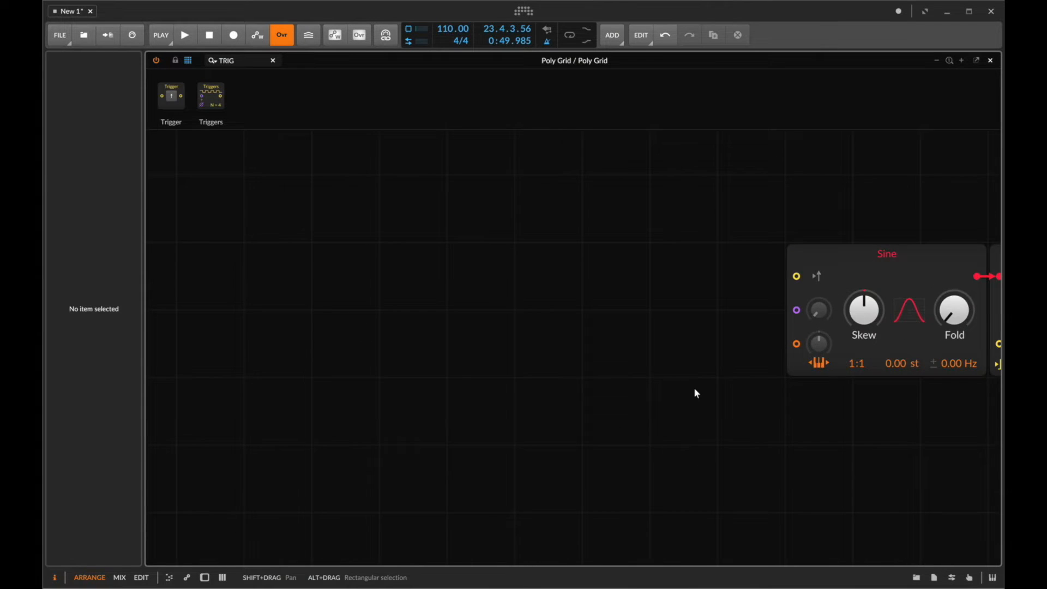
scroll(694, 389, right, 10)
scroll(694, 389, left, 5)
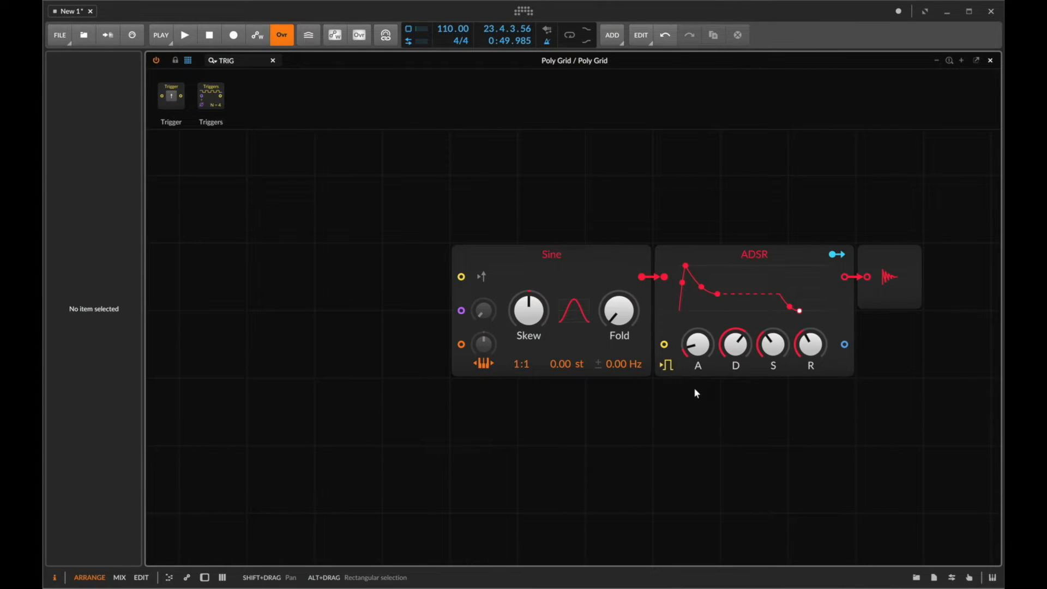
click(619, 427)
scroll(619, 427, down, 5)
scroll(619, 428, up, 4)
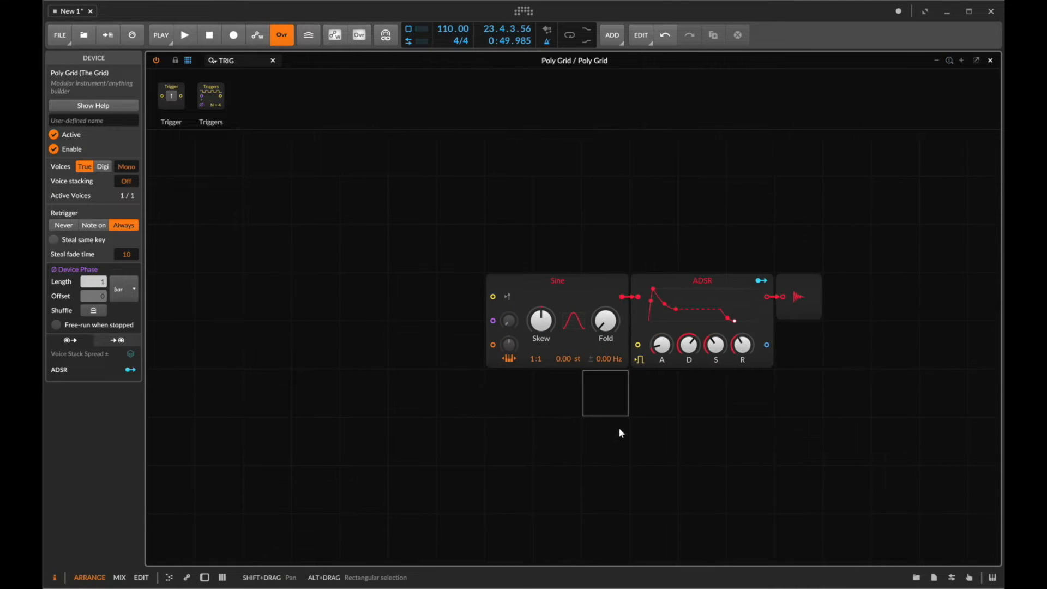
scroll(620, 430, left, 2)
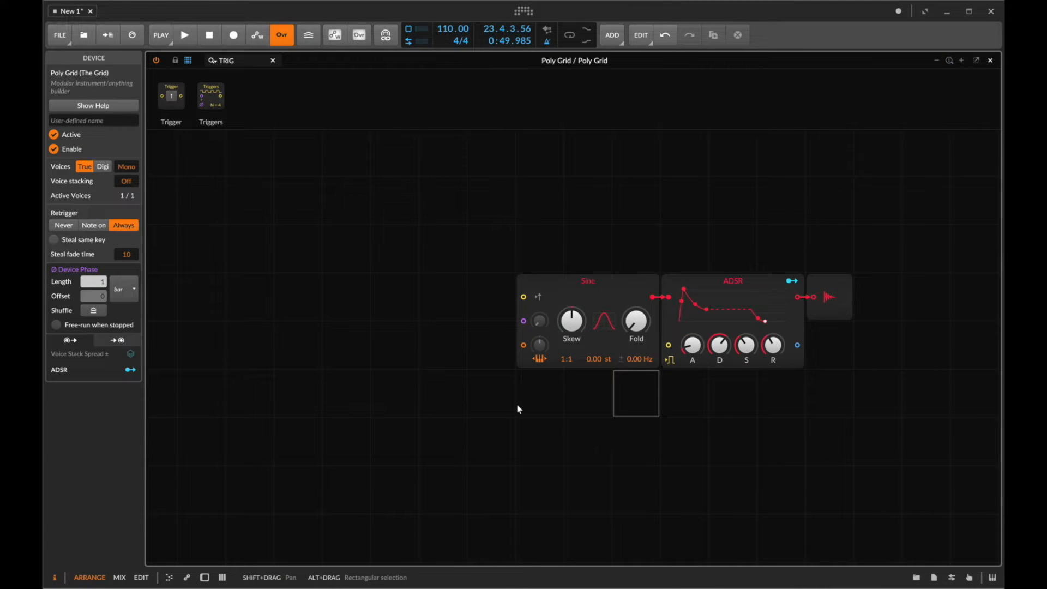
click(739, 299)
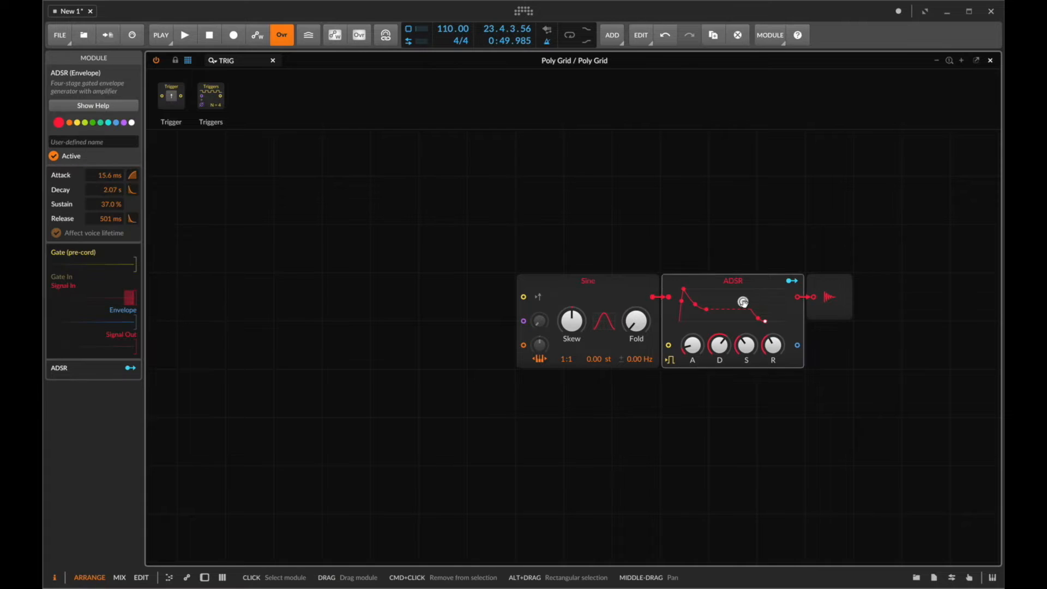
right_click(741, 301)
click(769, 403)
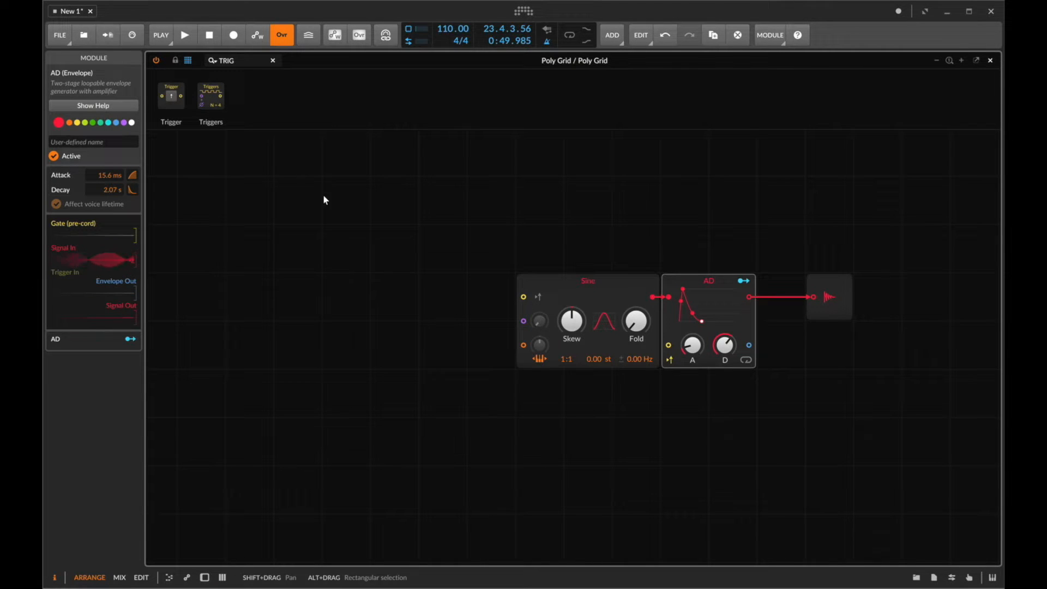
Duplicate the Sine, AD and audio output chain and place the copy below the original with a gap between them.
scroll(483, 222, down, 3)
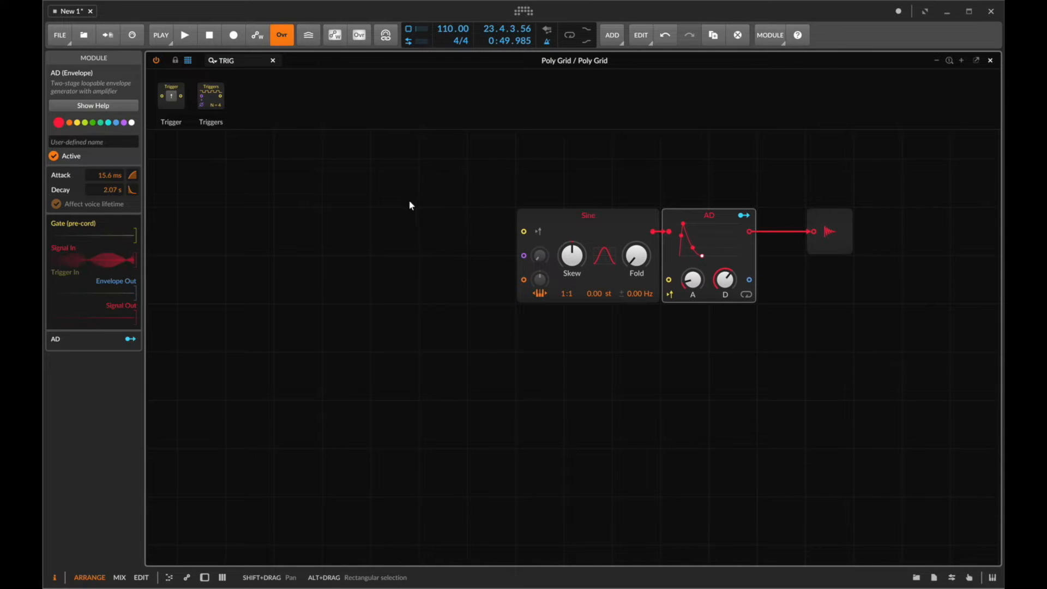
drag(713, 177, 536, 259)
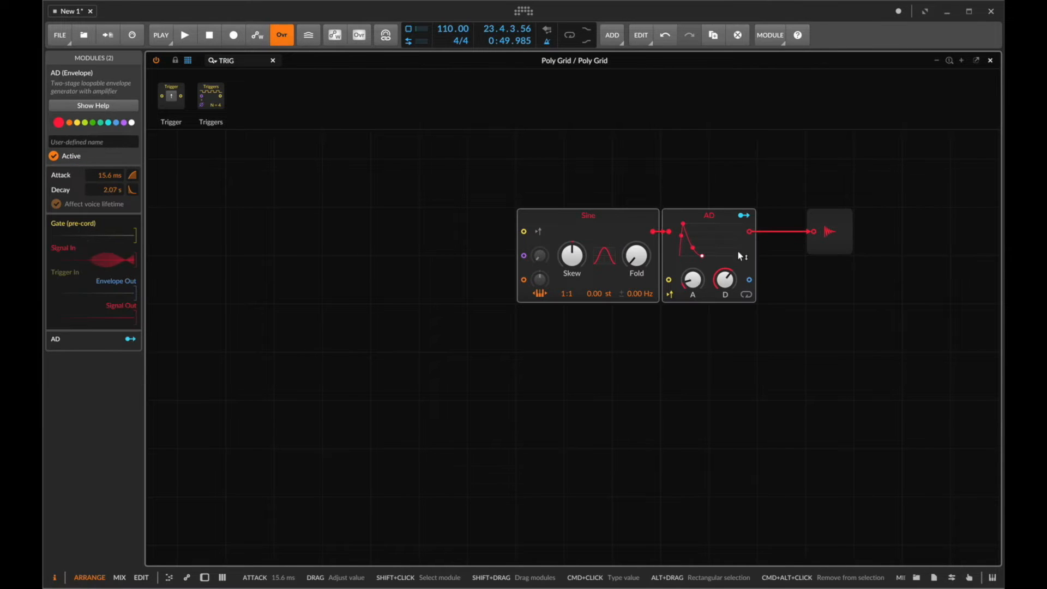
drag(867, 212, 561, 292)
key(super+d)
drag(600, 331, 600, 379)
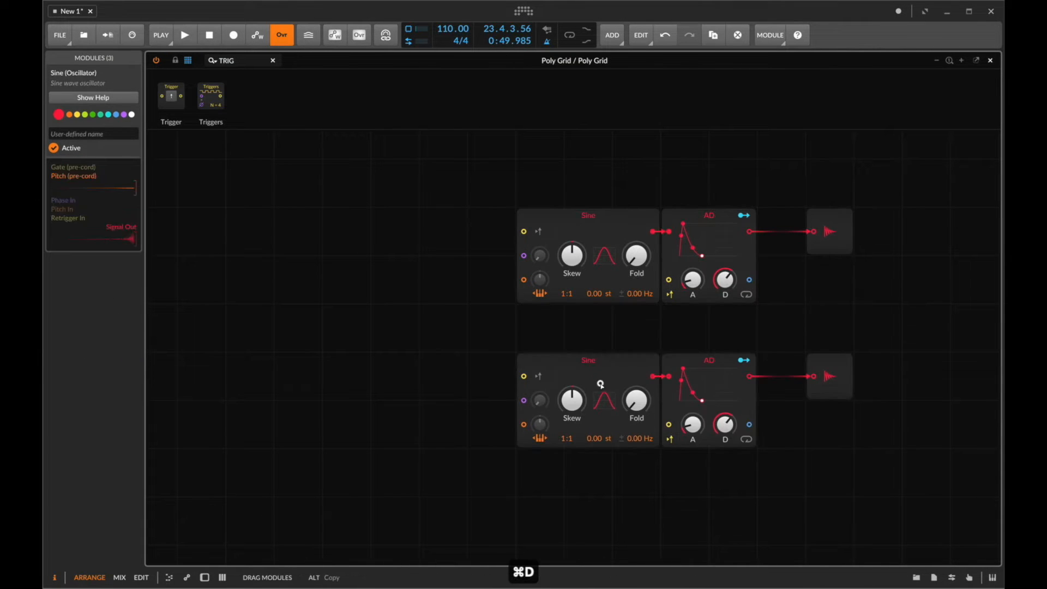
Replace the Sine oscillator in the lower chain with a Sawtooth oscillator.
click(387, 390)
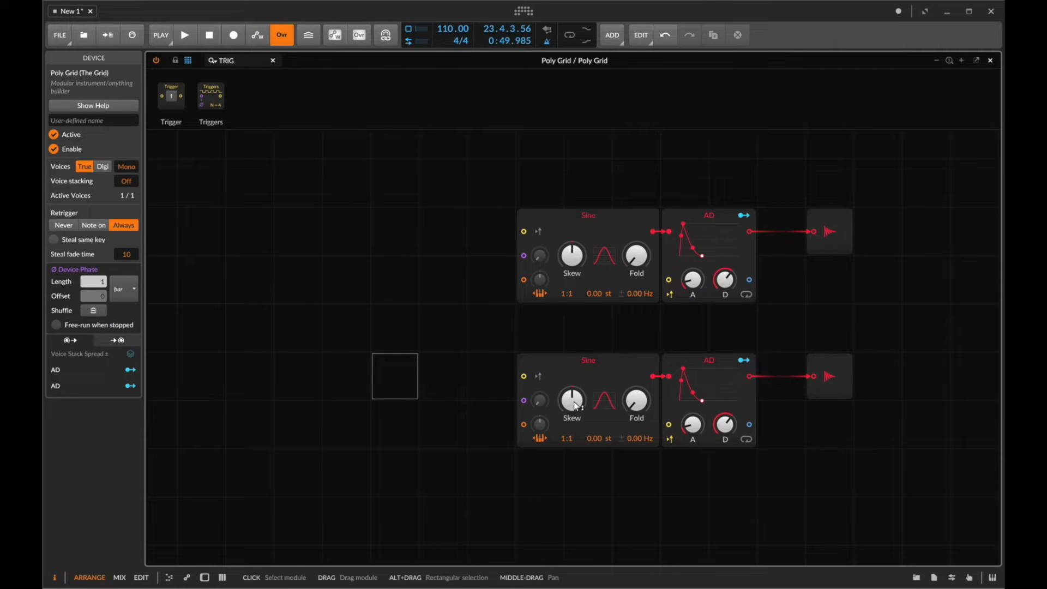
right_click(597, 376)
click(643, 502)
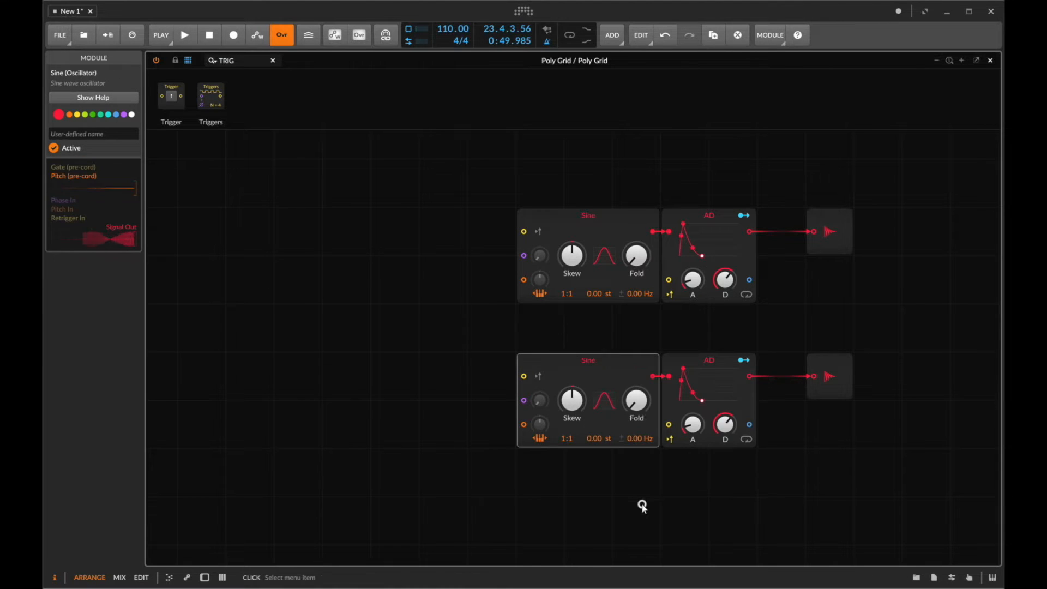
click(416, 275)
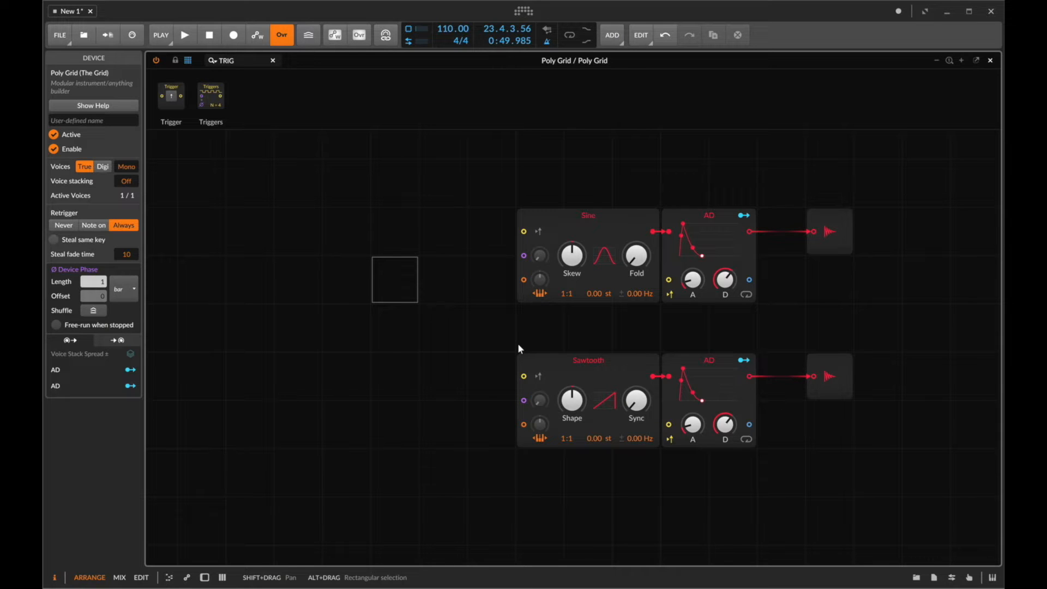
Find the Pitch In module and place it in the empty area left of the two oscillator chains.
scroll(518, 345, left, 3)
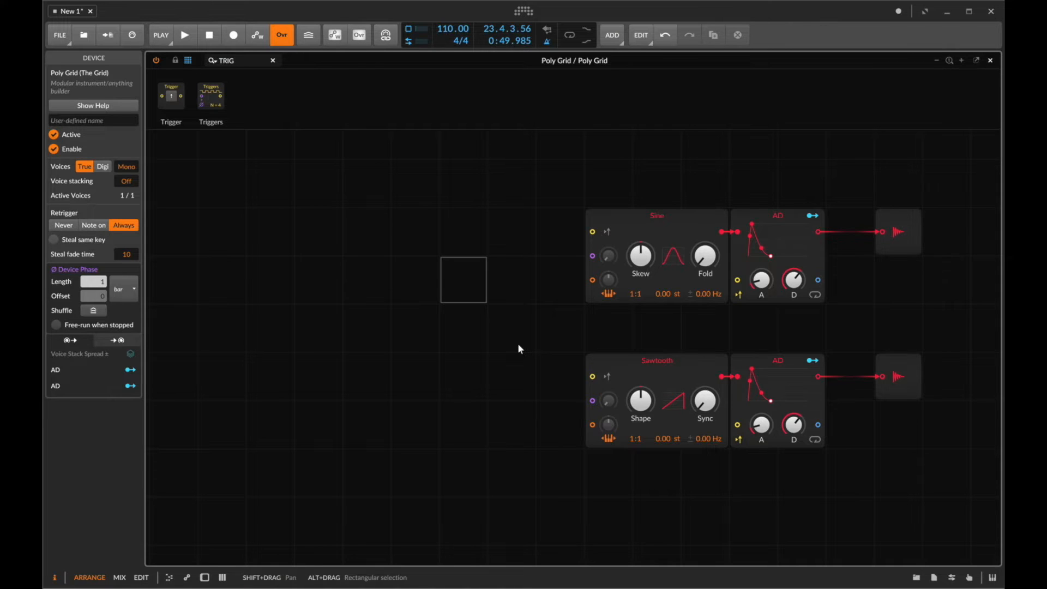
click(682, 364)
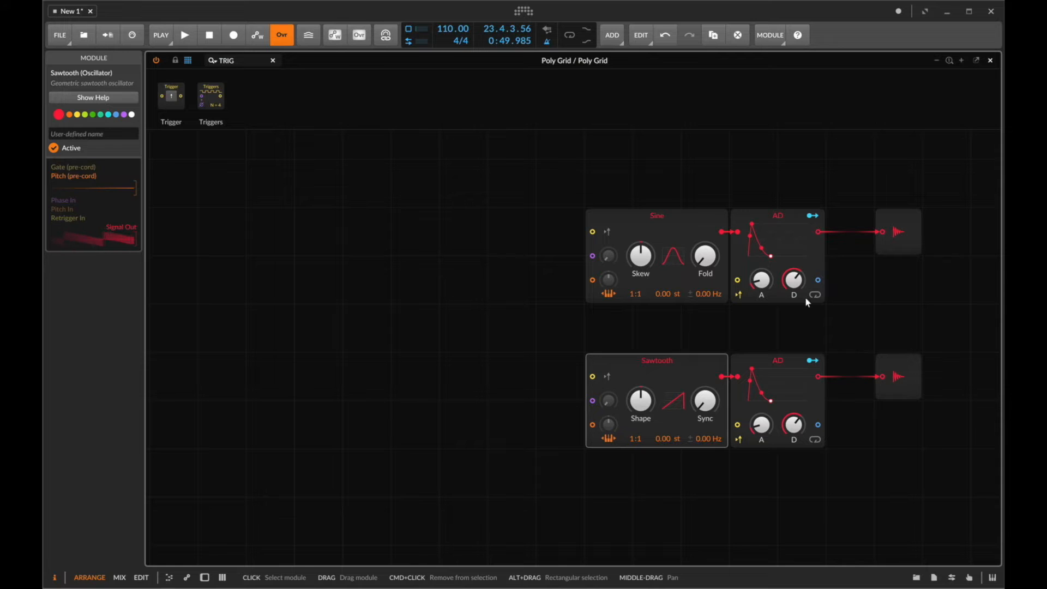
click(679, 212)
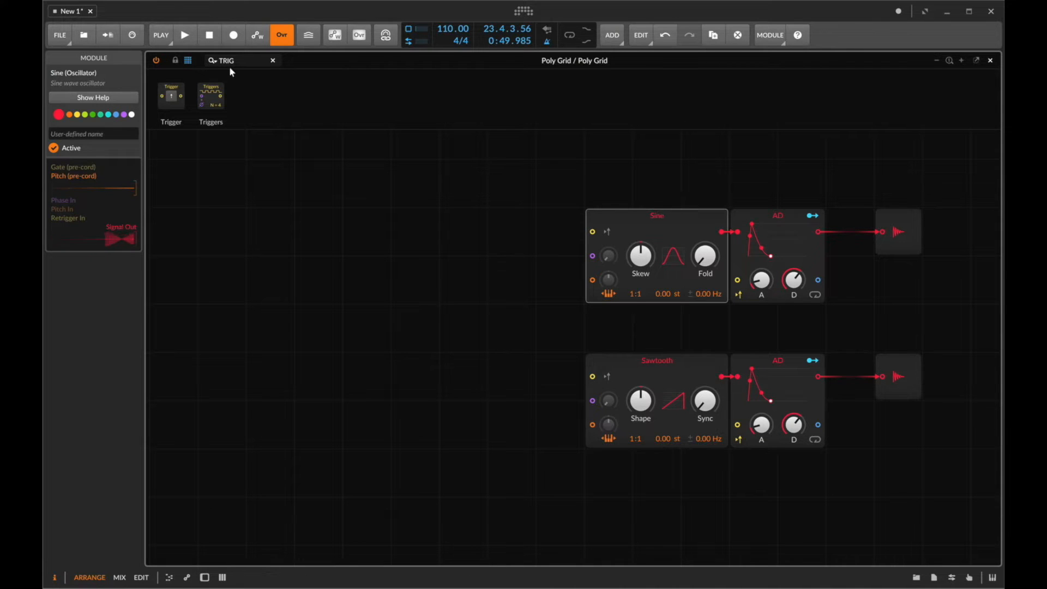
text(pit)
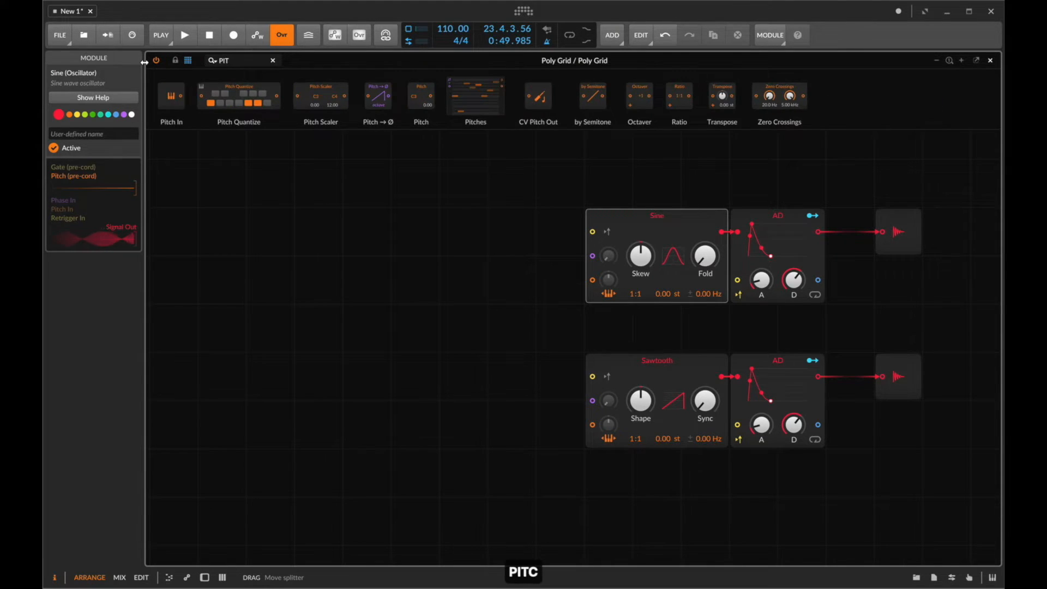
drag(172, 97, 275, 325)
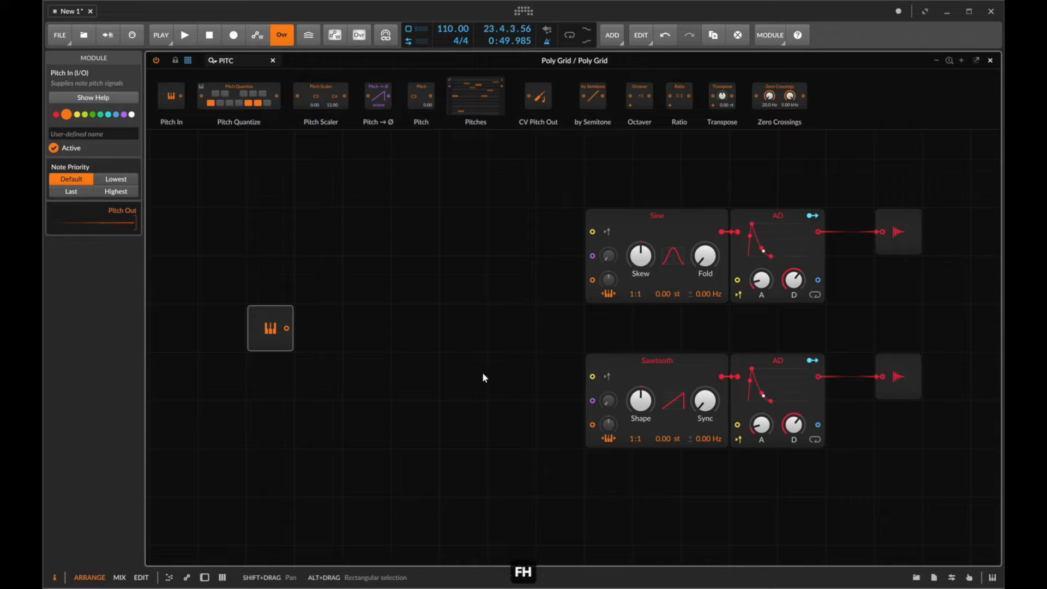
Show the Poly Grid in its device chain and shorten both AD envelopes' decay, with the sine voice's at 668 ms.
key(d)
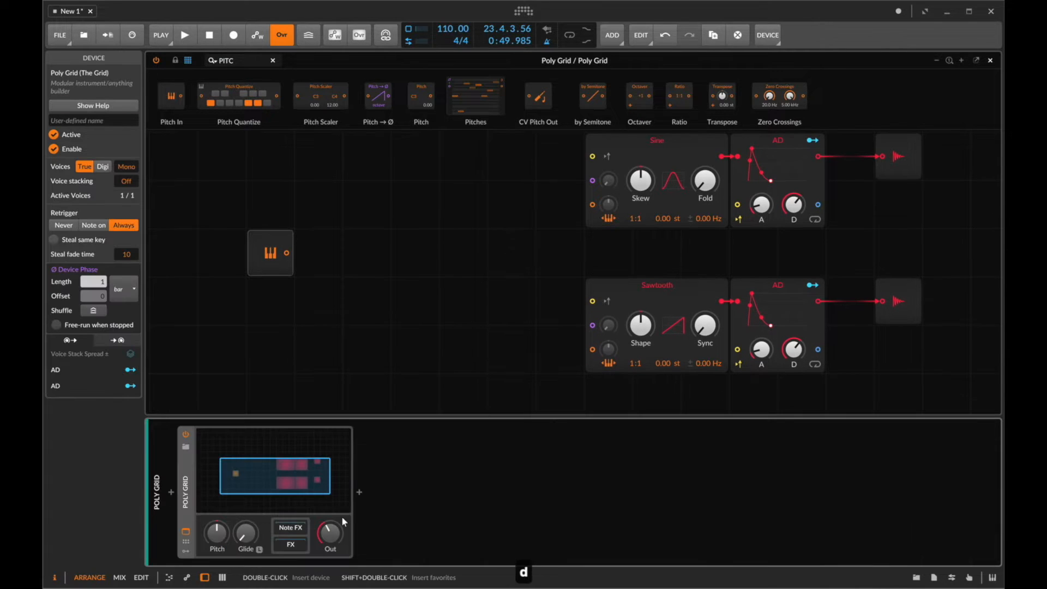
drag(790, 350, 790, 383)
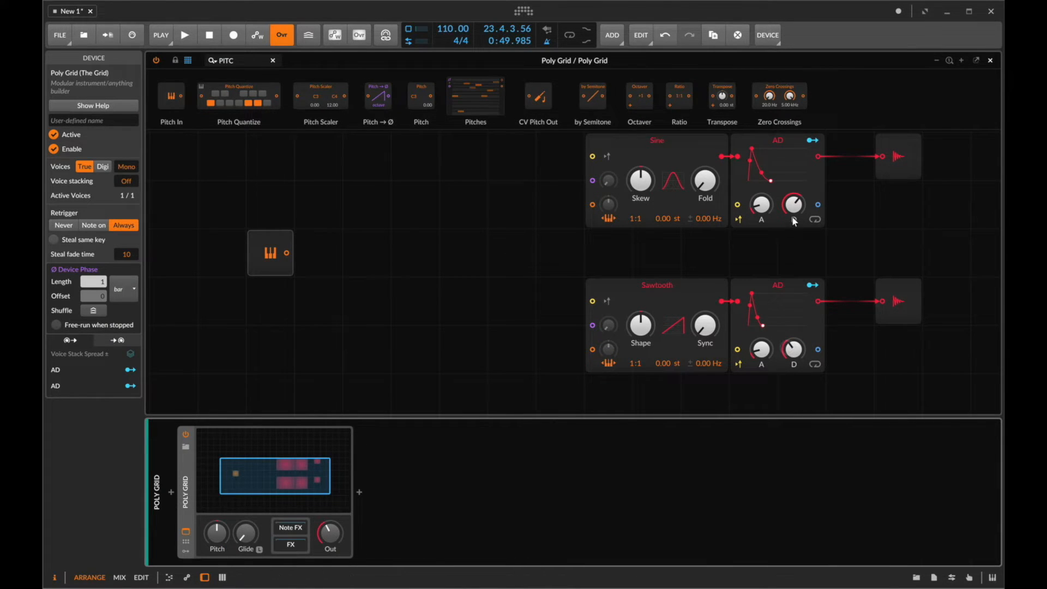
drag(795, 208, 795, 231)
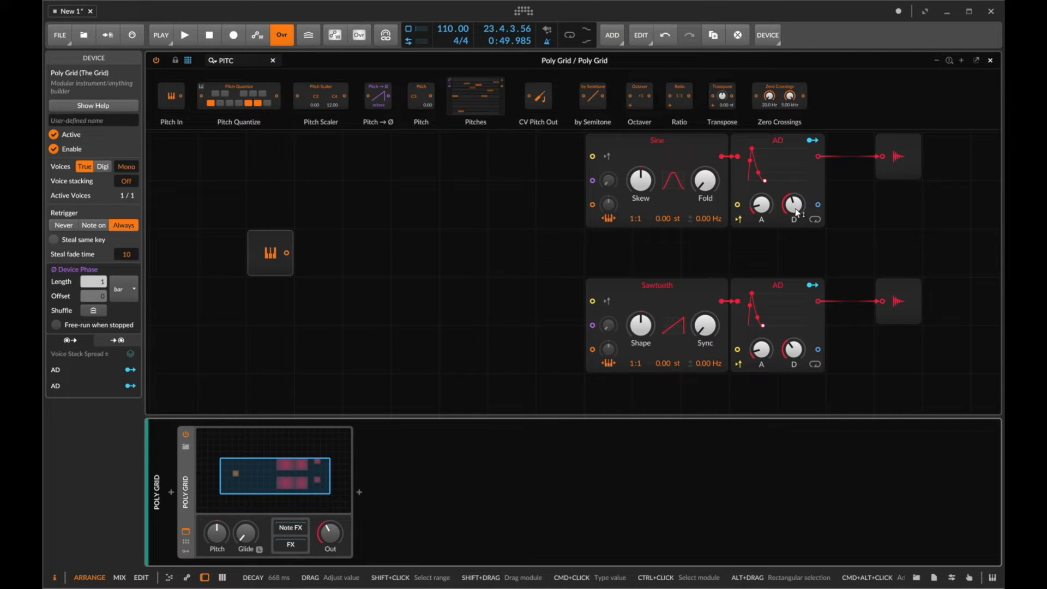
Find the Value Readout module, attach it to the Pitch In output and set it to display semitones.
click(247, 59)
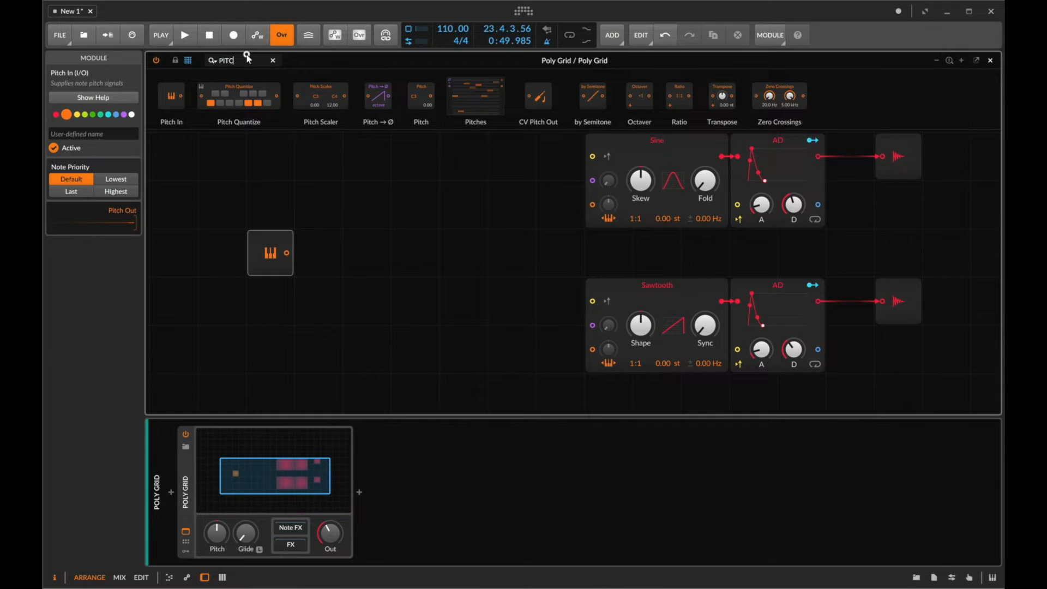
text(val)
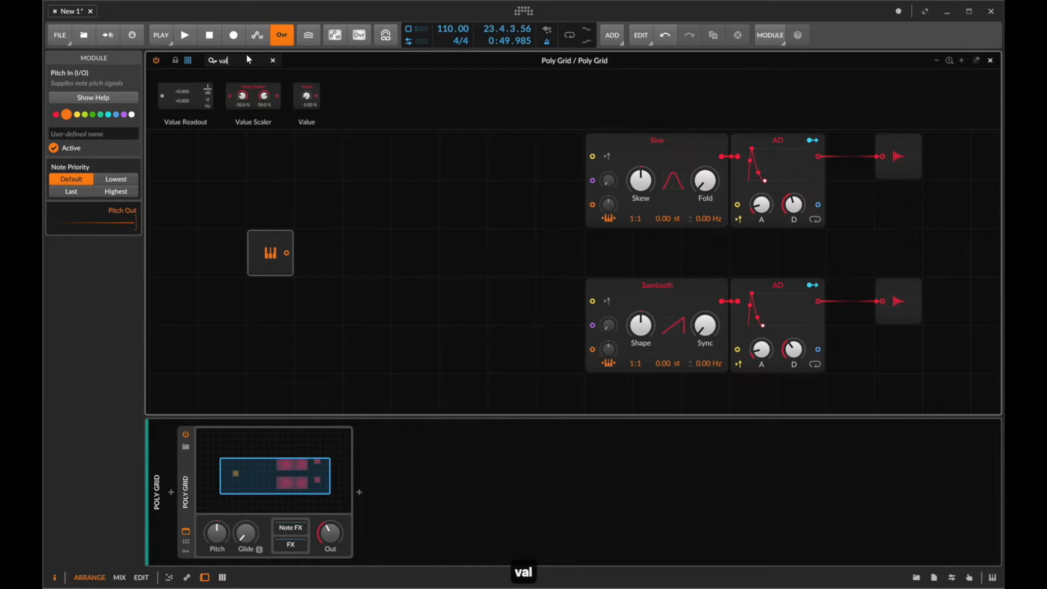
drag(290, 254, 291, 254)
key(d)
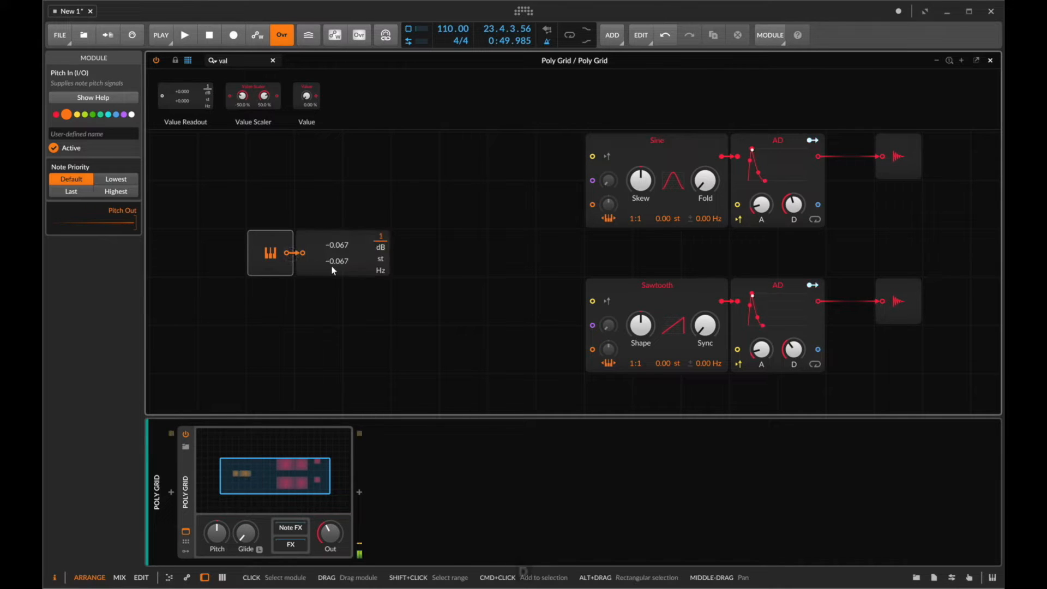
click(380, 258)
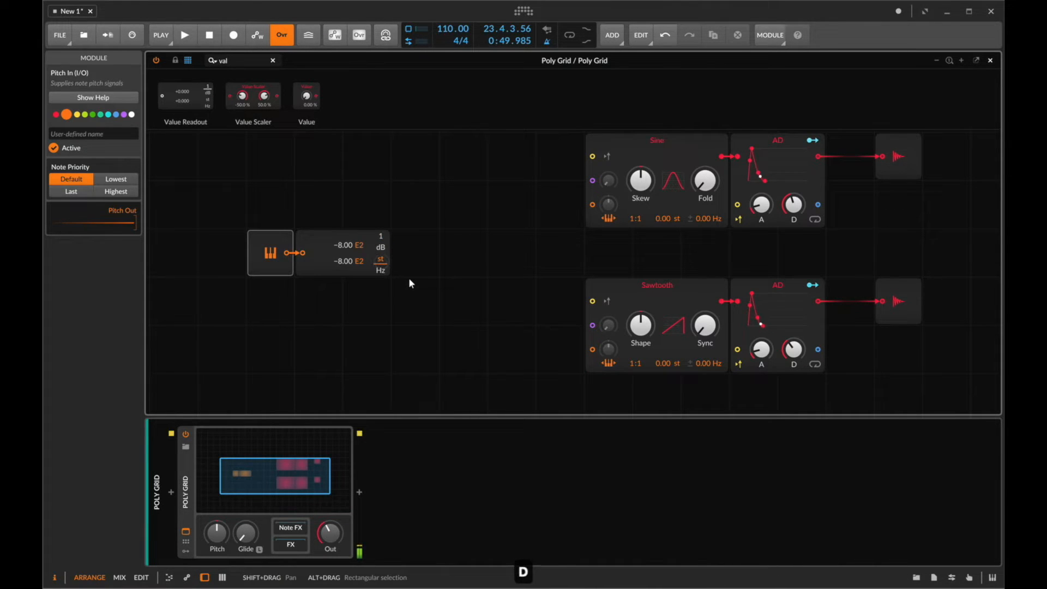
Play several notes to examine their pitch values in the readout, and delete the Value Readout.
key(j)
key(h)
key(g)
key(a)
click(332, 250)
key(BackSpace)
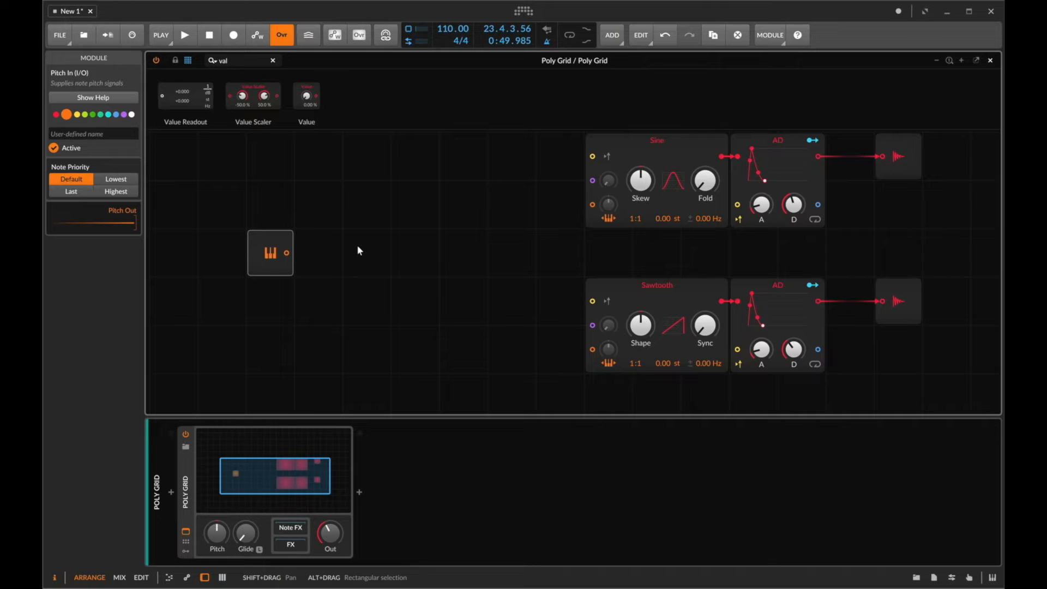
Move Pitch In up one row and feed its output into the first input of a new less-than comparator.
drag(270, 253, 266, 219)
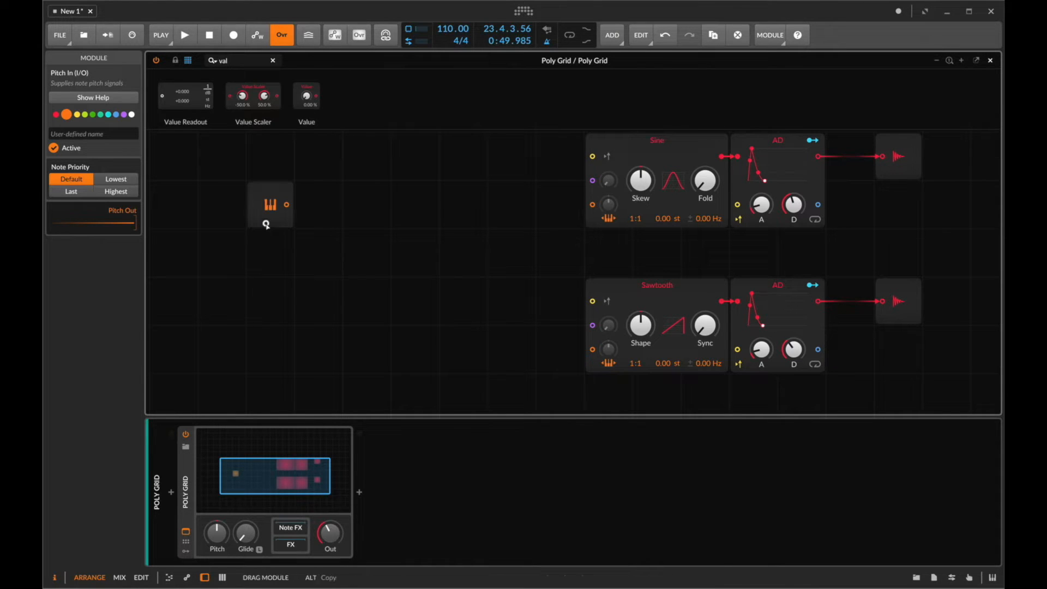
key(ctrl+a)
text(LES)
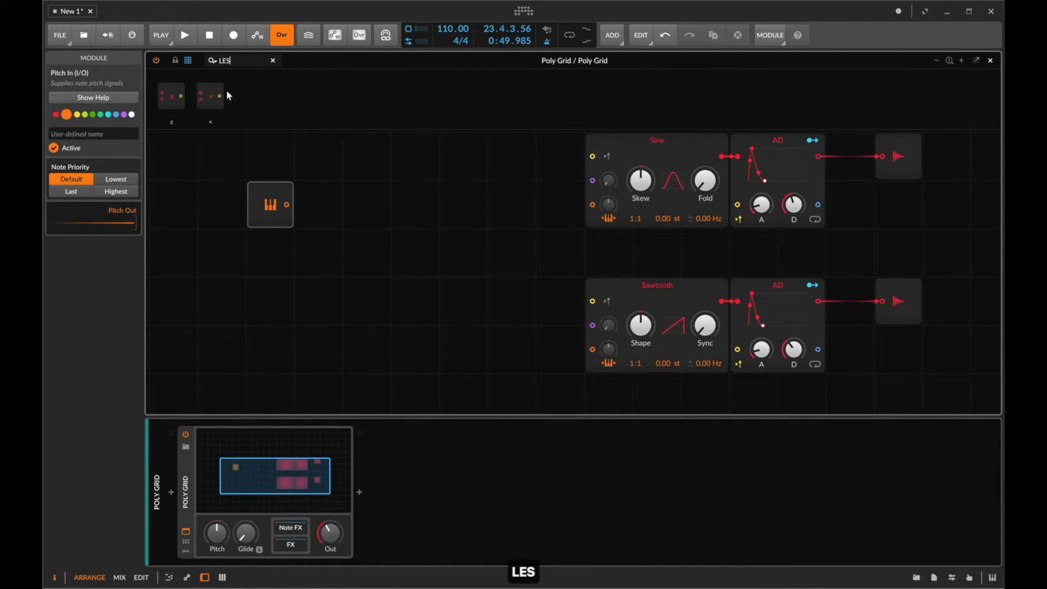
drag(210, 96, 352, 199)
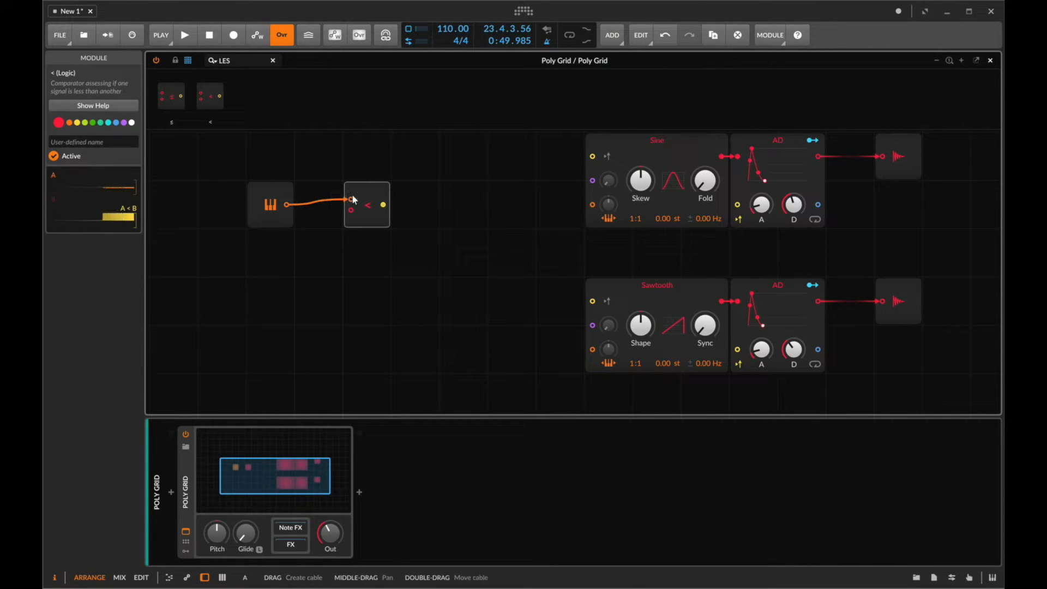
Add a Delay of 0.01 ms and route Pitch In through it into the less-than comparator's second input.
click(269, 205)
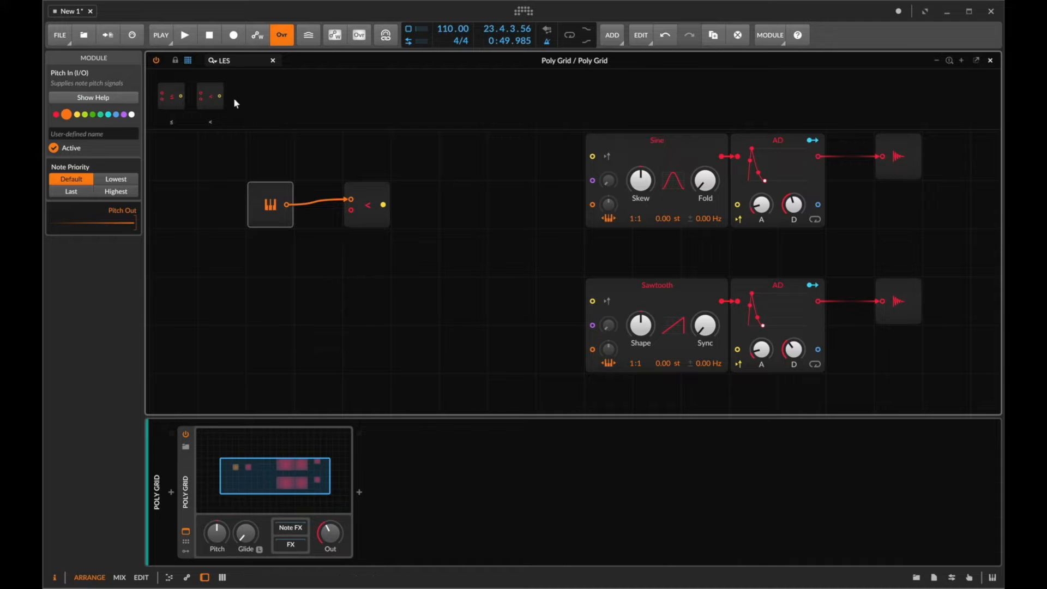
text(del)
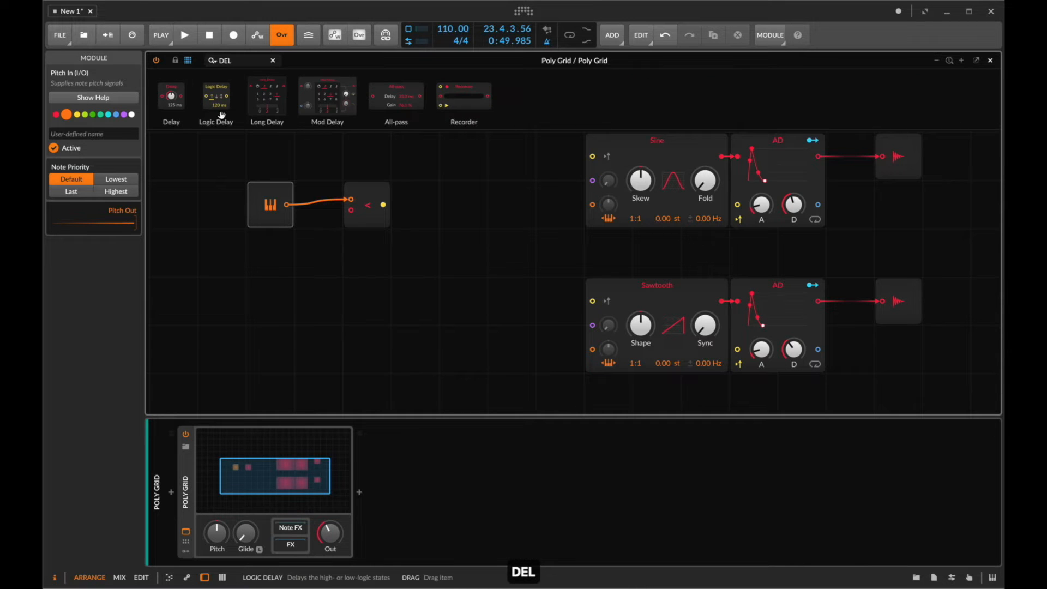
drag(172, 96, 319, 251)
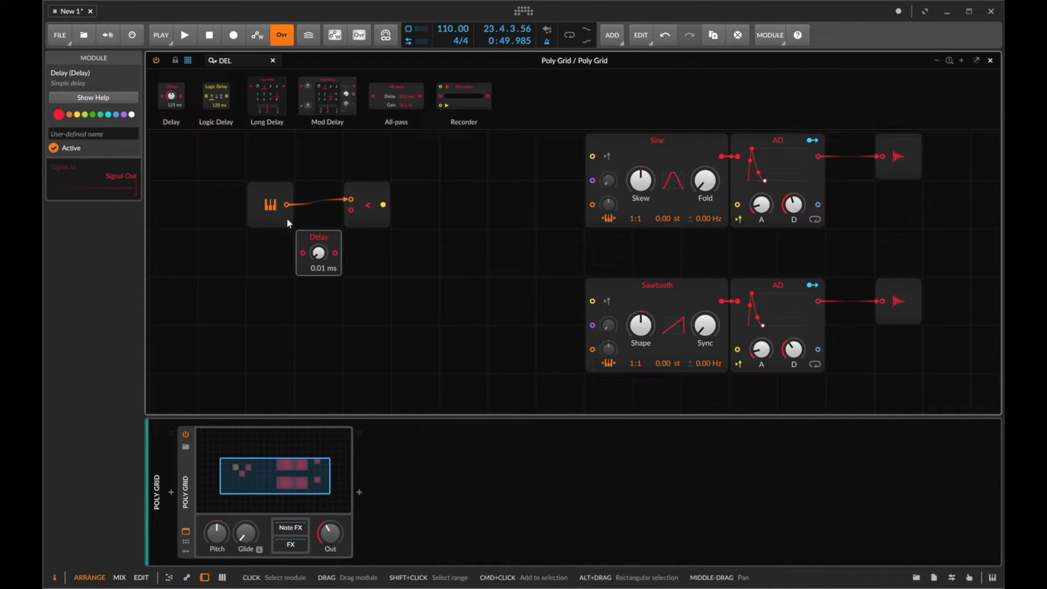
mouse_move(287, 211)
mouse_down()
mouse_move(303, 253)
mouse_move(350, 209)
mouse_up()
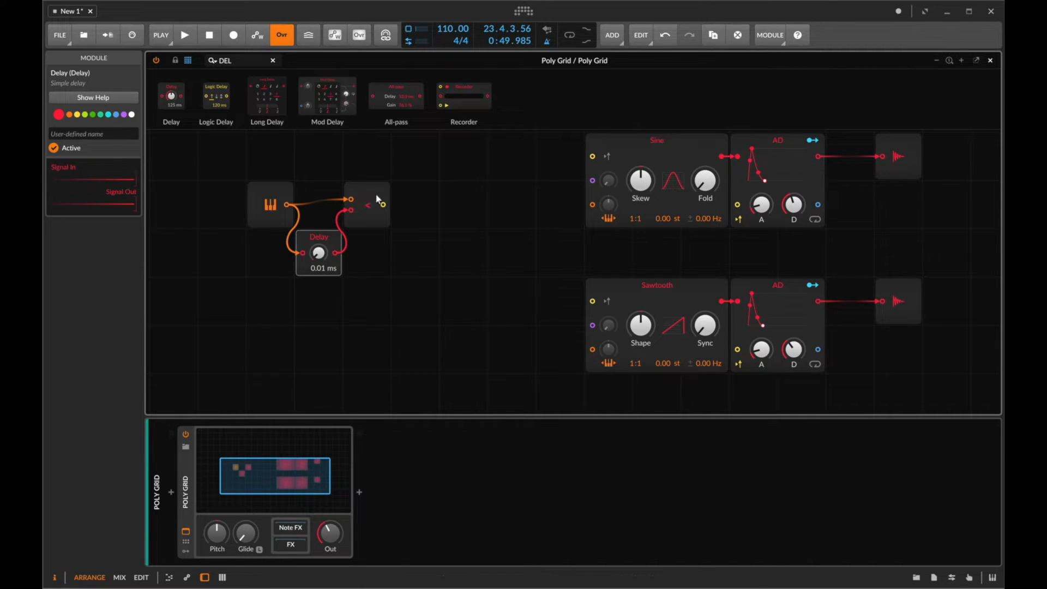
Attach an Oscilloscope to the less-than comparator's output and widen its display.
click(367, 208)
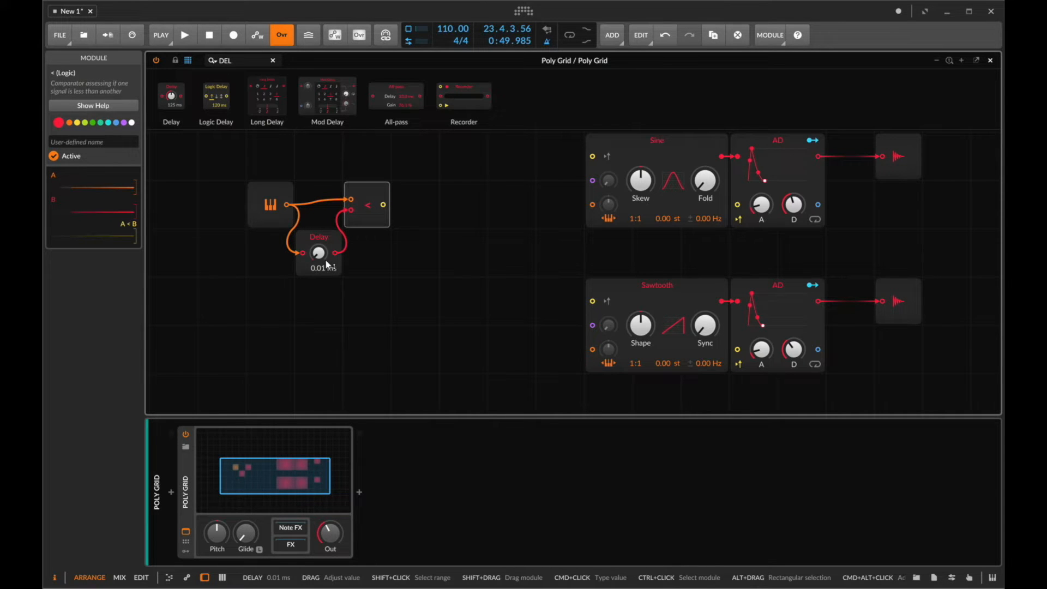
text(OS)
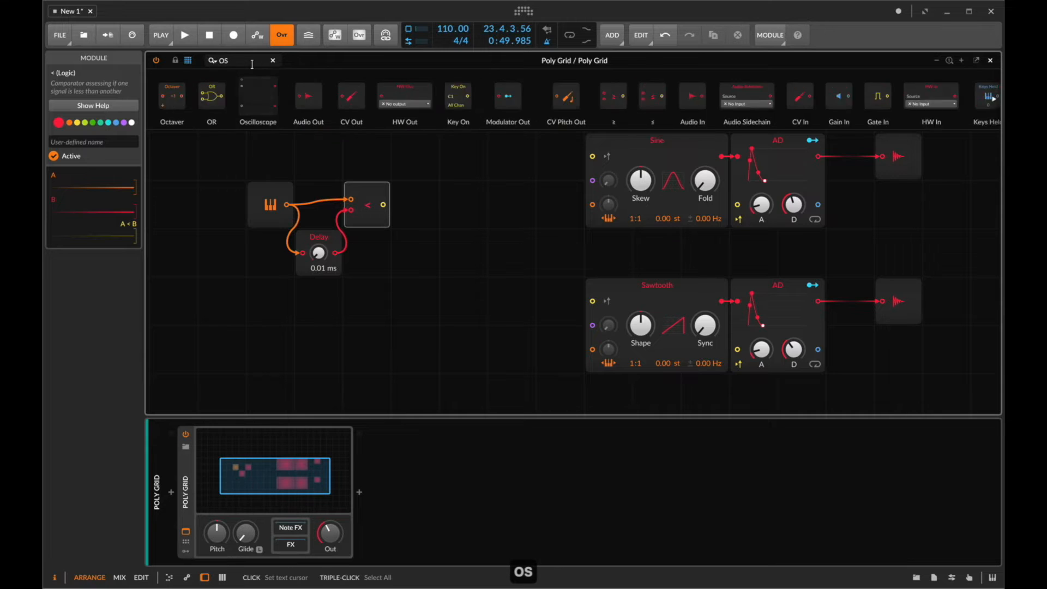
drag(178, 90, 384, 203)
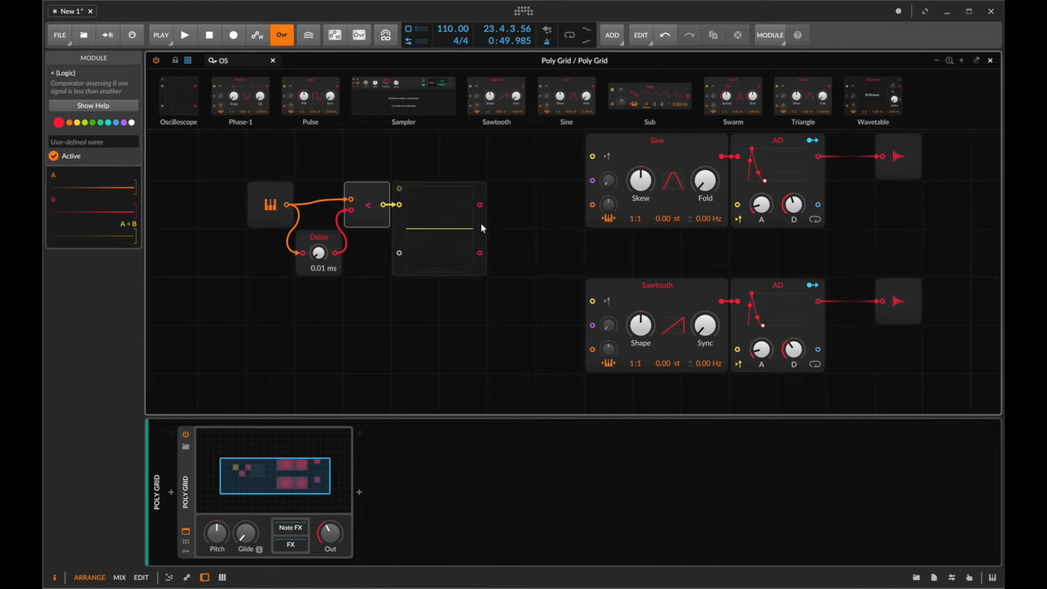
drag(481, 227, 518, 228)
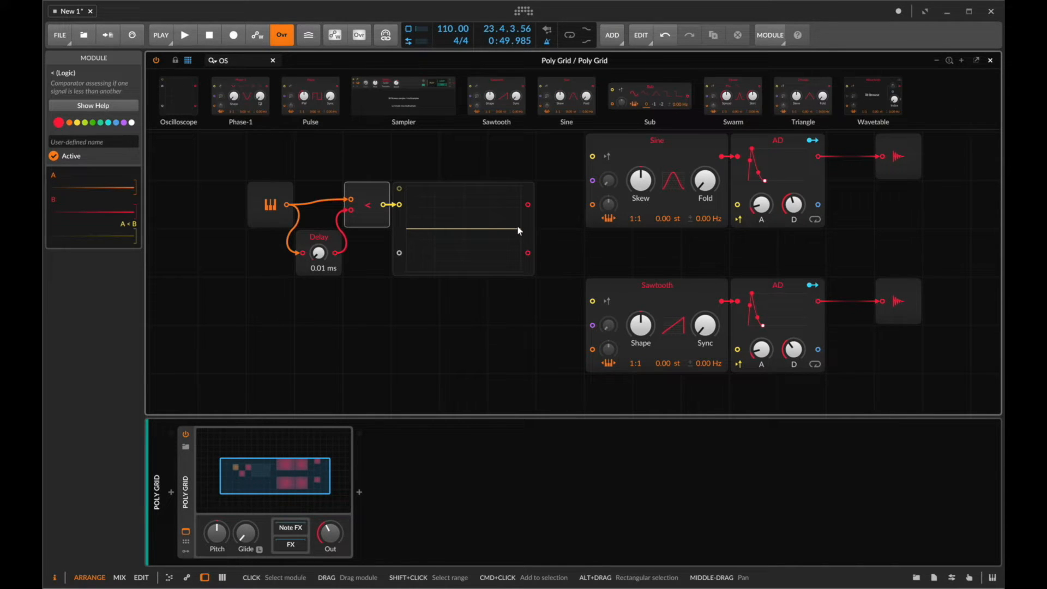
Play an ascending run of notes and watch the comparator's output on the Oscilloscope.
key(s)
key(d)
key(f)
key(g)
key(h)
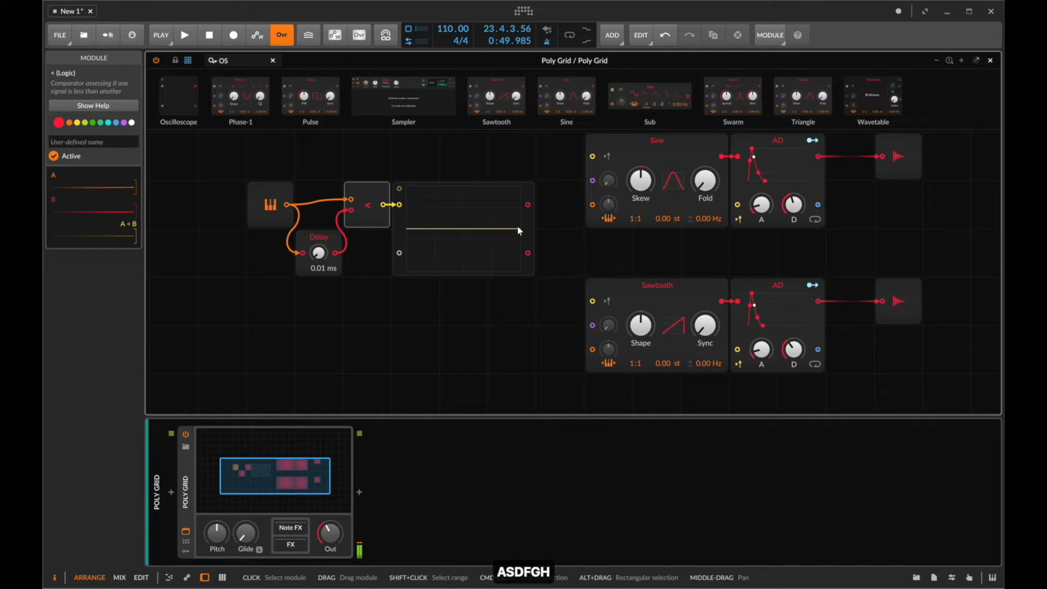
key(j)
key(k)
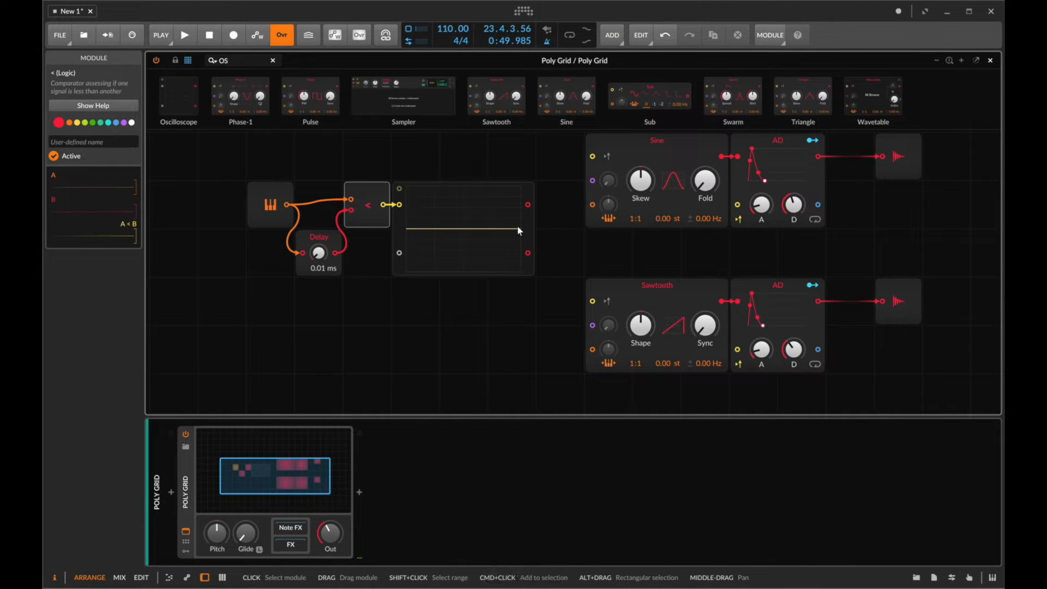
Set the Oscilloscope to Fast mode and play a descending run of notes to examine the comparator's gates.
click(519, 231)
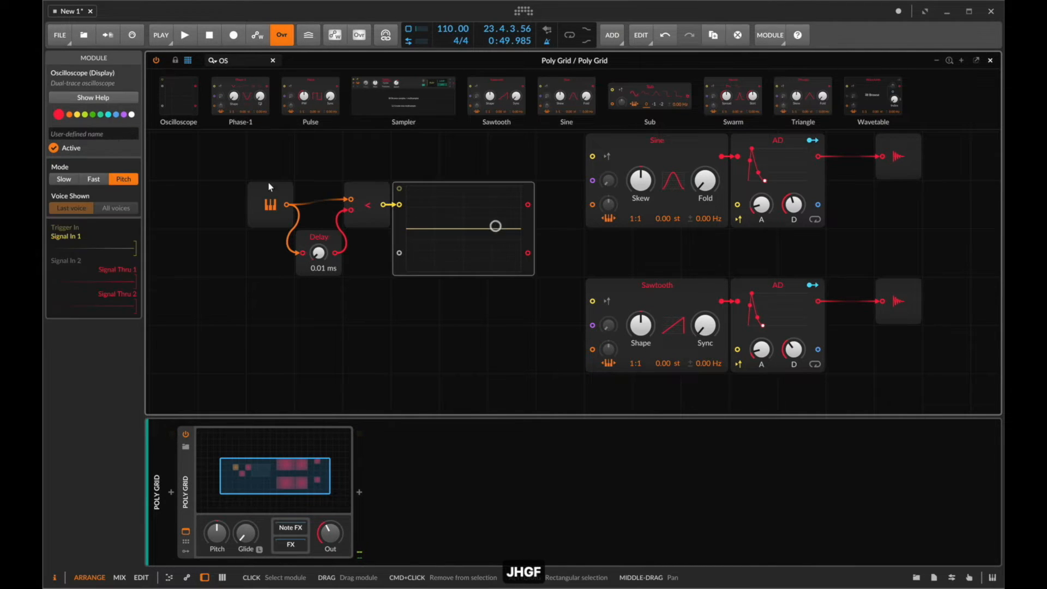
key(h)
key(g)
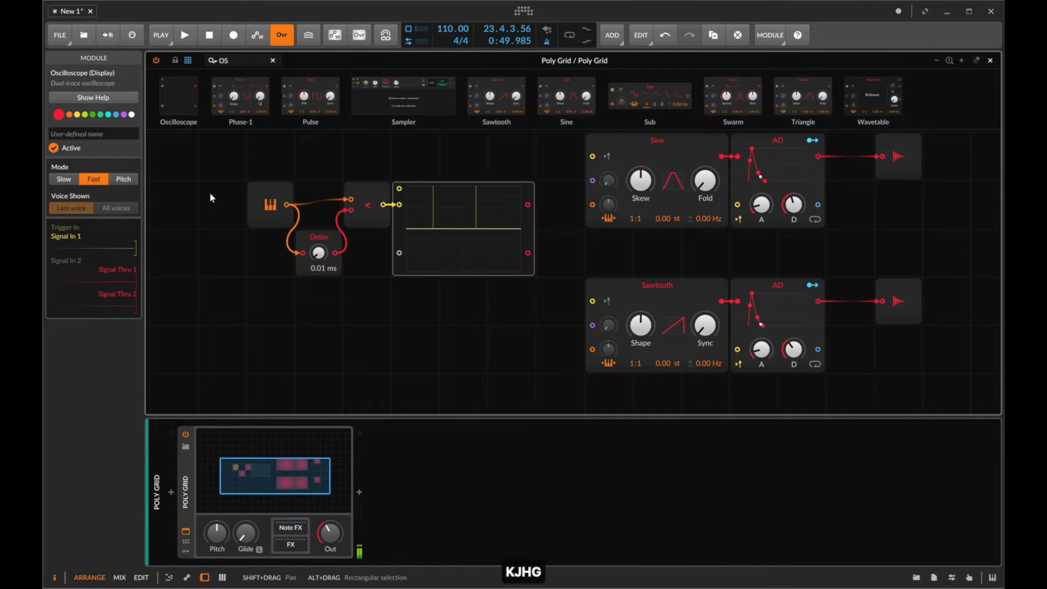
key(f)
key(d)
key(s)
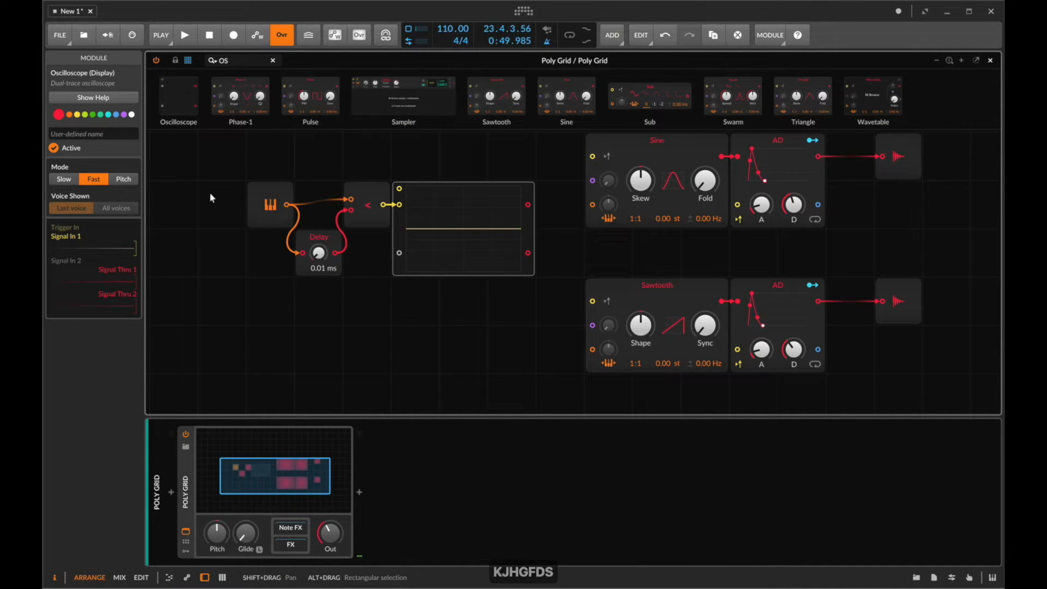
Play notes upward and back downward to compare the comparator's response, and delete the Oscilloscope.
key(d)
key(f)
key(k)
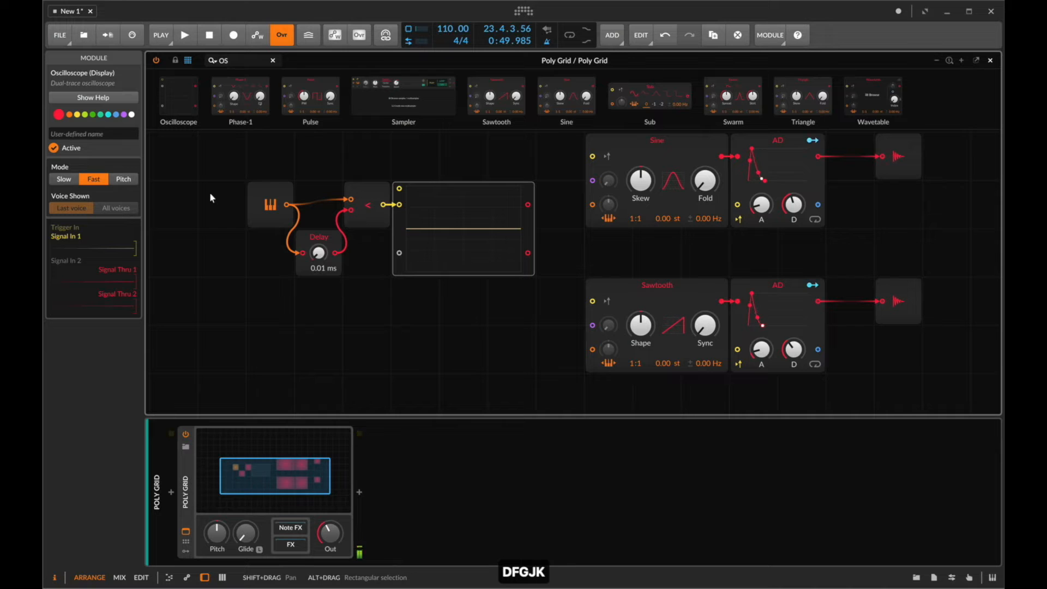
key(j)
key(h)
key(g)
key(f)
key(d)
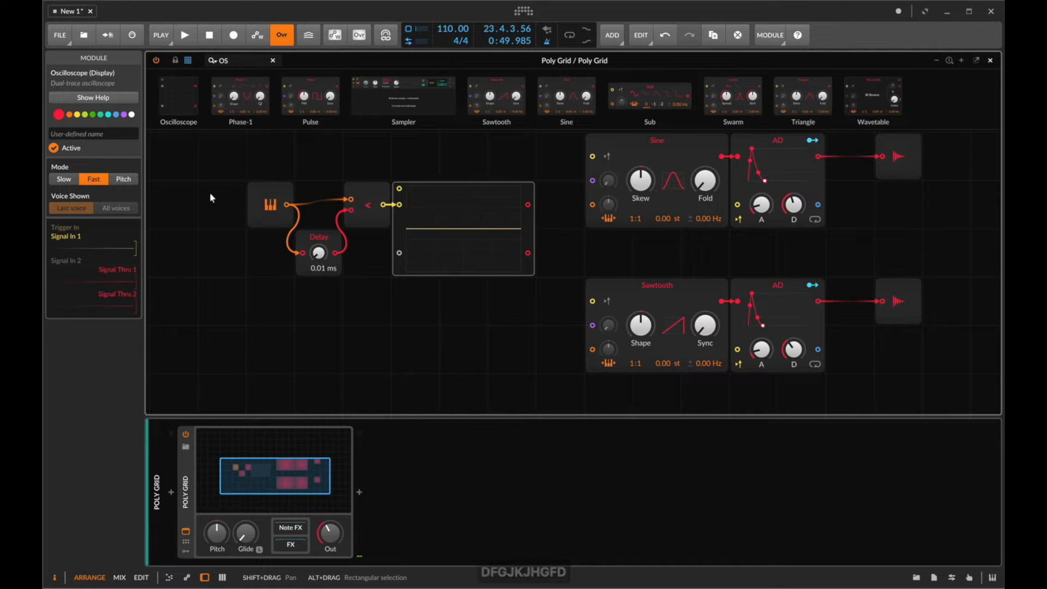
key(BackSpace)
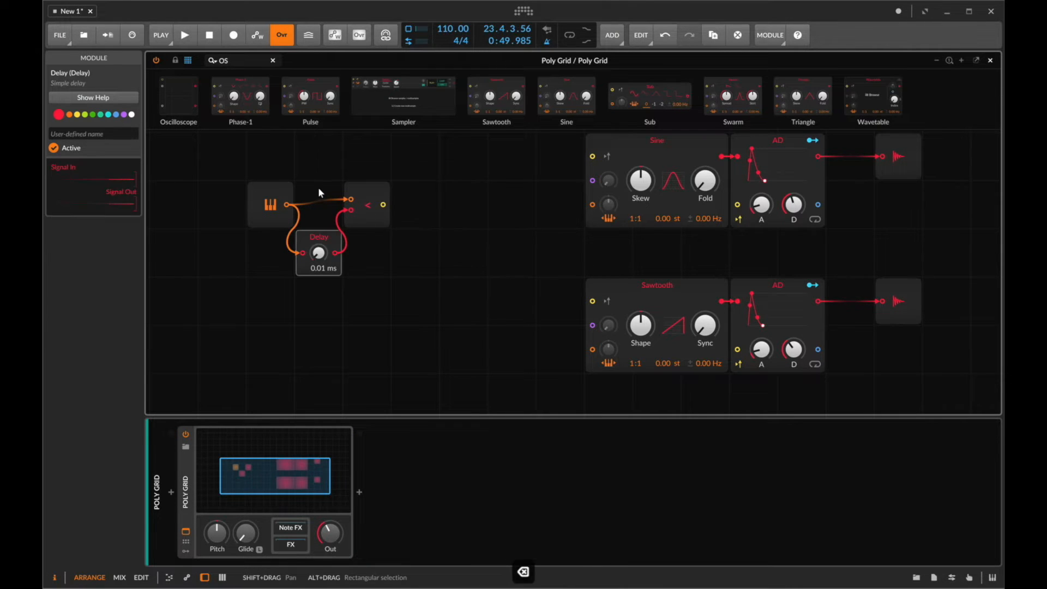
Move the Pitch In, Delay and comparator group down one row and disable the default note triggering on both AD envelopes.
drag(237, 173, 394, 250)
drag(369, 217, 354, 255)
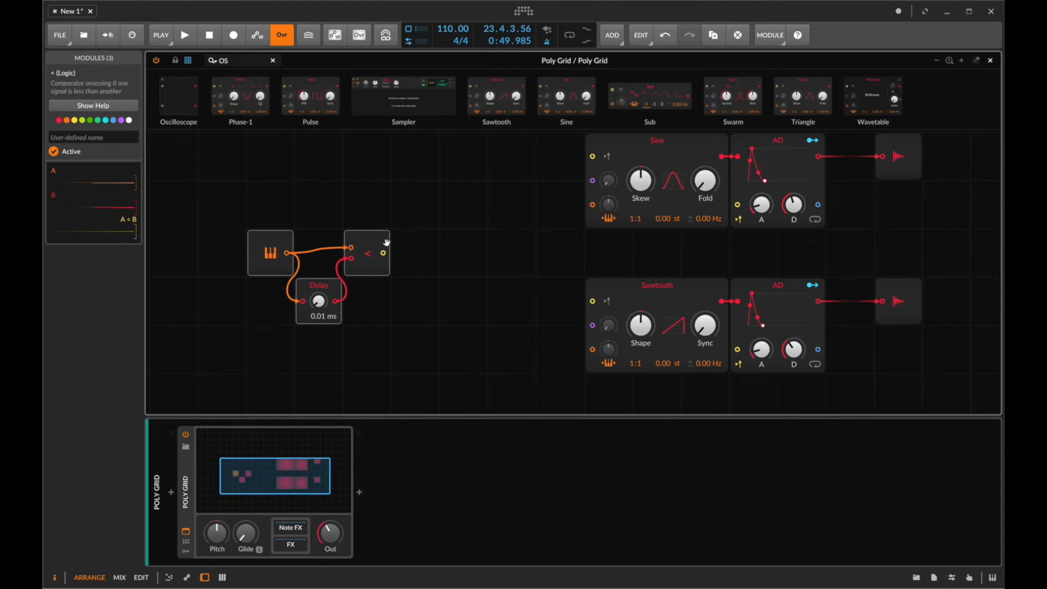
click(409, 245)
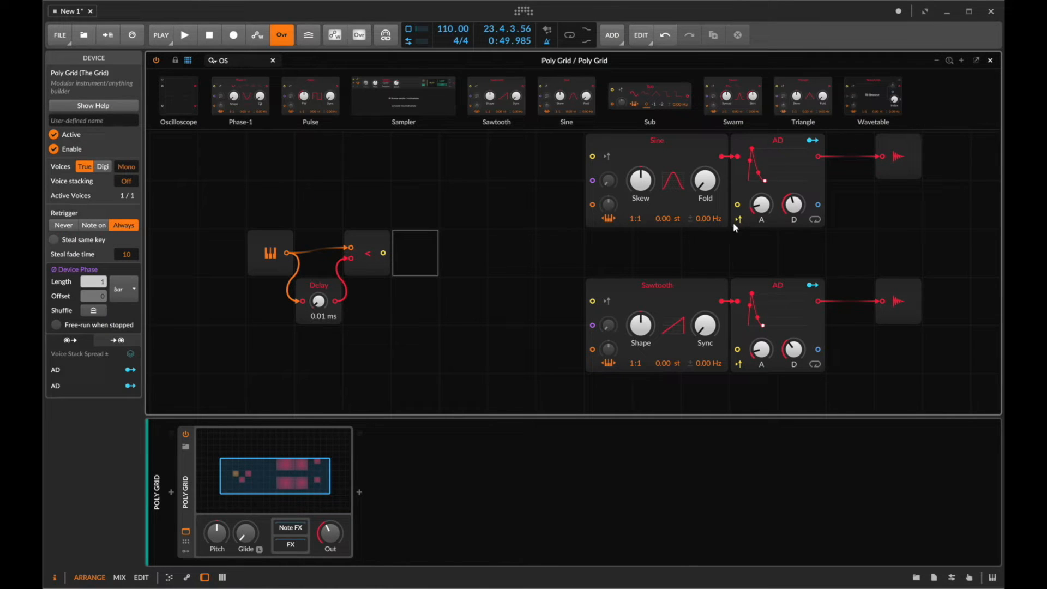
click(738, 365)
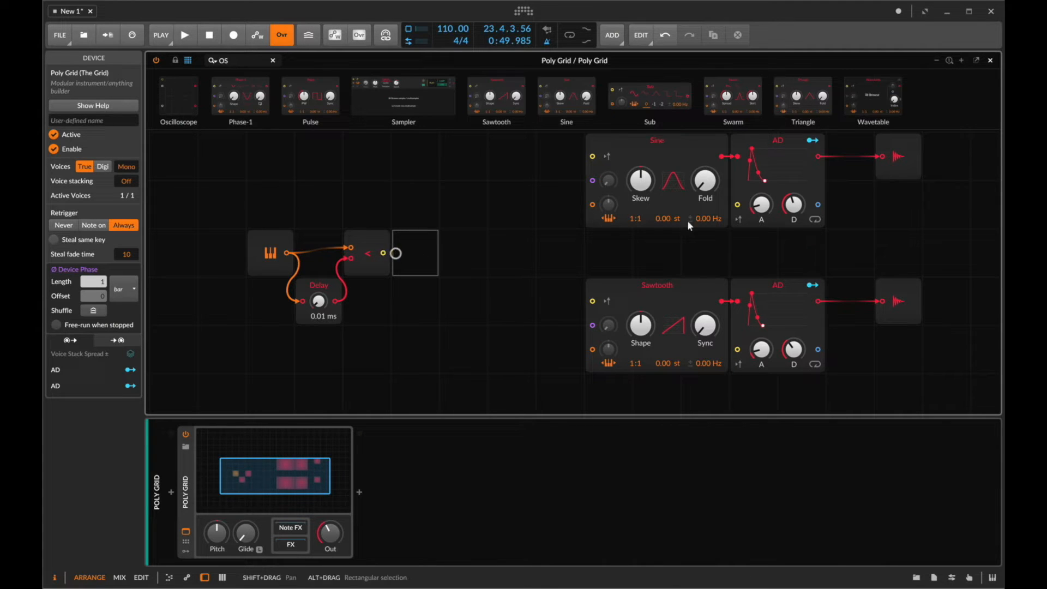
Spread out Pitch In from the Delay and comparator placed lower down, and connect the comparator to the sawtooth AD's trigger input.
drag(393, 222, 261, 320)
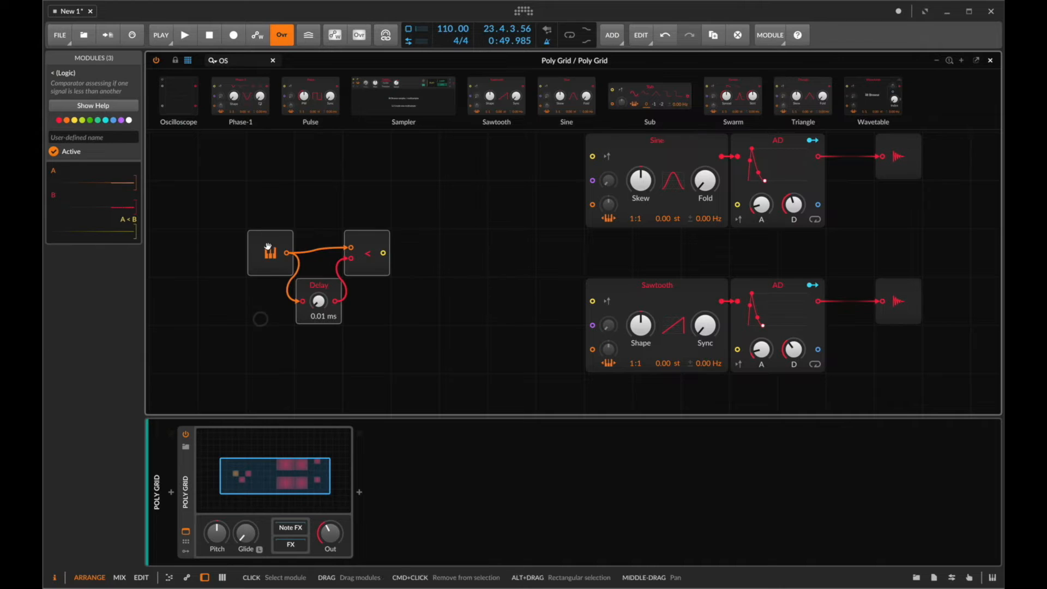
drag(250, 241, 201, 240)
mouse_move(321, 258)
mouse_down()
mouse_move(350, 255)
mouse_move(324, 253)
mouse_up()
drag(338, 183, 284, 293)
drag(317, 261, 737, 351)
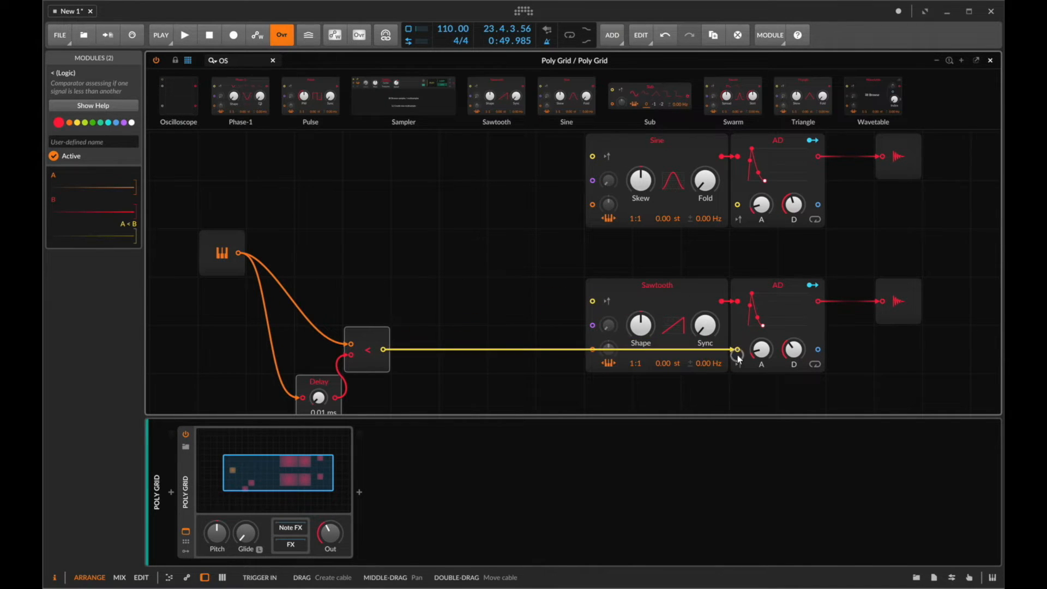
Copy the Delay and less-than comparator above Pitch In and connect Pitch In to both copies.
drag(379, 292, 288, 416)
key(super+c)
click(326, 158)
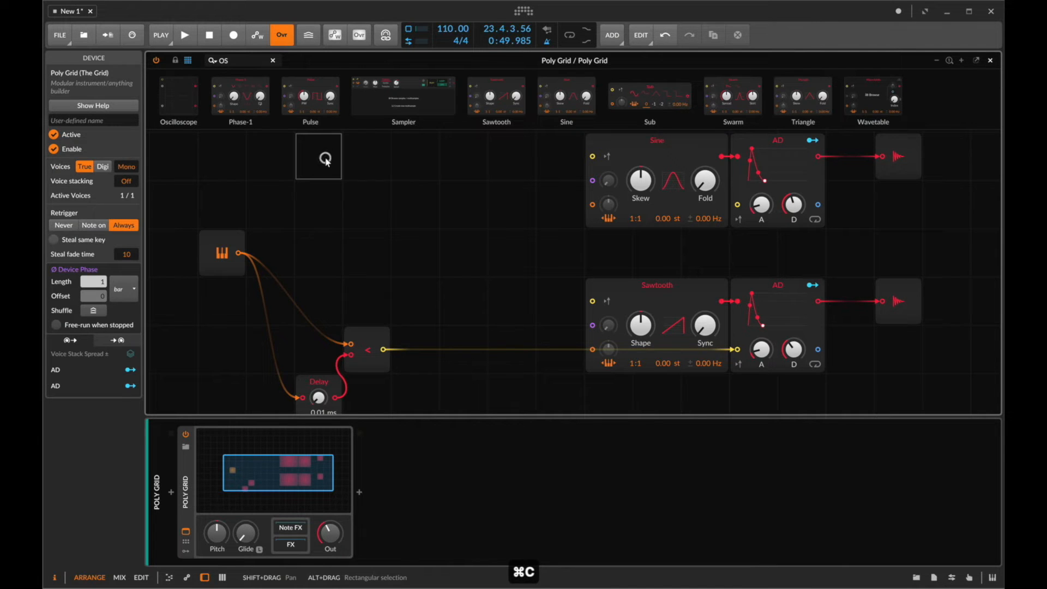
drag(357, 312, 309, 409)
drag(371, 340, 365, 151)
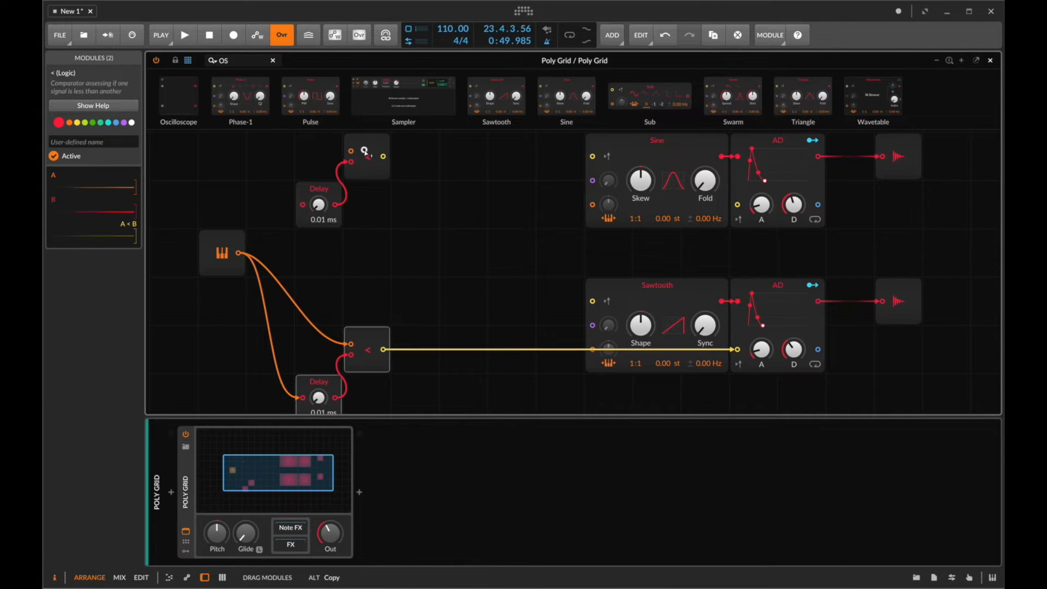
click(433, 180)
Replace the upper comparator with a greater-than module and connect its output to the sine AD's trigger input.
right_click(375, 160)
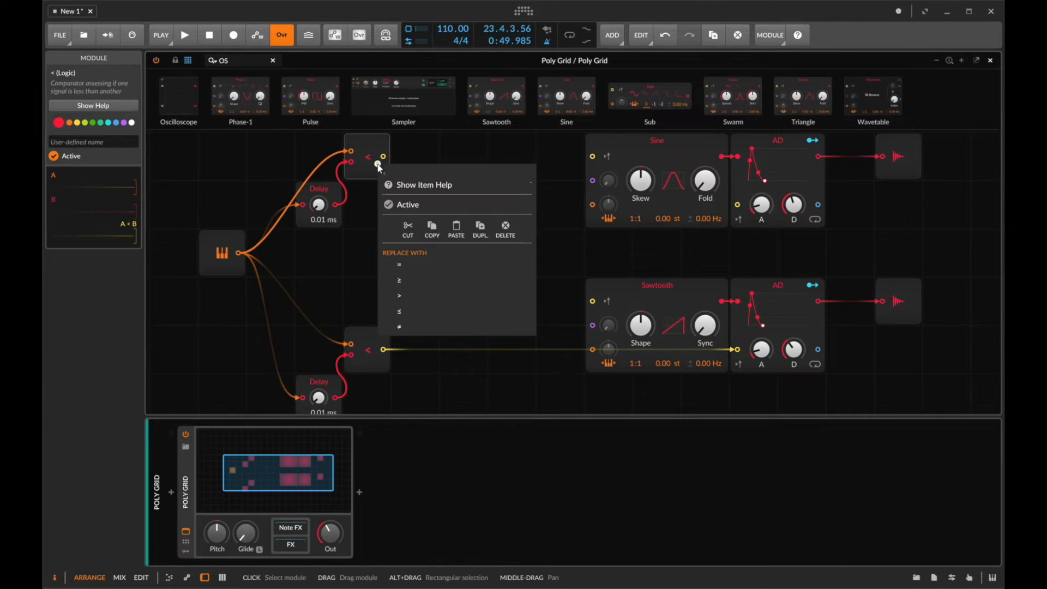
click(404, 296)
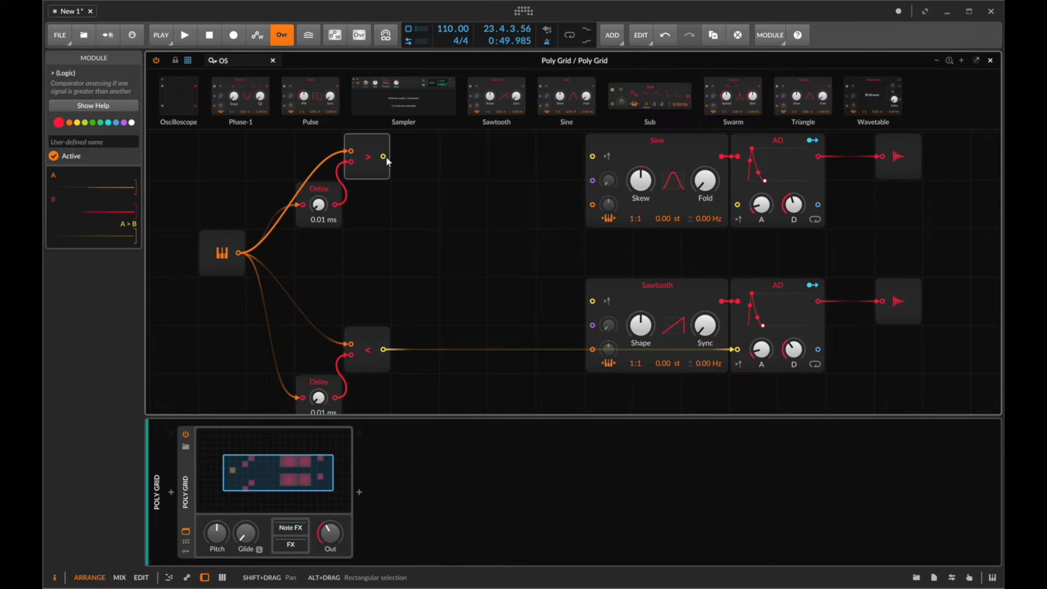
drag(383, 157, 736, 208)
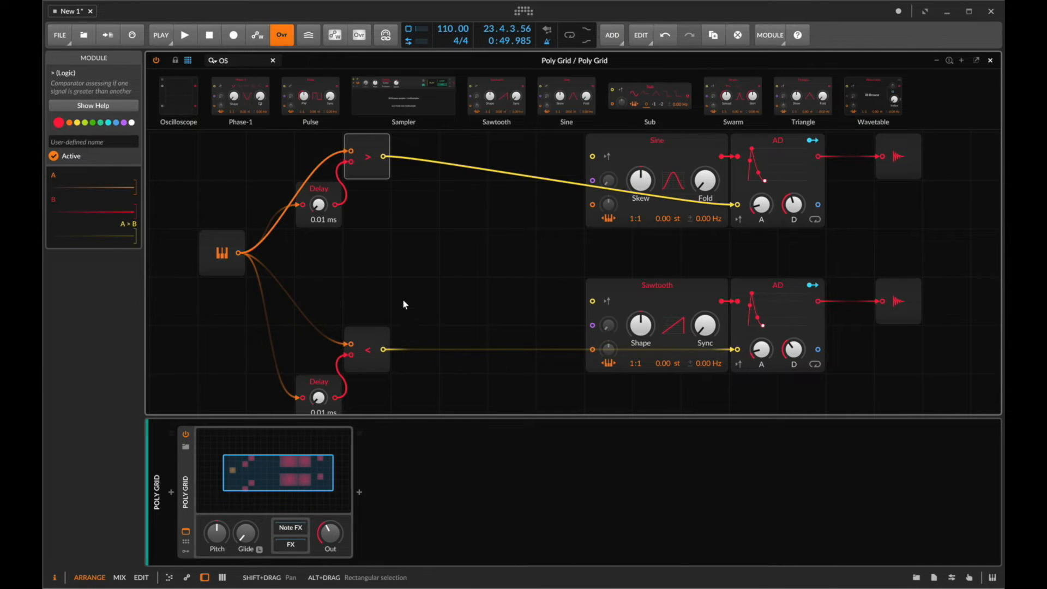
Swap the comparators, replacing the lower one with a greater-than module and the upper one with a less-than module.
drag(404, 302, 300, 404)
right_click(378, 362)
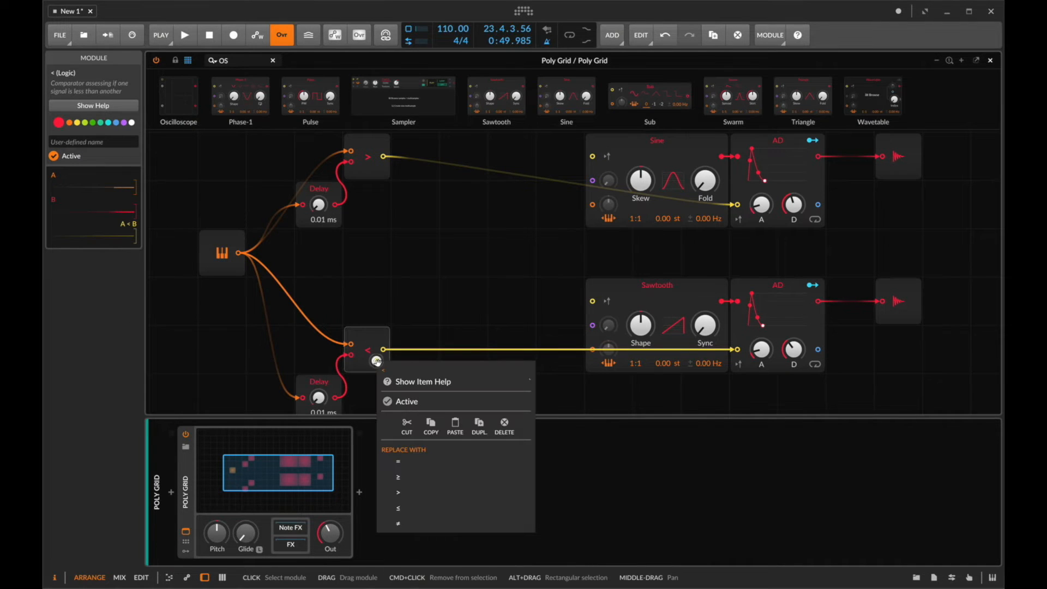
click(418, 489)
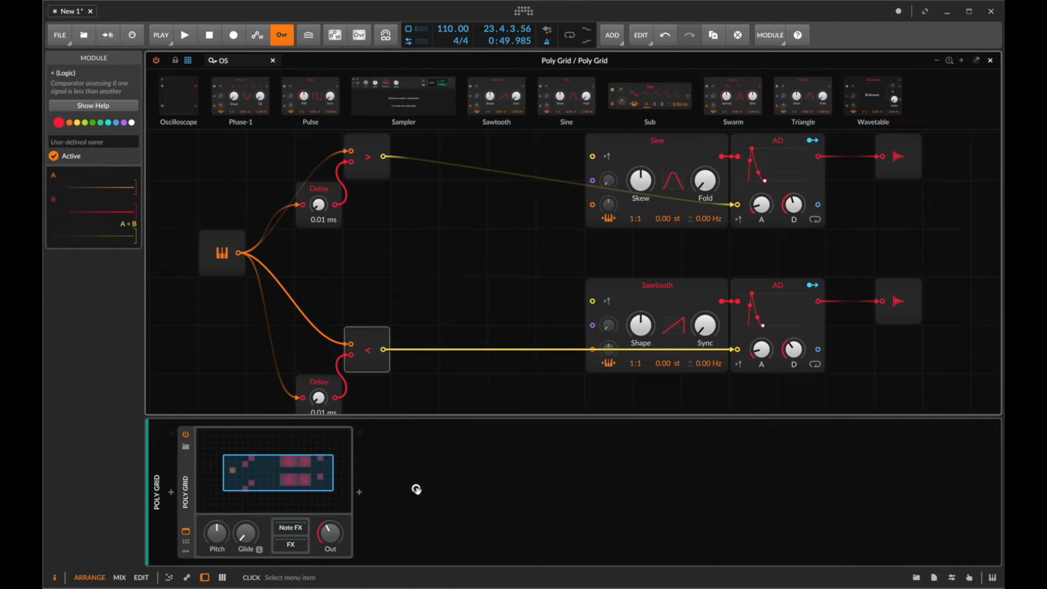
right_click(368, 162)
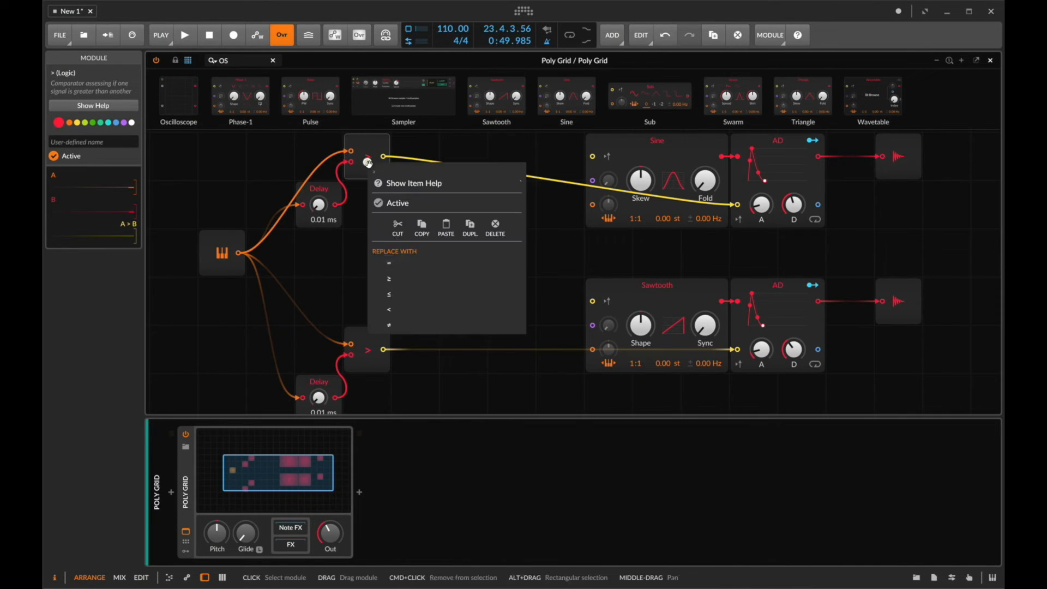
click(394, 310)
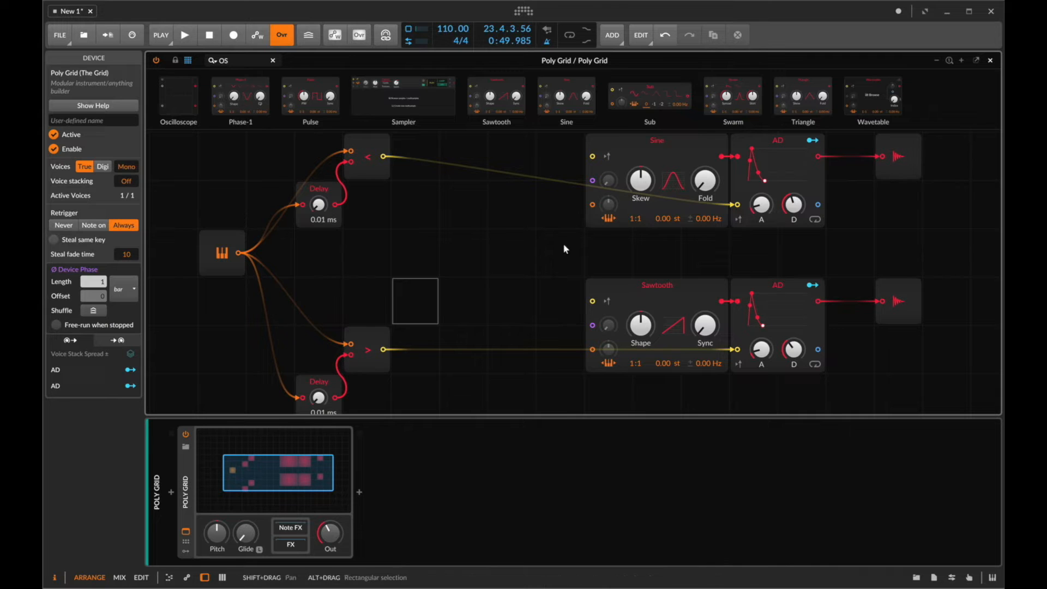
Play rising and falling note runs and wider leaps to test the two comparator-triggered voices.
click(366, 174)
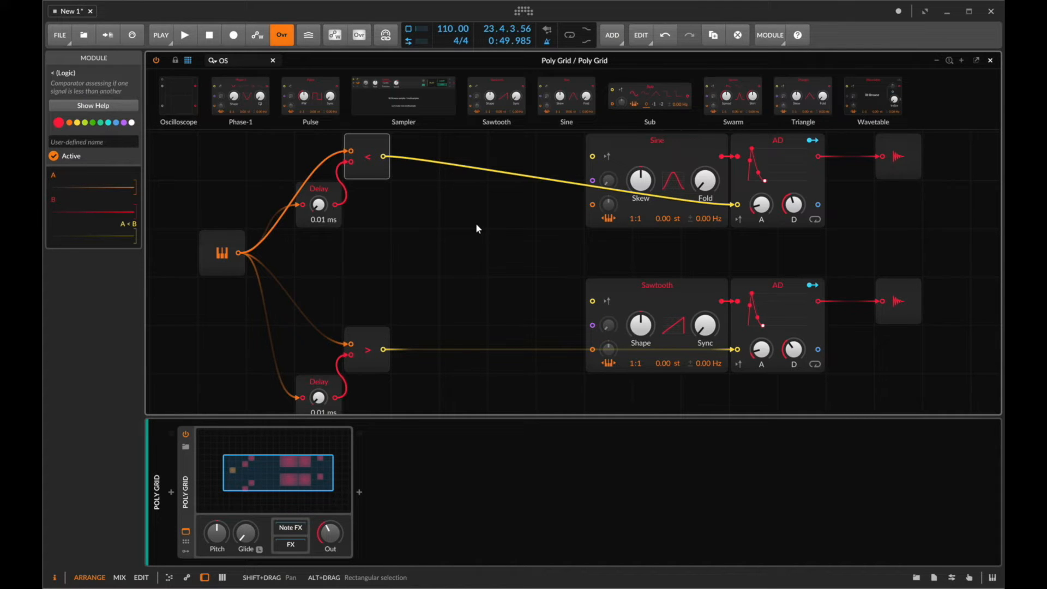
key(s)
key(d)
key(f)
key(g)
key(h)
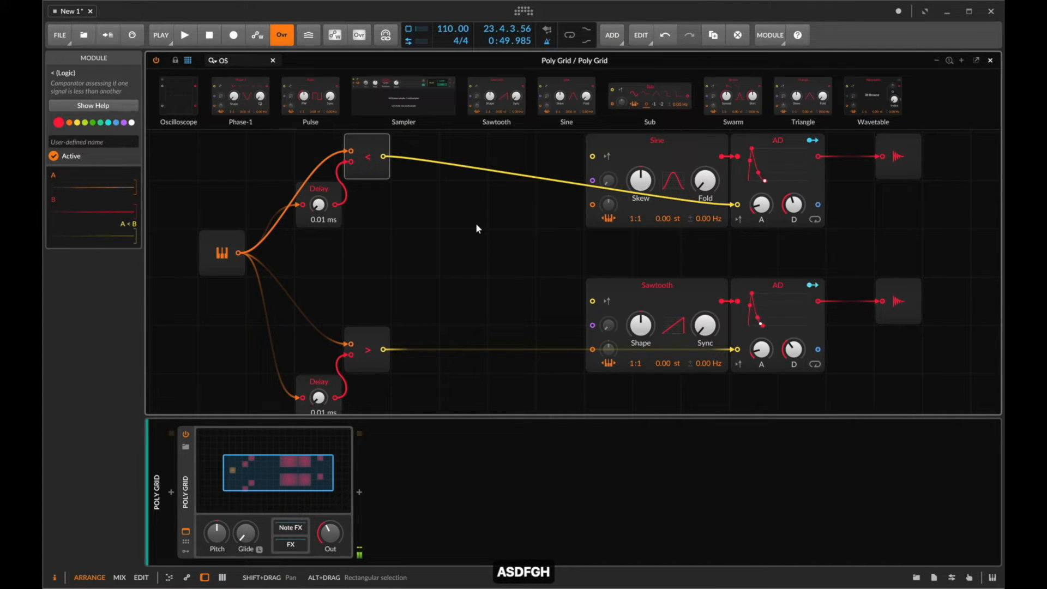
key(j)
key(k)
key(j)
key(h)
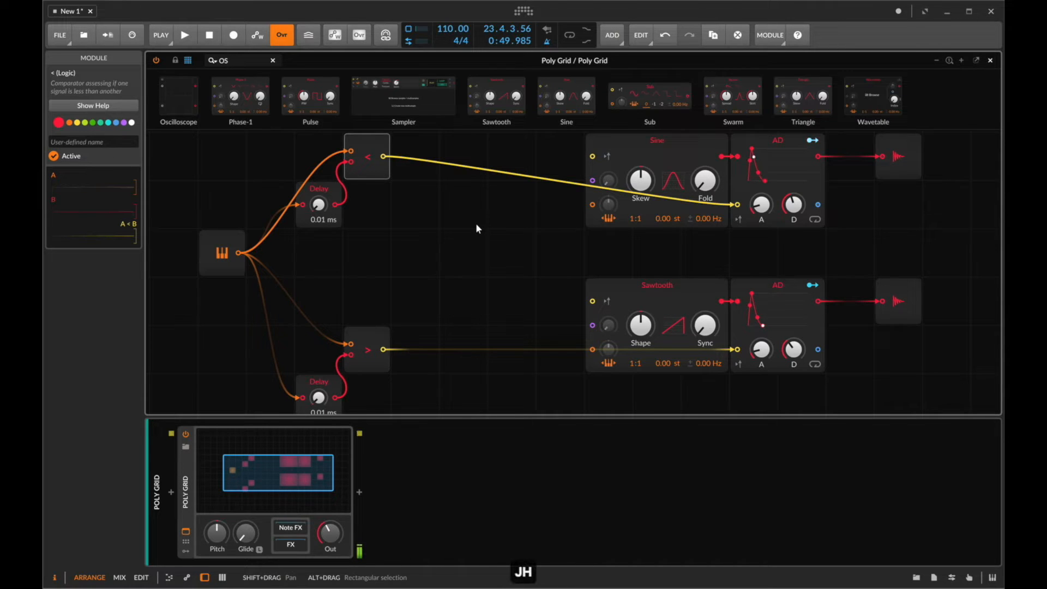
key(d)
key(s)
key(a)
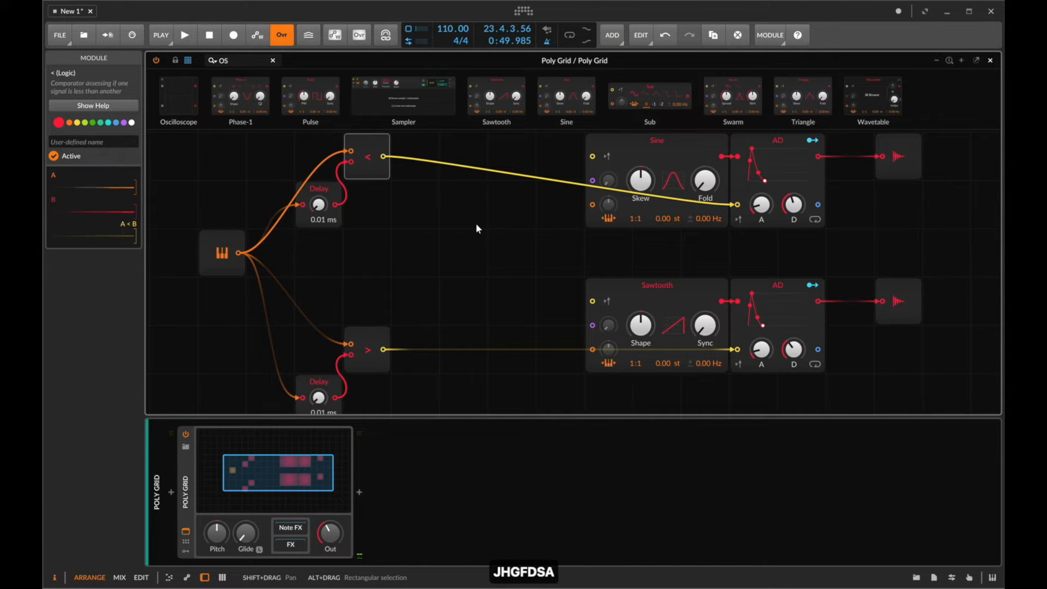
key(s)
key(d)
key(j)
key(k)
key(l)
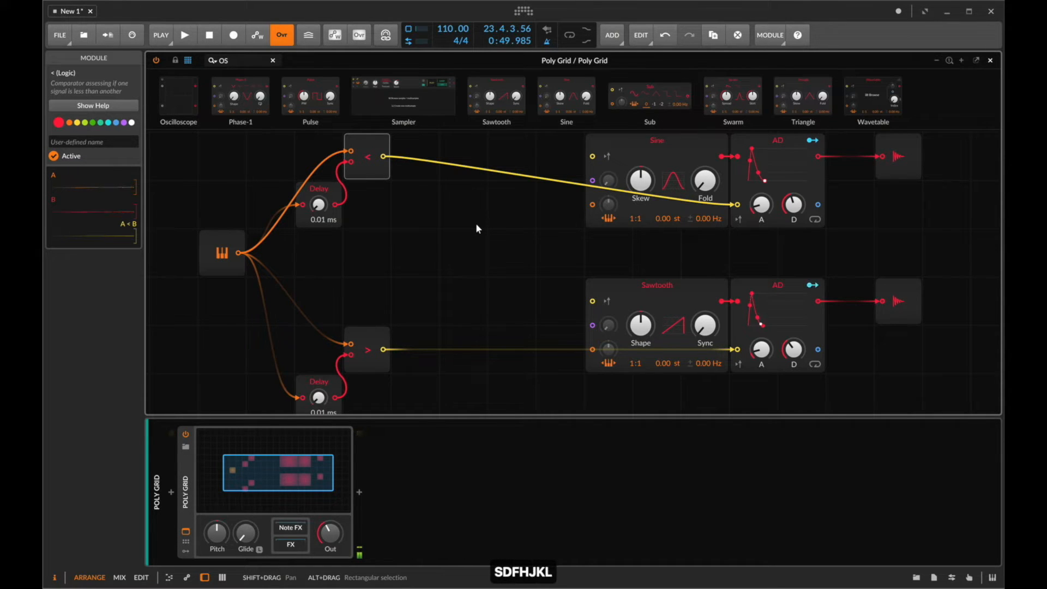
key(k)
key(j)
key(h)
key(g)
key(f)
key(d)
key(s)
key(a)
key(s)
key(d)
key(f)
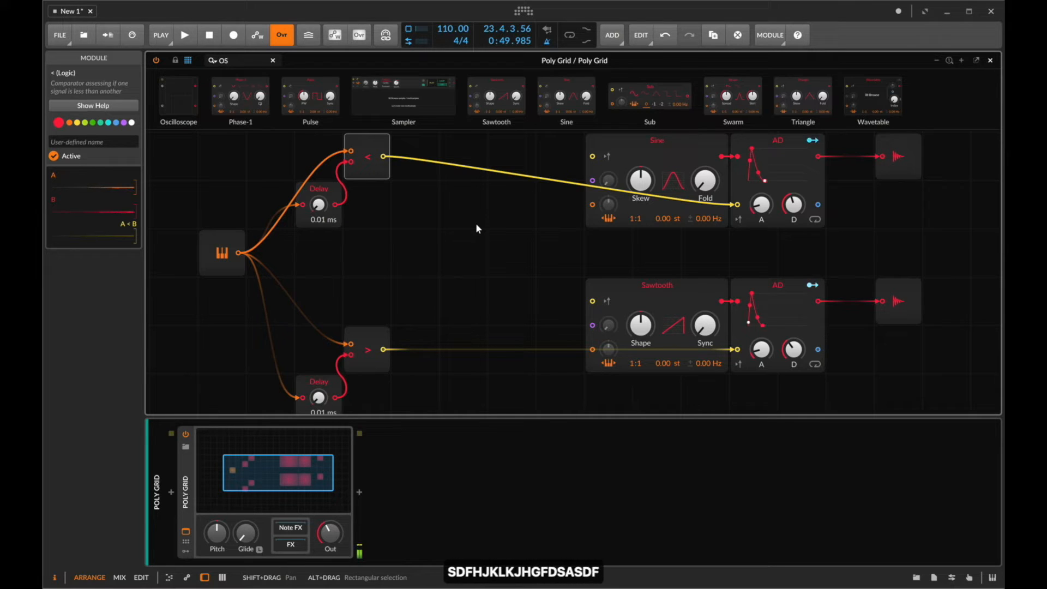
key(g)
key(h)
key(k)
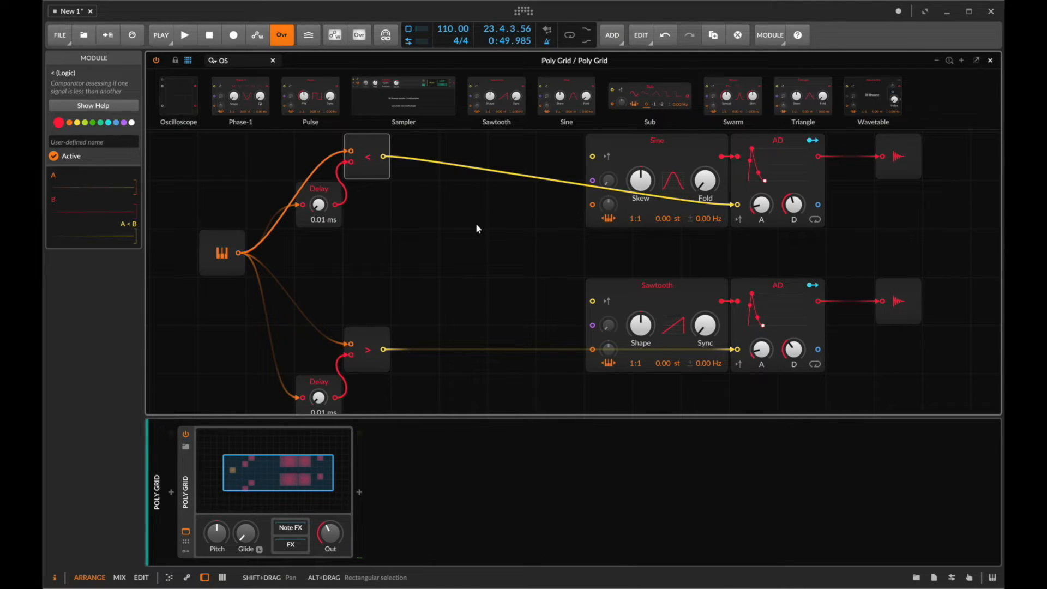
key(a)
key(g)
key(s)
key(k)
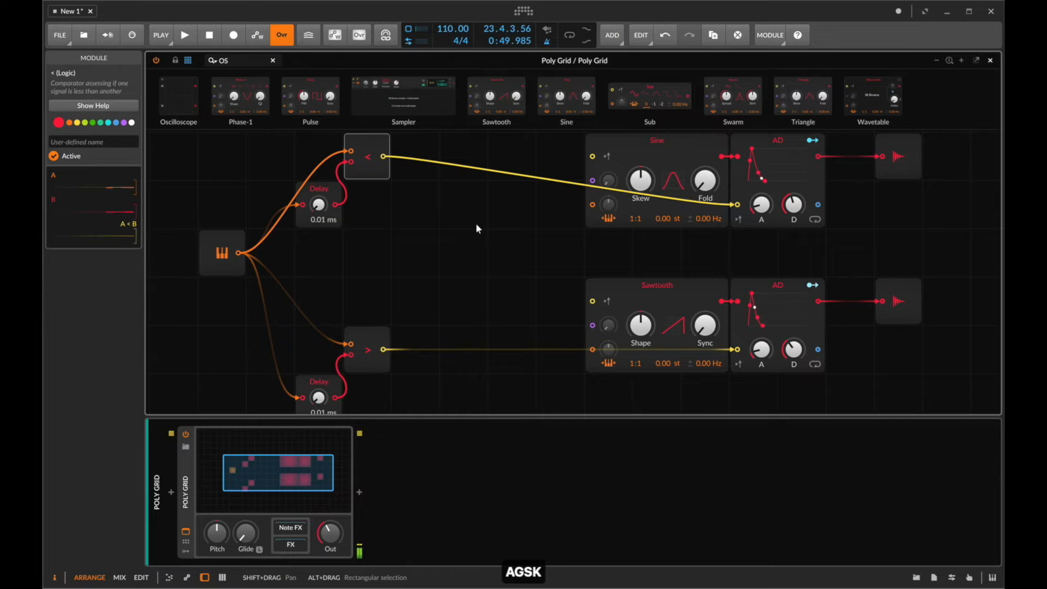
key(a)
key(h)
key(g)
key(f)
key(d)
key(k)
key(g)
key(k)
key(s)
key(j)
key(h)
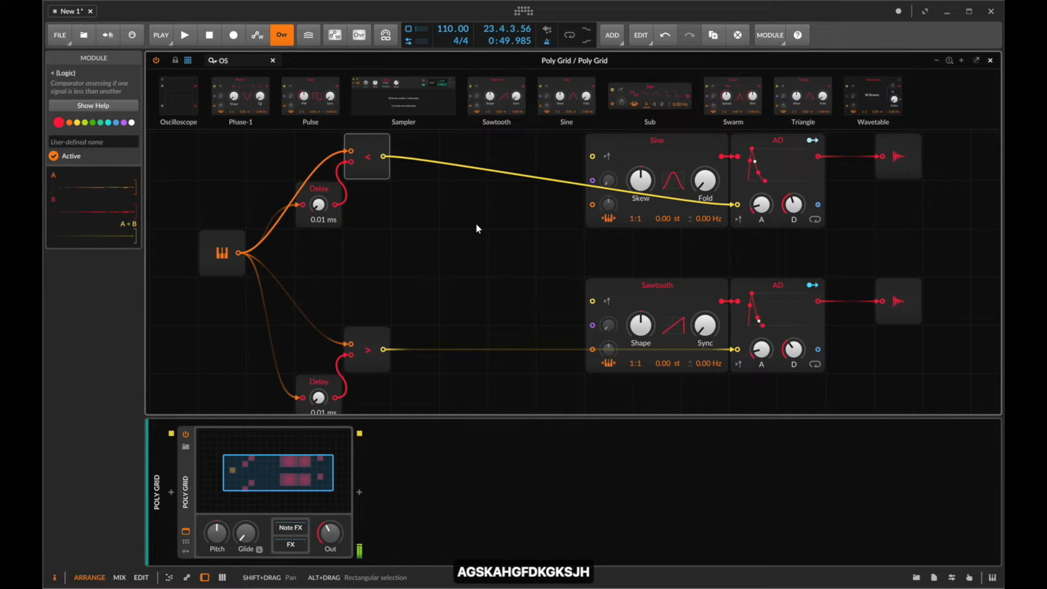
key(a)
key(d)
key(d)
key(h)
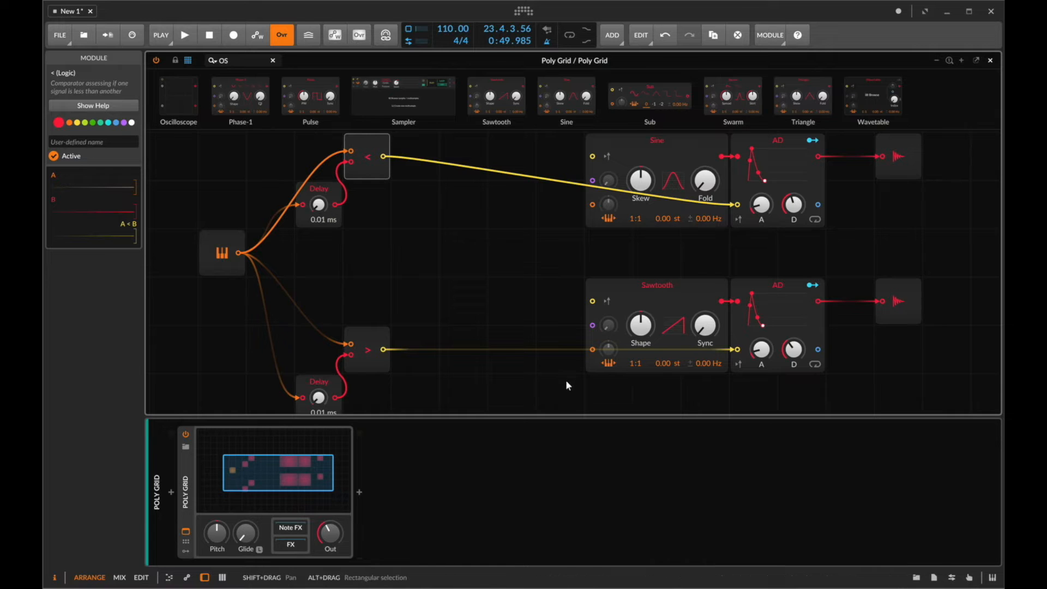
Hide the device panel to enlarge the grid and move Pitch In farther from the Delays and comparators.
scroll(521, 355, left, 2)
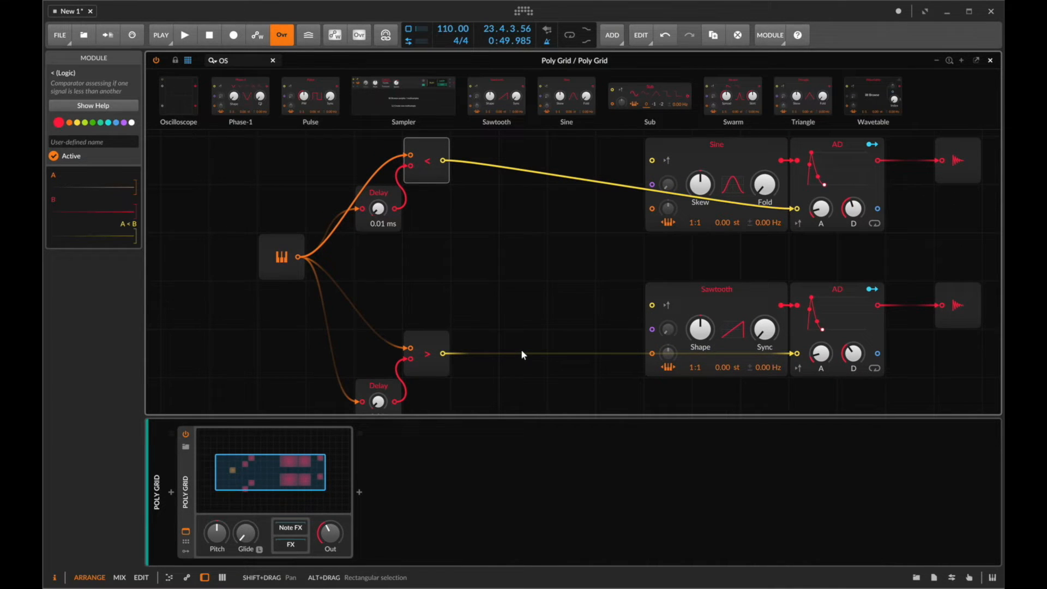
key(d)
key(d)
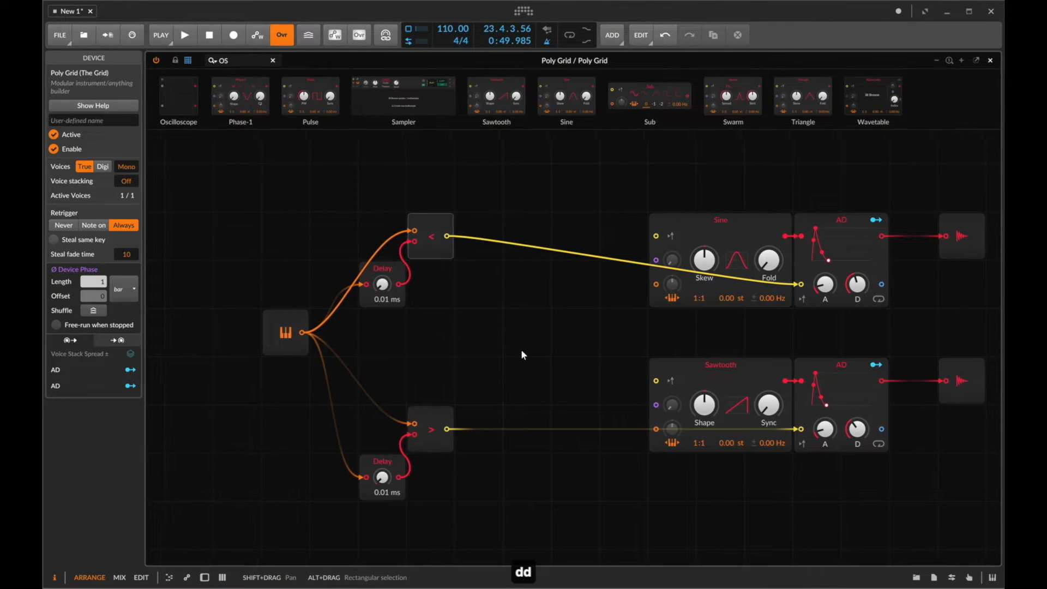
scroll(522, 354, left, 1)
scroll(436, 318, left, 3)
drag(428, 334, 288, 322)
Replace Pitch In with a Dice module feeding both Delays and both comparators.
drag(235, 61, 87, 60)
text(dice)
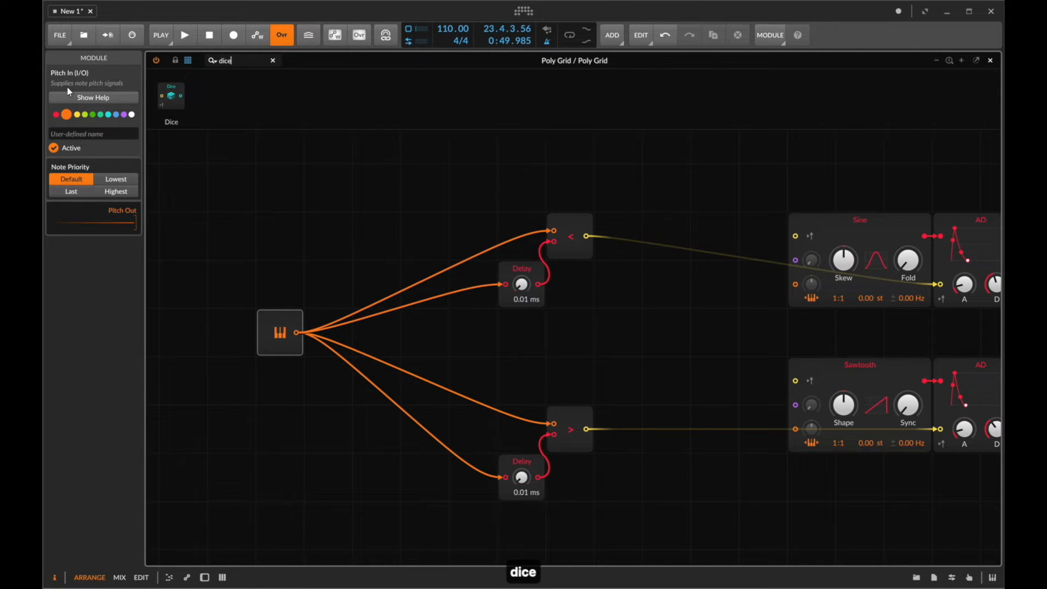
drag(171, 96, 244, 320)
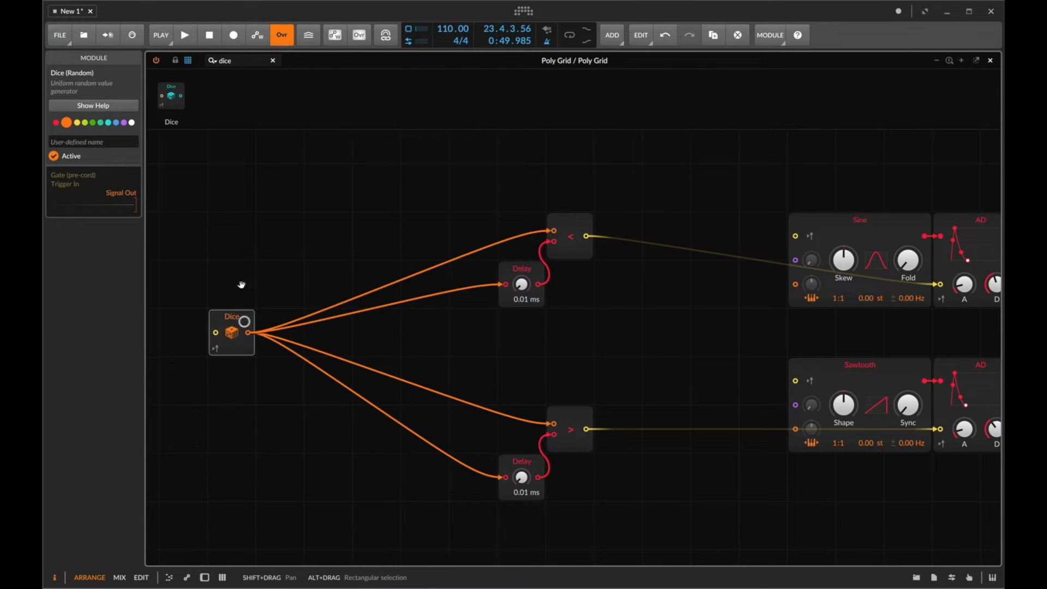
Insert a Pitch Scaler after Dice and set its high pitch to C5 (24.00).
double_click(247, 59)
text(sc)
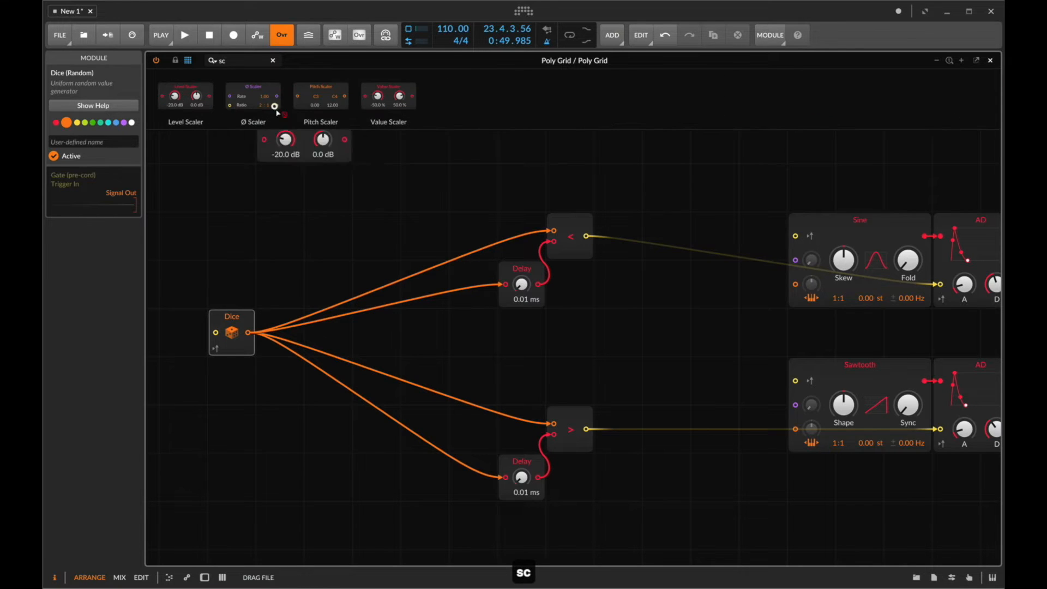
drag(310, 101, 250, 333)
drag(329, 334, 330, 332)
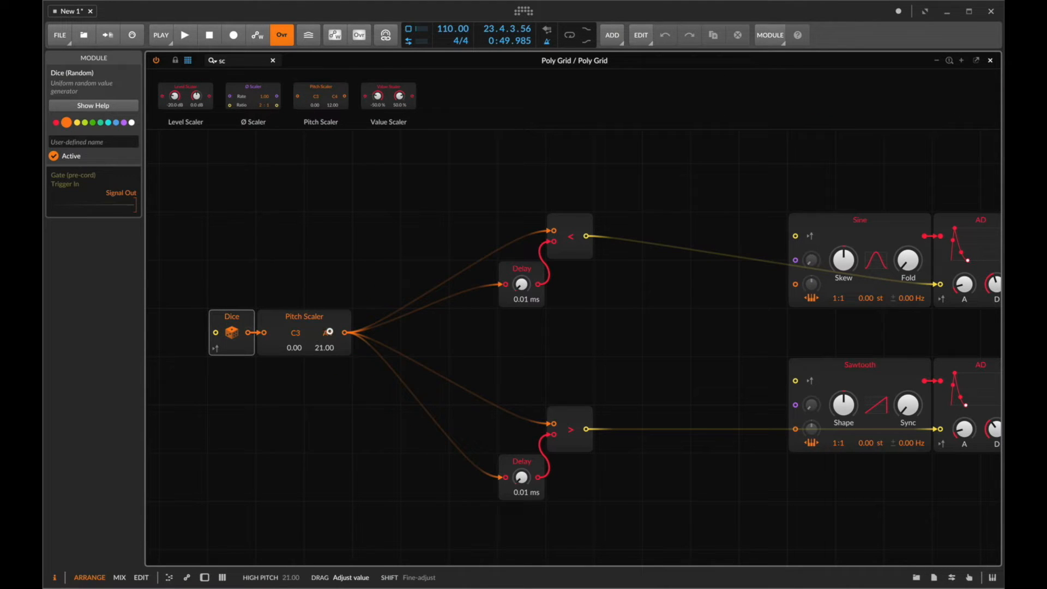
Insert a Pitch Quantize module after the Pitch Scaler and enable the D and E notes on it.
double_click(242, 59)
text(qyab)
key(BackSpace)
key(BackSpace)
key(BackSpace)
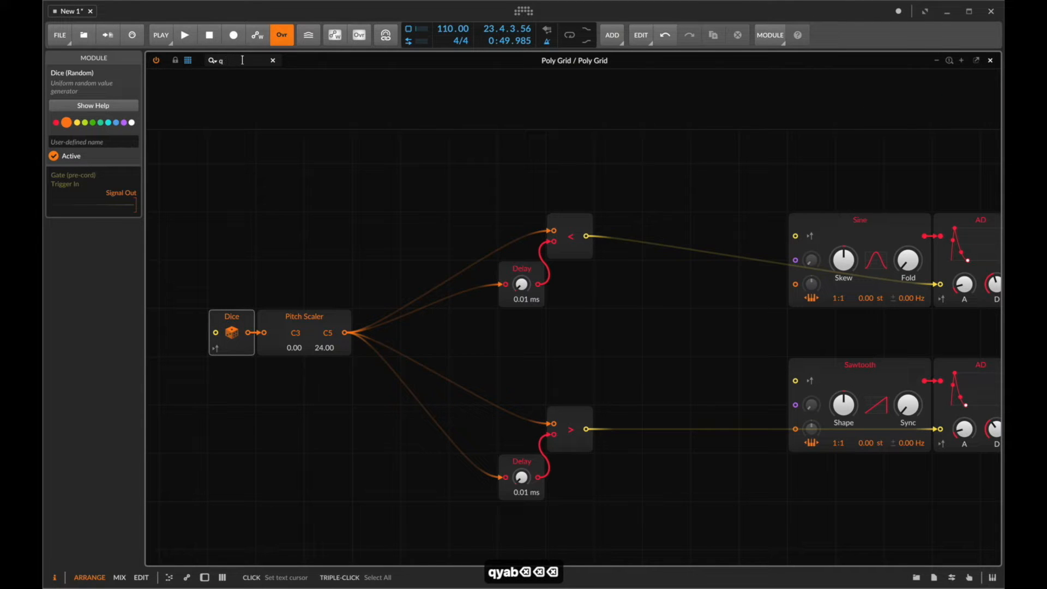
text(uan)
drag(350, 96, 390, 354)
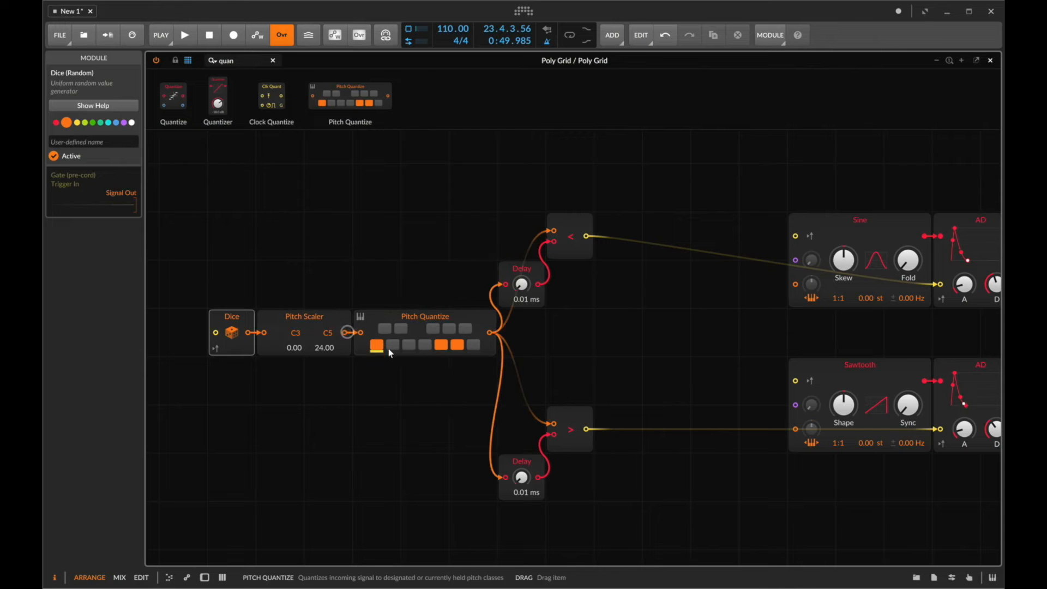
click(392, 345)
click(408, 345)
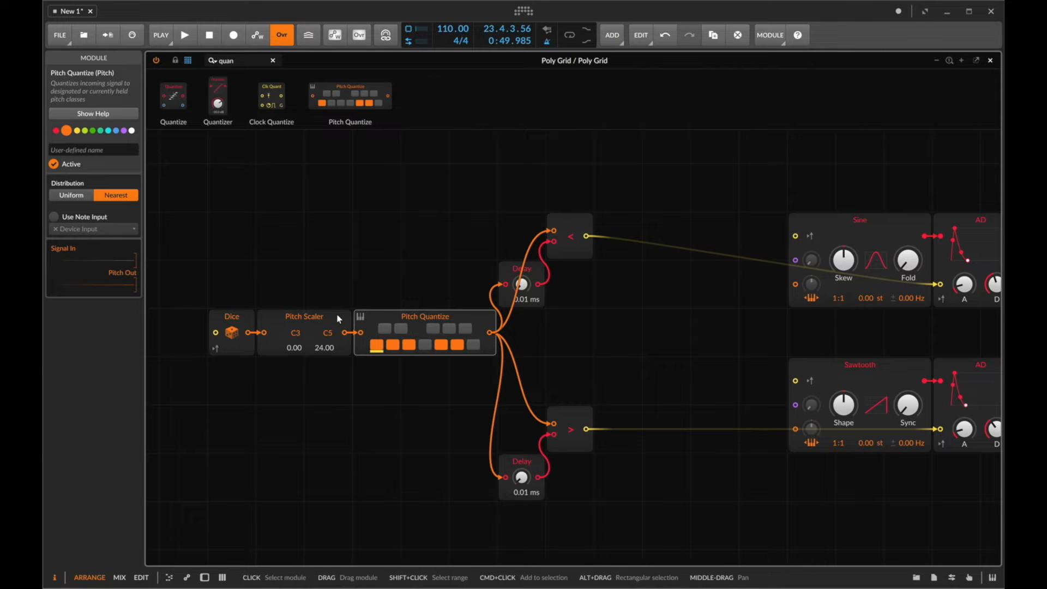
Move the Dice, Pitch Scaler and Pitch Quantize chain away from the Delays and feed Dice from a new Triggers module with N = 8.
drag(371, 298, 189, 333)
drag(312, 320, 273, 322)
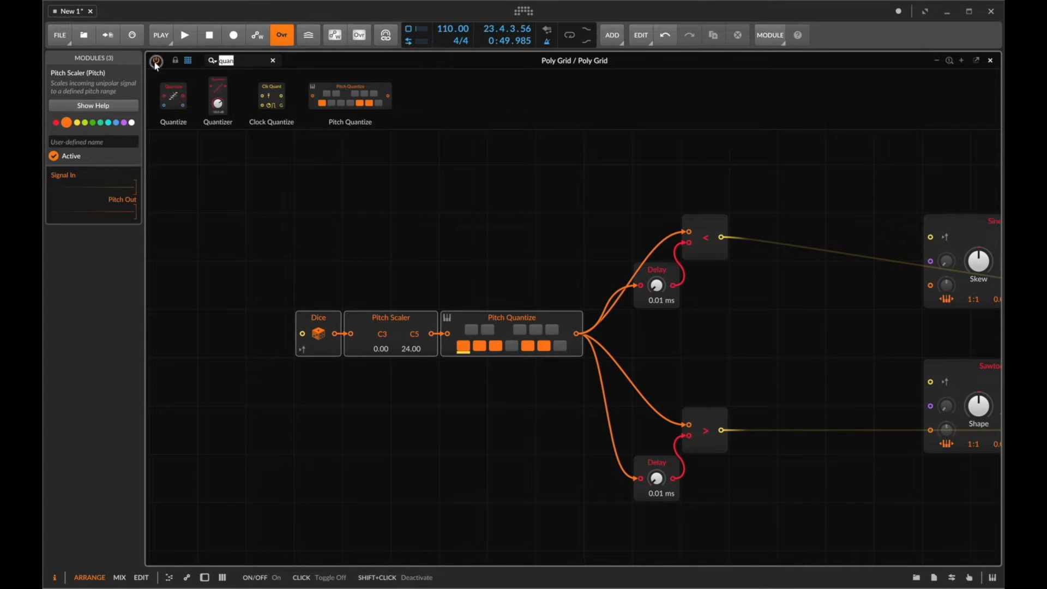
text(g)
key(BackSpace)
key(BackSpace)
text(trig)
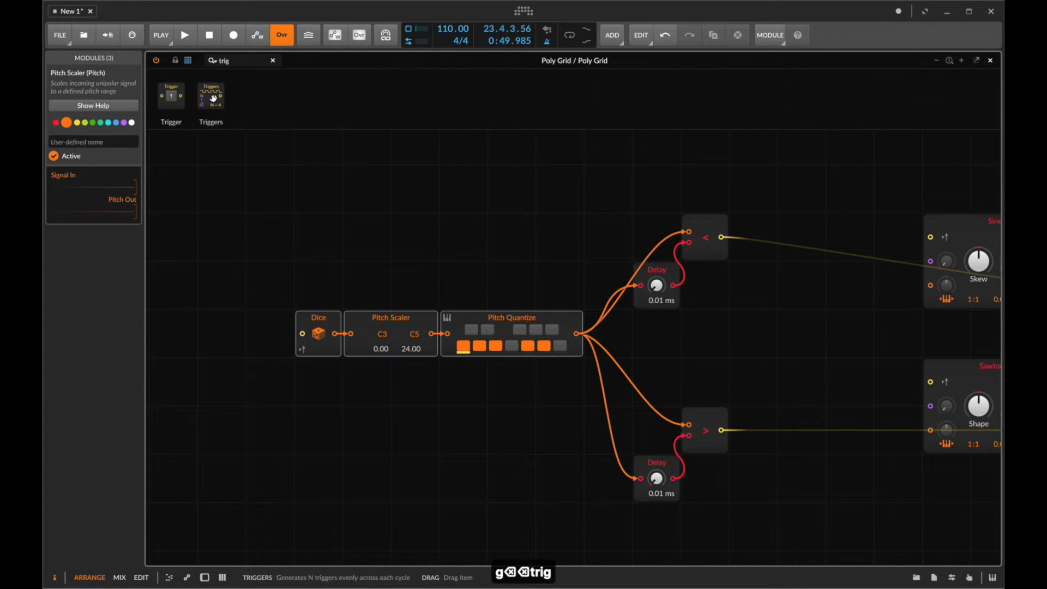
drag(211, 97, 271, 332)
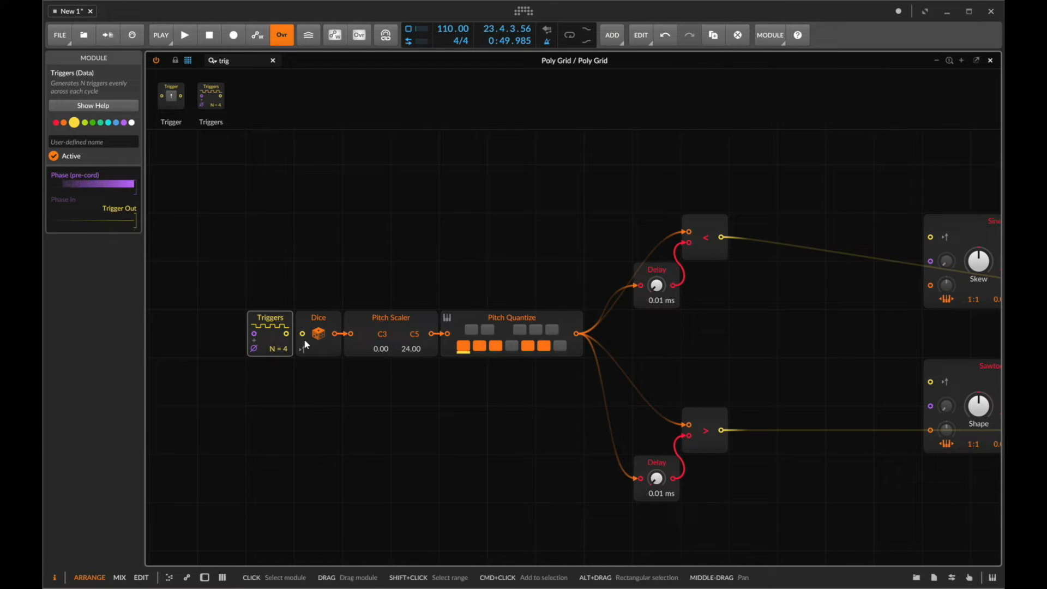
mouse_move(286, 333)
mouse_down()
mouse_move(301, 334)
mouse_move(285, 349)
mouse_up()
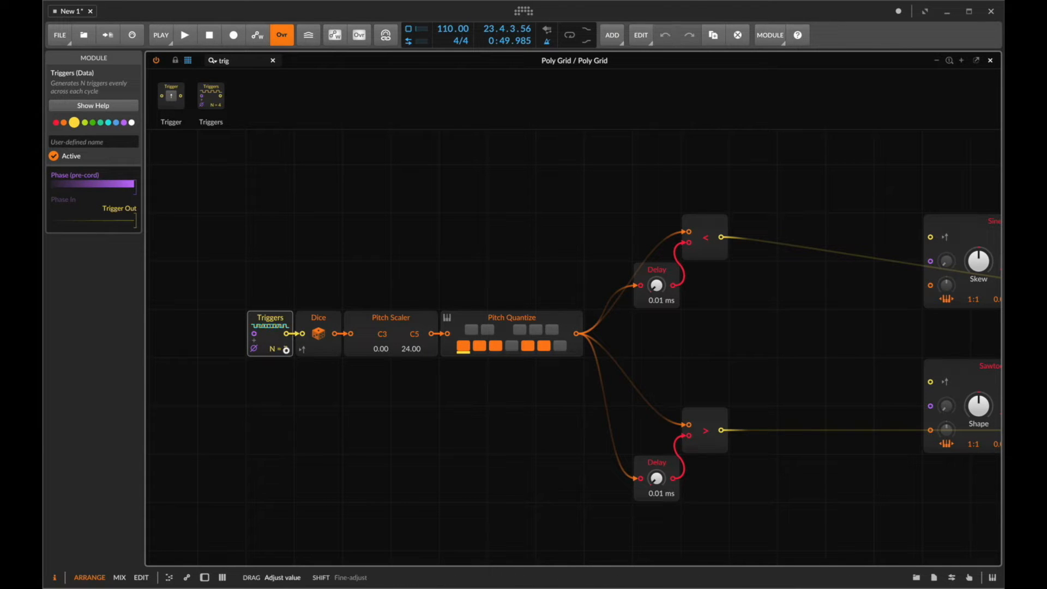
Start playback and check how the random pitch chain triggers the sine and sawtooth voices.
scroll(404, 391, right, 7)
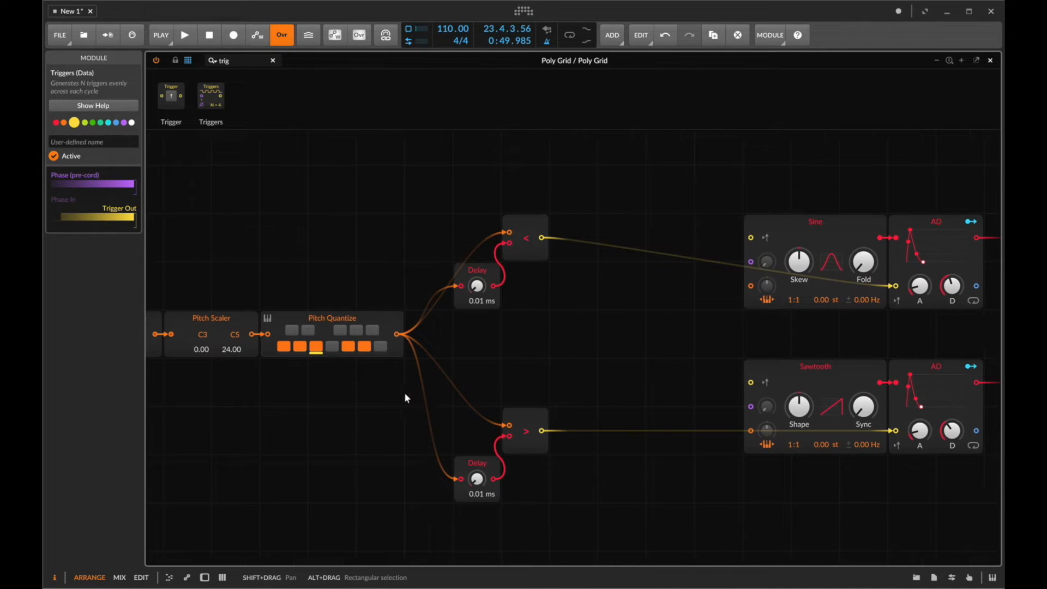
key(space)
scroll(436, 398, left, 4)
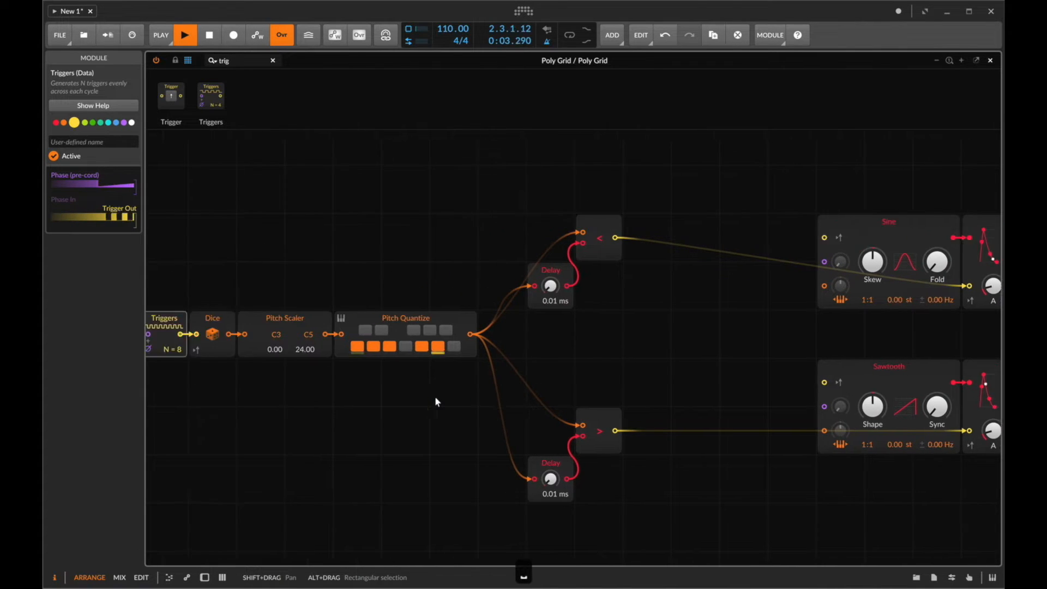
scroll(431, 396, right, 7)
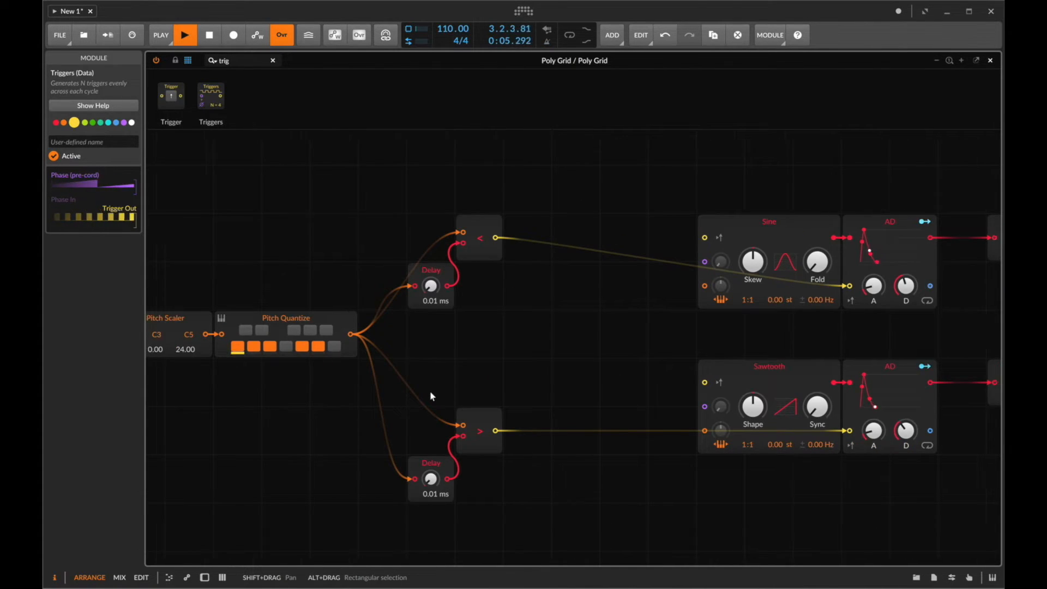
scroll(431, 397, left, 12)
scroll(431, 396, right, 9)
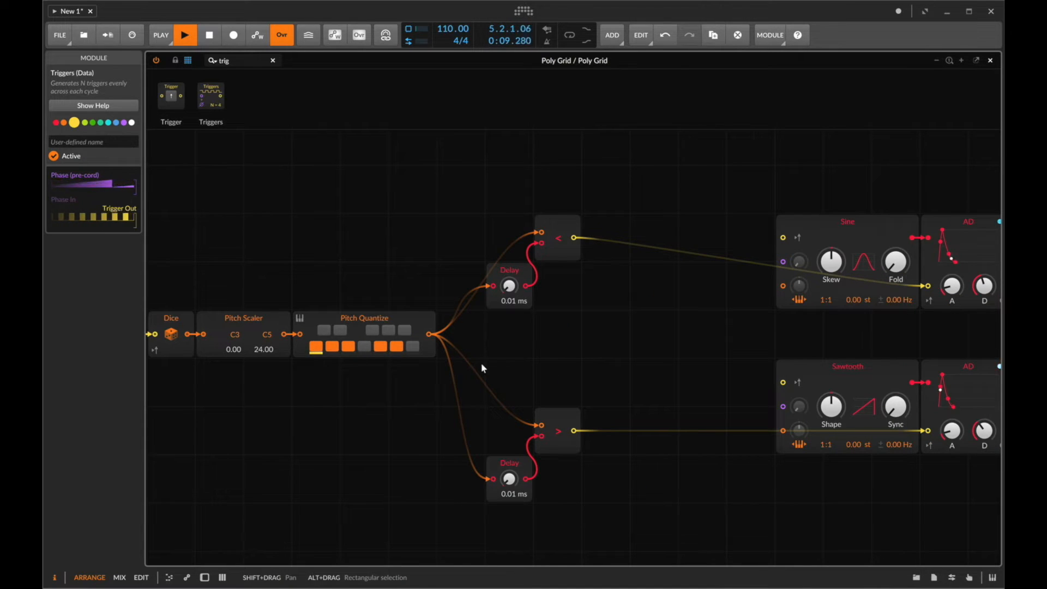
Connect Pitch Quantize to the pitch inputs of Sine and Sawtooth and disable keyboard tracking on both oscillators.
drag(429, 335, 783, 286)
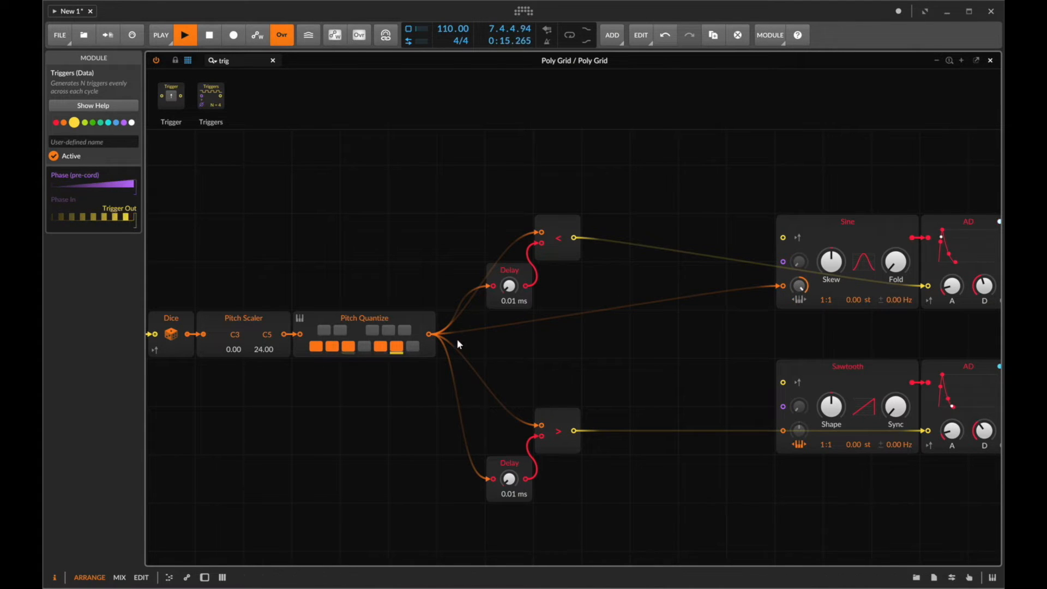
drag(429, 334, 783, 431)
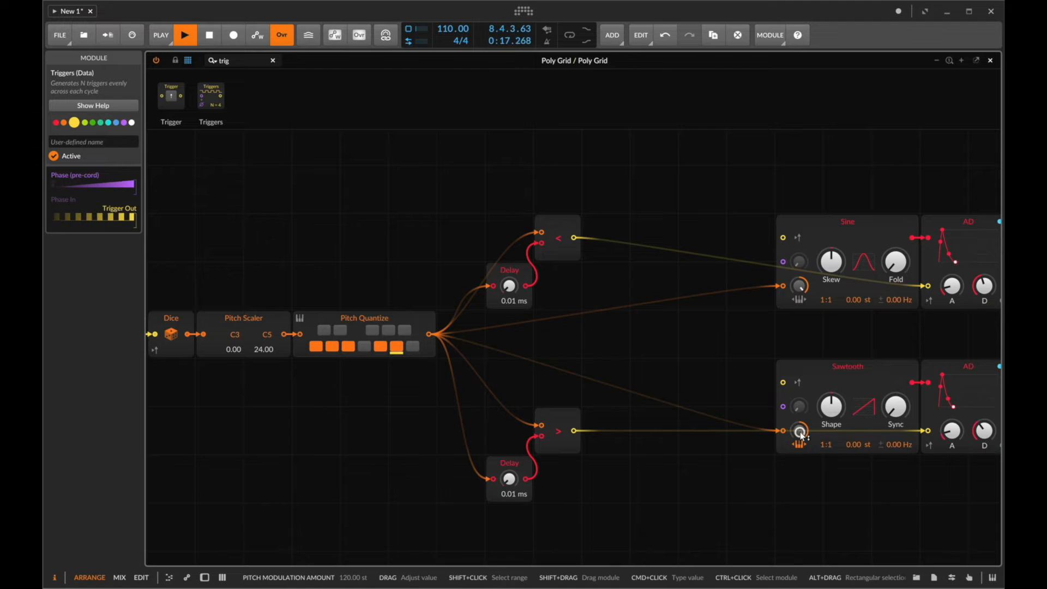
scroll(802, 444, right, 5)
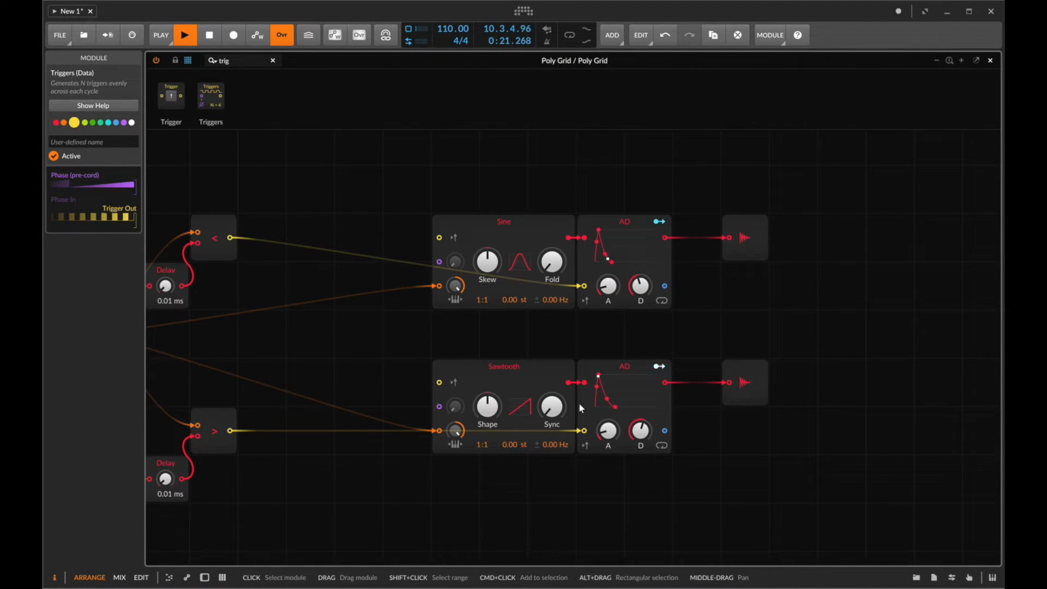
Insert a Low-pass SK filter between the Sawtooth's AD and its output and modulate the filter cutoff from that AD.
click(236, 61)
text(filt)
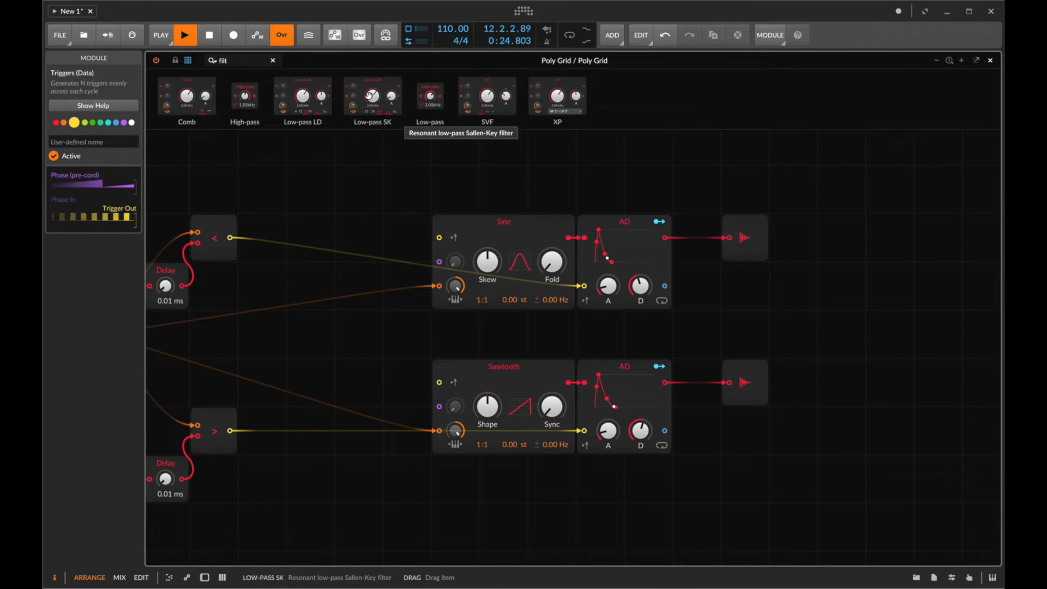
drag(369, 96, 666, 381)
drag(739, 409, 741, 381)
click(659, 367)
click(659, 366)
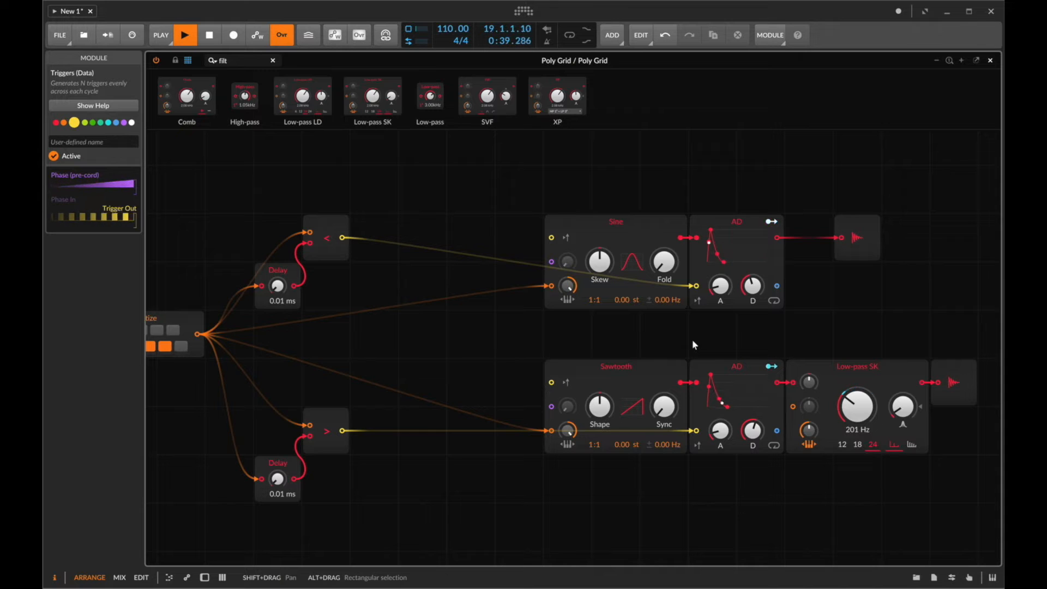
Set the decay of the Sine voice's AD envelope to 628 ms.
drag(750, 293, 747, 291)
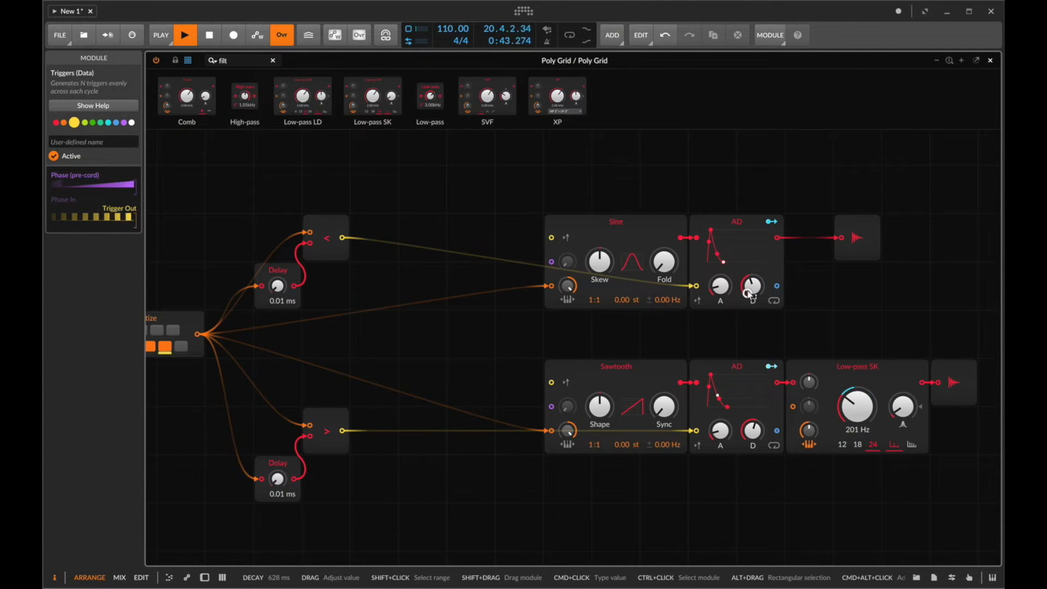
scroll(747, 290, left, 7)
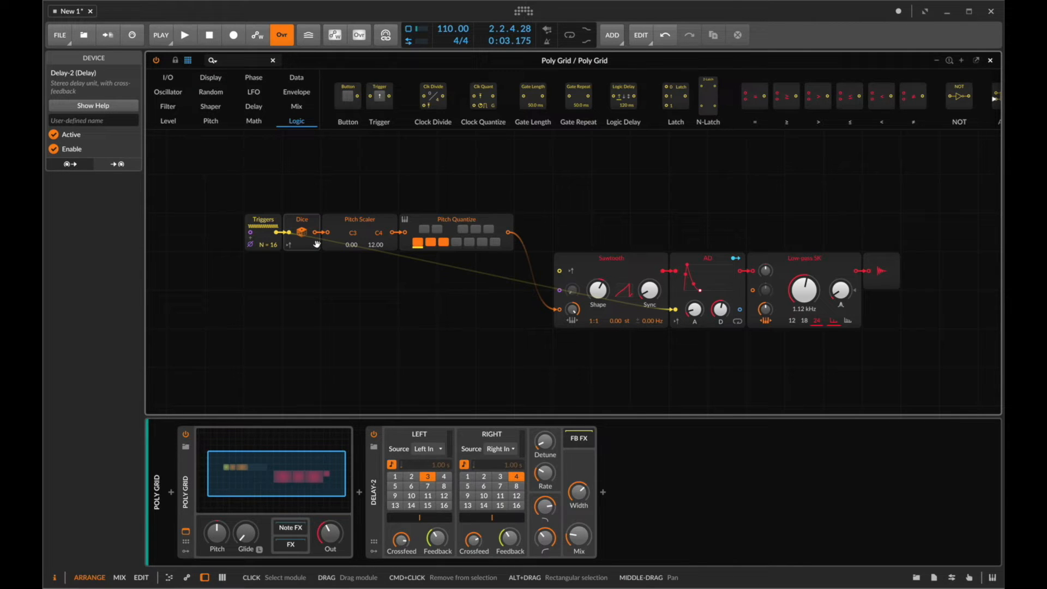
Play the single Sawtooth patch fed by the random pitch chain and lower the Delay-2 mix.
click(307, 226)
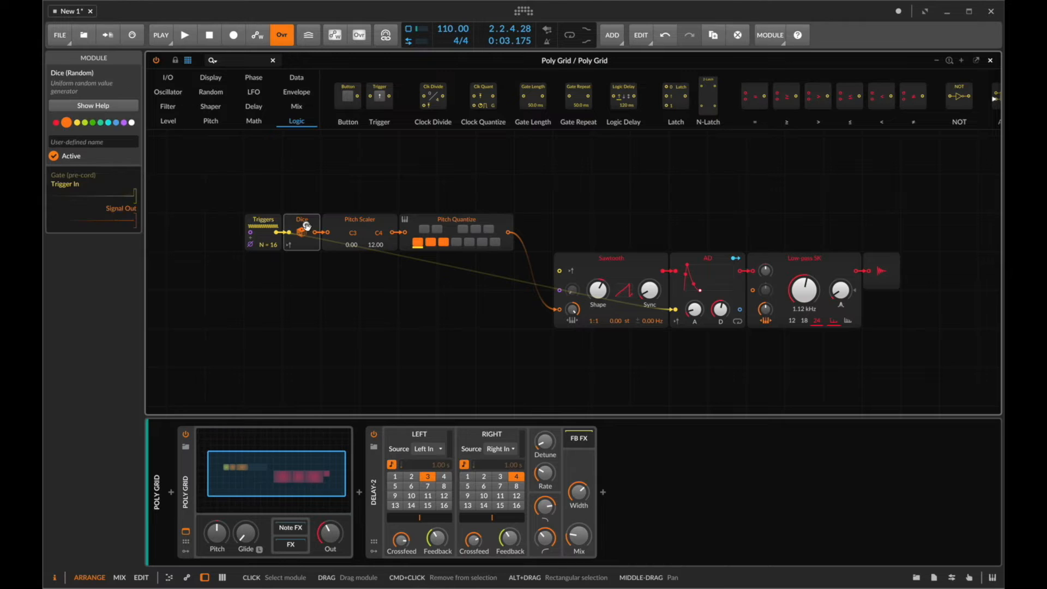
click(347, 234)
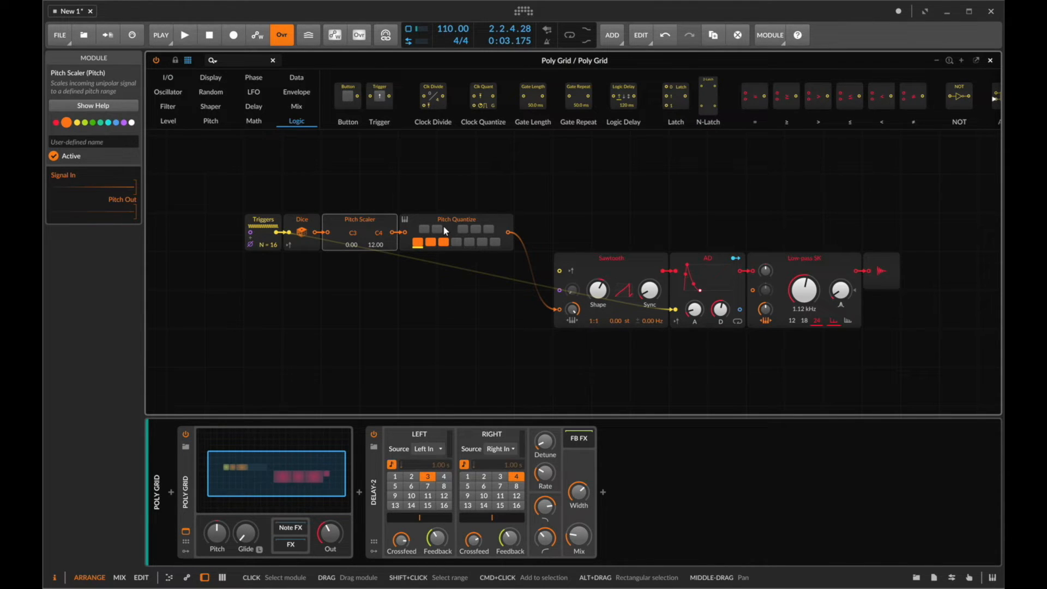
key(space)
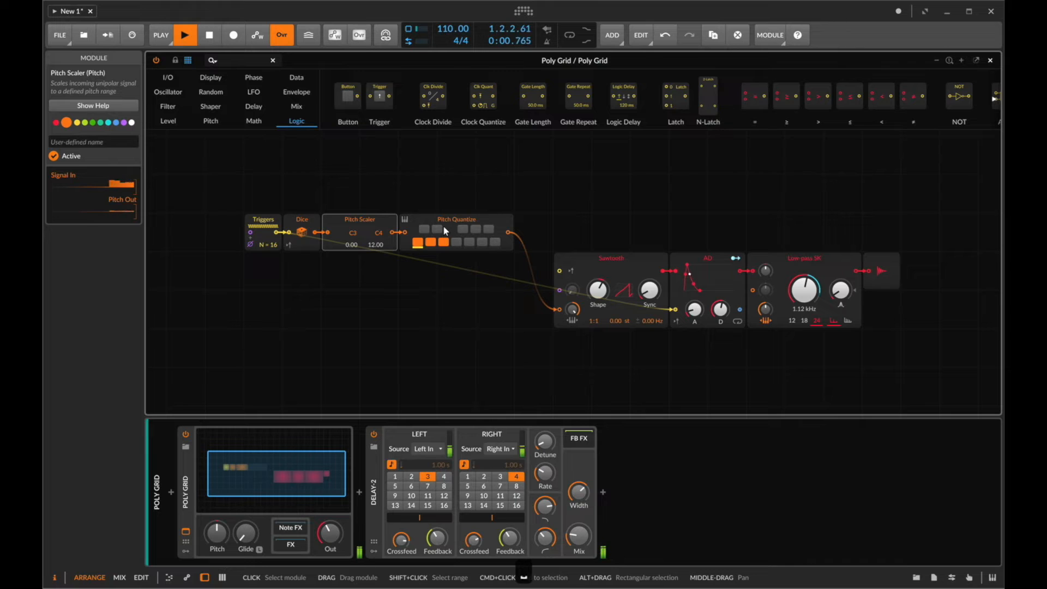
drag(586, 534, 586, 536)
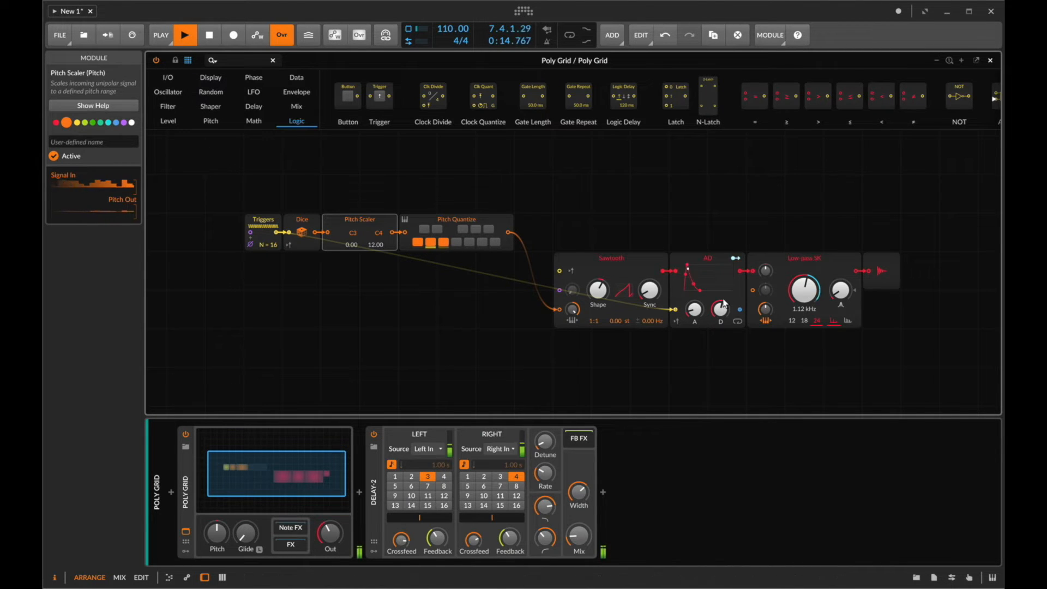
Add a ≠ comparator below Pitch Quantize and stop playback.
click(235, 60)
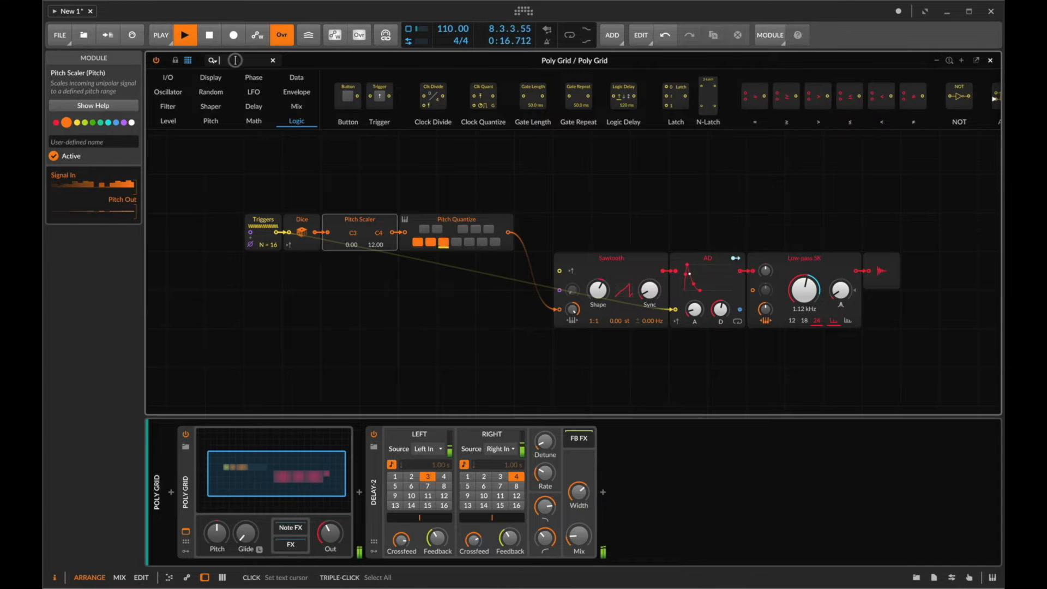
text(not)
drag(212, 97, 459, 300)
key(space)
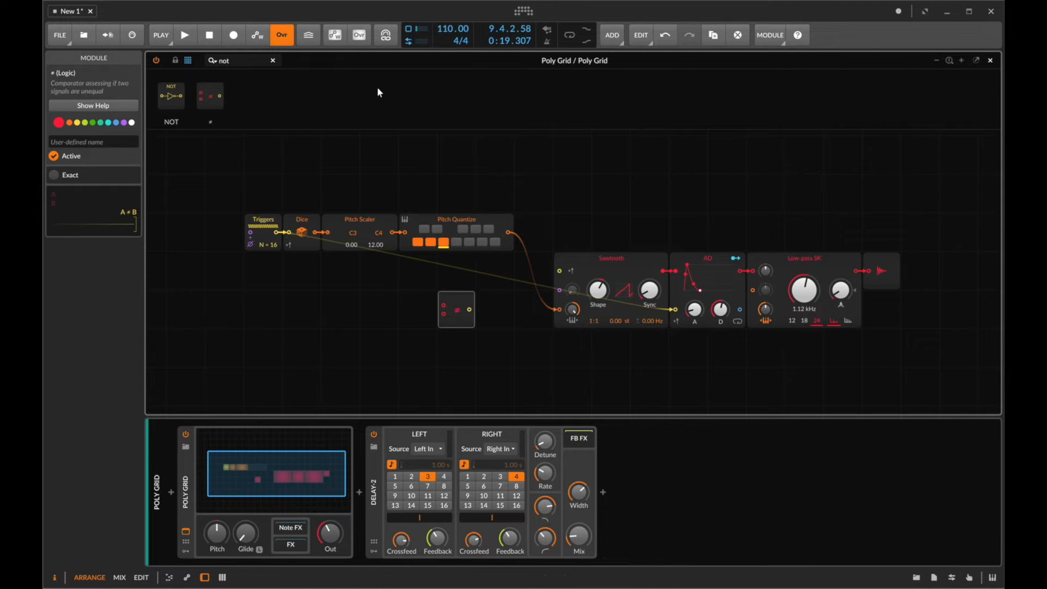
Place a Delay module directly before the ≠ comparator and set its time to 0.01 ms.
click(236, 61)
text(del)
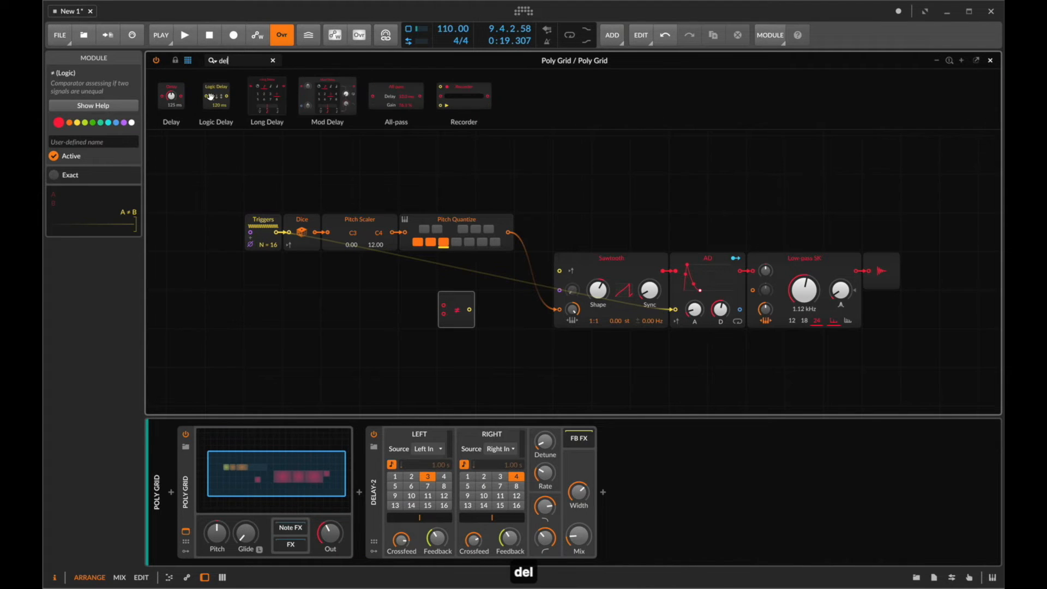
drag(211, 96, 424, 310)
super+click(420, 309)
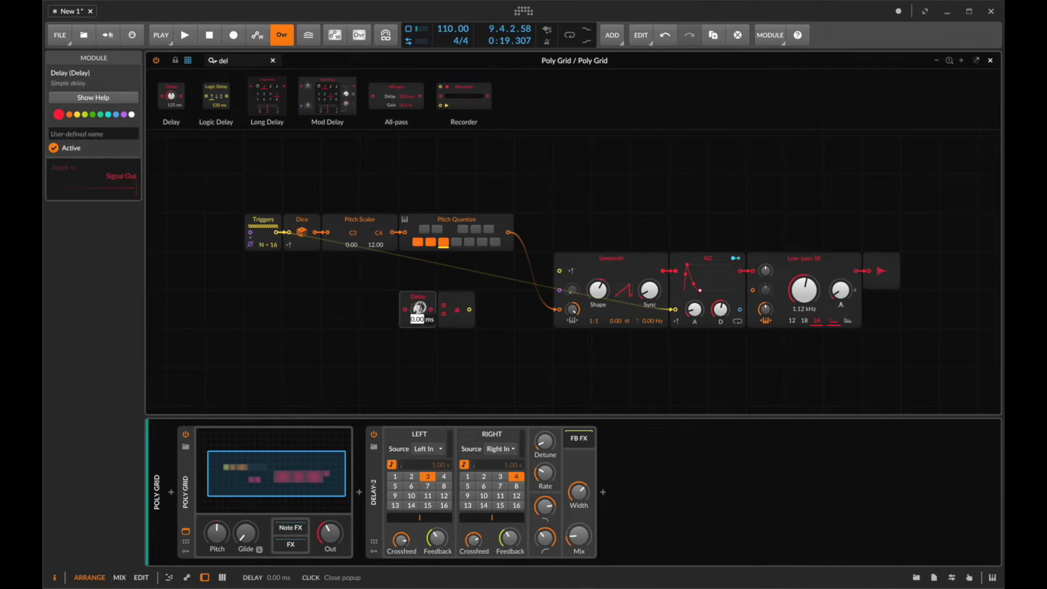
text(0.01 ms)
key(Return)
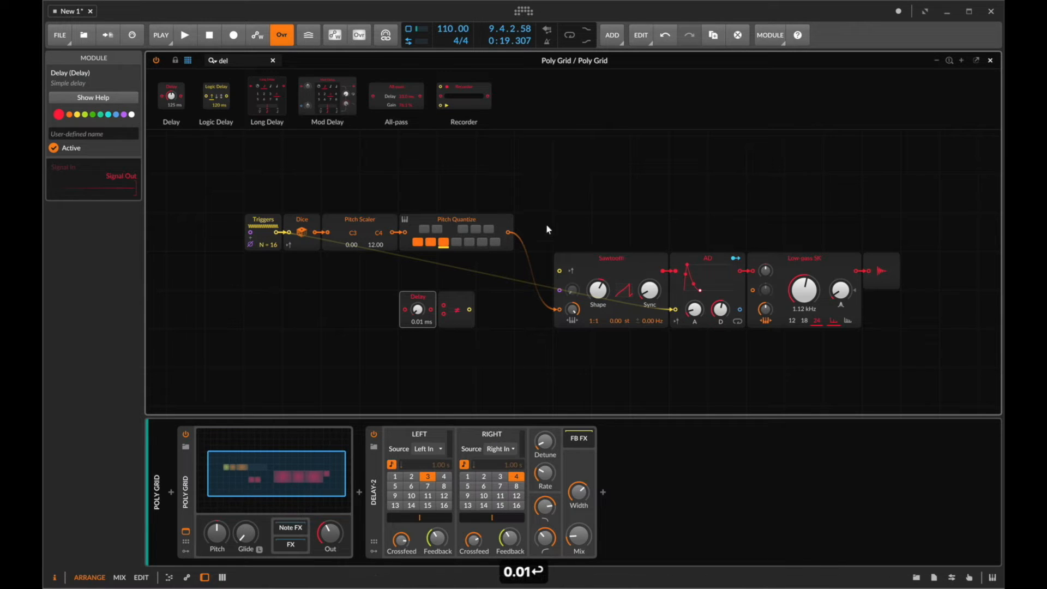
Feed Pitch Quantize into the ≠ comparator and the Delay, and connect the comparator's output to the AD trigger input.
drag(509, 235, 443, 306)
drag(508, 234, 405, 311)
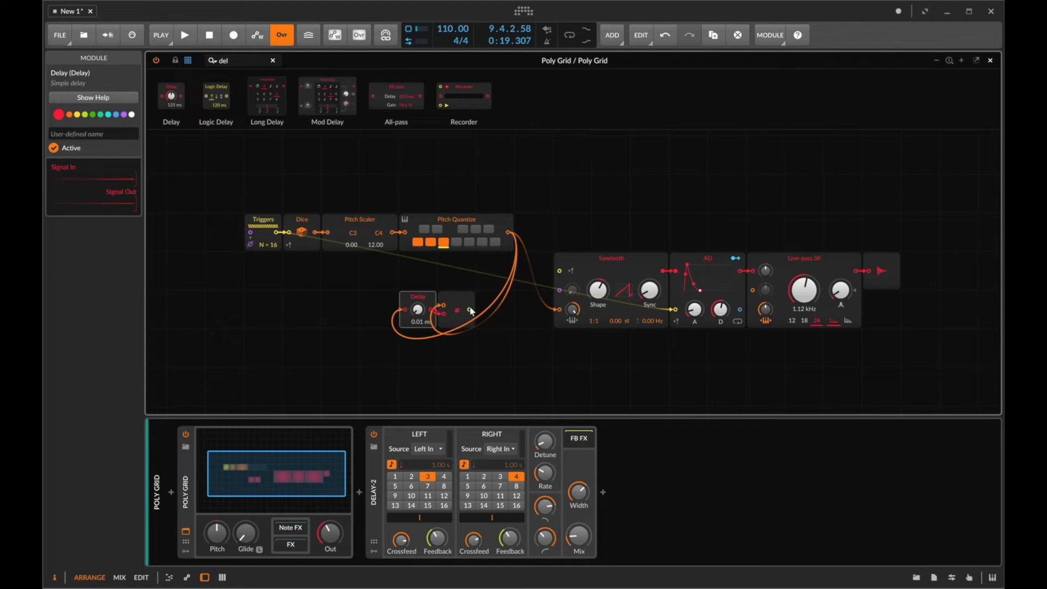
drag(471, 310, 679, 312)
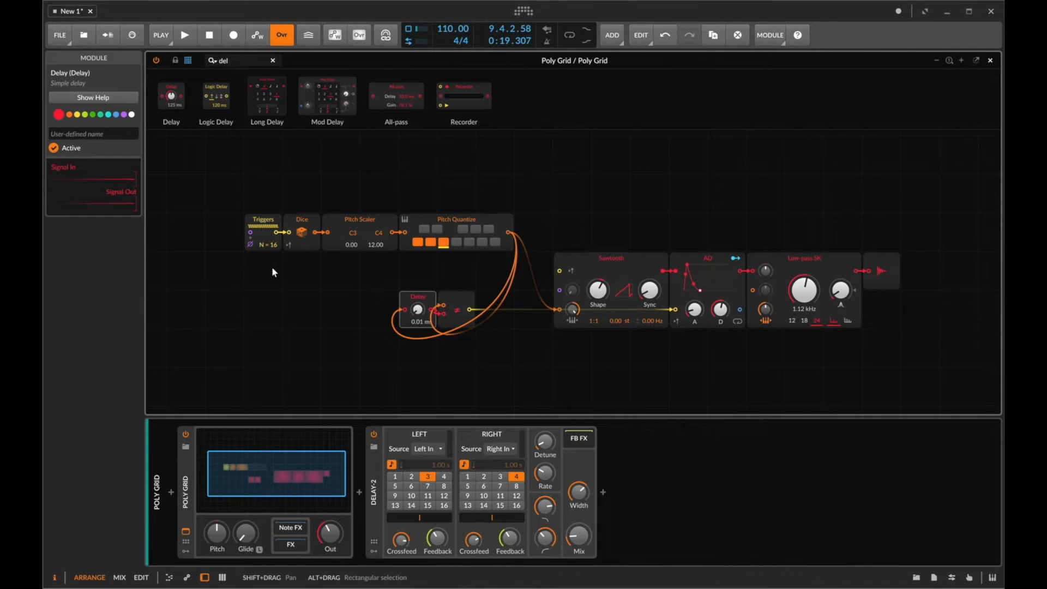
During playback, try triggering the AD directly from Triggers and undo the rewiring to compare it with the ≠ comparator.
key(space)
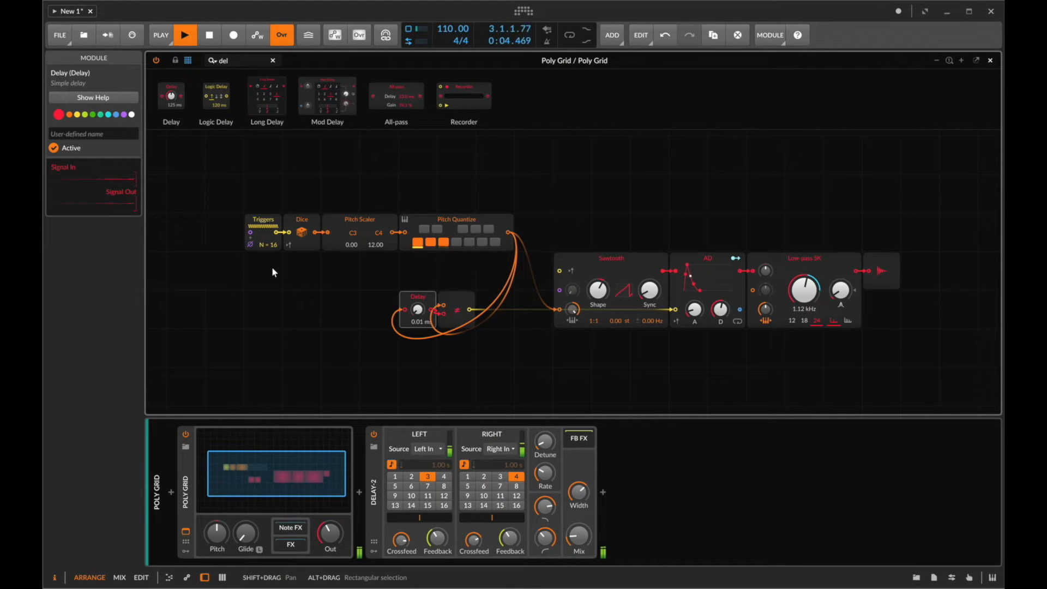
drag(436, 258, 676, 310)
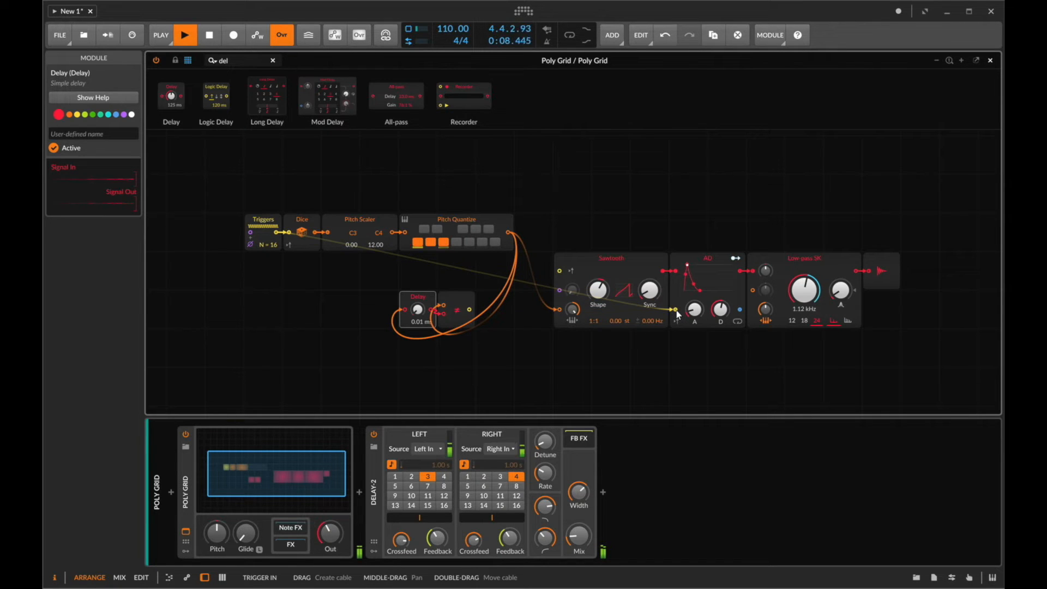
key(ctrl+z)
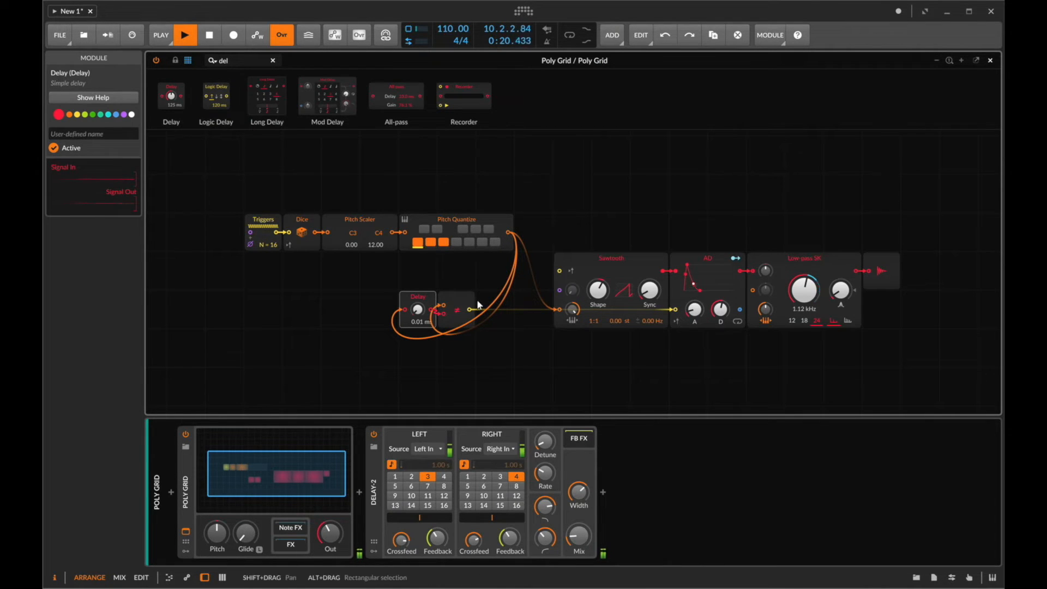
click(709, 277)
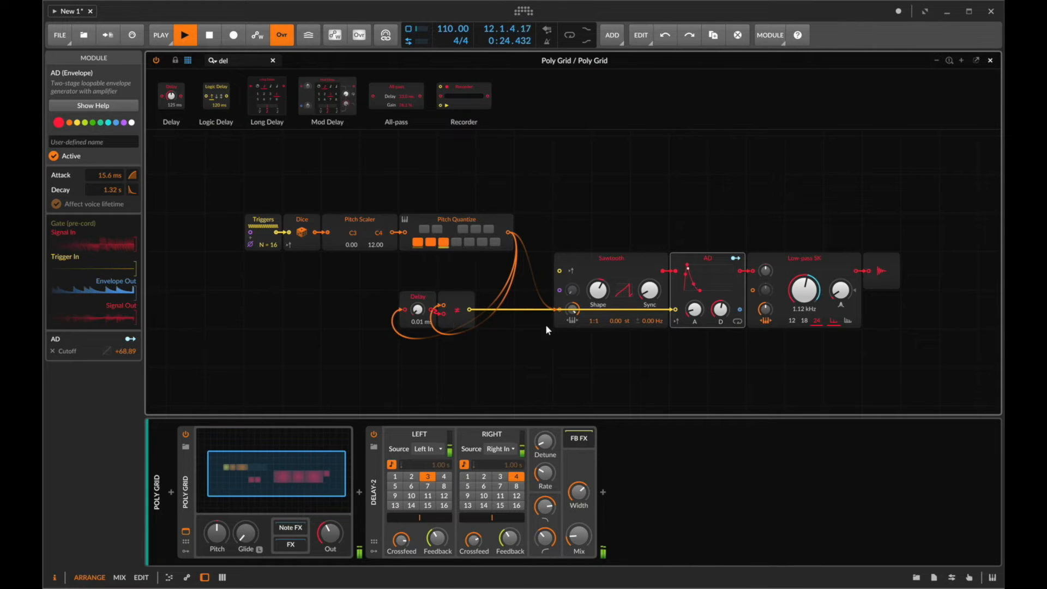
key(space)
Enable the G and A notes on Pitch Quantize and set the Pitch Scaler's upper value to 24.
drag(303, 275, 344, 276)
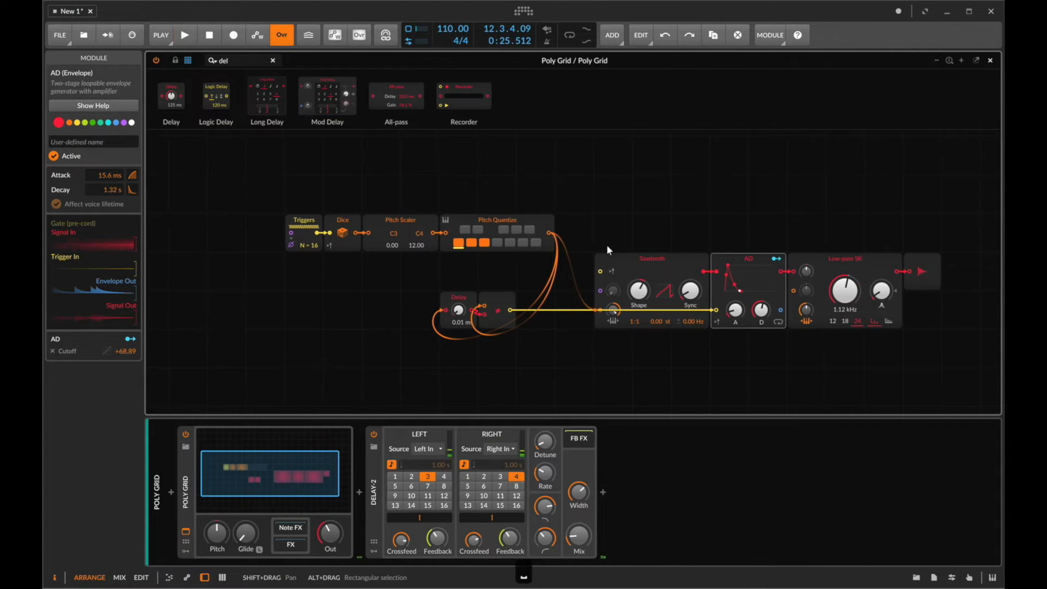
click(509, 242)
click(522, 242)
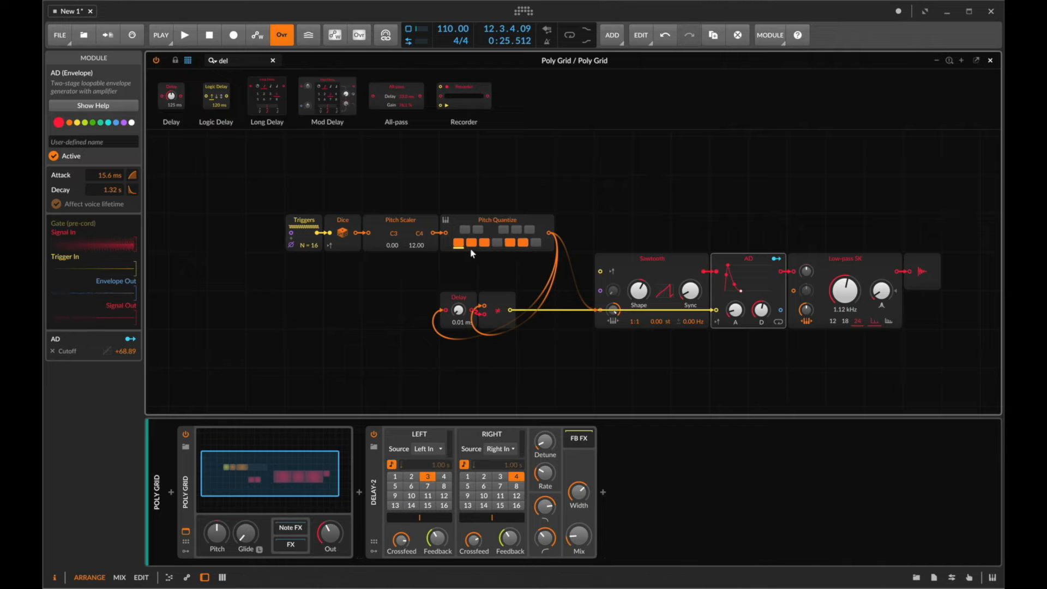
double_click(420, 232)
text(2)
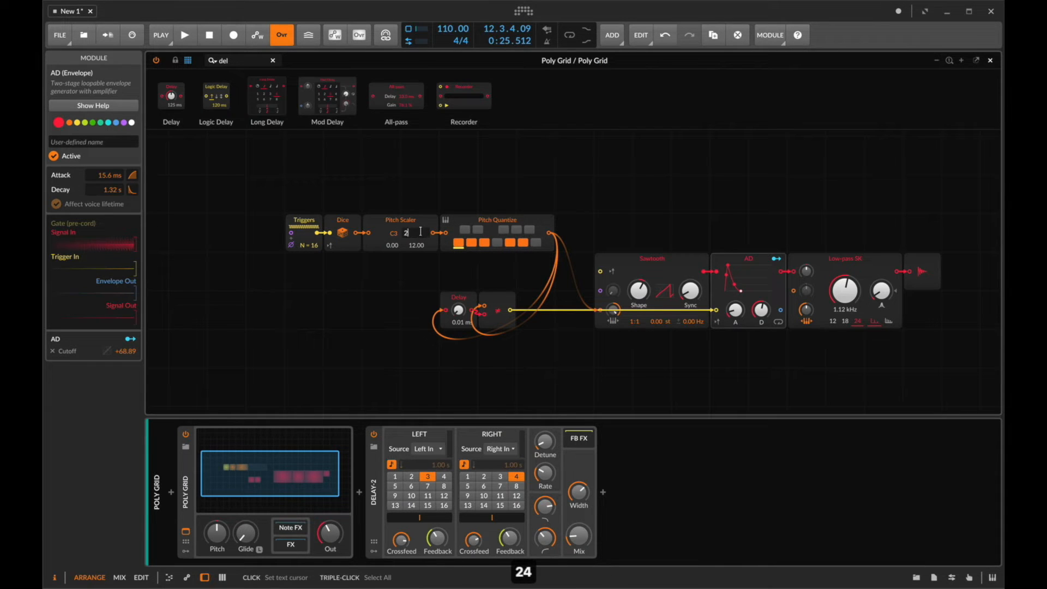
text(4)
key(Return)
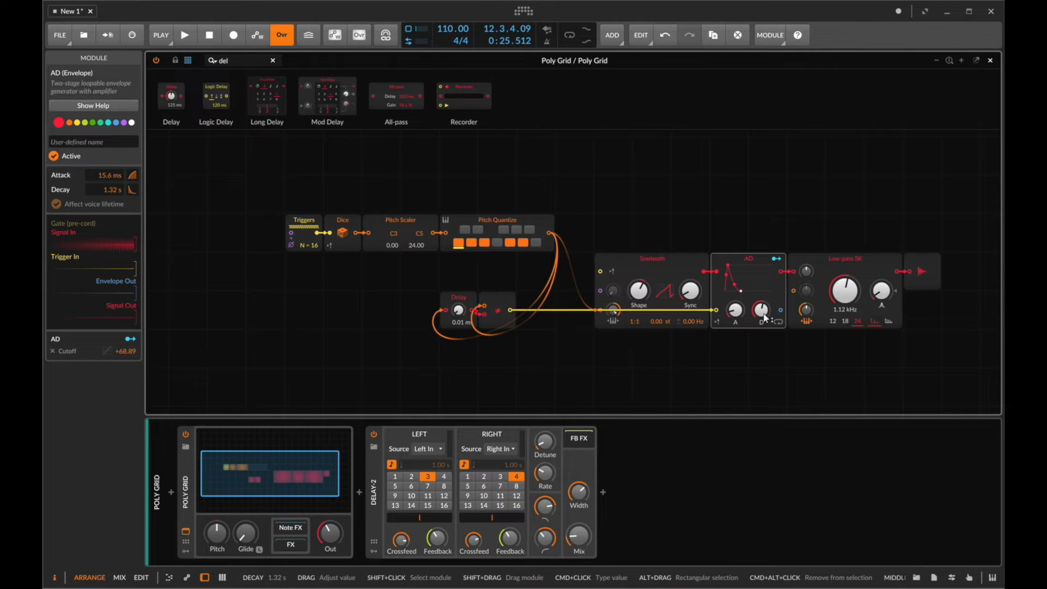
Play the widened pitch range, try the Triggers output on the AD trigger input, and undo that connection.
key(space)
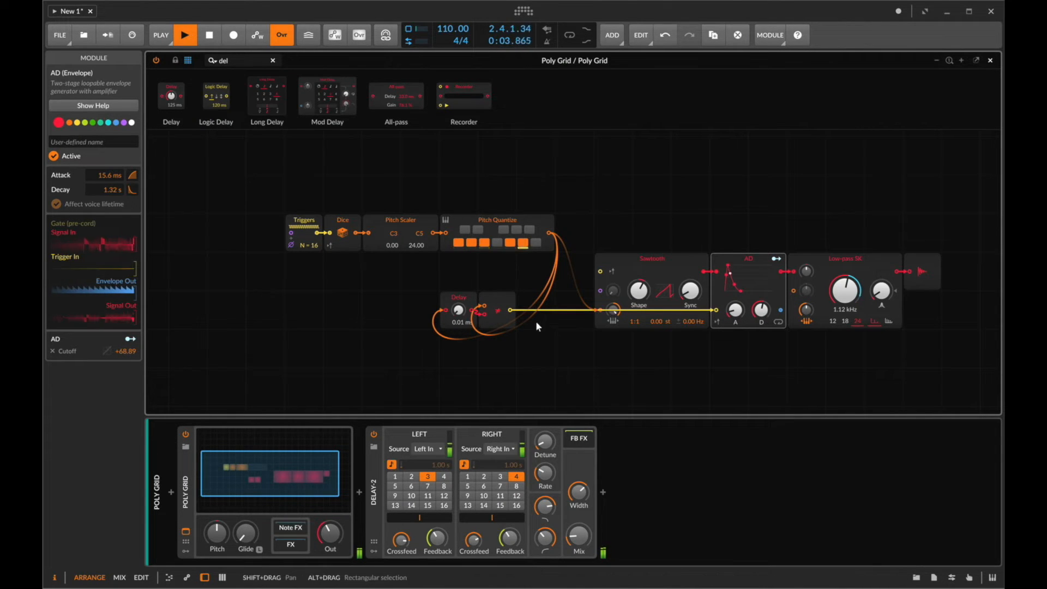
drag(340, 241, 400, 289)
click(341, 288)
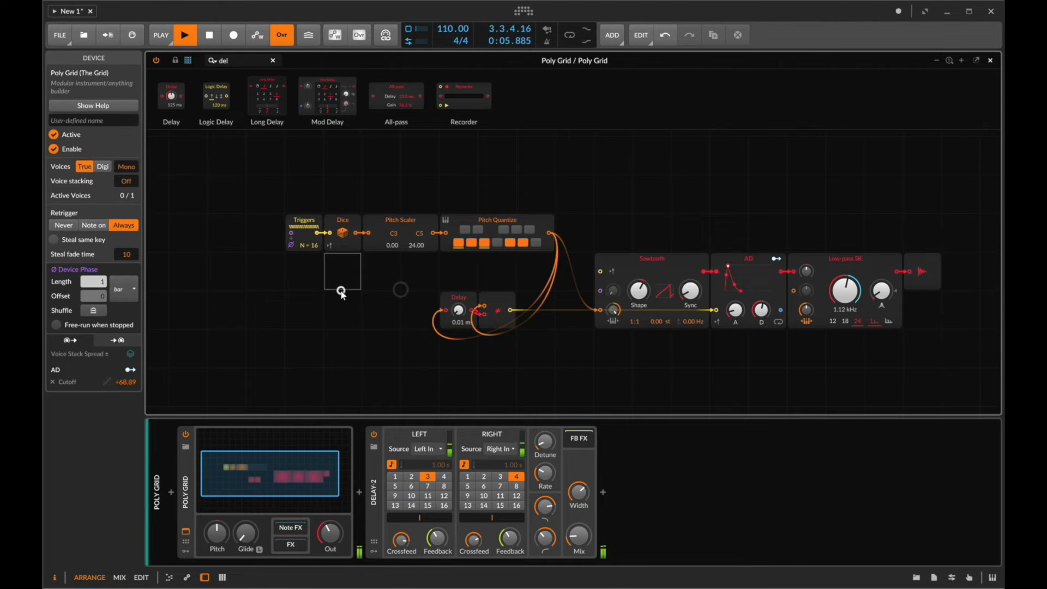
drag(316, 232, 716, 310)
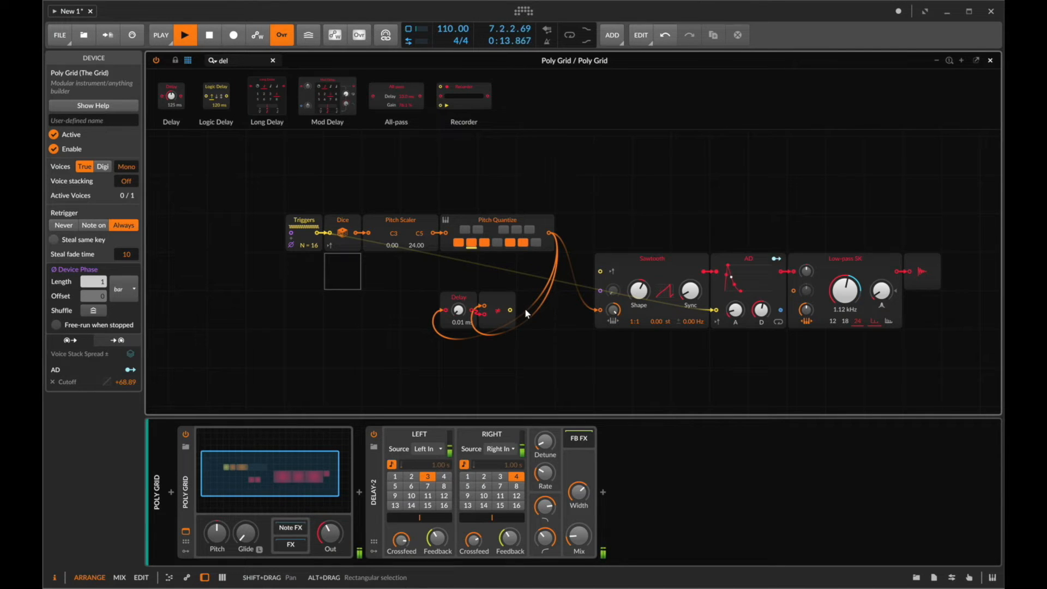
key(super+z)
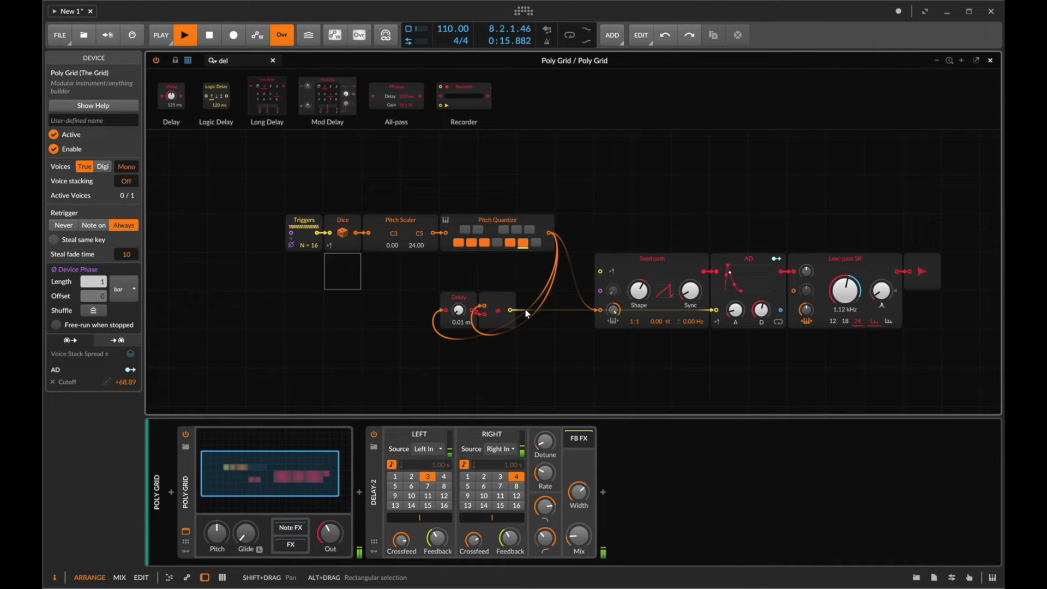
Set the AD decay to 648 ms, stop playback and close the Poly Grid editor.
mouse_move(764, 310)
mouse_down()
mouse_move(765, 327)
mouse_move(763, 306)
mouse_up()
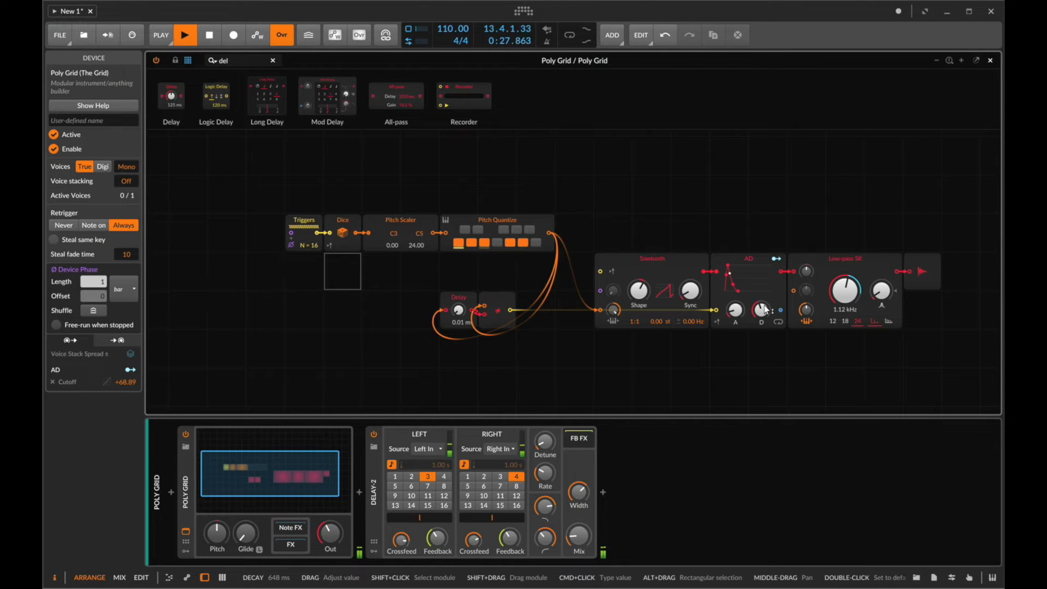
key(space)
click(991, 60)
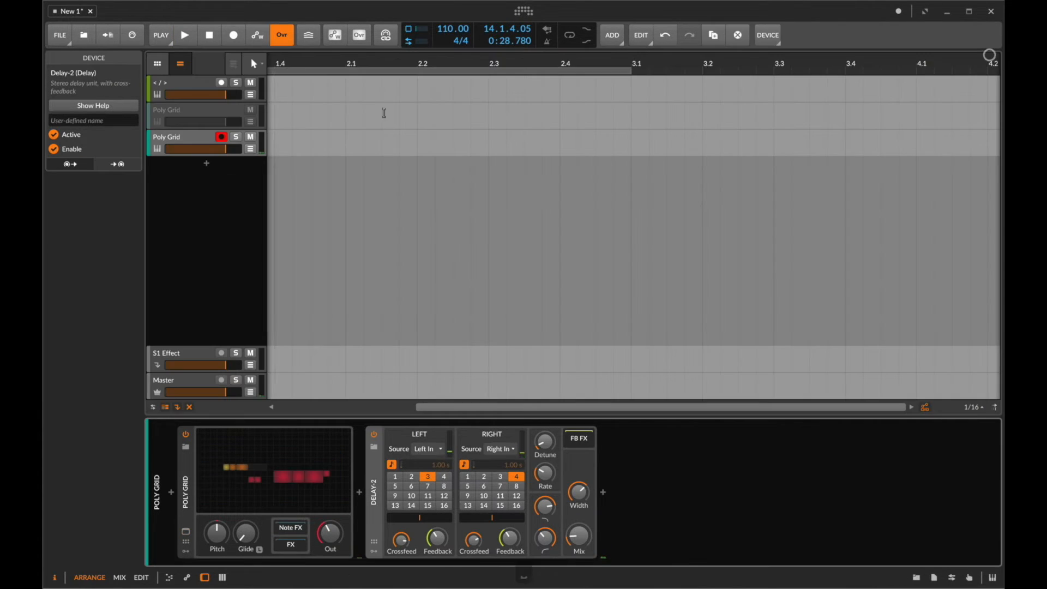
Activate the second track's Poly Grid, deactivate the third track, and open the second track's patch.
click(184, 110)
key(0)
click(186, 140)
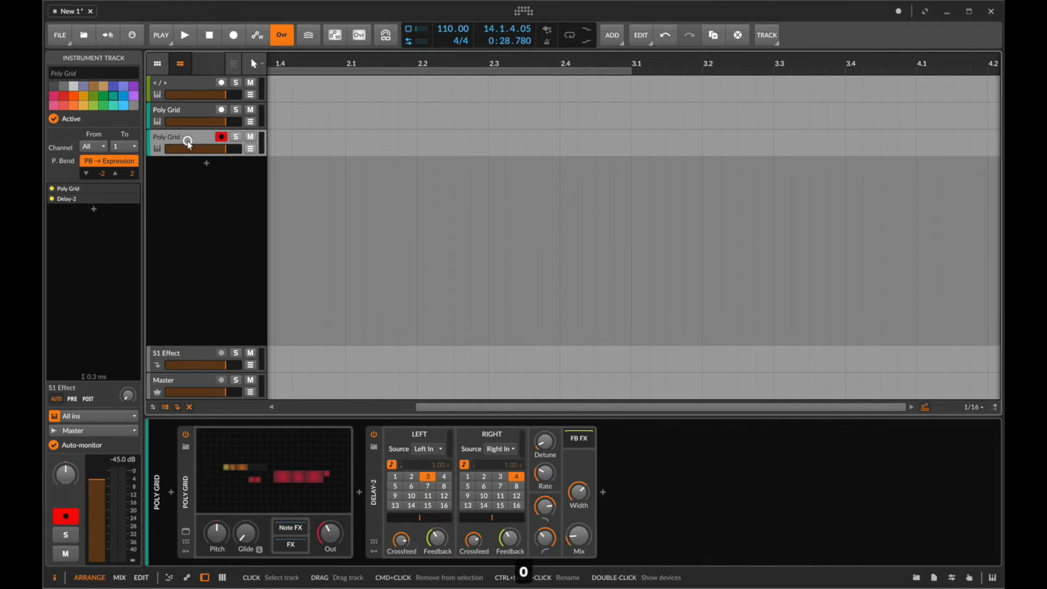
key(0)
click(173, 113)
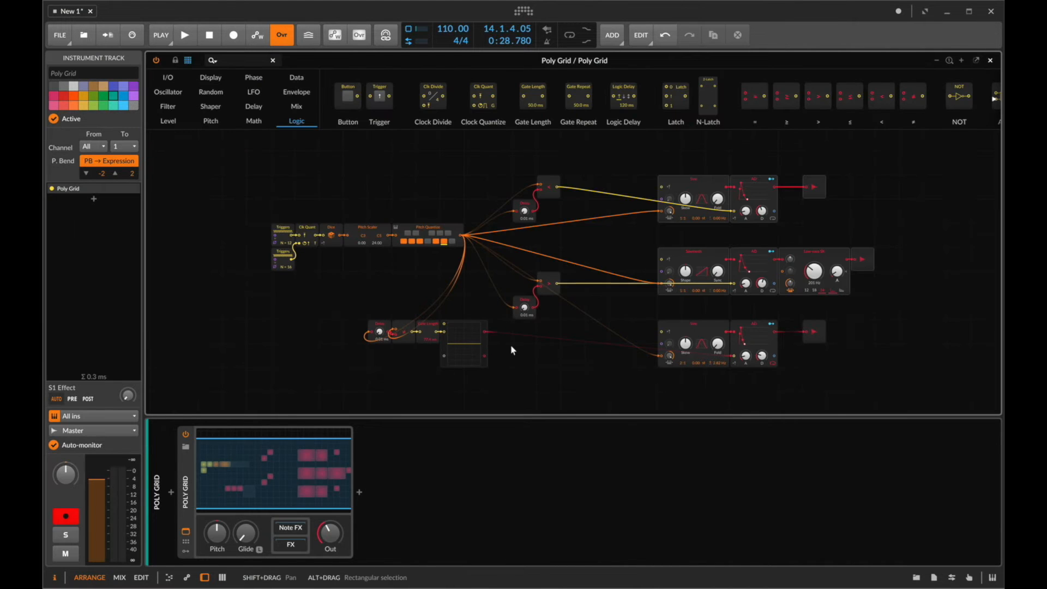
Delete the third voice below Sawtooth and the ≠ comparator chain with its Delay.
drag(895, 325, 651, 357)
key(Delete)
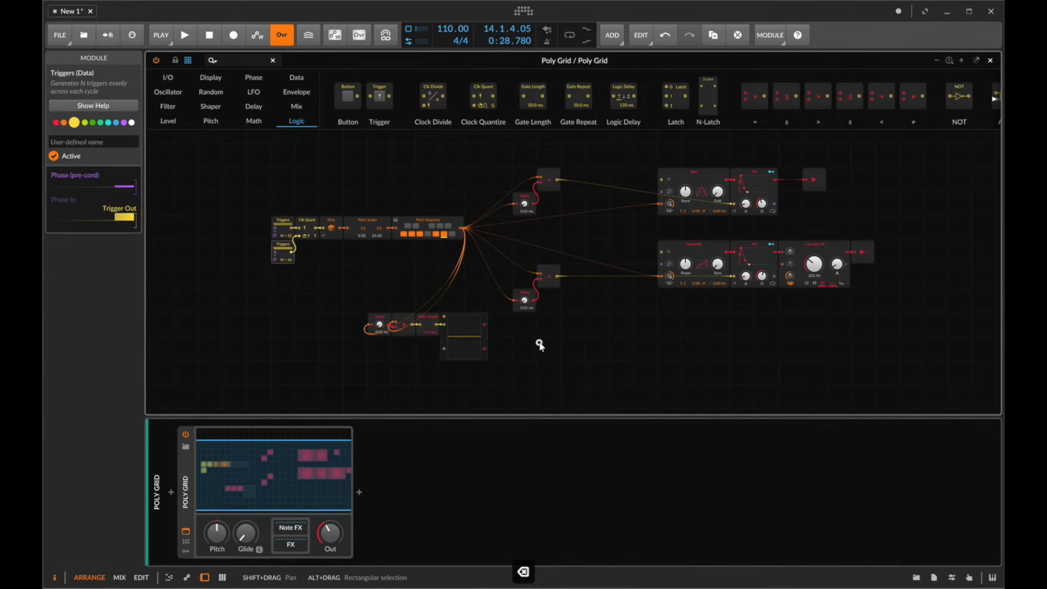
drag(539, 343, 370, 318)
key(Delete)
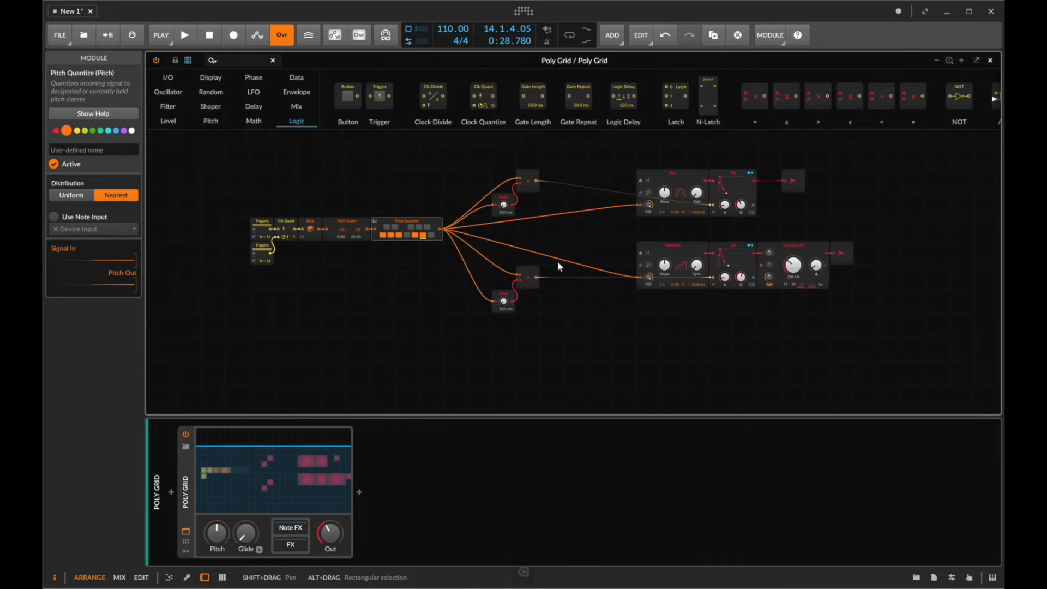
Play the remaining two-voice comparator patch, check its track in the arranger and reopen the Poly Grid.
key(space)
click(992, 61)
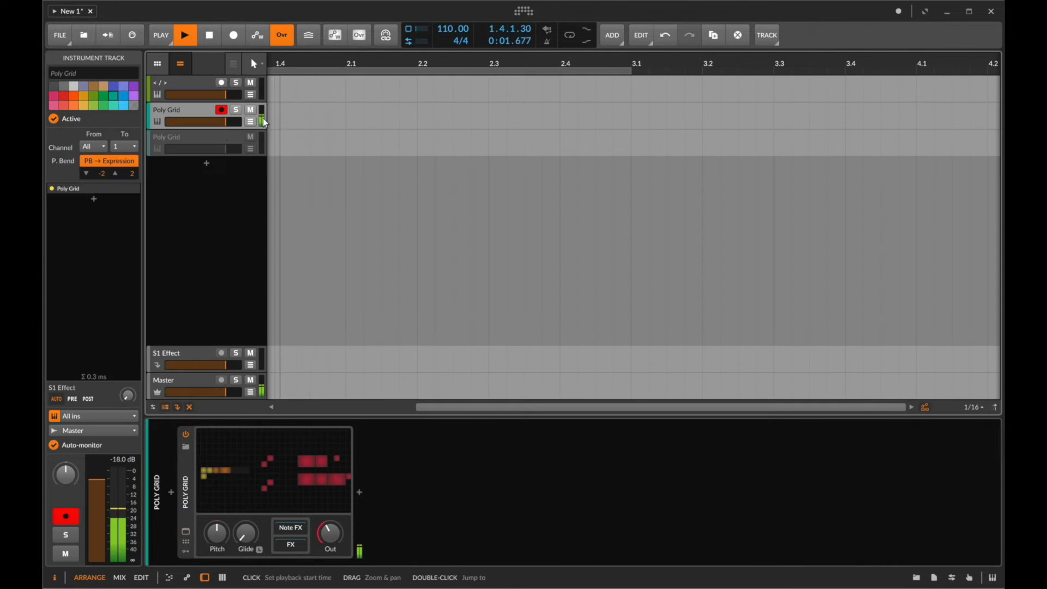
double_click(267, 492)
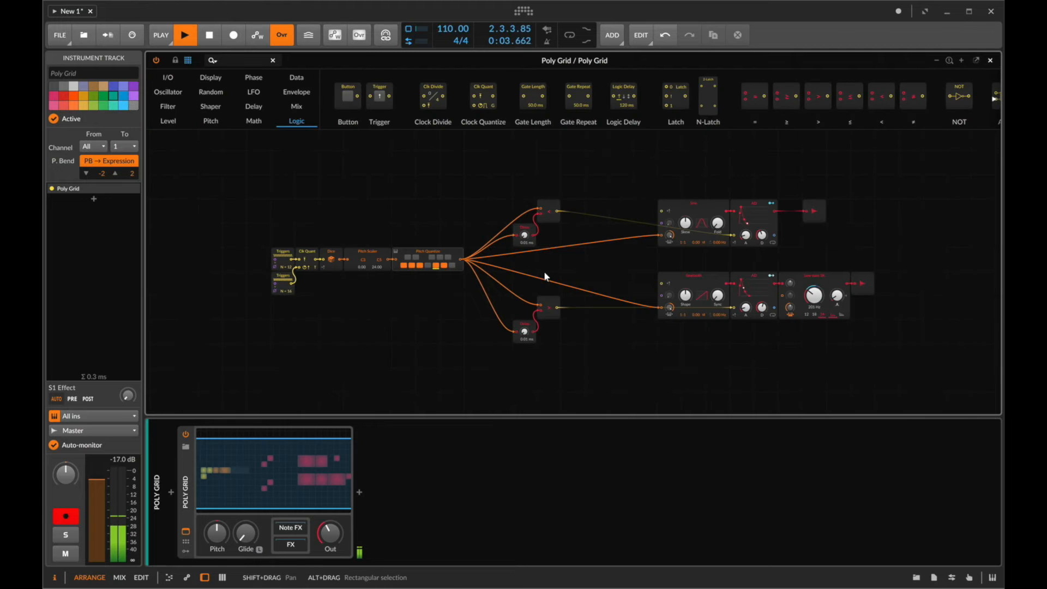
Set the Pitch Scaler's upper limit to 12.00, then audition the two-voice patch.
key(space)
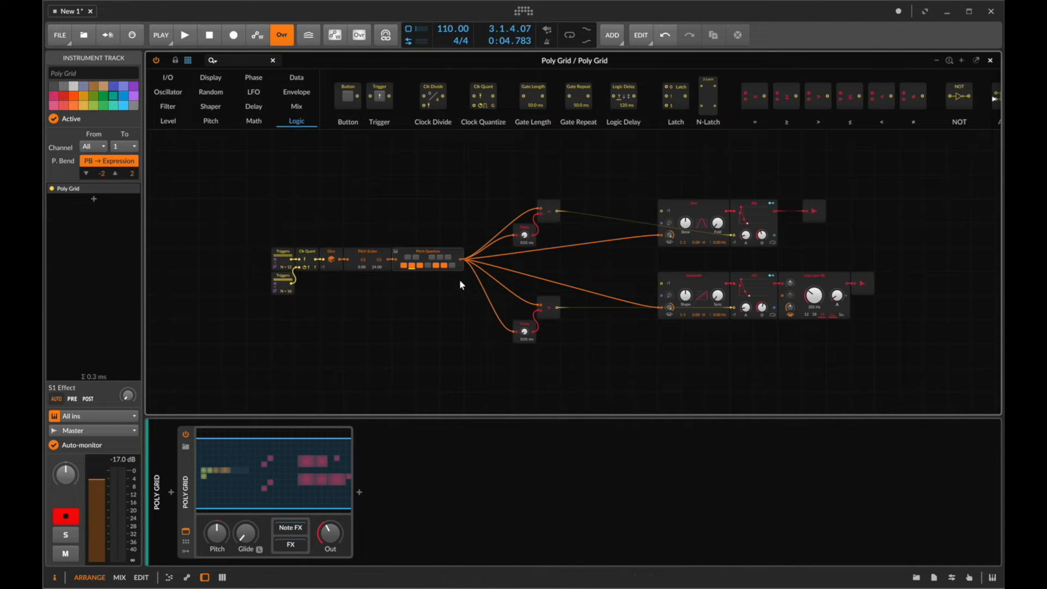
click(557, 306)
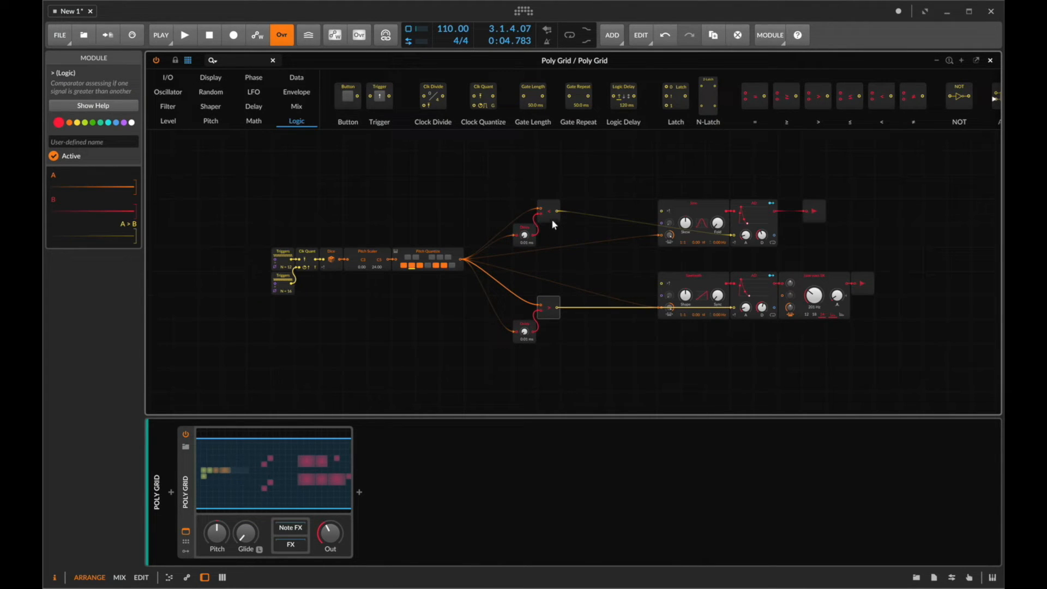
click(435, 265)
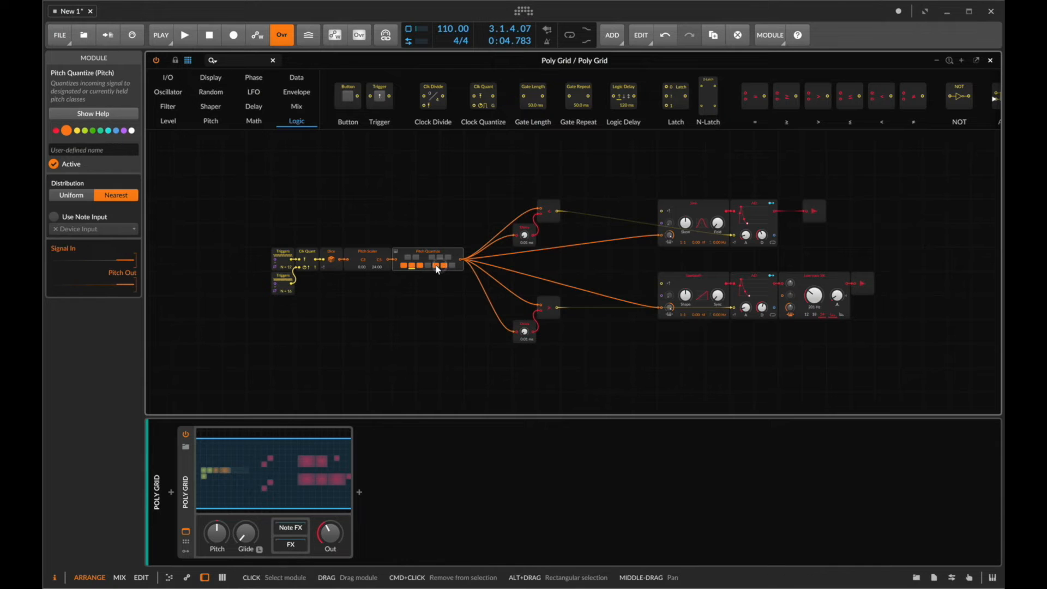
double_click(377, 267)
text(12)
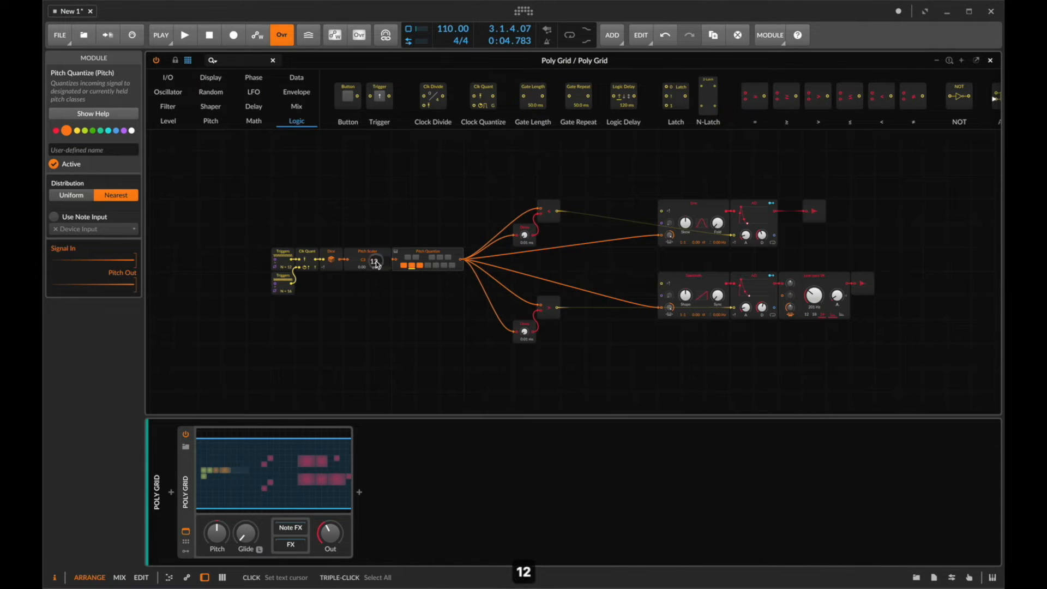
key(Return)
key(space)
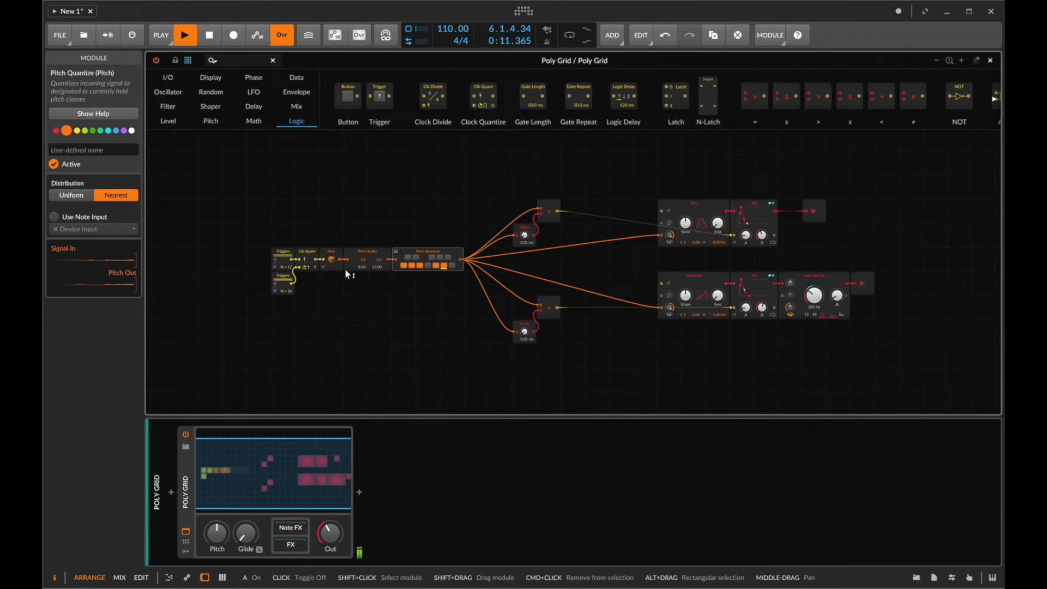
key(space)
click(990, 60)
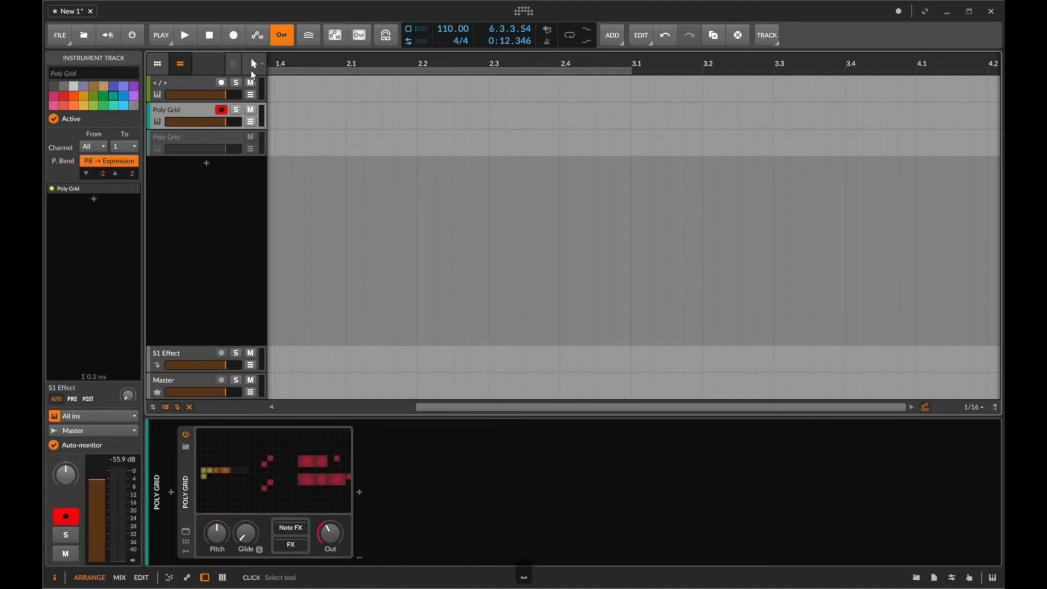
Deactivate the second track and add a new instrument track below the third track.
key(0)
click(180, 133)
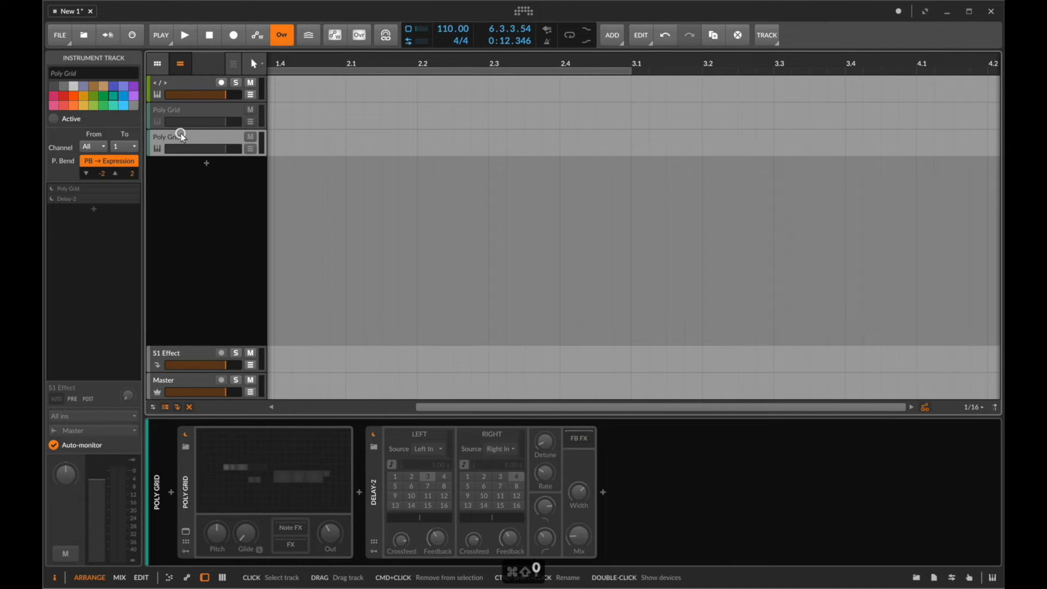
key(ctrl+t)
Load a Poly Grid on the new instrument track and open its patch in an enlarged editor.
click(172, 493)
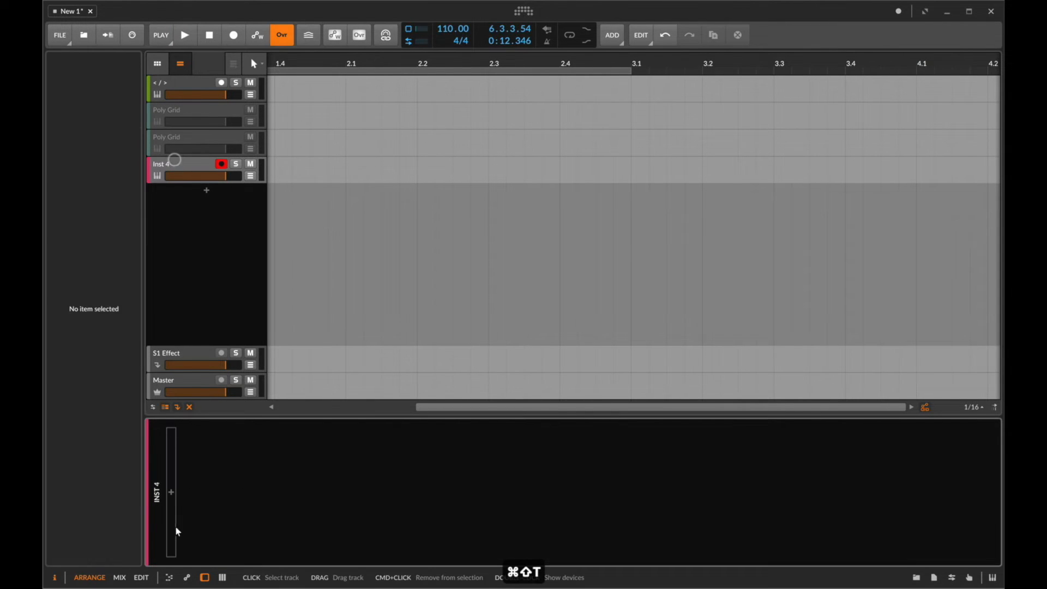
click(172, 493)
text(gr)
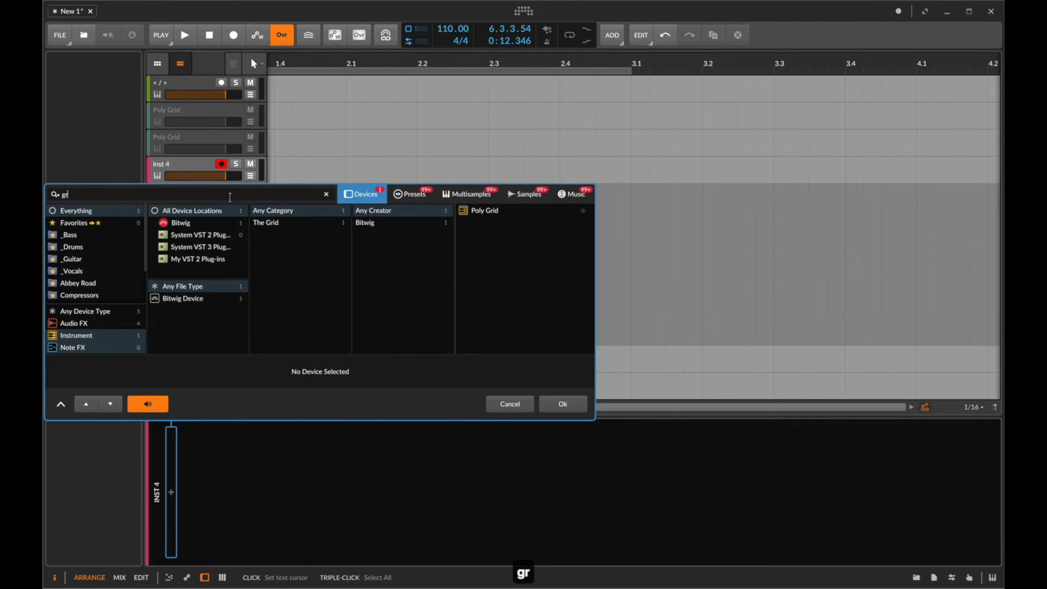
key(Return)
click(297, 449)
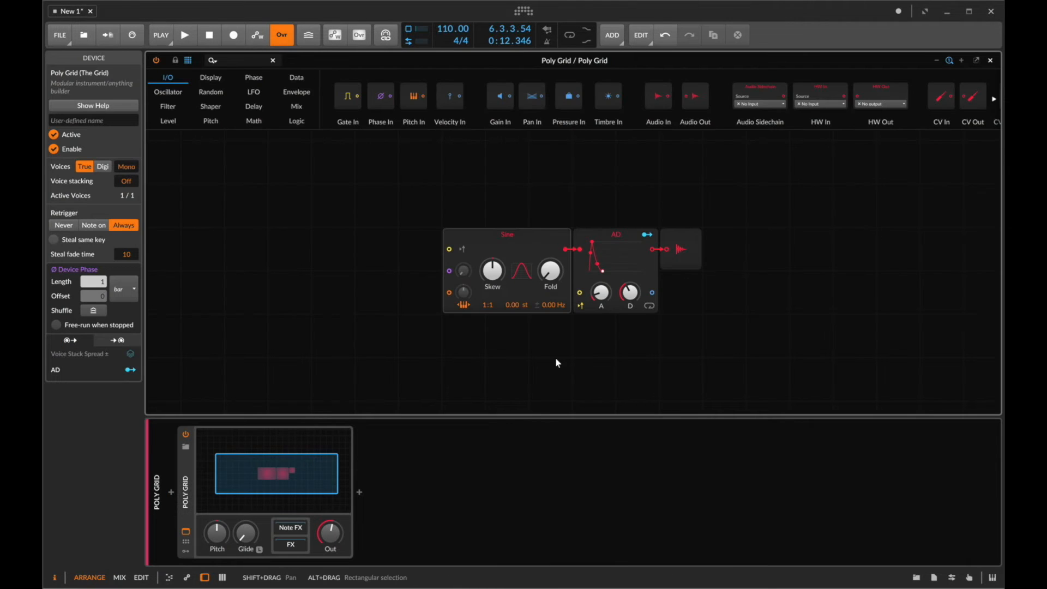
key(d)
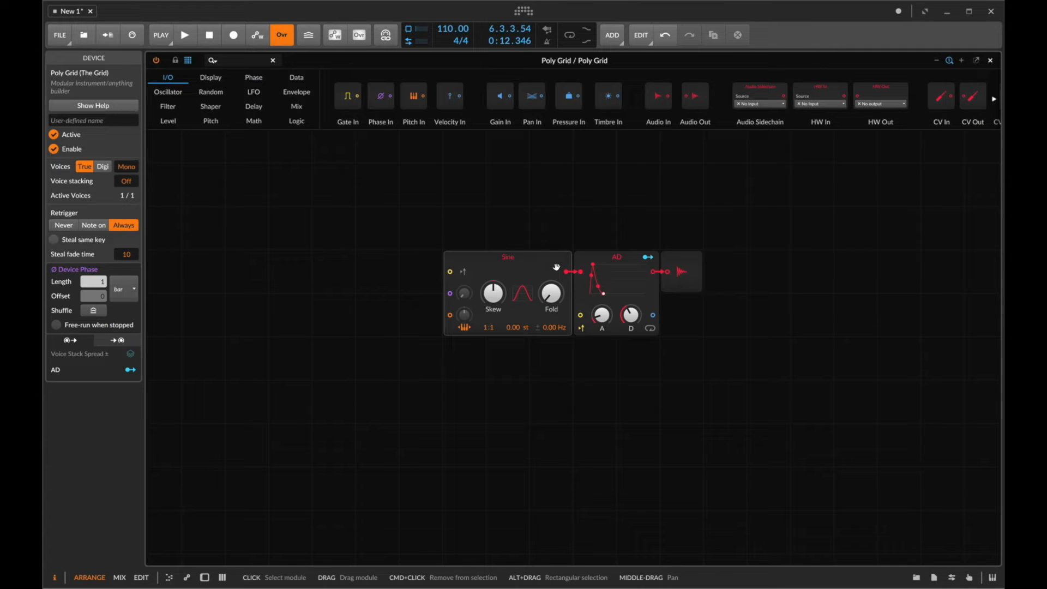
Move the Sine, AD and Audio Out voice up and duplicate it into a stack of seven voices.
drag(689, 239, 486, 320)
drag(504, 255, 513, 199)
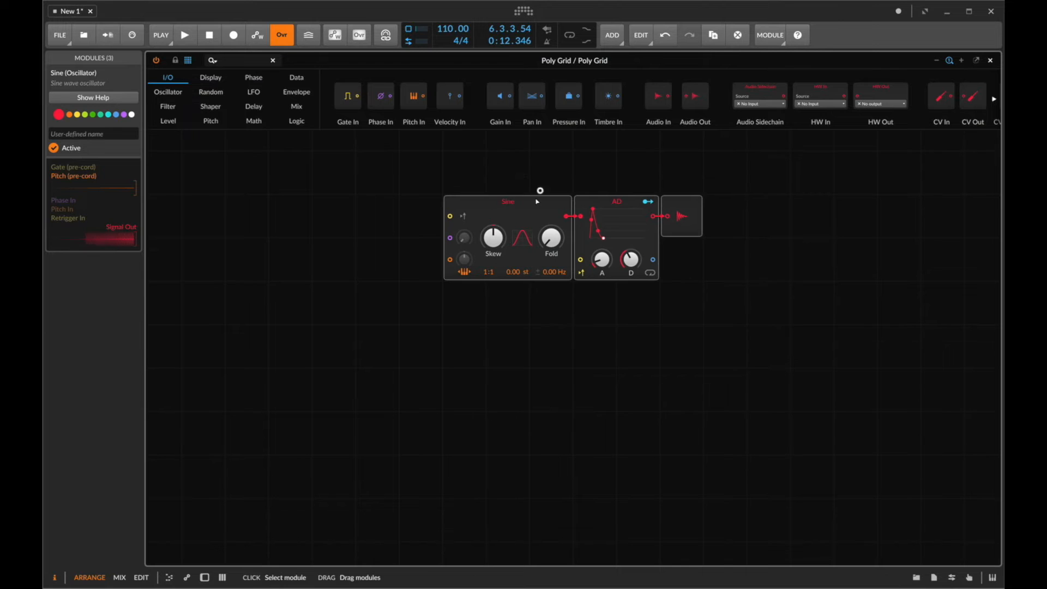
key(super+d)
key(super+d)
key(super+d)
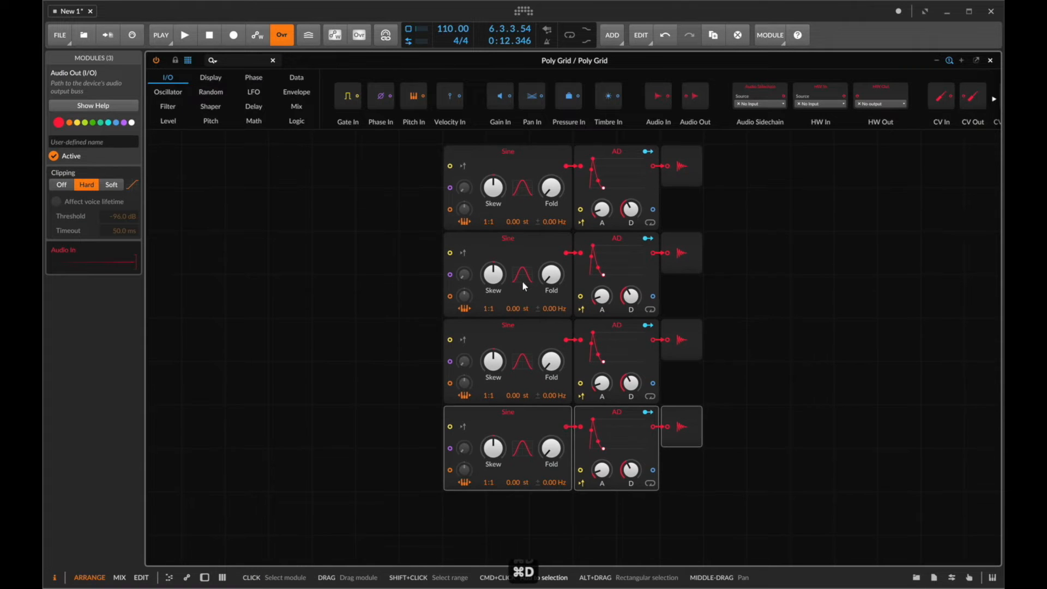
scroll(524, 285, down, 2)
key(super+d)
scroll(522, 280, up, 2)
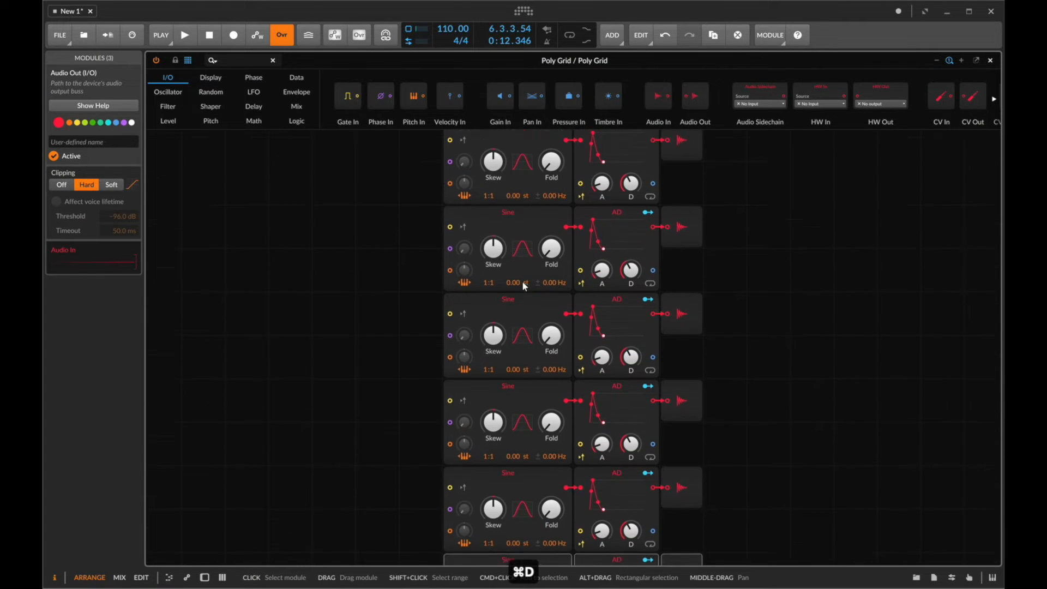
Replace the oscillators of the second, third and fourth voices with Pulse, Sawtooth and Triangle.
right_click(512, 237)
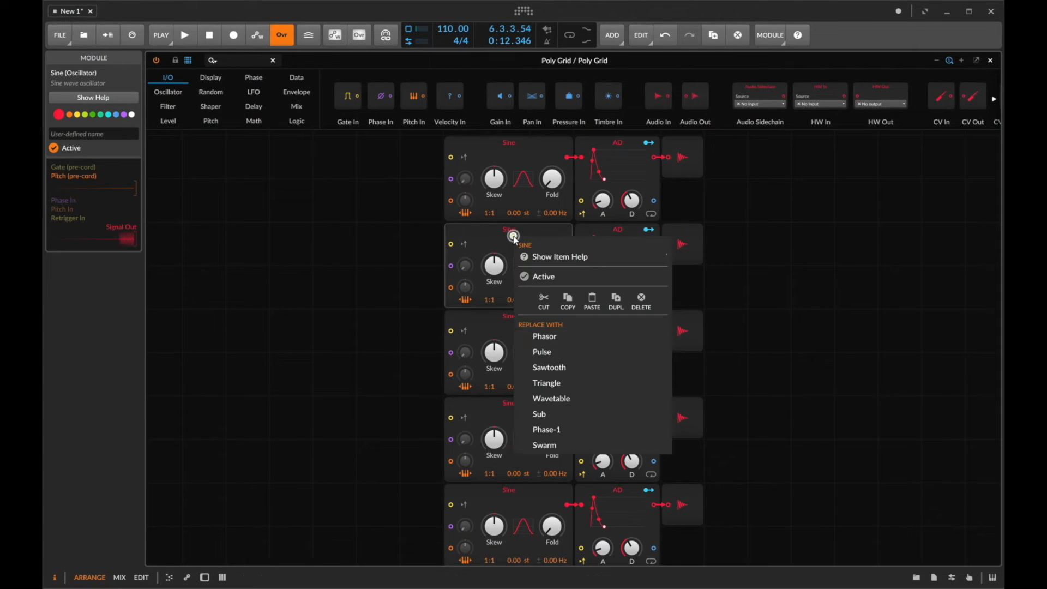
click(556, 349)
right_click(518, 329)
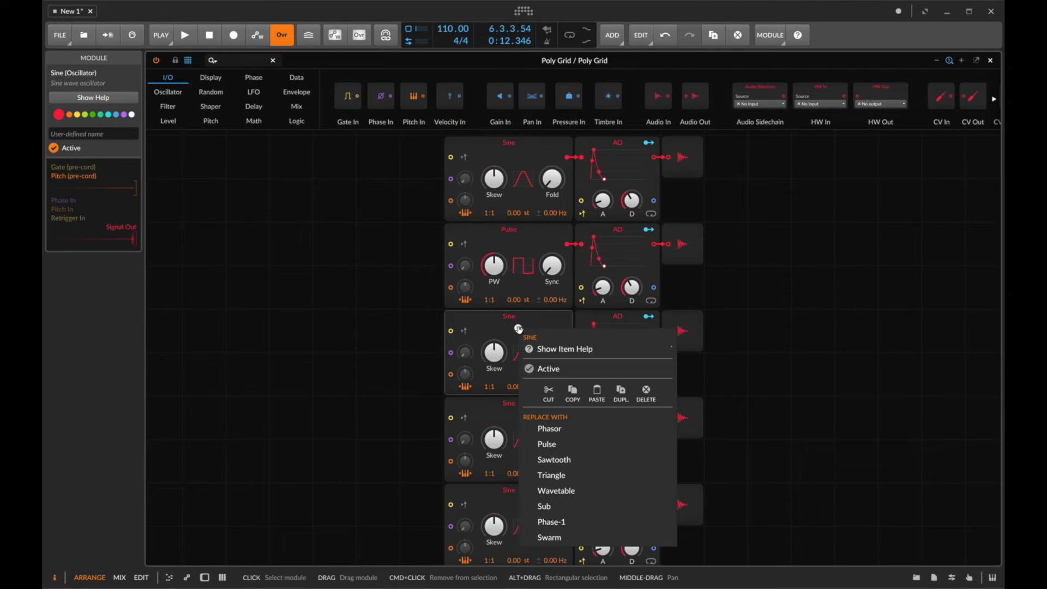
click(574, 458)
right_click(514, 403)
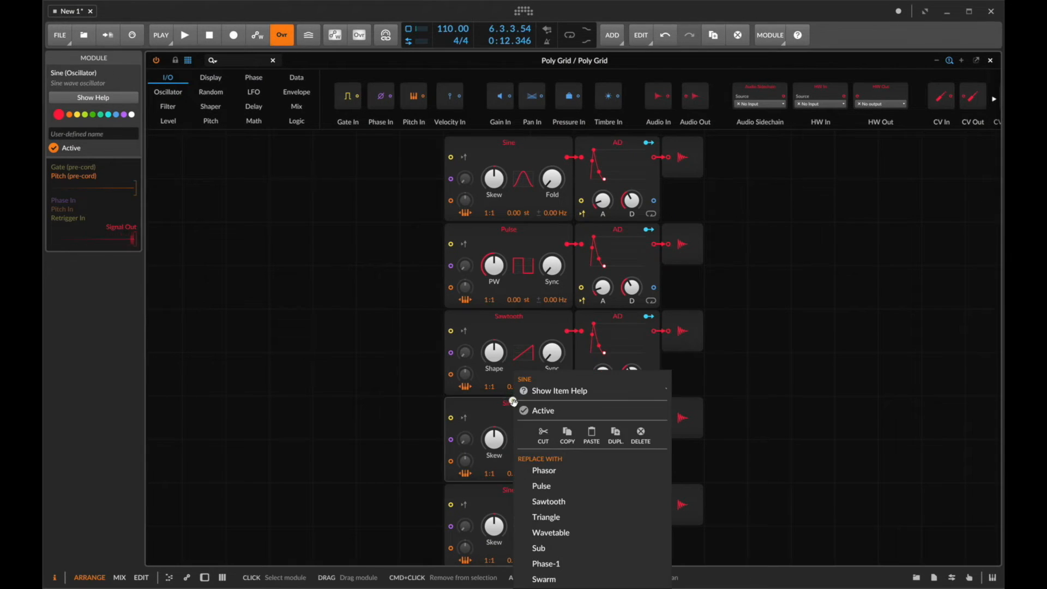
click(566, 518)
scroll(563, 516, down, 5)
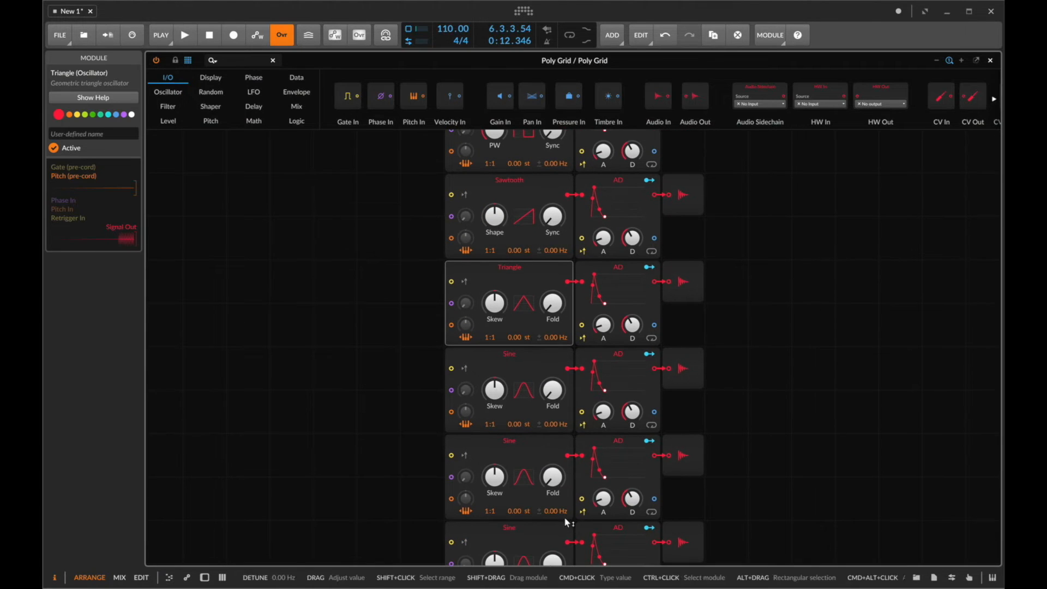
Replace the fifth and sixth voices' oscillators with Wavetable and the seventh voice's with Swarm.
right_click(512, 365)
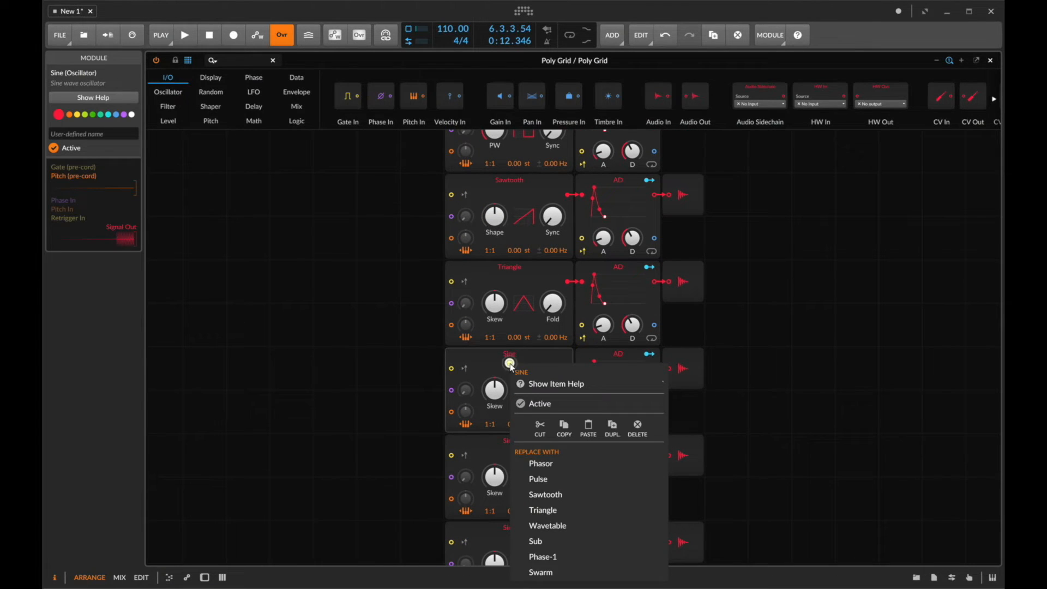
click(564, 520)
scroll(564, 518, down, 5)
right_click(513, 337)
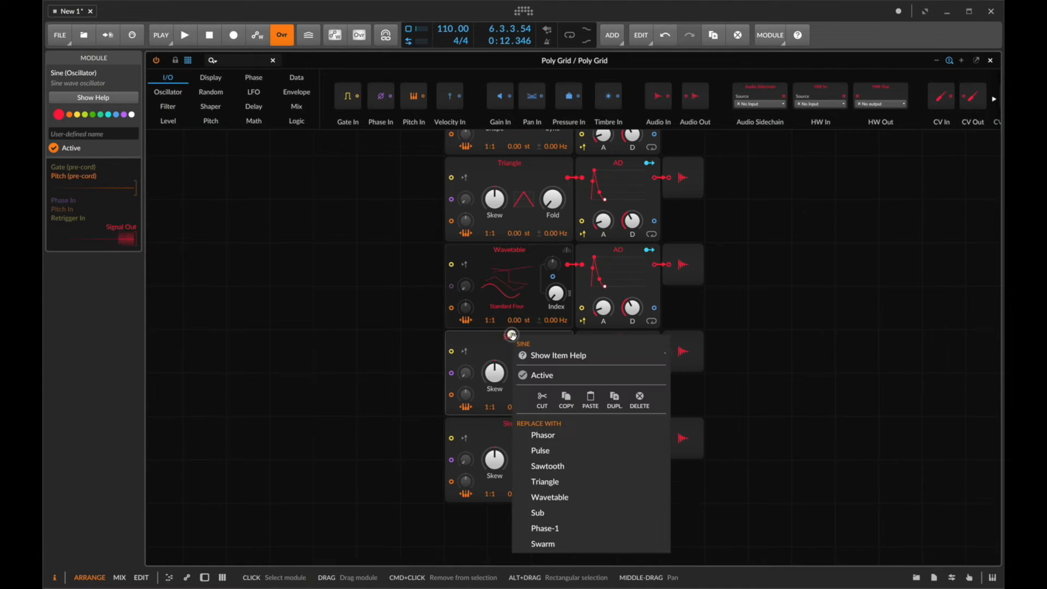
click(566, 496)
click(513, 430)
right_click(513, 431)
click(562, 578)
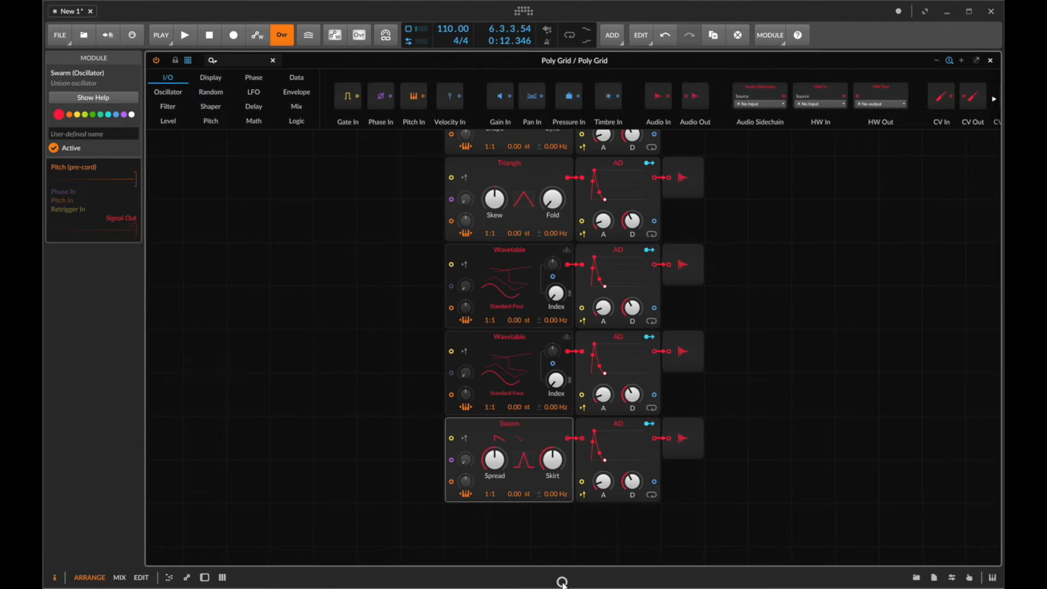
Load the wavetable Sines, by Octave into the upper Wavetable oscillator and Tundra into the lower one.
click(517, 256)
click(513, 284)
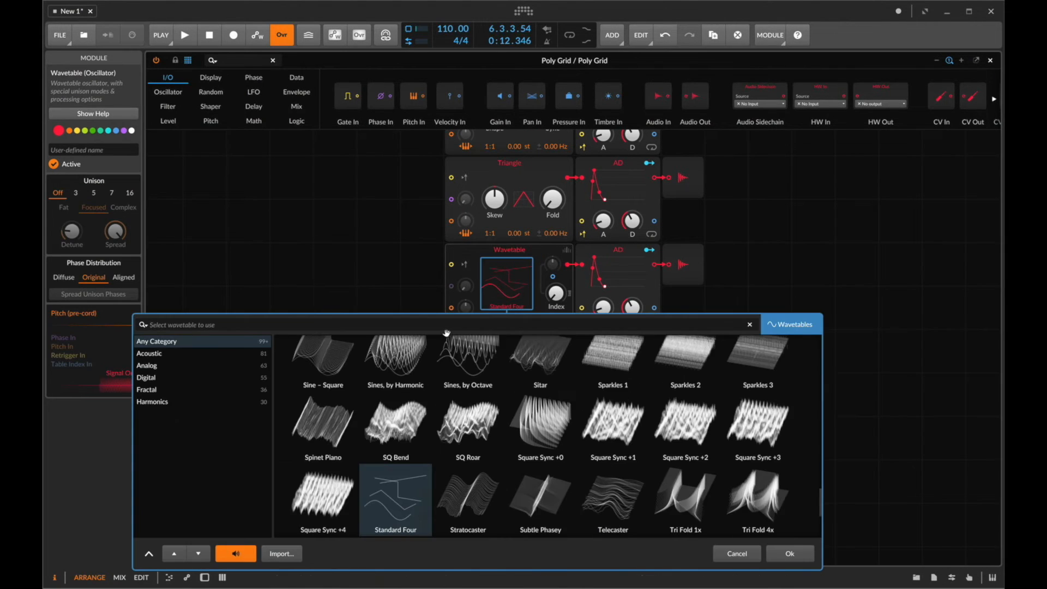
click(476, 377)
double_click(476, 377)
click(518, 351)
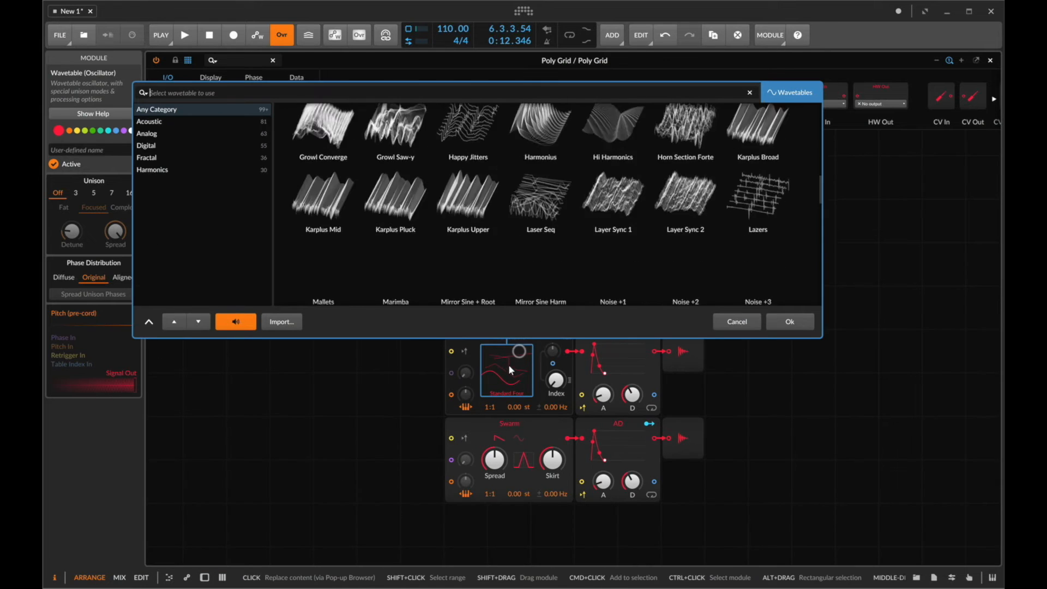
scroll(599, 255, down, 3)
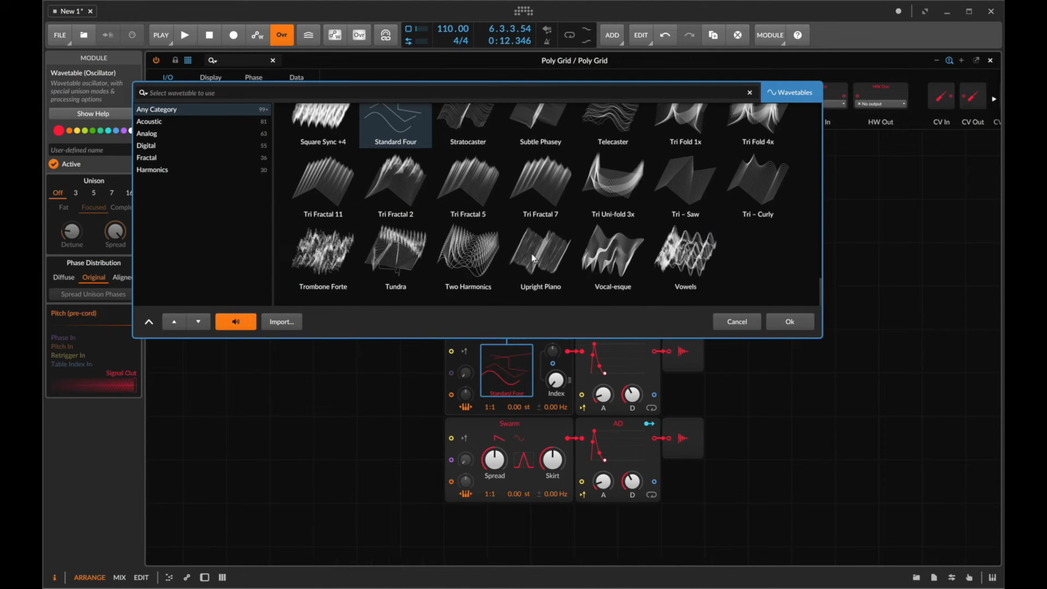
double_click(381, 248)
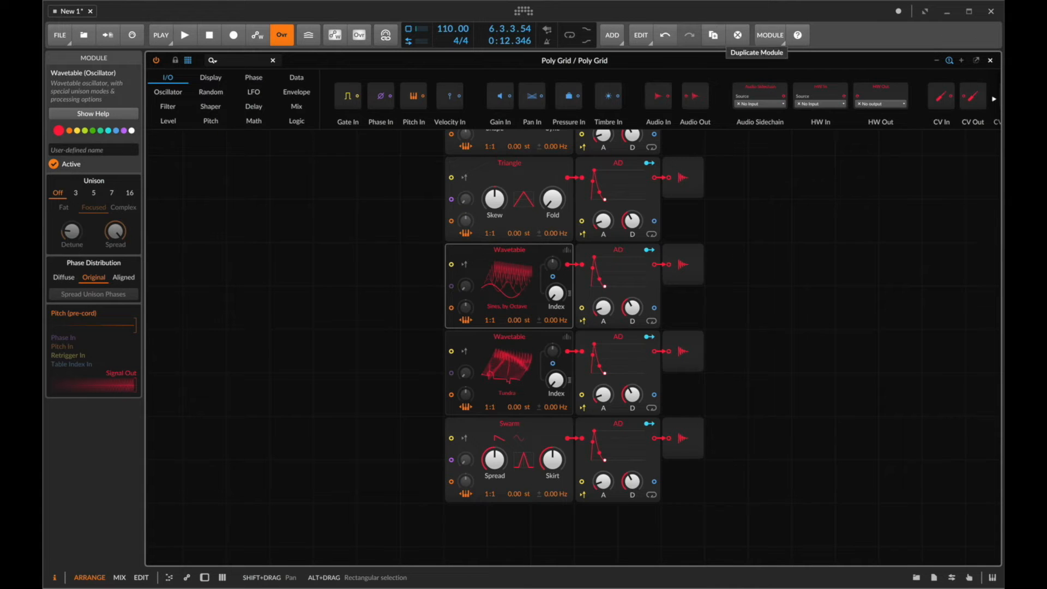
Add a Pitch In module in the empty area before the stack of seven voices.
scroll(628, 256, down, 5)
click(695, 295)
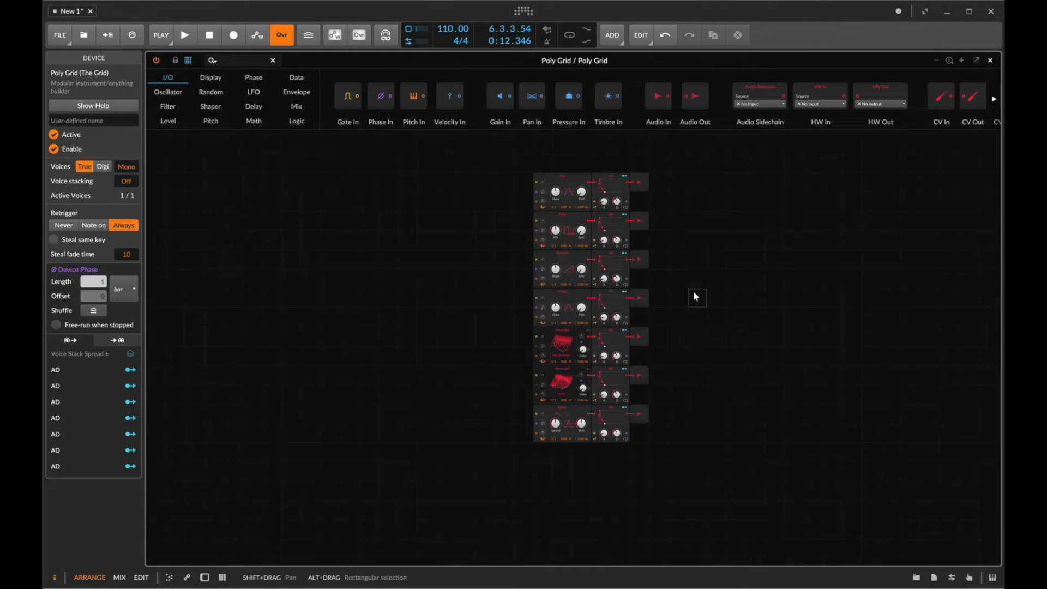
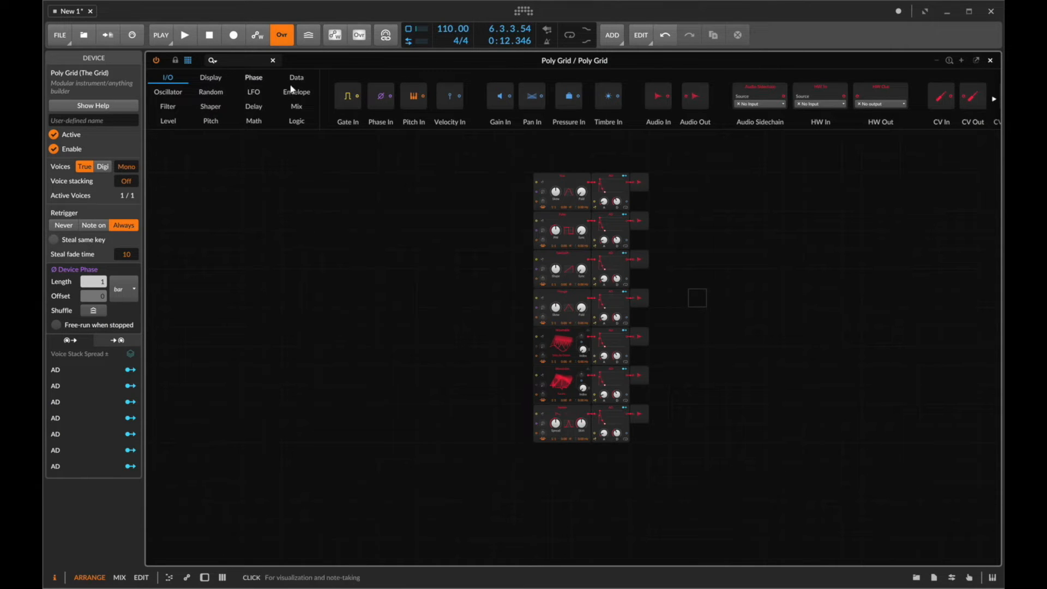
drag(412, 97, 355, 254)
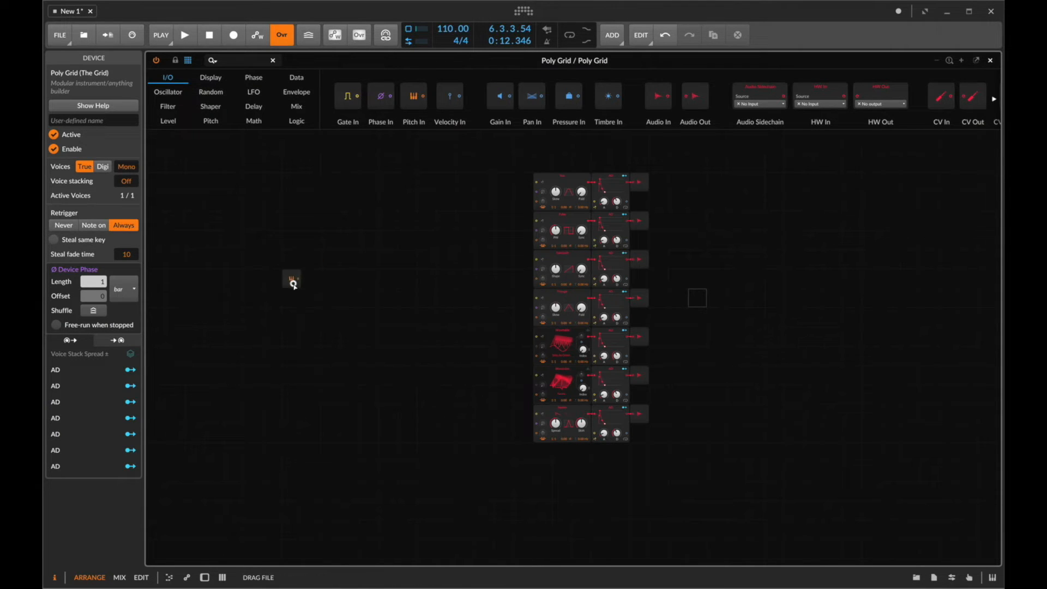
drag(293, 284, 342, 277)
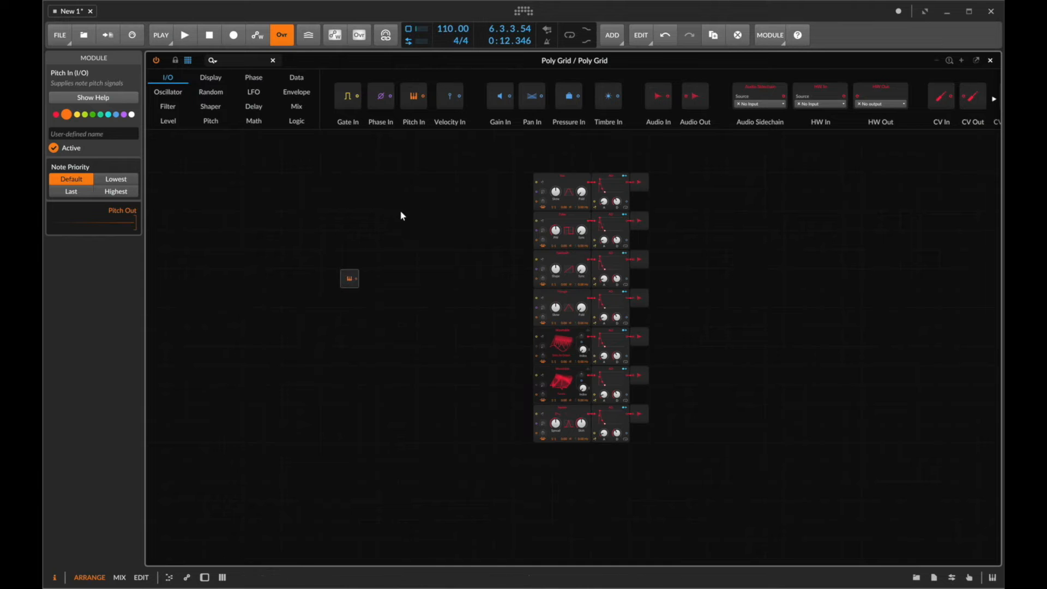
Search the modules for pitch and place a Pitch module beside each of the first two voices.
click(240, 61)
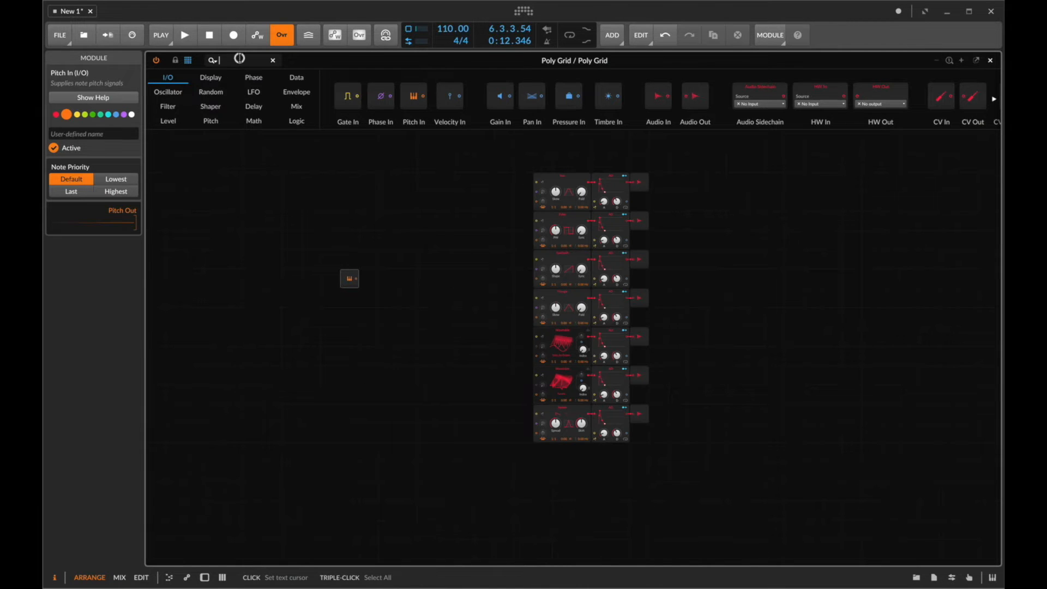
text(pitch)
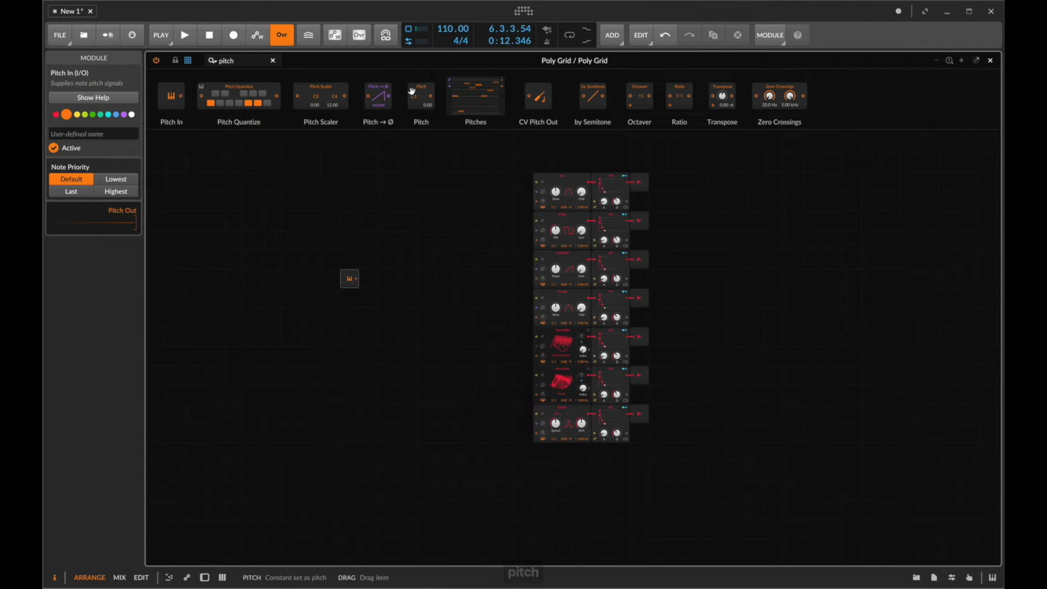
drag(421, 97, 458, 222)
right_click(457, 222)
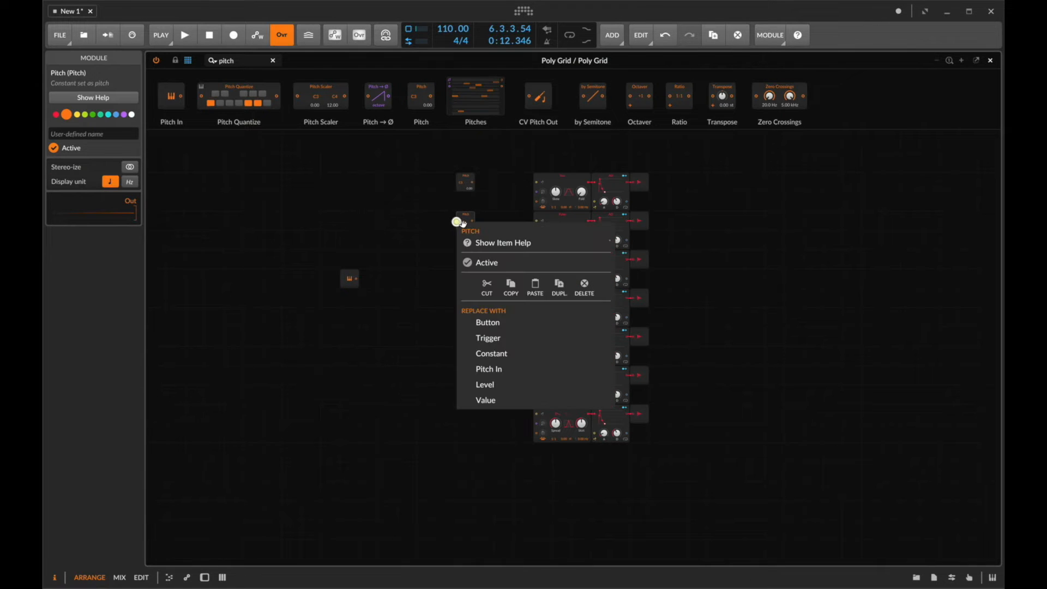
click(418, 220)
Set the second Pitch module to D3 and add a copy set to E3 beside the Sawtooth voice.
scroll(447, 230, up, 8)
scroll(447, 229, up, 9)
scroll(447, 230, left, 7)
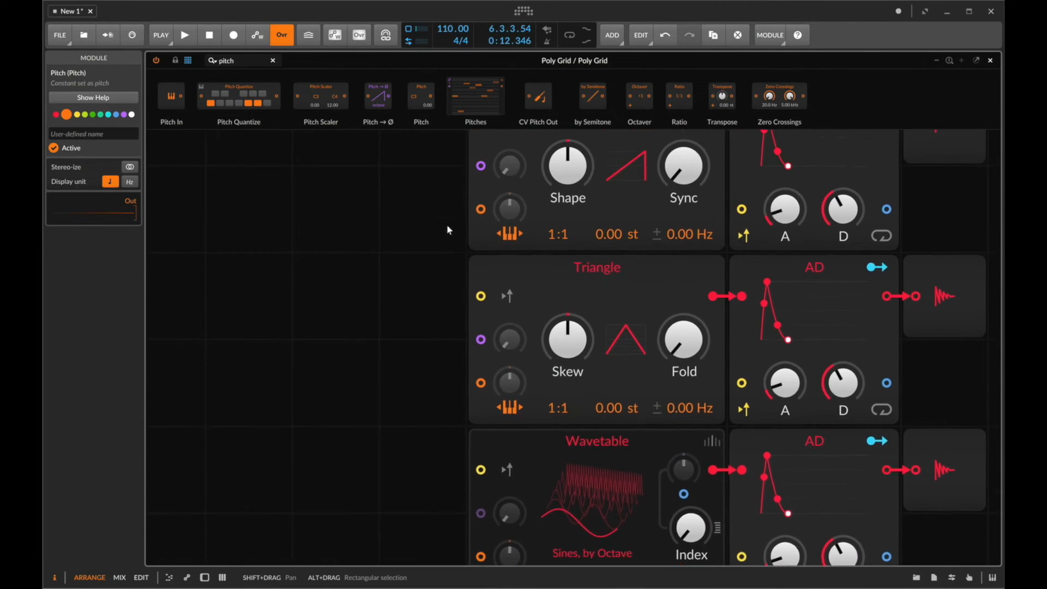
drag(444, 269, 470, 408)
drag(445, 444, 444, 435)
scroll(446, 445, down, 1)
scroll(443, 434, down, 3)
Copy the Pitch module beside the Triangle, two Wavetable and Swarm voices, setting the copies to F3, G3, A3 and B3.
drag(469, 321, 467, 496)
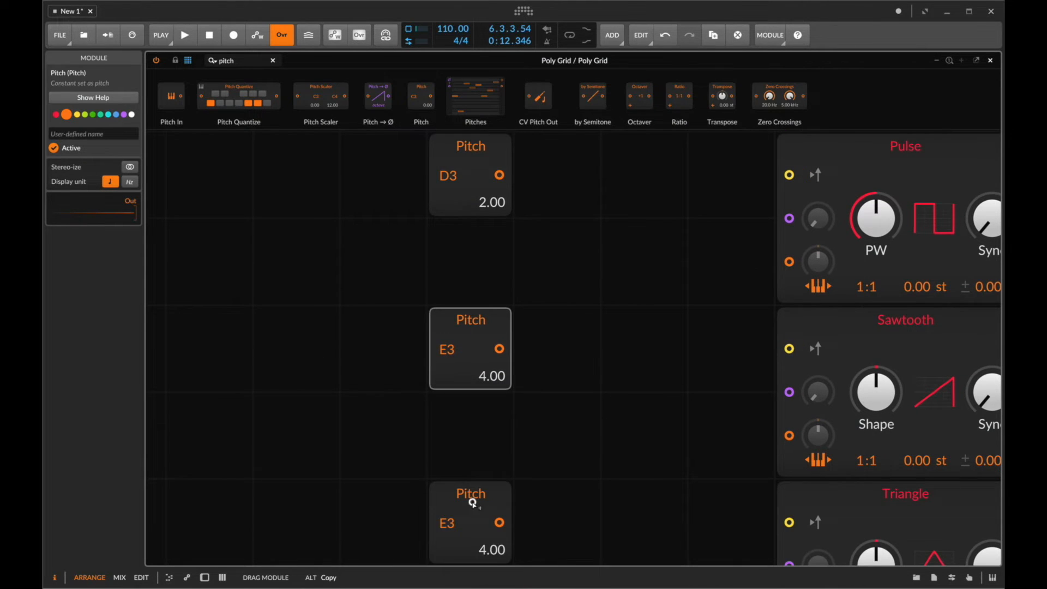
scroll(453, 455, down, 3)
drag(452, 455, 452, 530)
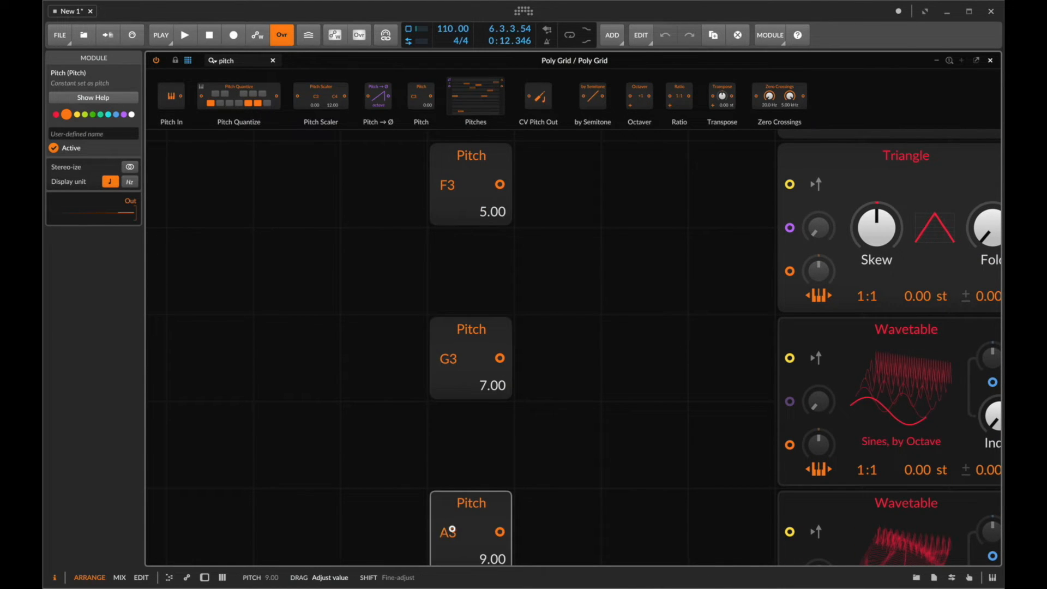
scroll(476, 309, down, 3)
drag(469, 358, 468, 526)
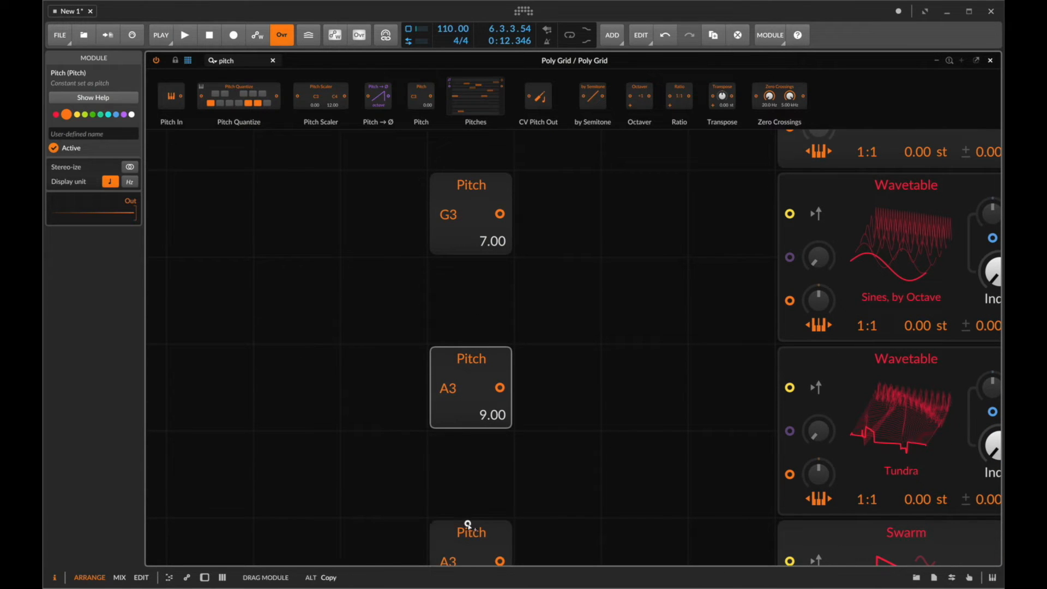
drag(449, 568, 448, 560)
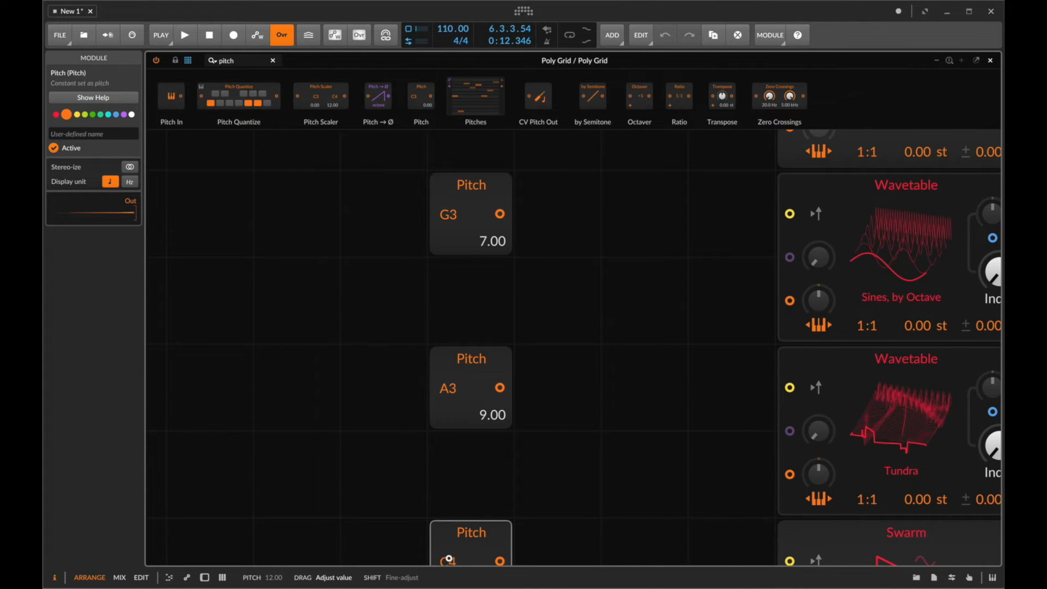
scroll(472, 473, down, 4)
Duplicate the Swarm voice row together with its Pitch module and set the duplicate Pitch to C4.
key(ctrl+minus)
key(ctrl+minus)
key(ctrl+plus)
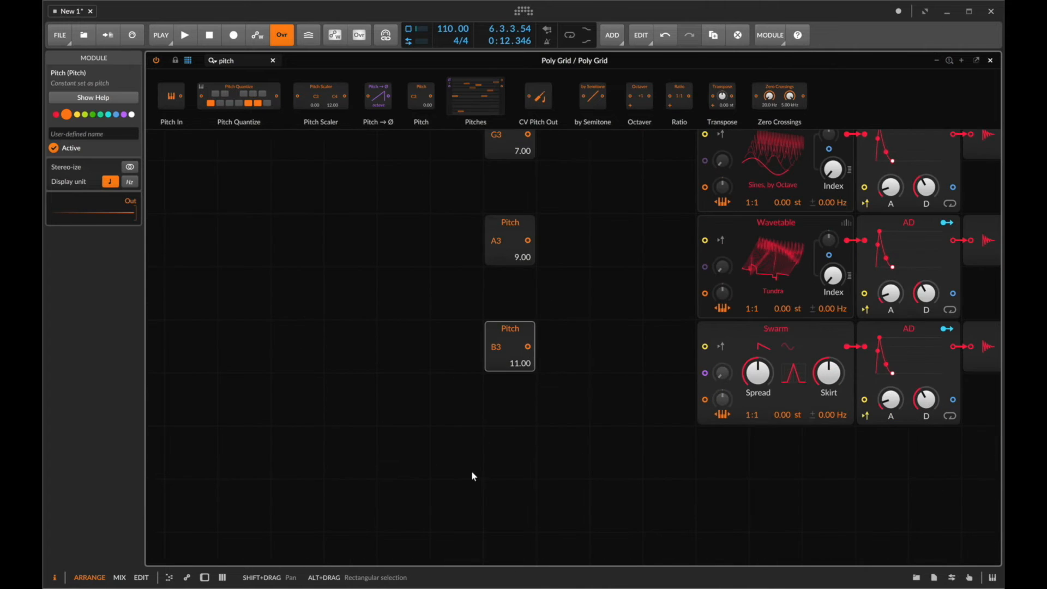
drag(447, 344, 999, 393)
key(super+d)
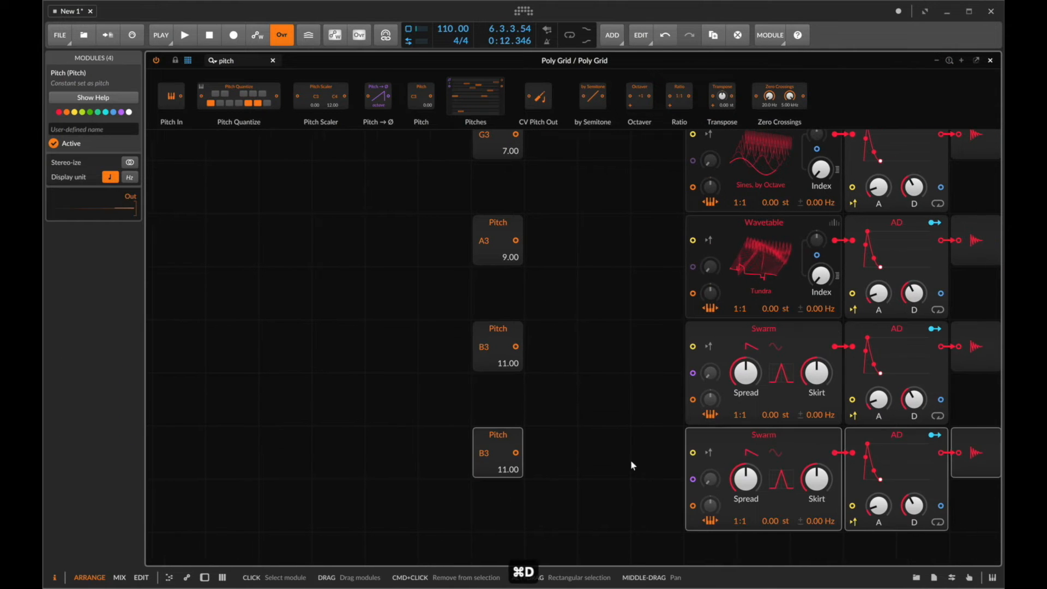
click(544, 459)
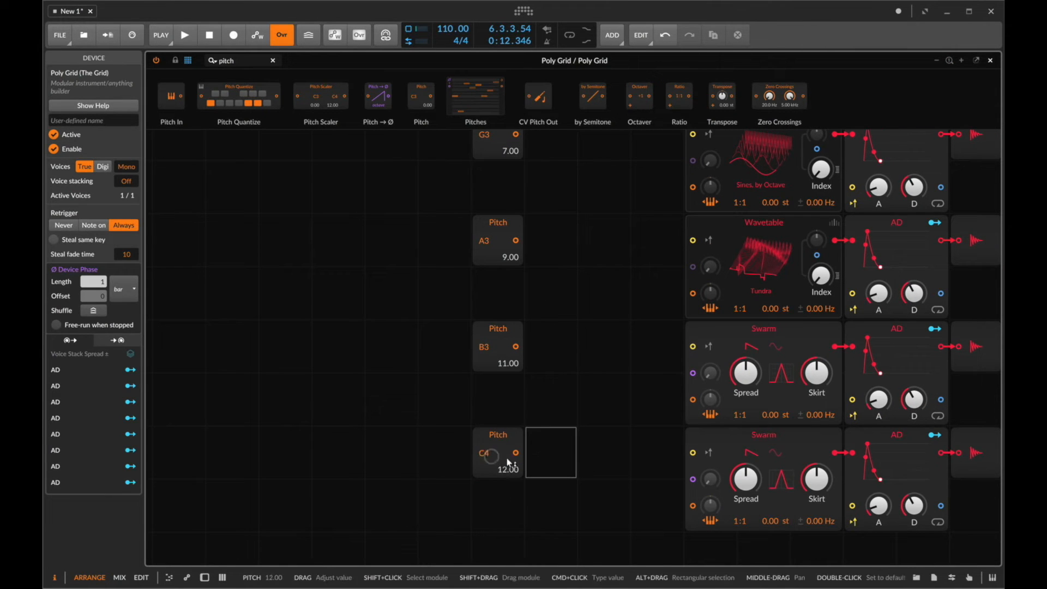
Replace the duplicated Swarm oscillator with a Wavetable oscillator and load the Clavinet wavetable.
scroll(654, 436, right, 3)
click(617, 435)
right_click(616, 434)
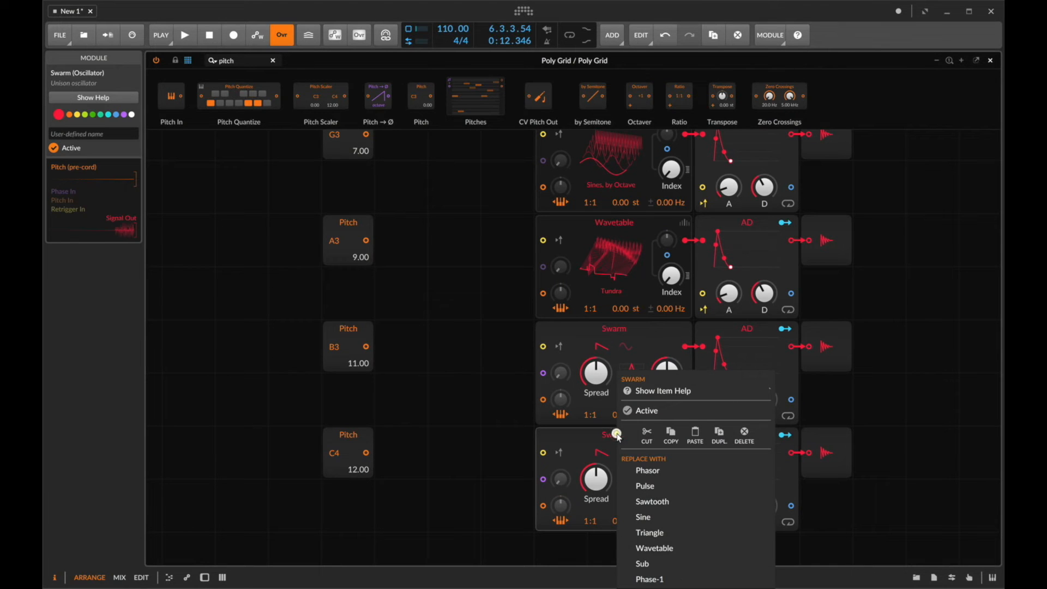
click(672, 547)
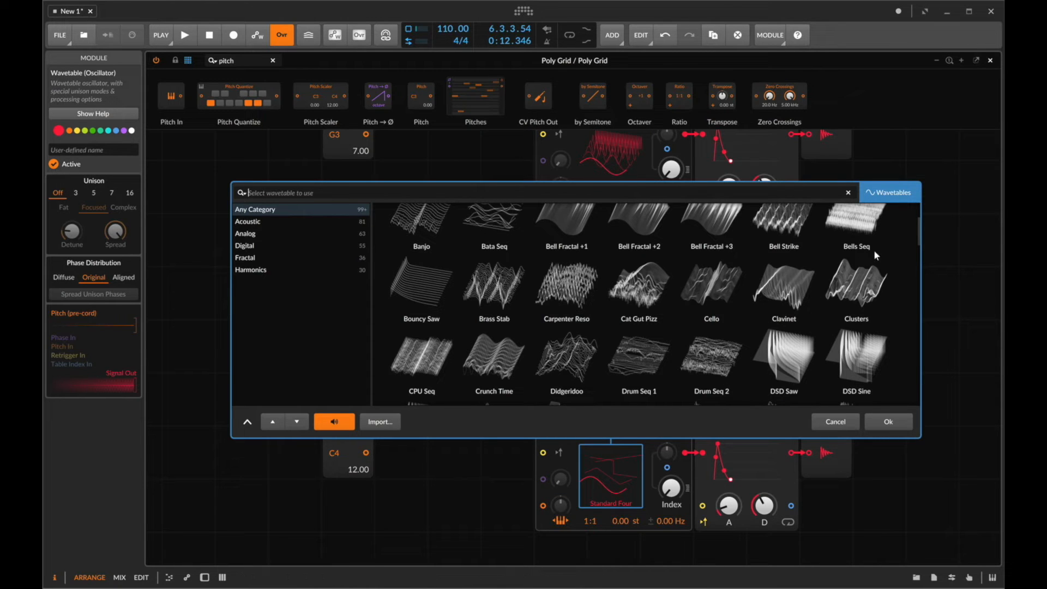
double_click(786, 278)
Search the modules for eq and place an equals (=) comparator beside the C3 Pitch module.
scroll(647, 277, up, 3)
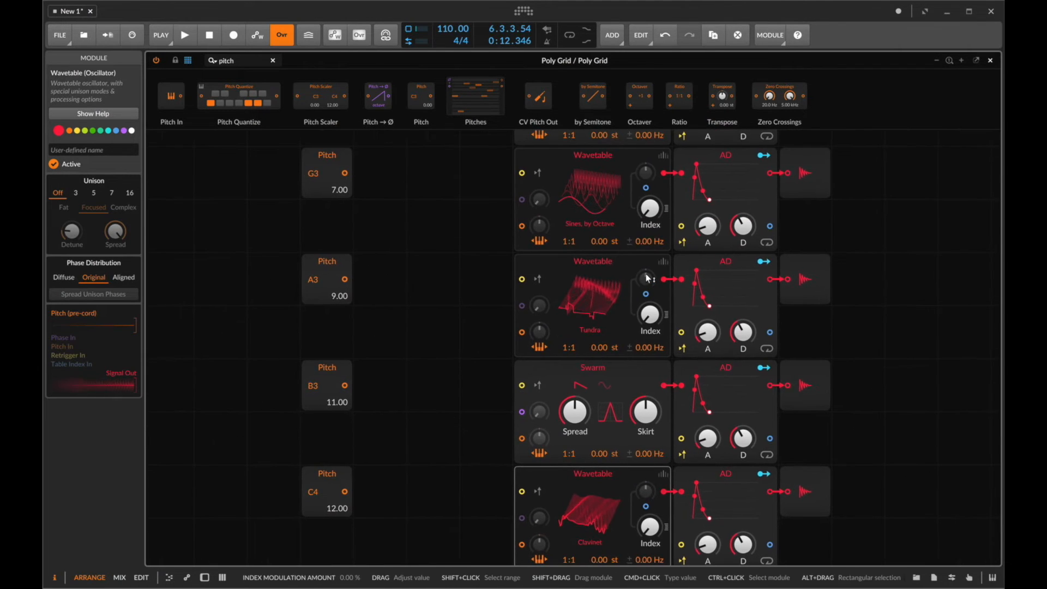
scroll(647, 277, down, 5)
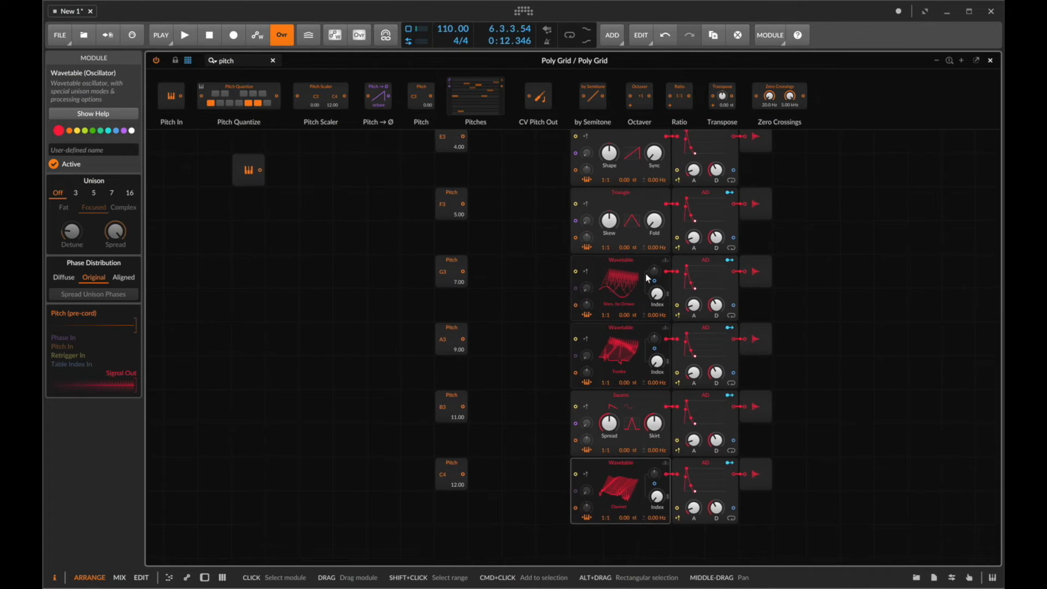
scroll(424, 276, left, 2)
scroll(424, 276, up, 2)
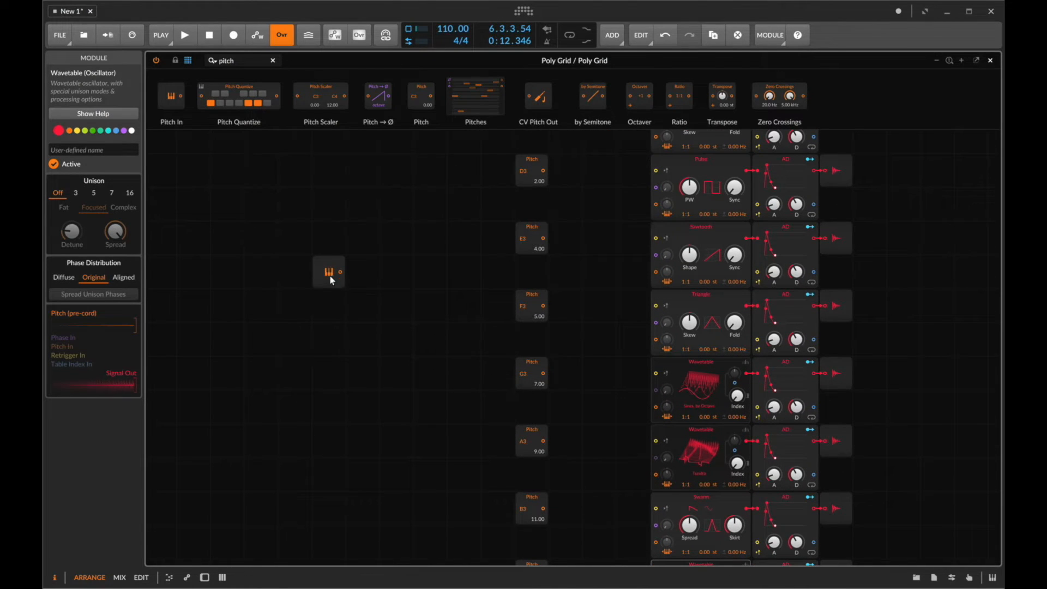
scroll(545, 166, up, 5)
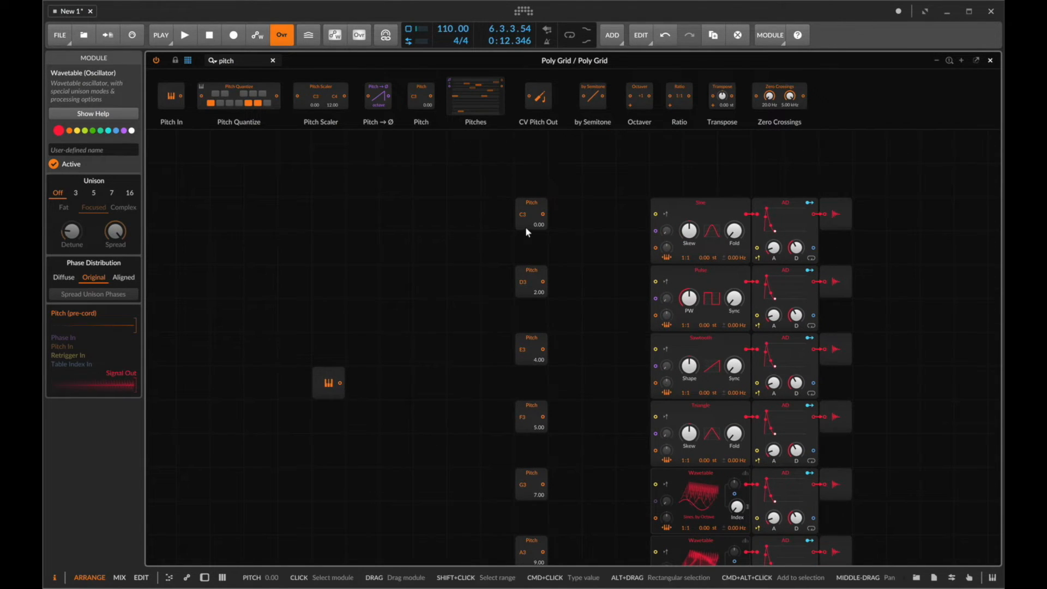
key(ctrl+a)
text(eq)
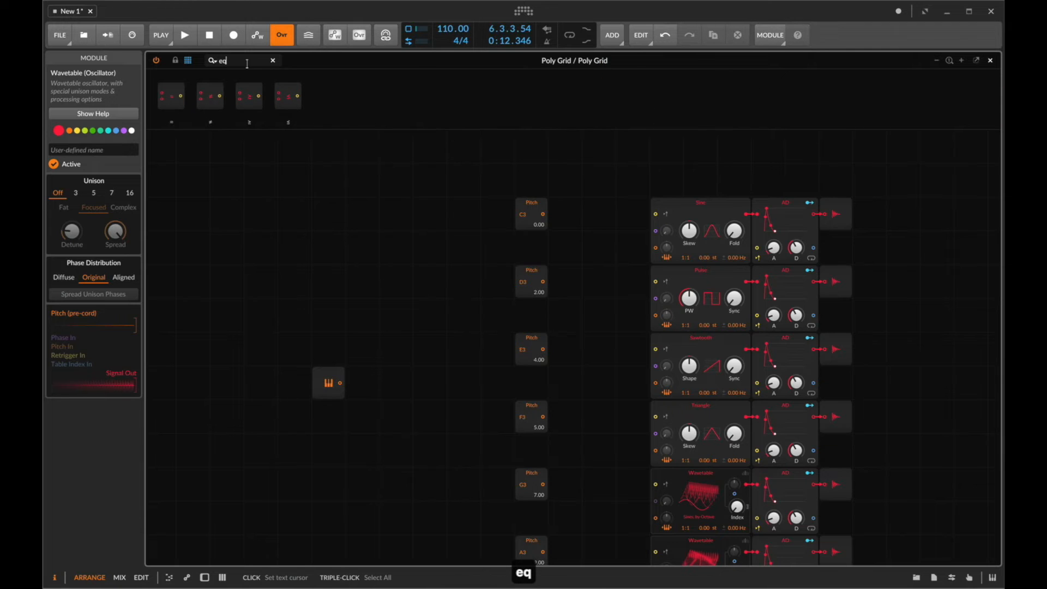
drag(168, 94, 565, 212)
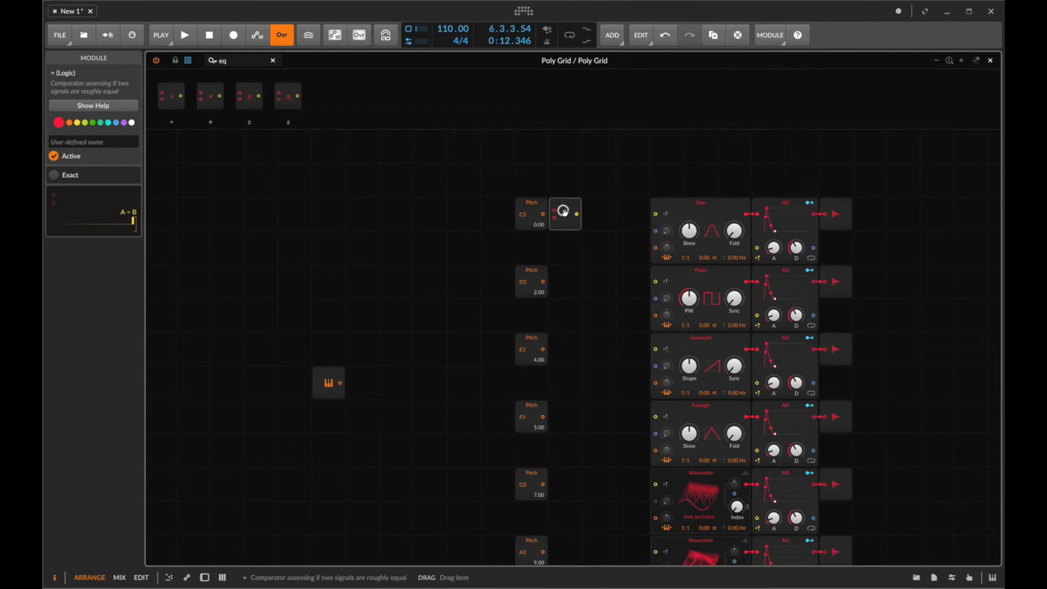
Paste copies of the equals comparator beside the D3, E3, F3, G3 and A3 Pitch modules.
key(super+v)
key(super+z)
key(super+v)
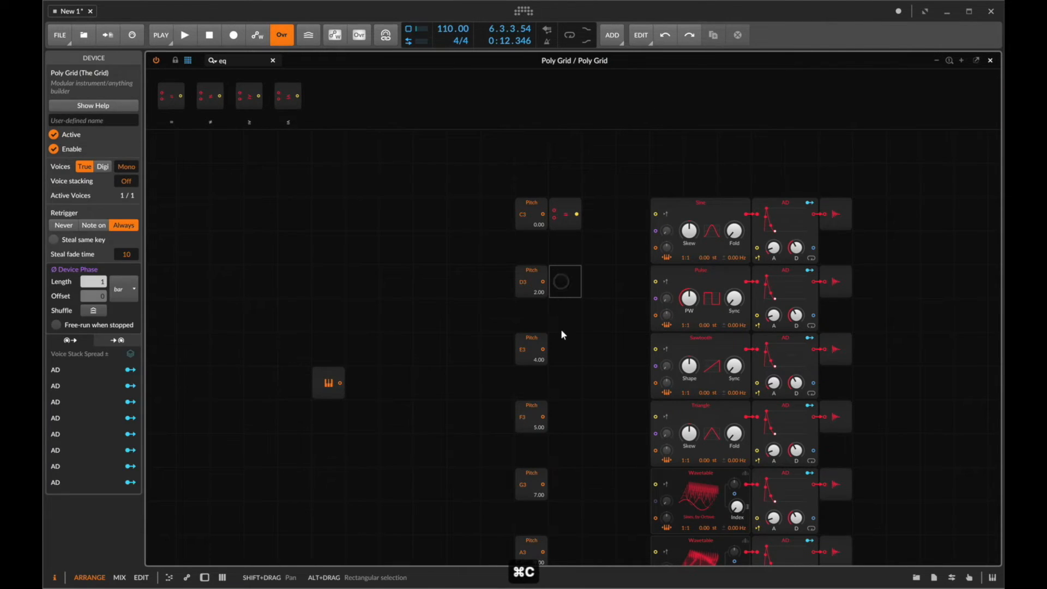
key(super+v)
key(super+v)
scroll(561, 417, down, 2)
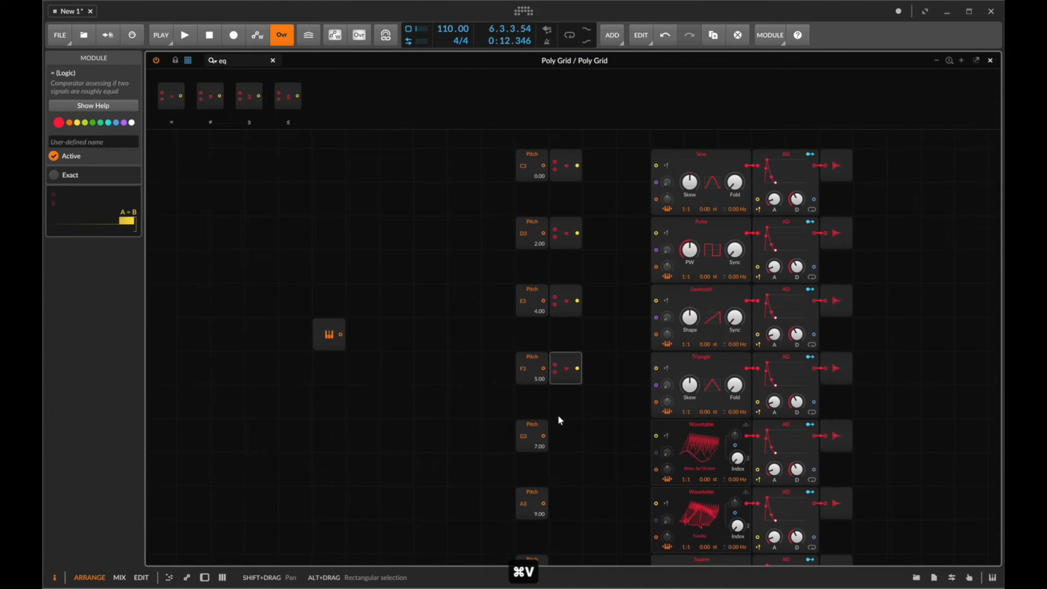
key(super+v)
click(562, 503)
key(super+v)
Paste copies of the equals comparator beside the B3 and C4 Pitch modules, undoing the misplaced one.
scroll(561, 491, down, 3)
click(561, 481)
key(super+v)
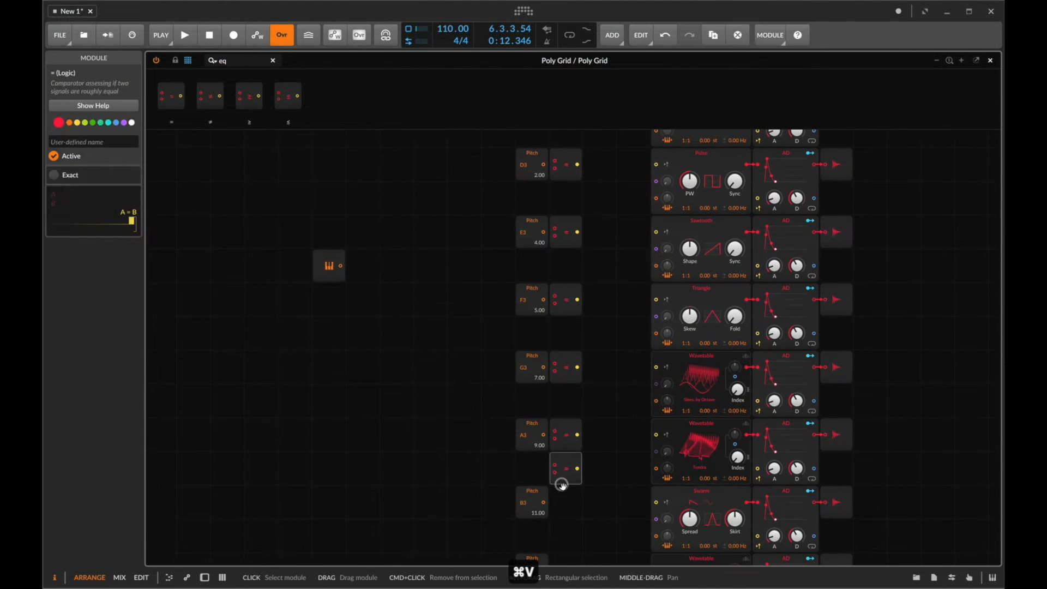
key(super+z)
click(560, 489)
key(super+v)
scroll(560, 491, down, 2)
click(563, 525)
key(super+v)
scroll(564, 527, up, 4)
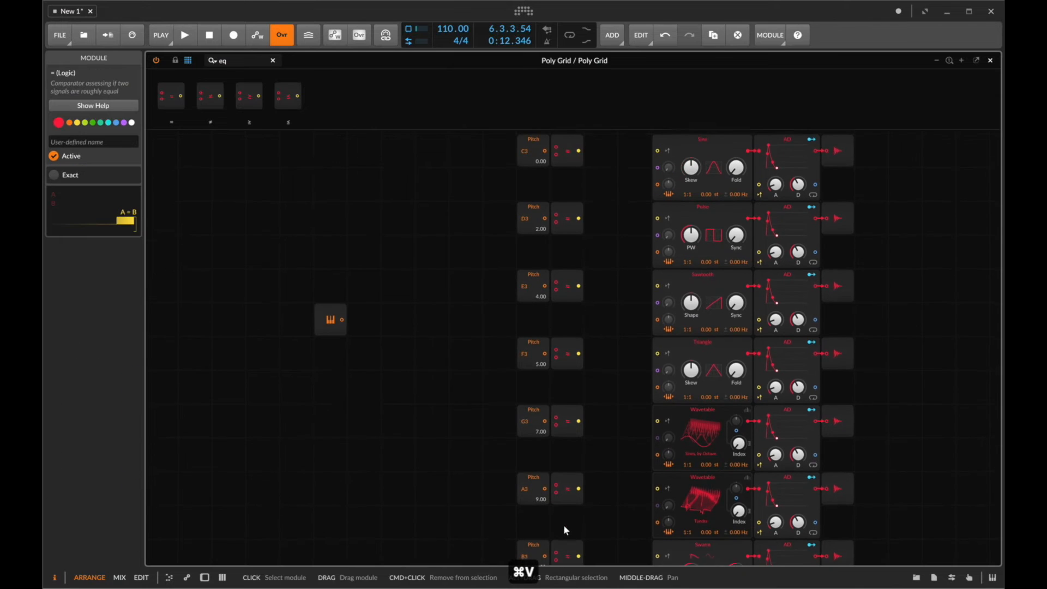
Wire Pitch In and the matching Pitch module into the two inputs of the C3, D3, E3 and F3 comparators.
scroll(374, 363, up, 1)
drag(342, 343, 552, 172)
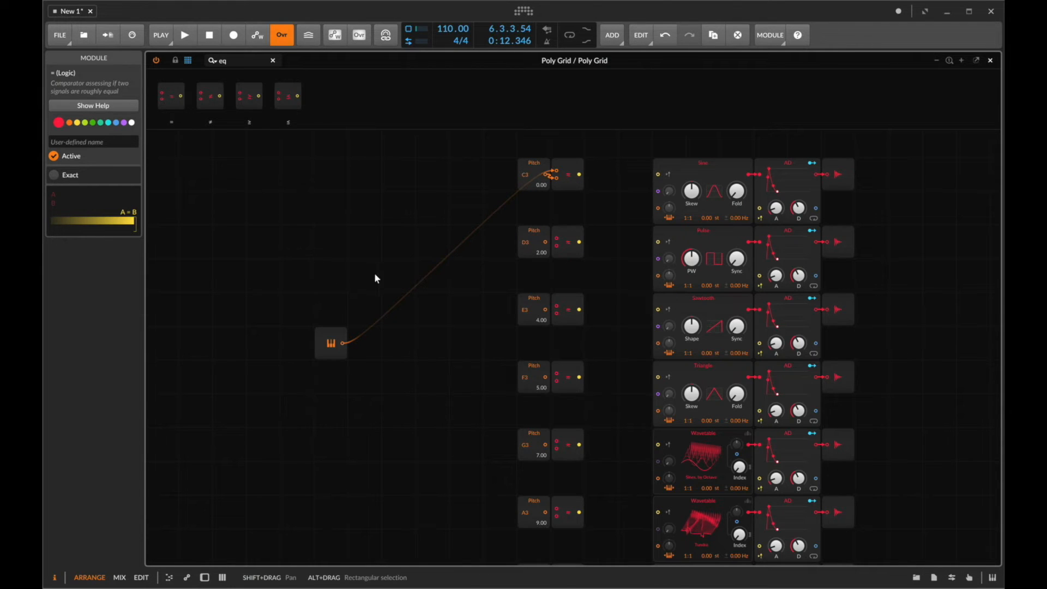
drag(339, 346, 556, 243)
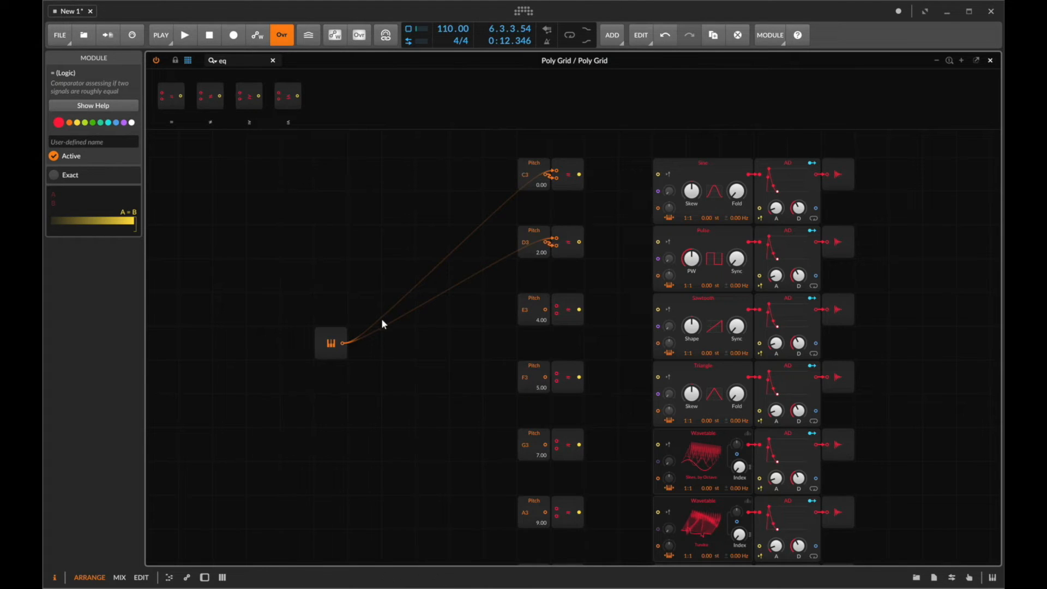
drag(519, 338, 555, 306)
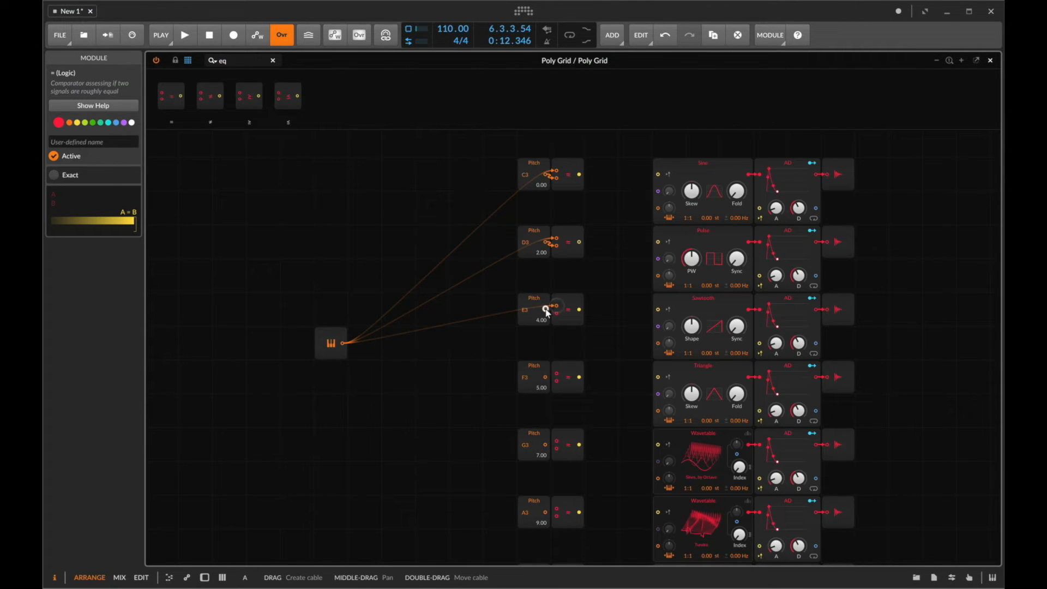
drag(358, 344, 556, 373)
Wire Pitch In and the matching Pitch module into the two inputs of the G3, A3, B3 and C4 comparators.
scroll(359, 316, down, 2)
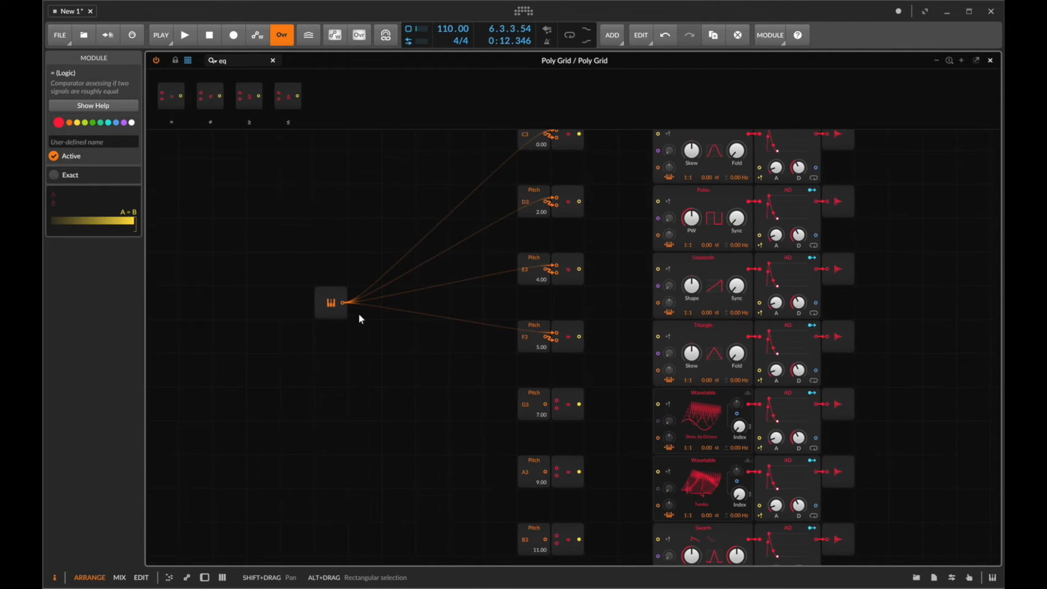
drag(474, 363, 557, 400)
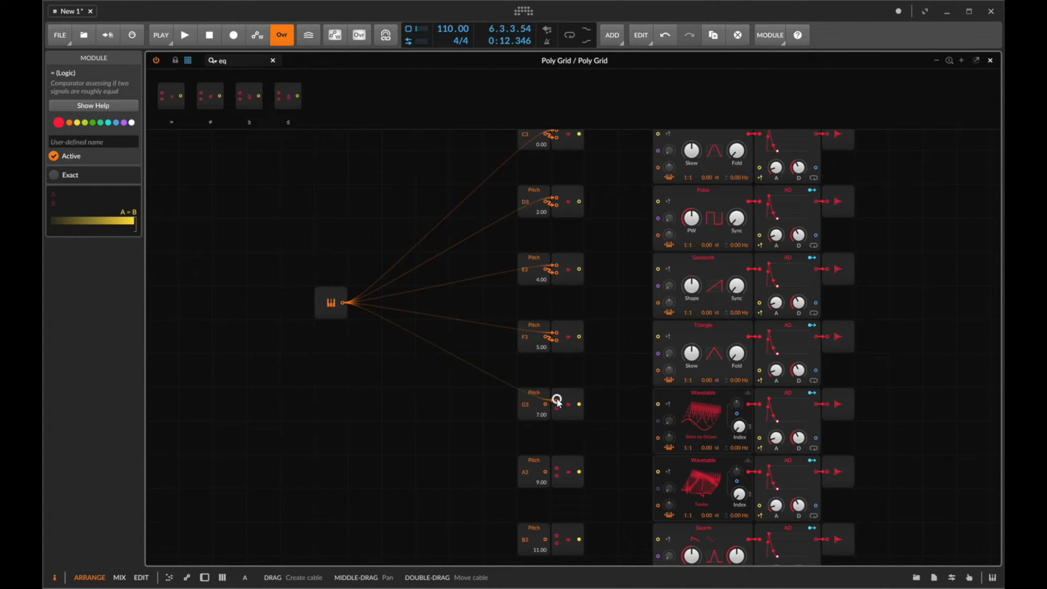
scroll(338, 234, down, 4)
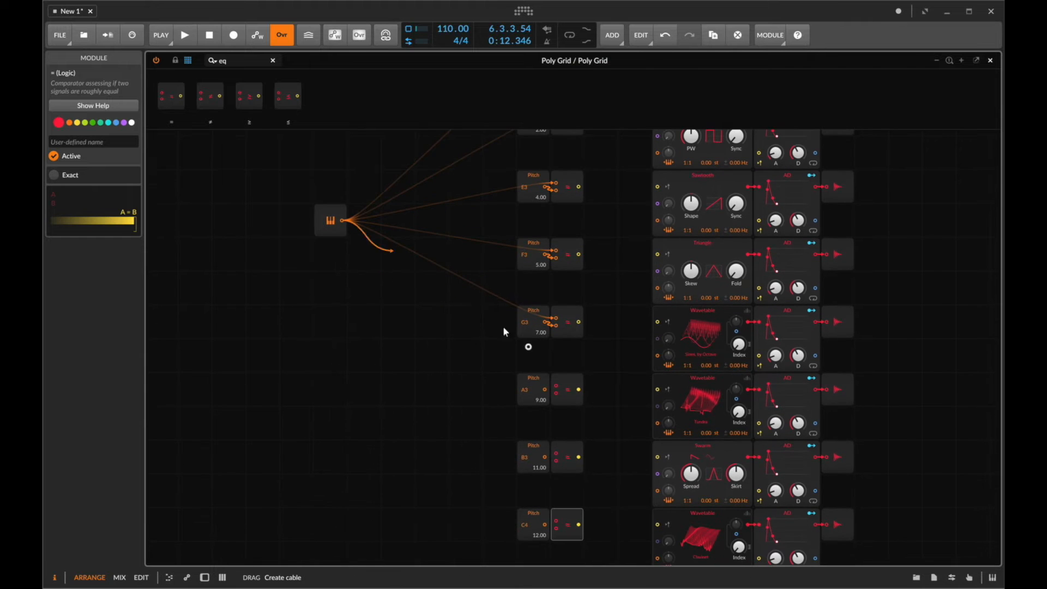
drag(504, 330, 555, 396)
drag(342, 221, 548, 461)
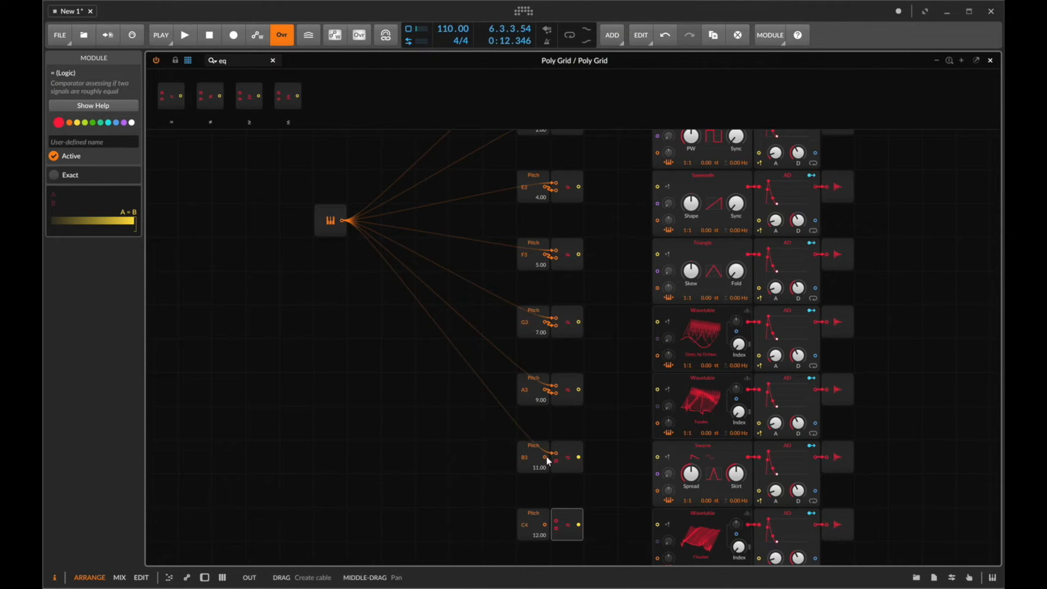
scroll(552, 464, down, 2)
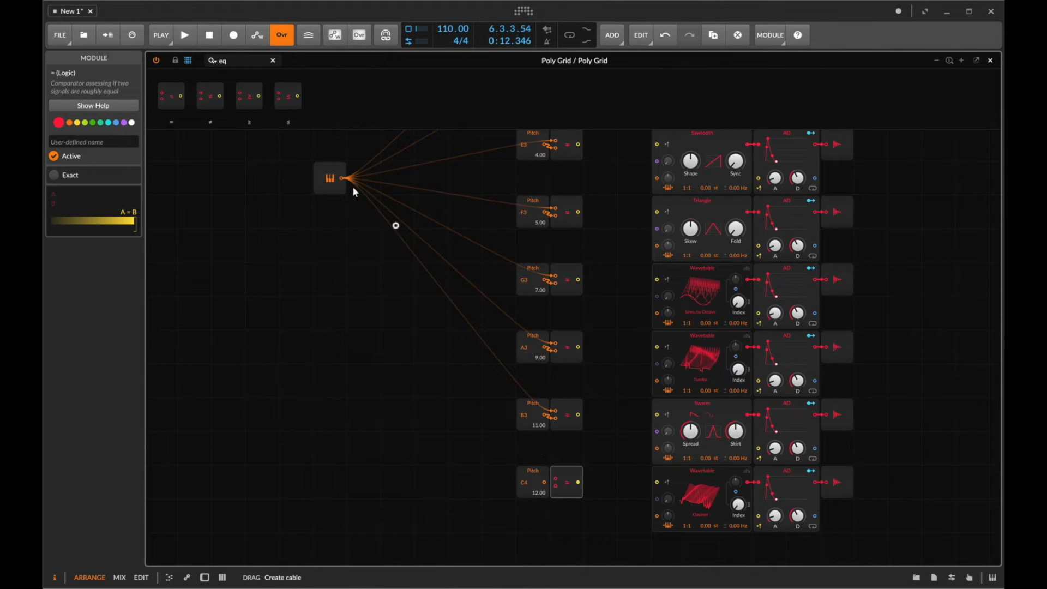
drag(354, 189, 547, 487)
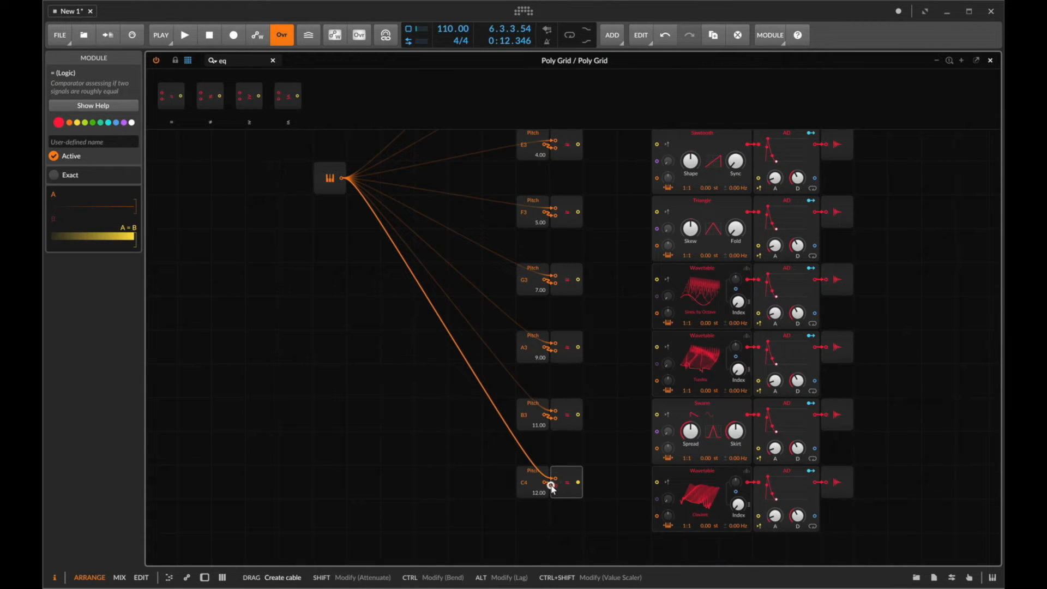
Create a one-bar clip at position 1.1.1 on the armed Poly Grid track and open it for note editing.
scroll(557, 387, up, 4)
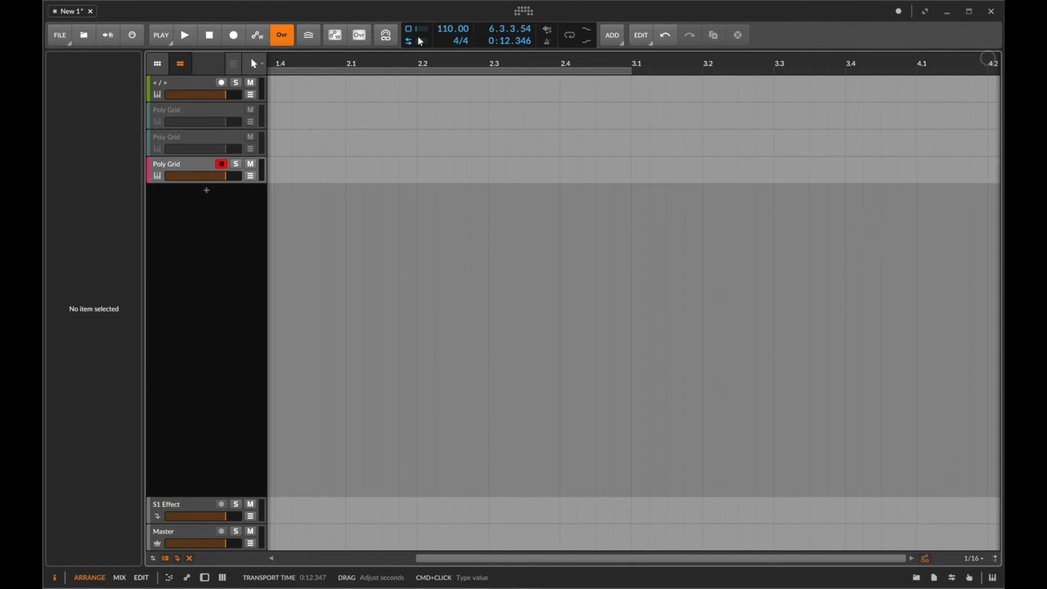
click(303, 168)
double_click(334, 168)
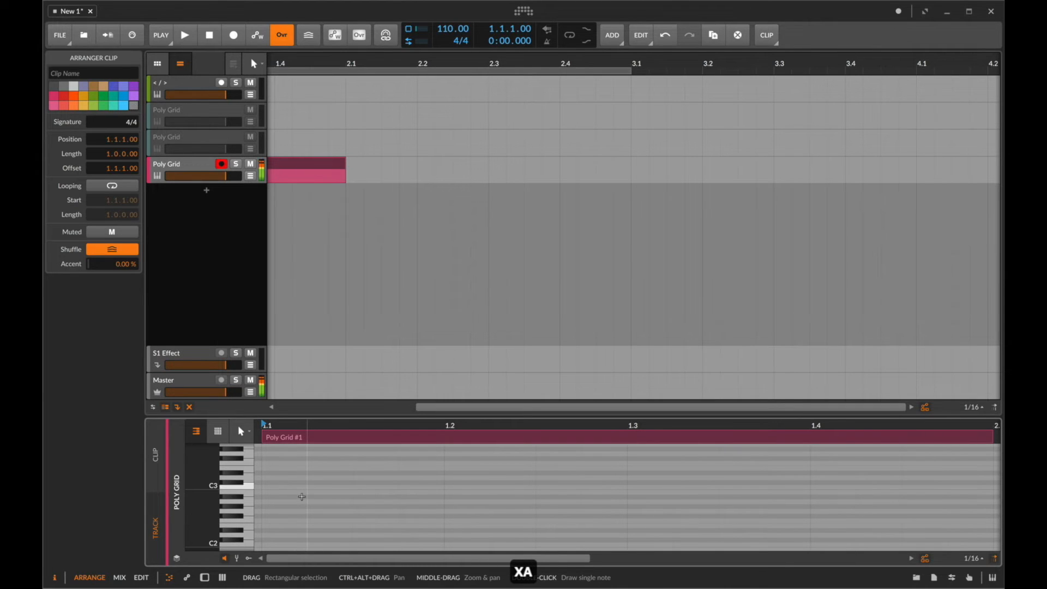
Open the track's Poly Grid editor again and hide the device chain so the patch fills the workspace.
double_click(167, 163)
click(289, 496)
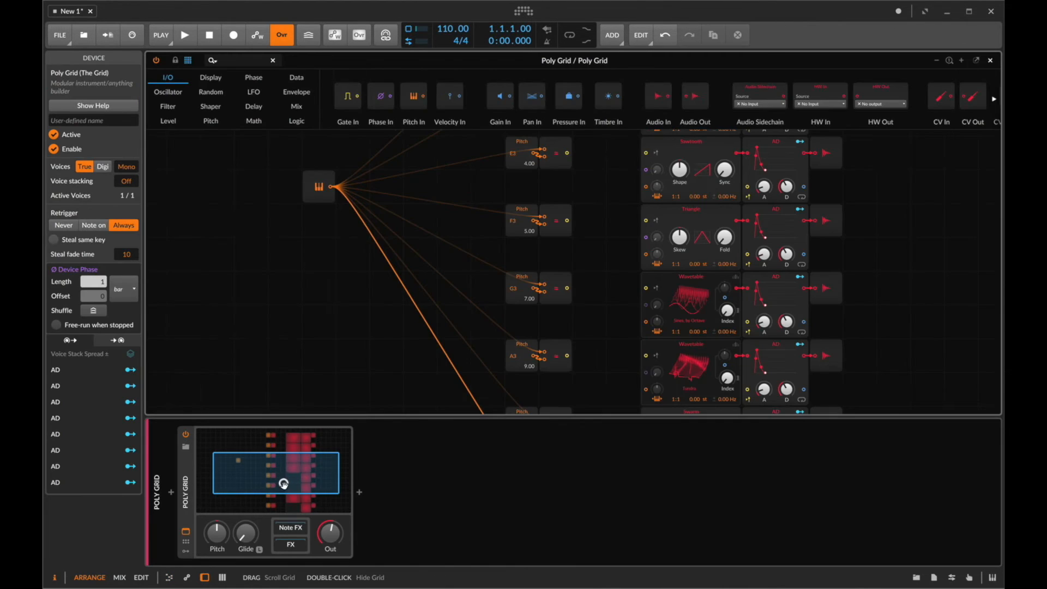
key(d)
key(d)
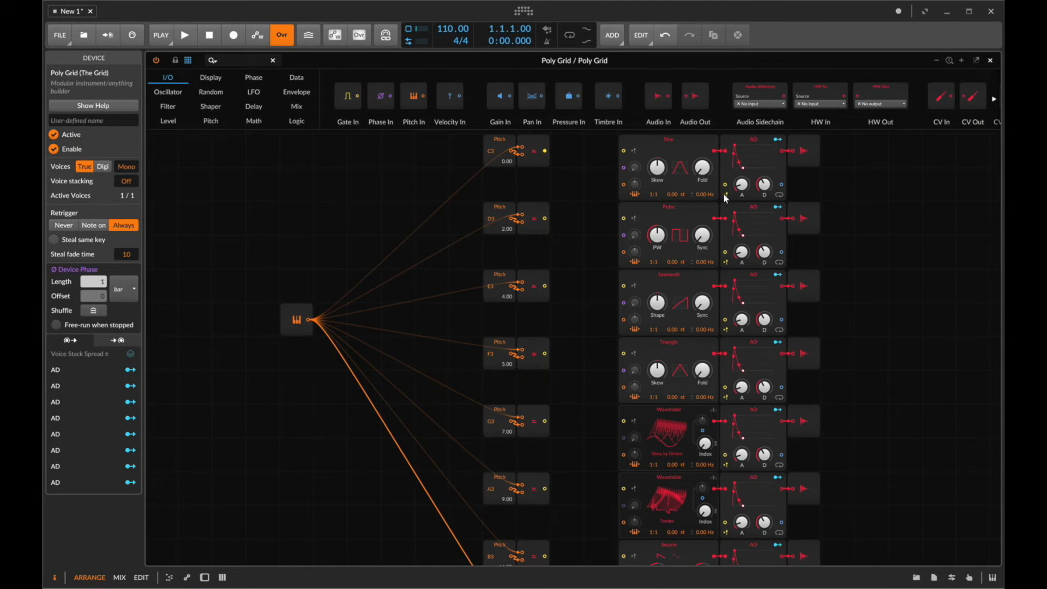
Turn off Trigger on Notes for the AD envelopes of all eight voices.
click(724, 194)
click(724, 263)
click(725, 329)
click(725, 397)
scroll(731, 388, down, 2)
click(724, 418)
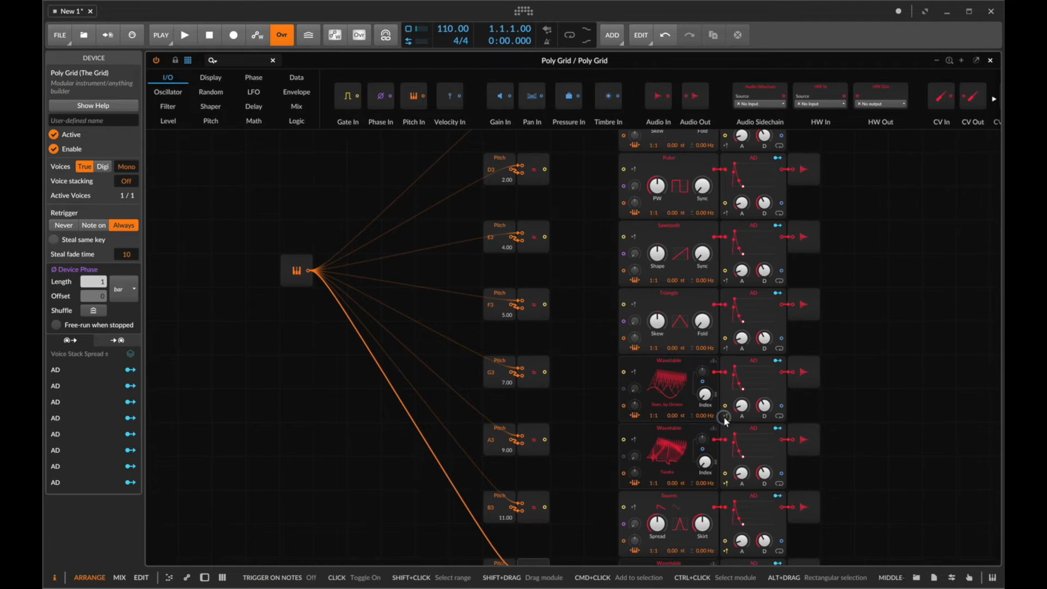
scroll(727, 404, down, 2)
click(726, 439)
scroll(728, 439, down, 2)
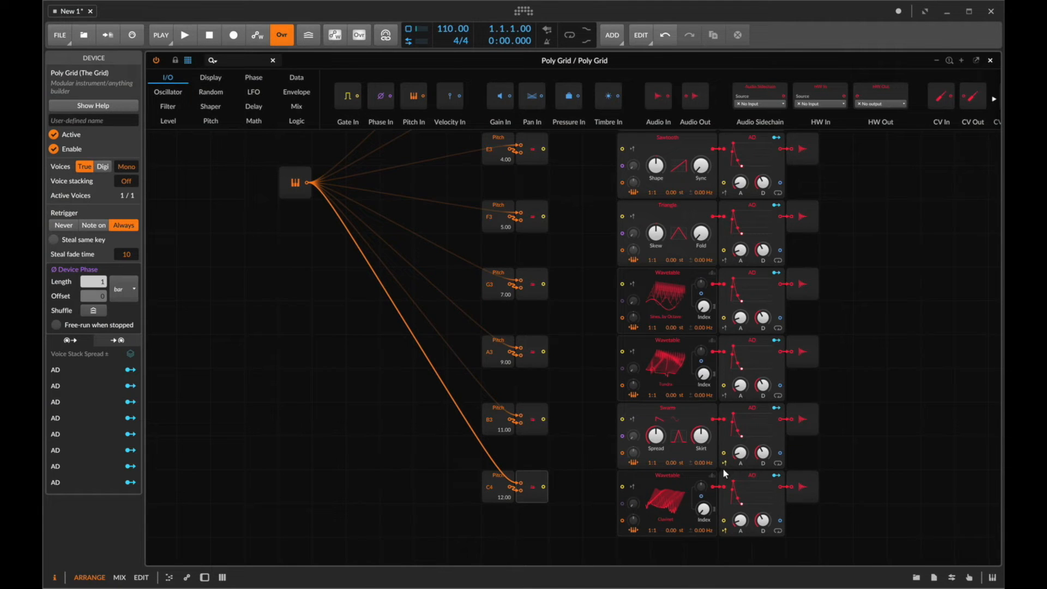
click(726, 532)
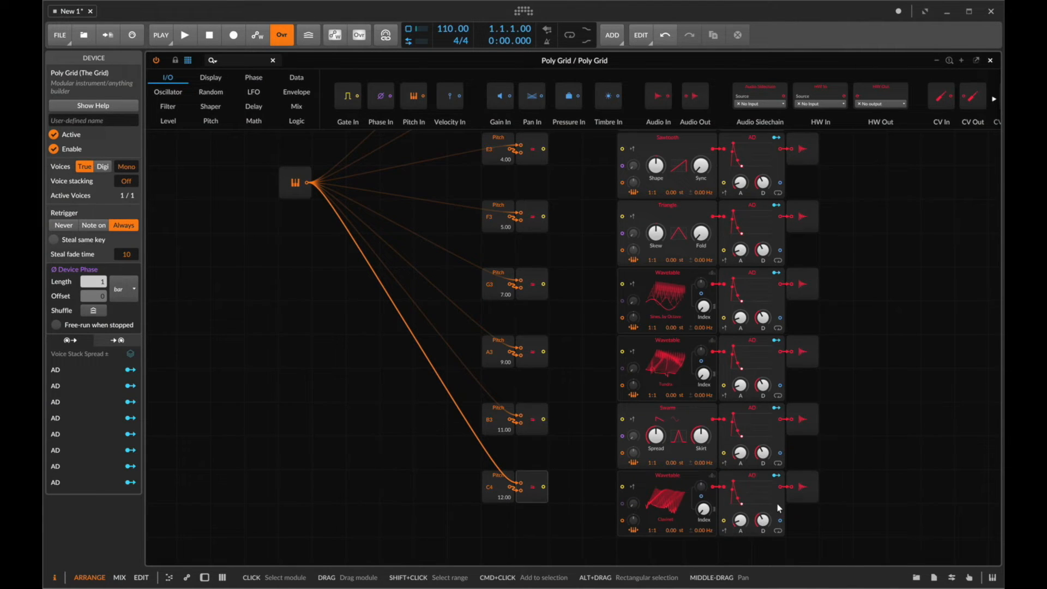
Play test notes such as C3, D3 and E3 and check which comparator outputs respond to the incoming pitch.
key(a)
key(a)
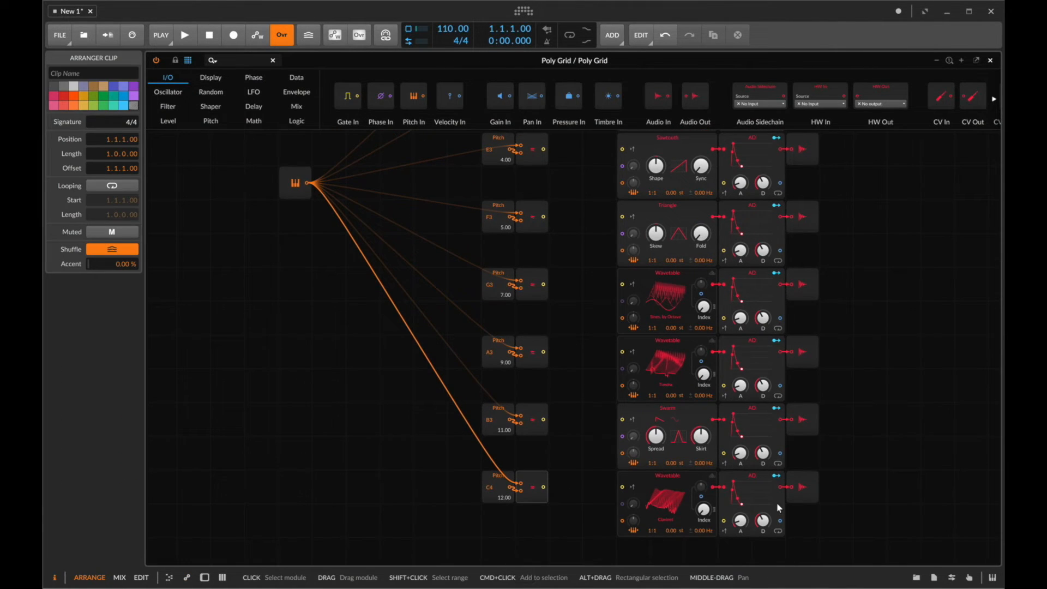
key(a)
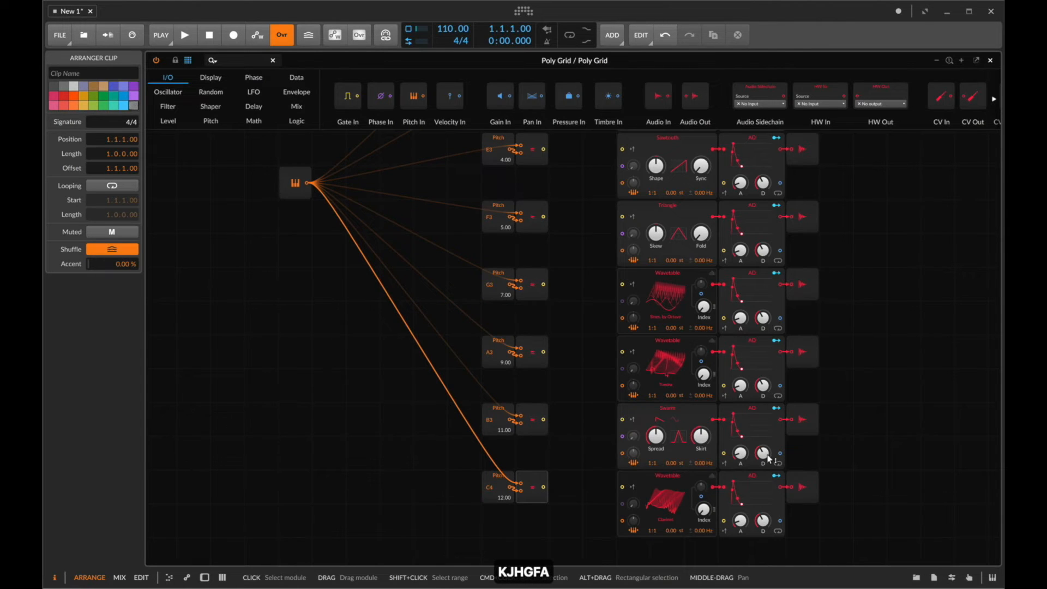
scroll(757, 401, up, 5)
key(a)
scroll(756, 401, up, 2)
key(s)
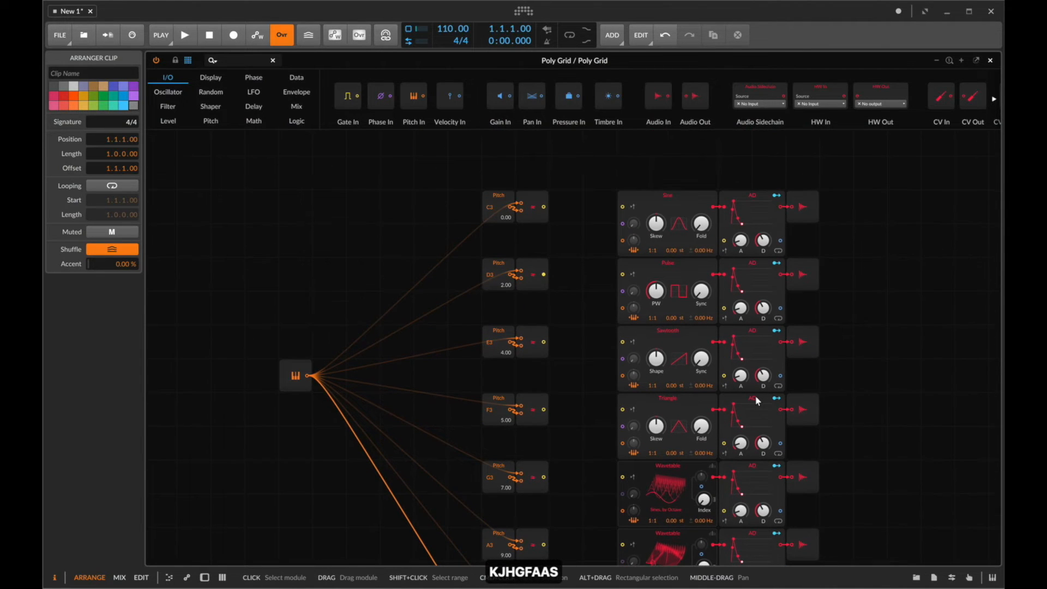
key(a)
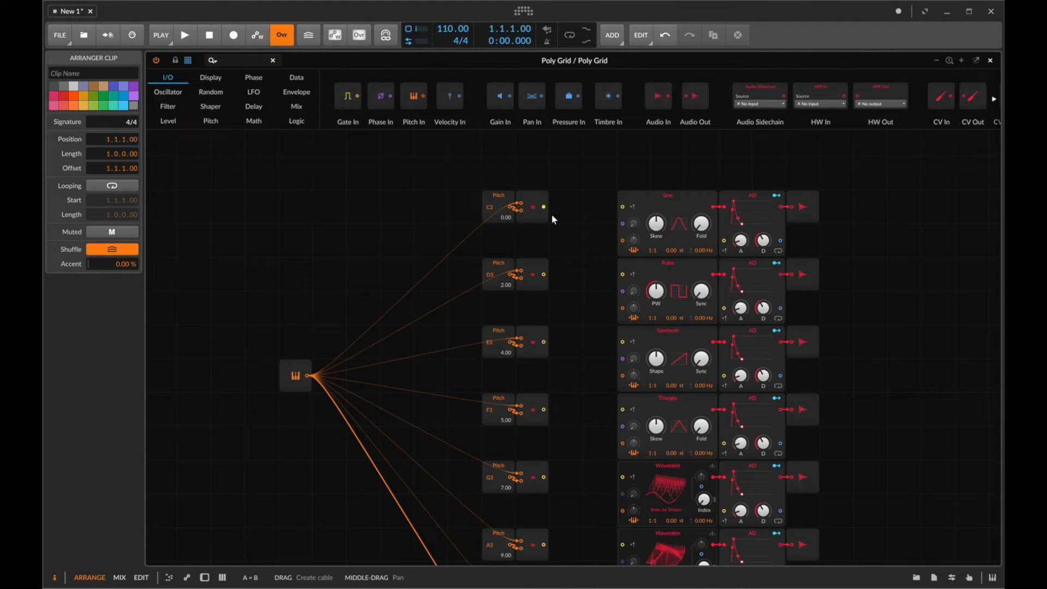
key(a)
key(d)
Wire the C3, D3, E3 and F3 comparator outputs to the trigger inputs of the Sine, Pulse, Sawtooth and Triangle voices' AD envelopes.
drag(545, 209, 723, 240)
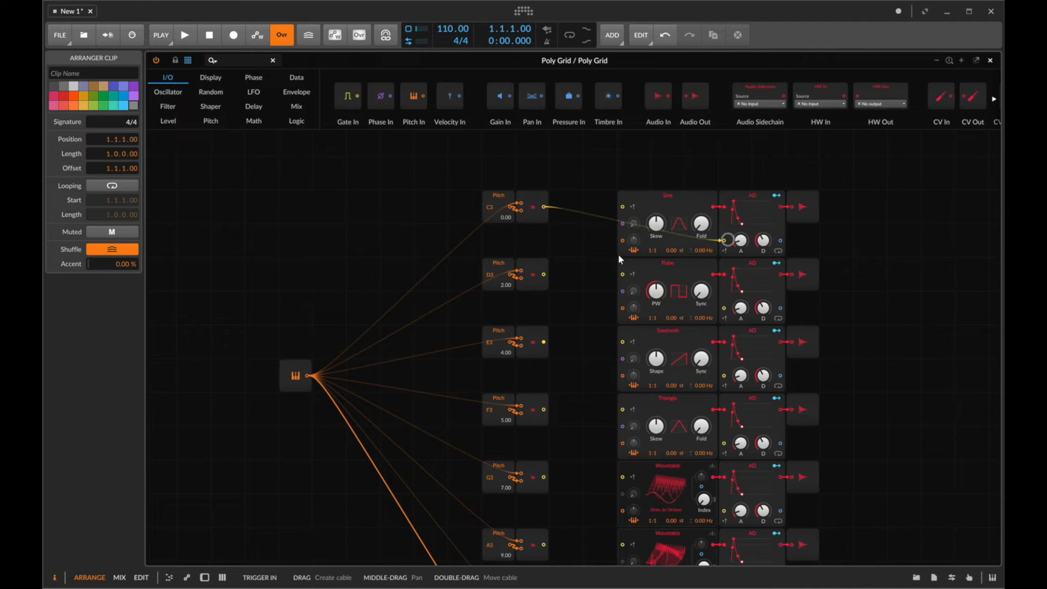
drag(704, 304, 723, 308)
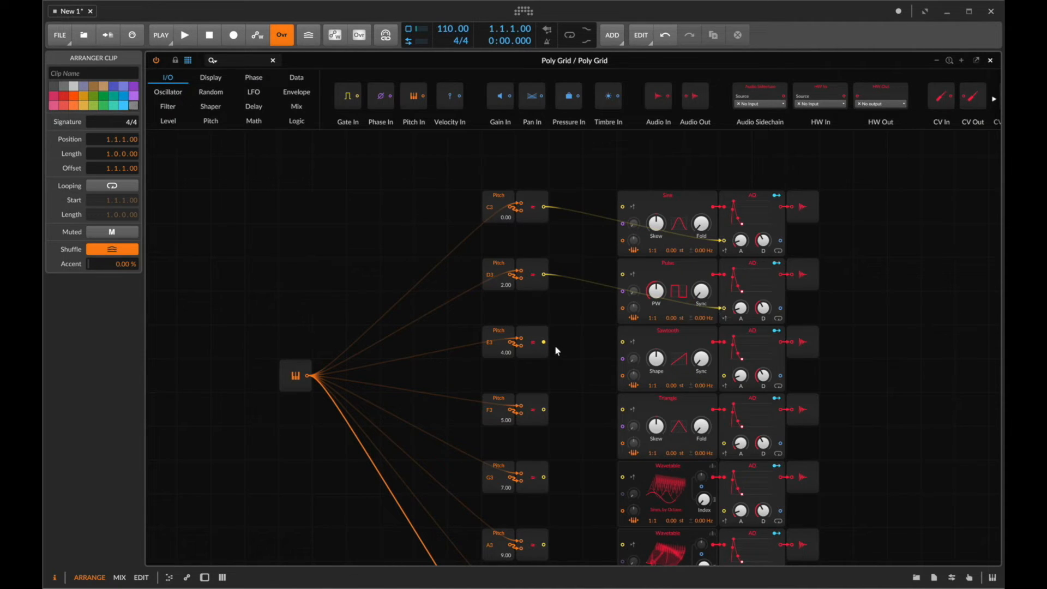
drag(544, 342, 725, 377)
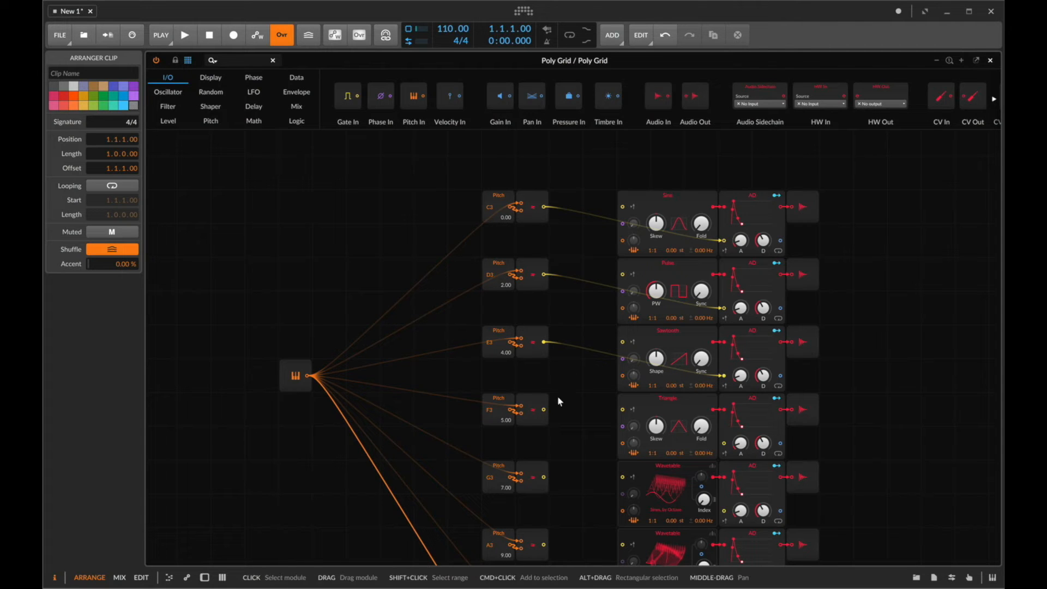
drag(545, 410, 724, 443)
scroll(627, 453, down, 1)
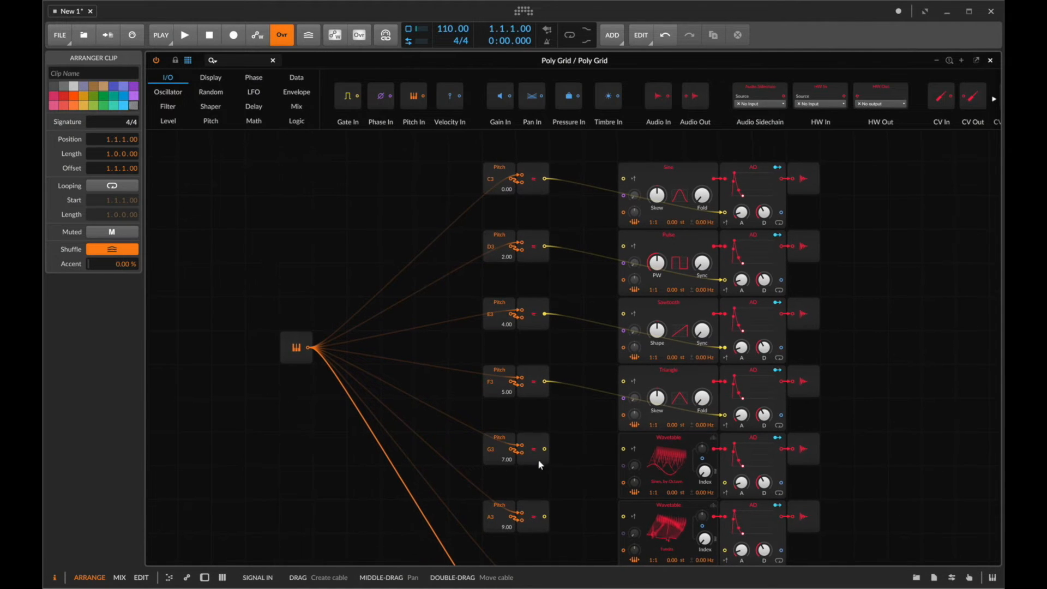
Wire the G3, A3, B3 and C4 comparator outputs to the trigger inputs of the AD envelopes in their matching voices.
drag(544, 449, 724, 483)
scroll(709, 469, down, 6)
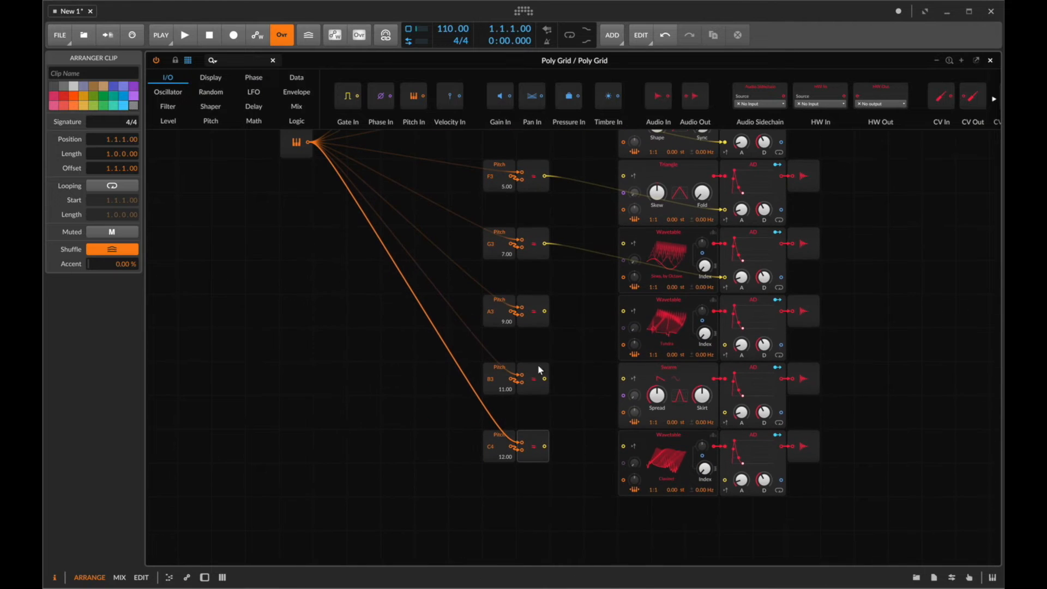
drag(544, 312, 725, 345)
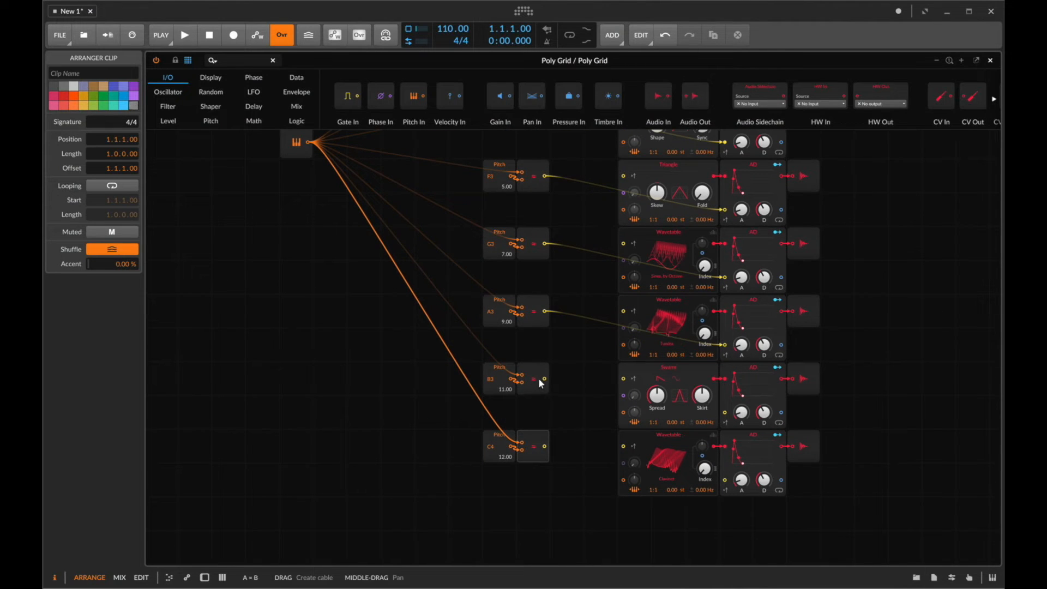
drag(544, 378, 725, 412)
drag(545, 445, 725, 482)
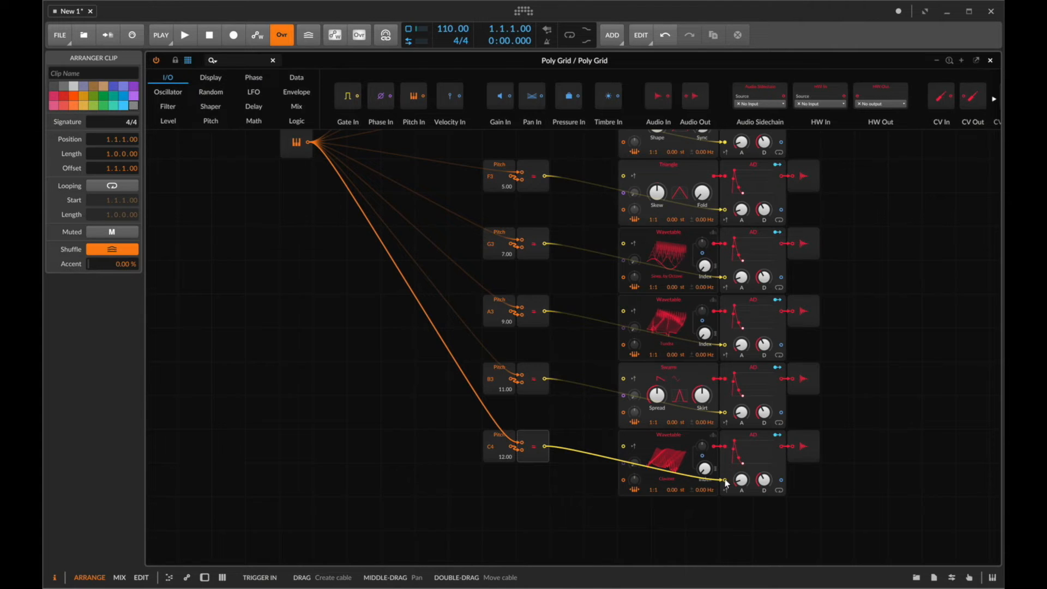
scroll(726, 483, up, 1)
click(726, 481)
Play varied notes between C3 and C4 to check that each pitch triggers its own oscillator voice.
scroll(774, 376, up, 1)
key(d)
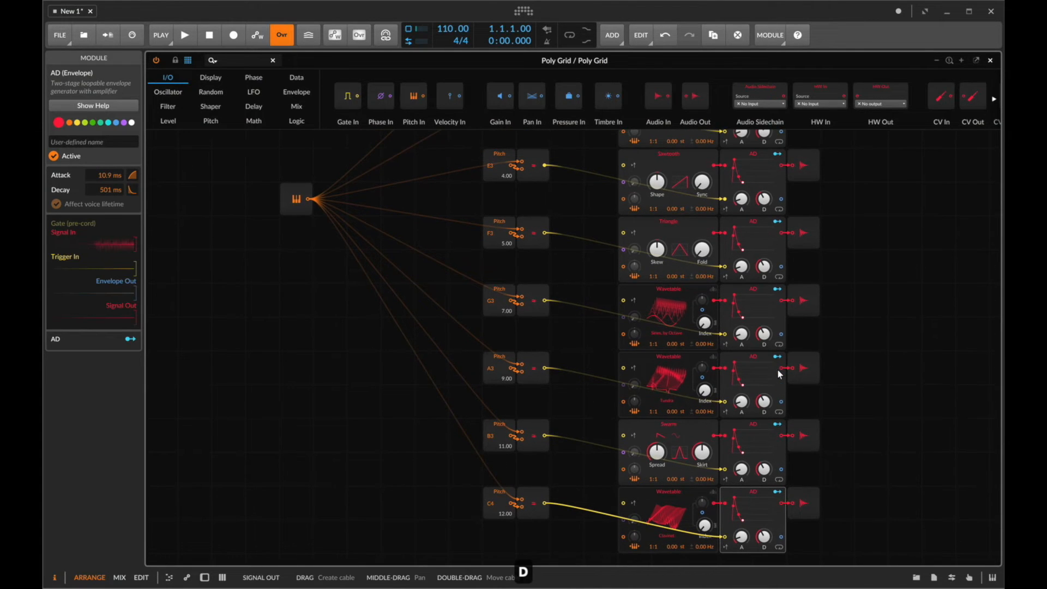
click(905, 322)
key(h)
key(s)
key(a)
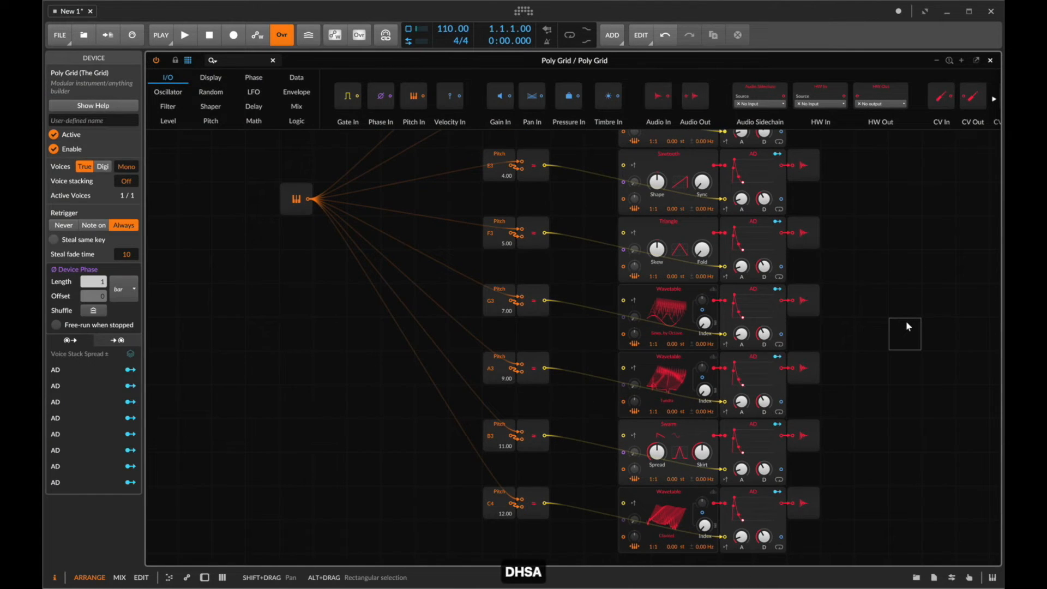
key(s)
key(d)
scroll(879, 270, up, 3)
key(a)
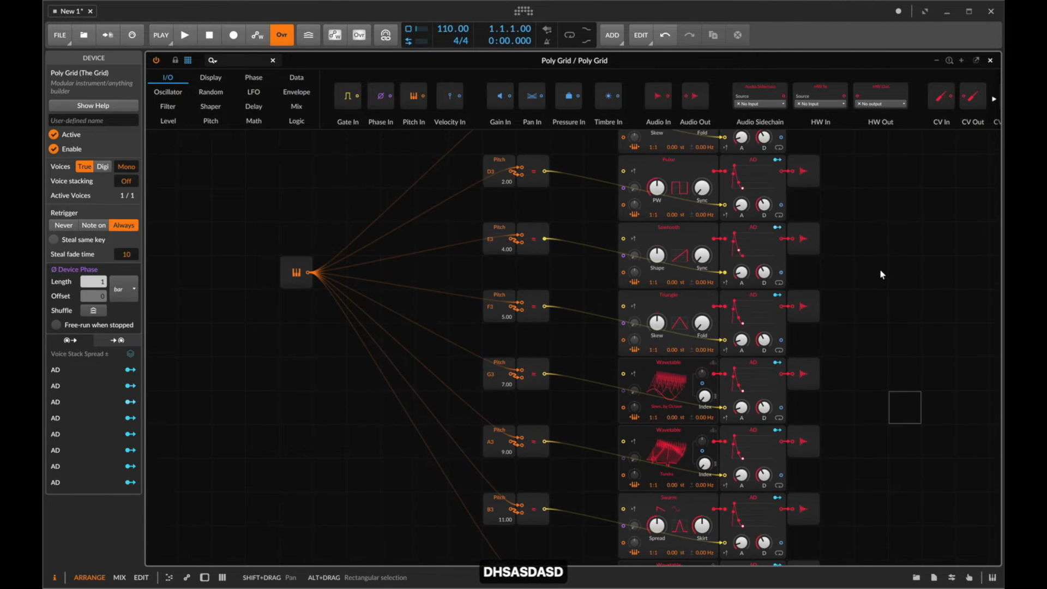
key(f)
scroll(881, 271, up, 2)
key(g)
key(f)
key(d)
key(s)
key(a)
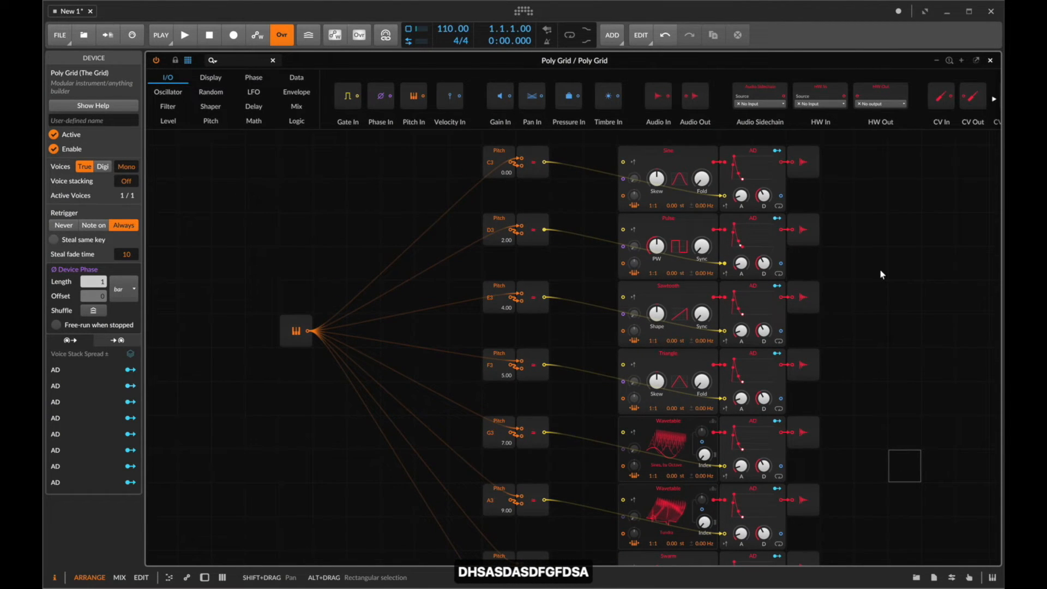
scroll(878, 269, down, 3)
key(a)
key(s)
key(d)
key(g)
key(f)
key(j)
key(h)
key(a)
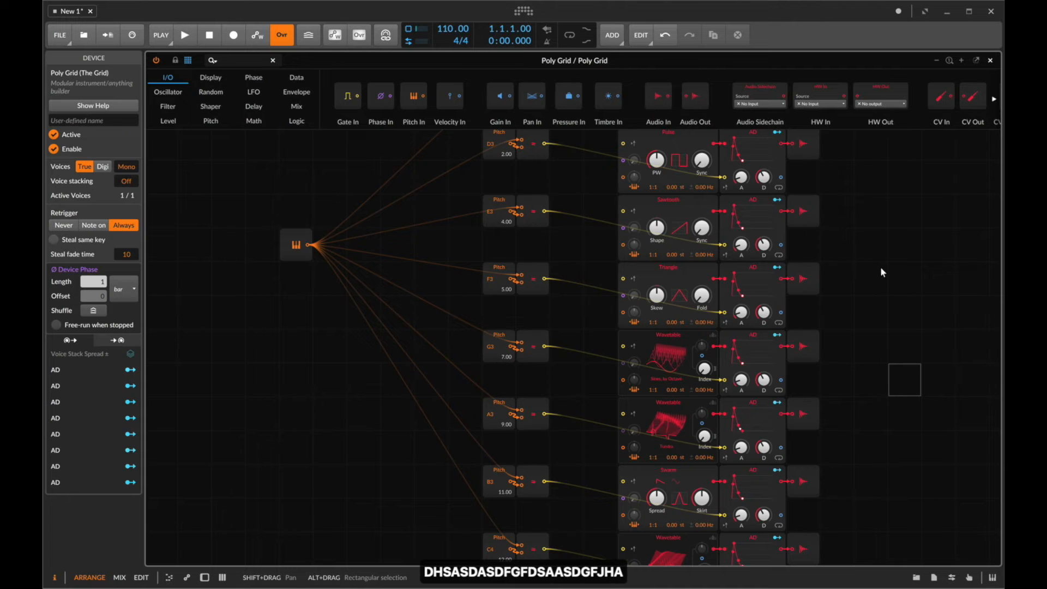
key(d)
key(g)
key(d)
key(a)
key(k)
key(d)
key(g)
key(s)
key(f)
key(a)
key(g)
key(h)
key(d)
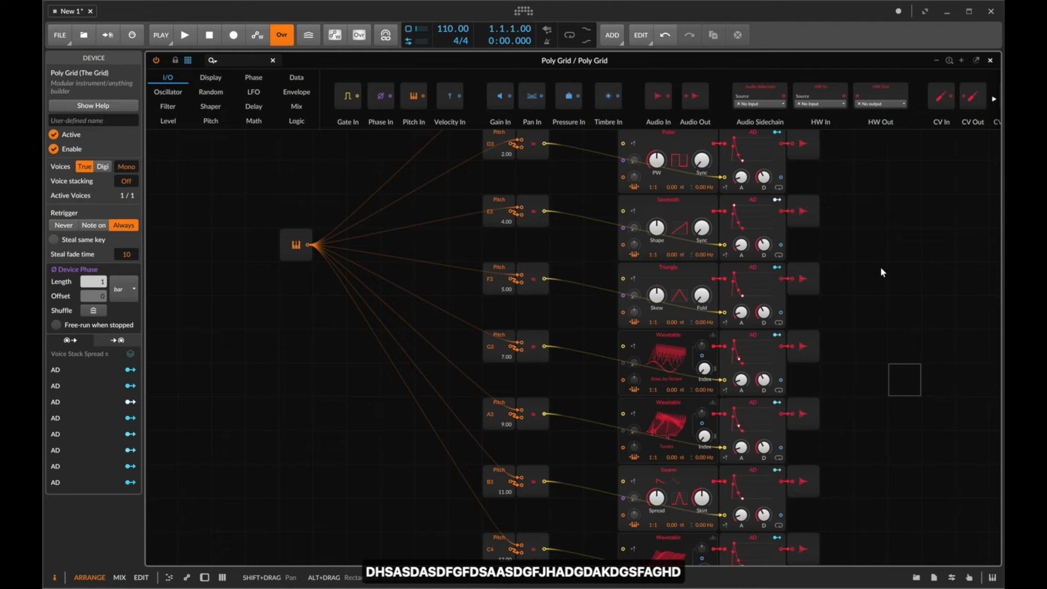
key(j)
key(h)
key(a)
key(f)
key(d)
scroll(585, 274, up, 1)
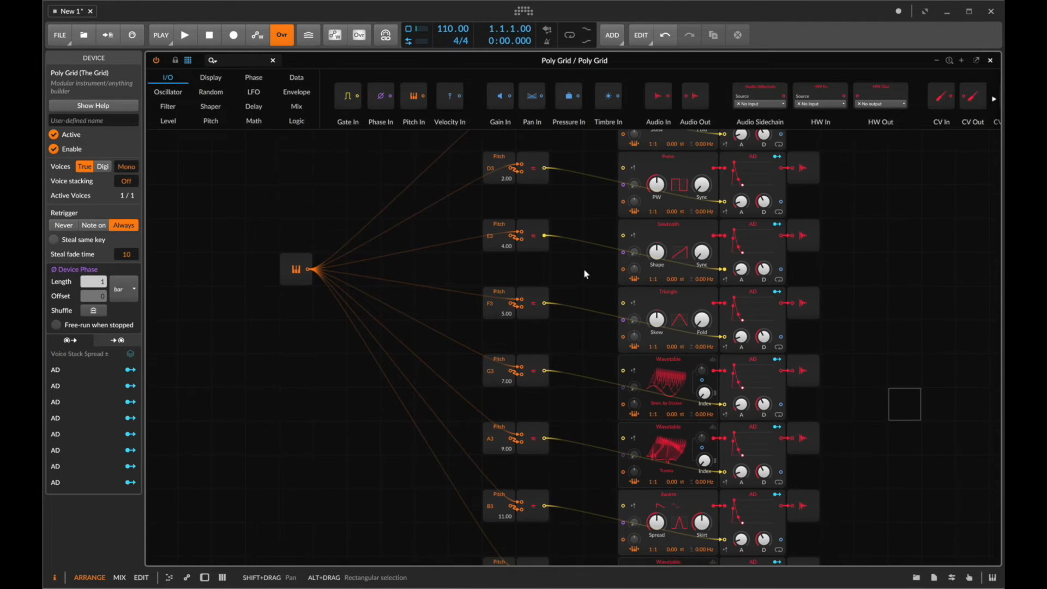
scroll(716, 270, up, 4)
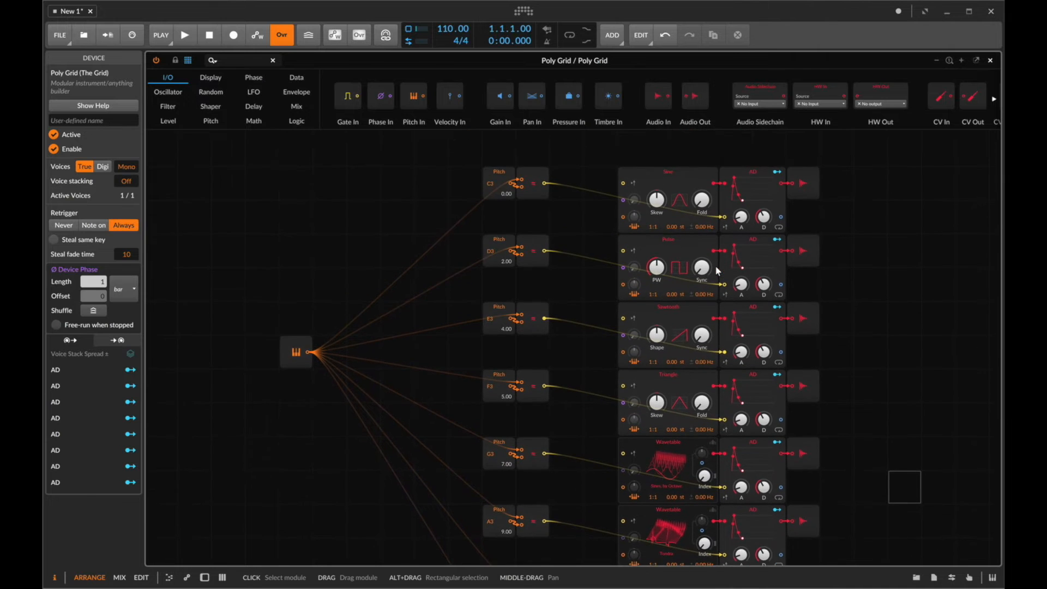
Play F3 repeatedly, alternating with another note, and examine how its comparator output retriggers the Triangle voice's envelope.
key(a)
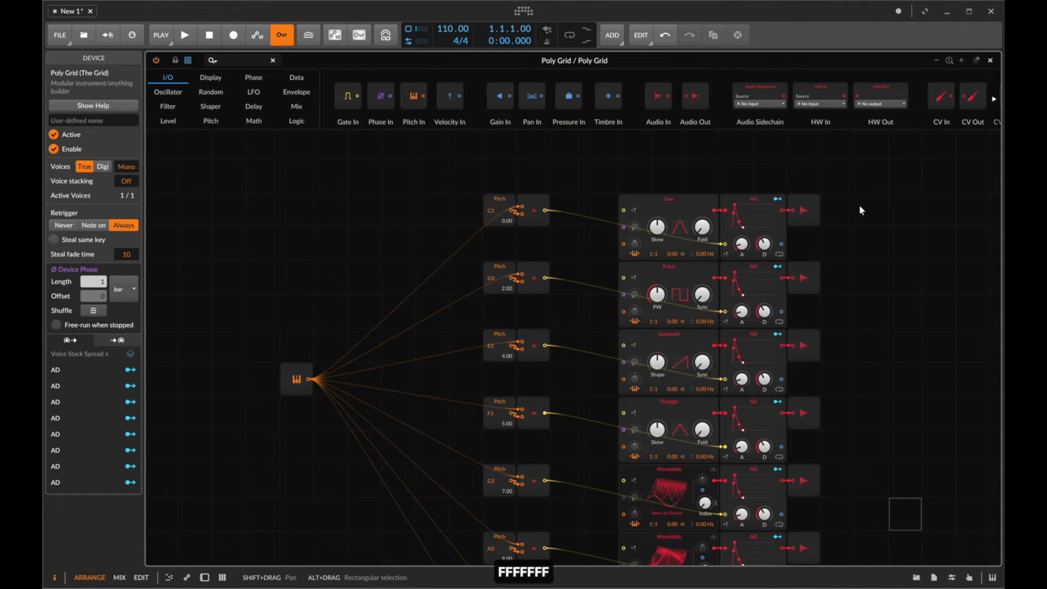
key(f)
key(f)
key(f)
scroll(586, 449, down, 1)
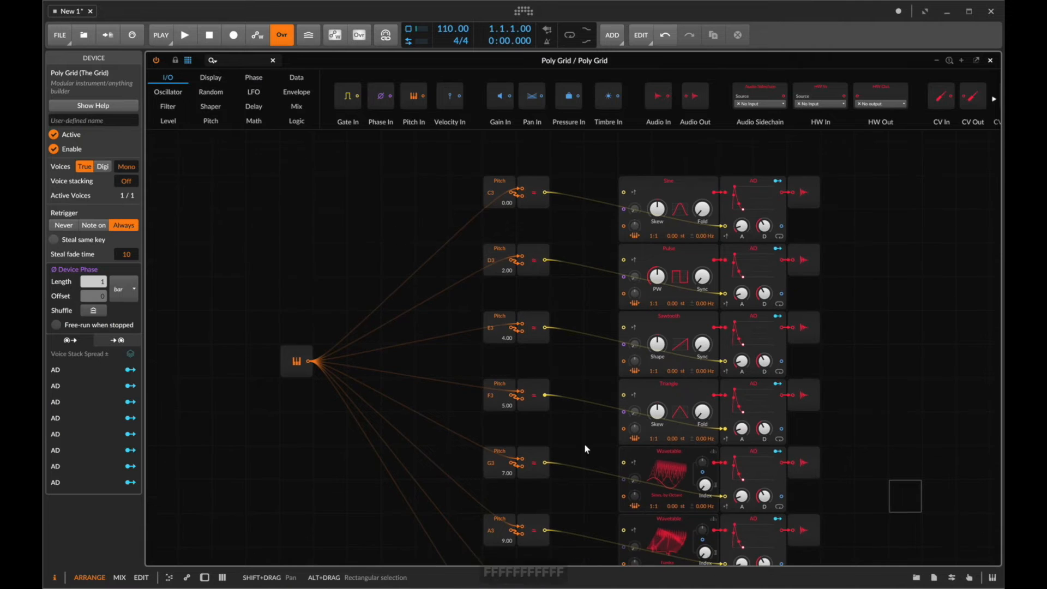
key(d)
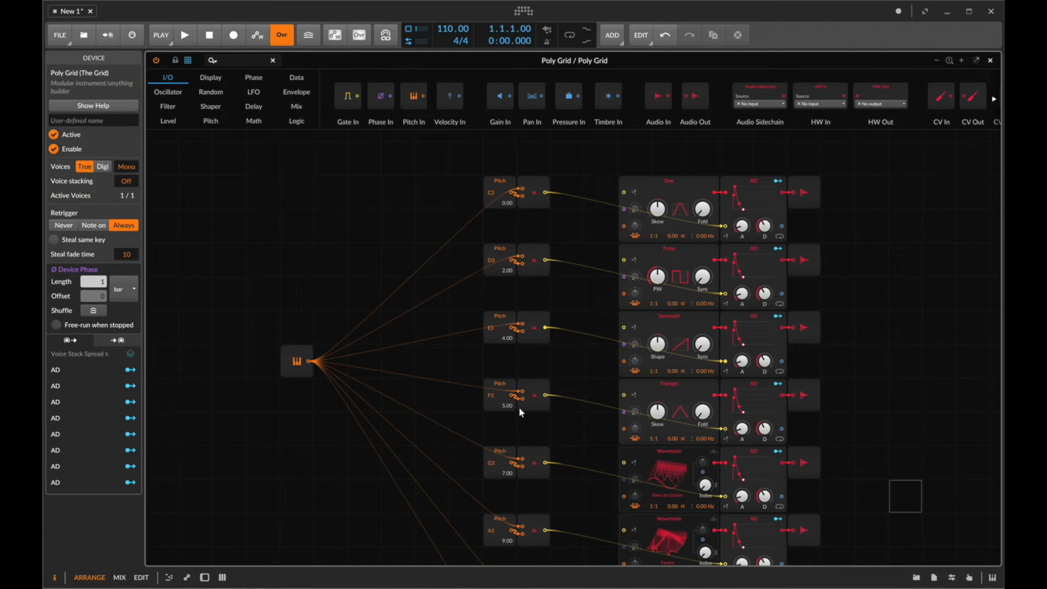
key(f)
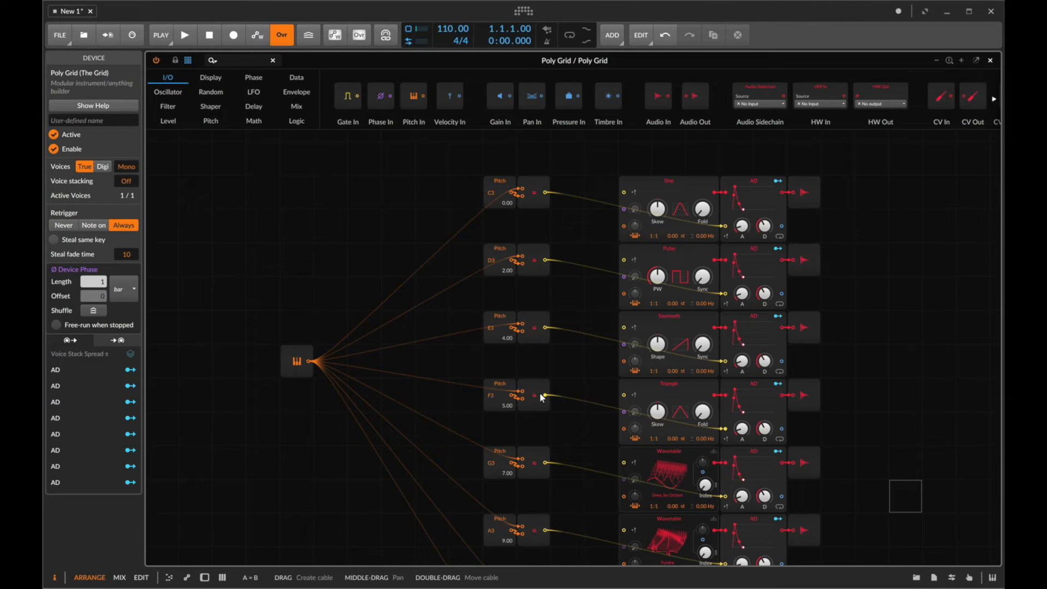
scroll(543, 403, up, 1)
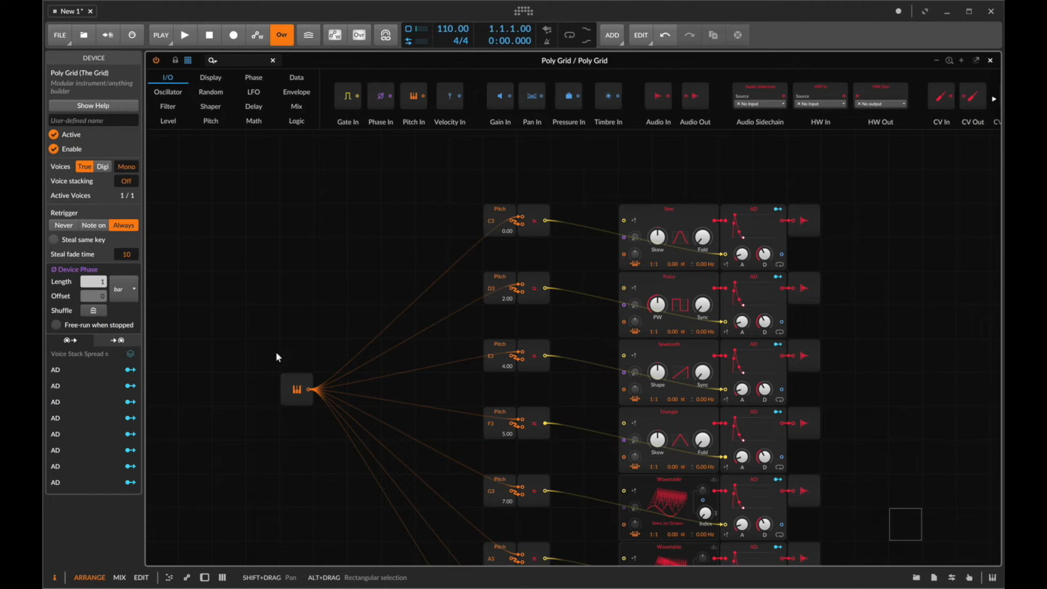
Move the Pitch In module farther from the Pitch modules and add a Gate In module directly above it.
drag(297, 389, 263, 388)
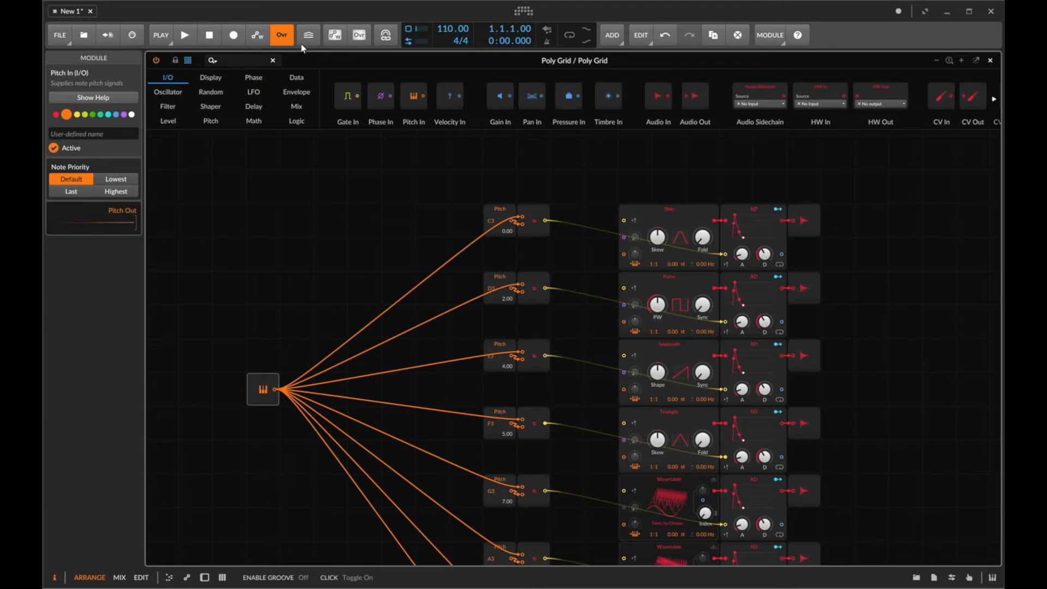
text(gate)
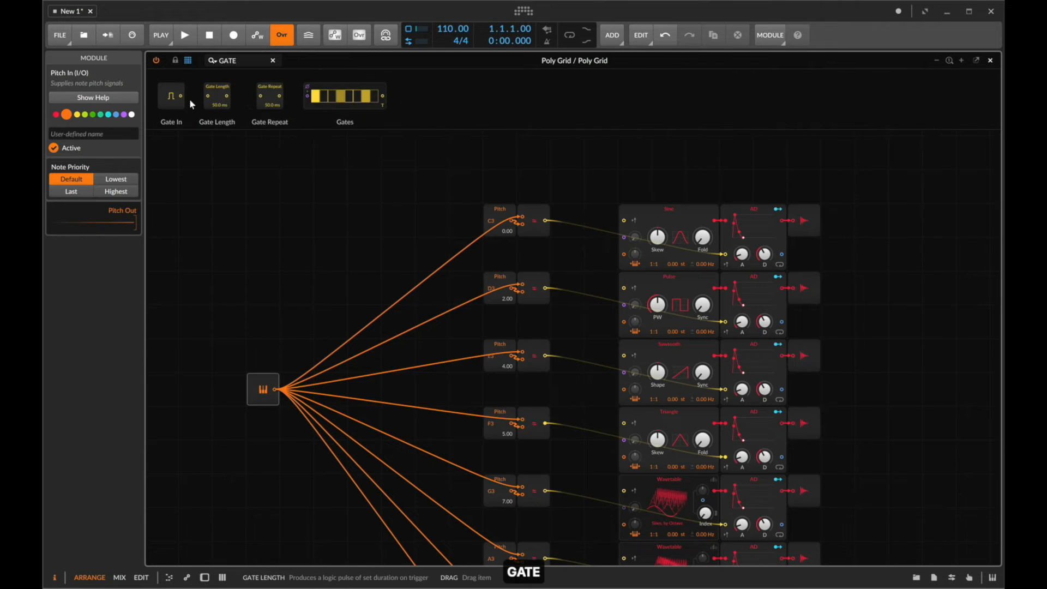
drag(170, 97, 330, 288)
drag(345, 338, 261, 357)
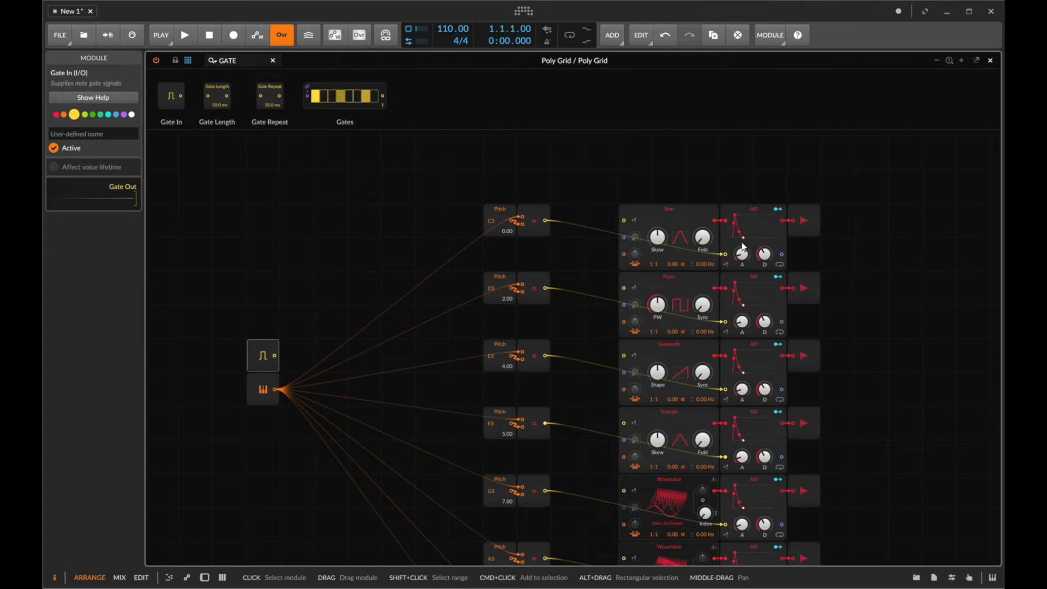
Find the AND module, insert it between the C3 row's comparison and envelope, and connect Gate In to its second input.
double_click(221, 60)
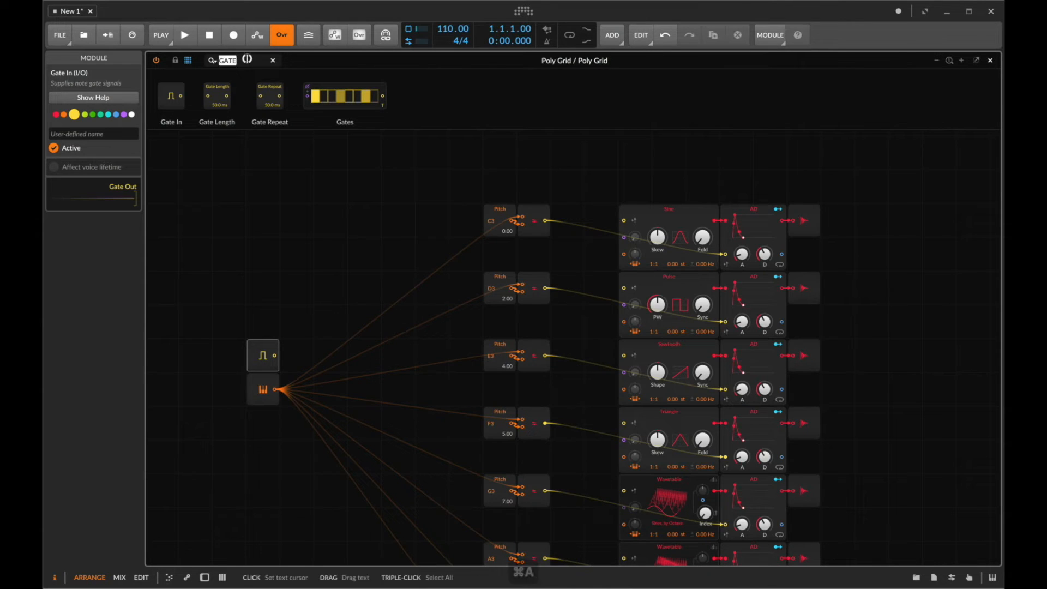
text(AND)
drag(162, 104, 370, 116)
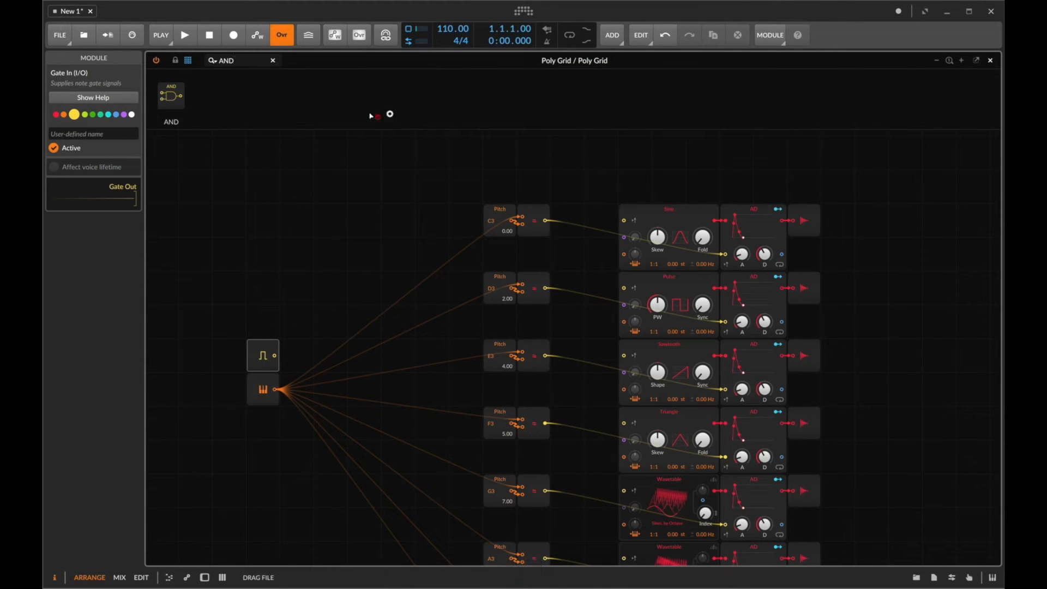
drag(503, 223, 544, 222)
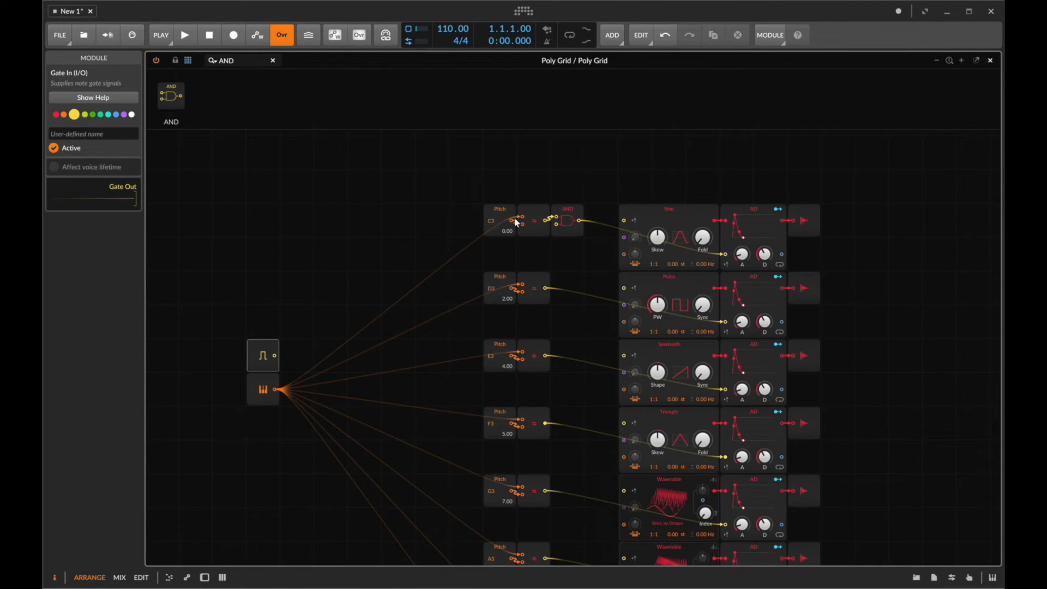
drag(275, 356, 562, 224)
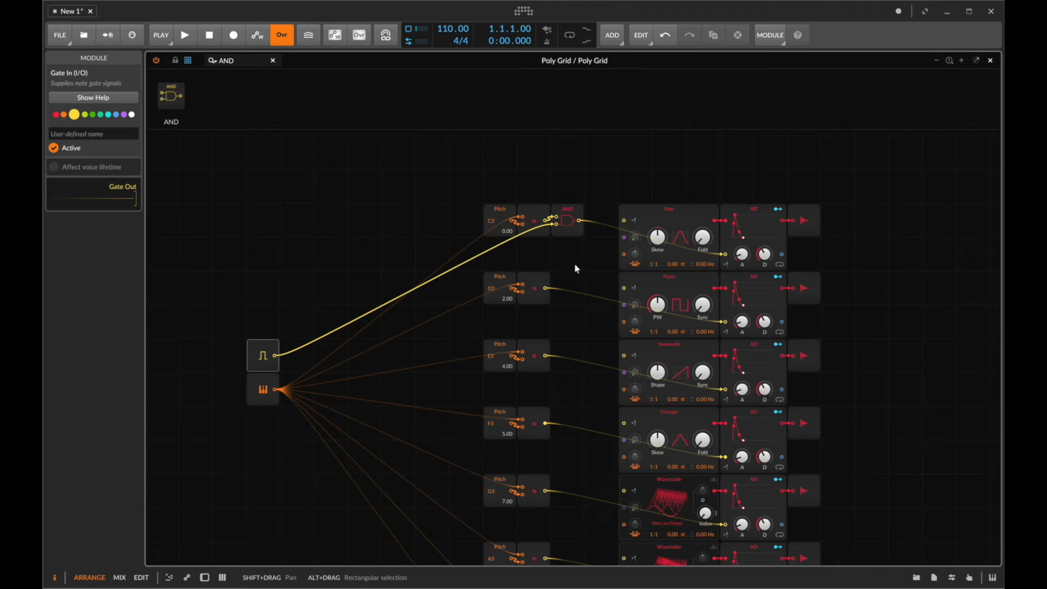
Play repeated short and held notes to test the C3 row's AND gating of the Sine voice.
key(a)
key(a)
key(a)
key(a)
key(a)
key(a)
key(a)
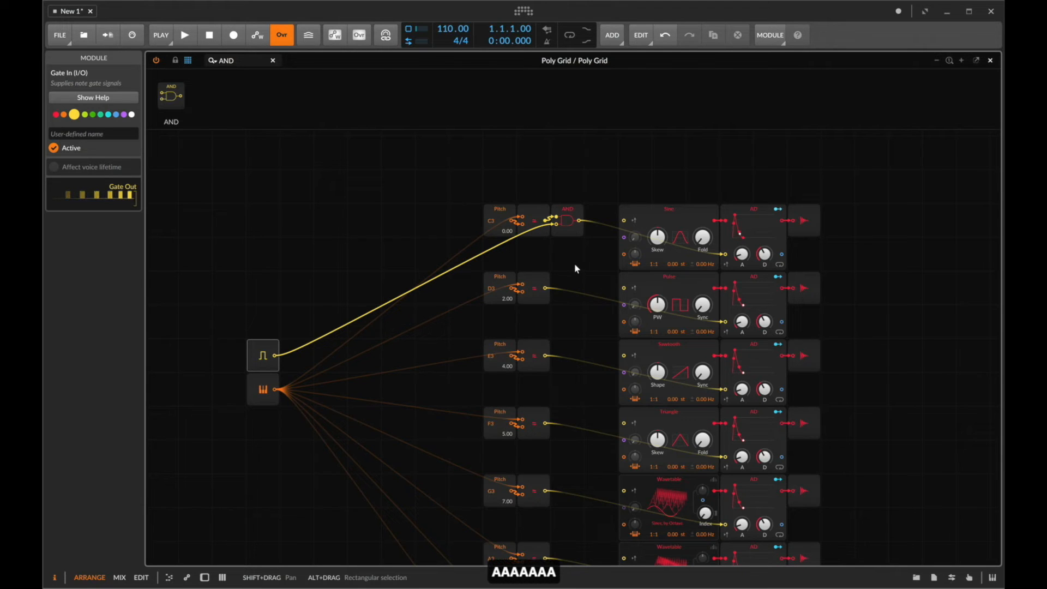
key(a)
key(a)
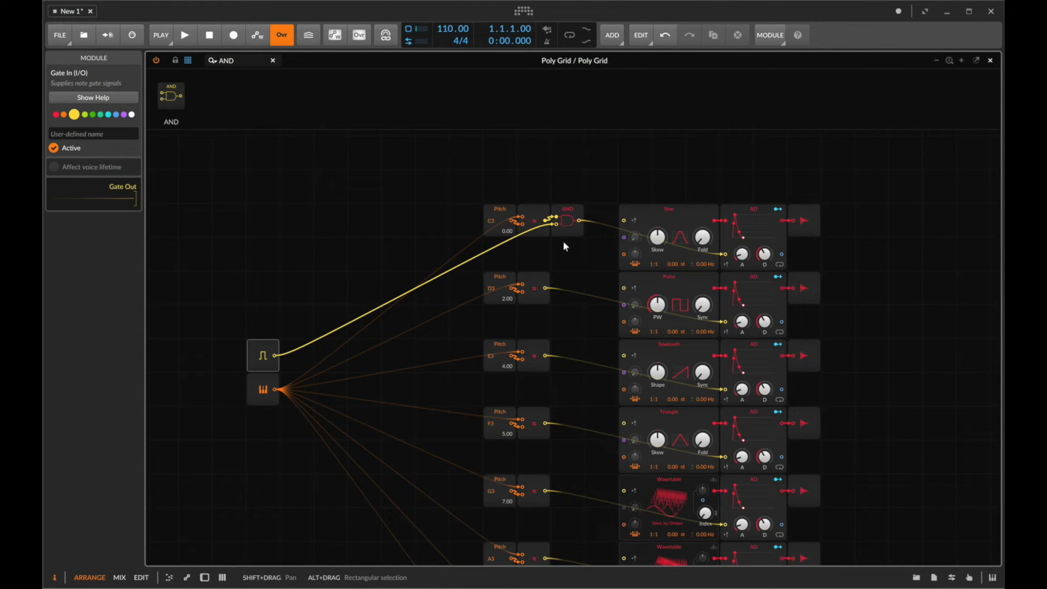
key(a)
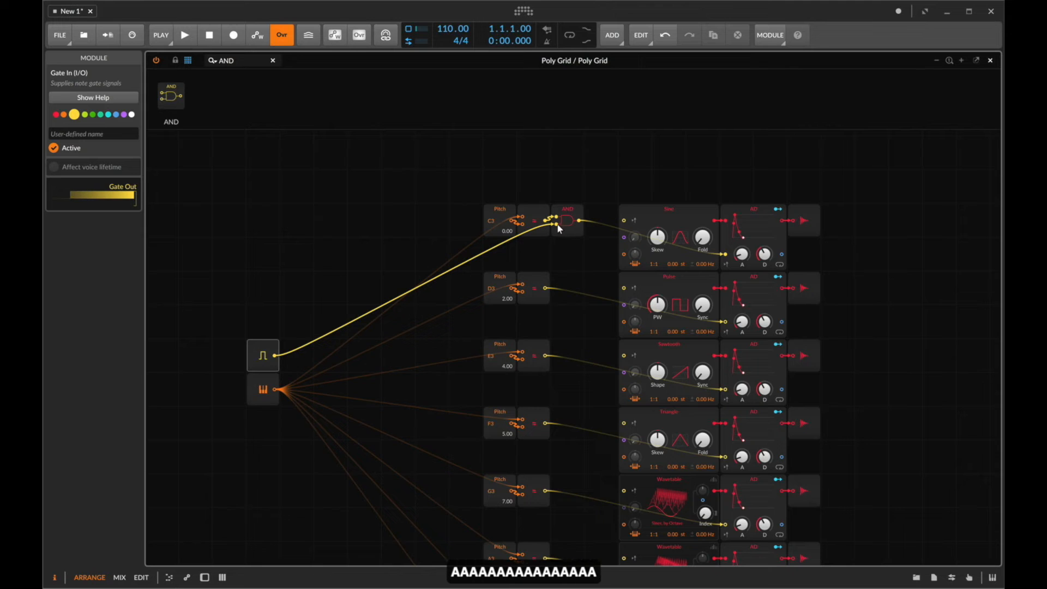
key(a)
key(a)
key(a)
key(a)
key(a)
key(a)
key(a)
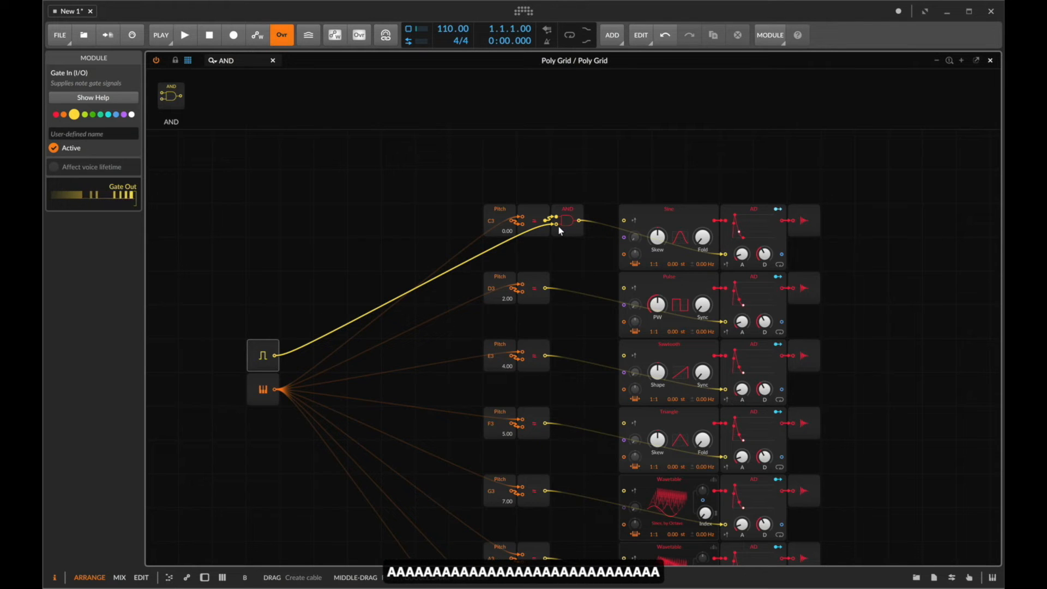
key(a)
key(a)
key(a)
key(a)
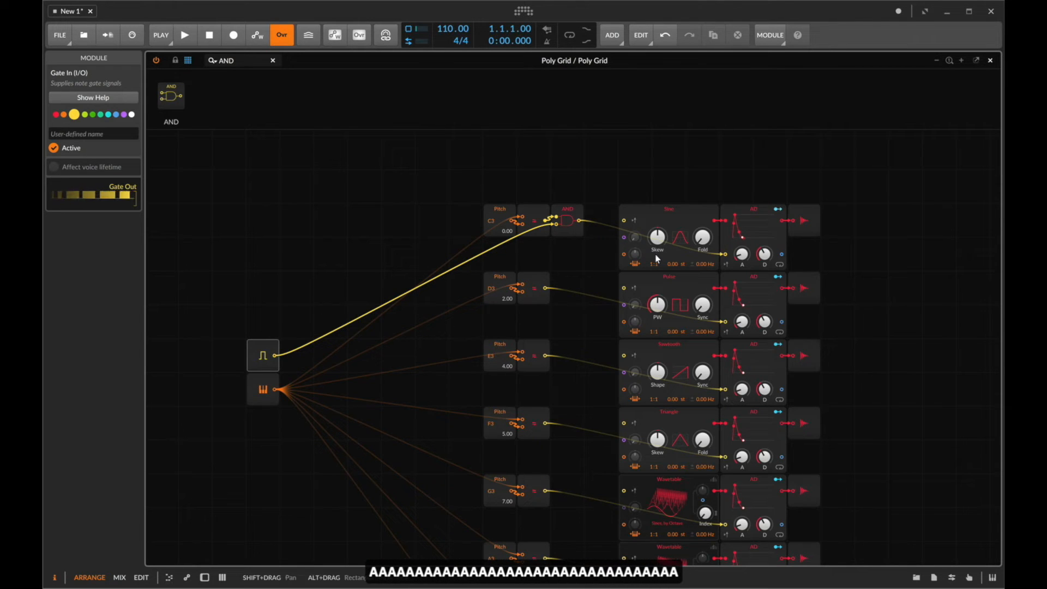
key(a)
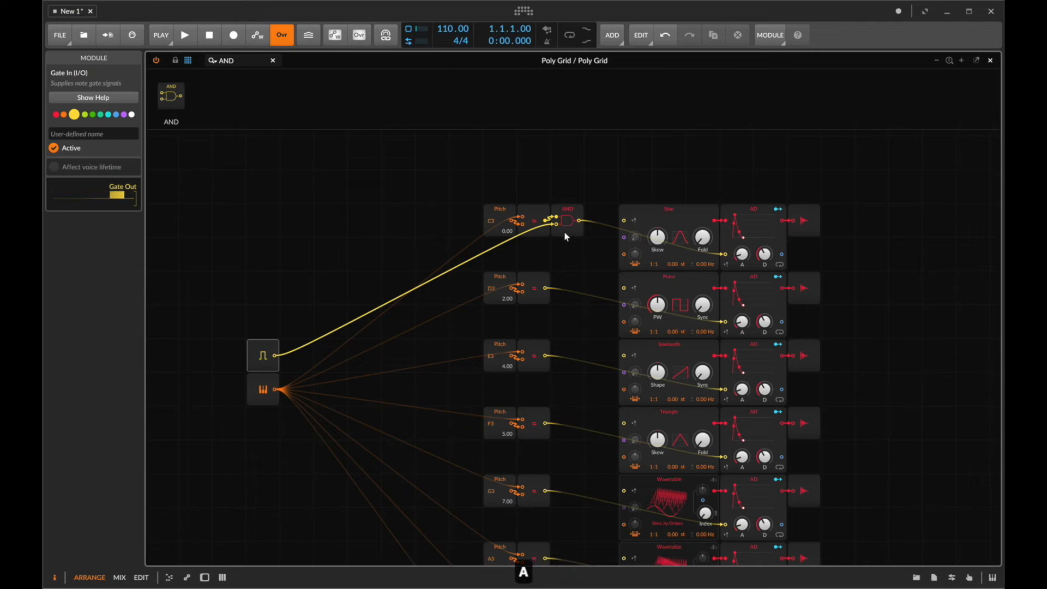
Replace the Sine row's AD envelope with an ADSR and test it by playing repeated notes.
click(753, 232)
right_click(754, 232)
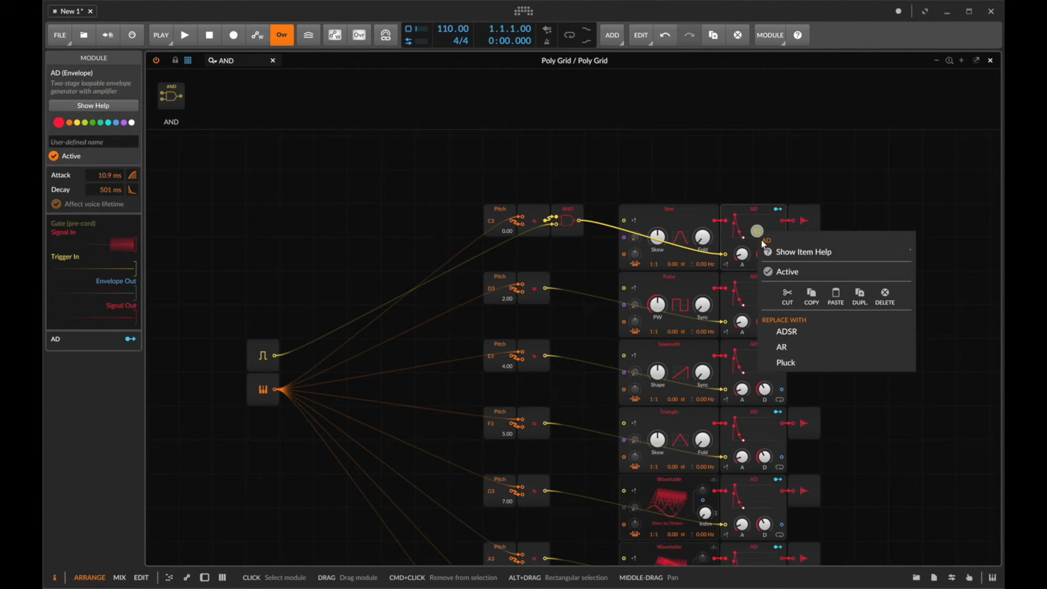
click(797, 331)
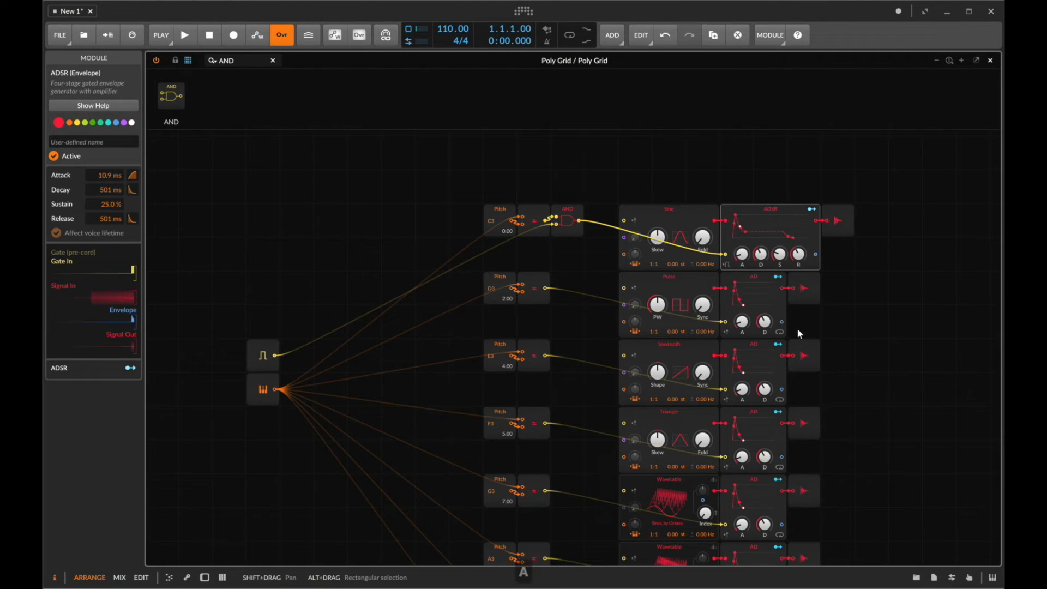
key(a)
key(a)
key(a)
key(a)
key(a)
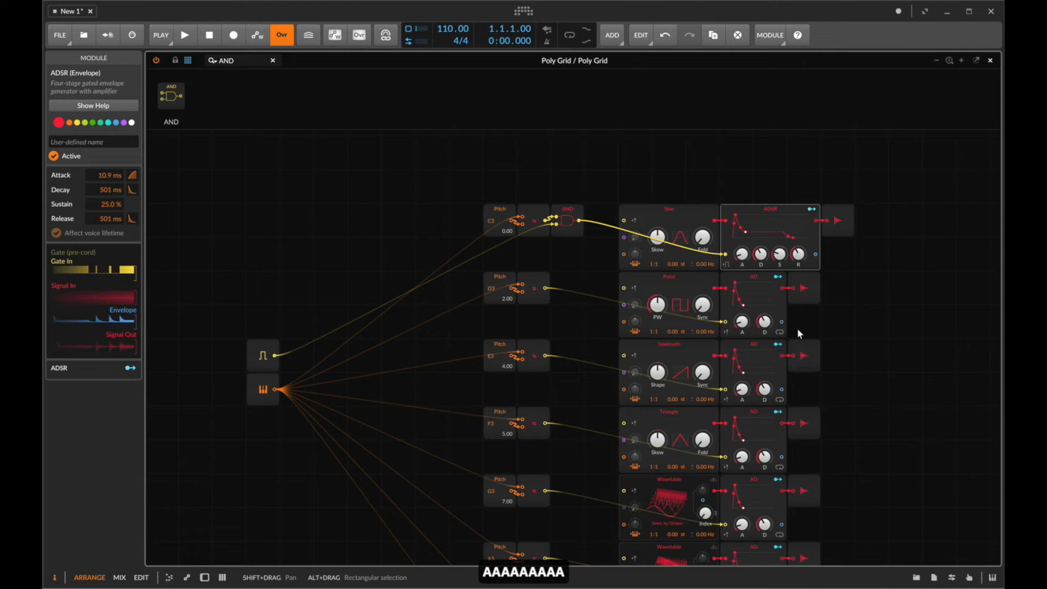
Replace the AD envelopes of the Pulse, Sawtooth and Triangle rows with ADSR envelopes.
right_click(762, 319)
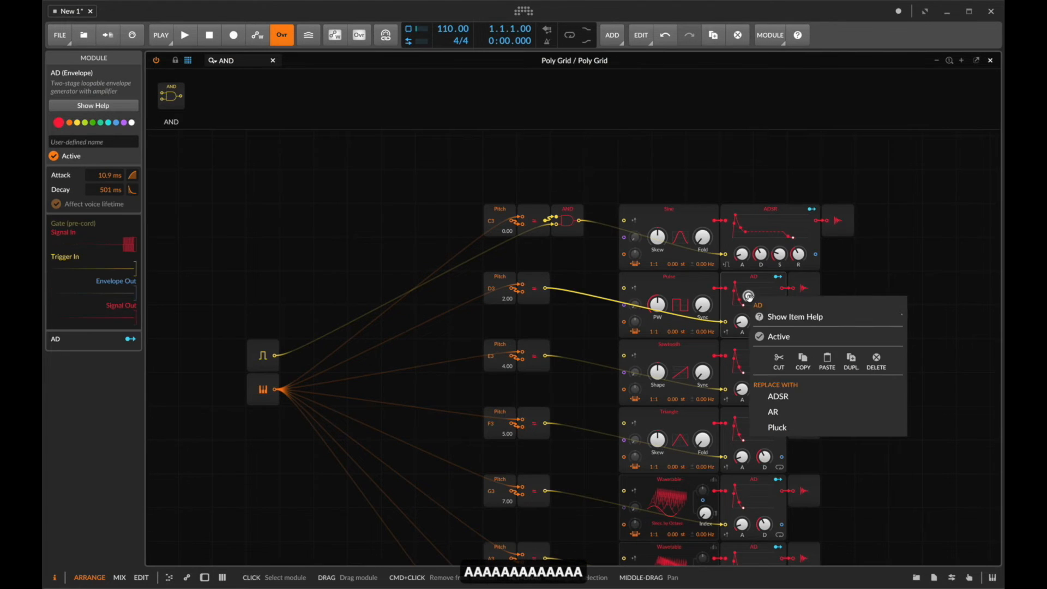
click(785, 396)
right_click(758, 358)
click(788, 457)
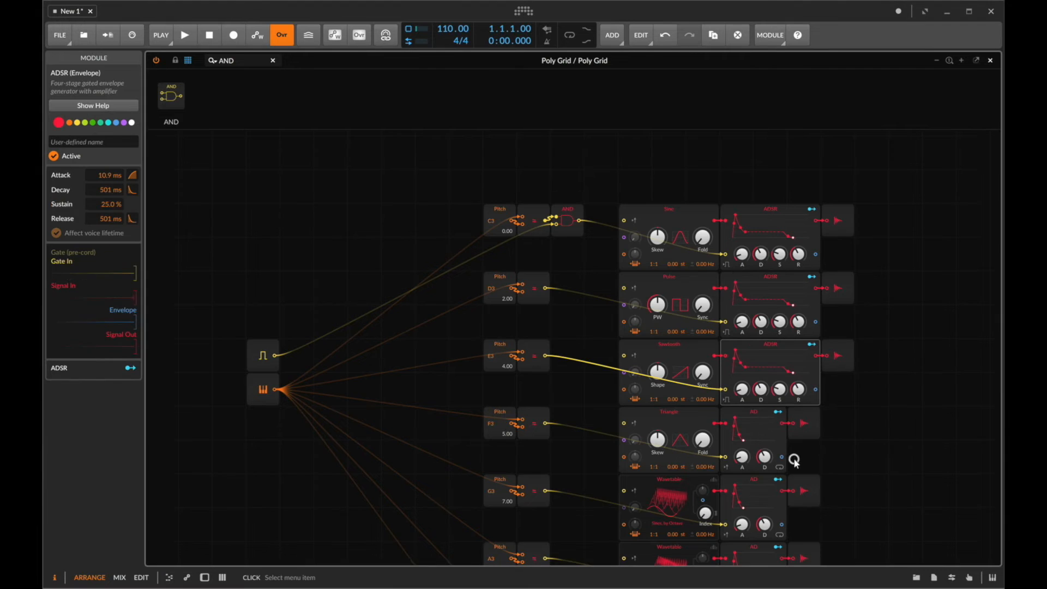
scroll(777, 395, down, 2)
click(753, 373)
right_click(753, 372)
click(795, 473)
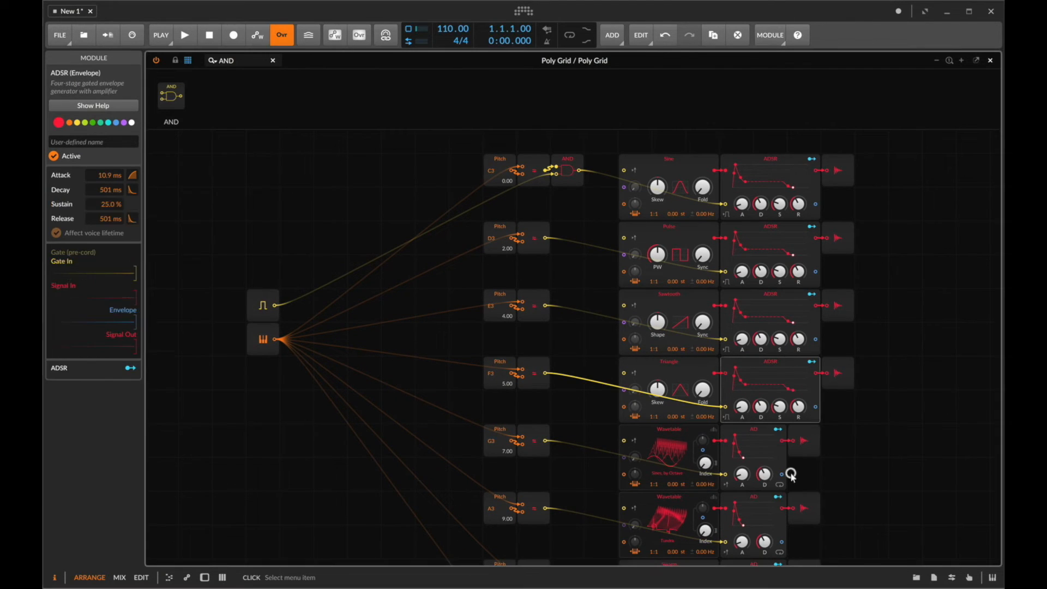
Replace the AD envelopes in the G3, A3, B3 and C4 rows with ADSR envelopes.
right_click(766, 446)
click(809, 545)
scroll(755, 451, down, 3)
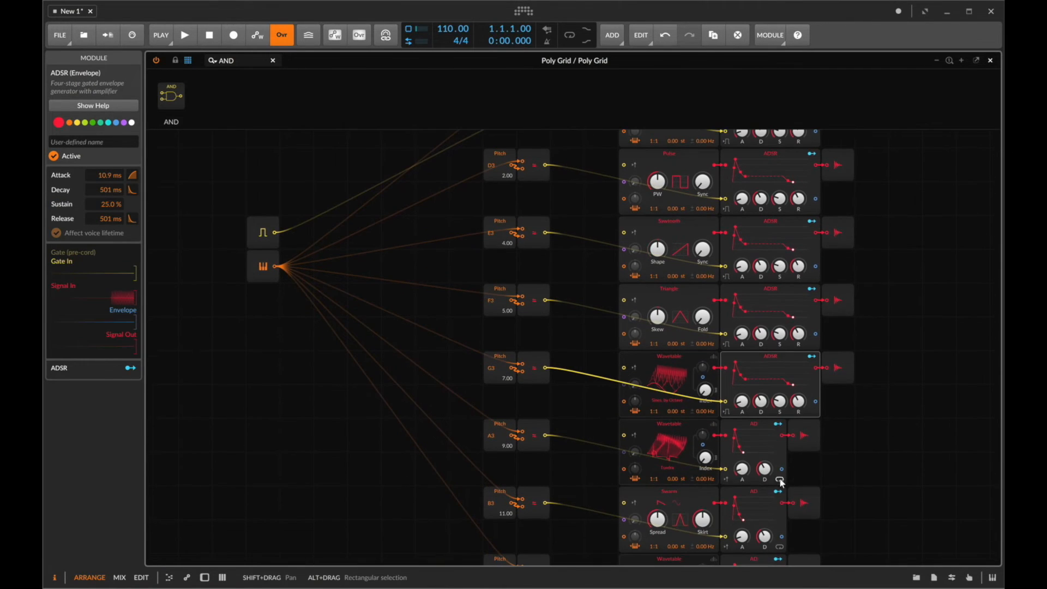
right_click(759, 427)
click(794, 527)
scroll(790, 525, down, 2)
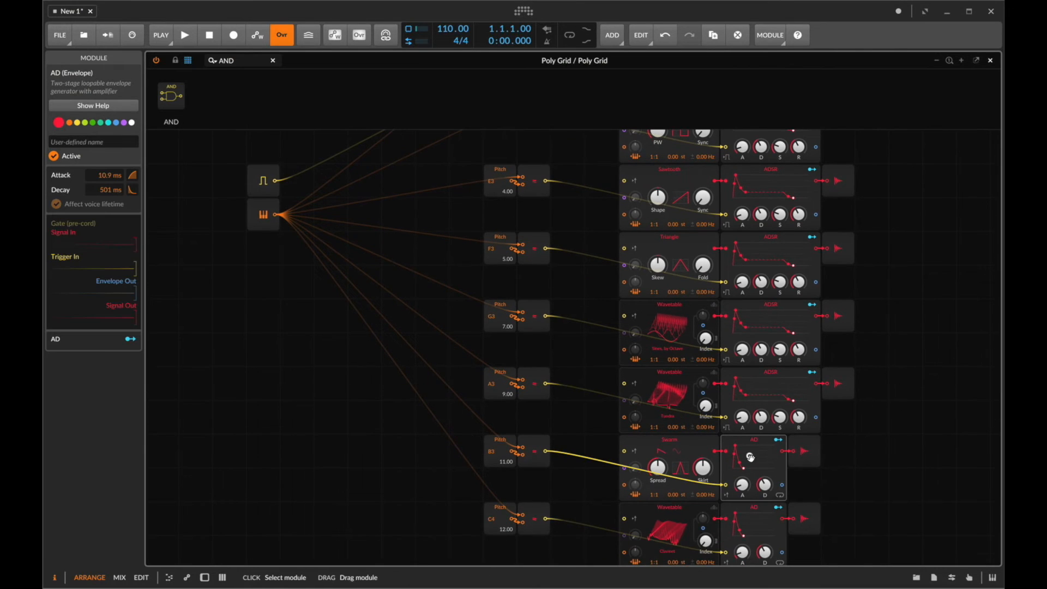
click(758, 463)
right_click(760, 465)
click(794, 548)
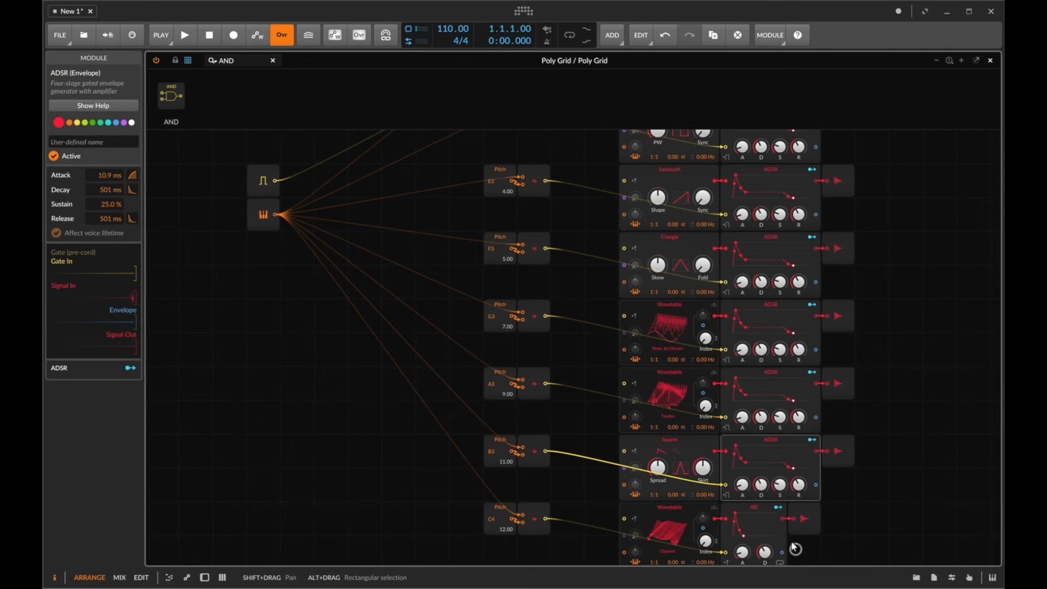
click(755, 512)
right_click(755, 511)
click(785, 548)
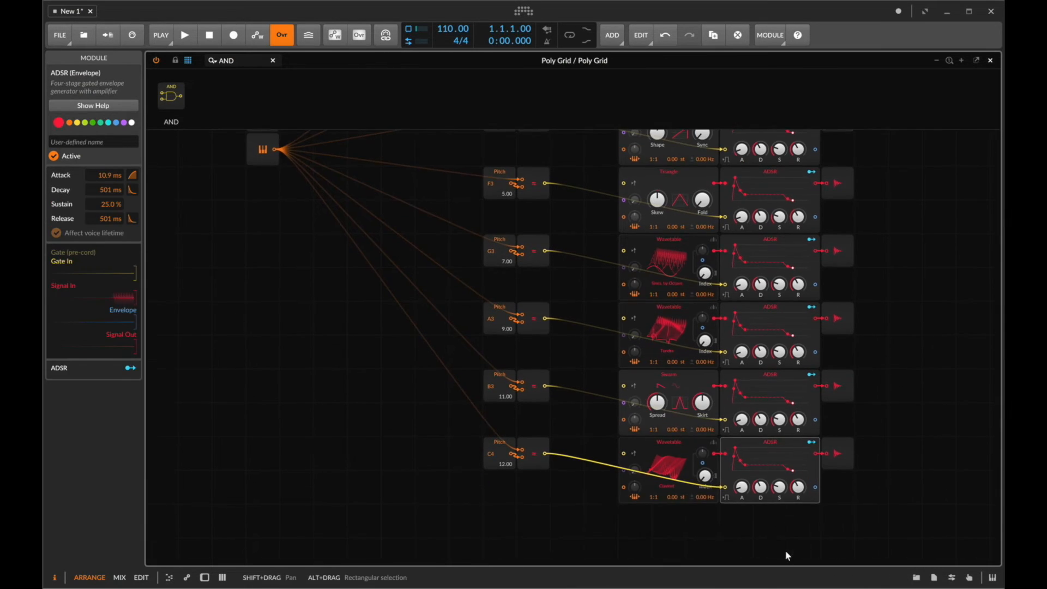
Copy the C3 row's AND module and paste one beside the comparison module in each row from D3 to C4.
scroll(698, 435, up, 7)
click(567, 215)
key(super+c)
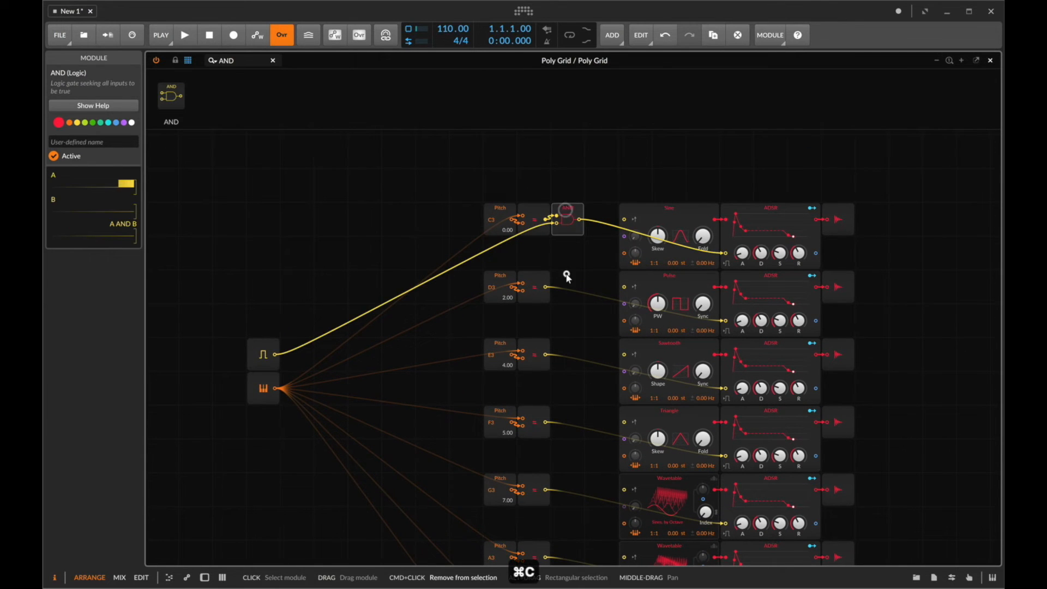
key(super+v)
key(super+v)
key(super+v)
key(super+v)
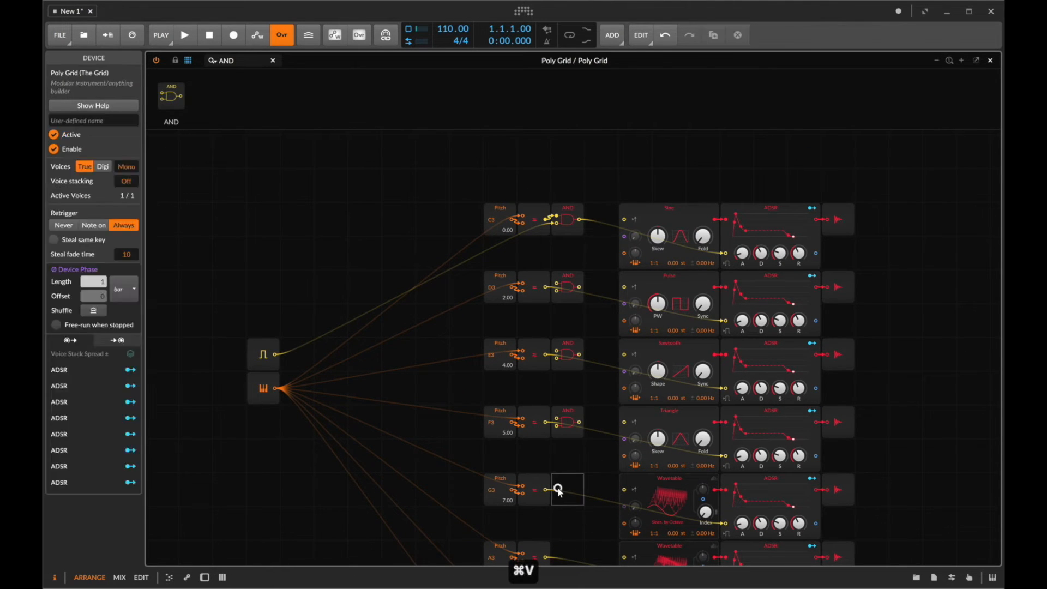
scroll(561, 493, down, 3)
key(super+v)
scroll(559, 502, down, 1)
key(super+v)
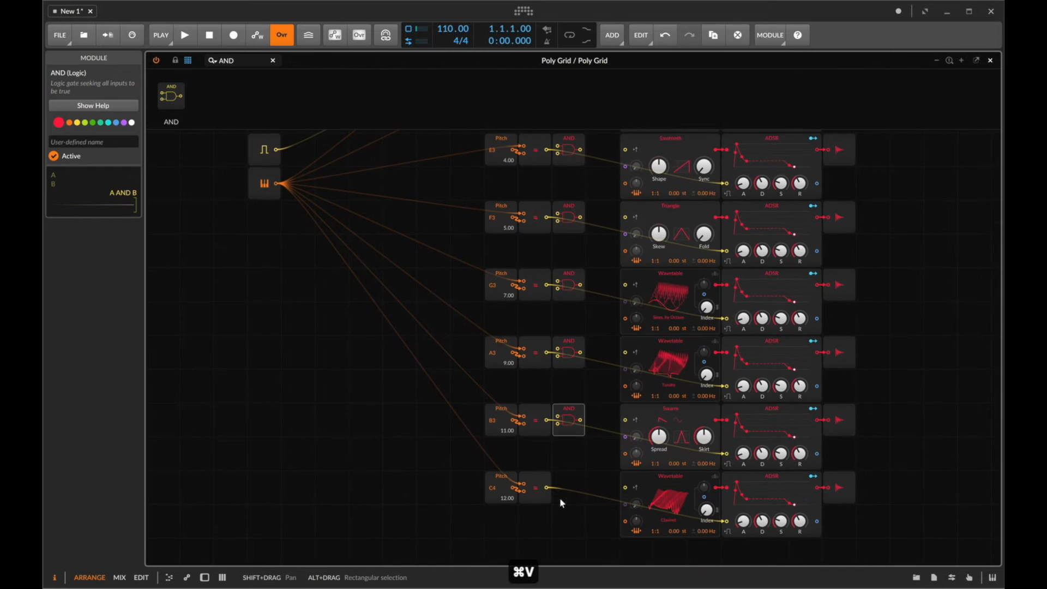
key(super+v)
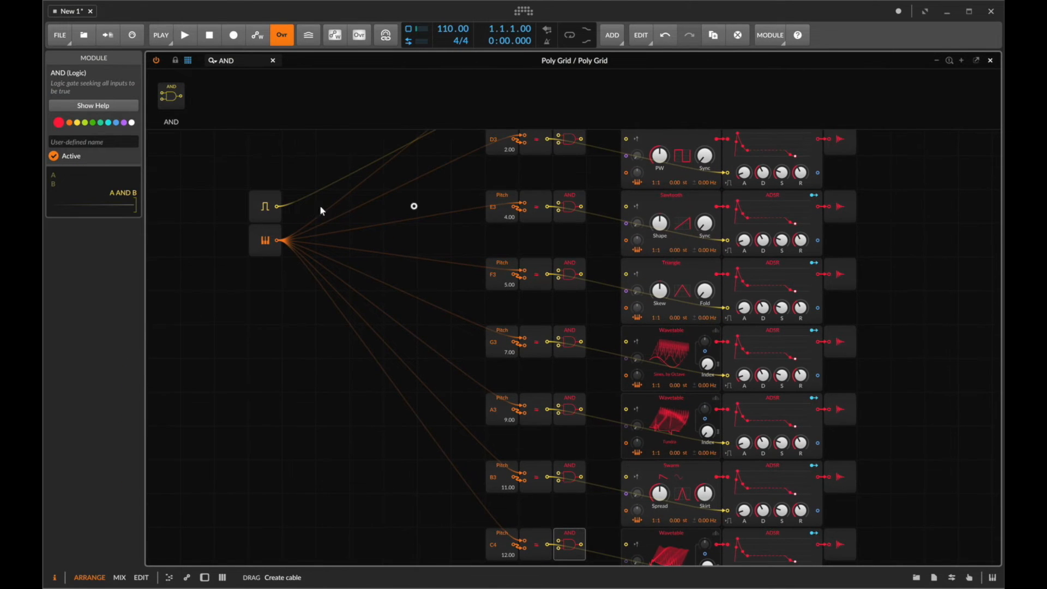
Connect the Gate In output to the second input of every AND module in rows D3 to C4.
drag(276, 203, 564, 217)
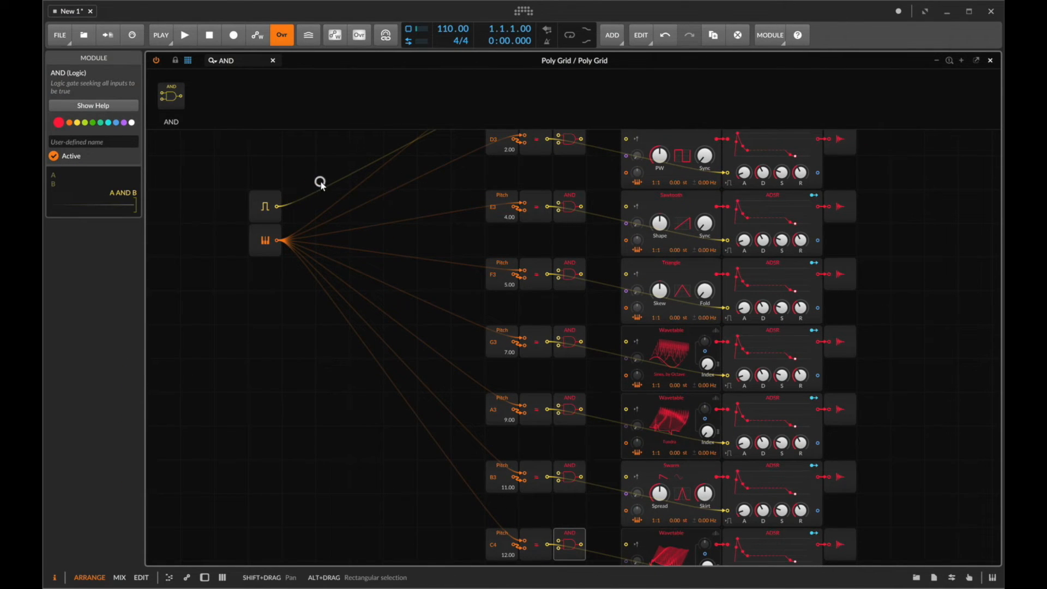
scroll(320, 182, up, 3)
drag(277, 320, 558, 258)
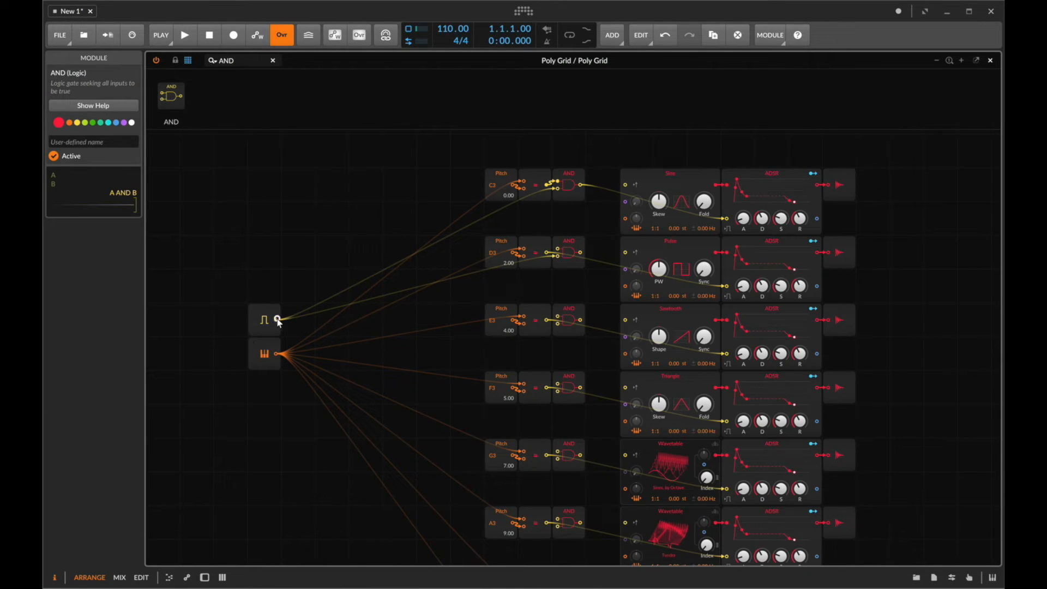
drag(277, 320, 556, 390)
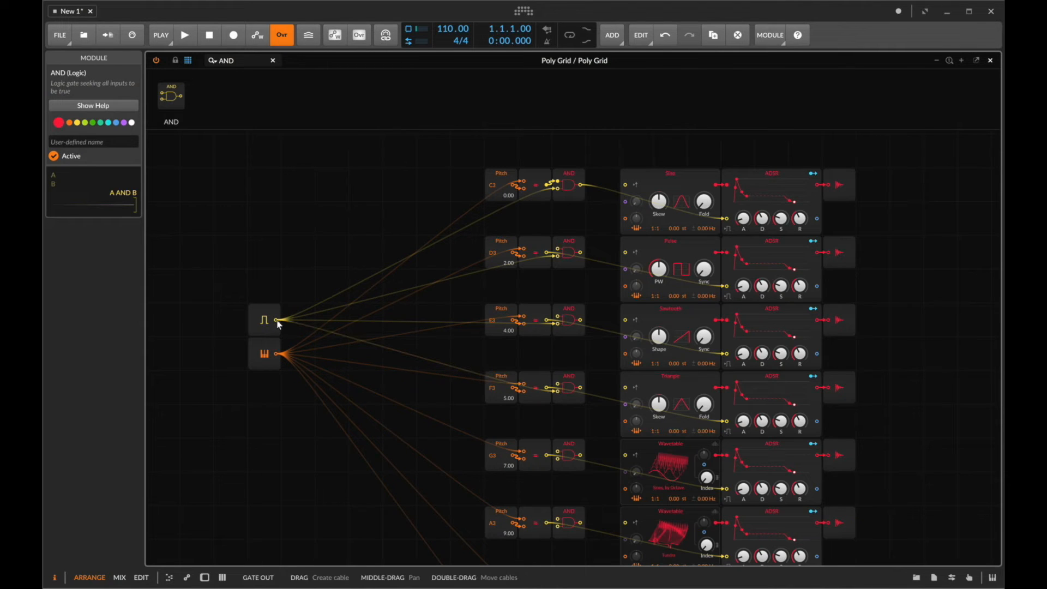
drag(277, 322, 557, 458)
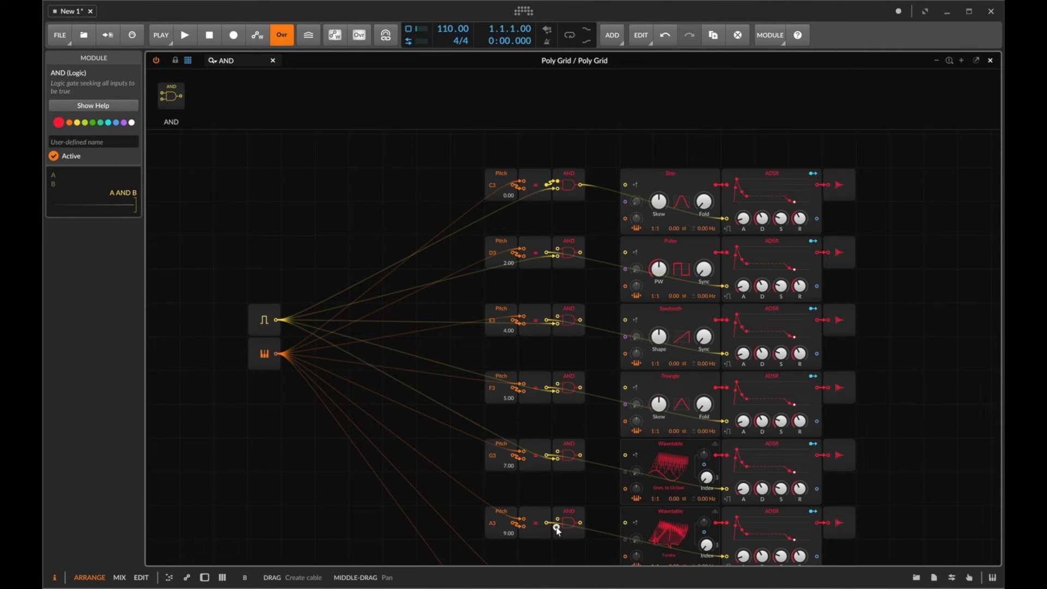
drag(557, 529, 277, 320)
scroll(278, 321, down, 3)
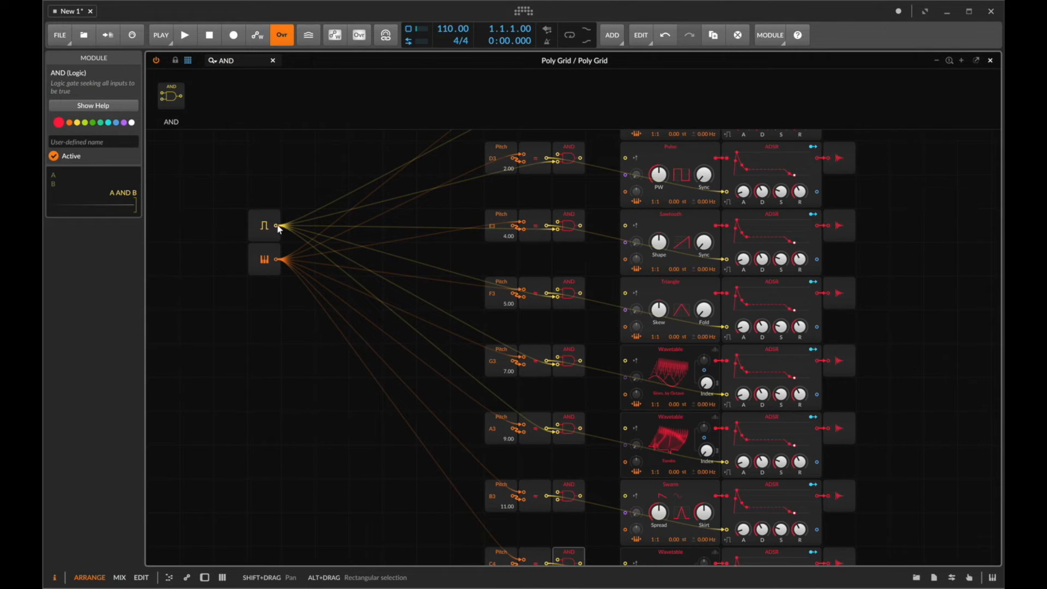
drag(278, 228, 556, 499)
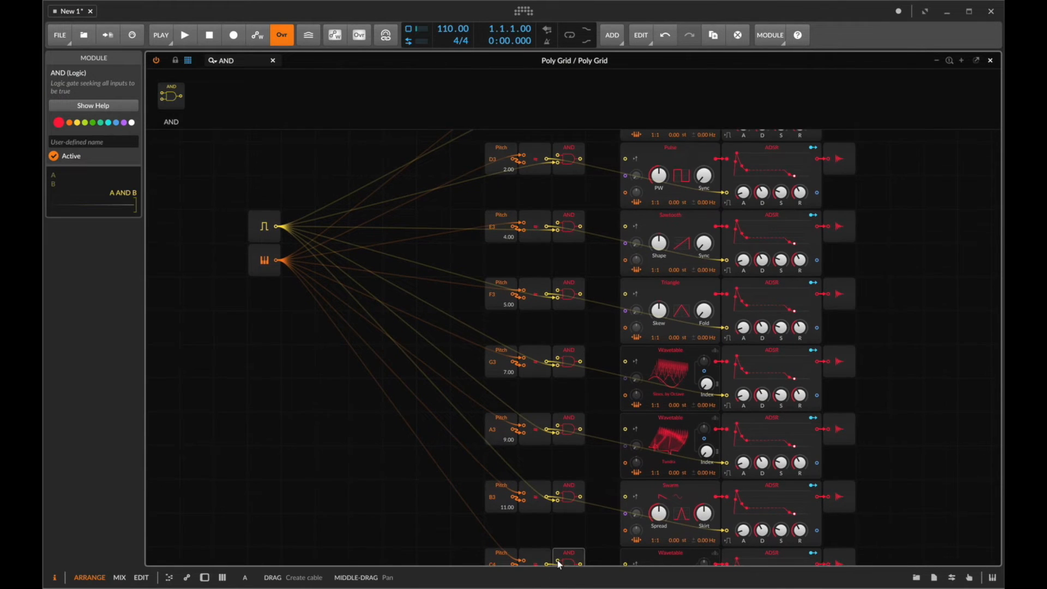
scroll(558, 564, down, 1)
drag(555, 550, 278, 210)
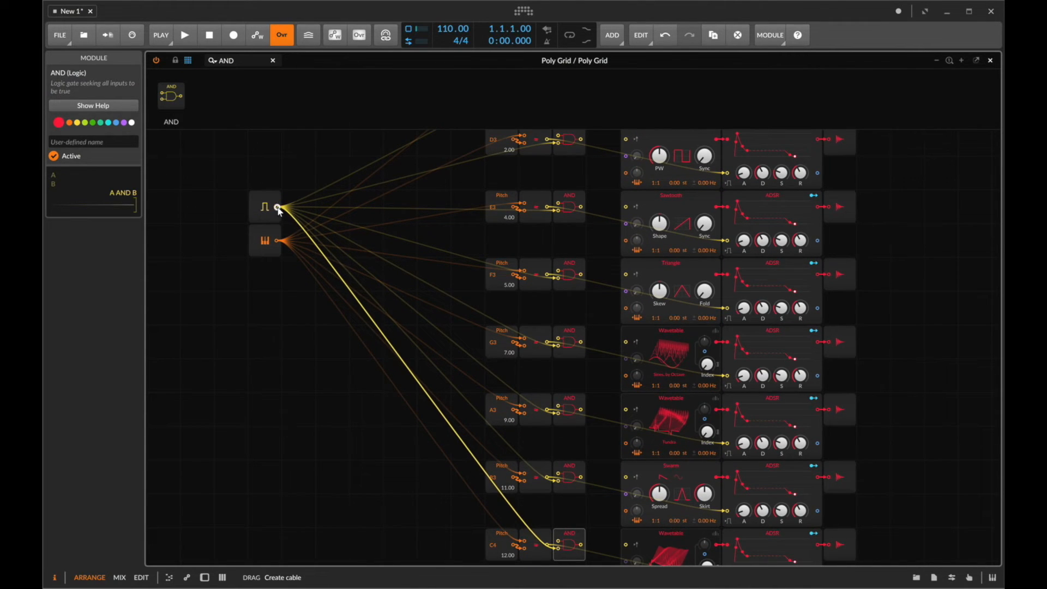
Connect each comparison module's output to the first input of the AND module beside it in all rows down to C4.
scroll(278, 210, up, 4)
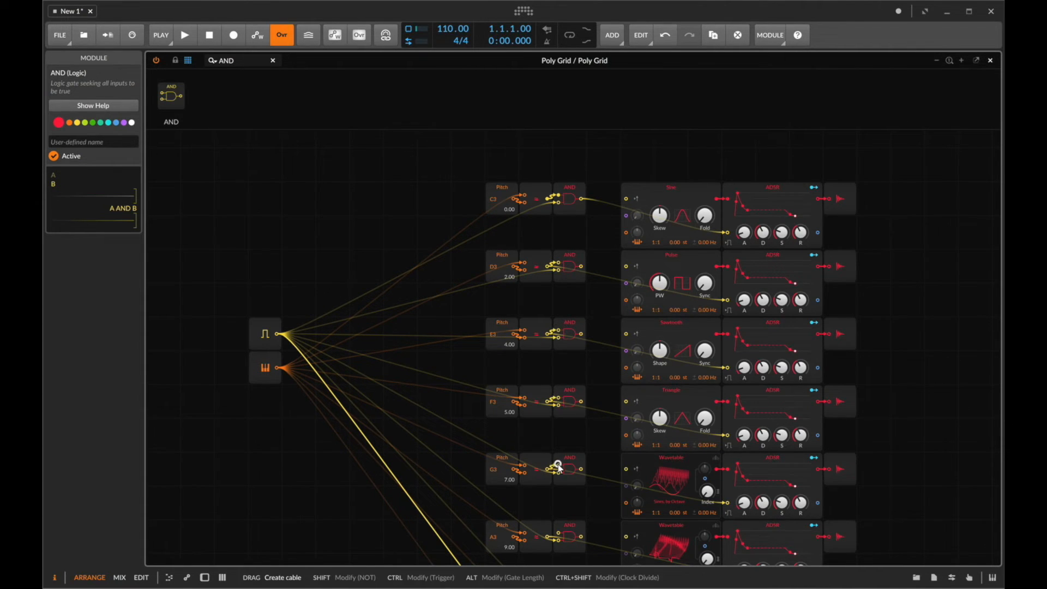
scroll(557, 472, down, 2)
scroll(557, 499, down, 3)
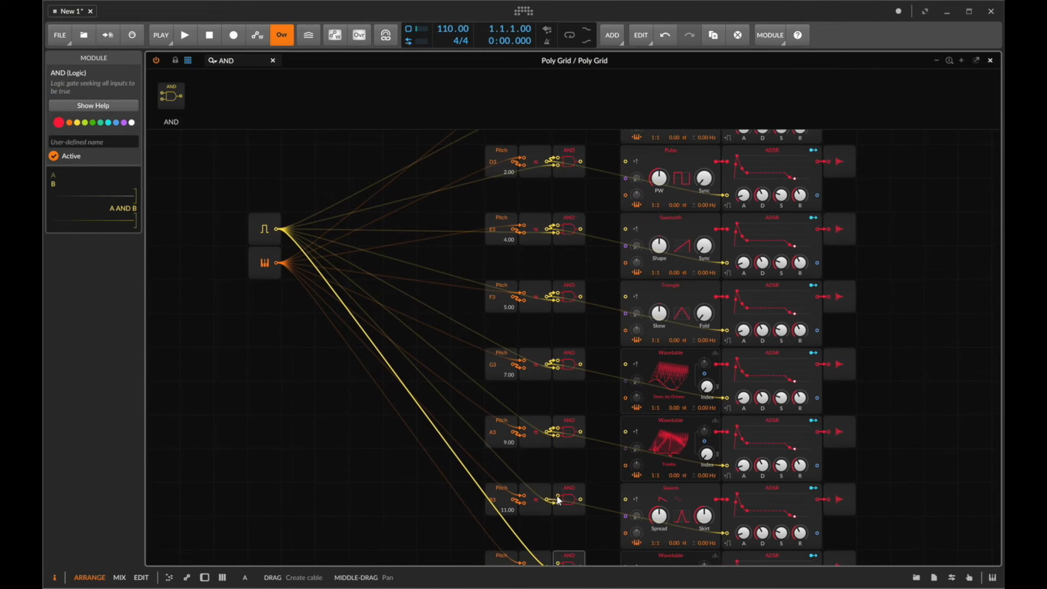
scroll(558, 496, down, 3)
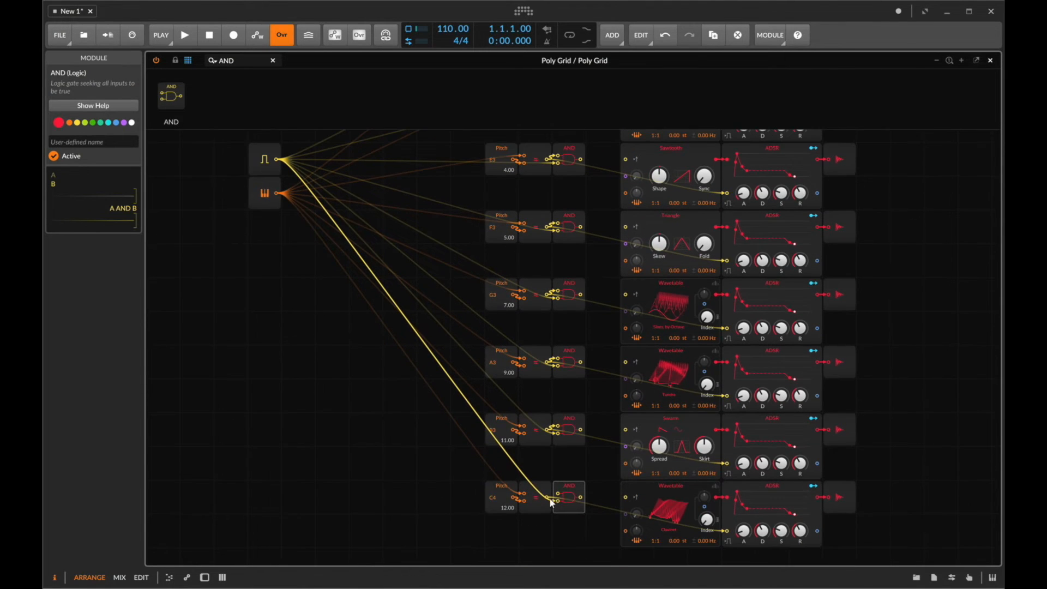
Connect each AND module's output to the gate input of the ADSR envelope in its row, from C4 up to D3.
drag(729, 519, 726, 531)
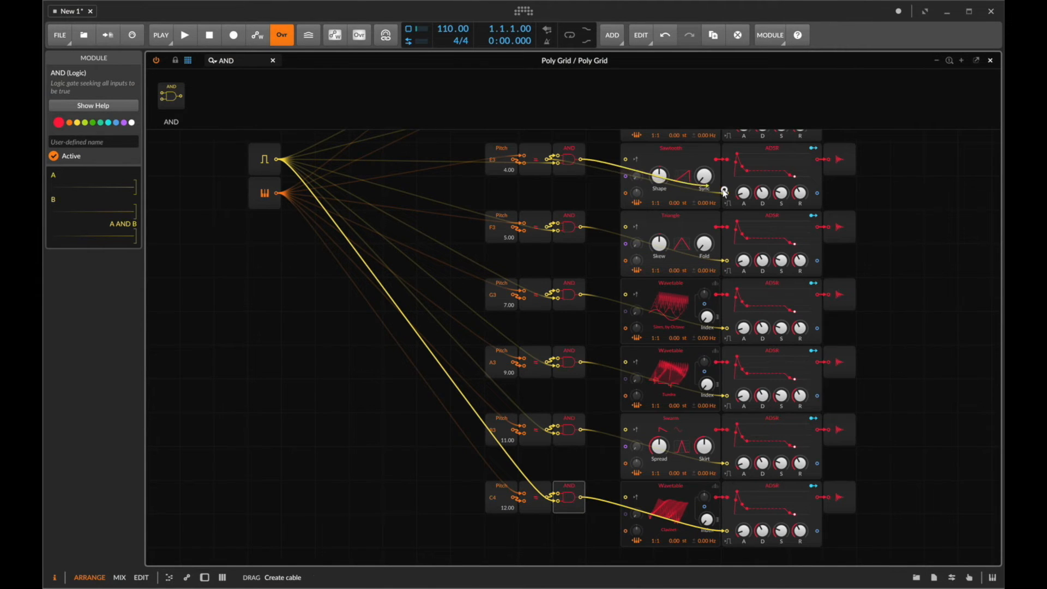
scroll(612, 169, up, 3)
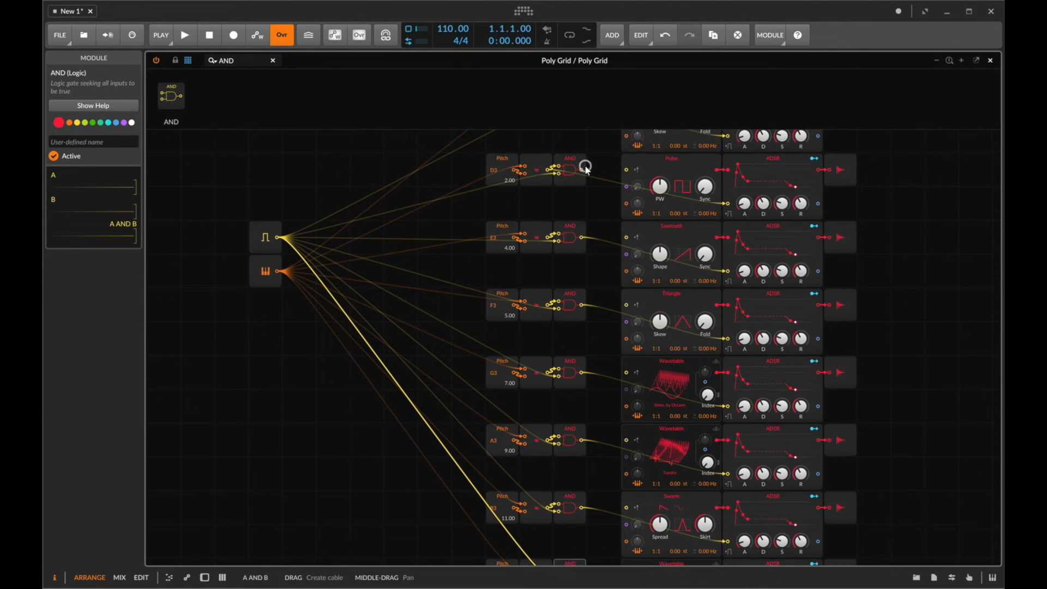
scroll(726, 208, up, 4)
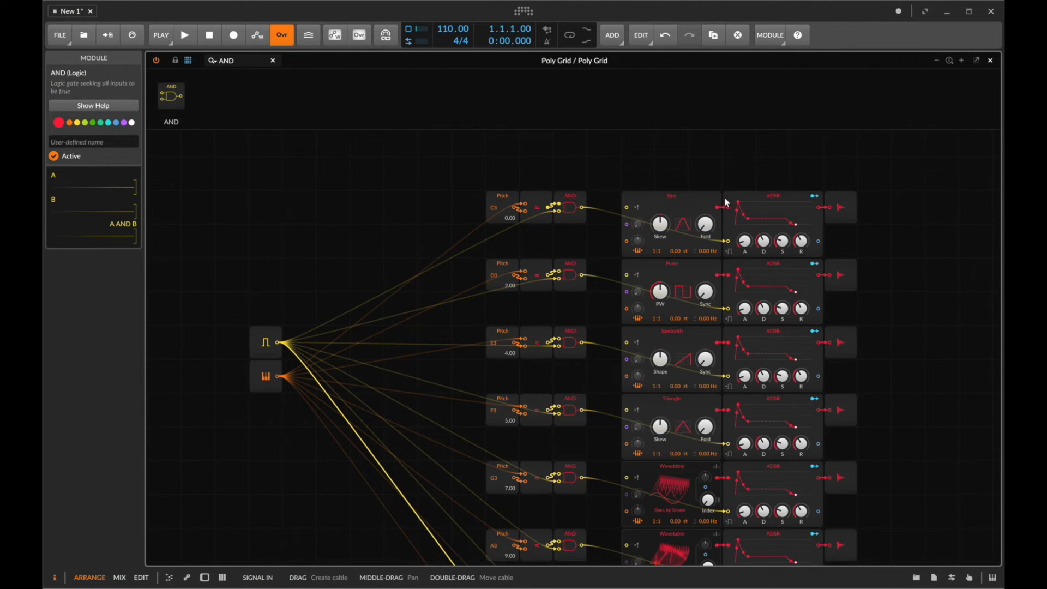
Play a series of notes across the C3 to C4 range to audition each row's oscillator.
scroll(726, 203, down, 1)
key(a)
key(f)
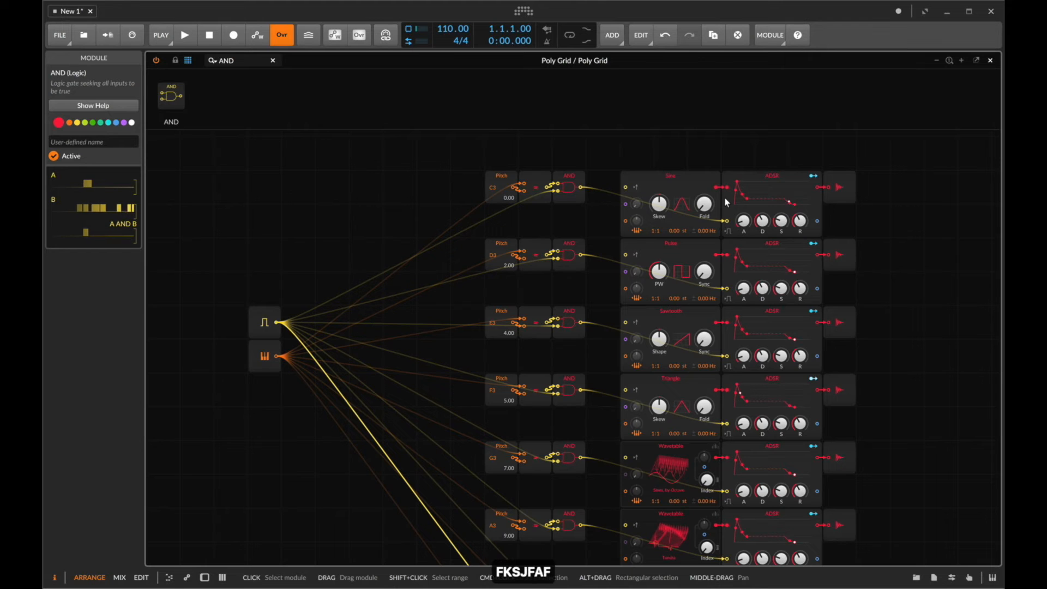
key(h)
key(l)
key(g)
key(k)
key(j)
key(h)
key(s)
key(d)
key(f)
scroll(797, 274, down, 5)
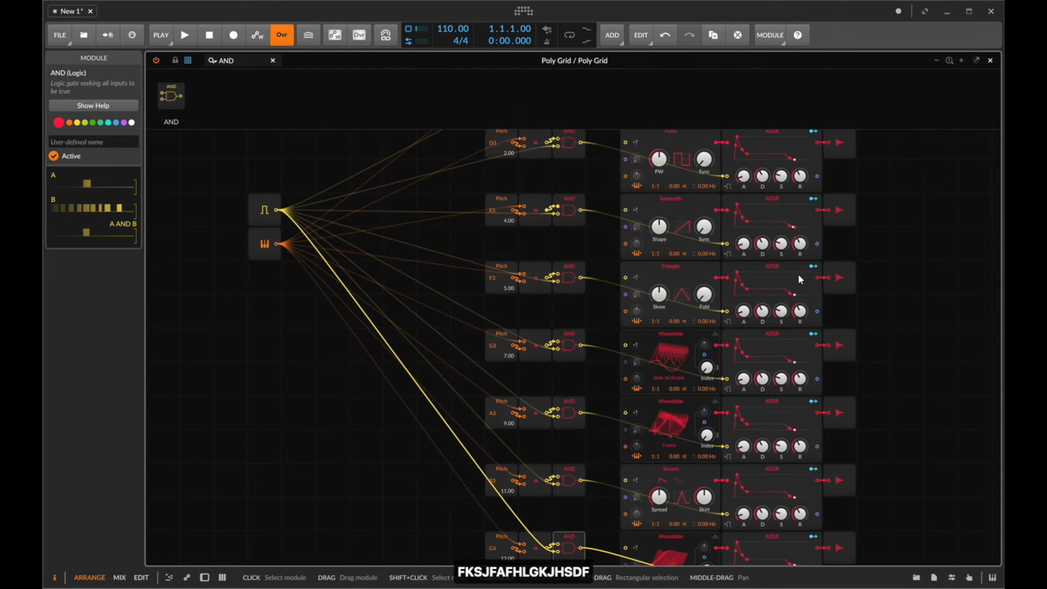
key(g)
key(h)
key(s)
Replace the Swarm oscillator in the B3 row with a Wavetable oscillator and load the Brass Stab wavetable.
right_click(676, 465)
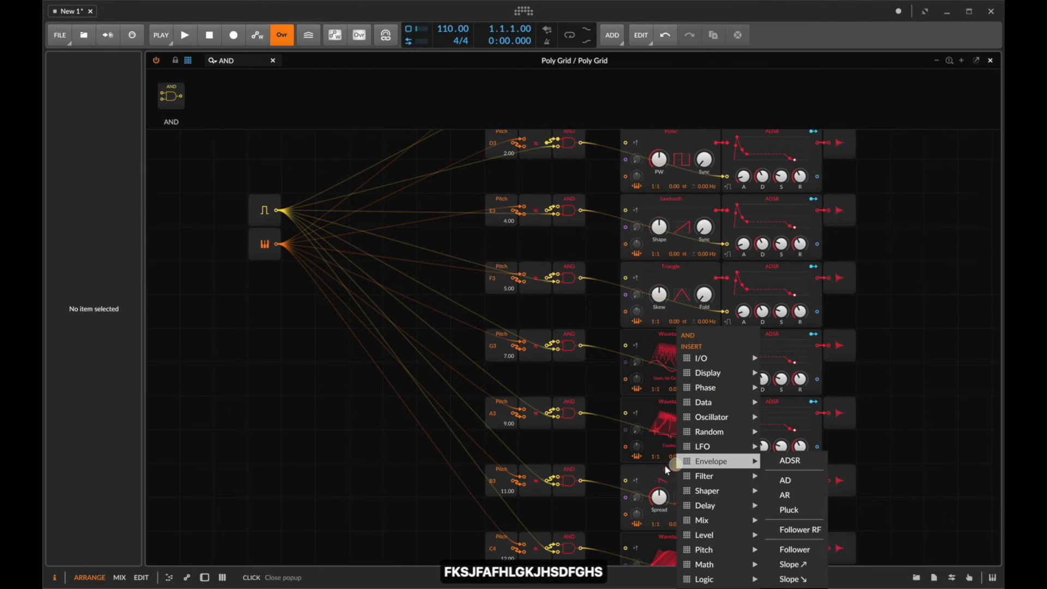
click(669, 476)
right_click(669, 478)
click(711, 553)
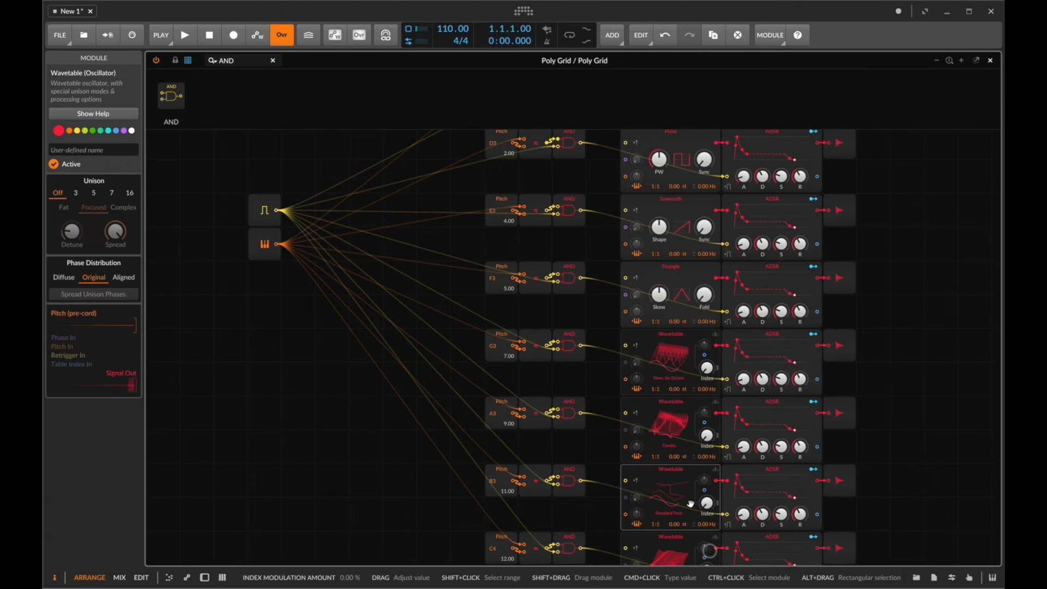
click(669, 496)
scroll(596, 283, up, 10)
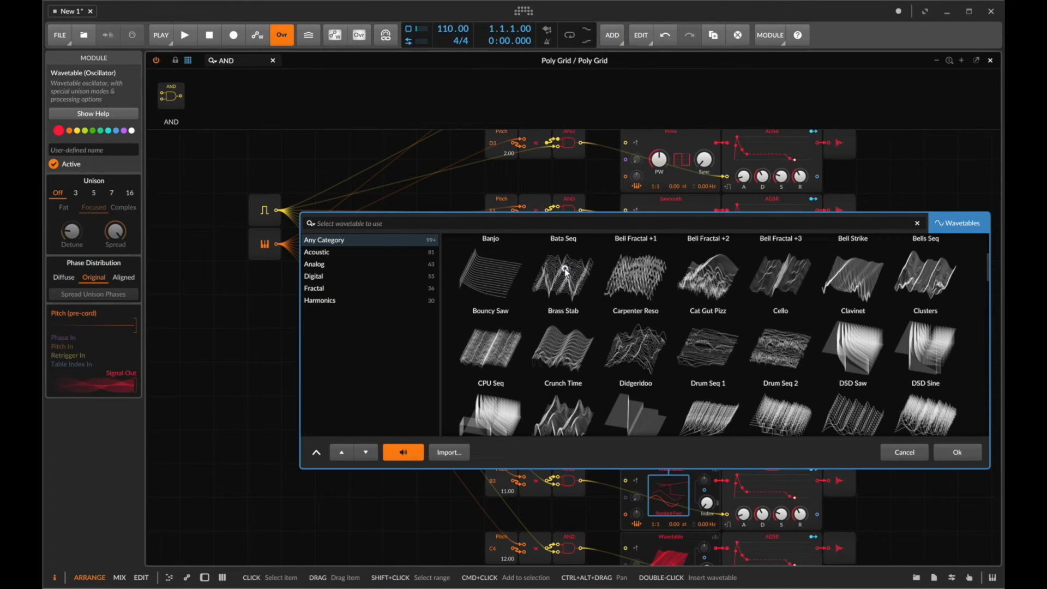
double_click(565, 270)
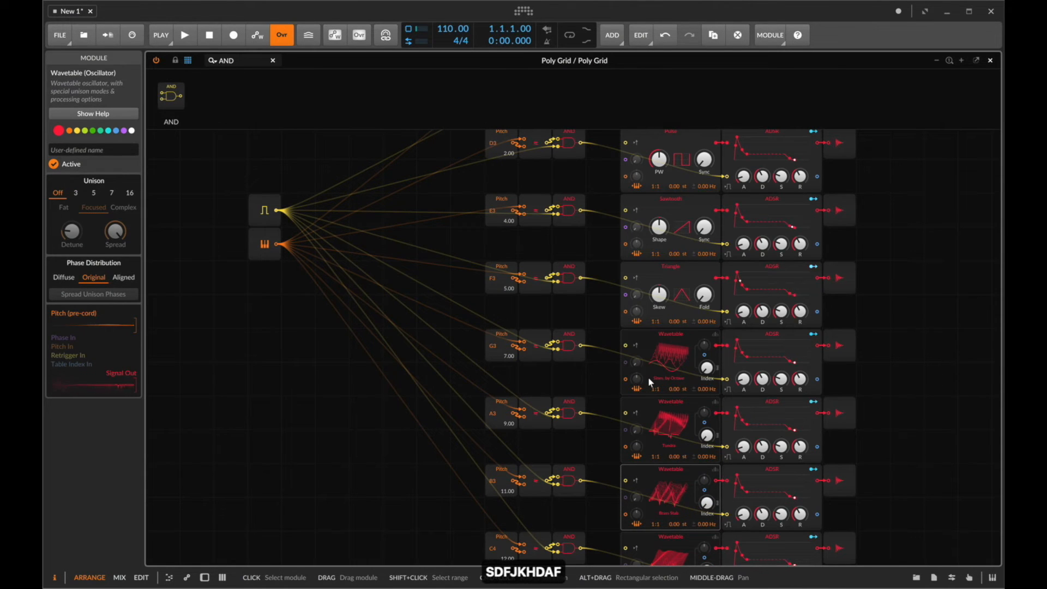
Close the grid editor and insert an Arpeggiator before the Poly Grid on the pink instrument track.
click(990, 60)
click(180, 167)
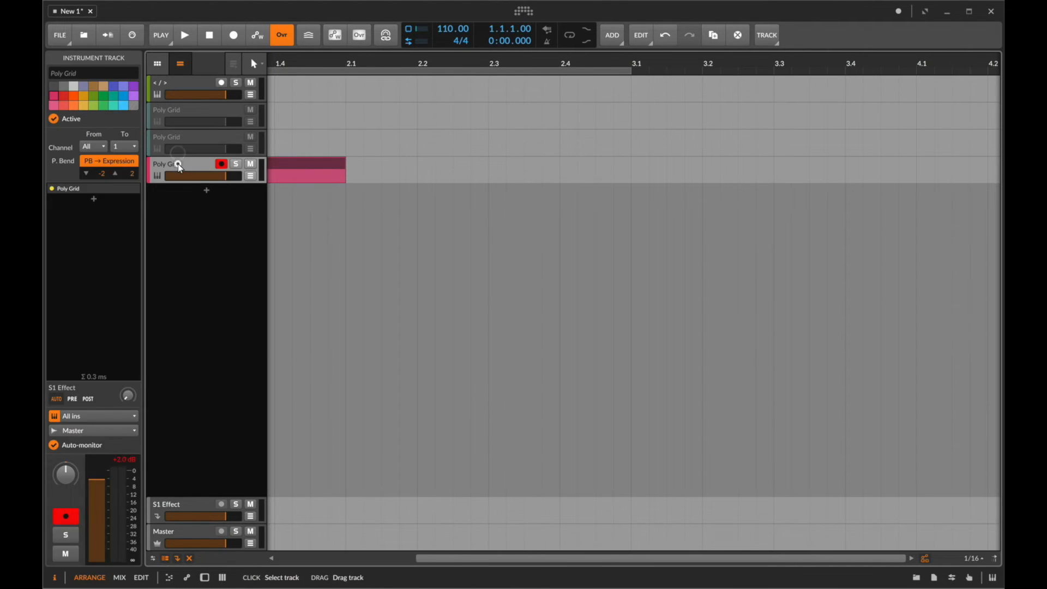
double_click(178, 165)
click(172, 494)
click(188, 197)
text(arp)
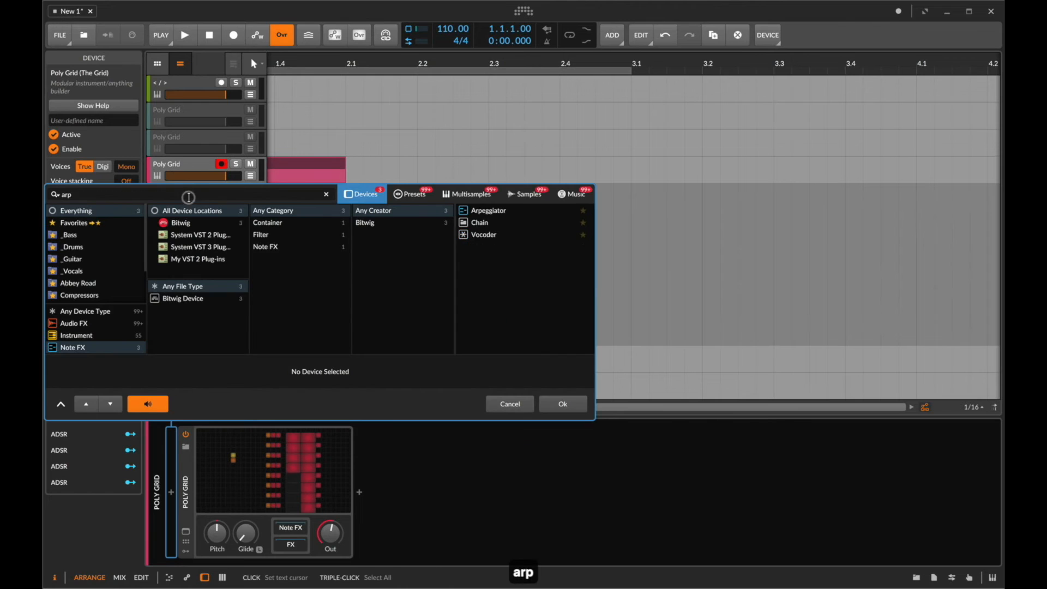
key(Down)
key(Return)
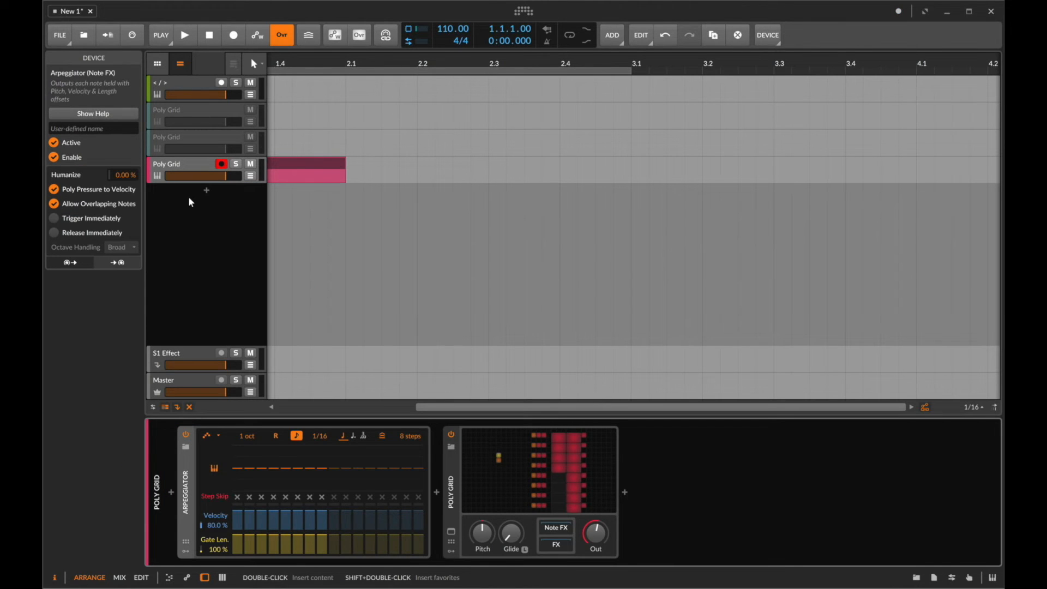
Hold several notes together to audition the arpeggiated patch, briefly viewing the envelopes in the grid editor.
key(a)
key(f)
key(g)
key(j)
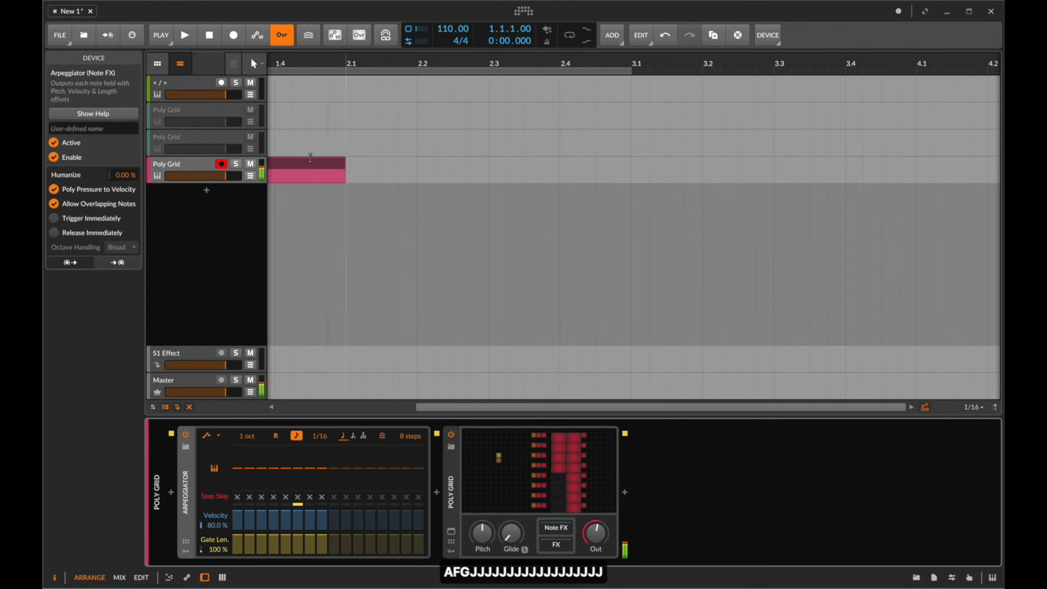
key(d)
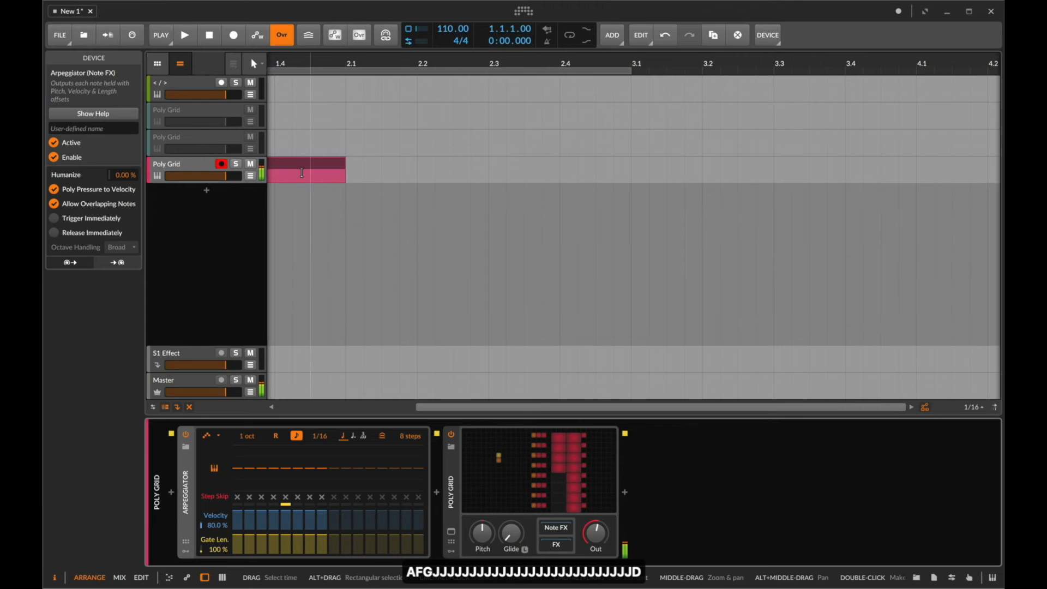
click(504, 448)
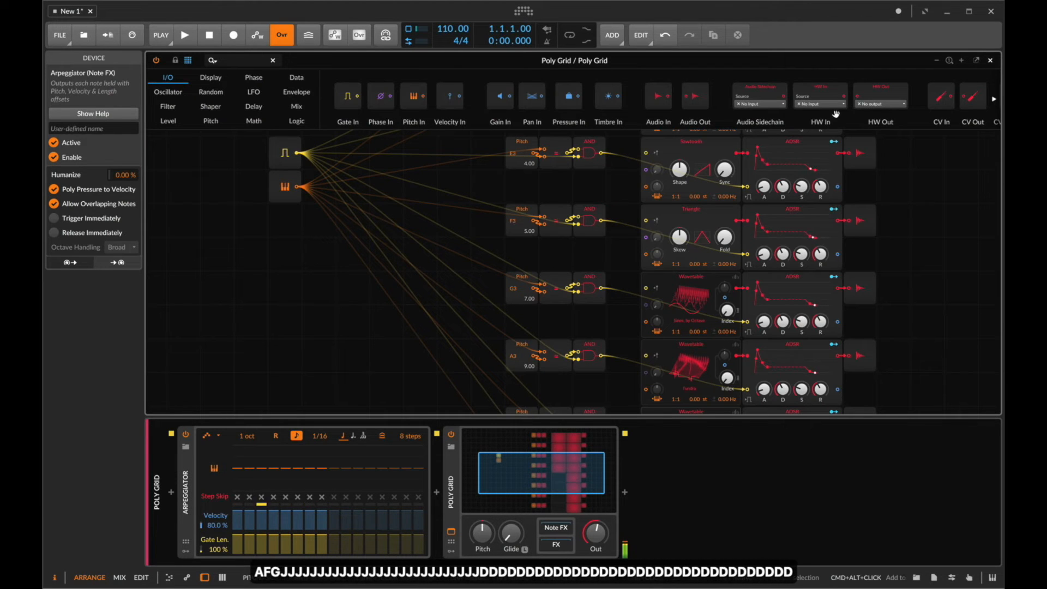
key(f)
key(a)
key(g)
key(j)
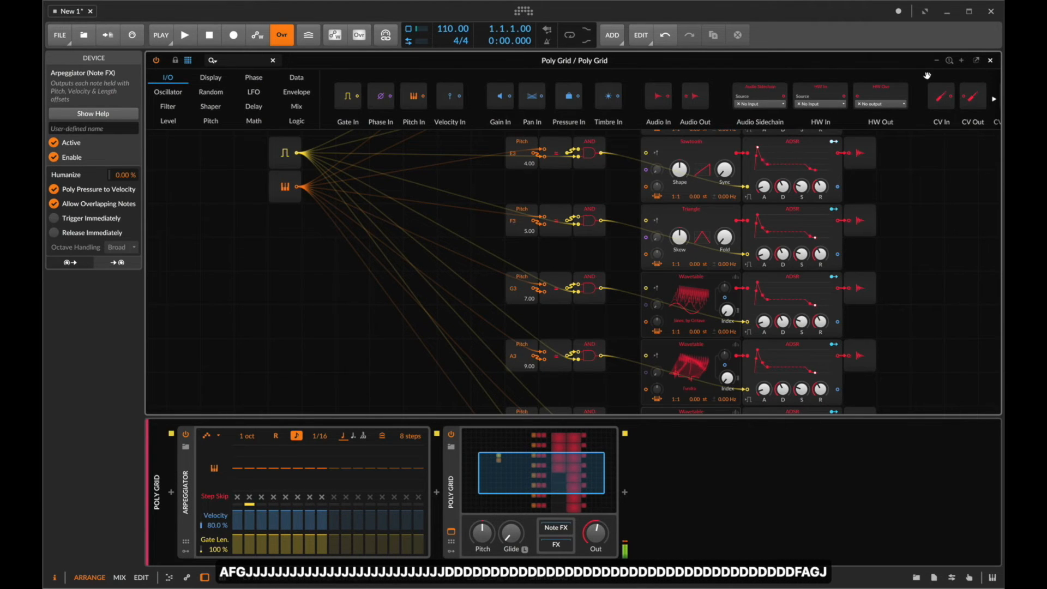
click(988, 60)
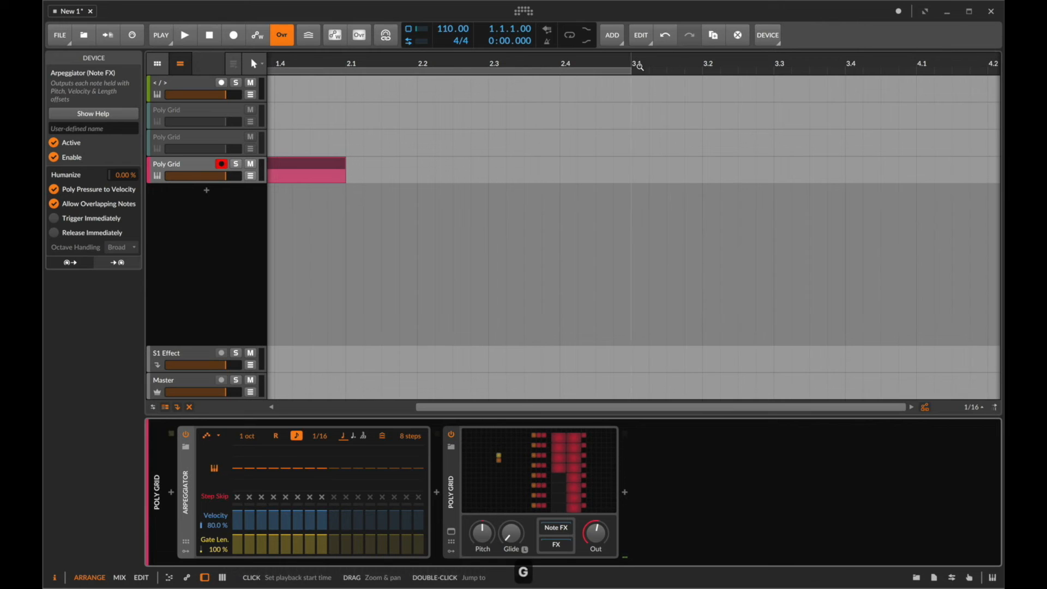
Show the clip launcher and record a held chord into the pink Poly Grid track's Scene 1 slot.
click(158, 63)
click(287, 170)
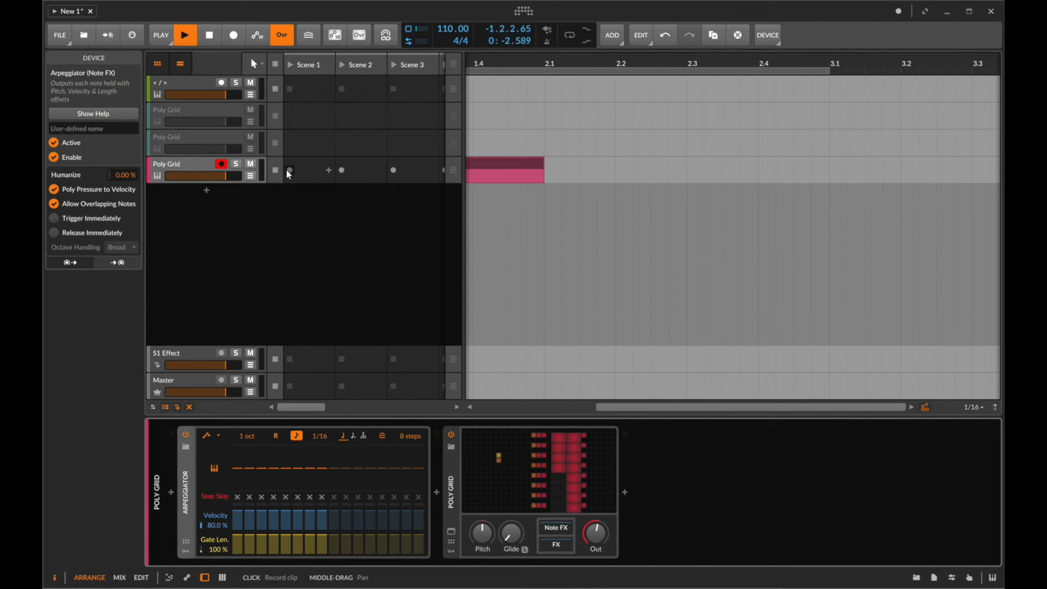
key(d)
key(f)
key(a)
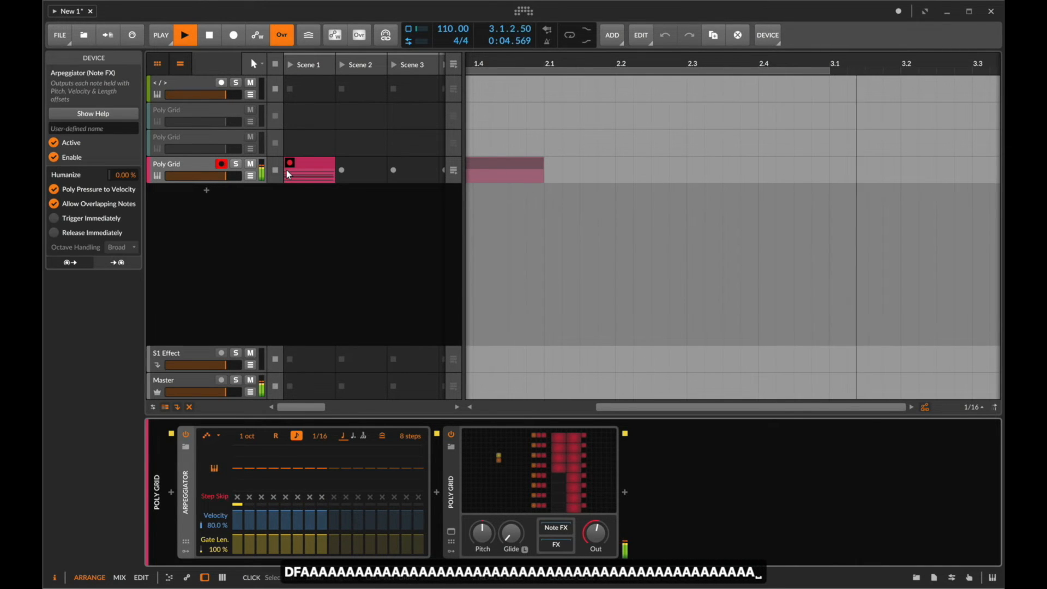
key(space)
Select all notes in the recorded Scene 1 clip and extend their length to 33 bars.
double_click(289, 174)
key(ctrl+a)
key(])
key(])
key(])
key(])
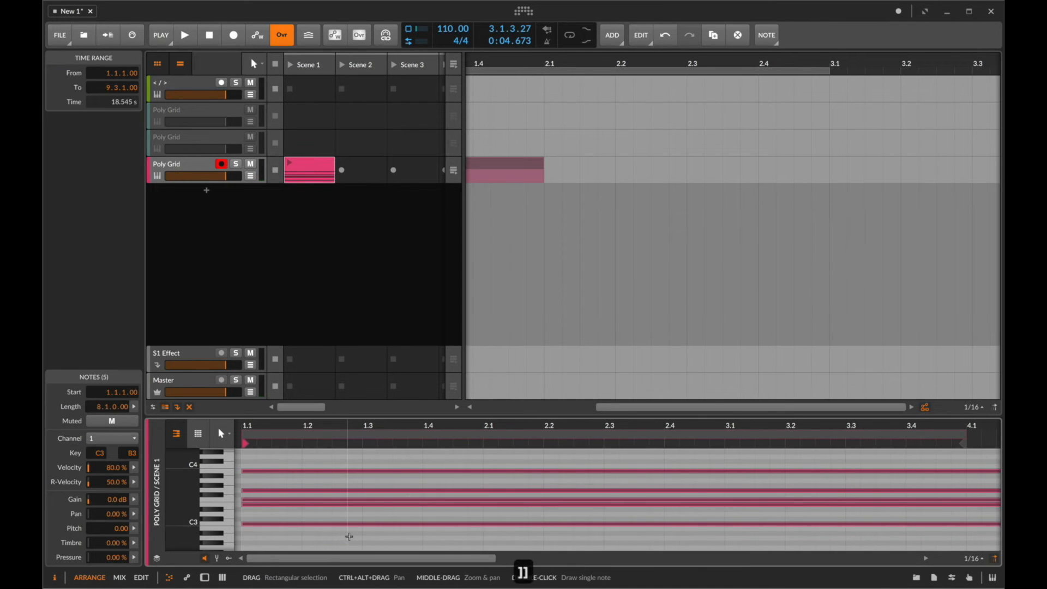
Set the Scene 1 clip's loop length to 8 bars and launch the clip.
click(297, 174)
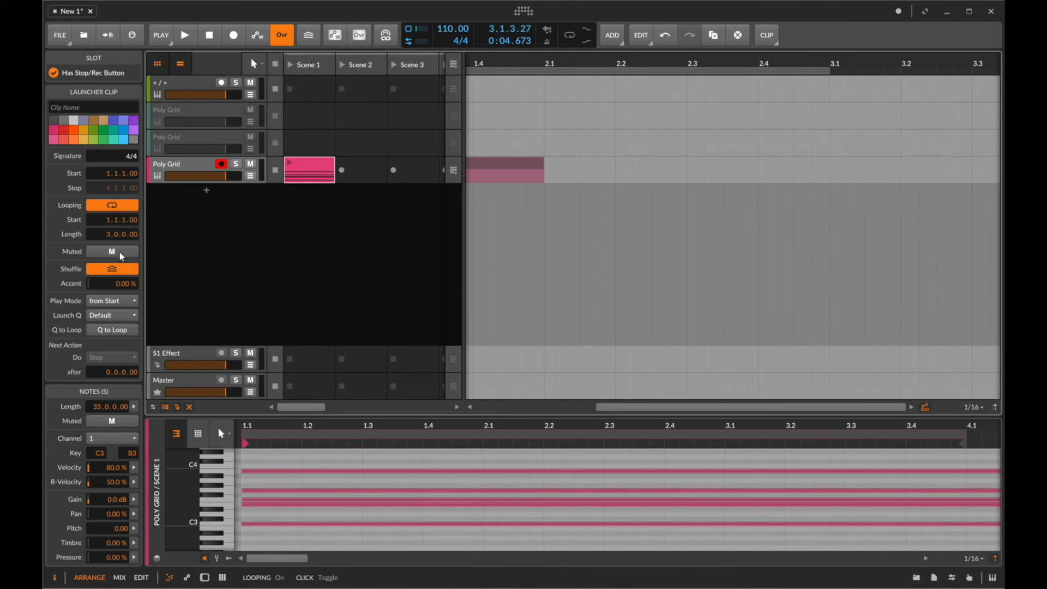
double_click(117, 235)
text(8)
key(Return)
click(289, 163)
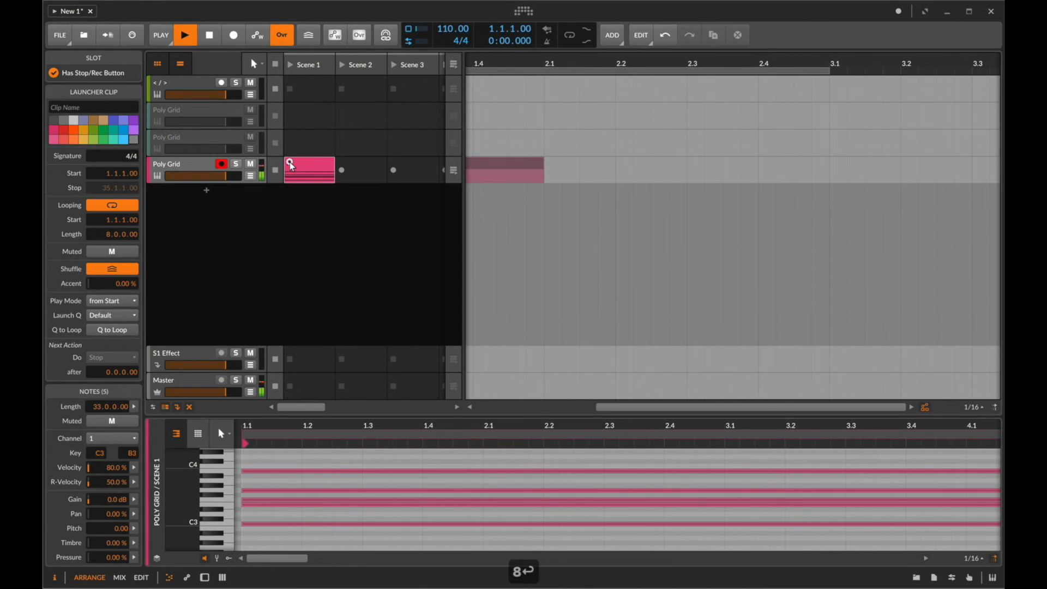
Open the pink track's Poly Grid editor and view the upper rows' envelopes while the clip plays.
double_click(176, 165)
click(544, 474)
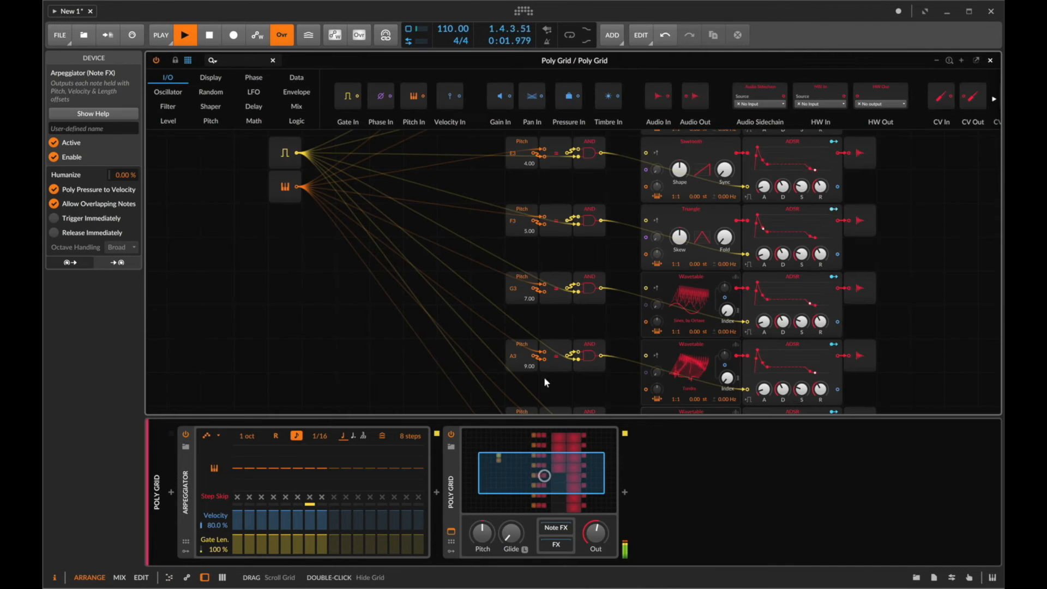
scroll(594, 180, up, 2)
scroll(594, 190, right, 2)
scroll(595, 217, up, 2)
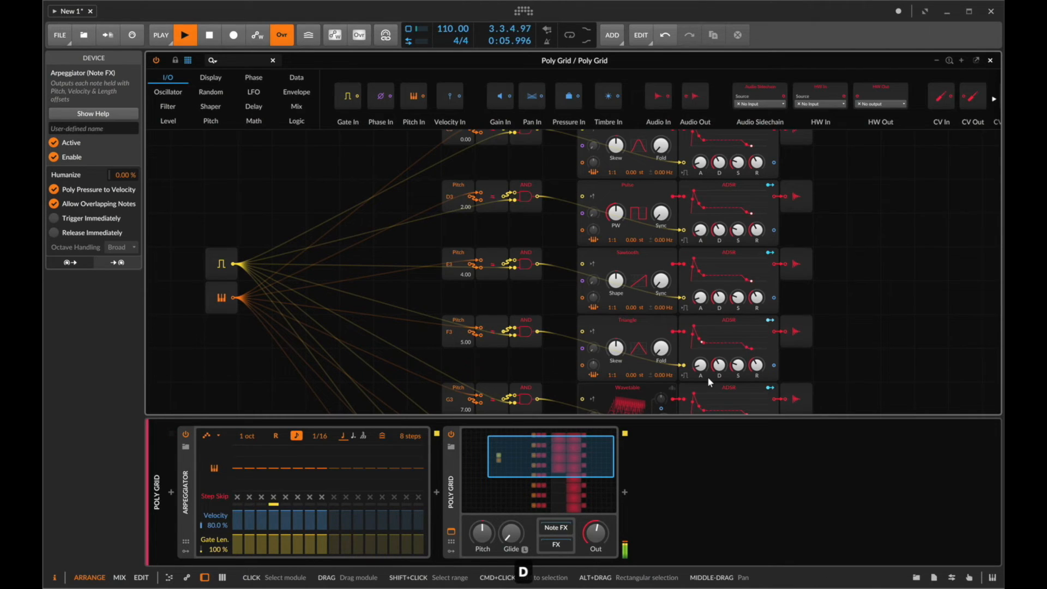
Switch to the Mix view and reopen the Poly Grid editor from the pink track's devices.
key(Tab)
key(d)
key(d)
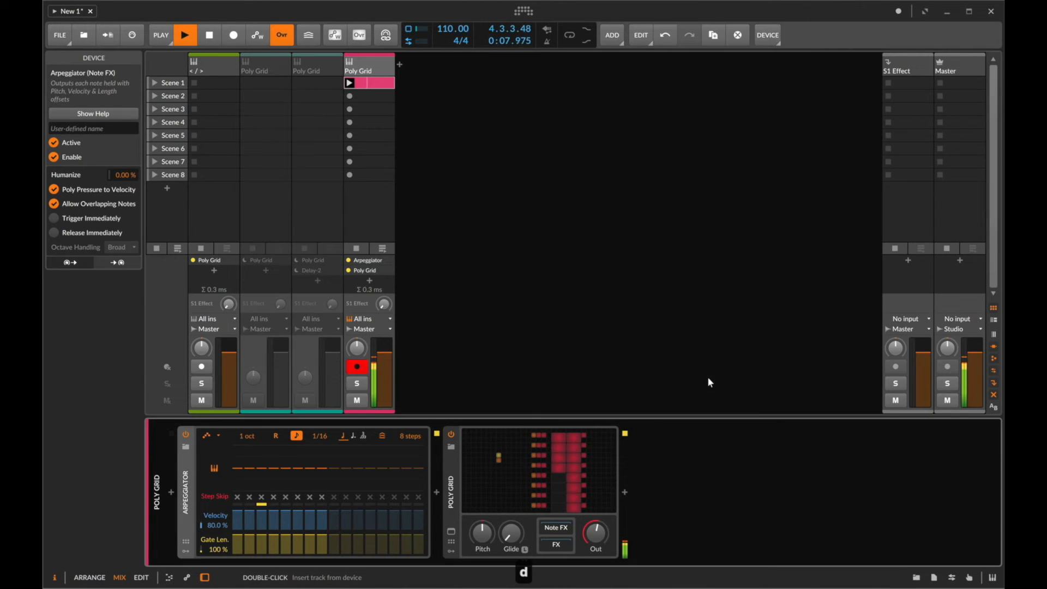
double_click(376, 100)
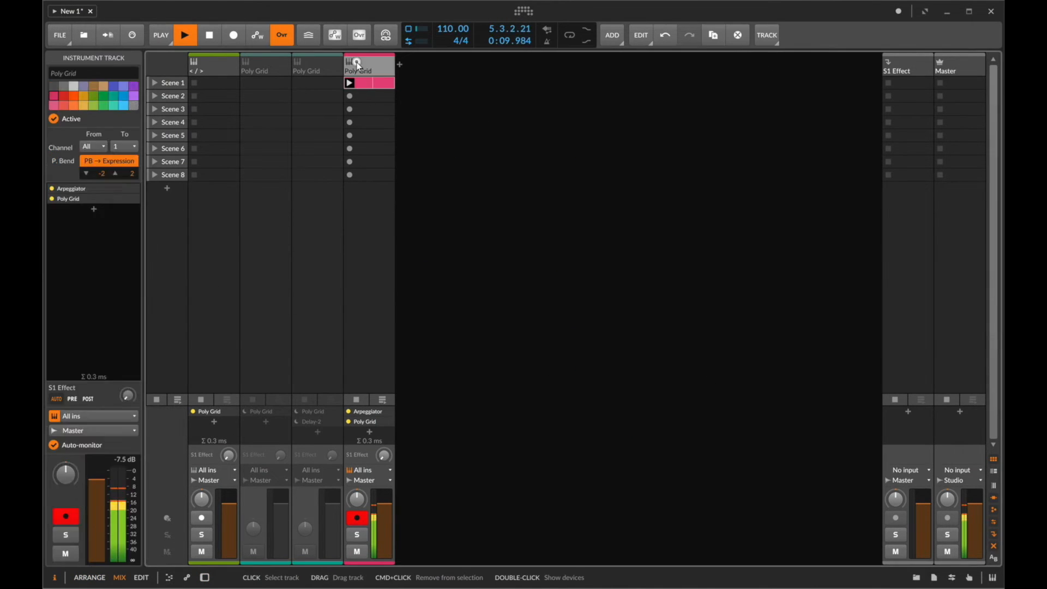
double_click(376, 84)
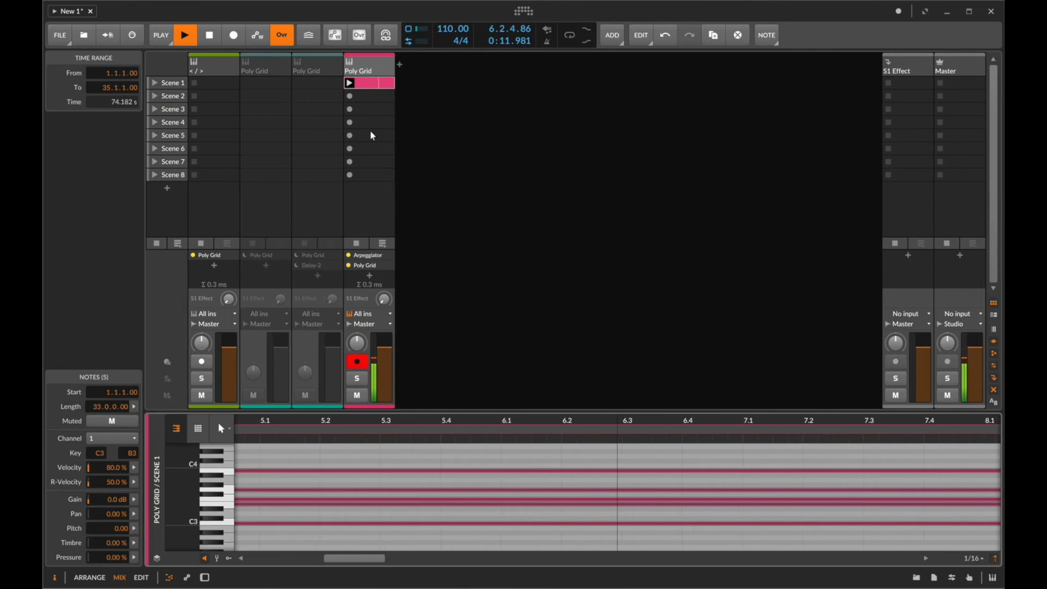
double_click(372, 74)
key(super+z)
click(523, 473)
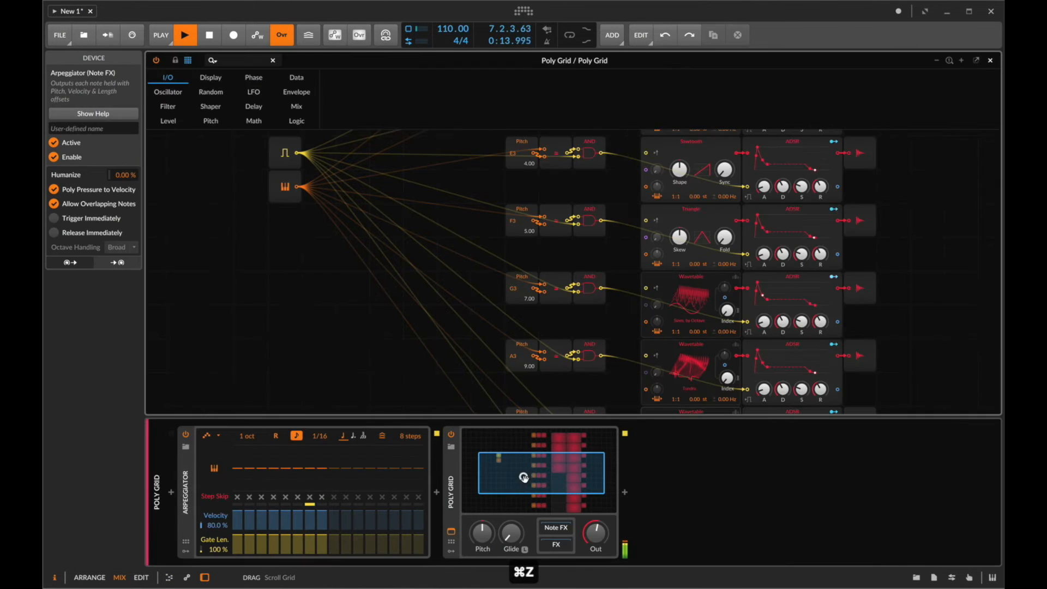
Stop playback and hide the device chain so the grid editor fills the window.
key(space)
scroll(691, 243, right, 3)
scroll(692, 243, up, 1)
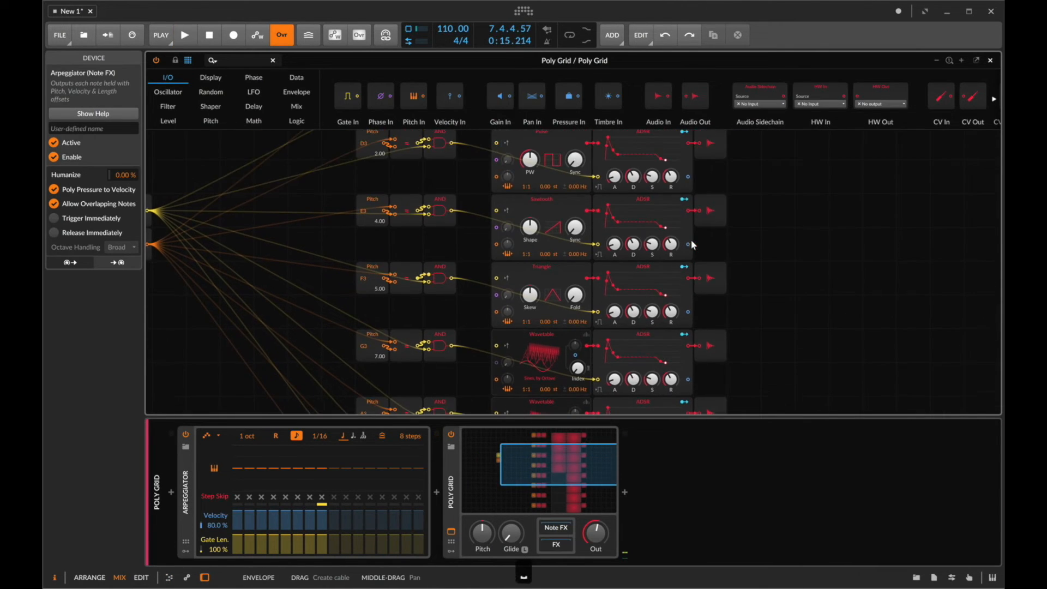
key(d)
key(d)
scroll(692, 244, up, 2)
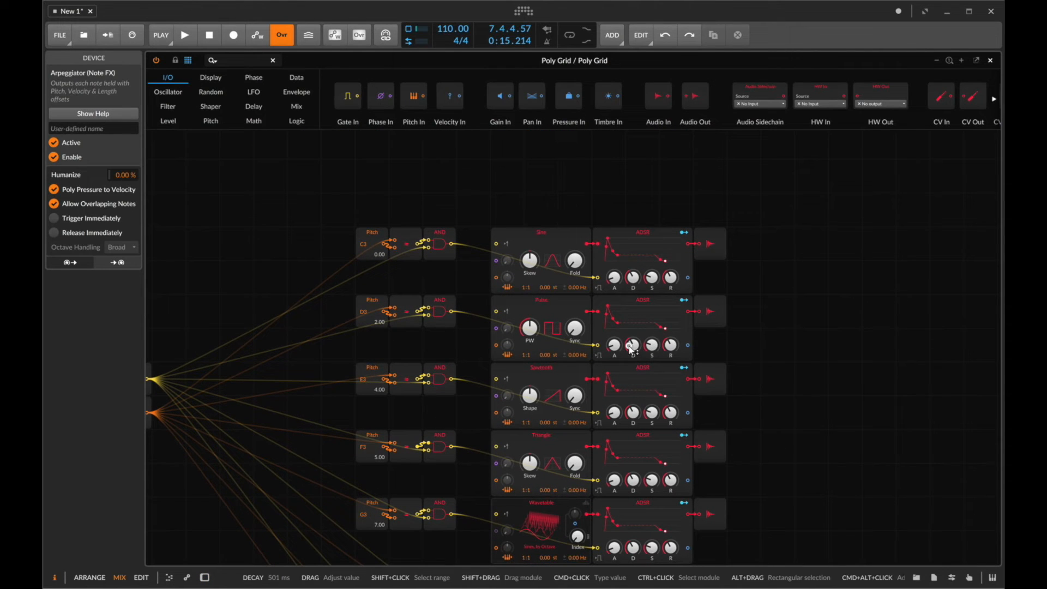
Shorten the ADSR decays in the Pulse, Triangle and Sawtooth rows during playback, with the Sawtooth row at 74.4 ms, and stop playback.
drag(629, 345, 629, 348)
key(space)
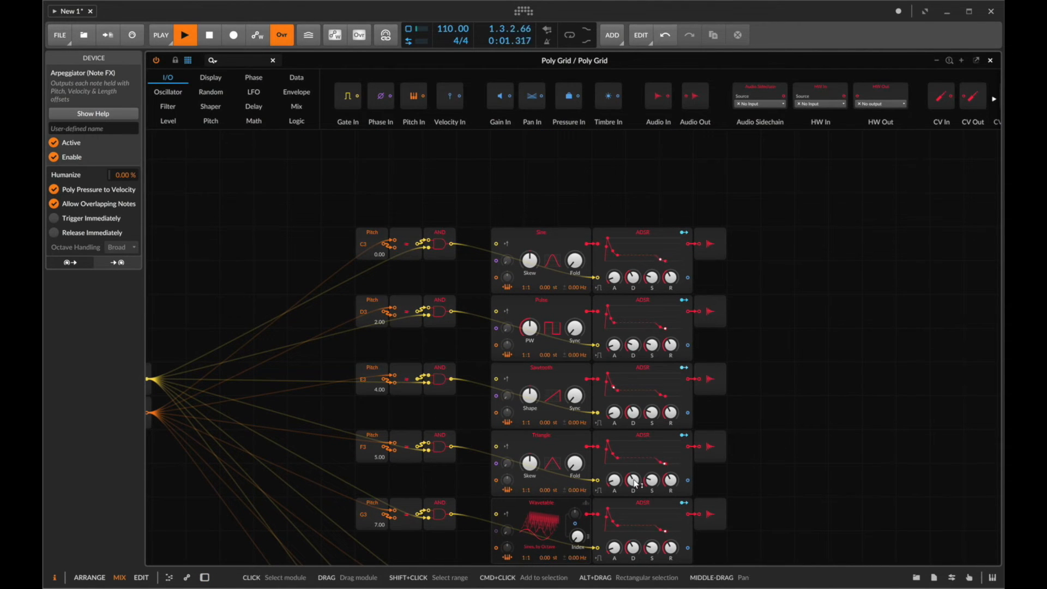
click(633, 480)
drag(632, 480, 632, 482)
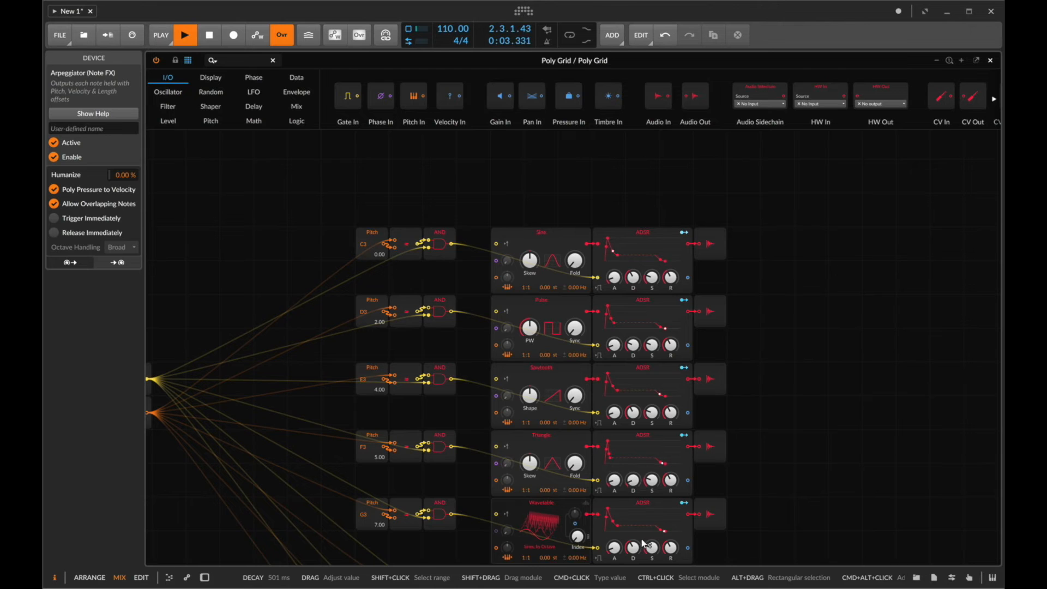
scroll(646, 366, down, 2)
drag(632, 347, 656, 352)
mouse_move(634, 349)
mouse_down()
mouse_move(614, 352)
mouse_move(632, 352)
mouse_up()
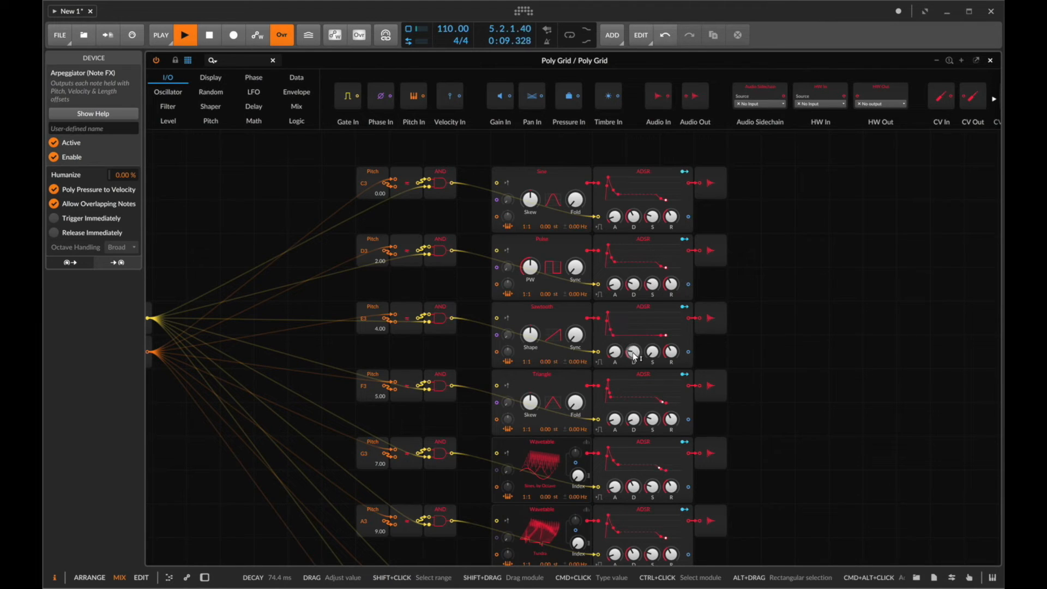
key(d)
key(d)
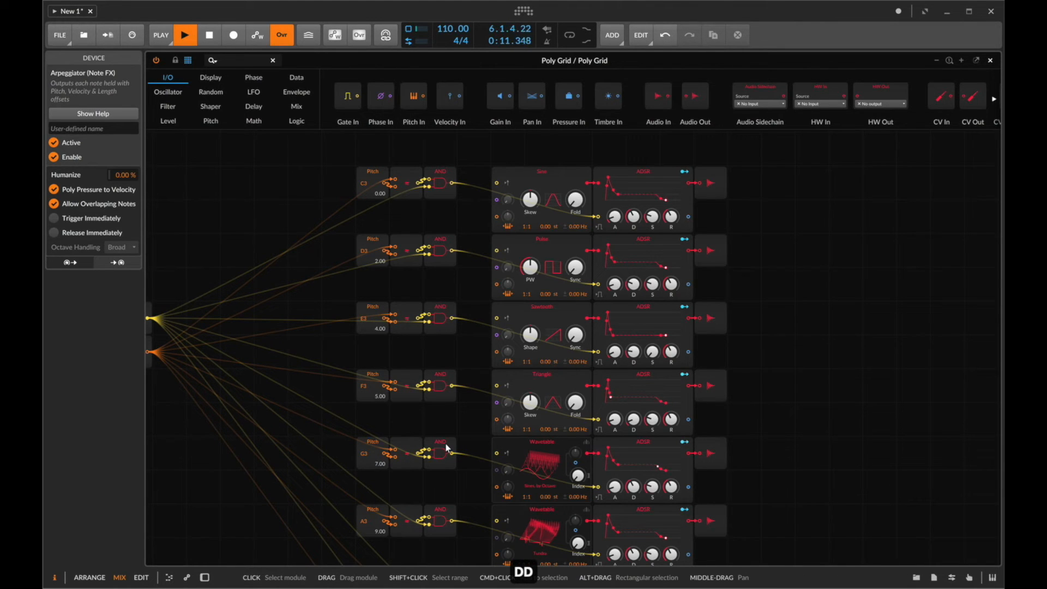
key(space)
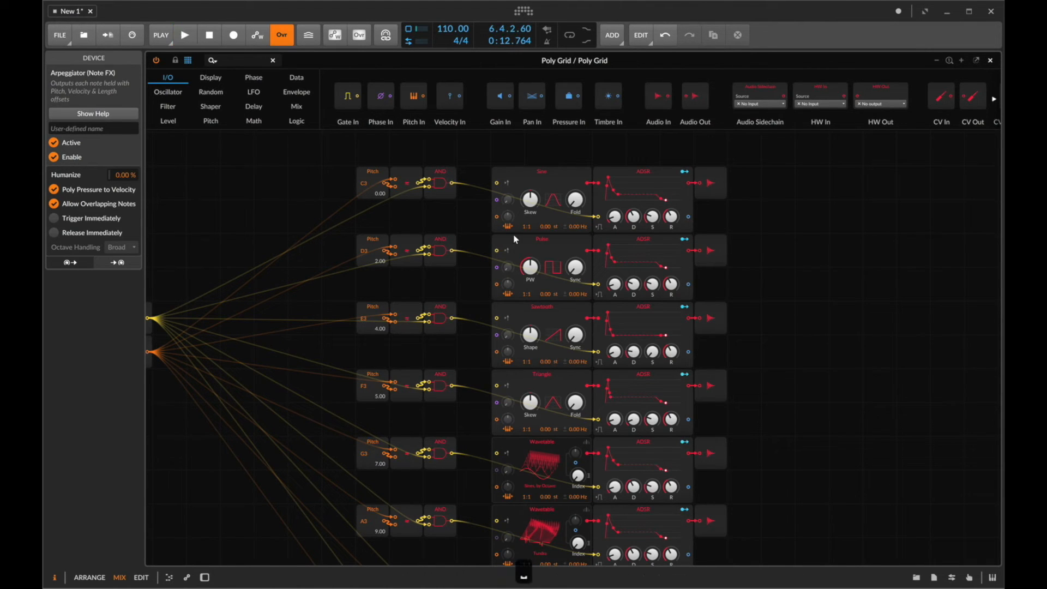
Turn off Key Tracking on the oscillators in the rows from C3 to C4.
click(506, 293)
click(508, 429)
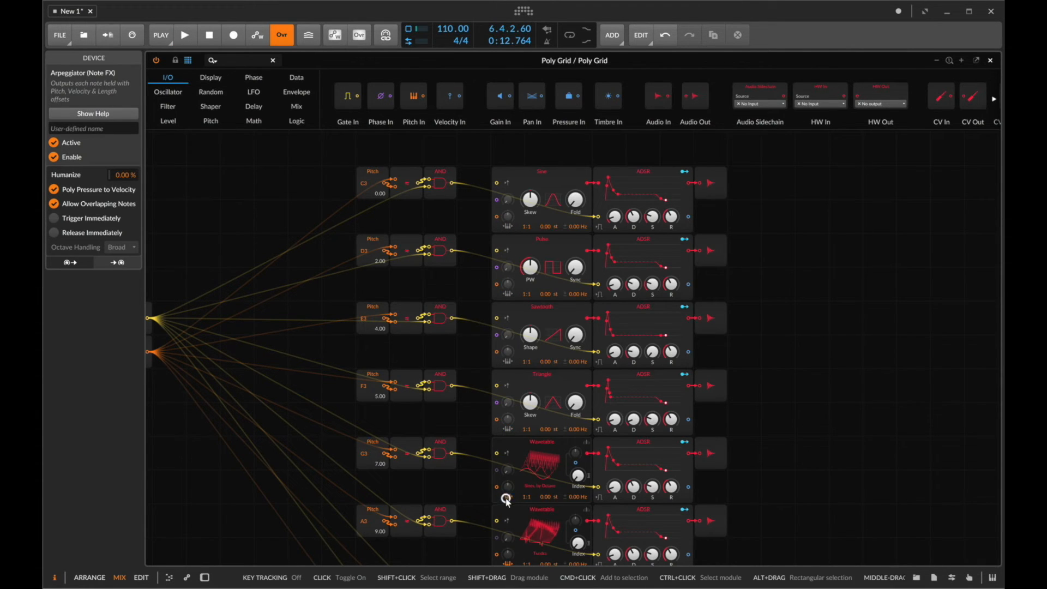
scroll(507, 497, down, 2)
click(509, 501)
scroll(510, 502, down, 2)
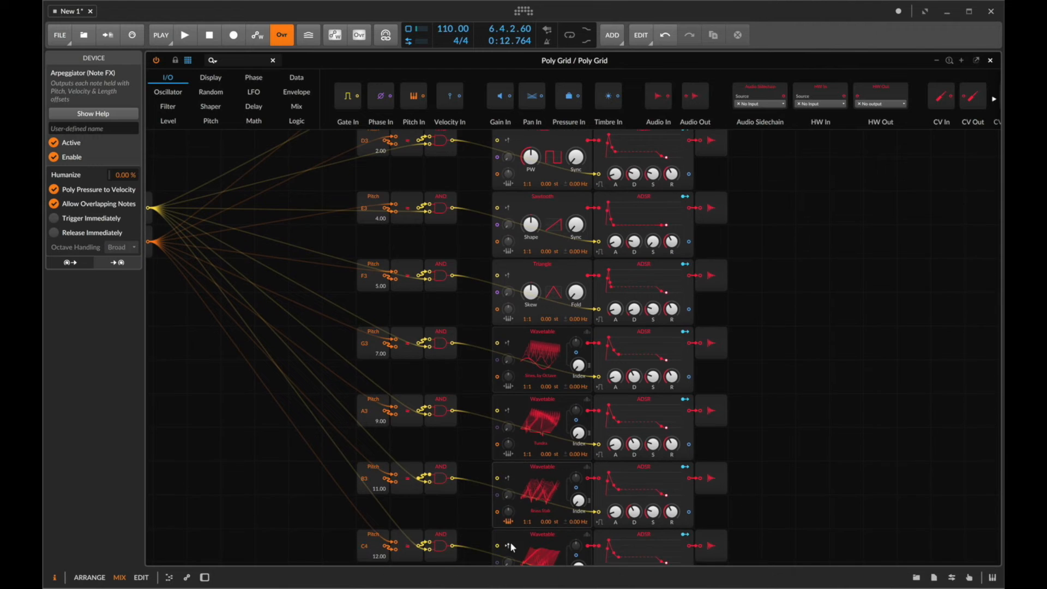
click(508, 542)
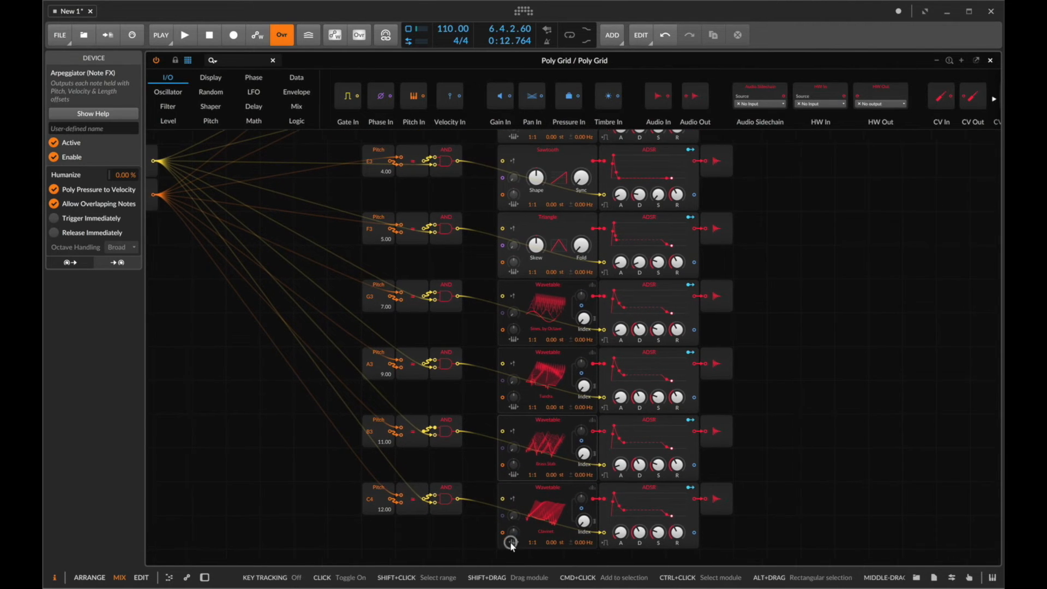
Cable Pitch In to the pitch inputs of the Sine, Pulse, Sawtooth and Triangle oscillators, raising their pitch modulation amounts to 120 st.
scroll(453, 366, left, 6)
scroll(452, 367, up, 3)
scroll(418, 283, up, 1)
scroll(346, 339, right, 1)
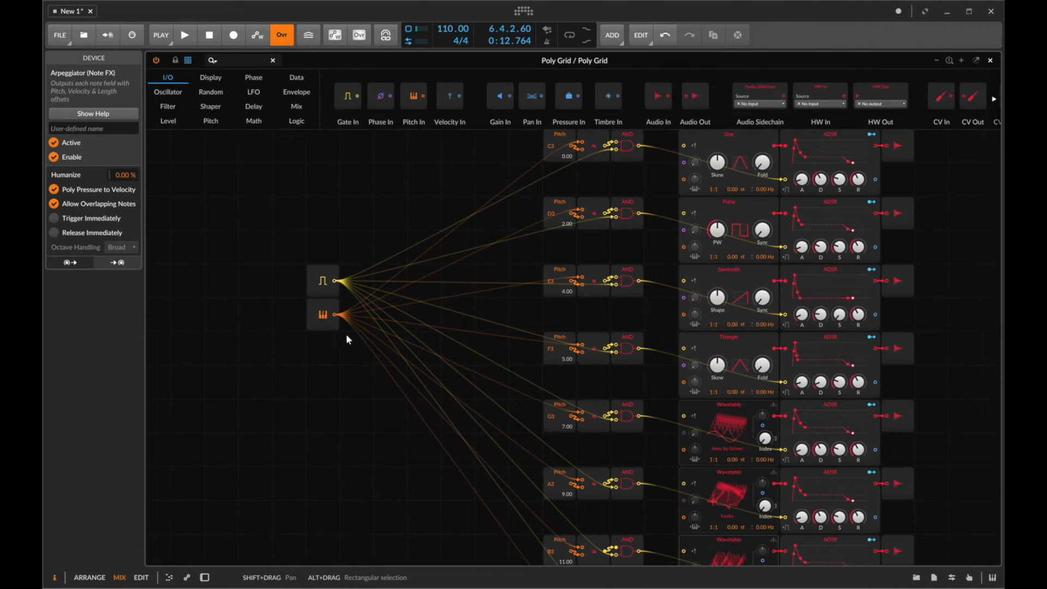
drag(334, 318, 683, 180)
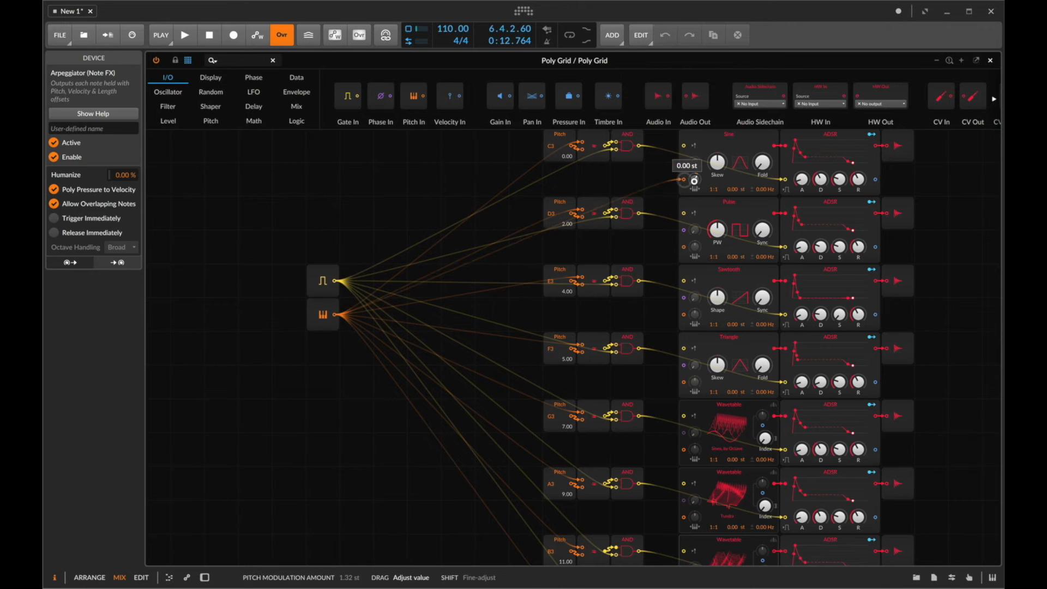
scroll(696, 186, up, 1)
drag(336, 348, 683, 275)
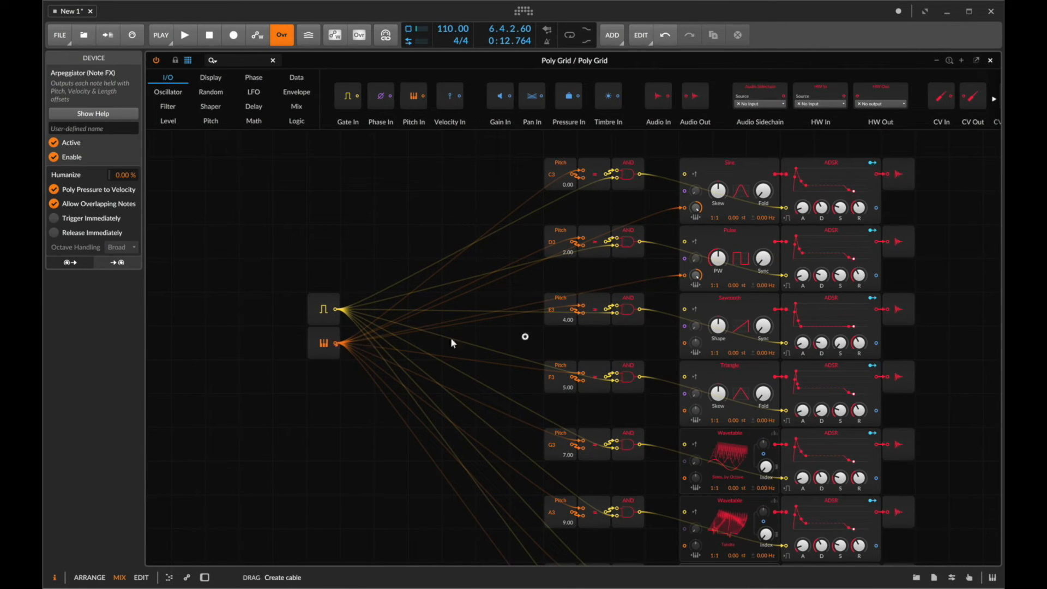
drag(336, 343, 683, 343)
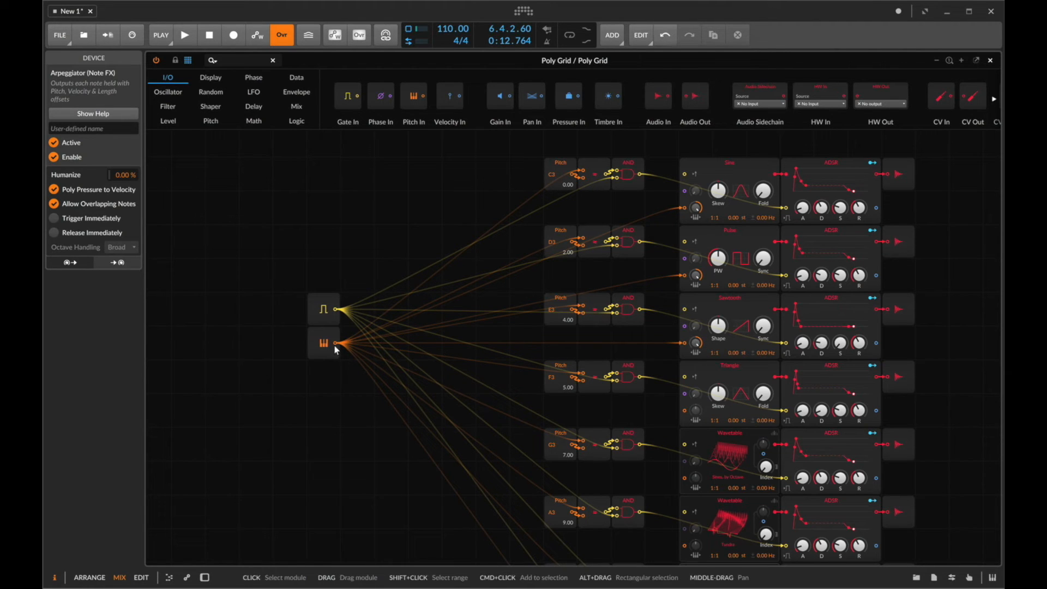
drag(336, 349, 683, 410)
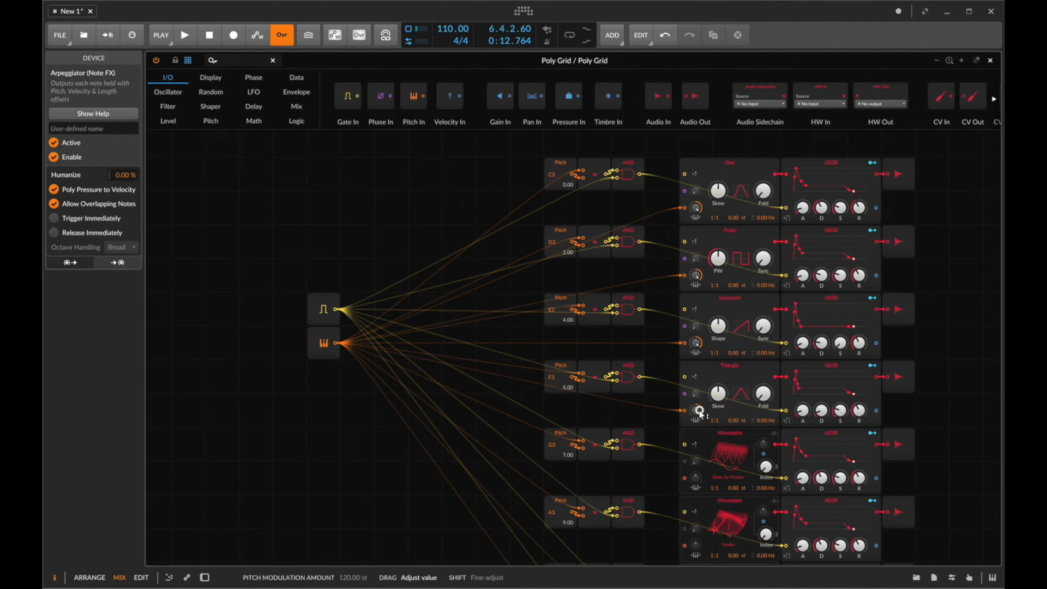
Cable Pitch In to the pitch inputs of the four Wavetable oscillators in the G3 to C4 rows and raise their pitch modulation amounts.
drag(338, 345, 685, 477)
scroll(700, 482, down, 1)
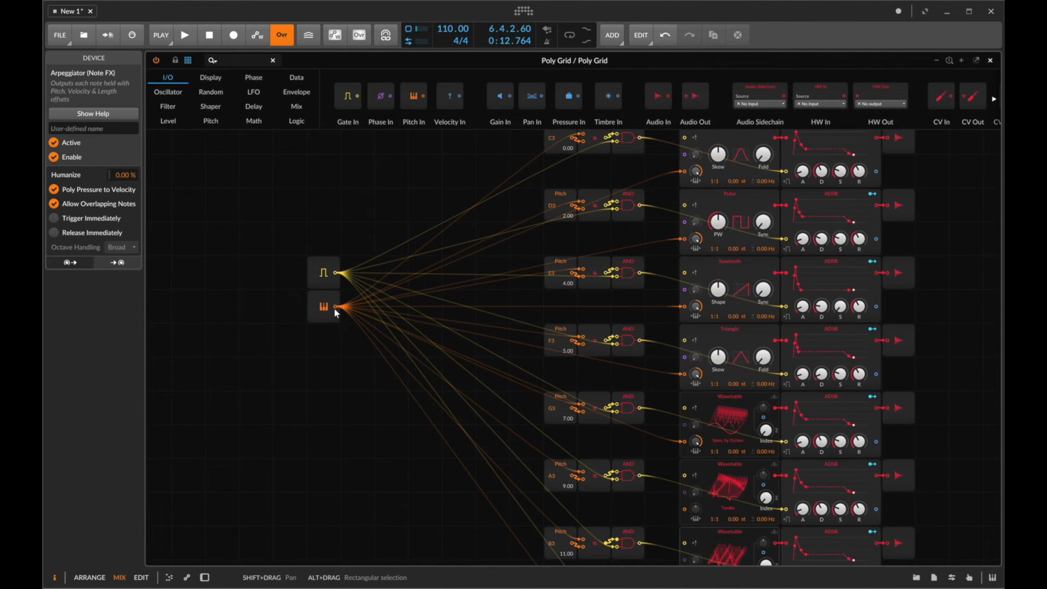
drag(337, 307, 686, 509)
scroll(686, 490, down, 2)
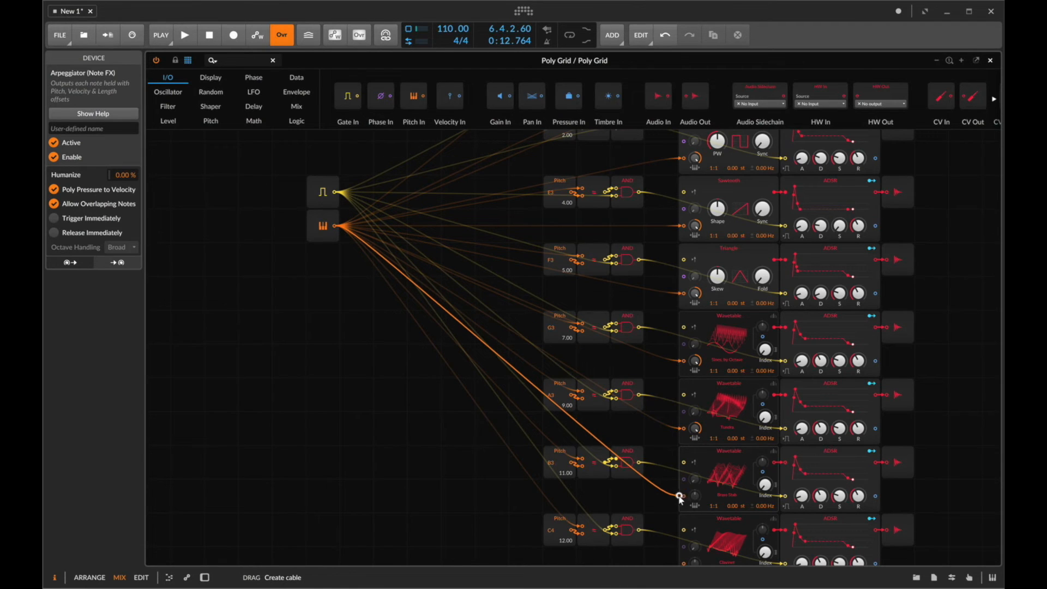
drag(684, 495, 695, 406)
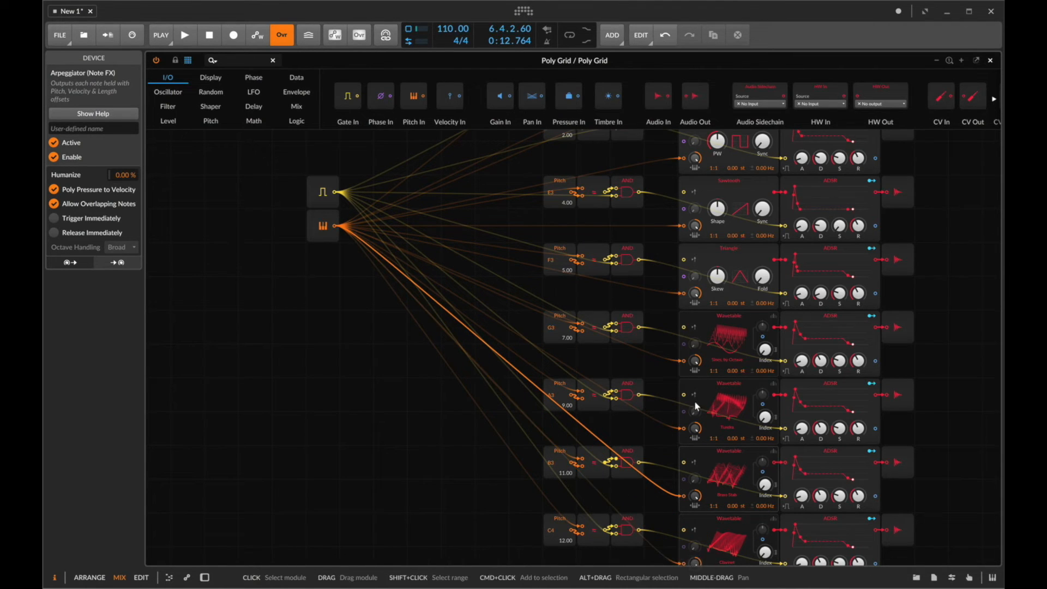
Start playback, add a Delay-2 after the Poly Grid device with its Mix at 17.8 %, and hide the device chain.
scroll(823, 392, right, 4)
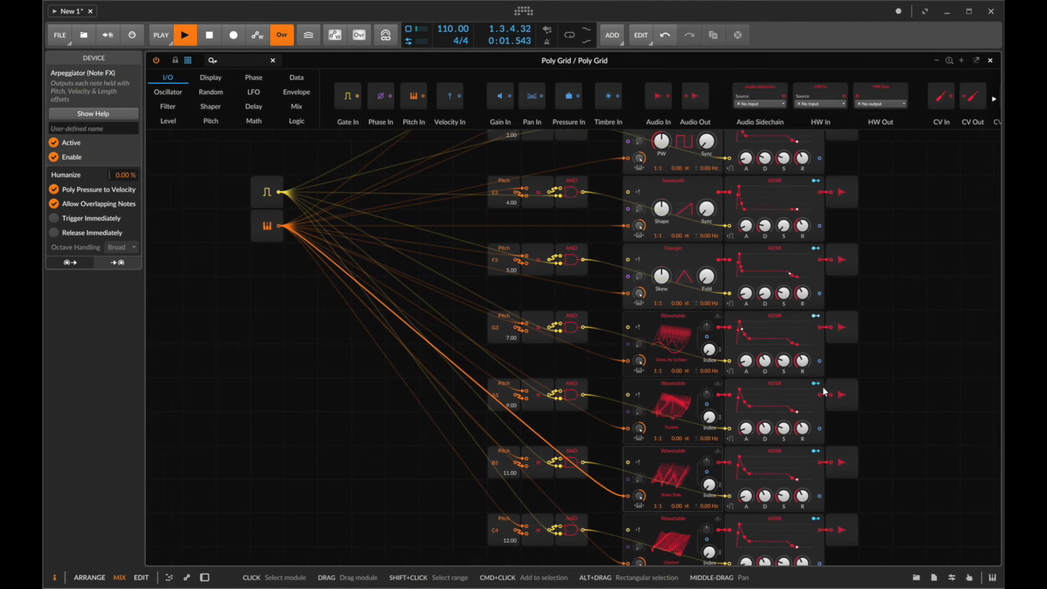
key(d)
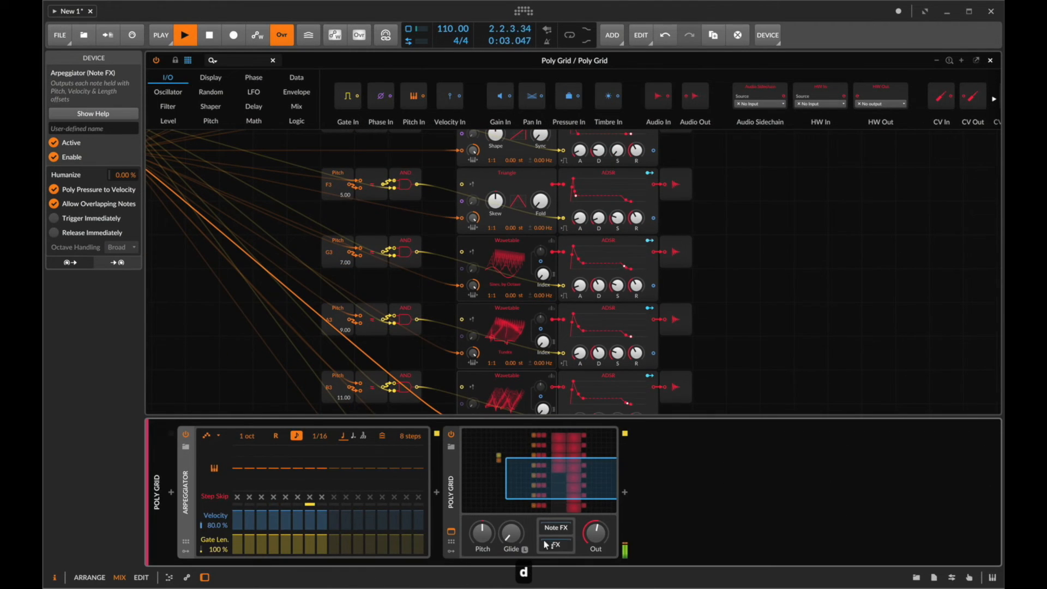
click(625, 493)
text(del)
key(Down)
key(Down)
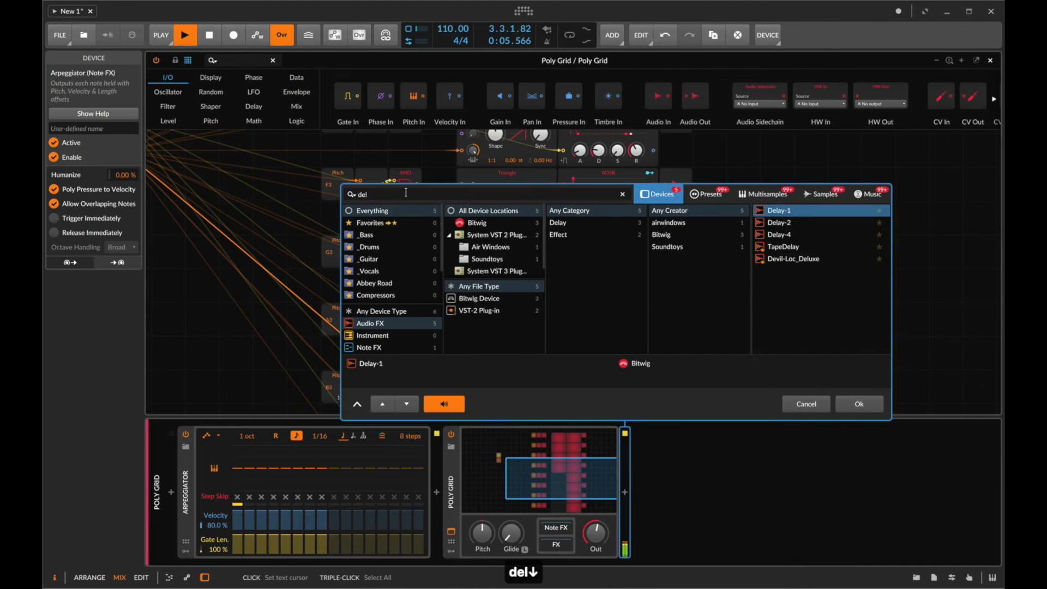
key(Return)
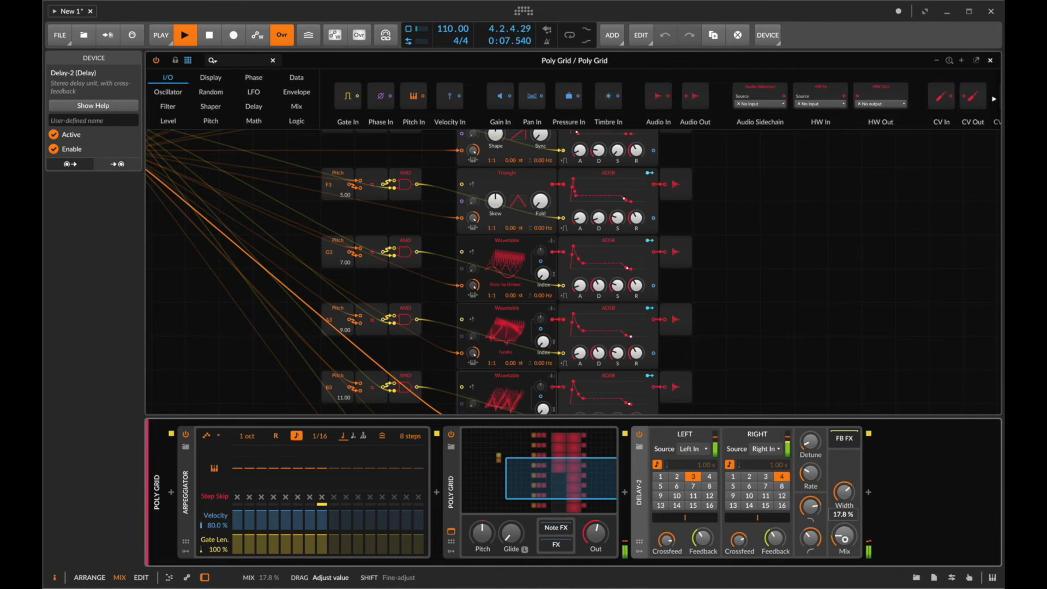
key(d)
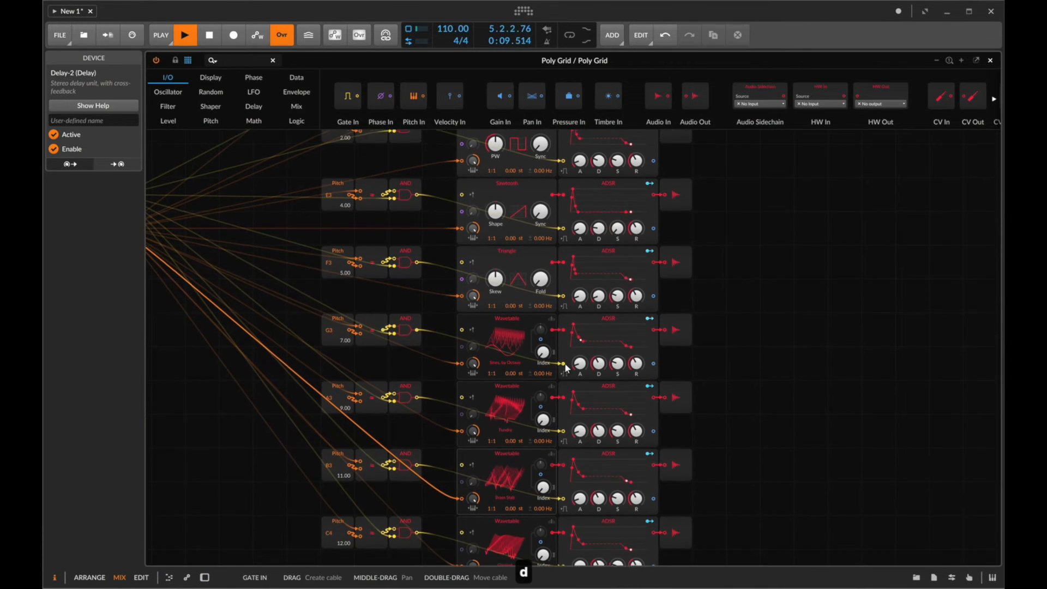
Search the modules for filters and insert a Low-pass LD between ADSR and output in each row from C3 to G3.
scroll(563, 366, up, 2)
text(filt)
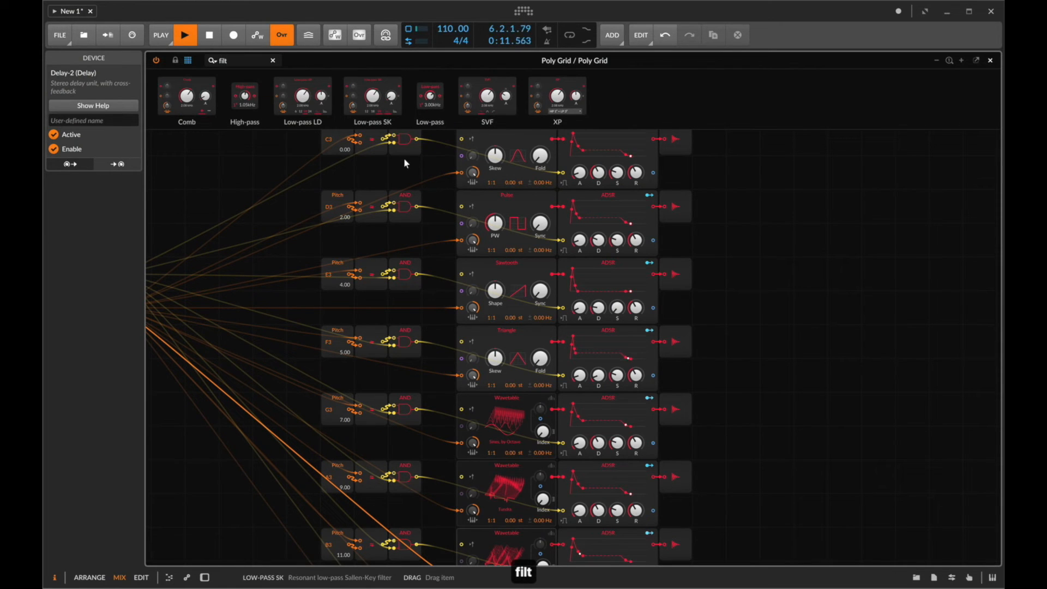
drag(714, 168, 656, 174)
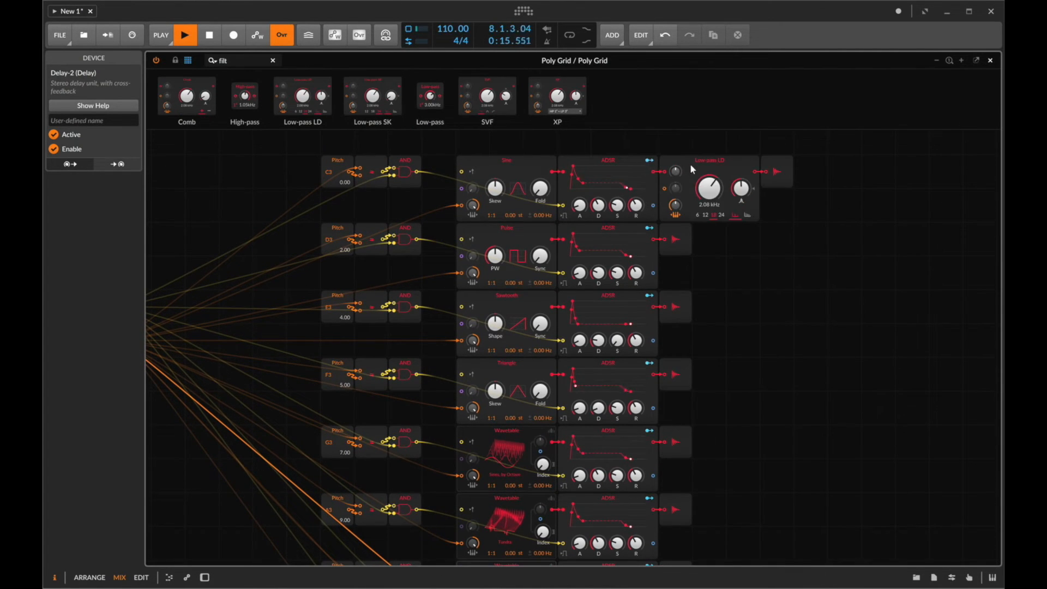
drag(653, 238, 653, 239)
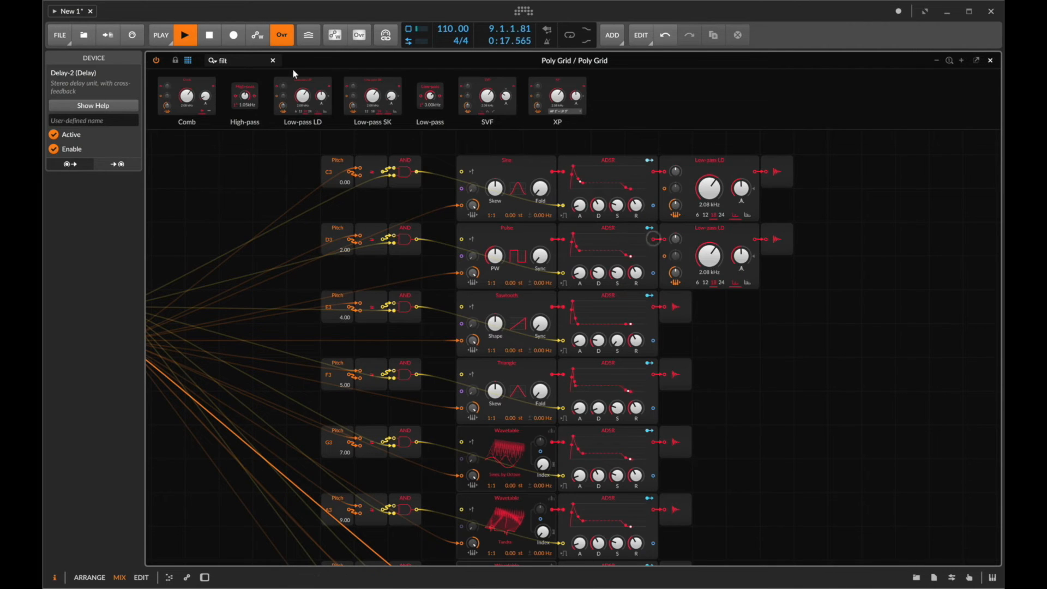
drag(298, 102, 652, 308)
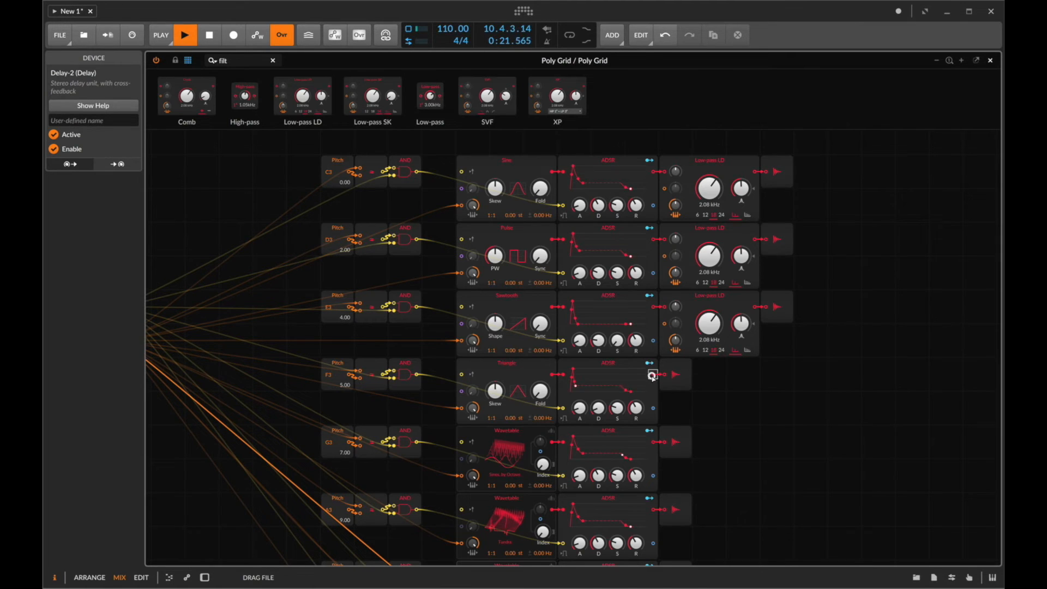
drag(652, 375, 653, 375)
drag(315, 106, 653, 443)
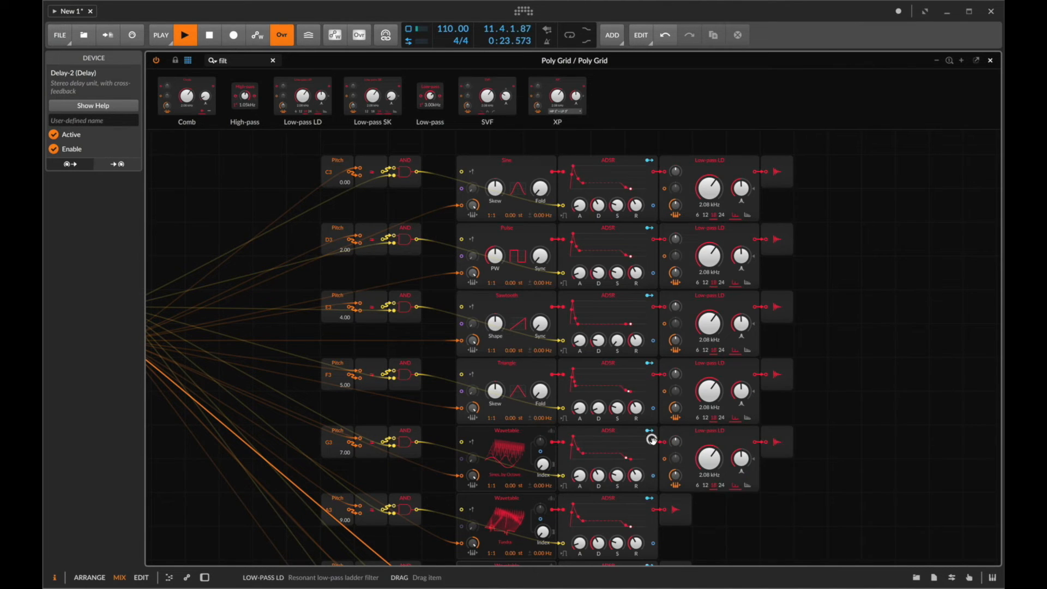
Insert a Low-pass SK after the A3 row's ADSR and a Low-pass LD after the ADSRs in the B3 and C4 rows.
scroll(647, 434, down, 3)
drag(319, 106, 638, 348)
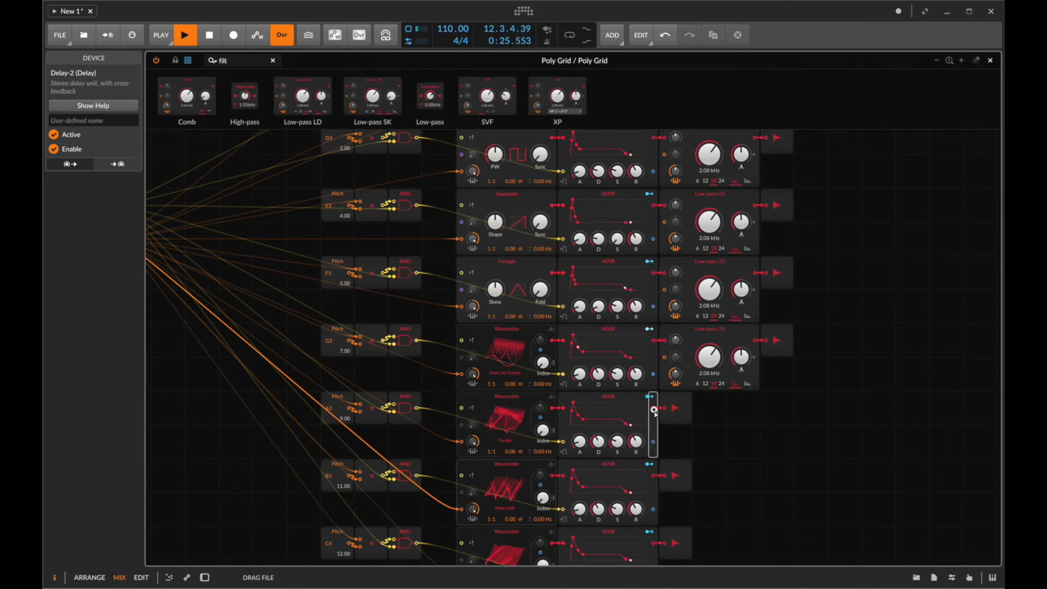
drag(655, 407, 655, 407)
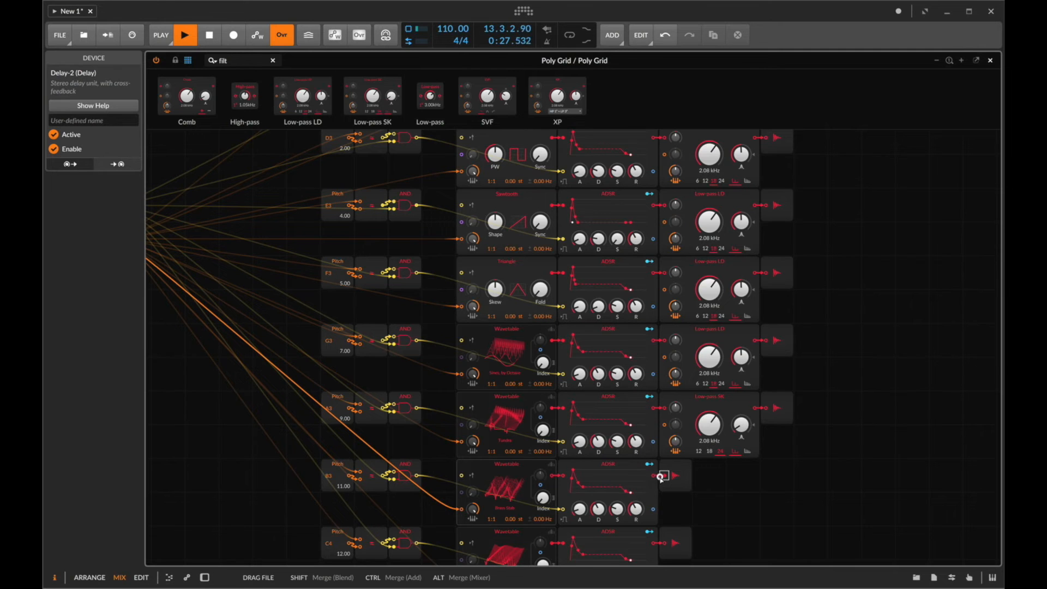
drag(651, 477, 651, 476)
scroll(651, 477, down, 3)
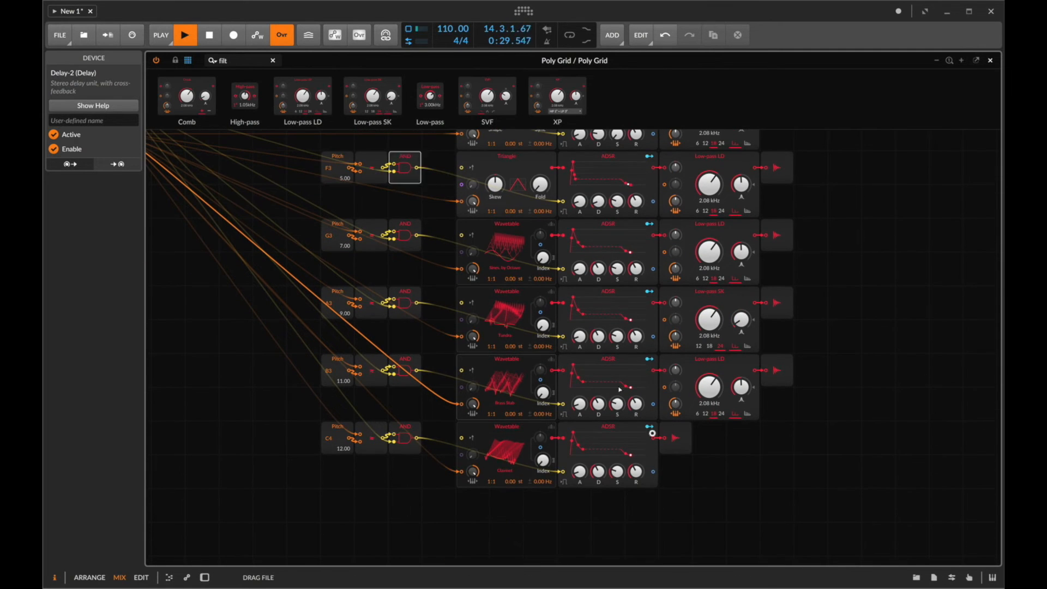
drag(653, 440, 708, 442)
Modulate each filter's cutoff from its row's ADSR by +22.67 for C4, +27.11 for B3 and +44.00 for A3.
click(652, 433)
click(650, 431)
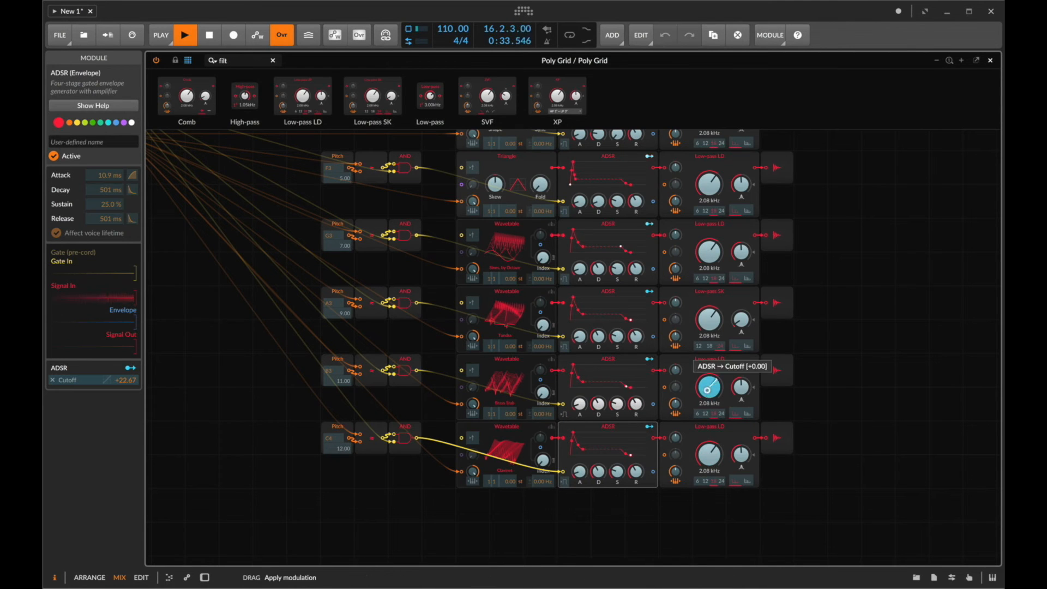
drag(708, 389, 707, 377)
click(648, 292)
drag(708, 329, 709, 317)
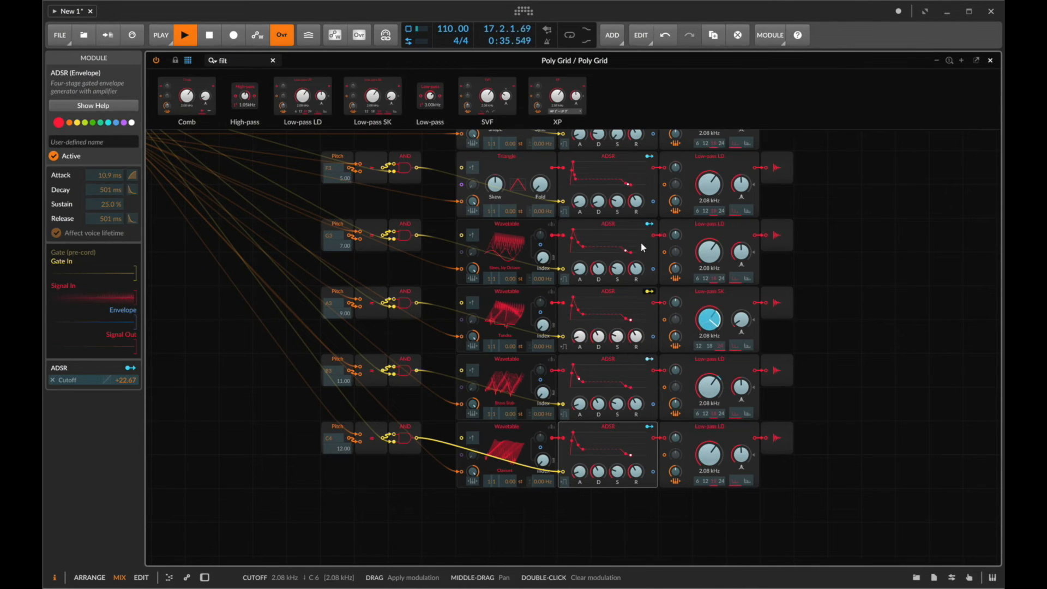
Modulate the filter cutoffs from their ADSRs by +31.11 in the G3 row and +28.89 in the F3 row.
click(649, 220)
click(648, 224)
drag(716, 262, 718, 254)
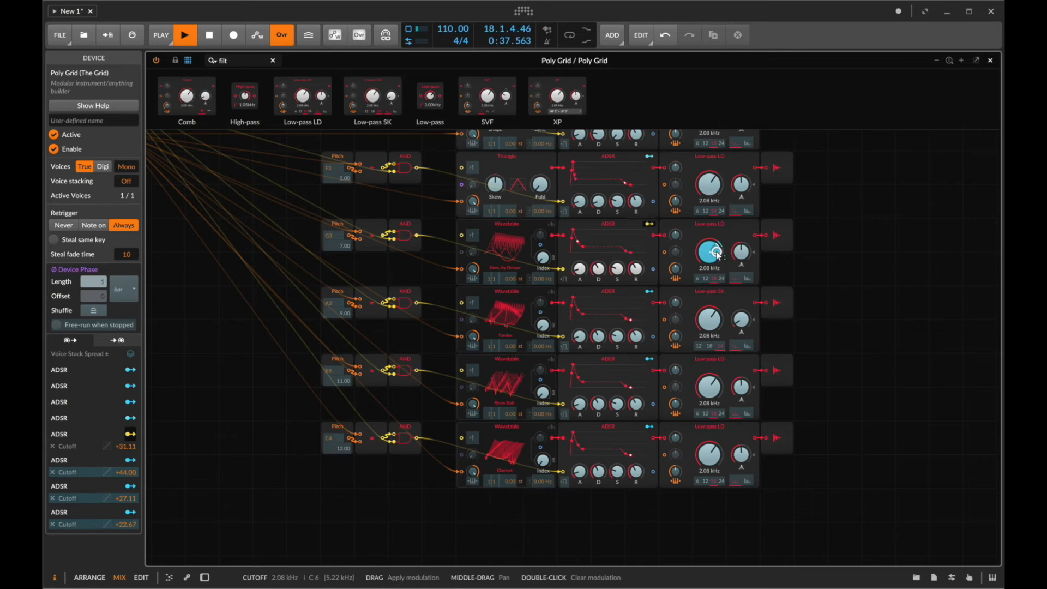
click(649, 157)
drag(709, 188, 707, 174)
Modulate the Low-pass LD cutoffs from their ADSRs by +36.44 in the E3 row, +13.33 in D3 and +31.56 in C3.
scroll(657, 169, up, 2)
click(649, 152)
scroll(656, 191, up, 2)
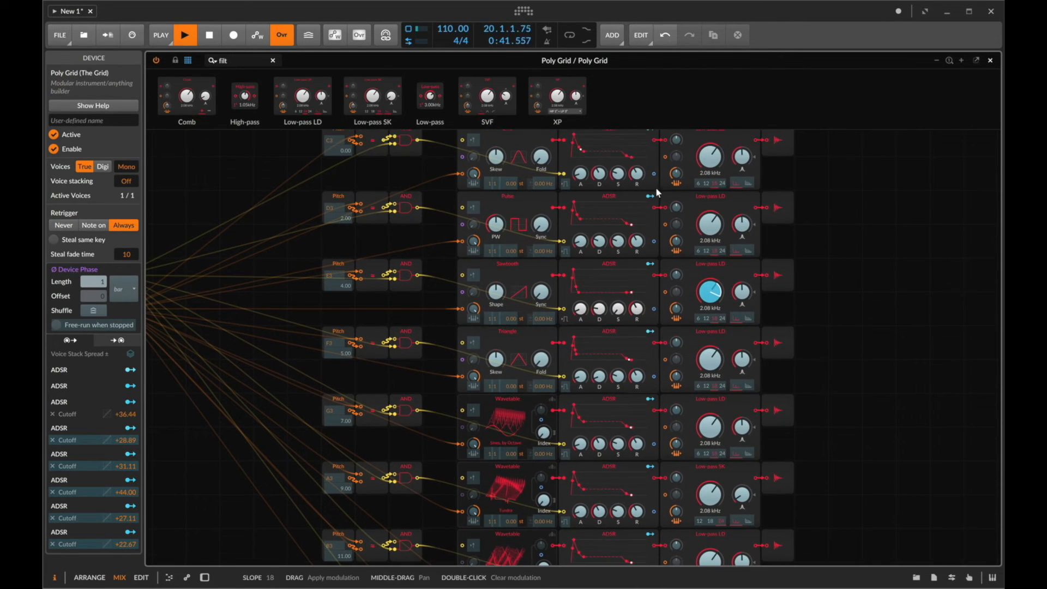
click(650, 196)
drag(710, 226, 719, 240)
scroll(651, 194, up, 3)
click(658, 202)
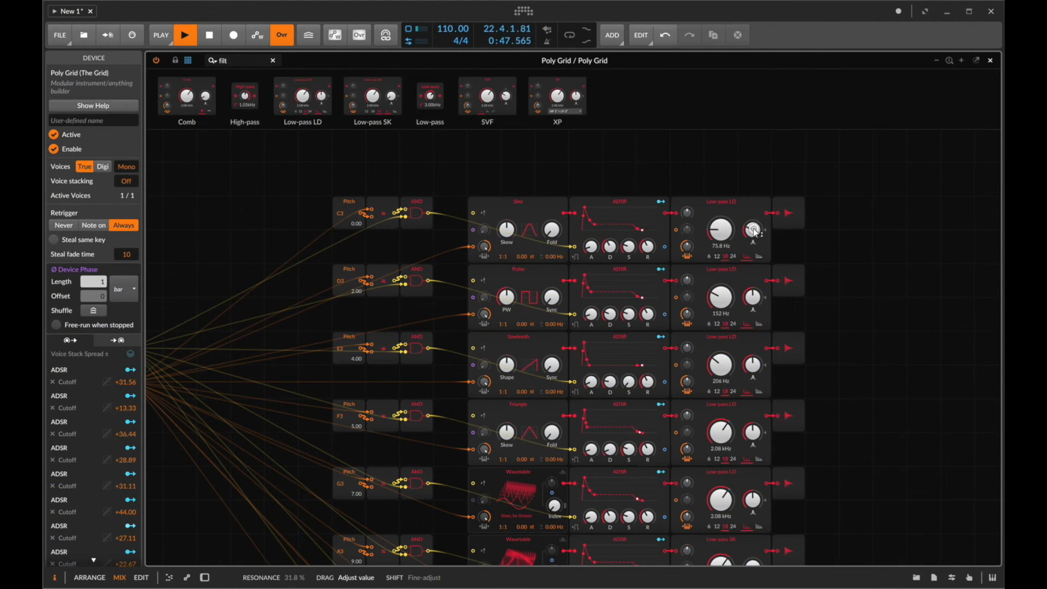
Lower the filter cutoffs to 164 Hz for C3, 177 Hz for F3, 241 Hz for G3, 140 Hz for A3 and 288 Hz for B3.
click(716, 459)
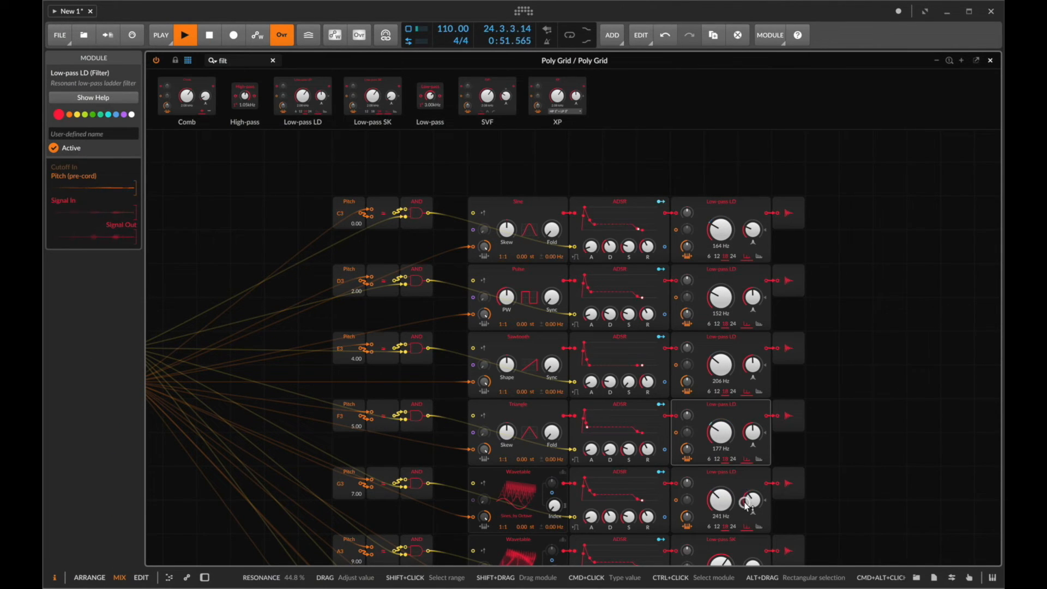
scroll(734, 505, down, 3)
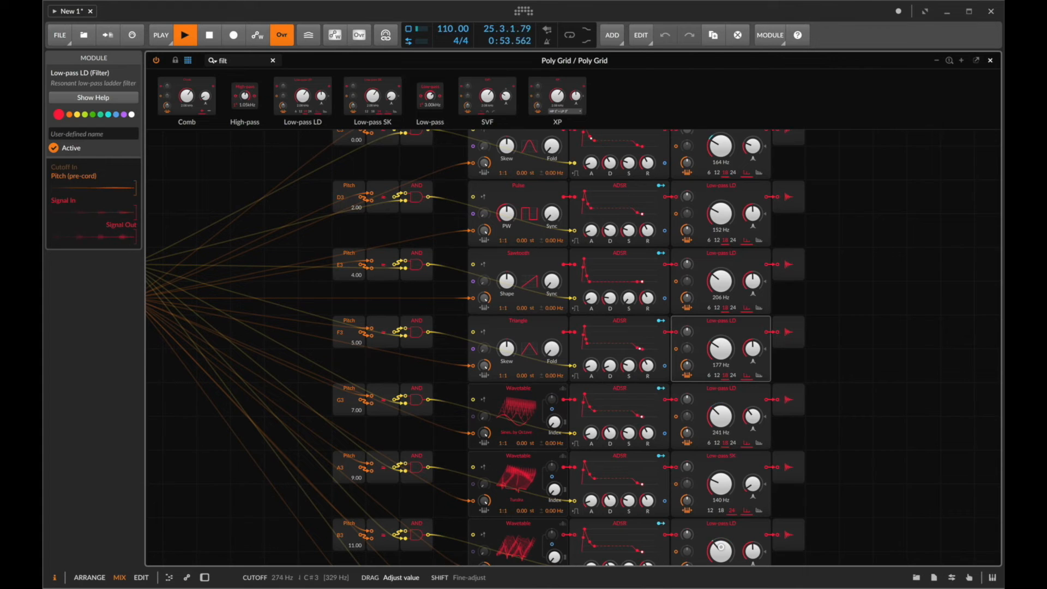
drag(721, 547, 723, 552)
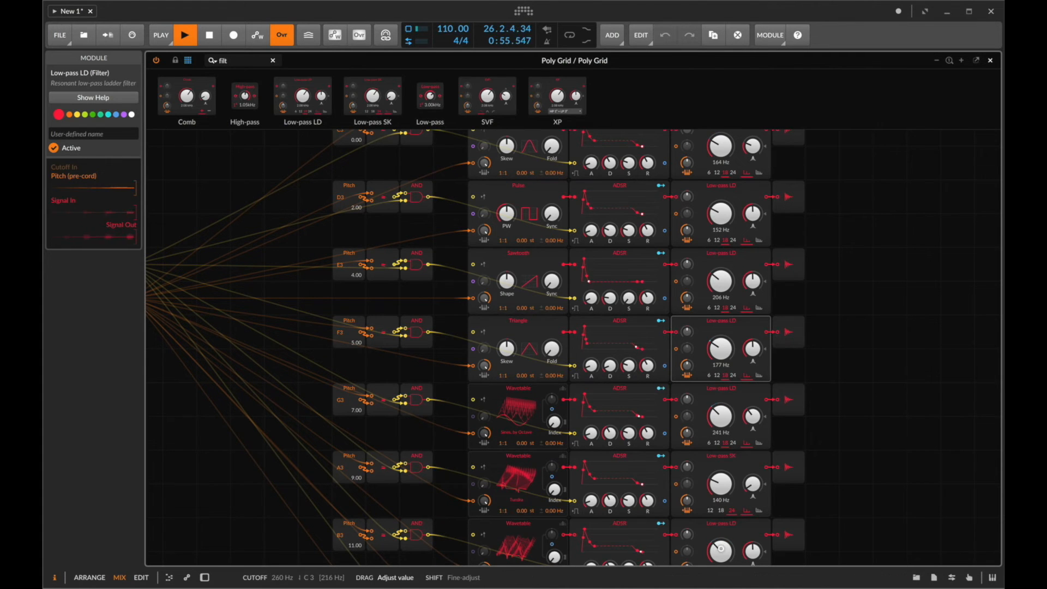
scroll(724, 548, down, 3)
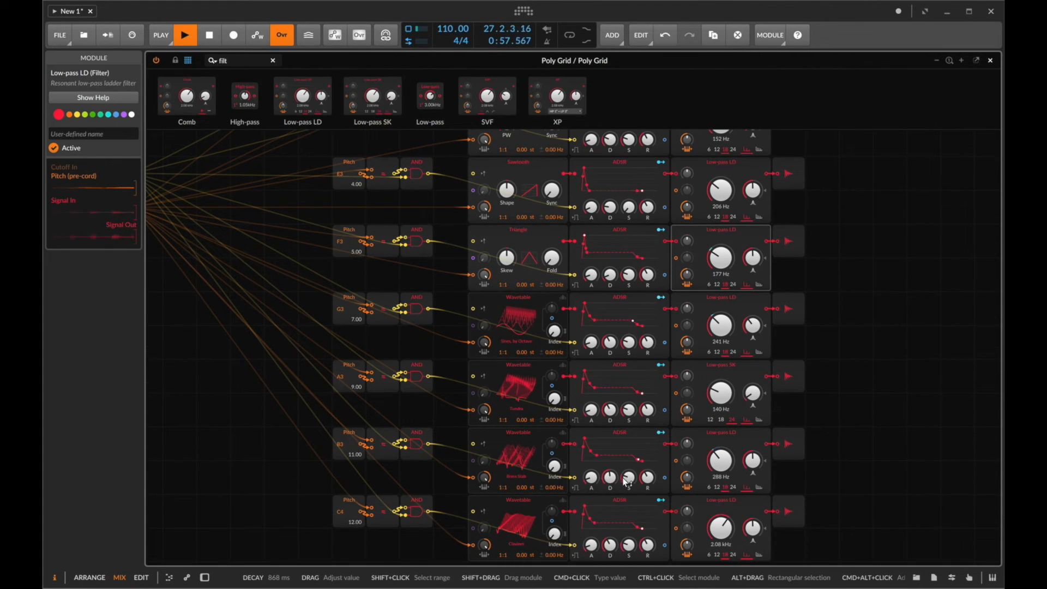
Lower the sustain and readjust the decay of the ADSR in the B3 row.
drag(627, 479, 627, 510)
drag(610, 477, 610, 478)
scroll(612, 482, left, 3)
scroll(611, 482, down, 2)
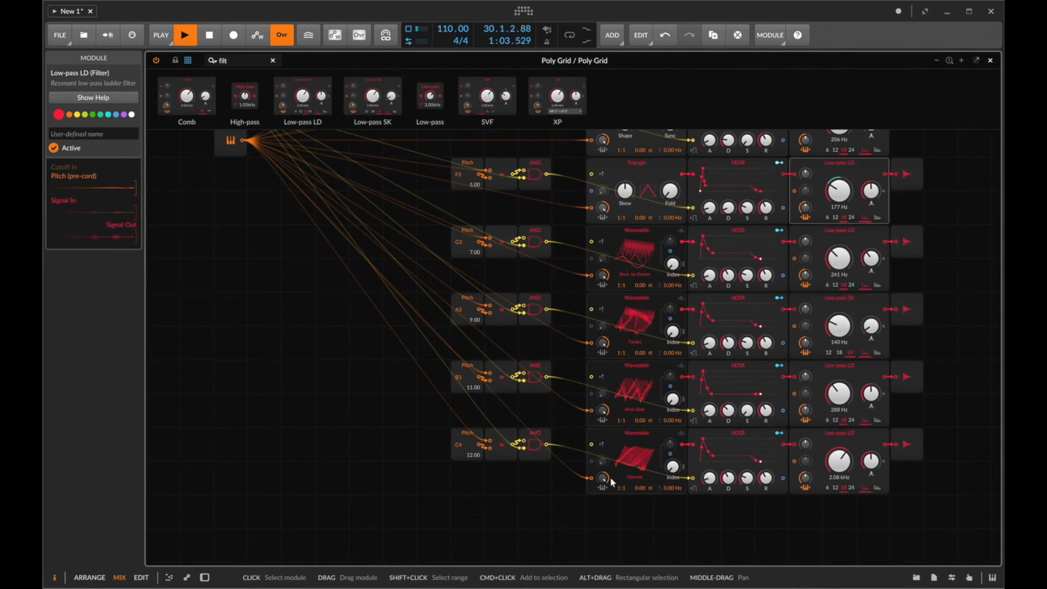
scroll(611, 482, up, 2)
drag(667, 398, 666, 397)
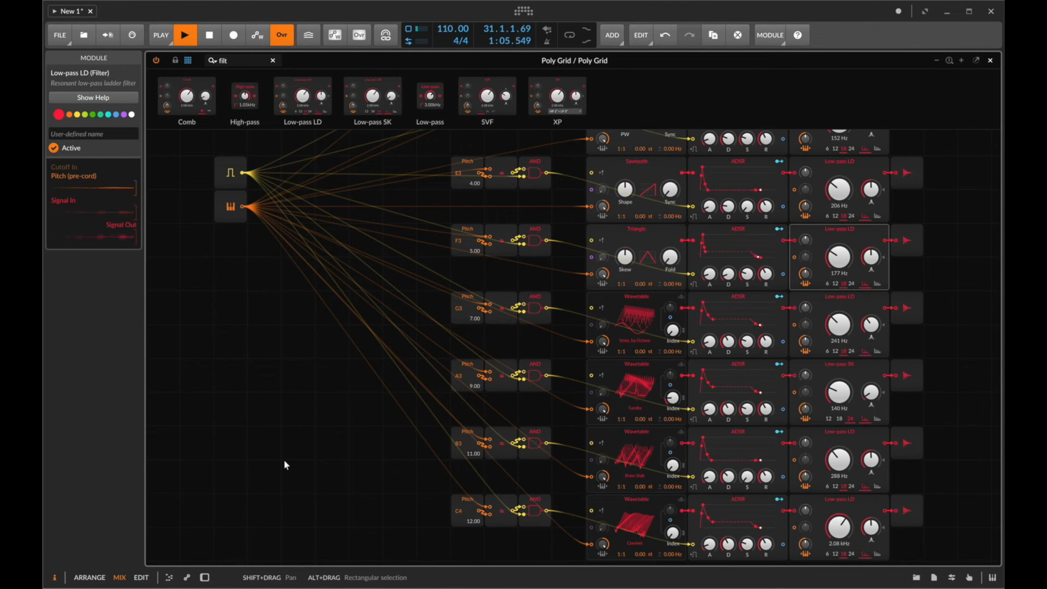
Add a Random modulator to the Poly Grid device and raise its smoothing to maximum.
key(d)
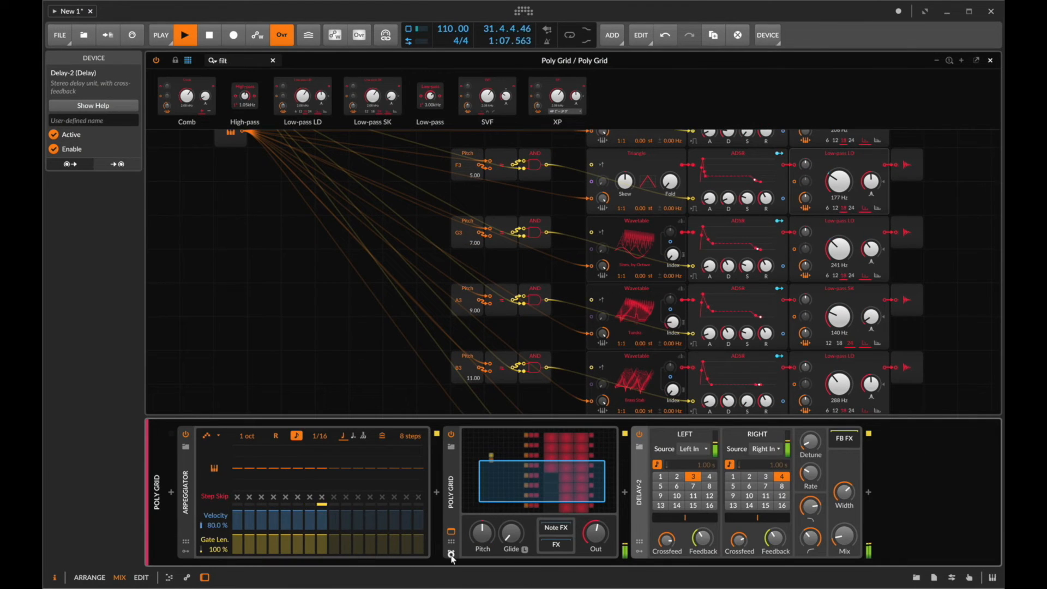
click(451, 554)
text(rad)
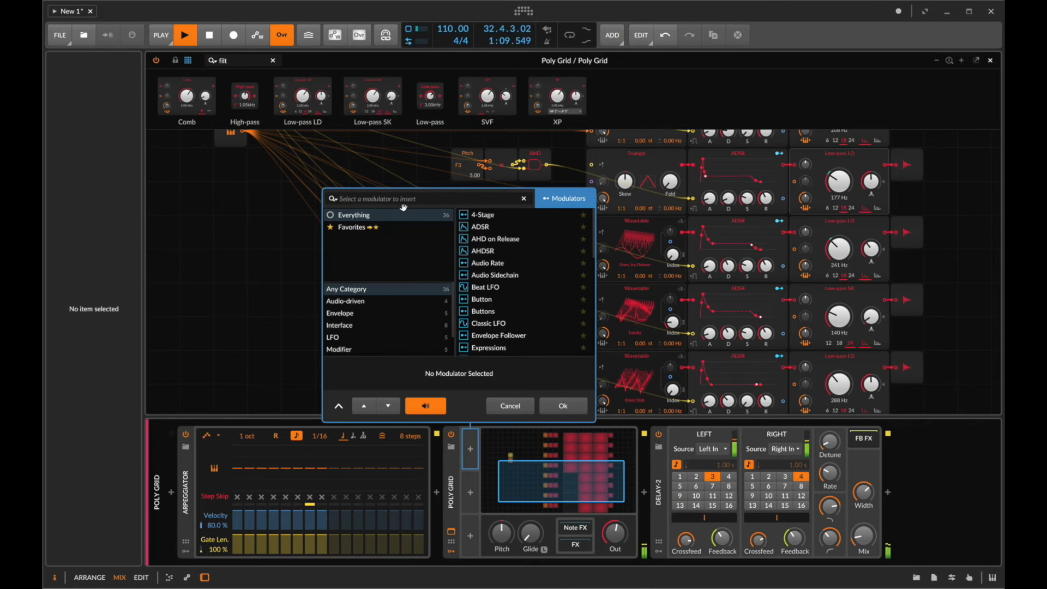
key(BackSpace)
key(Down)
key(Down)
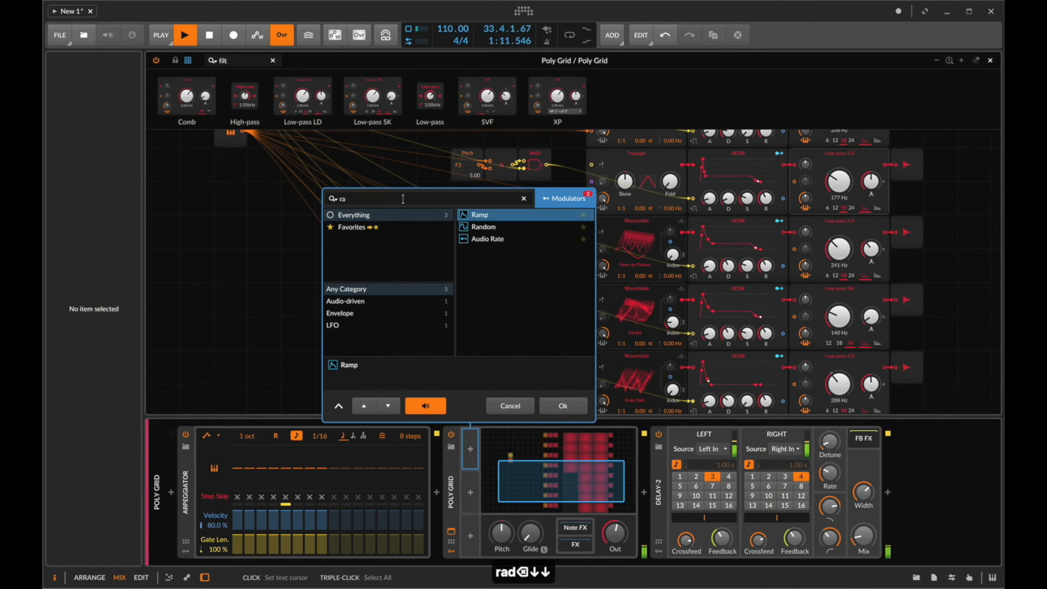
key(Return)
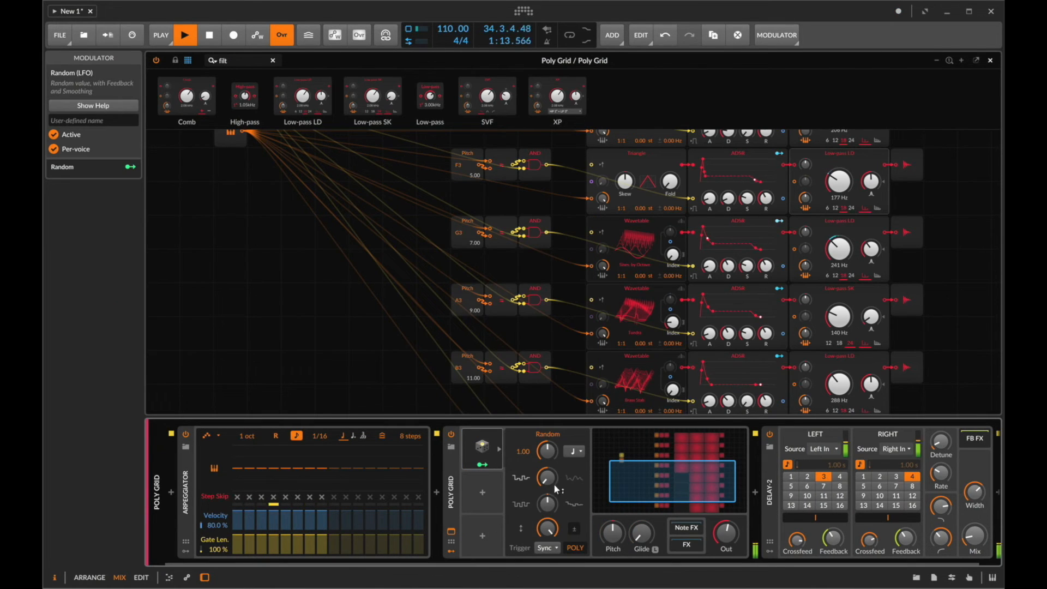
Modulate the C3 row's filter cutoff from Random by +14.67, and the D3 row's cutoff from a duplicate of Random.
click(483, 466)
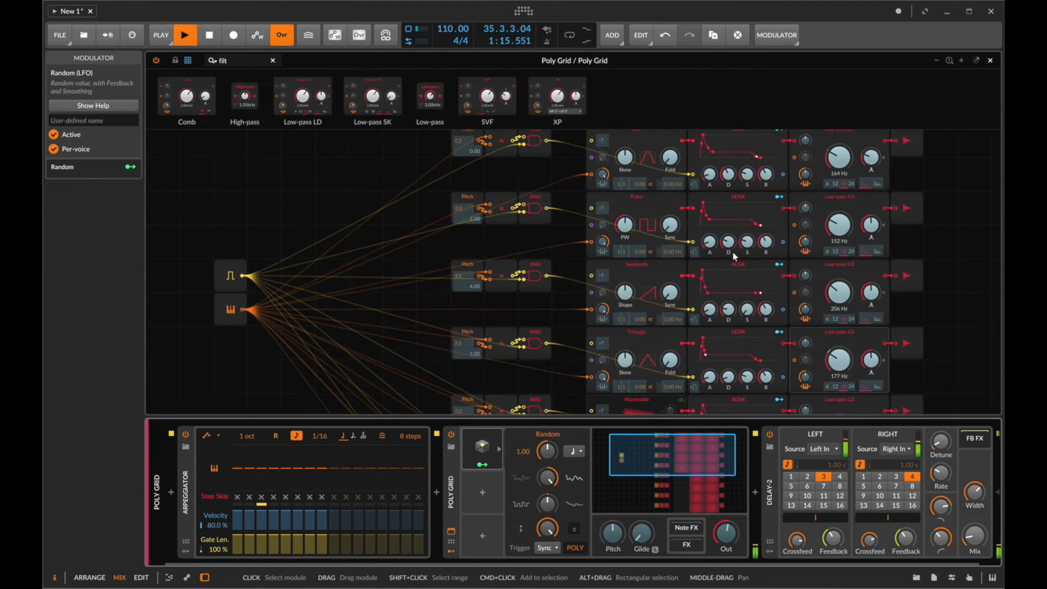
drag(804, 252, 803, 240)
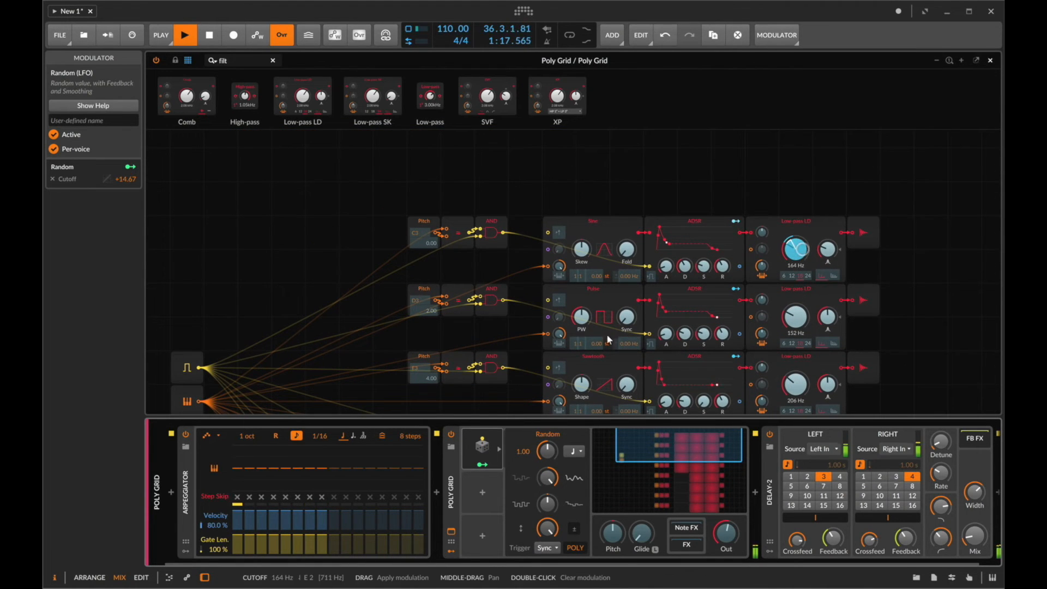
click(483, 456)
key(ctrl+d)
click(483, 507)
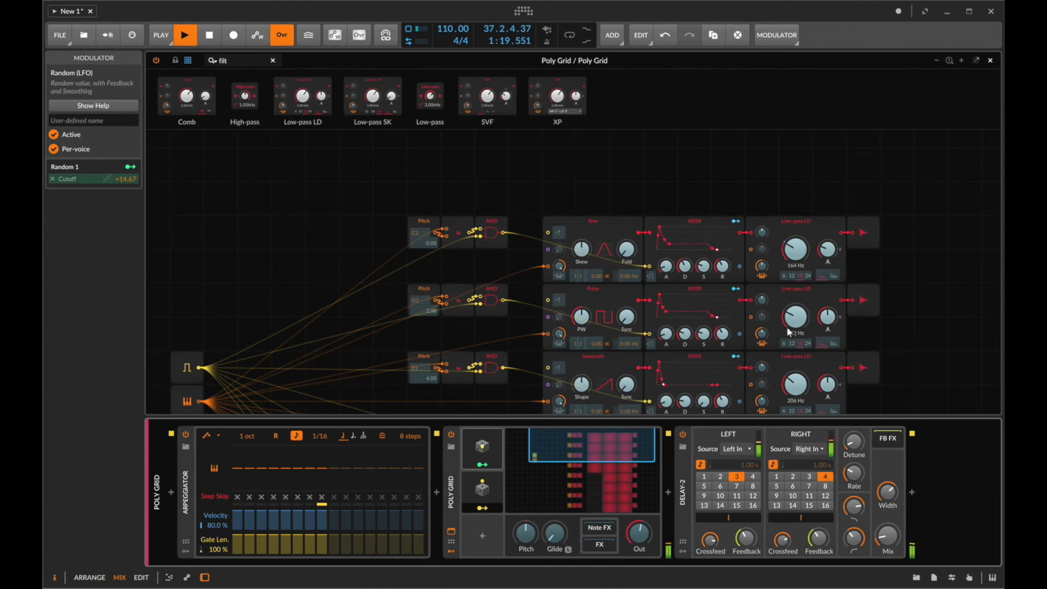
drag(790, 328, 791, 327)
Duplicate the Random modulator again and modulate the E3 row's filter cutoff from the new copy.
click(475, 487)
key(super+d)
click(480, 549)
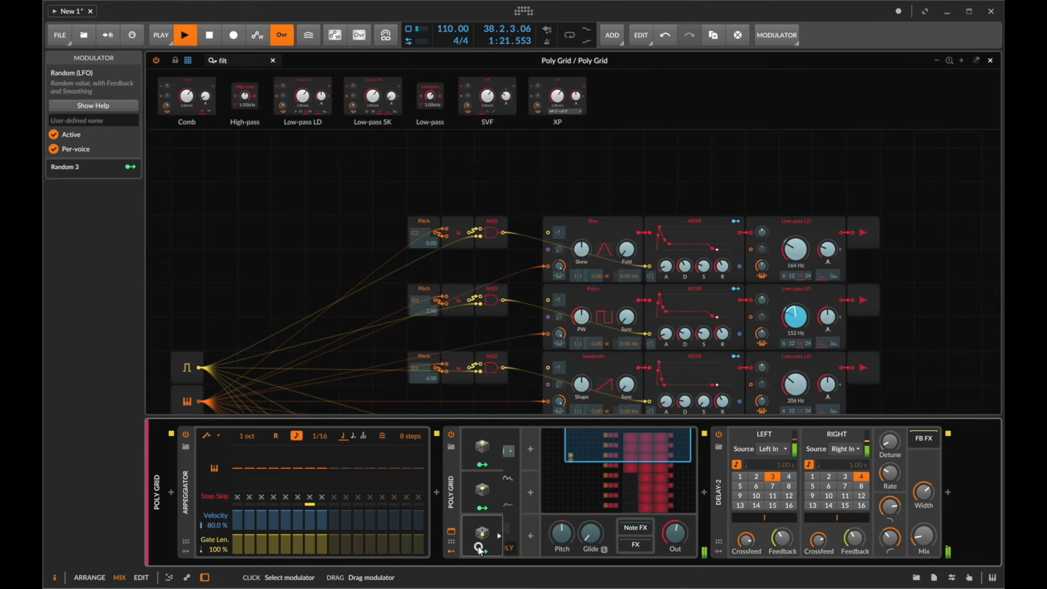
drag(795, 386, 795, 382)
Copy Random twice more, modulating the F3 row's filter cutoff by +24.89 from one copy and the G3 row's cutoff from the other.
scroll(797, 385, down, 5)
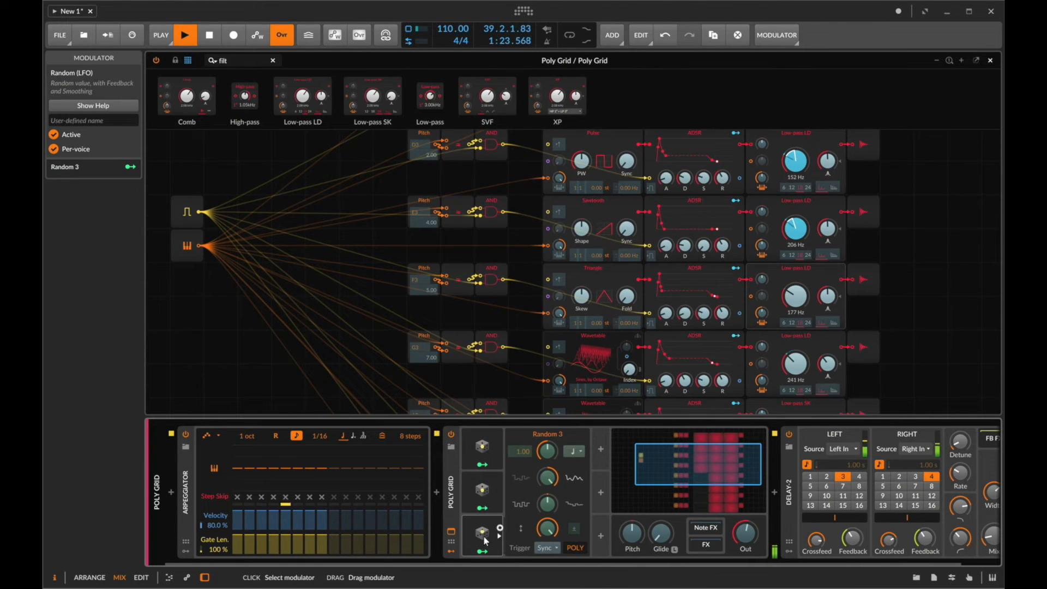
drag(490, 531, 525, 491)
click(525, 464)
click(526, 508)
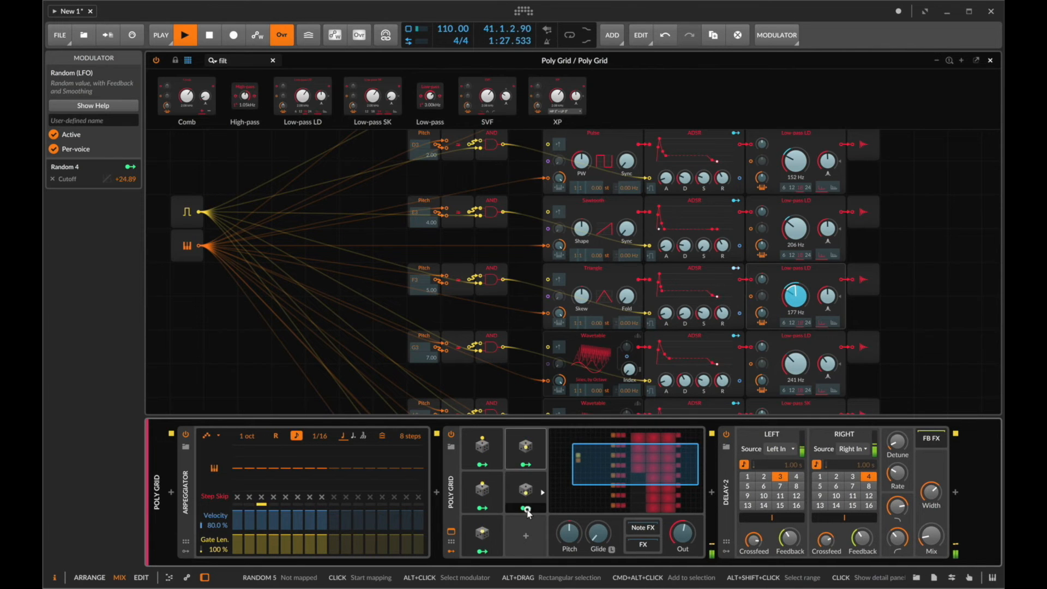
drag(789, 369, 788, 357)
Add two further Random copies, modulating the filter cutoffs by +21.78 in the A3 row and +20.89 in the B3 row.
scroll(788, 357, down, 5)
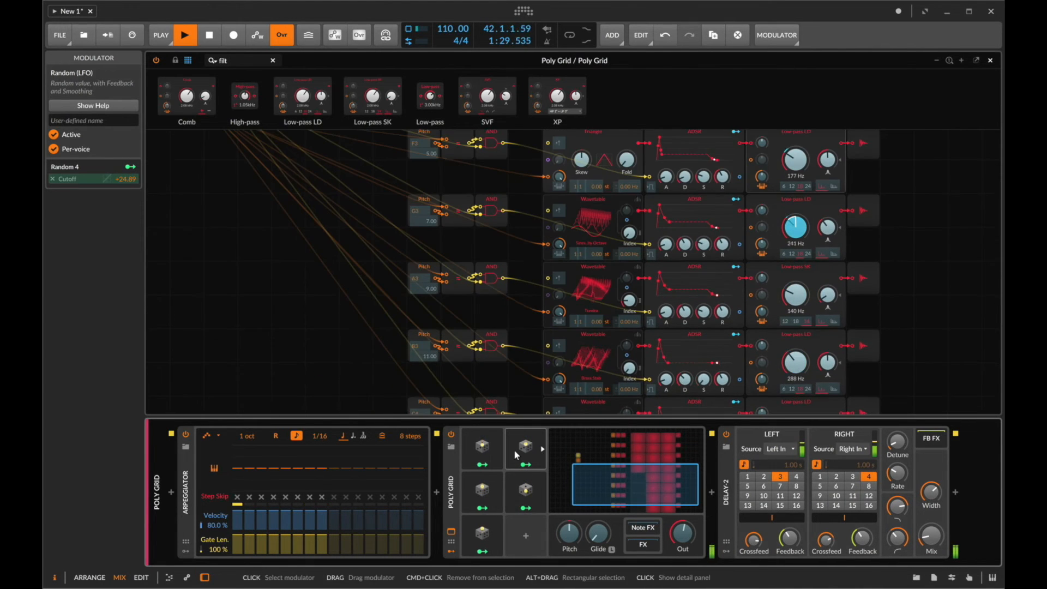
drag(514, 450, 514, 525)
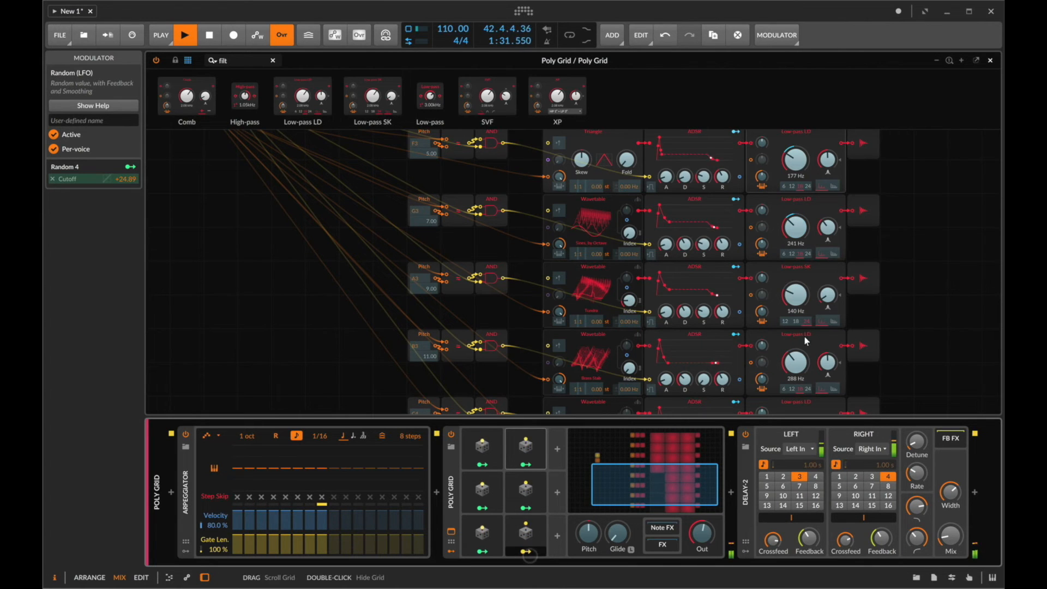
drag(525, 527, 553, 458)
click(571, 465)
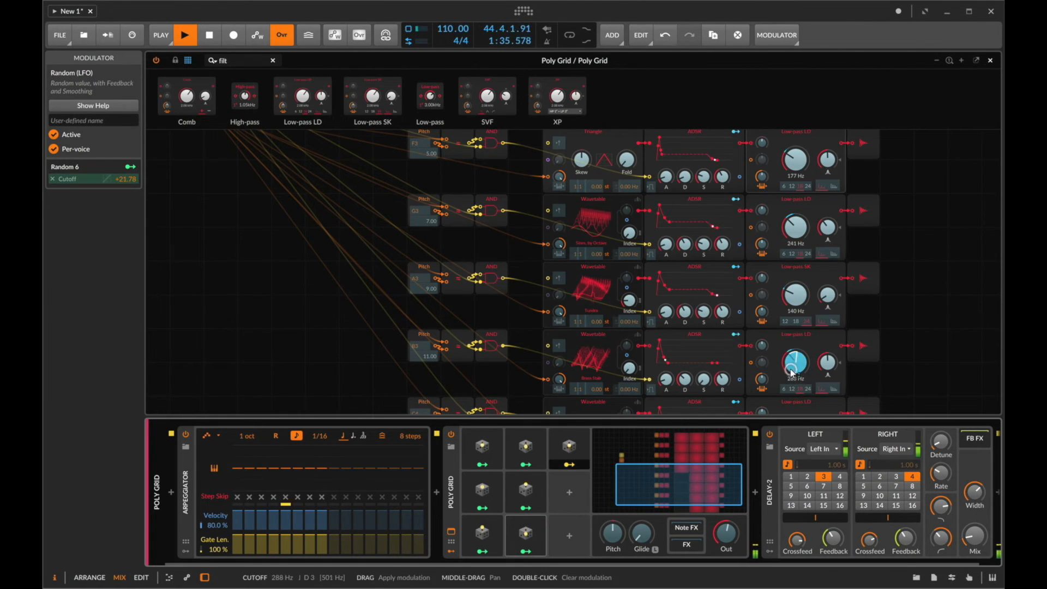
Create an eighth Random modulator from a copy and use it to modulate the C4 row's filter cutoff.
scroll(791, 371, down, 1)
drag(569, 449, 568, 491)
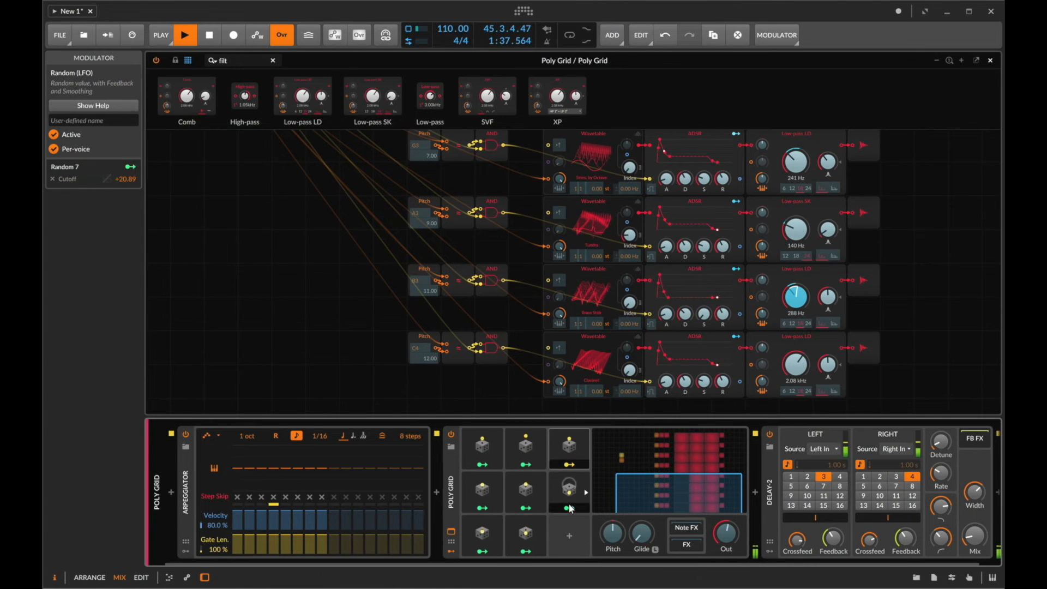
click(569, 507)
drag(787, 363, 787, 363)
key(Escape)
mouse_move(788, 363)
mouse_down()
mouse_move(787, 378)
mouse_move(789, 362)
mouse_up()
Set the C4 row's filter cutoff to 726 Hz and its modulation from the ADSR to +33.78.
click(735, 337)
click(728, 336)
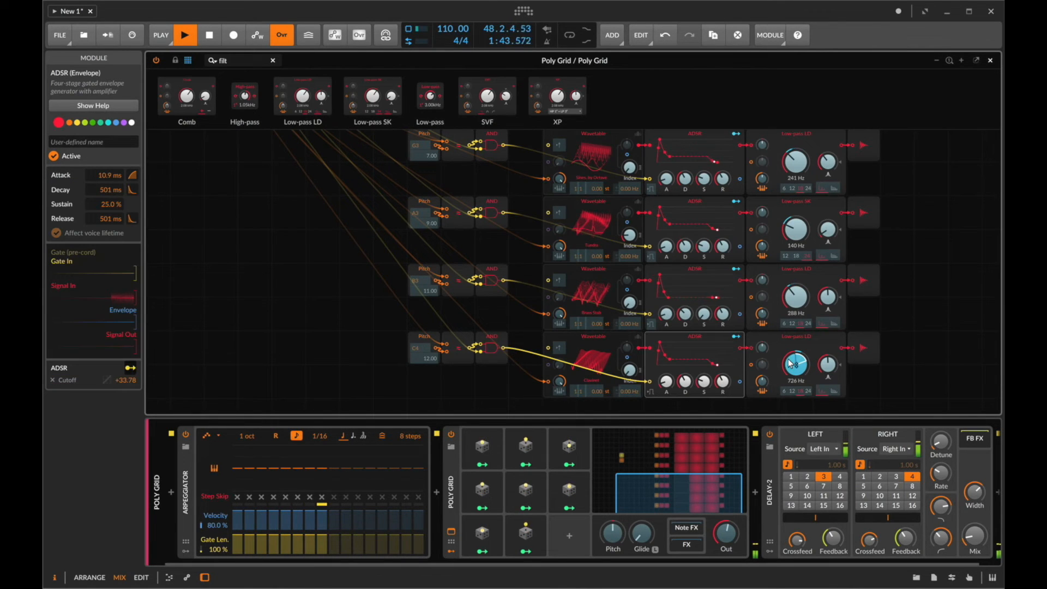
Close the Poly Grid editor and duplicate the Scene 1 clip into Scene 2.
scroll(665, 276, up, 2)
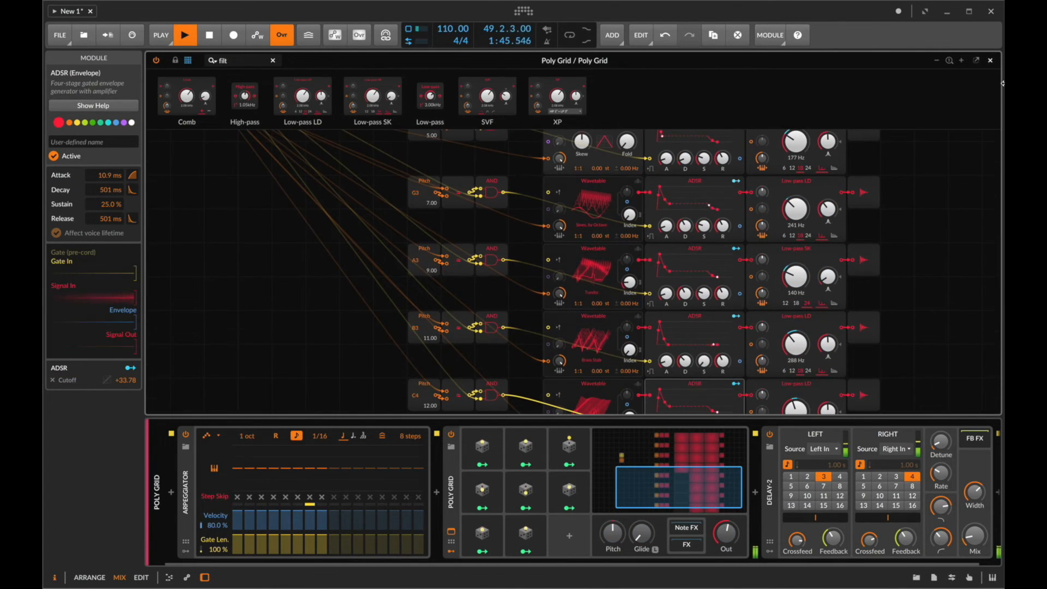
click(991, 63)
click(375, 80)
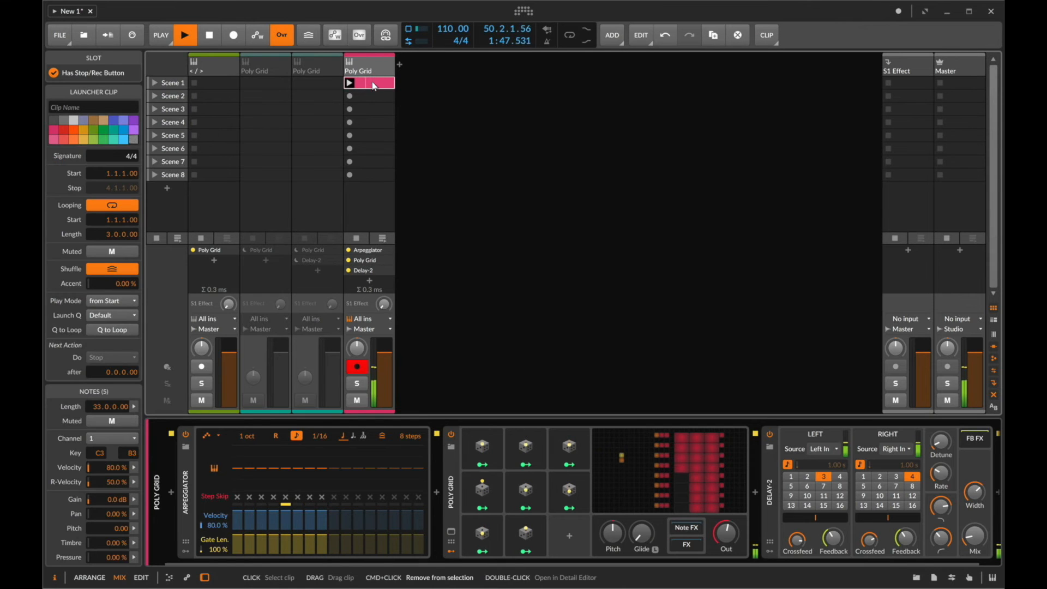
key(super+d)
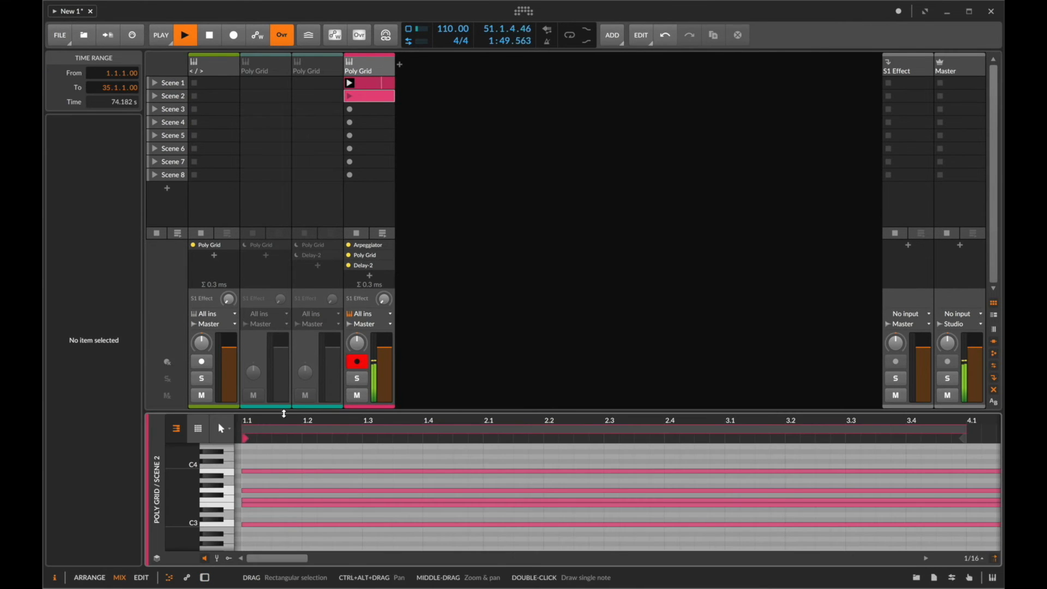
Enlarge the note editor and bring the Scene 2 clip's notes into view in the piano roll.
drag(284, 413, 283, 205)
drag(196, 363, 182, 362)
scroll(314, 359, up, 1)
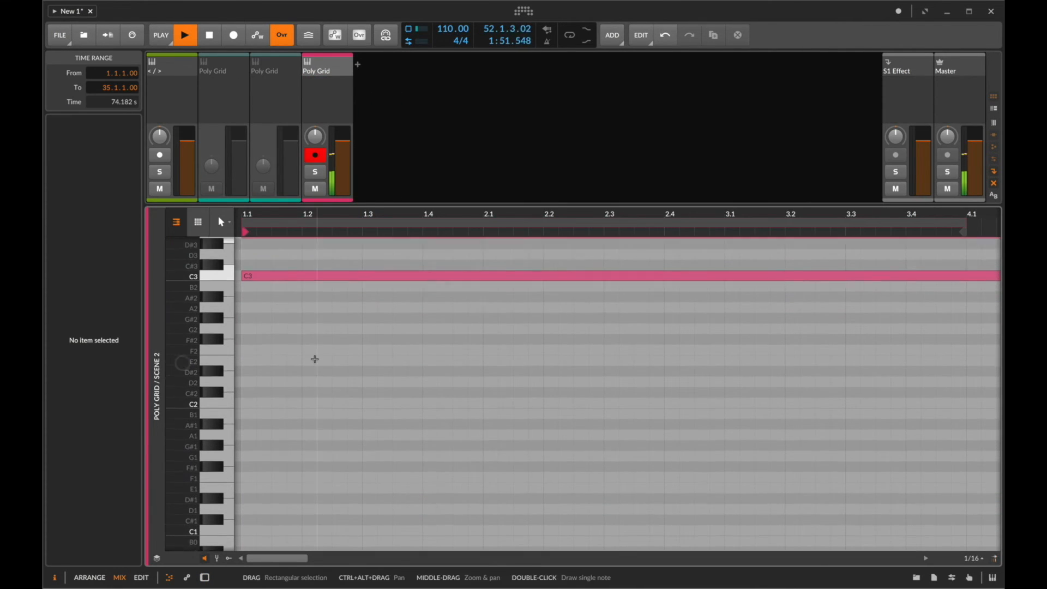
scroll(315, 358, up, 5)
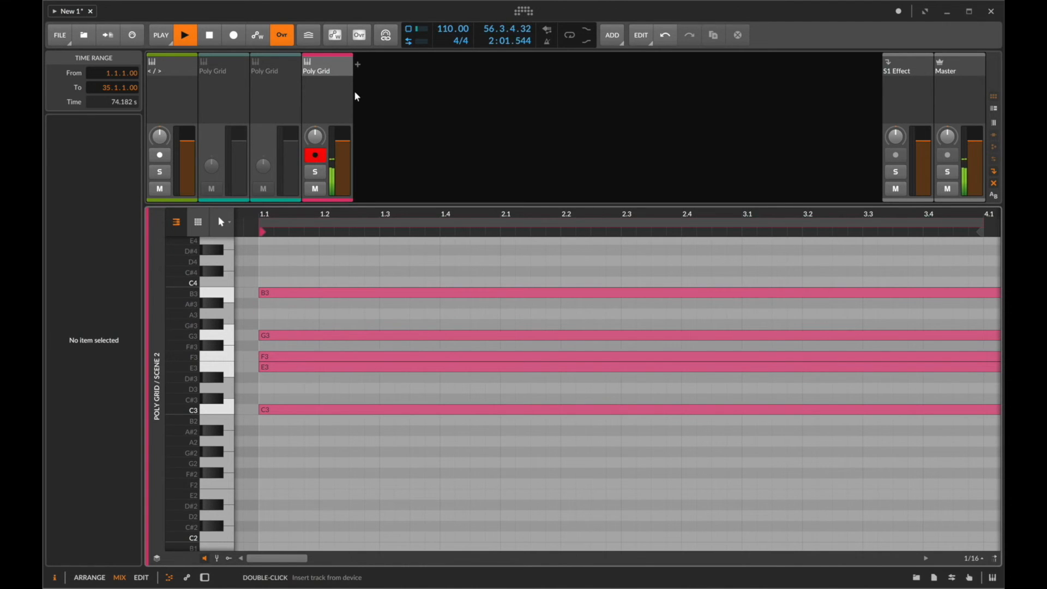
Reopen the Scene 2 clip in the piano roll with the full length of its notes in view.
key(f)
key(d)
click(371, 97)
key(super+d)
double_click(371, 98)
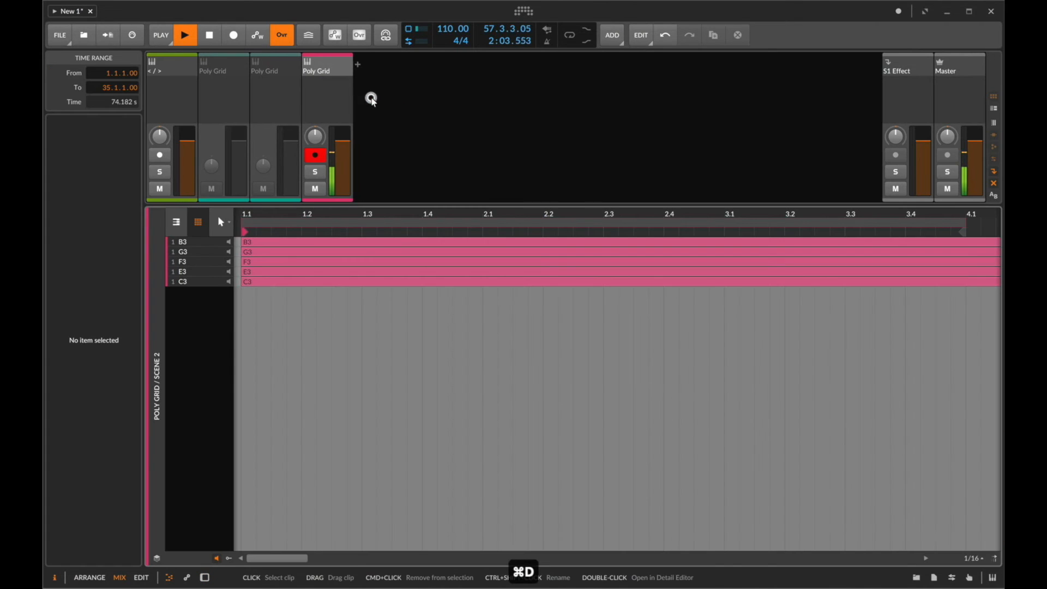
key(d)
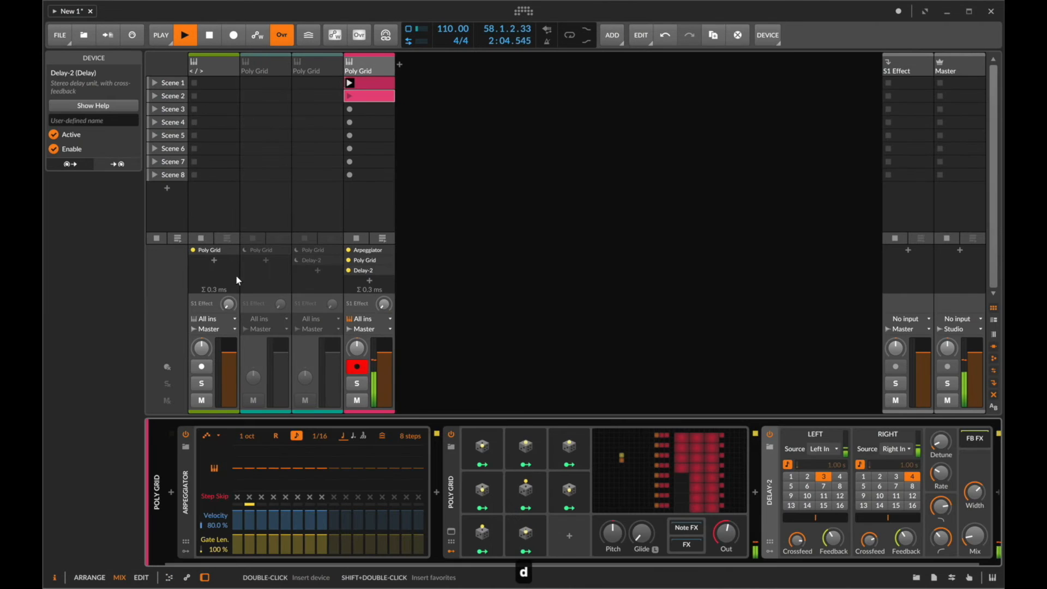
double_click(364, 97)
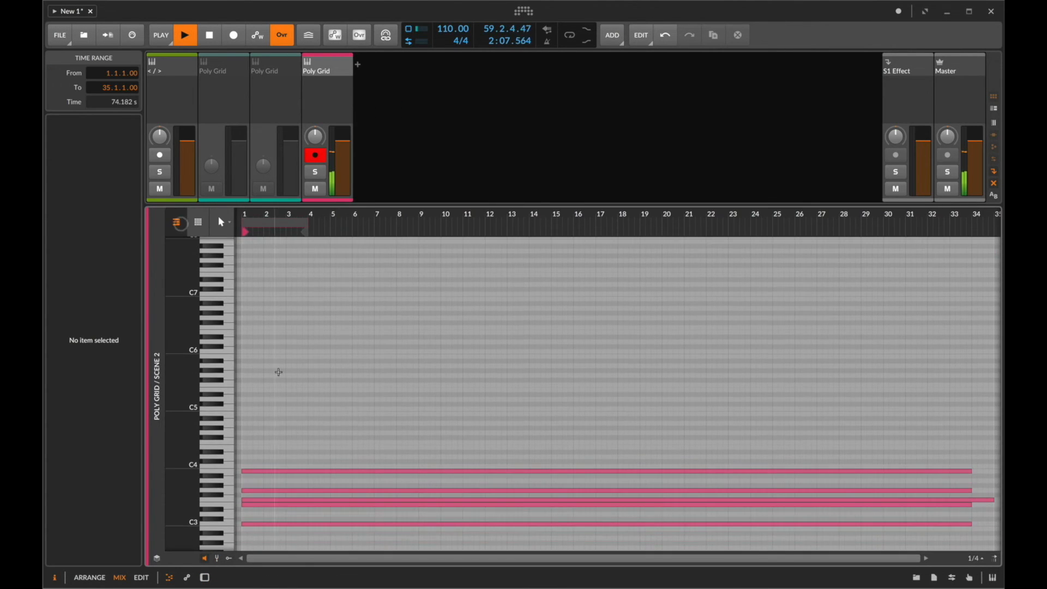
Transpose two notes of the Scene 2 clip up two semitones, G3 to A3 and F3 to G3.
scroll(164, 467, up, 2)
click(264, 454)
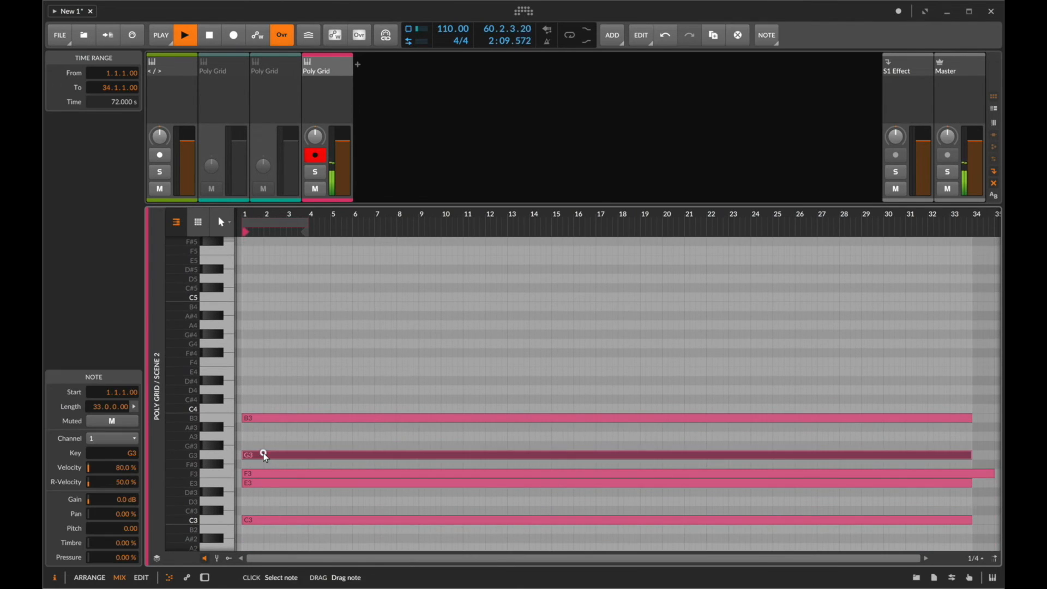
key(Up)
key(Up)
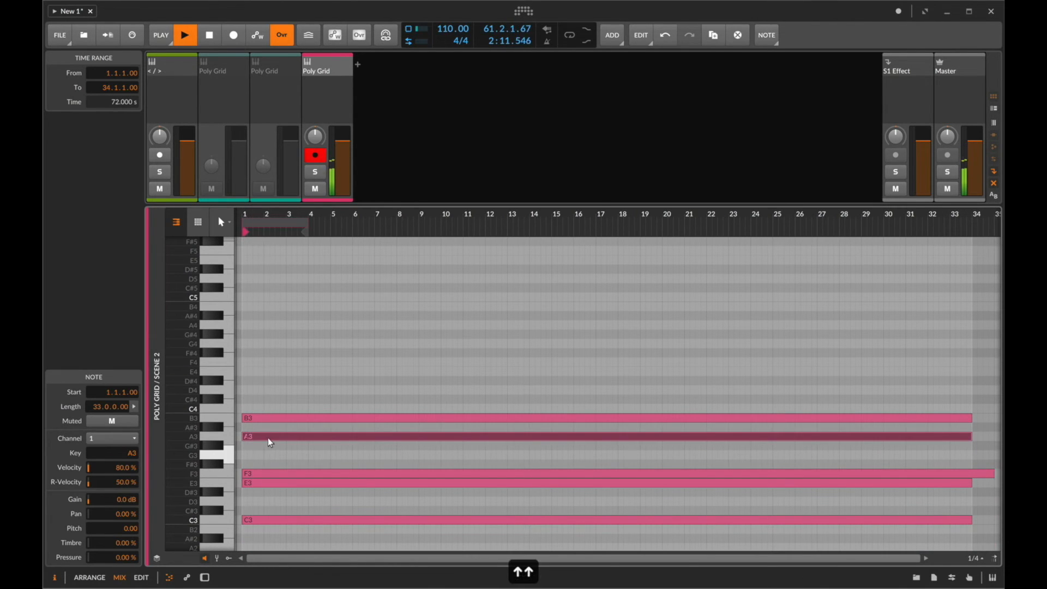
click(257, 474)
key(Up)
key(Up)
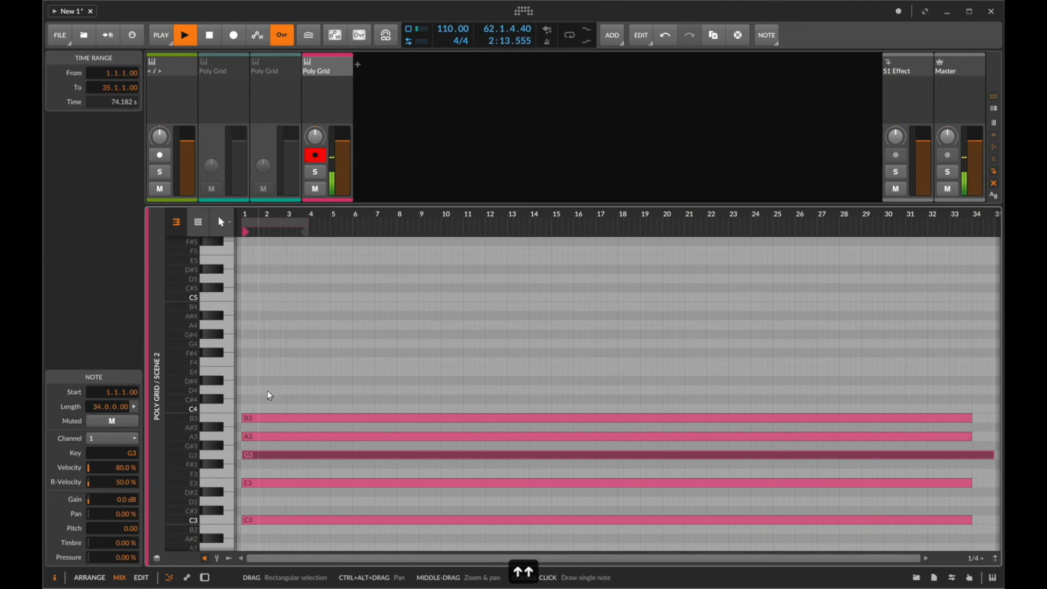
Restart playback, scale the Scene 1 and Scene 2 clips to a loop length of 0.3.0.00 and launch them in turn.
key(d)
key(space)
key(space)
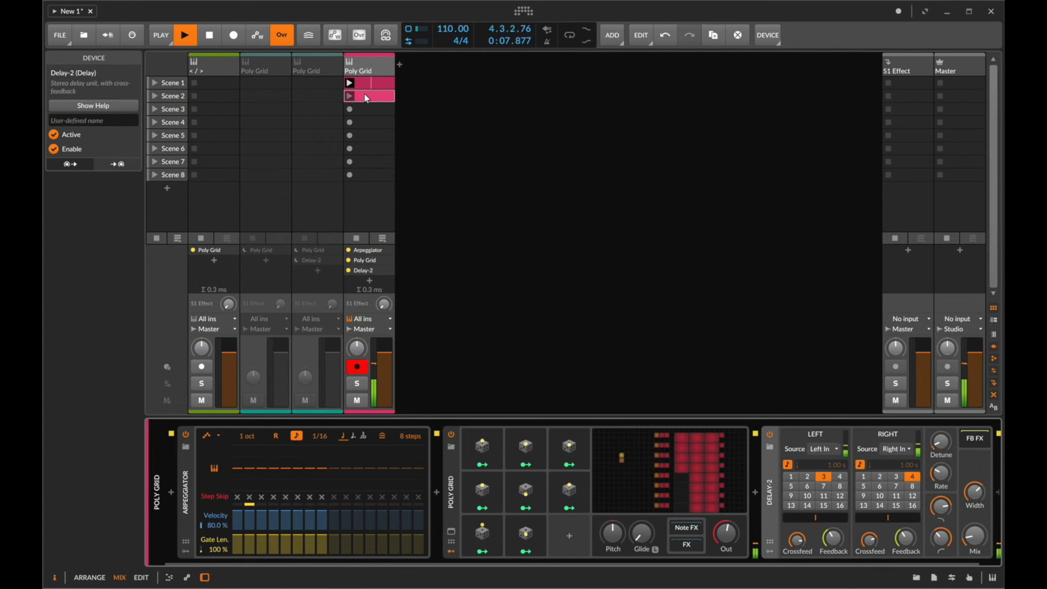
click(369, 85)
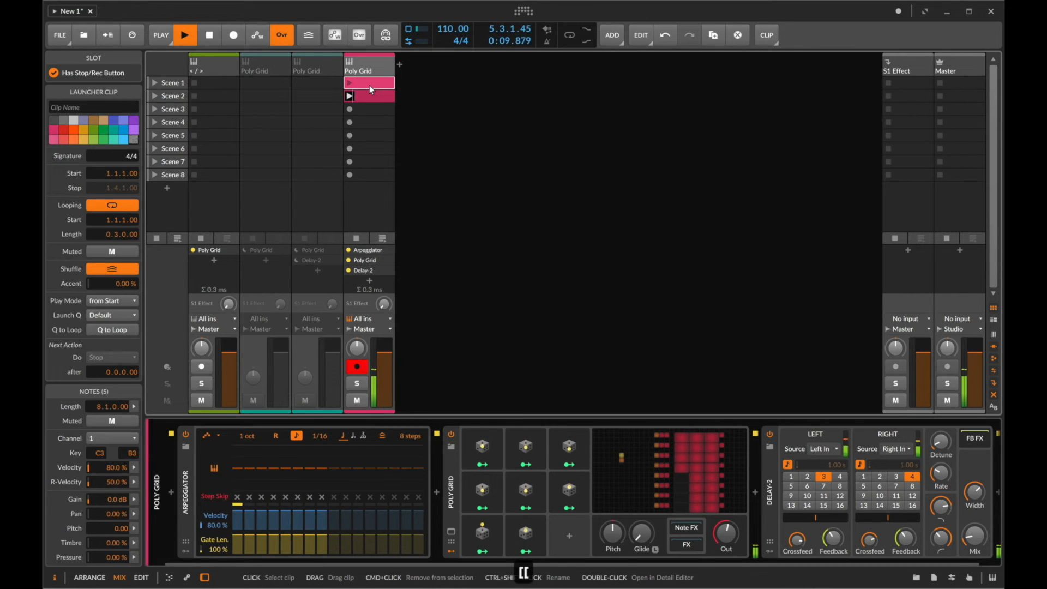
click(351, 88)
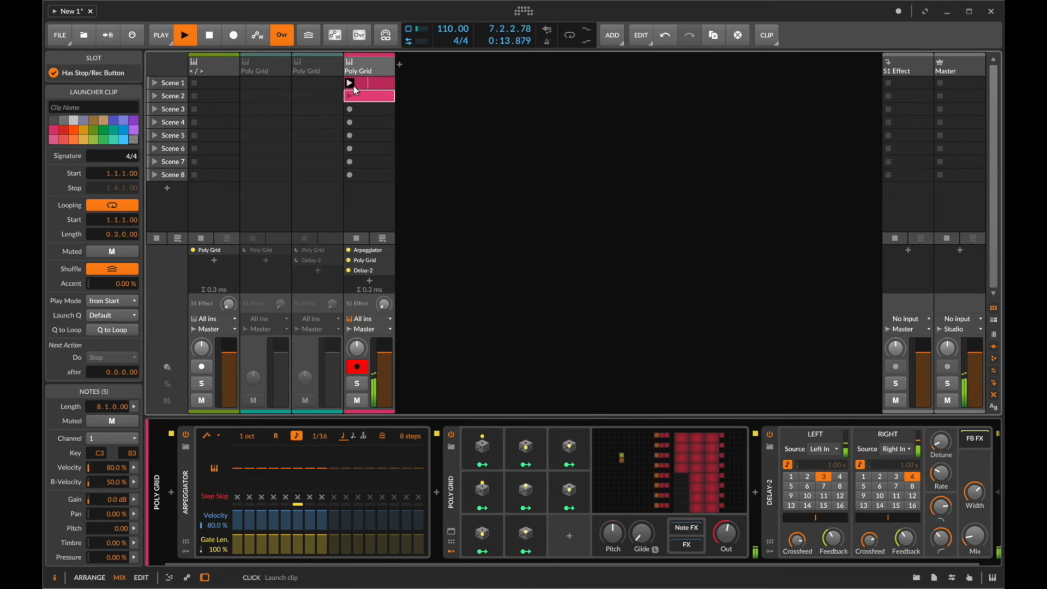
Set the next action of the Scene 1 and Scene 2 clips to Play Other after 1.0.0.00.
click(376, 85)
shift+click(377, 100)
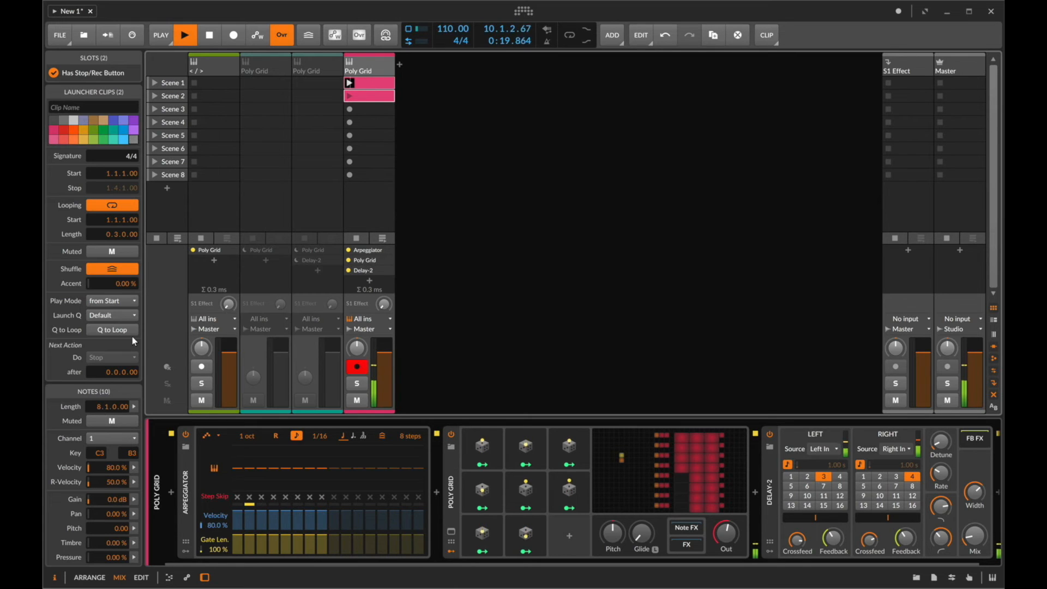
click(108, 305)
click(107, 302)
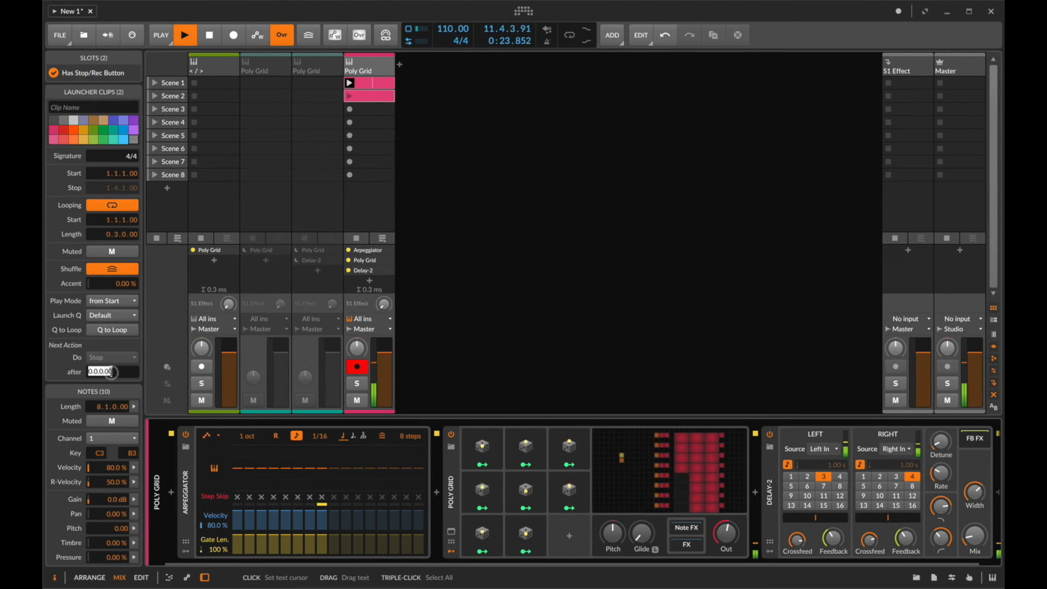
click(104, 356)
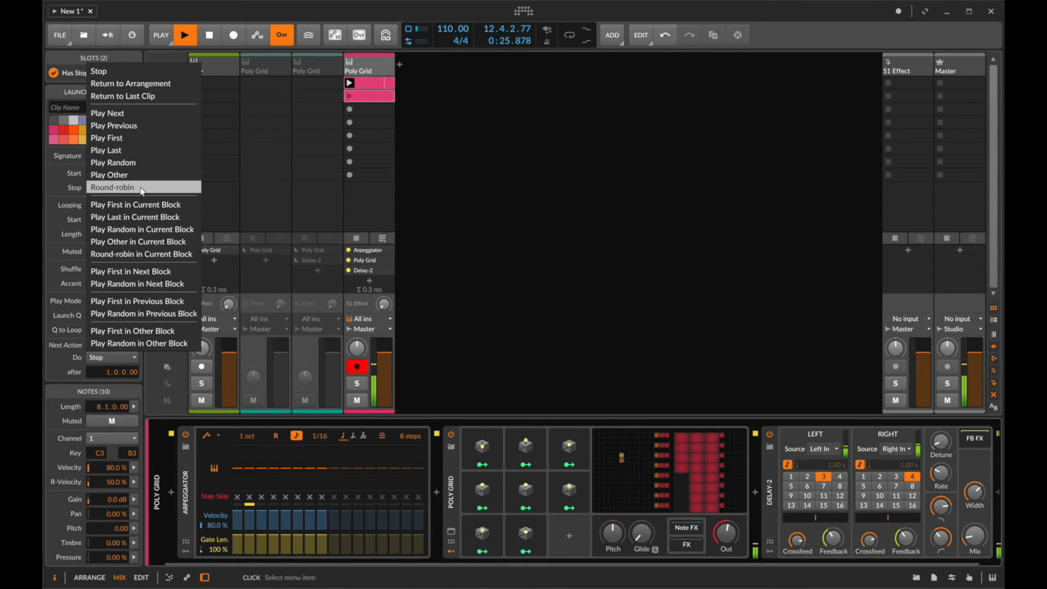
click(109, 175)
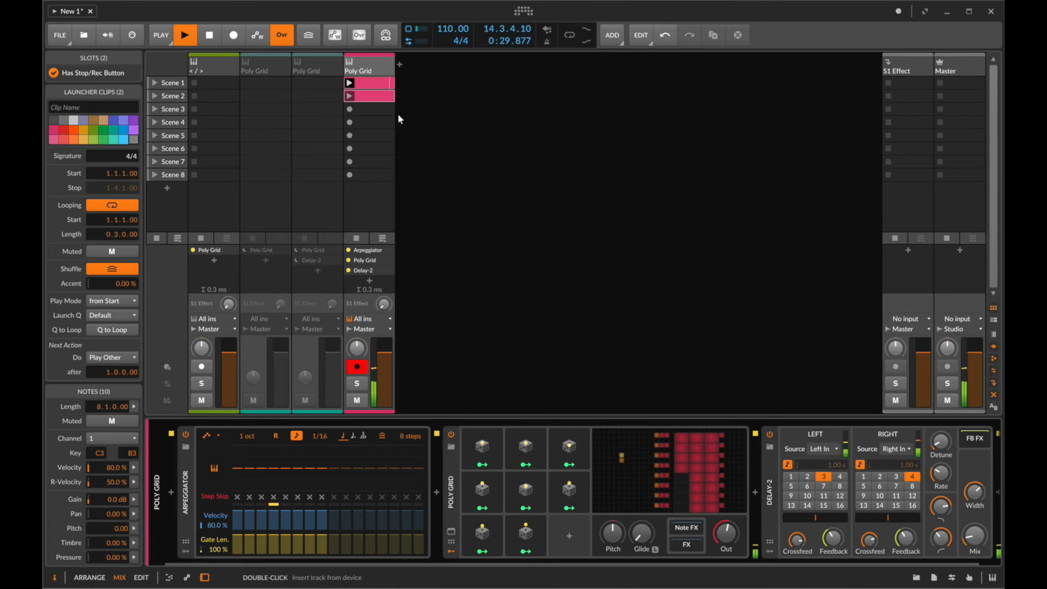
Scale the Scene 1 and Scene 2 clips up to a loop length of 3.0.0.00.
click(369, 81)
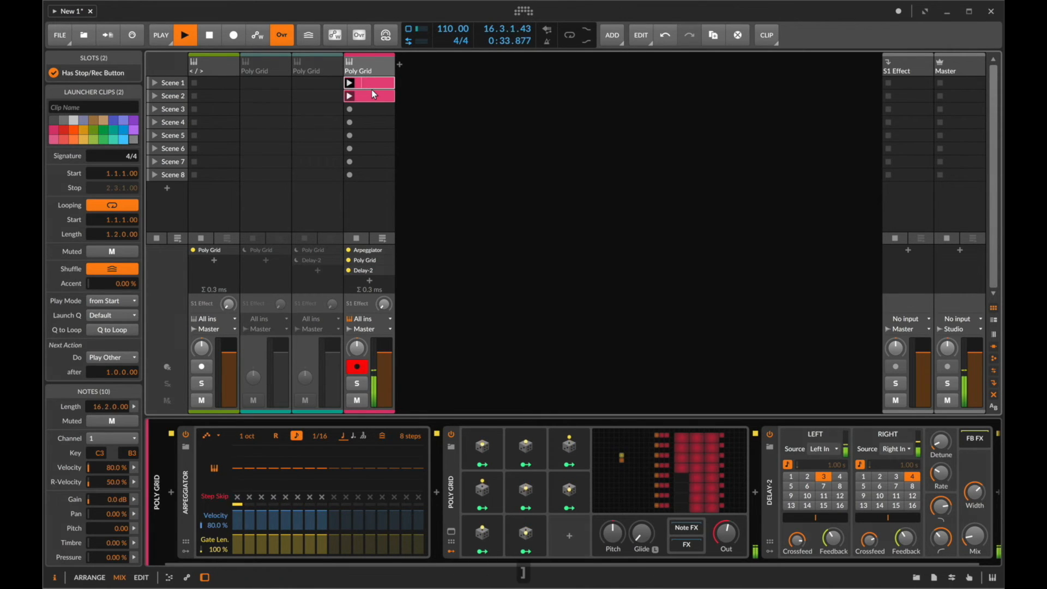
click(372, 94)
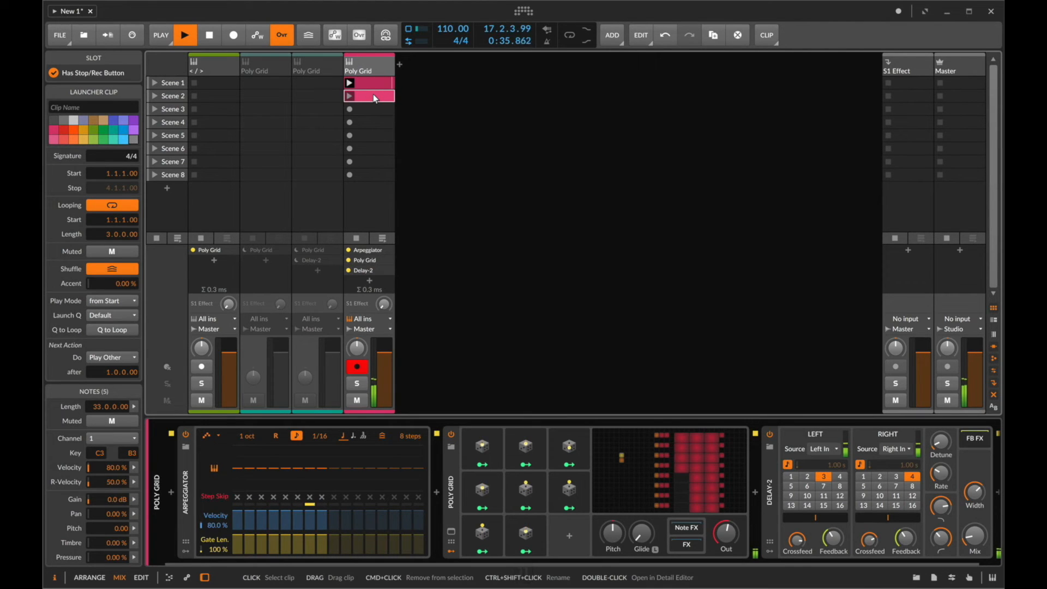
Open the Poly Grid patch, look over all the note rows from C3 to C4 during playback, and close it.
double_click(364, 63)
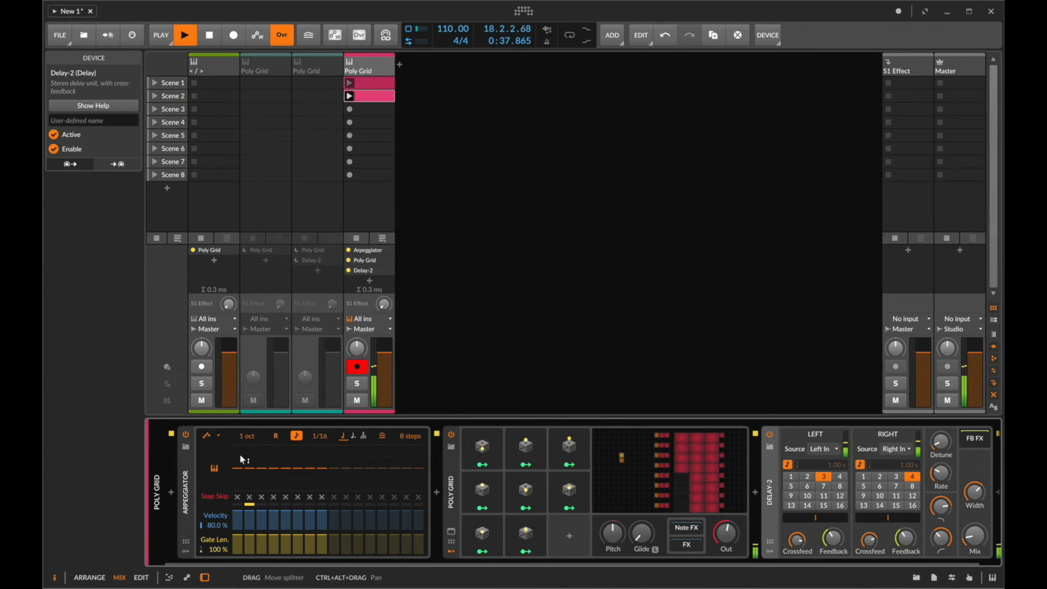
click(659, 466)
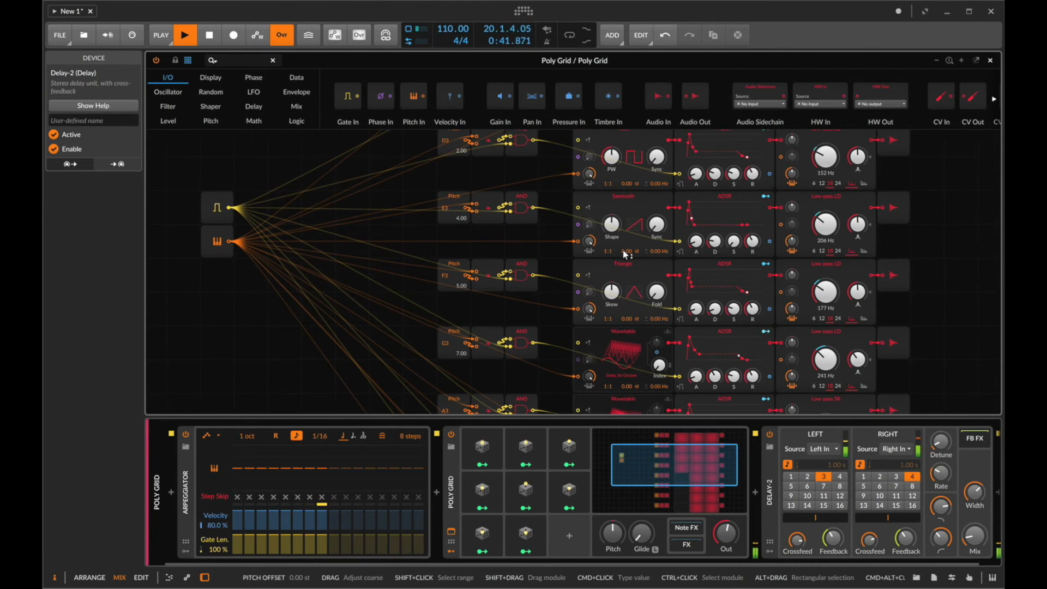
key(d)
key(d)
scroll(625, 254, down, 3)
scroll(625, 254, right, 1)
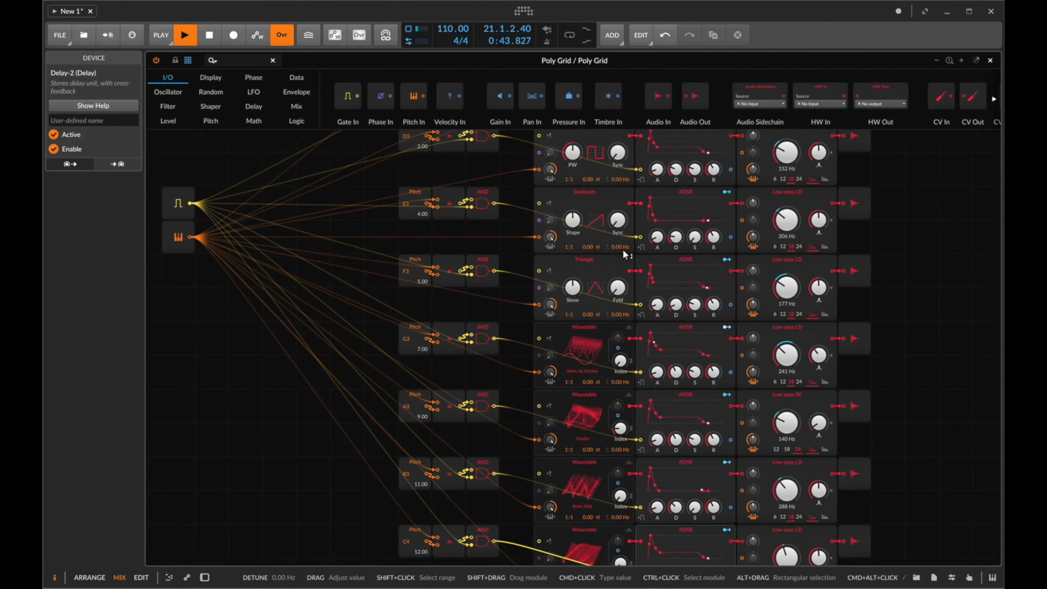
scroll(623, 249, right, 1)
scroll(625, 254, down, 3)
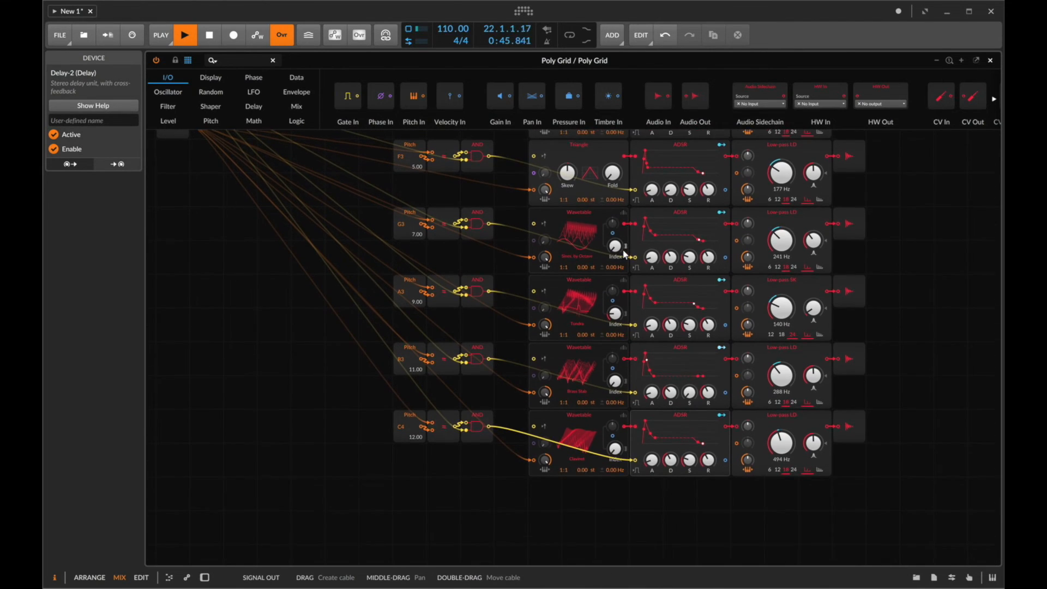
scroll(626, 254, up, 5)
scroll(624, 253, up, 2)
scroll(625, 253, left, 2)
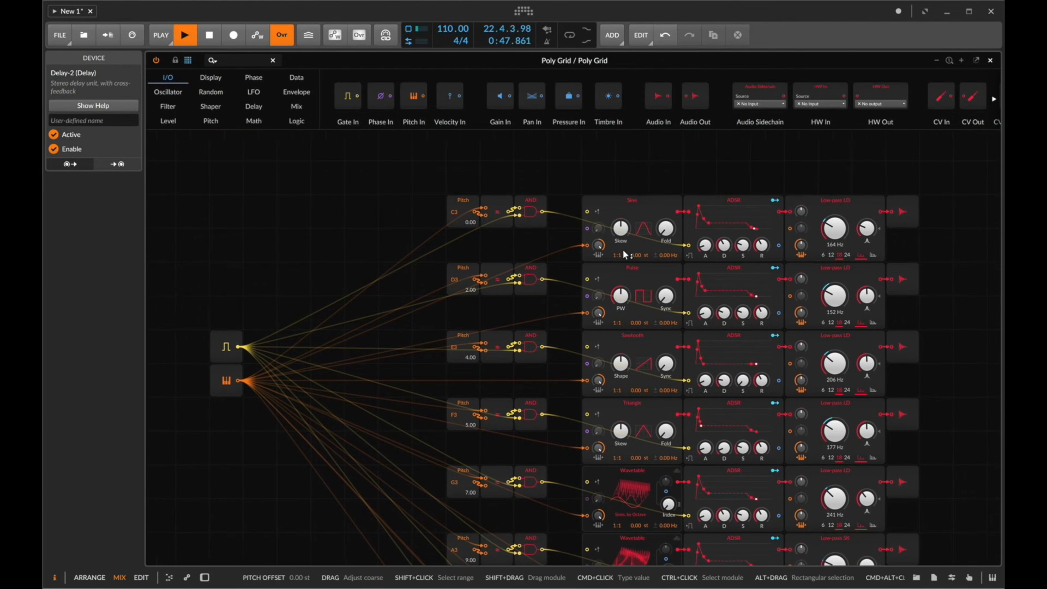
scroll(625, 253, down, 2)
scroll(624, 254, right, 1)
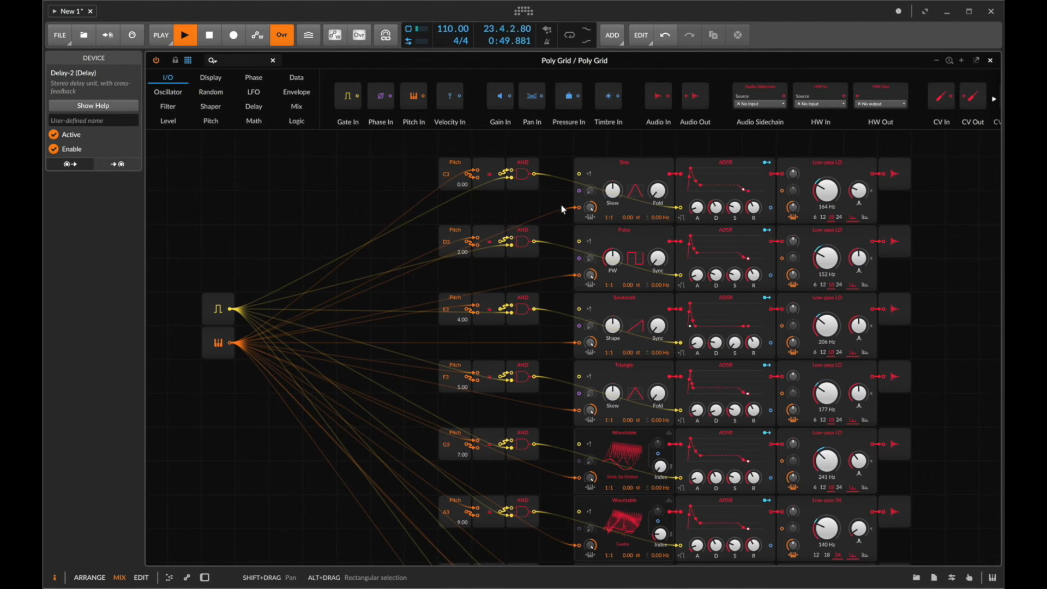
click(990, 61)
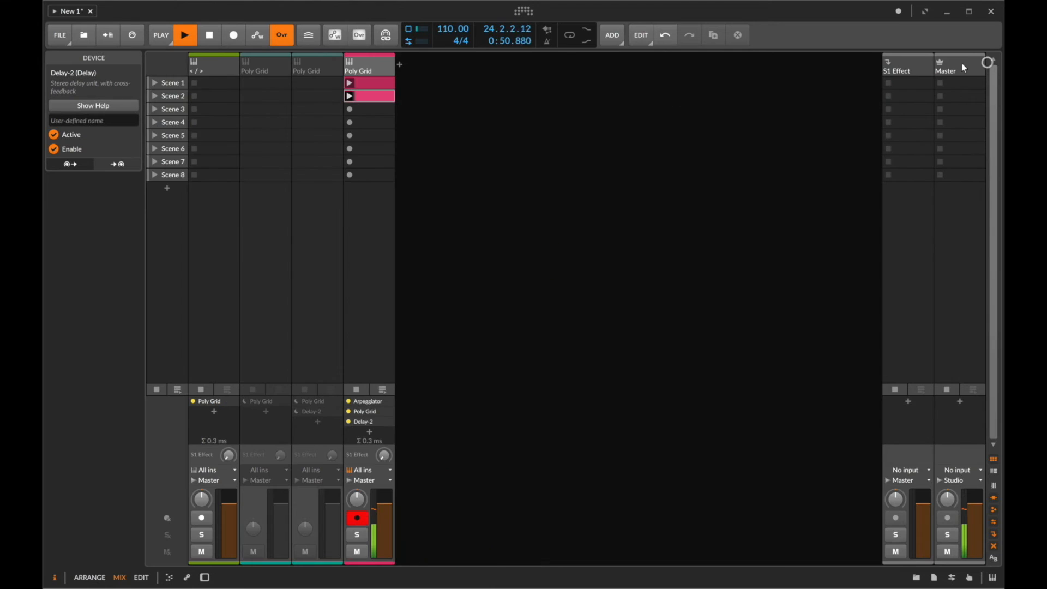
Stop playback, set the Poly Grid's voices to 7 and restart playback.
double_click(354, 72)
key(space)
click(185, 480)
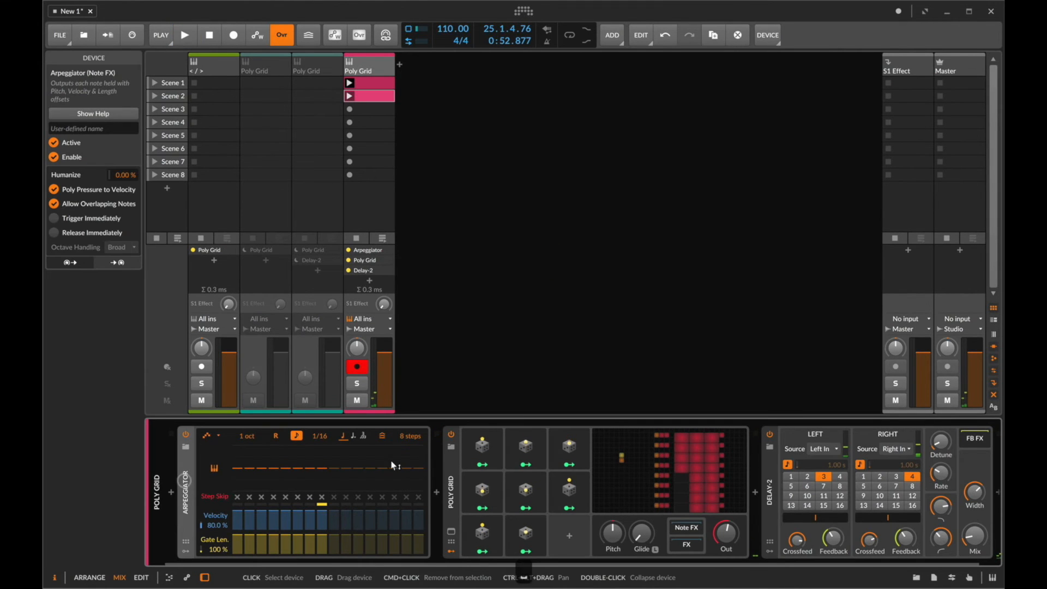
click(452, 491)
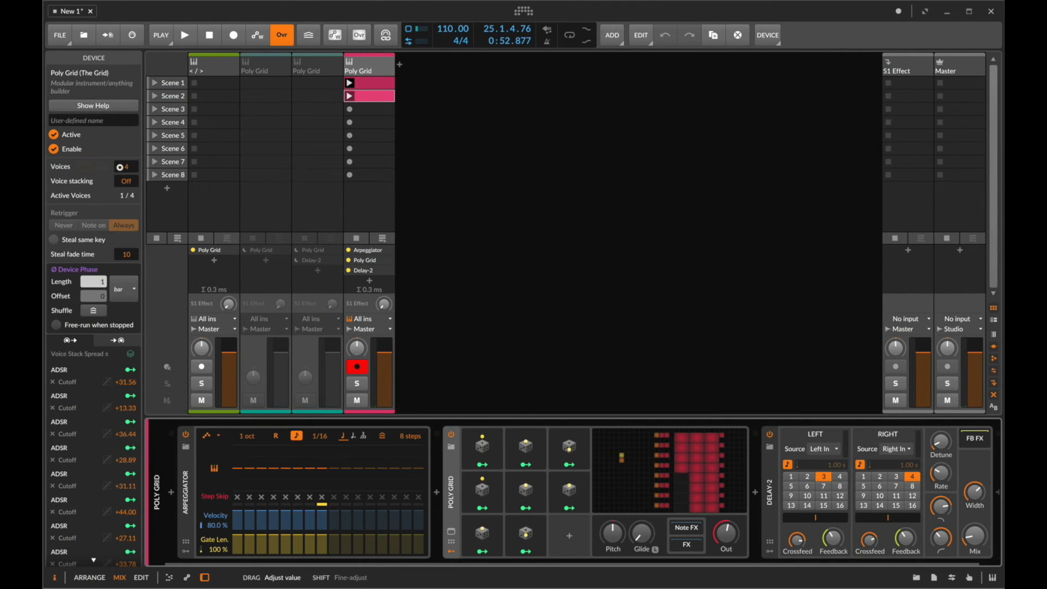
key(space)
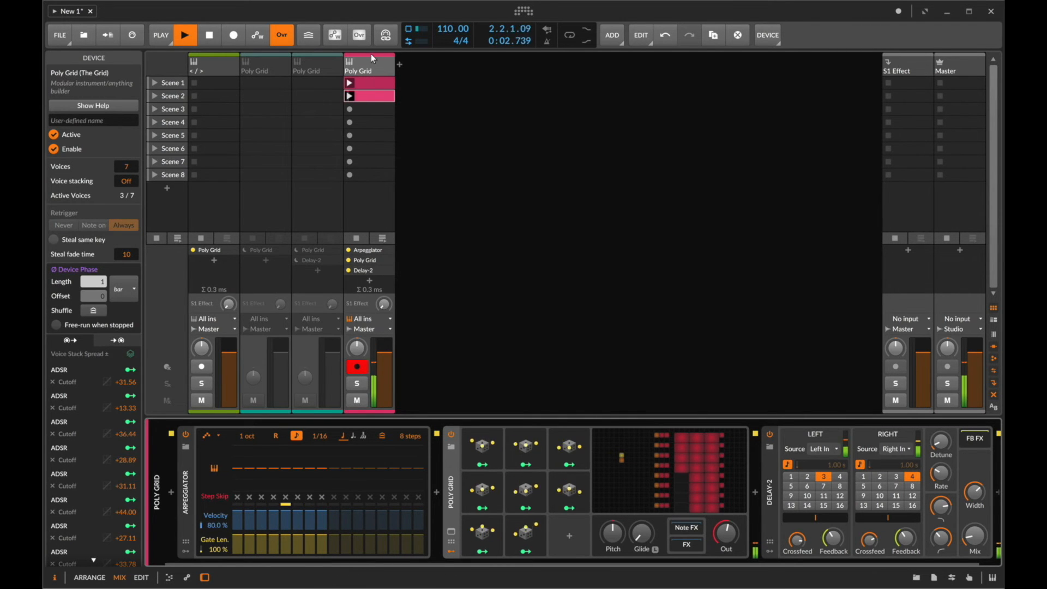
Reopen the patch, duplicate a Random modulator and map the copy to the decay of the sawtooth row's ADSR by +0.302.
click(726, 461)
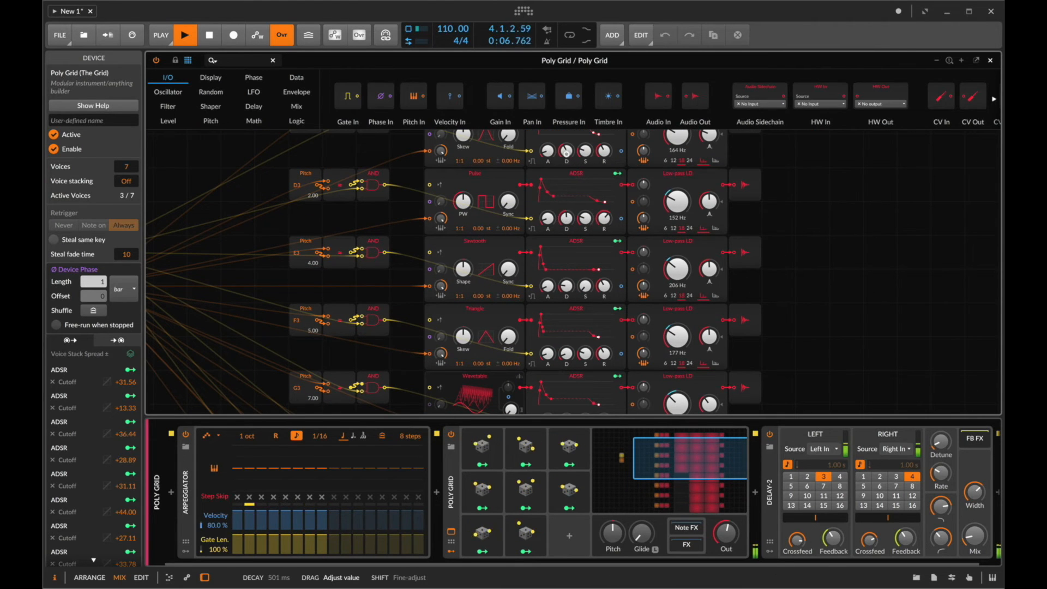
scroll(604, 158, up, 3)
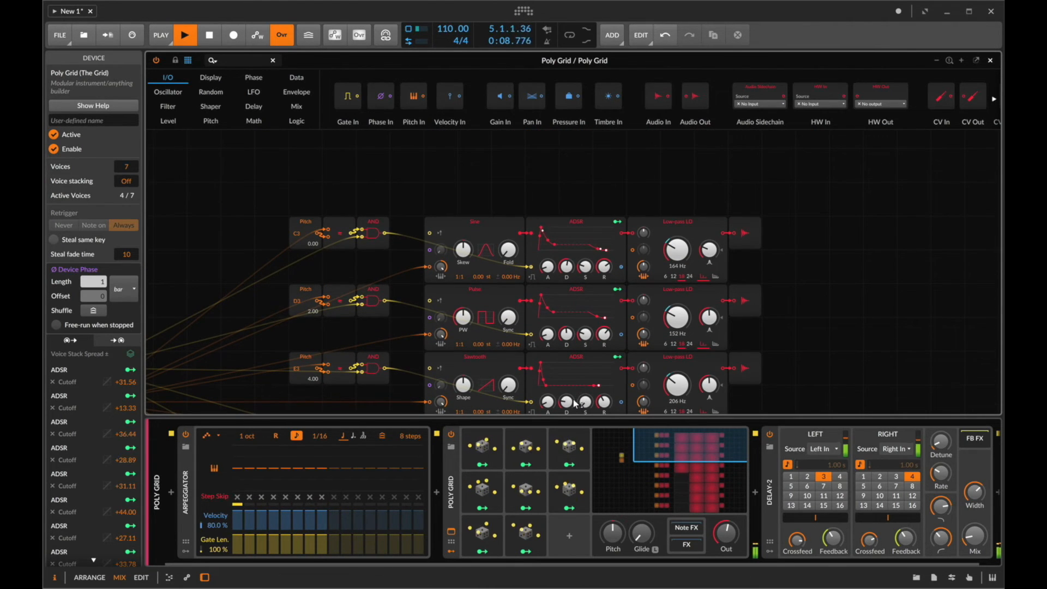
scroll(570, 404, down, 2)
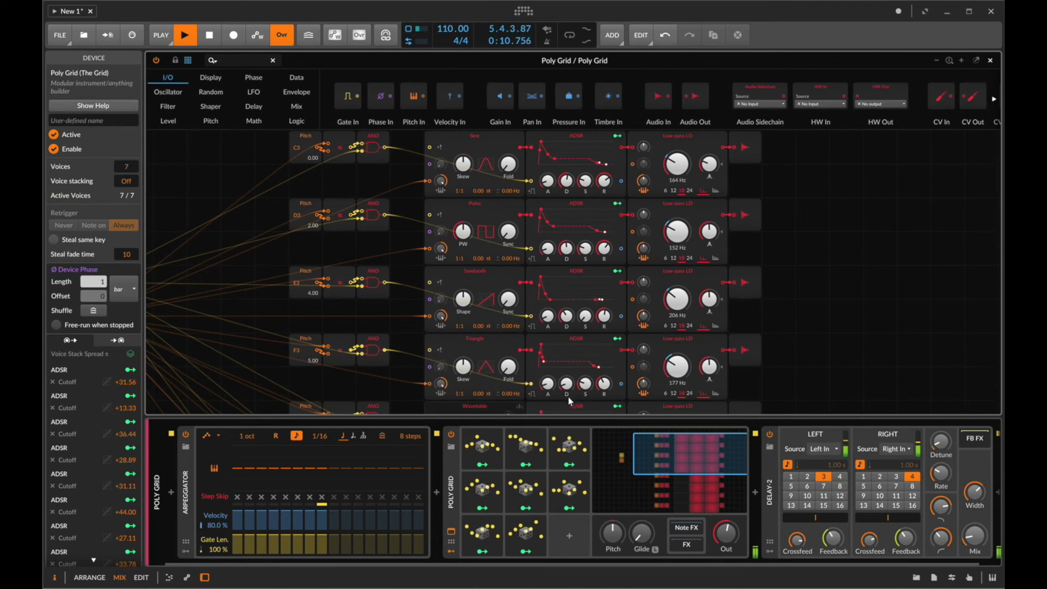
click(566, 384)
drag(578, 484, 568, 532)
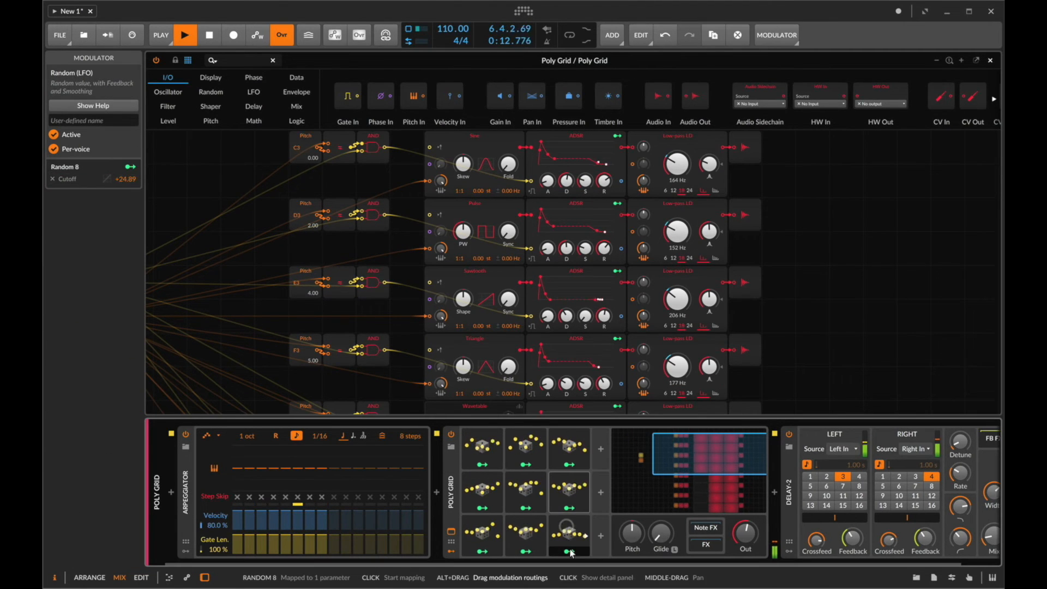
click(570, 552)
click(572, 547)
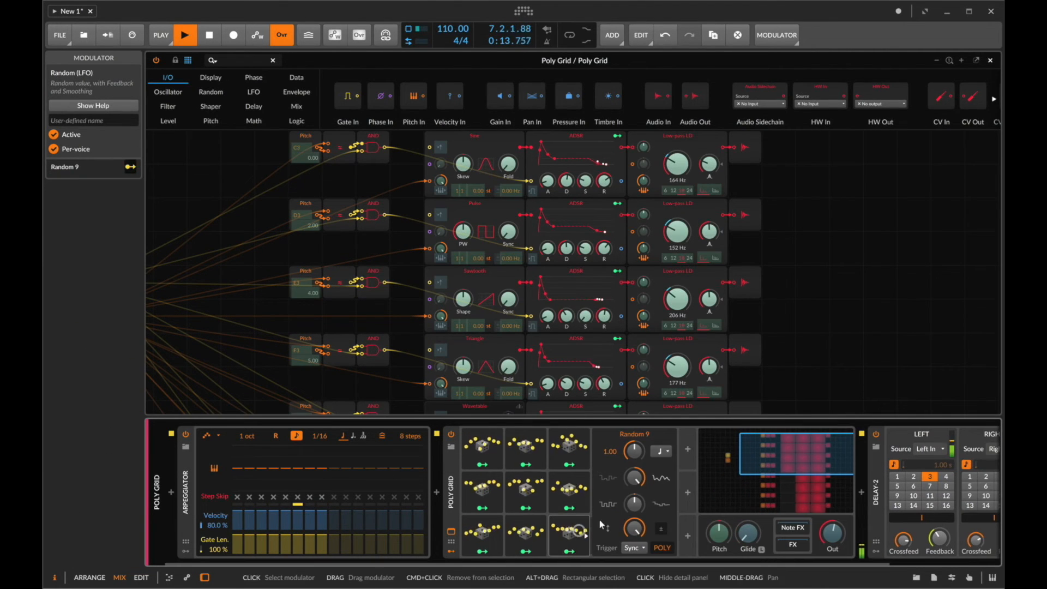
click(577, 555)
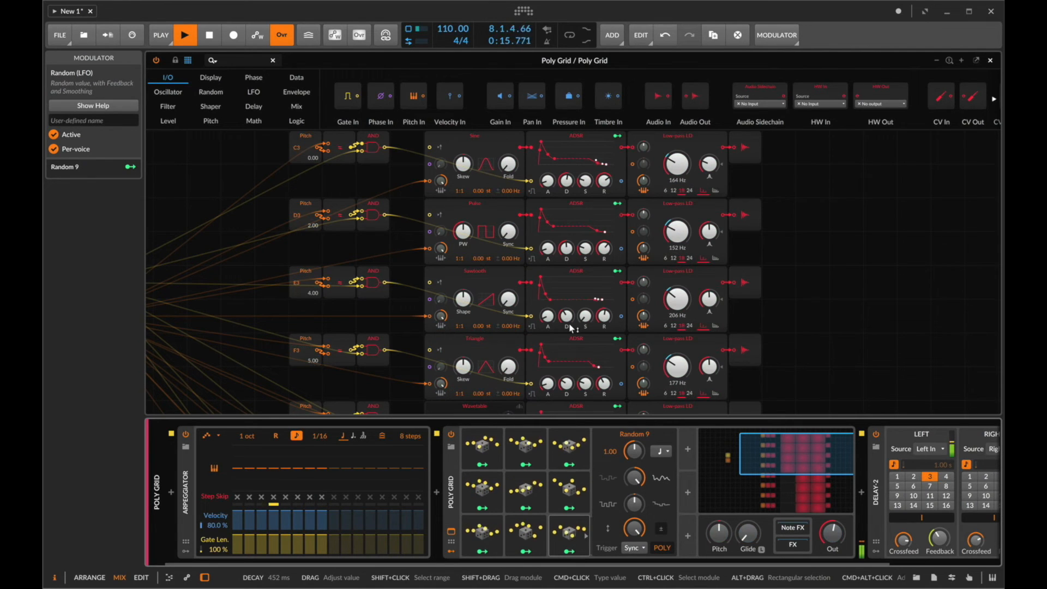
click(569, 552)
drag(567, 315, 567, 303)
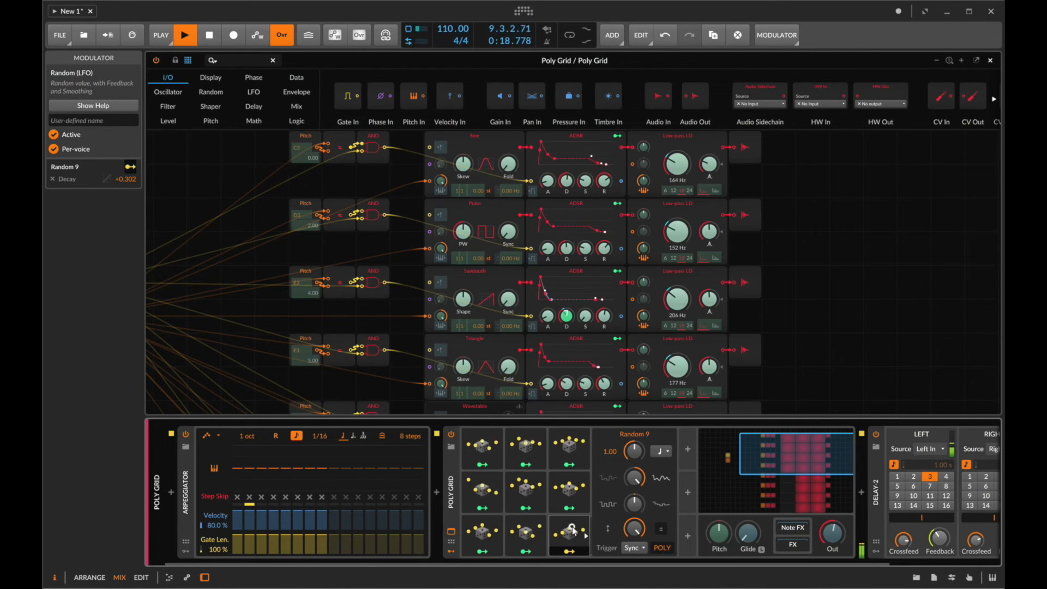
Duplicate the Random modulator twice, mapping one copy to the pulse row's ADSR decay by +0.284 and the other to the sine row's decay.
drag(568, 531, 611, 454)
click(612, 465)
drag(566, 250, 567, 237)
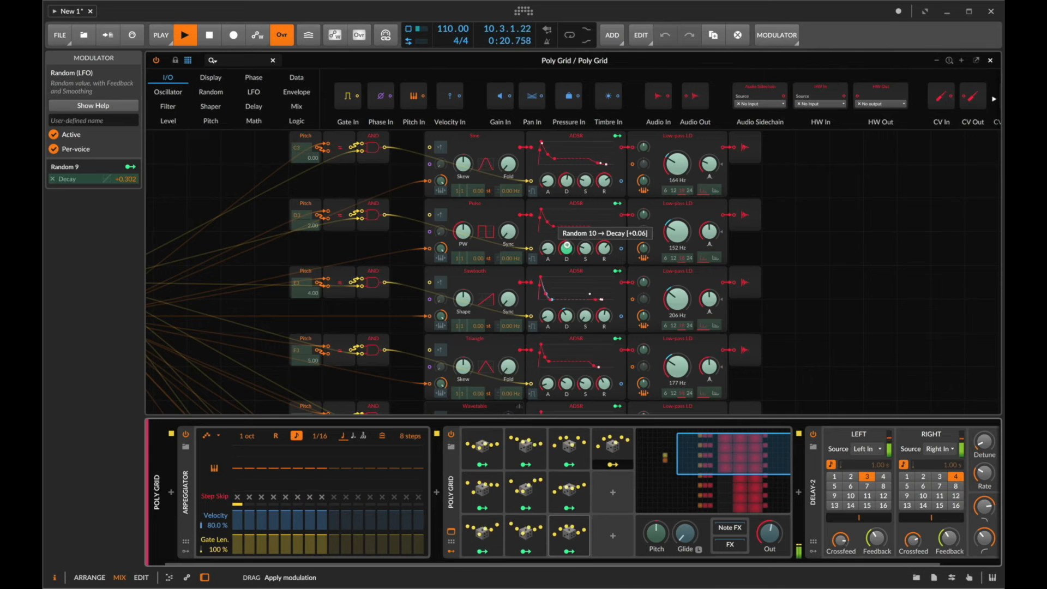
drag(612, 447, 611, 490)
click(611, 507)
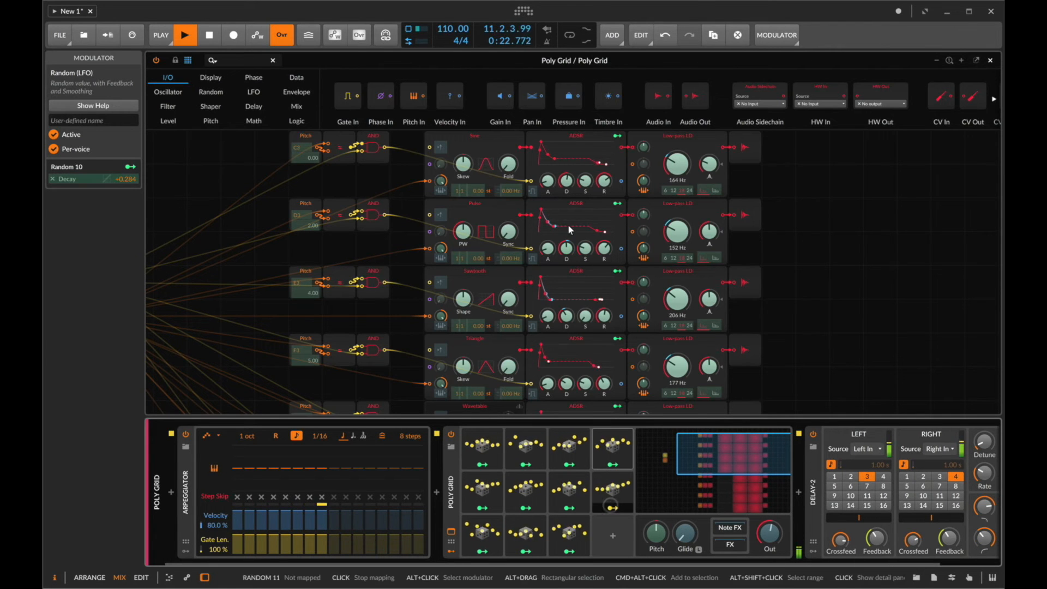
drag(566, 182, 566, 188)
Add two more Random copies, mapping one to the triangle row's ADSR decay by +0.160 and the other to the G3 row's decay.
drag(614, 495, 612, 539)
click(613, 551)
scroll(577, 341, down, 1)
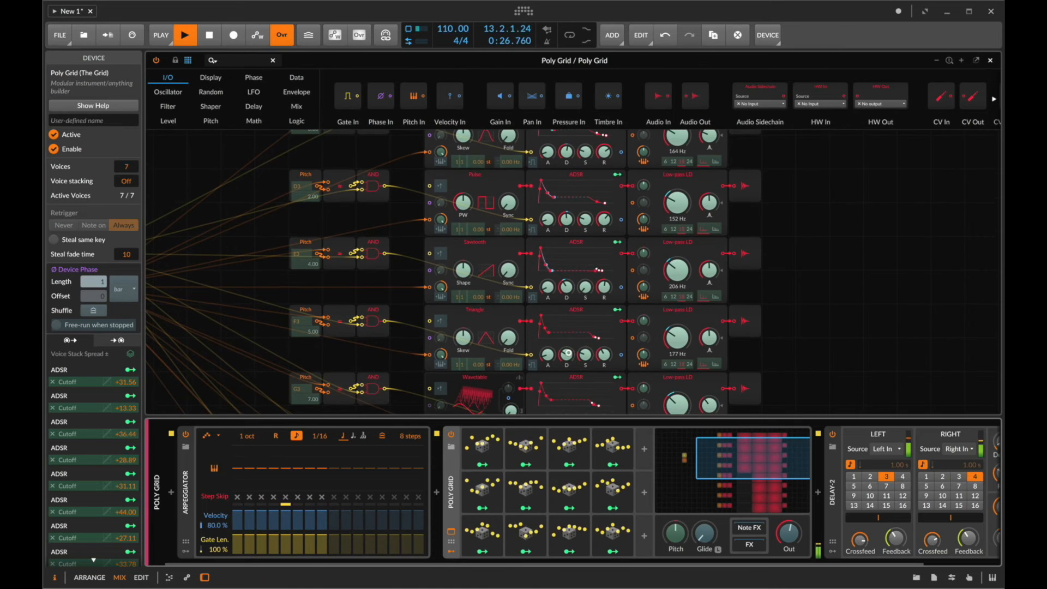
drag(567, 354, 567, 348)
drag(612, 530, 654, 450)
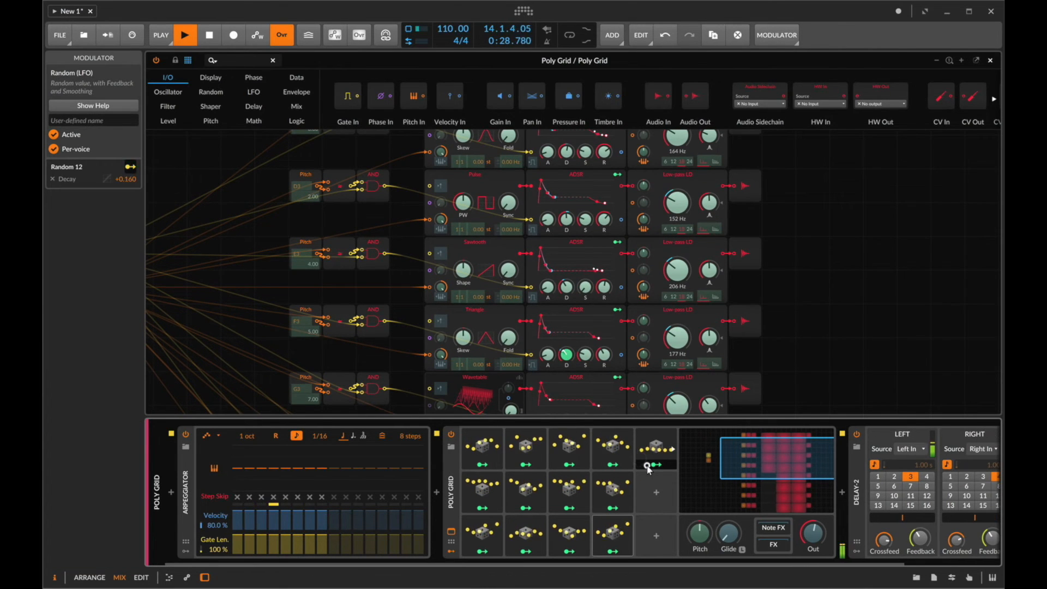
scroll(571, 369, down, 1)
drag(570, 367, 571, 350)
Add Random copies for the G3 row's filter resonance (+0.119) and the A3 row's ADSR decay, and close the patch editor.
drag(662, 448, 660, 492)
click(657, 507)
drag(709, 353, 710, 339)
scroll(646, 358, down, 1)
drag(659, 495, 657, 527)
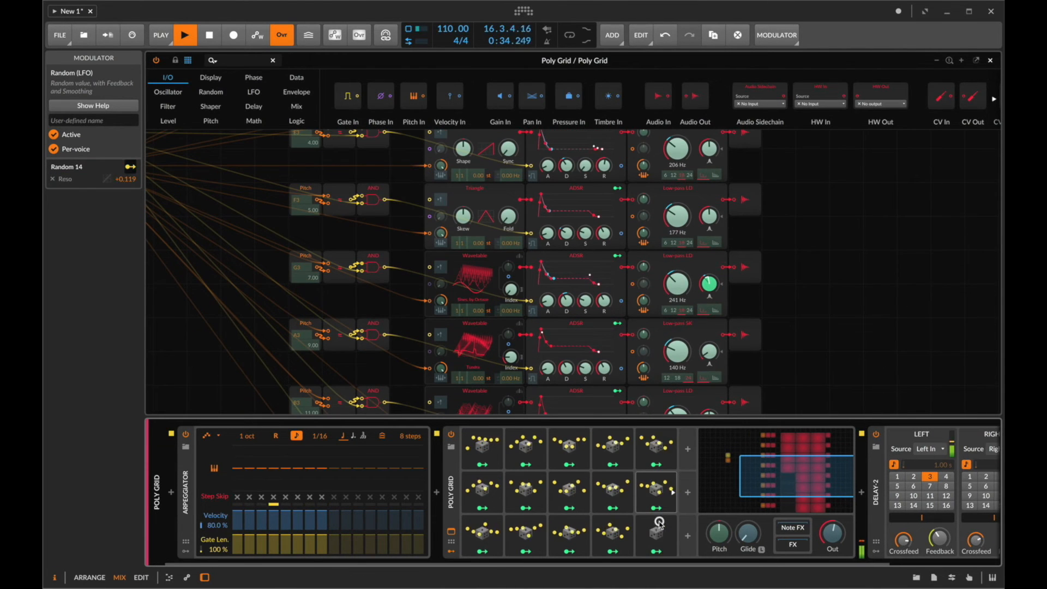
click(656, 551)
drag(568, 380, 568, 377)
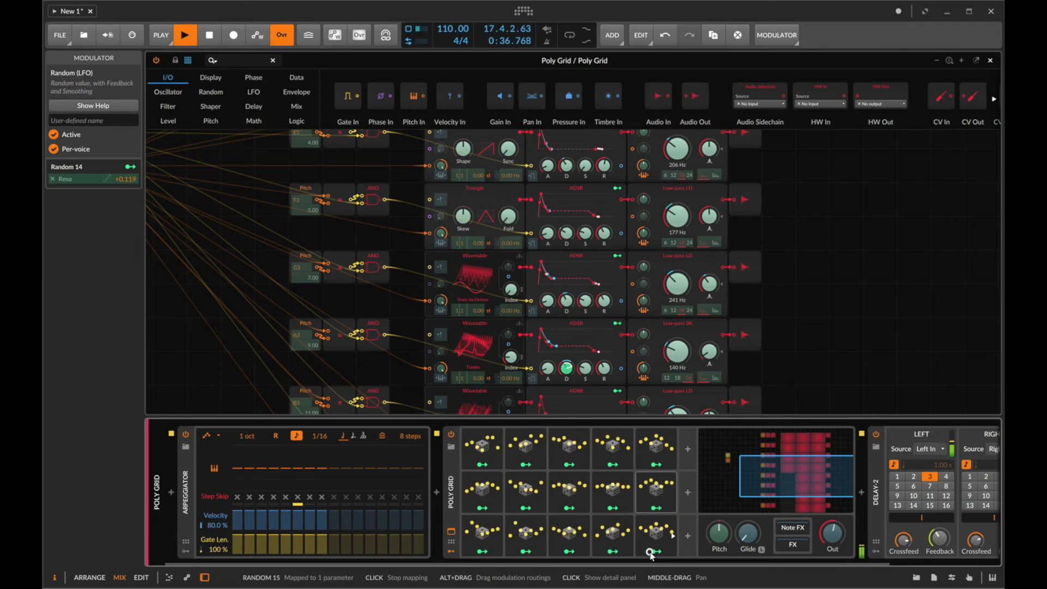
click(990, 60)
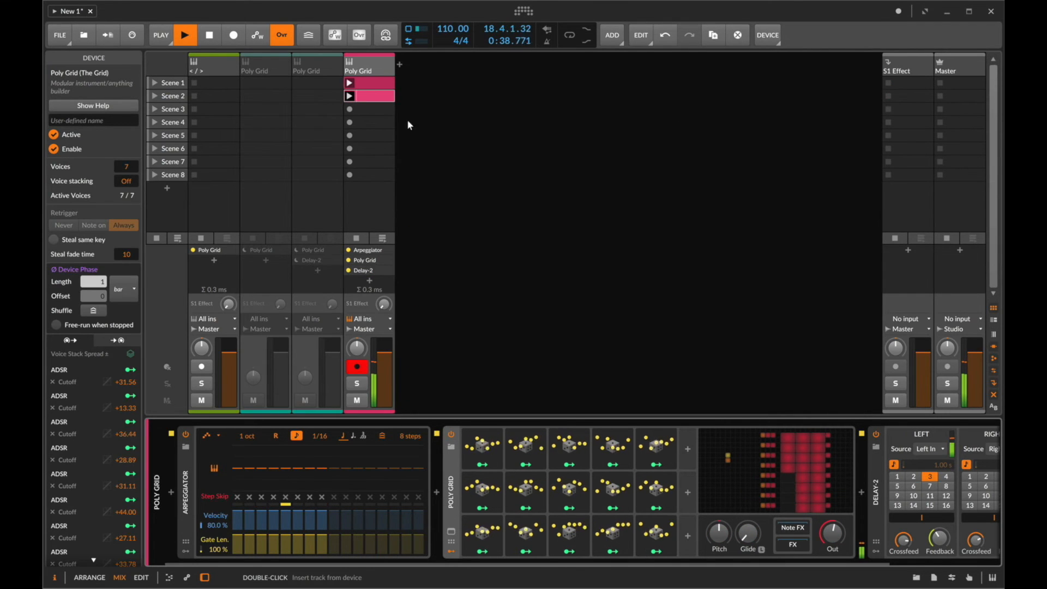
Inspect the Scene 2 clip's C3 and B3 notes in the piano roll and return to the track's devices.
double_click(374, 95)
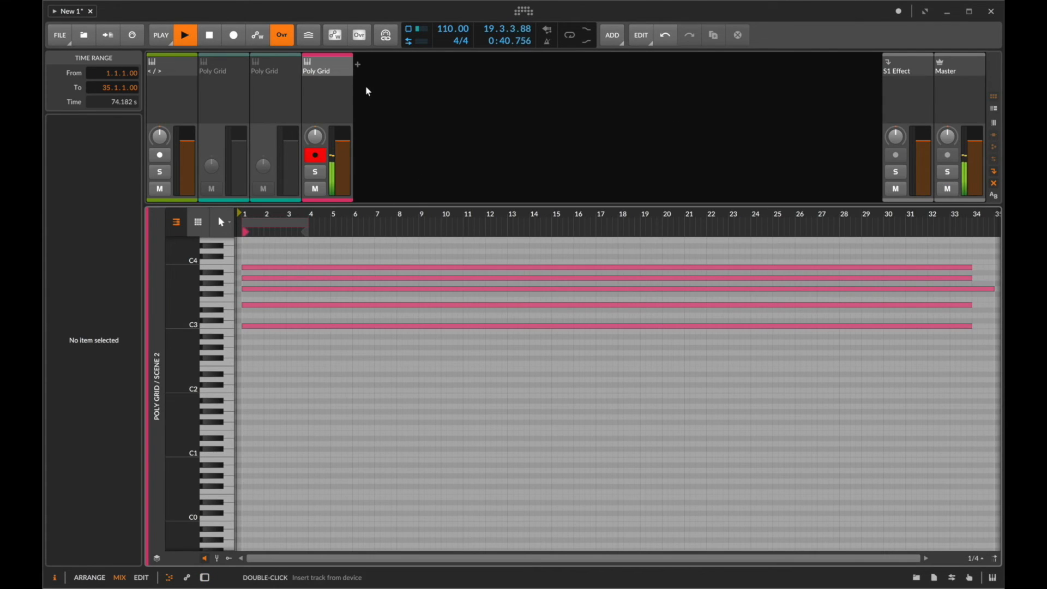
key(d)
double_click(368, 91)
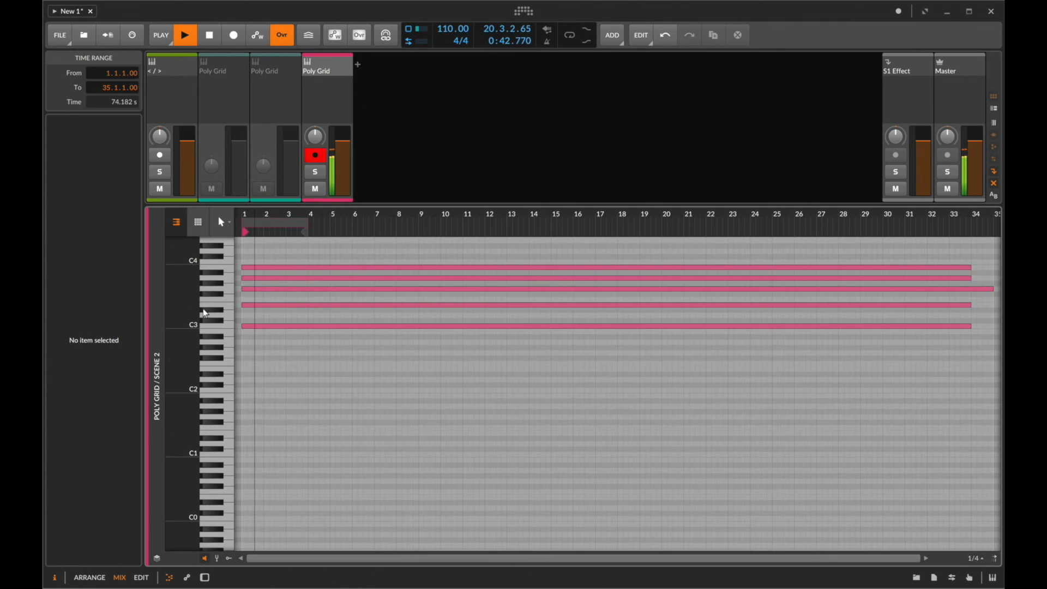
scroll(205, 313, up, 5)
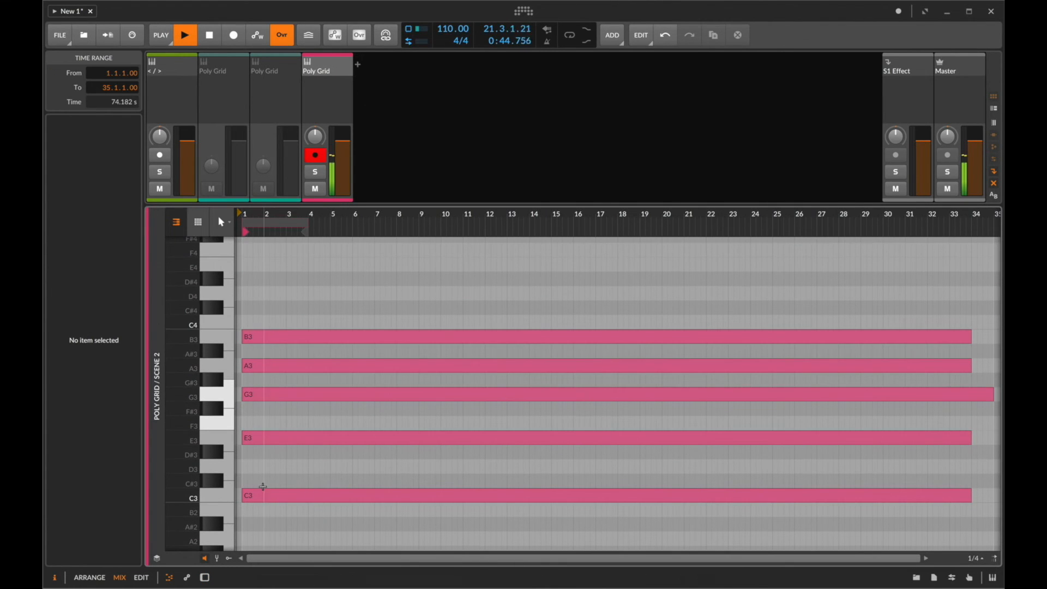
click(262, 495)
click(265, 338)
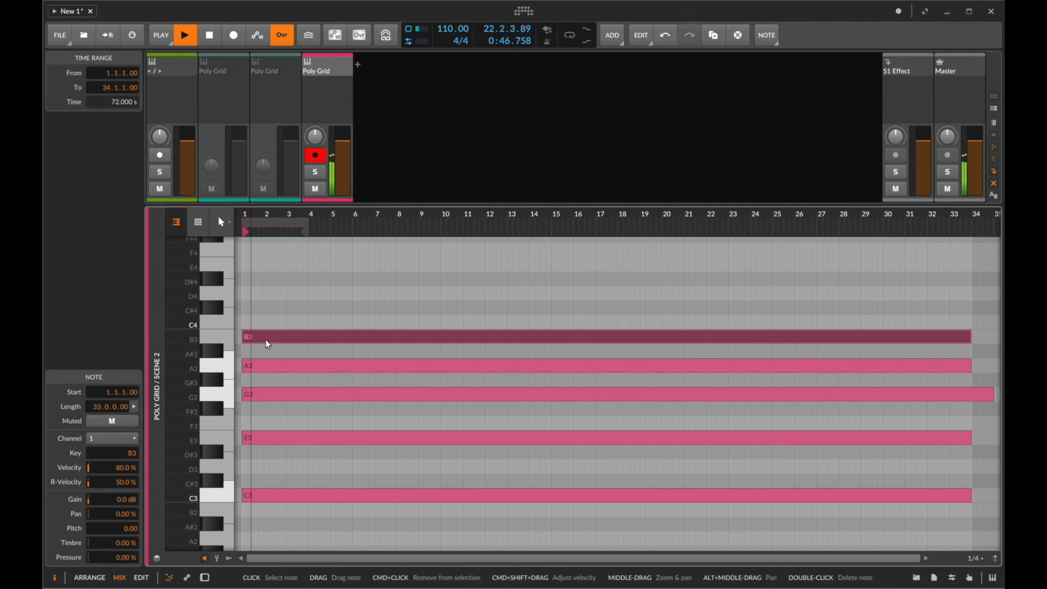
key(d)
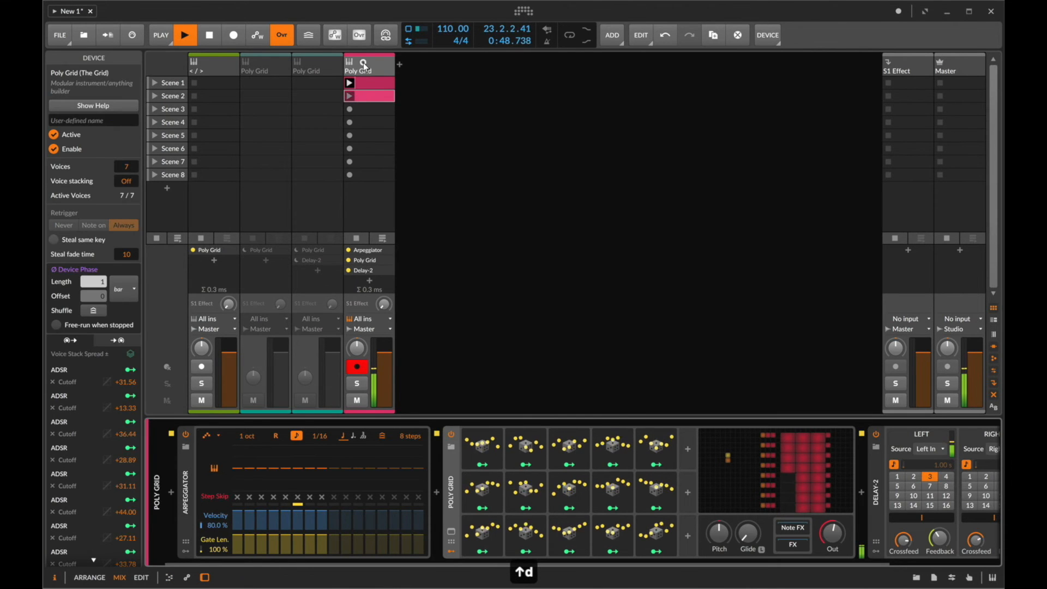
Open the Poly Grid patch and set the C4 row's filter cutoff to 186 Hz and its ADSR decay to 266 ms.
click(834, 485)
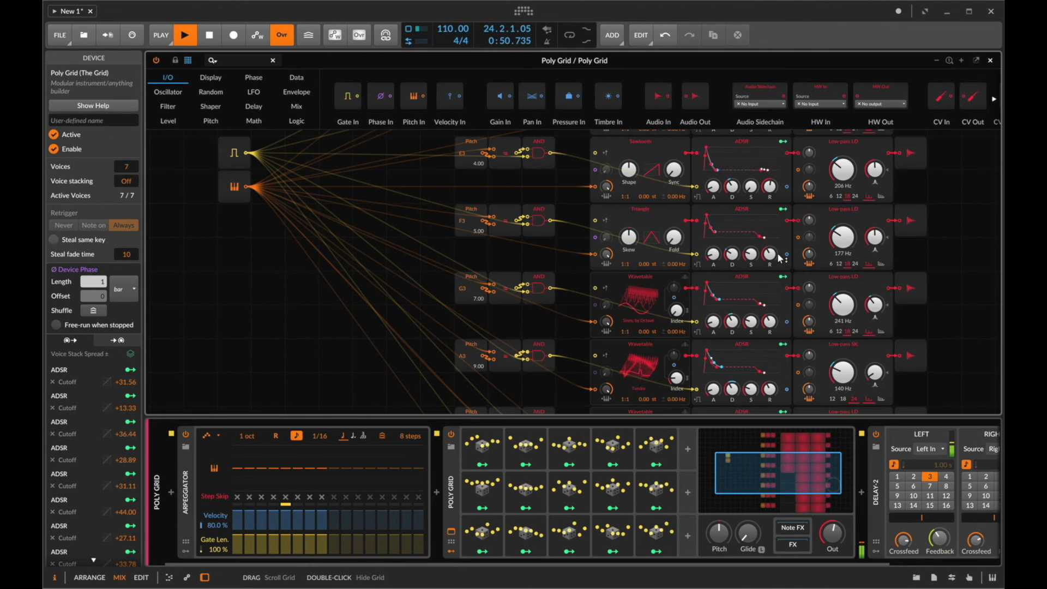
scroll(781, 258, down, 5)
drag(842, 336, 842, 360)
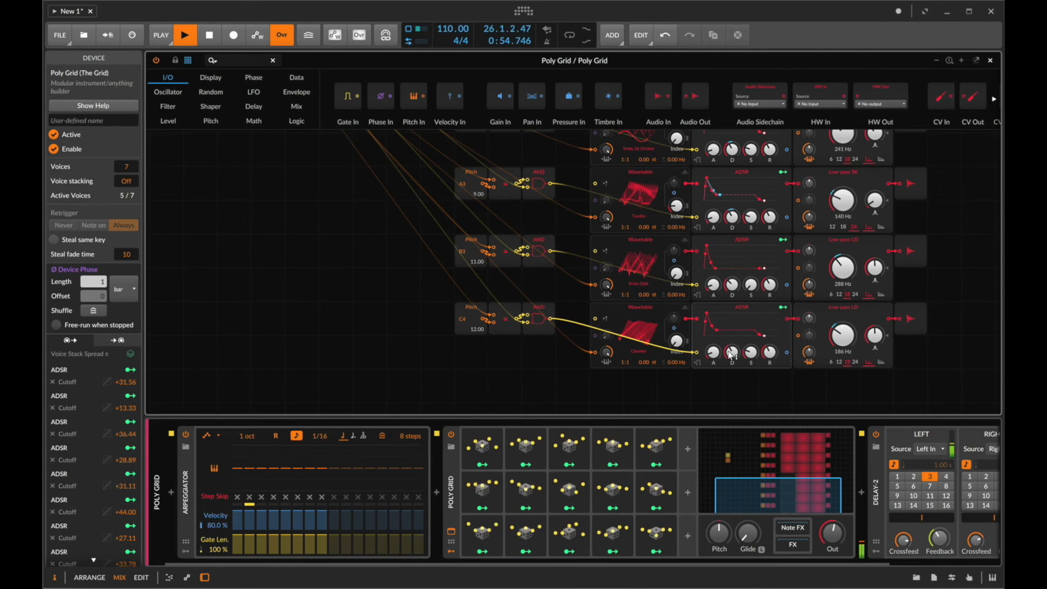
drag(732, 352, 735, 355)
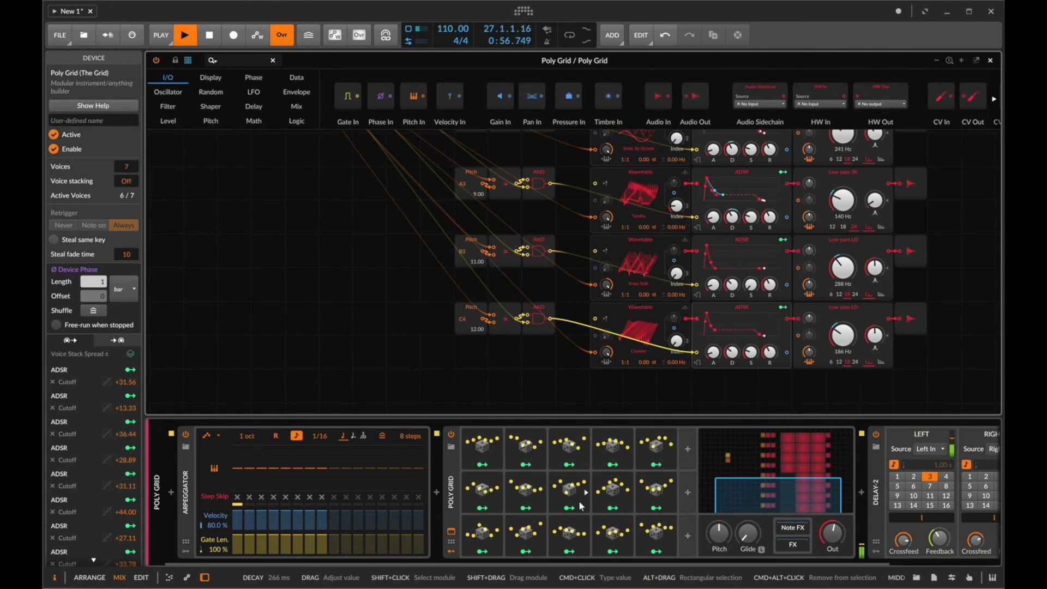
Add more copies of the Random modulator and map one to the C4 row's wavetable Index by +0.547.
click(673, 532)
drag(674, 533, 688, 535)
click(700, 552)
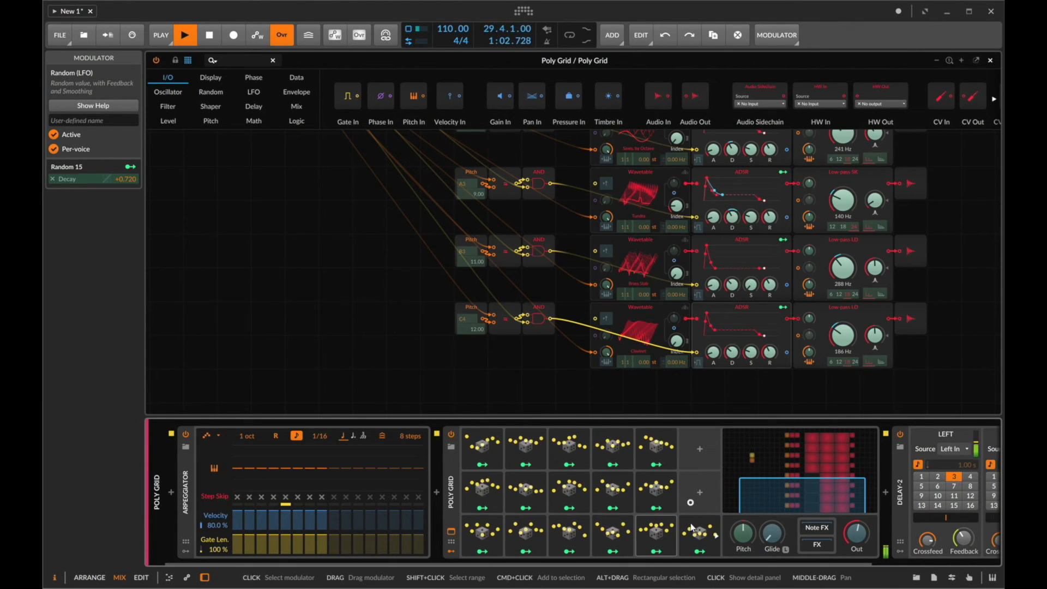
drag(691, 527, 691, 461)
click(698, 465)
drag(676, 342, 676, 334)
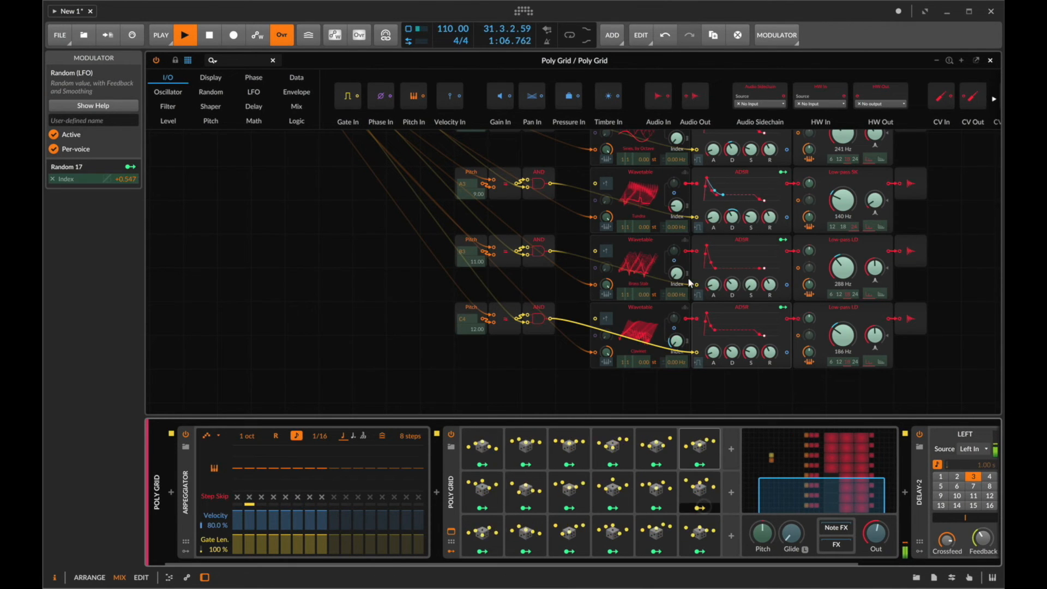
Add Random copies, mapping one to the A3 row's wavetable Index by +0.724 and another to the G3 row's Index by +0.564.
drag(701, 528, 739, 457)
click(742, 462)
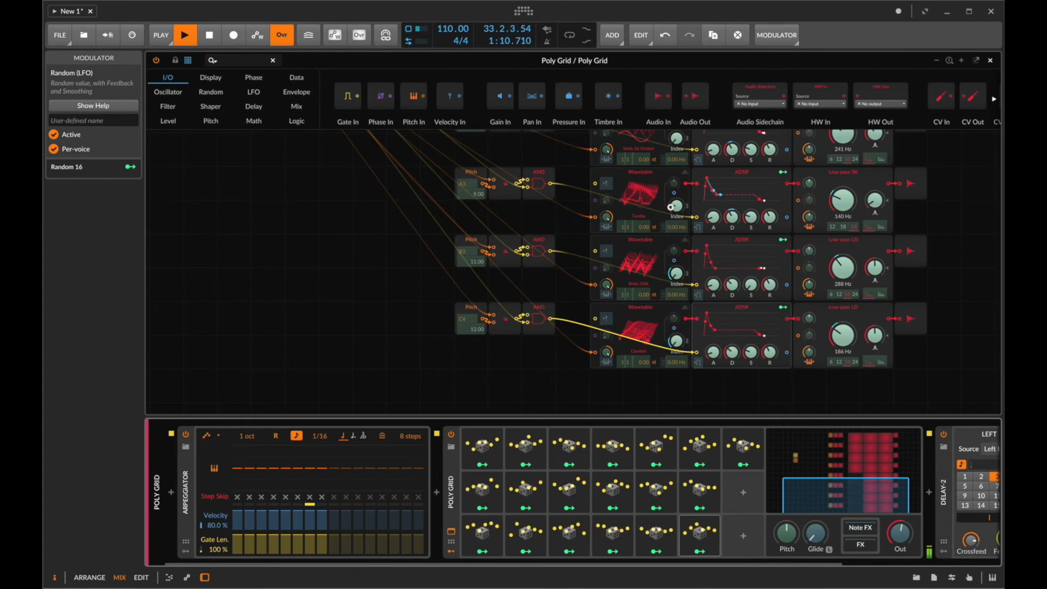
drag(676, 206, 676, 188)
drag(742, 445, 742, 497)
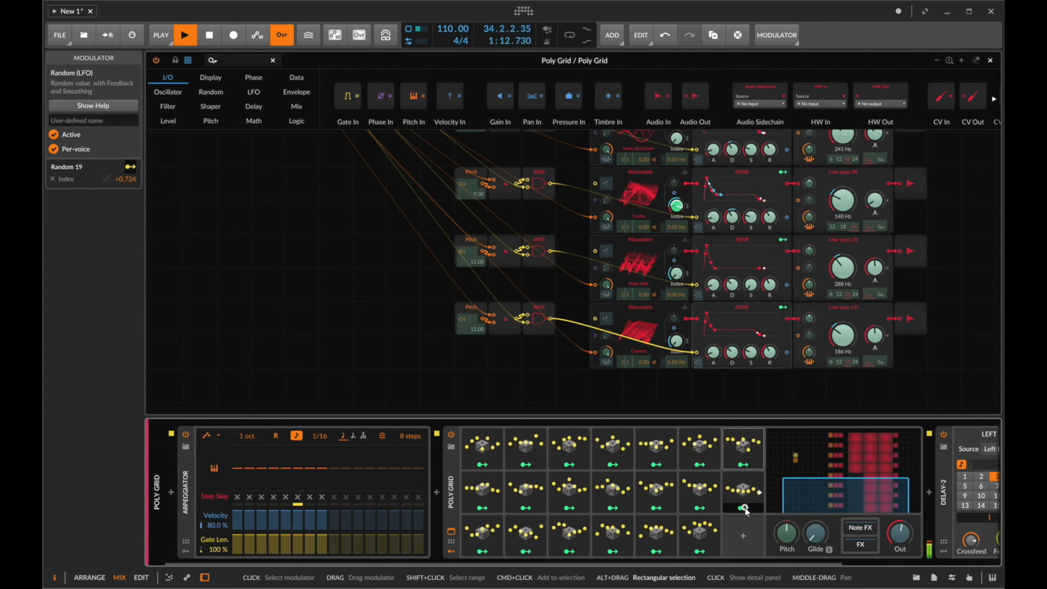
click(743, 508)
scroll(695, 218, up, 1)
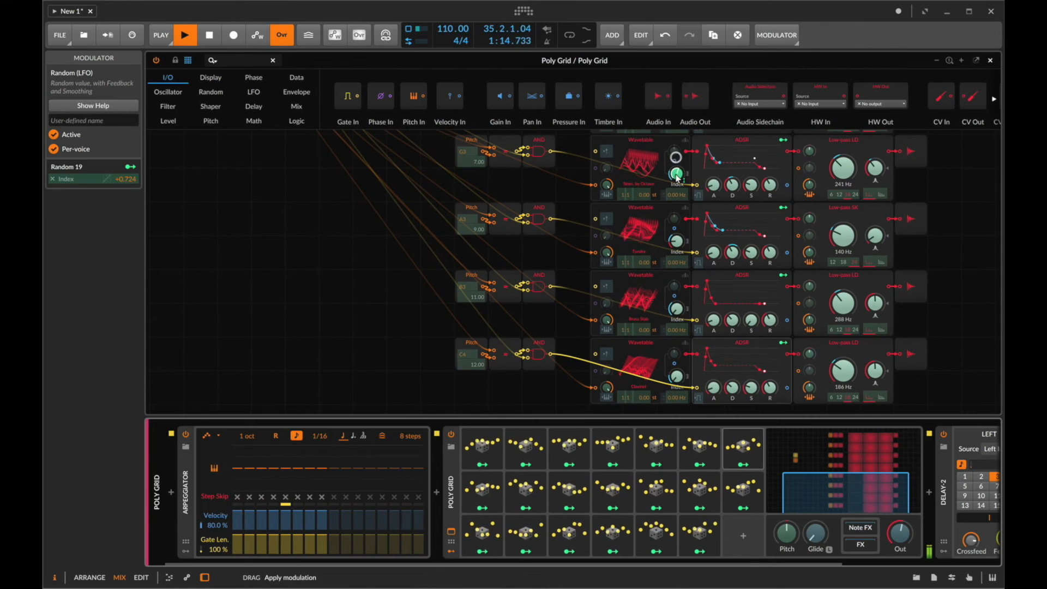
drag(676, 177, 676, 157)
Move the newest Random modulator to the slot below and also map it to the triangle oscillator's Fold by +14.93.
scroll(689, 238, up, 1)
drag(738, 536, 740, 538)
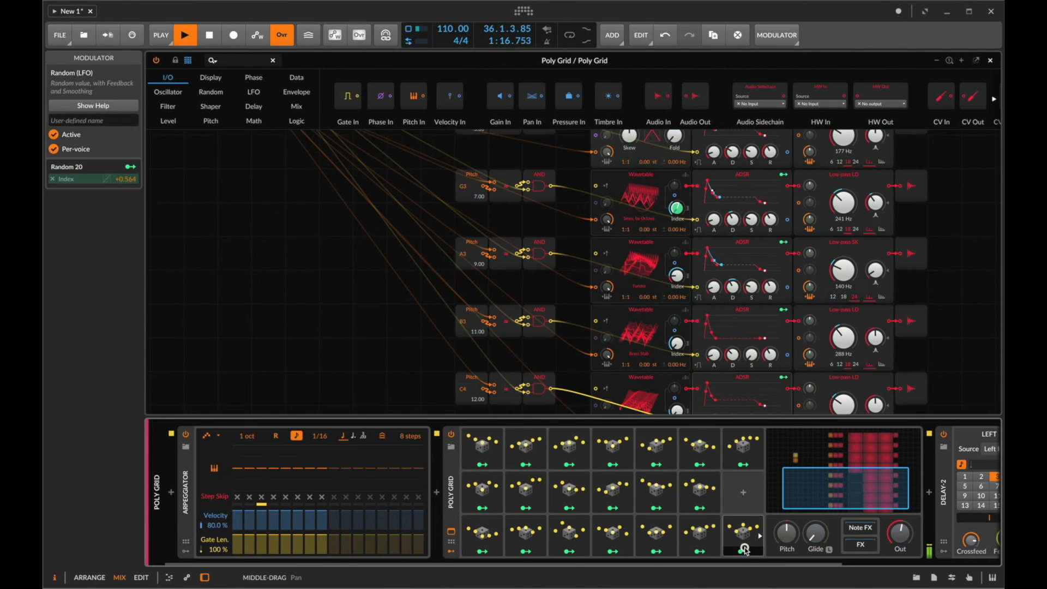
click(743, 550)
scroll(680, 200, up, 2)
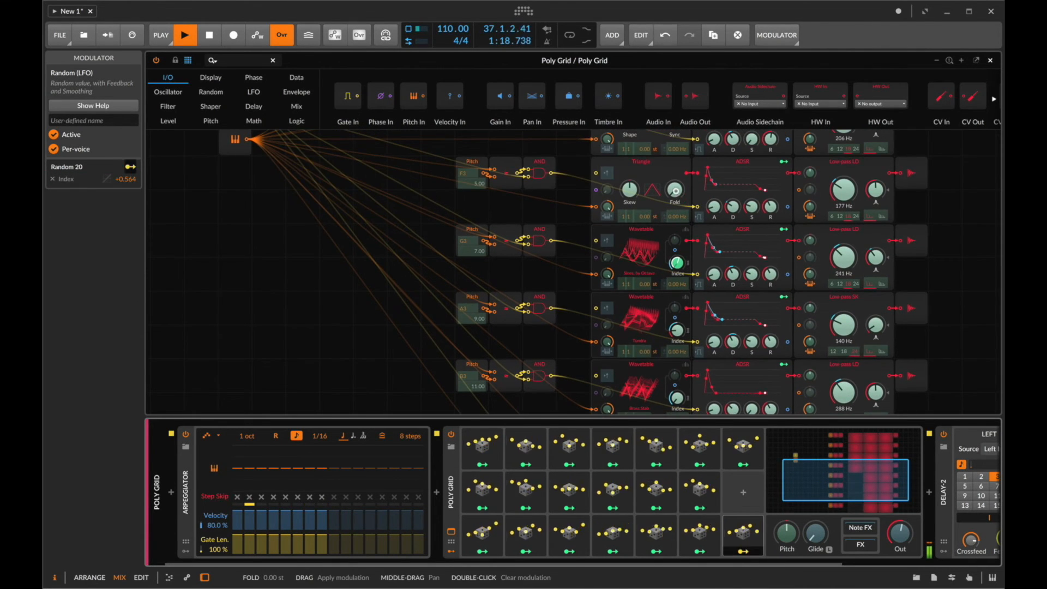
drag(675, 191, 675, 163)
Add two Random copies, mapping one to the sawtooth oscillator's Shape by +0.258 and the other to the sine oscillator's Skew.
scroll(678, 198, up, 4)
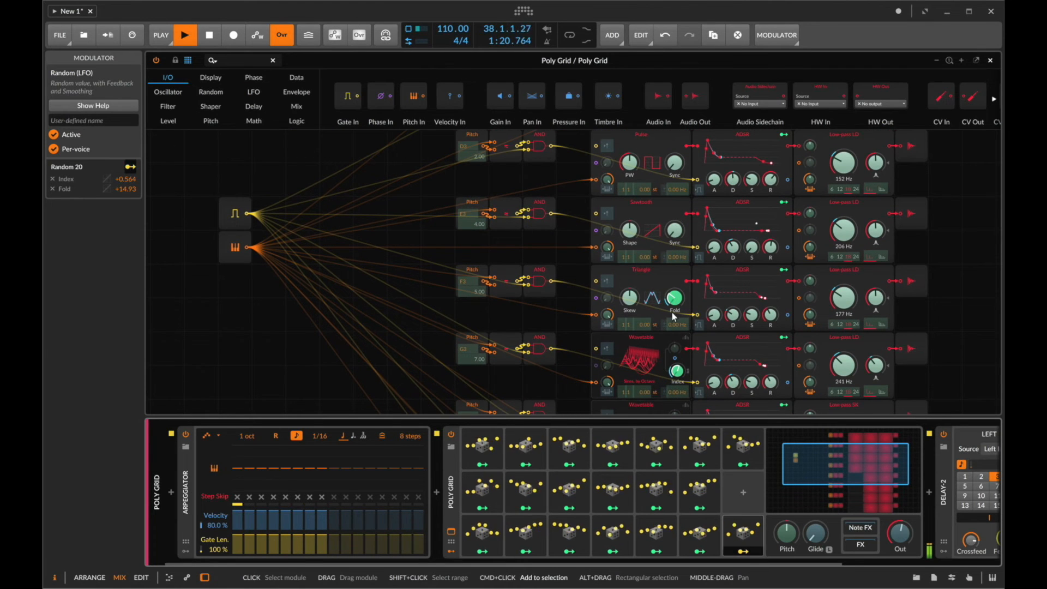
drag(743, 530, 735, 497)
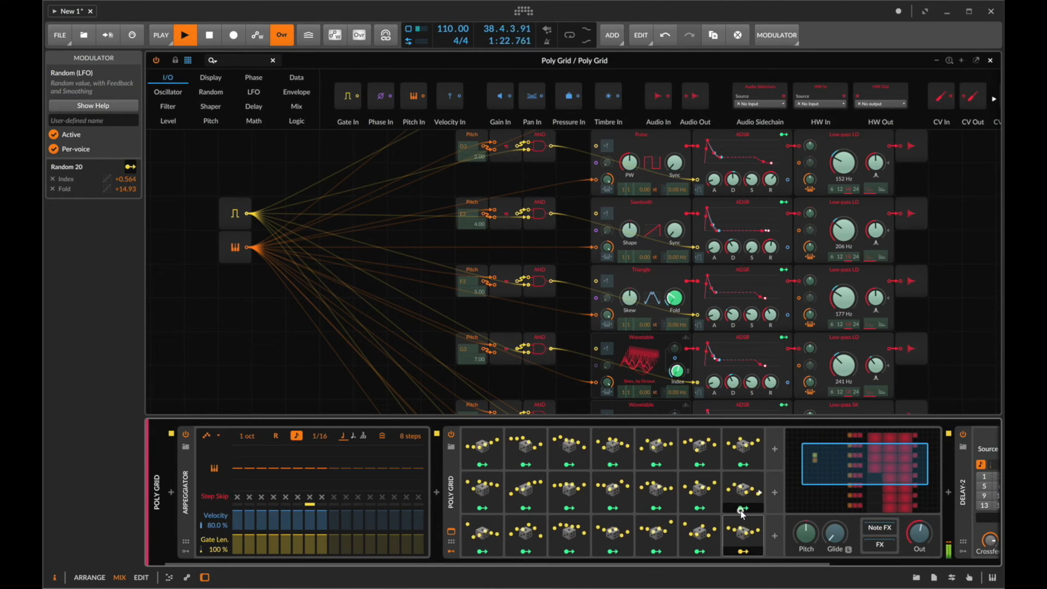
click(743, 508)
drag(629, 231, 629, 203)
drag(755, 477, 765, 476)
scroll(796, 312, up, 4)
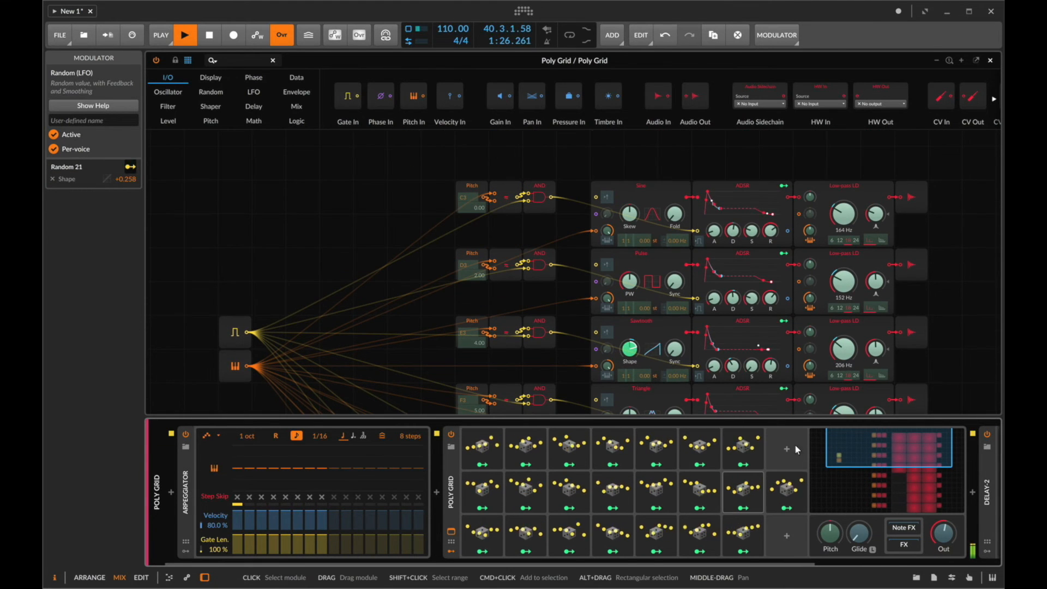
click(786, 508)
drag(630, 219, 630, 210)
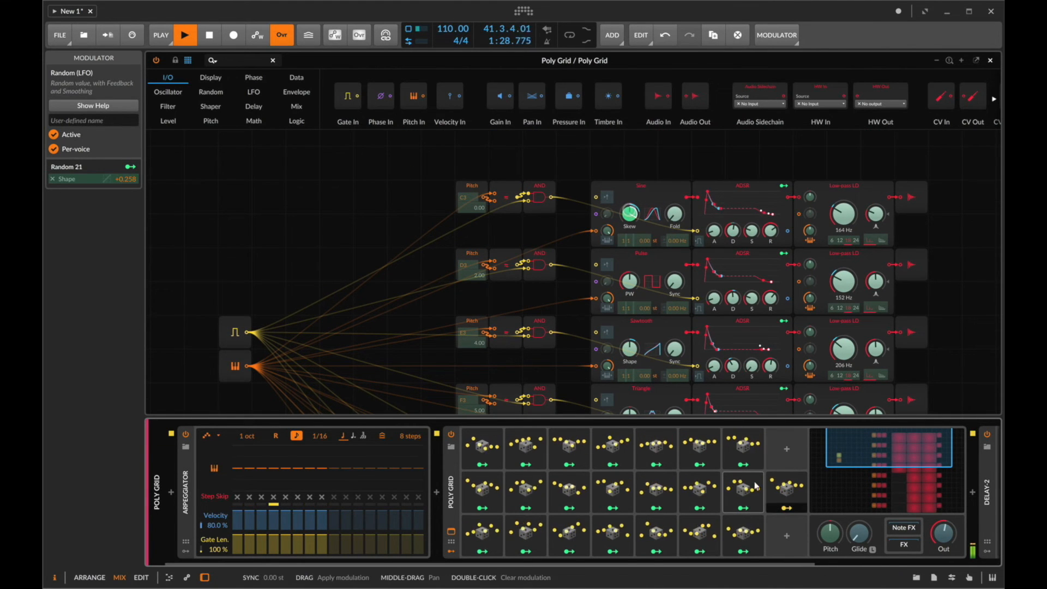
click(790, 509)
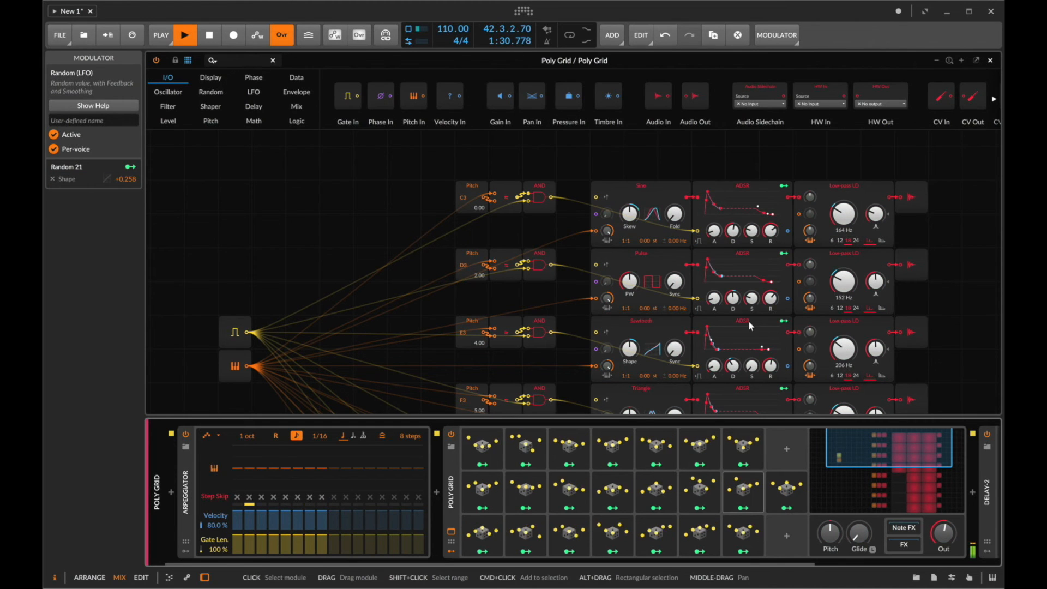
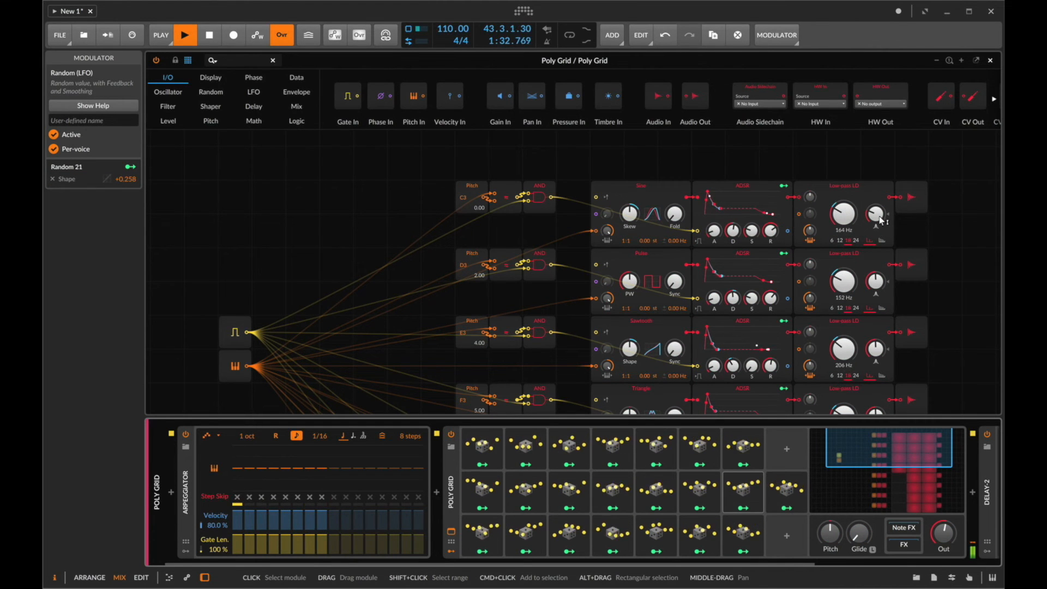
Undo the last filter edit and adjust the resonance of the sine row's low-pass filter.
click(849, 282)
key(super+z)
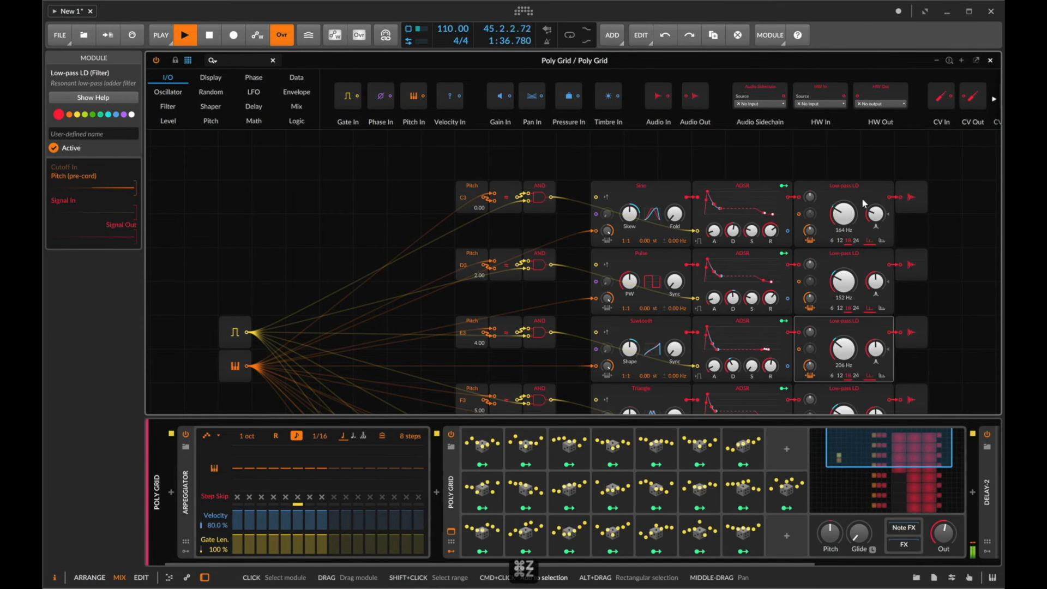
drag(874, 215, 874, 209)
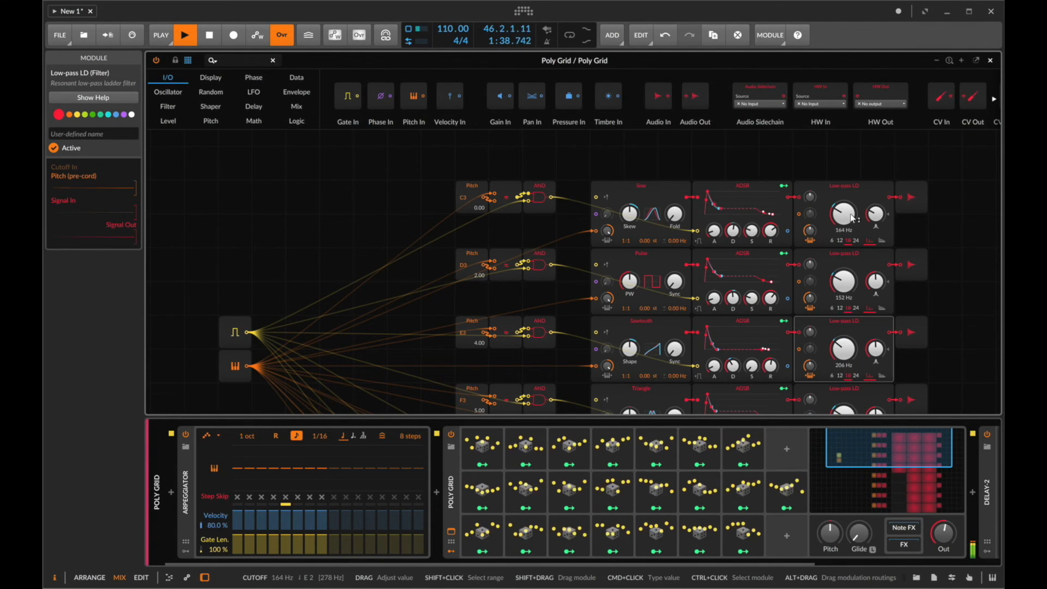
scroll(654, 272, down, 2)
click(208, 435)
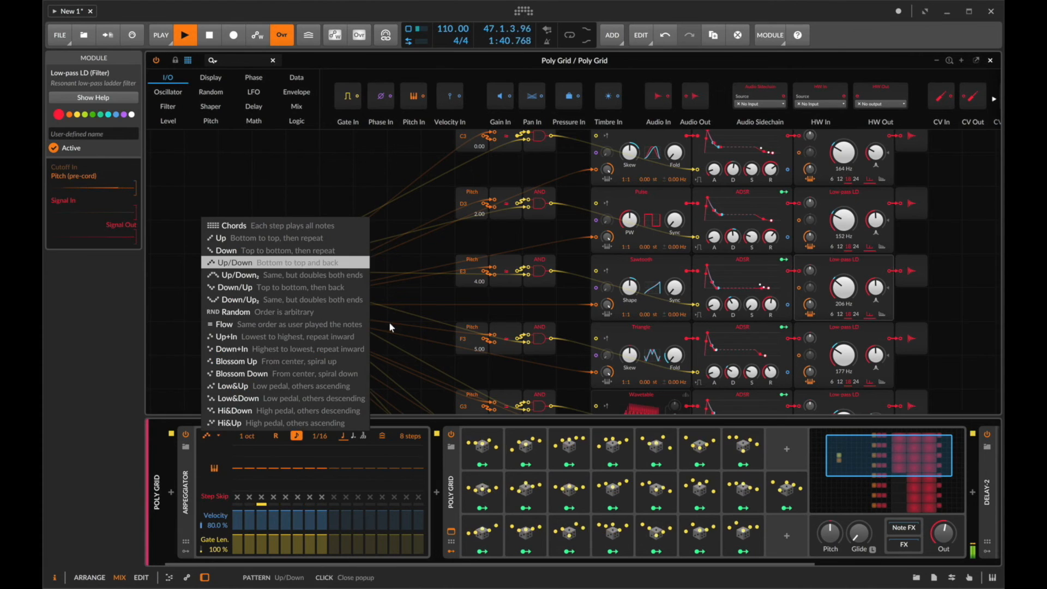
click(388, 322)
Set the sawtooth oscillator's frequency ratio to 2:1 and close the patch editor.
scroll(643, 301, down, 1)
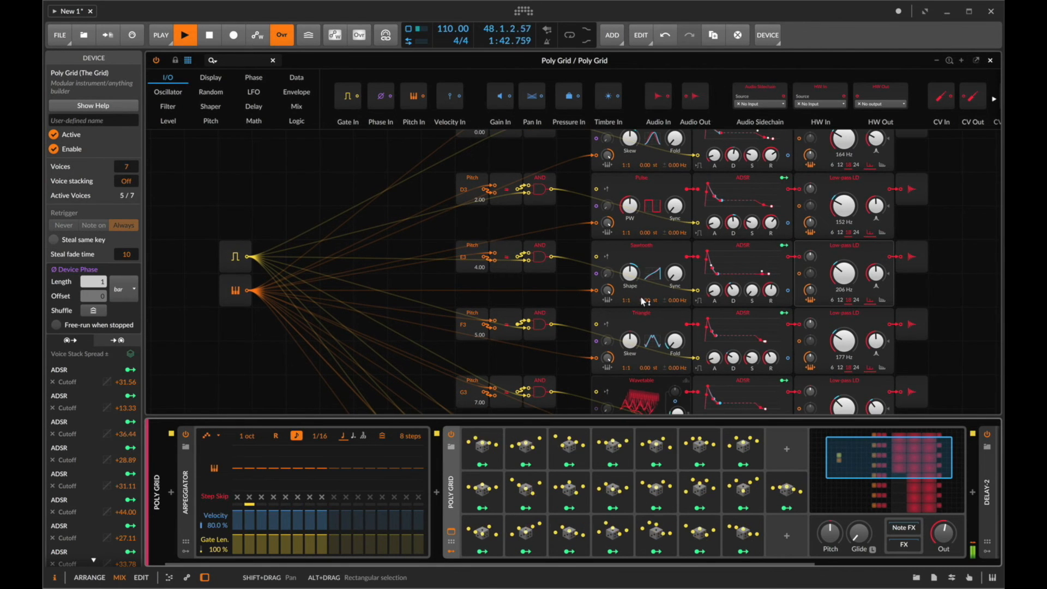
drag(629, 301, 623, 303)
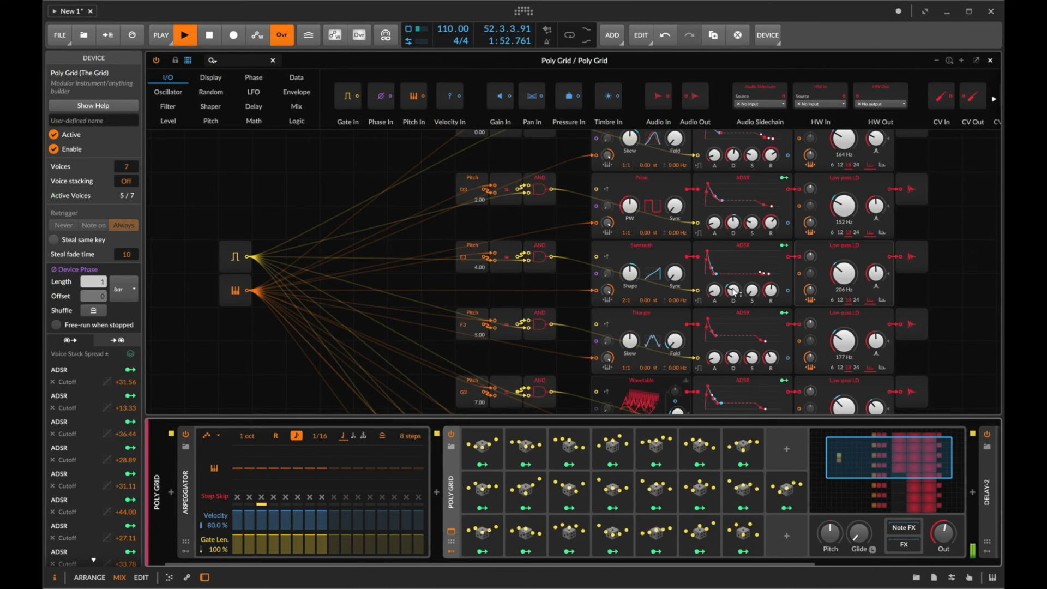
click(990, 60)
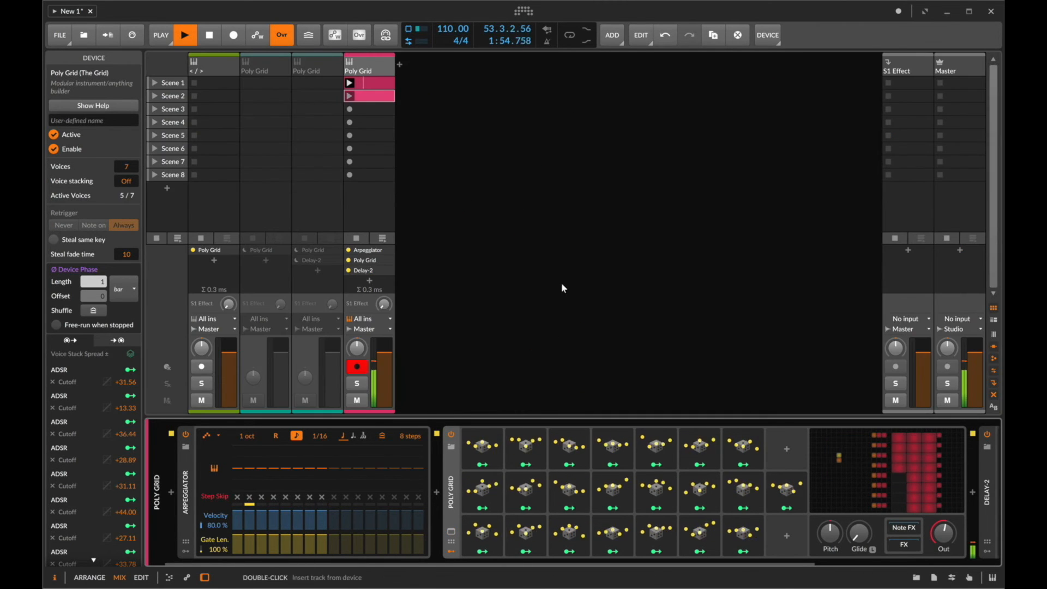
Insert a Reverb after Delay-2 and set its size to 50.1% and its pre-delay to 100 ms.
scroll(849, 485, right, 5)
click(979, 494)
text(rev)
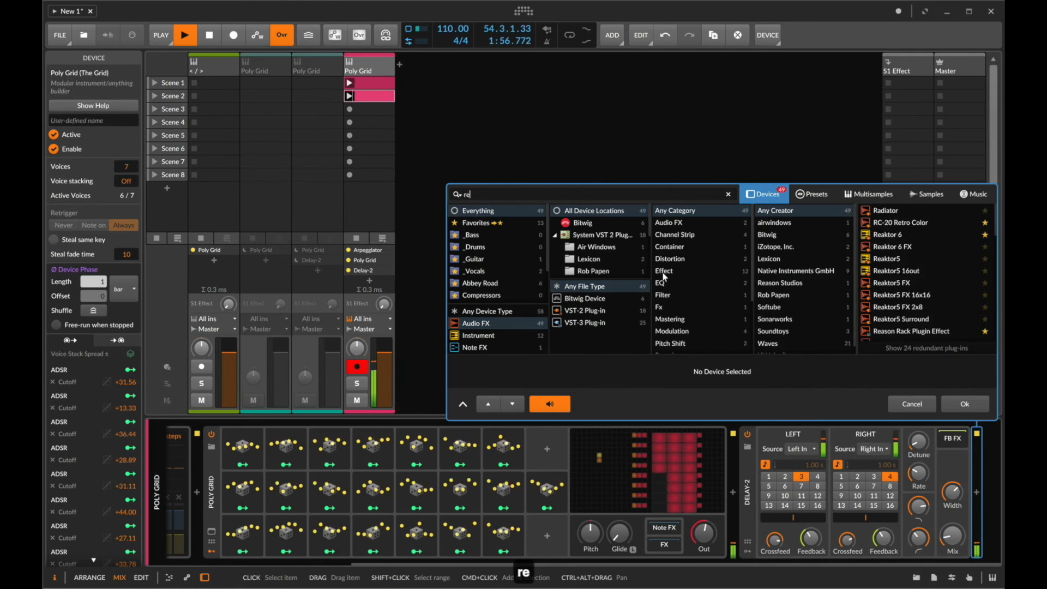
key(Down)
key(Return)
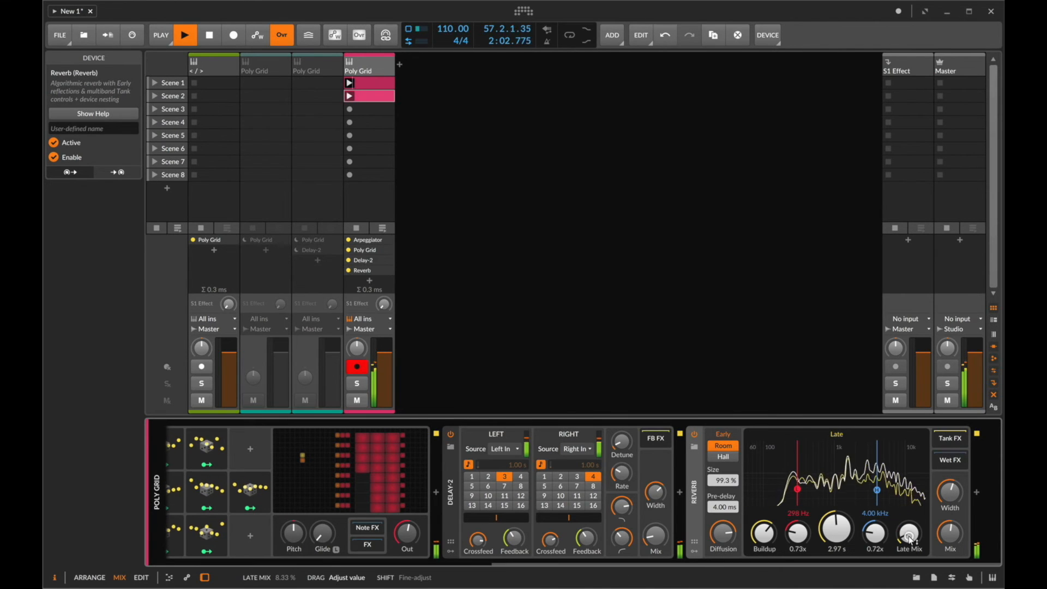
drag(722, 507, 724, 578)
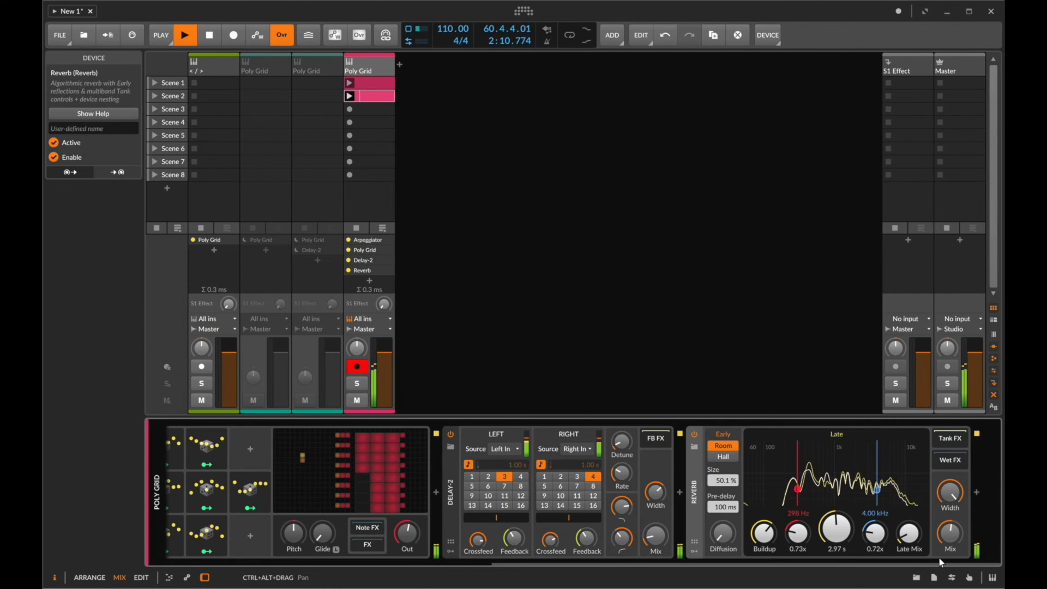
scroll(525, 478, left, 5)
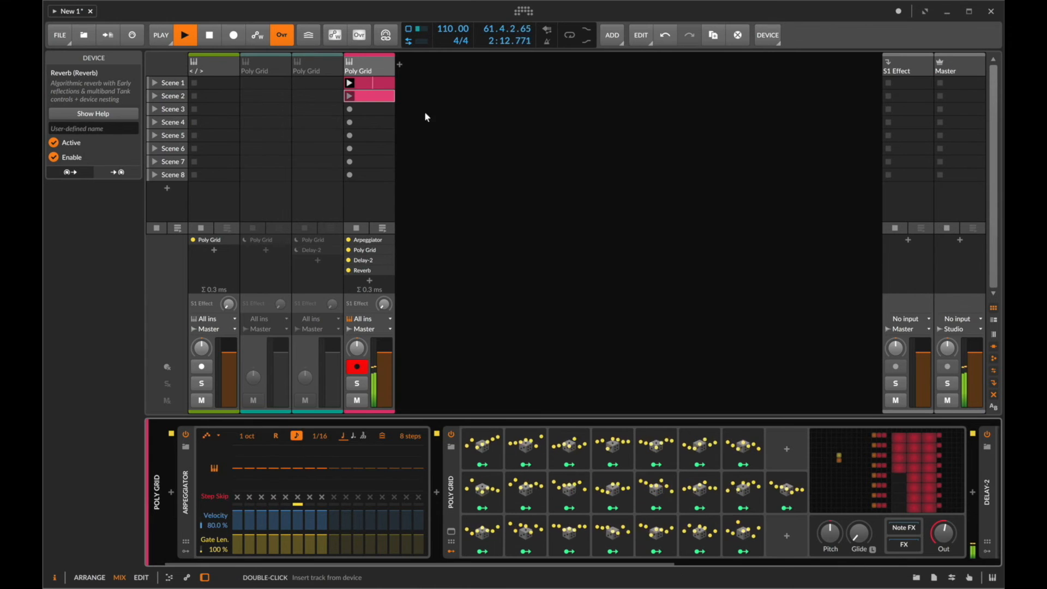
Create a new instrument track, load E-Kick onto it and retune its oscillator.
key(super+shift+t)
double_click(423, 58)
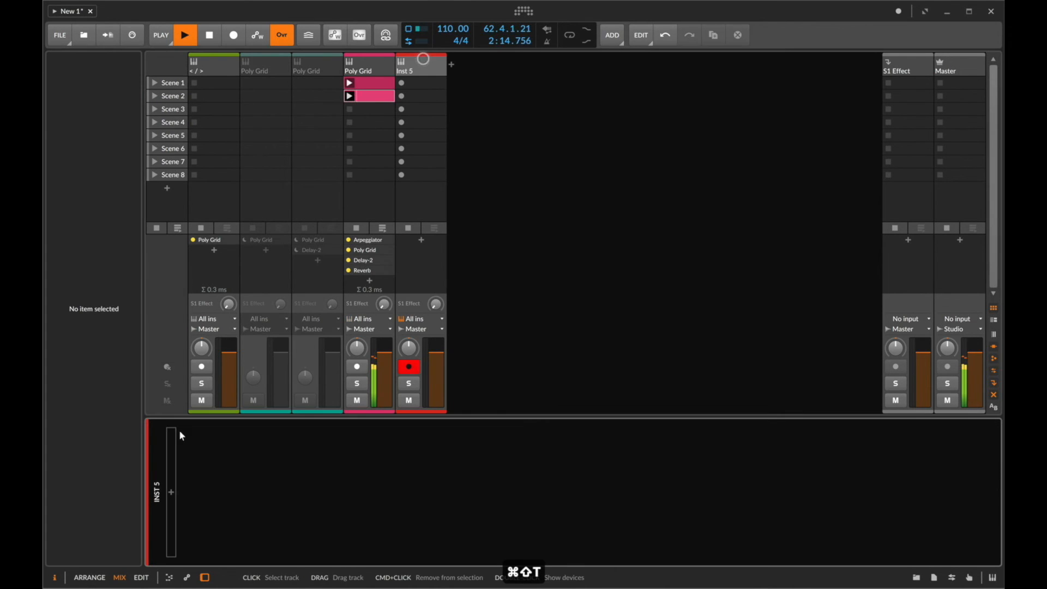
double_click(172, 493)
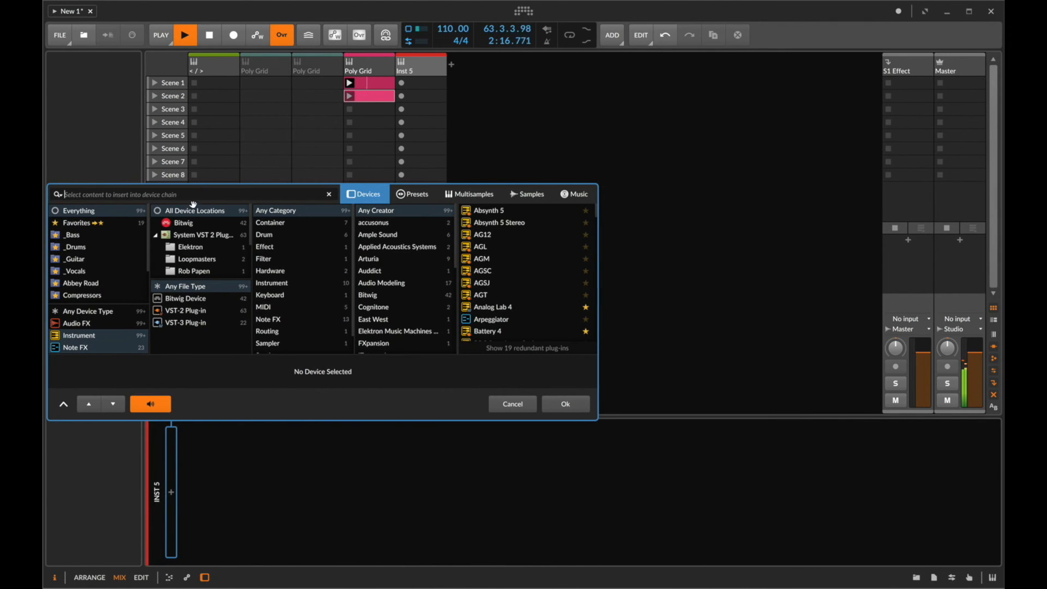
text(ekick)
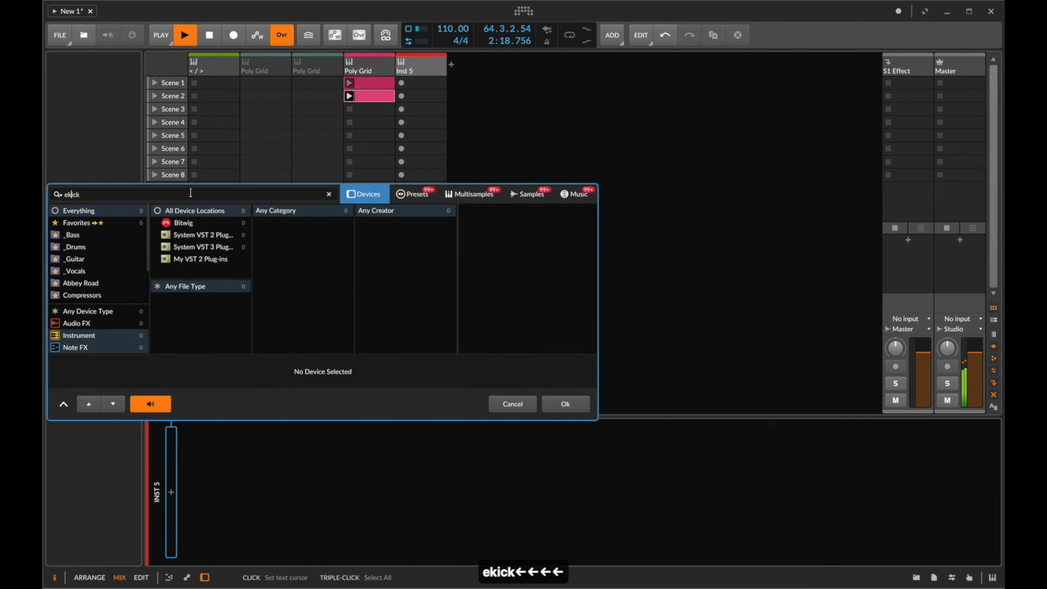
key(Return)
key(super+a)
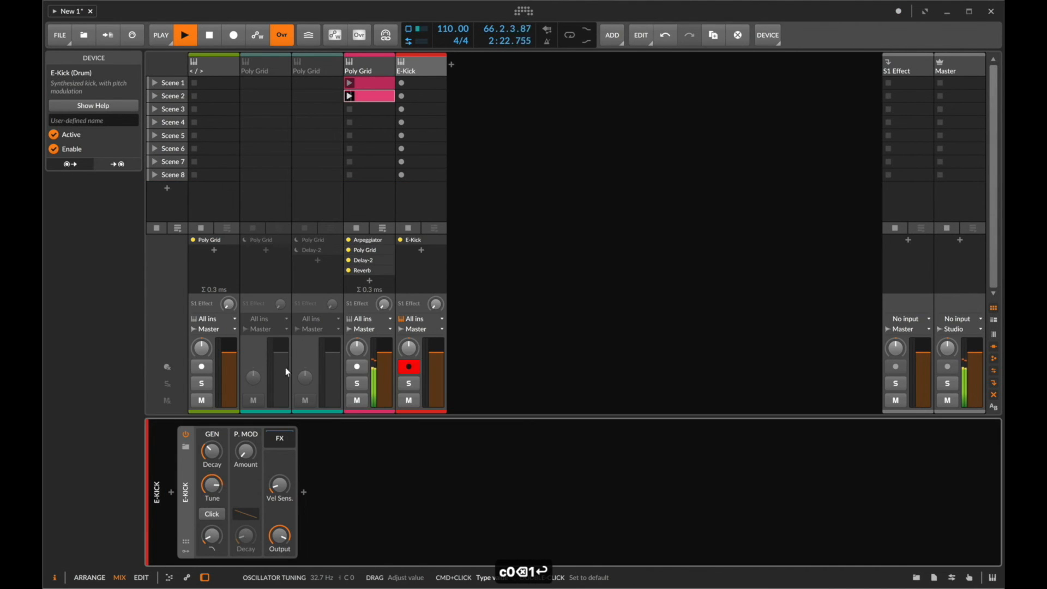
Create a Scene 1 clip on the E-Kick track and enter sixteenth-note C1 kicks on beats 1 and 2.
double_click(418, 87)
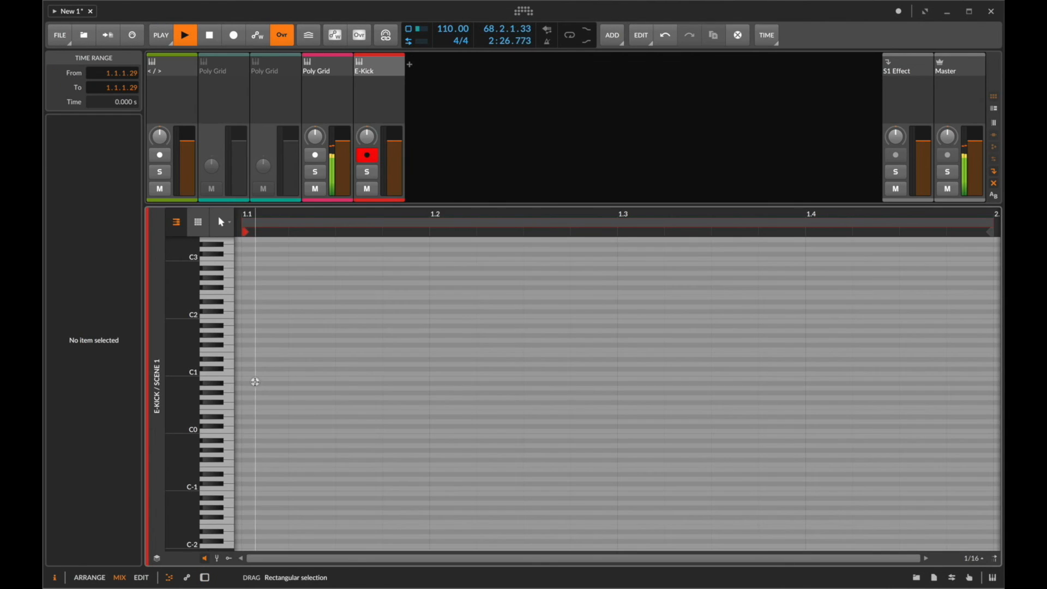
double_click(254, 382)
key(Up)
key(Up)
key(super+d)
key(Right)
key(Right)
key(Right)
Duplicate both kick notes and move the copies onto beats 3 and 4.
key(super+a)
key(super+d)
key(Right)
key(Right)
key(Right)
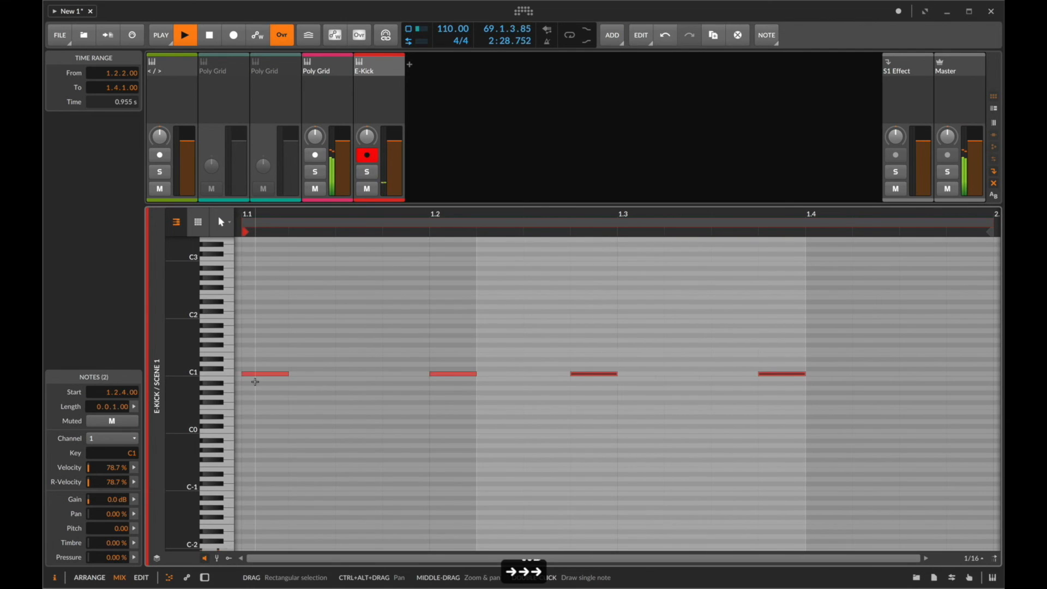
Restart playback, return to the track's devices and launch the E-Kick clip in Scene 1.
key(space)
key(d)
click(401, 84)
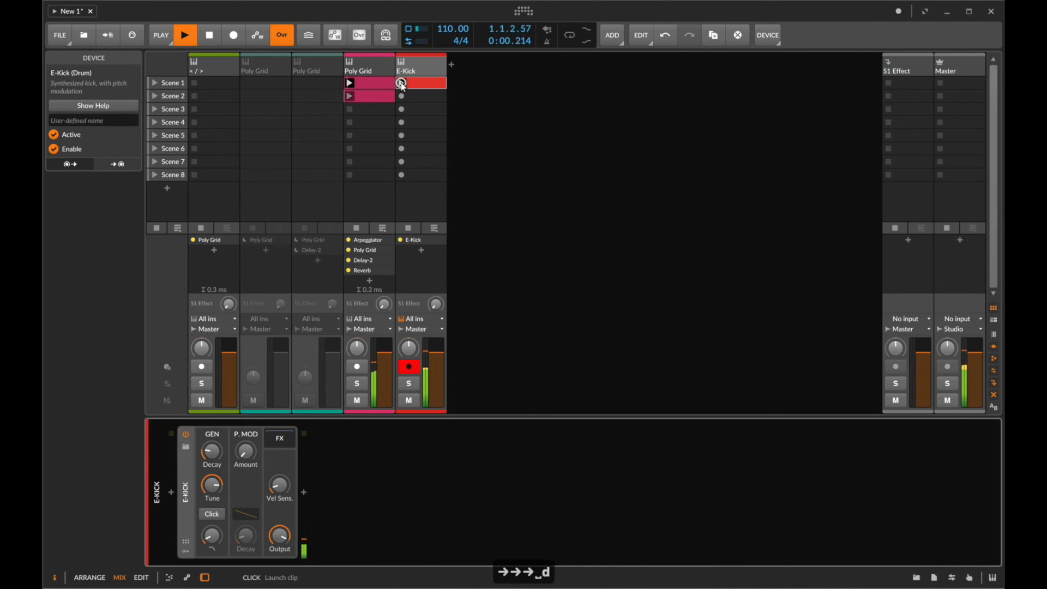
Open the patch on the arpeggiated Poly Grid track, try a Sync of +12.16 st on the D3 Pulse oscillator and undo it.
click(365, 70)
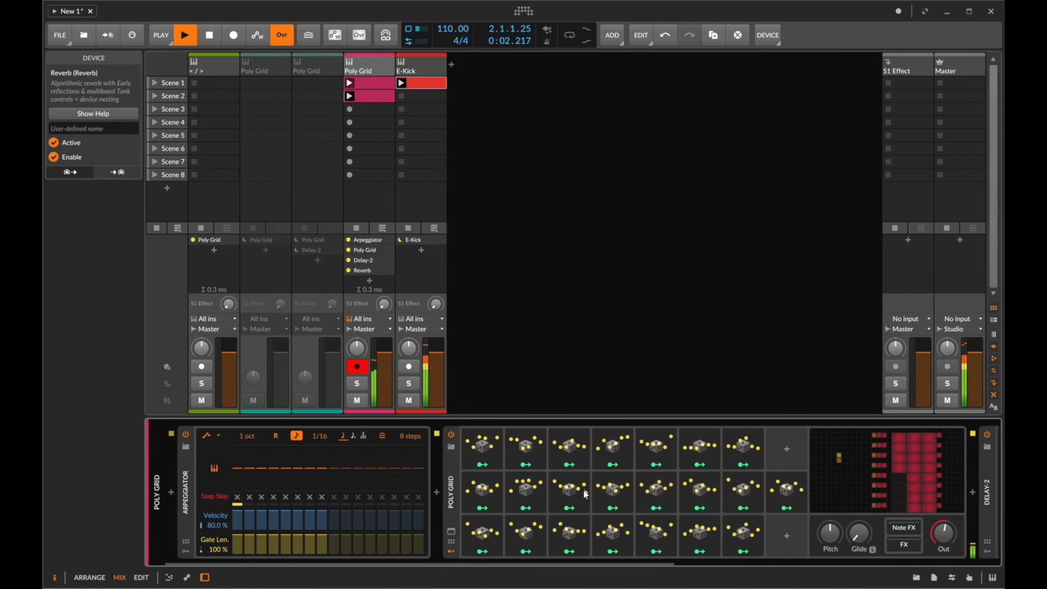
click(894, 482)
scroll(658, 254, right, 1)
scroll(657, 255, up, 4)
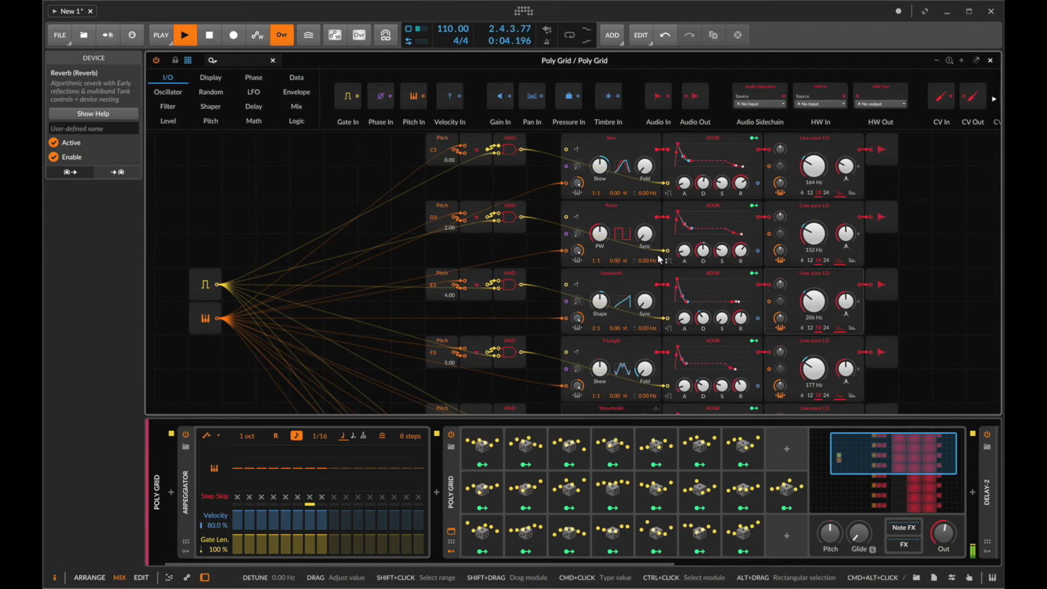
scroll(660, 258, up, 4)
drag(645, 287, 646, 267)
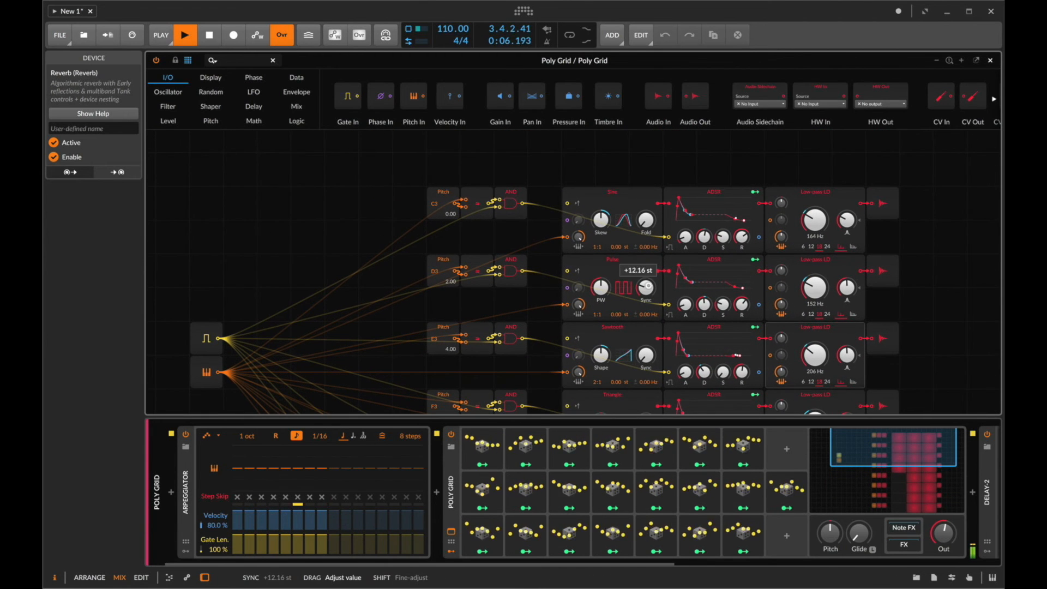
key(super+z)
Vary the decay and sustain of the ADSR envelopes across the C3 to C4 oscillator rows.
drag(703, 305, 704, 281)
drag(723, 306, 747, 309)
drag(705, 237, 705, 223)
scroll(780, 252, down, 3)
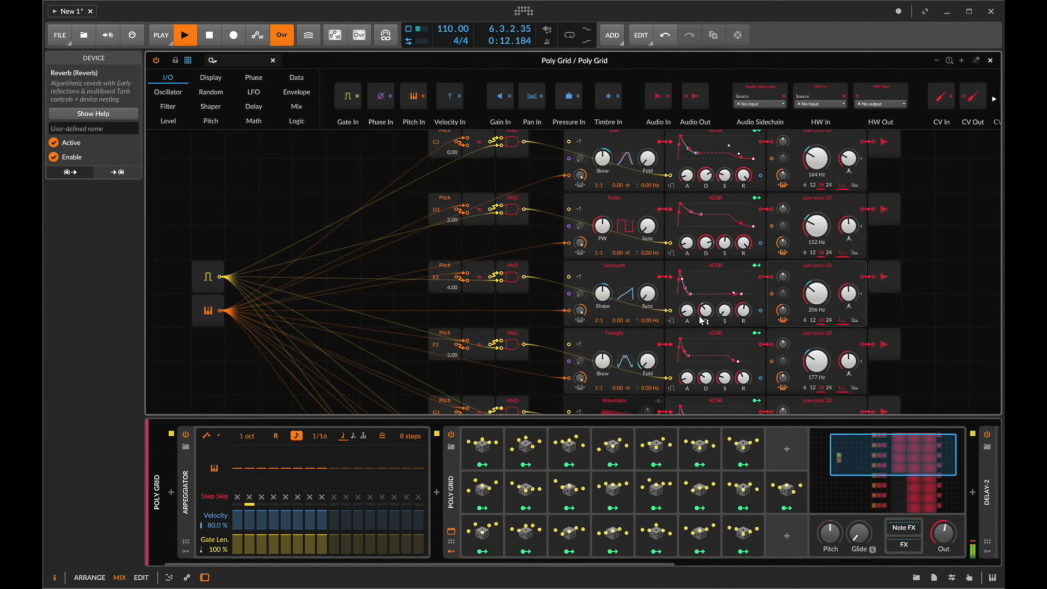
drag(724, 311, 725, 314)
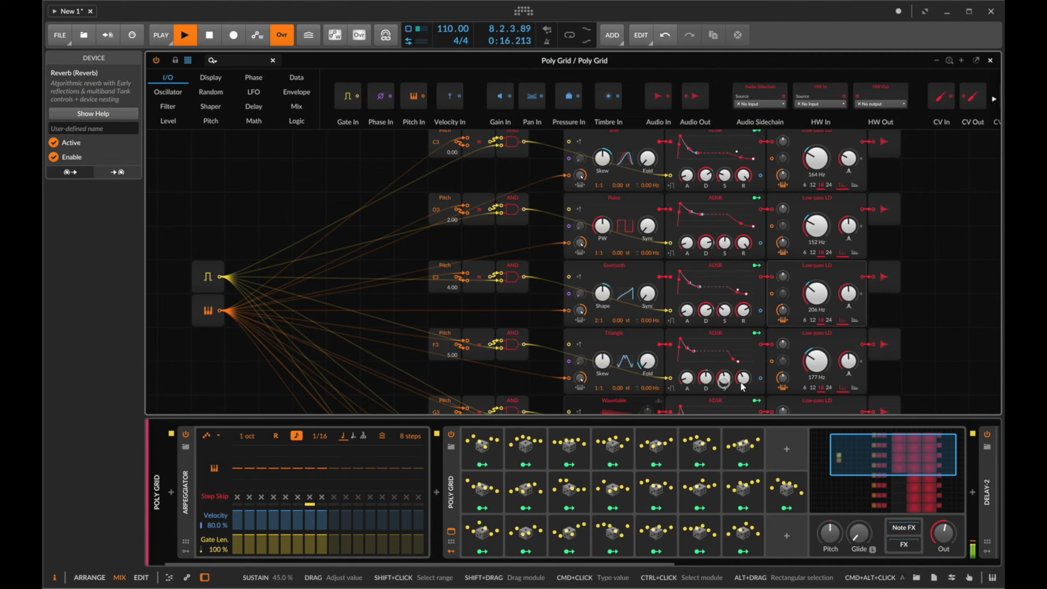
scroll(723, 346, down, 8)
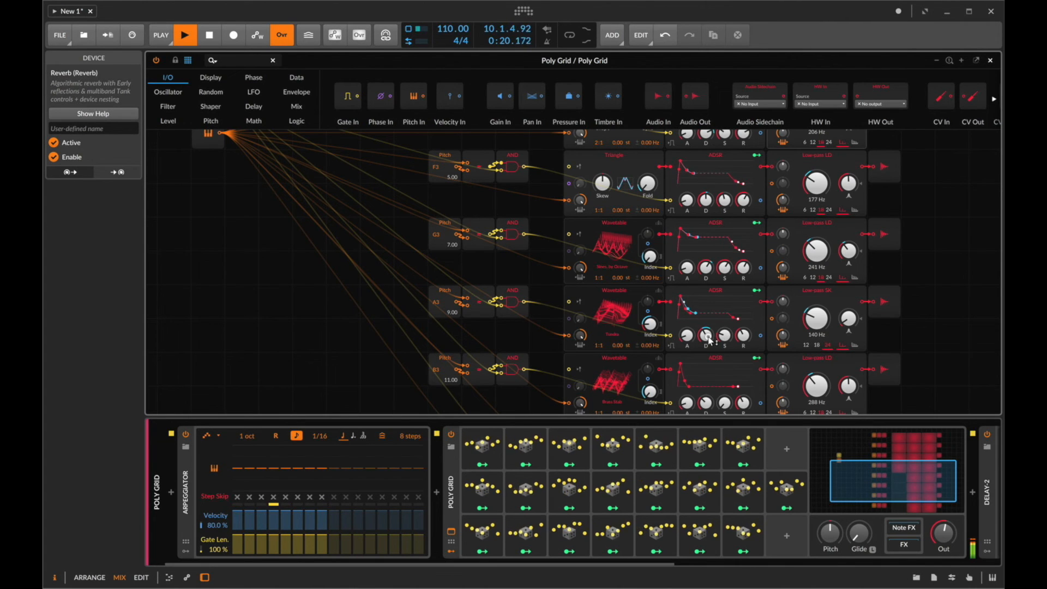
scroll(718, 372, down, 3)
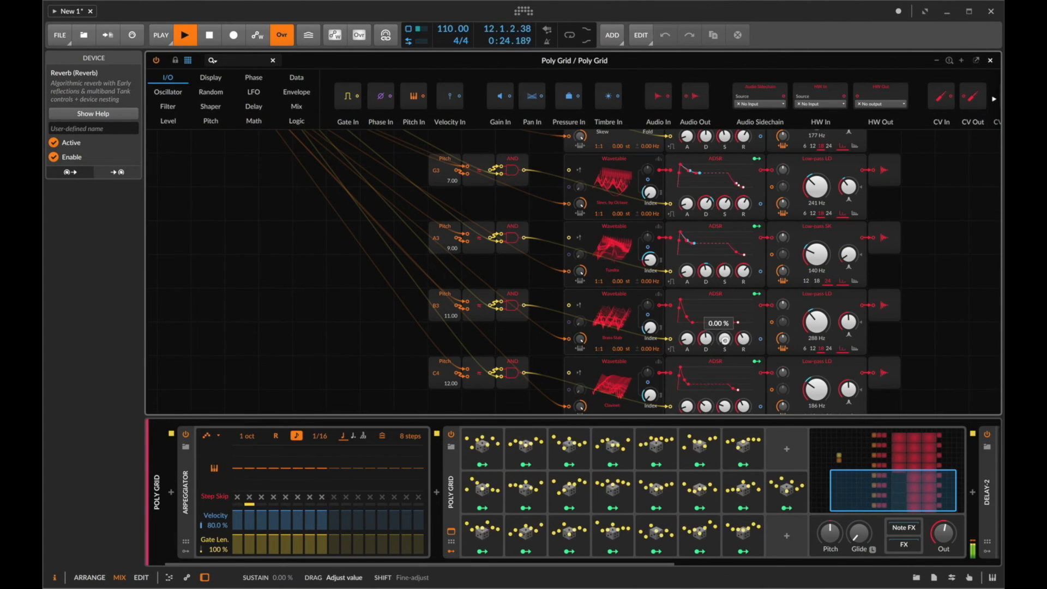
scroll(745, 344, down, 4)
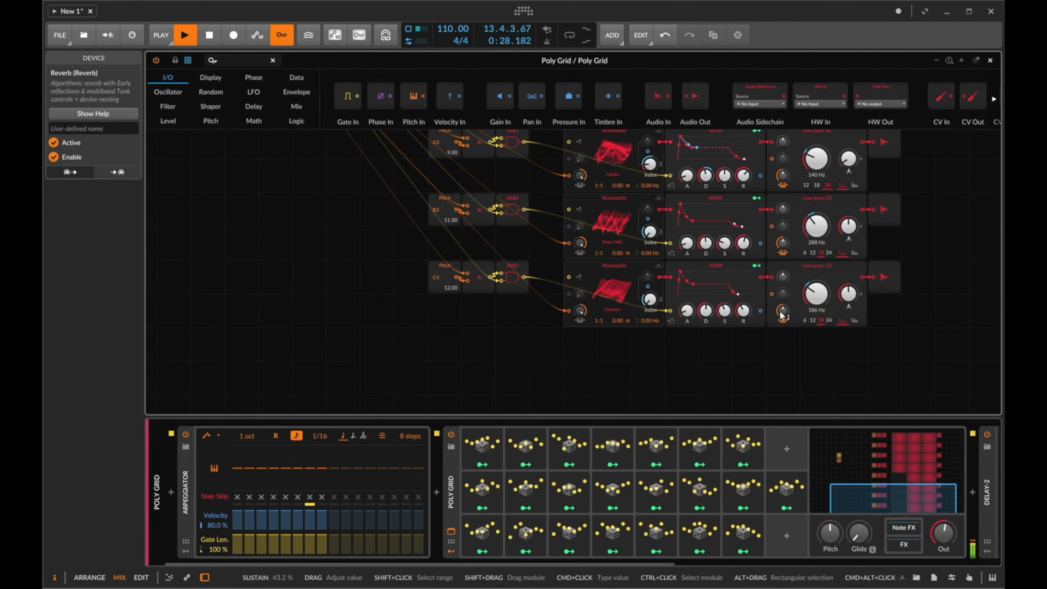
Select all eight Audio Out modules and shift them one cell away from the low-pass filters.
scroll(782, 315, up, 10)
scroll(782, 315, right, 10)
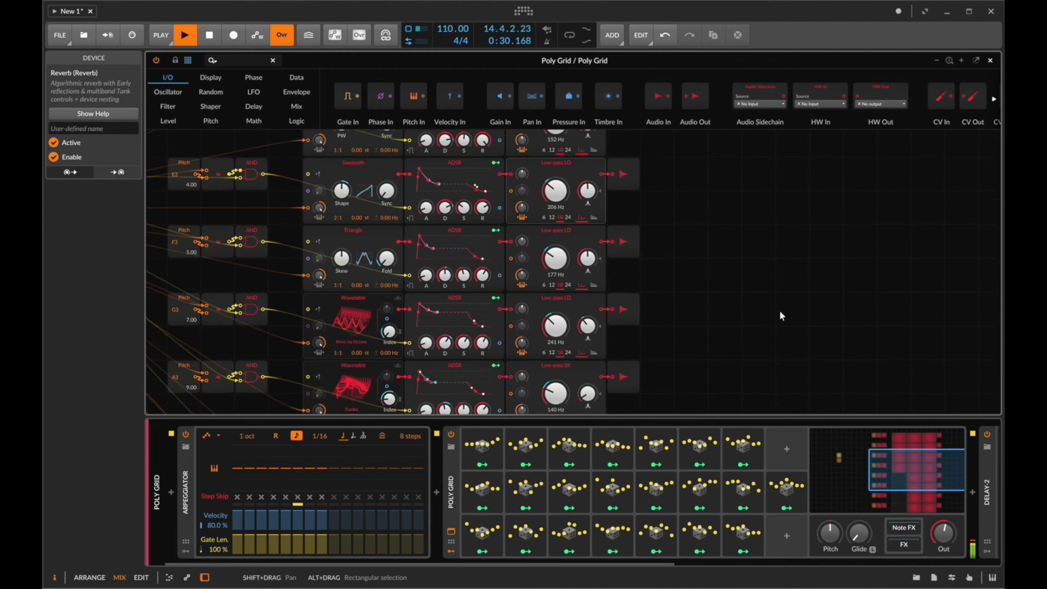
scroll(679, 377, up, 9)
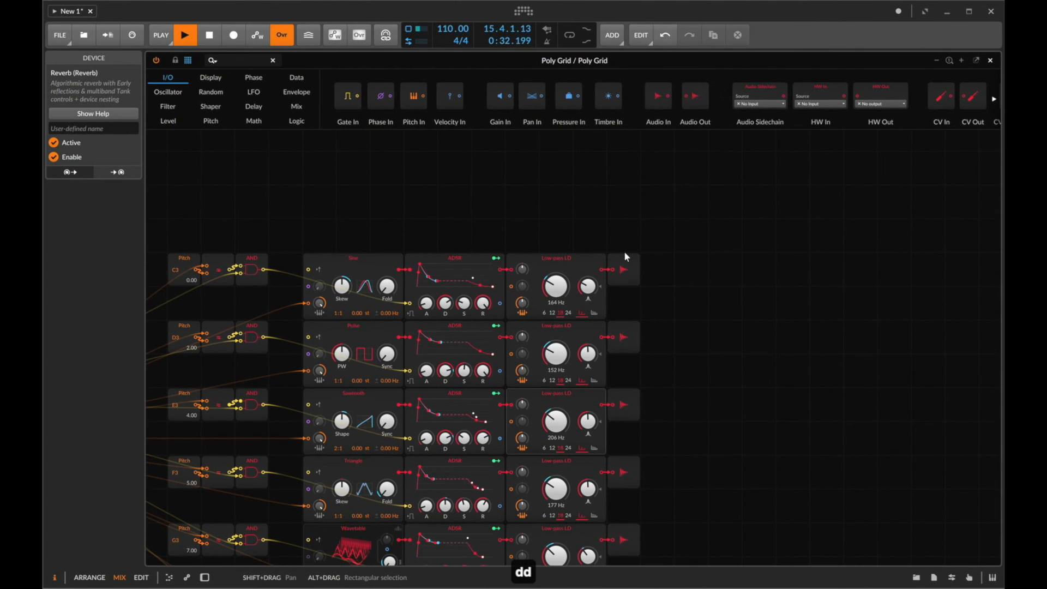
drag(625, 256, 630, 474)
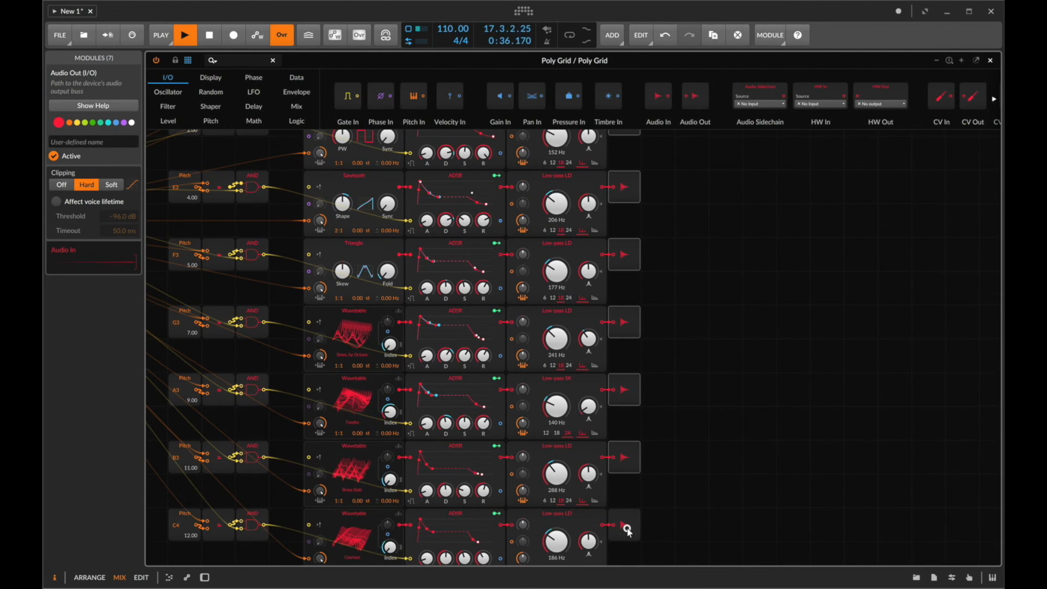
drag(640, 522, 666, 524)
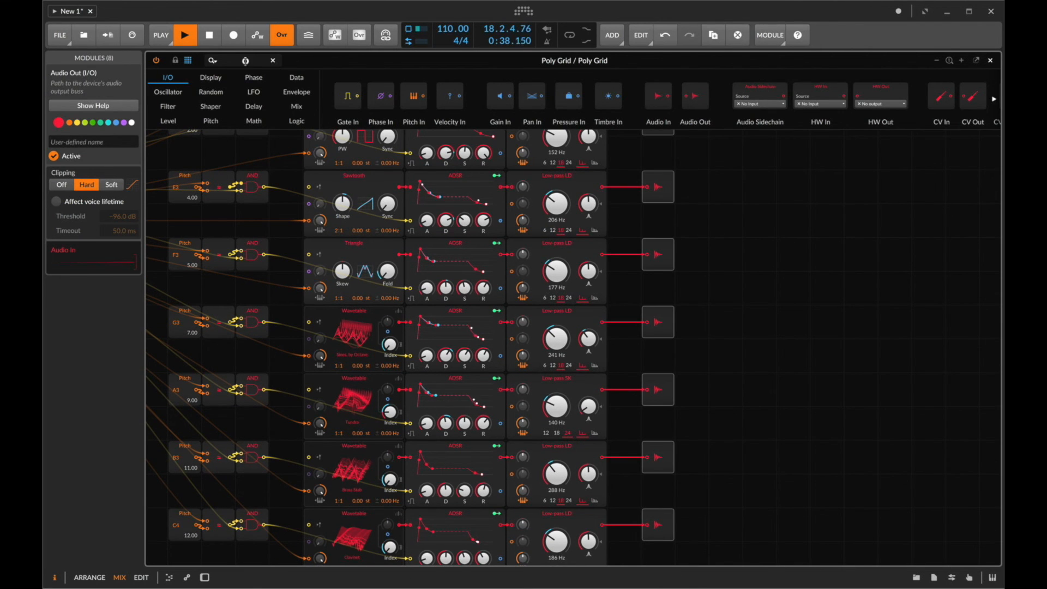
Insert an Attenuate module between the C3 row's filter and Audio Out, and try copying it to the D3 row, undoing the copy.
click(245, 61)
text(att)
drag(515, 185, 518, 360)
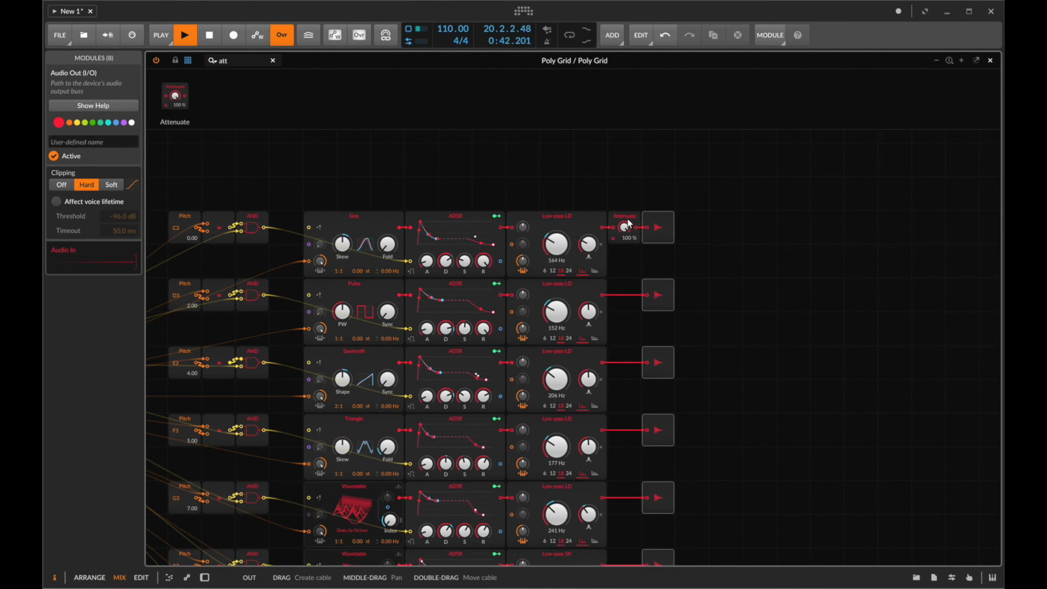
drag(628, 223, 627, 288)
key(super+z)
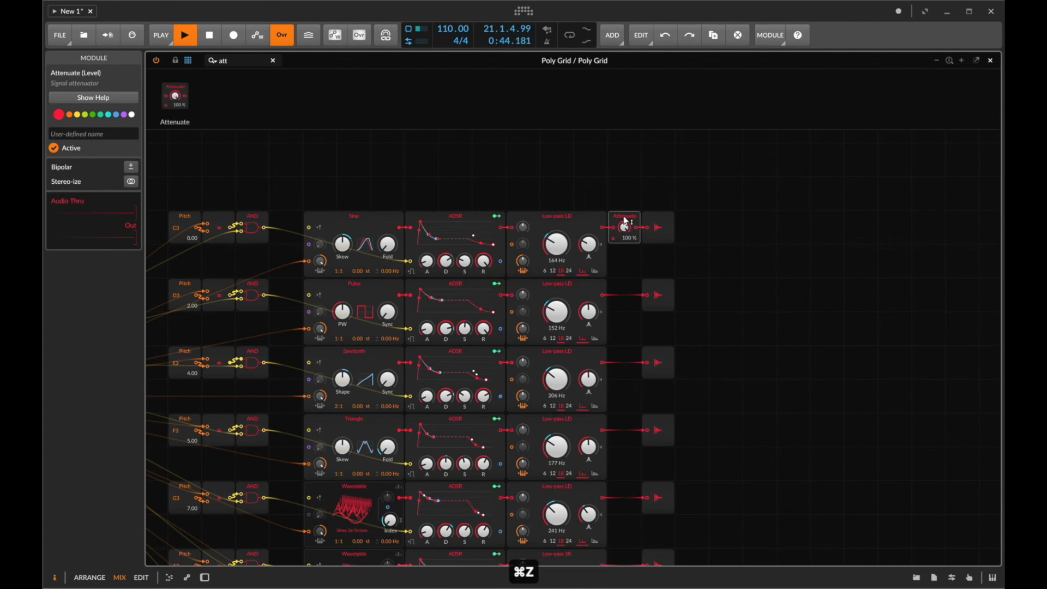
Insert an Attenuate module between the filter and Audio Out in each of the D3, E3, F3 and G3 rows.
drag(159, 116, 603, 294)
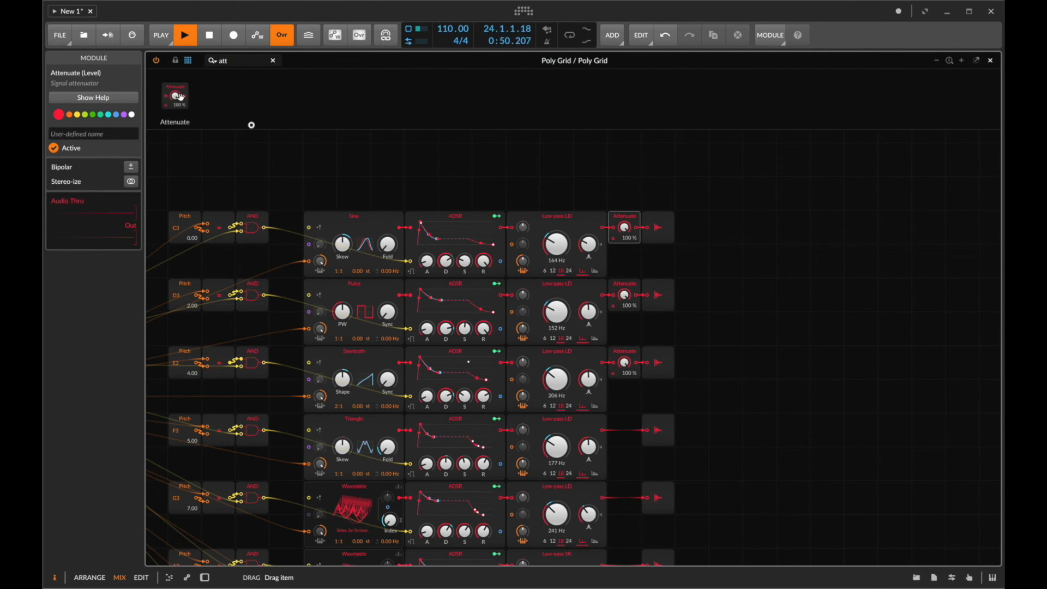
drag(603, 431, 603, 431)
scroll(214, 161, down, 3)
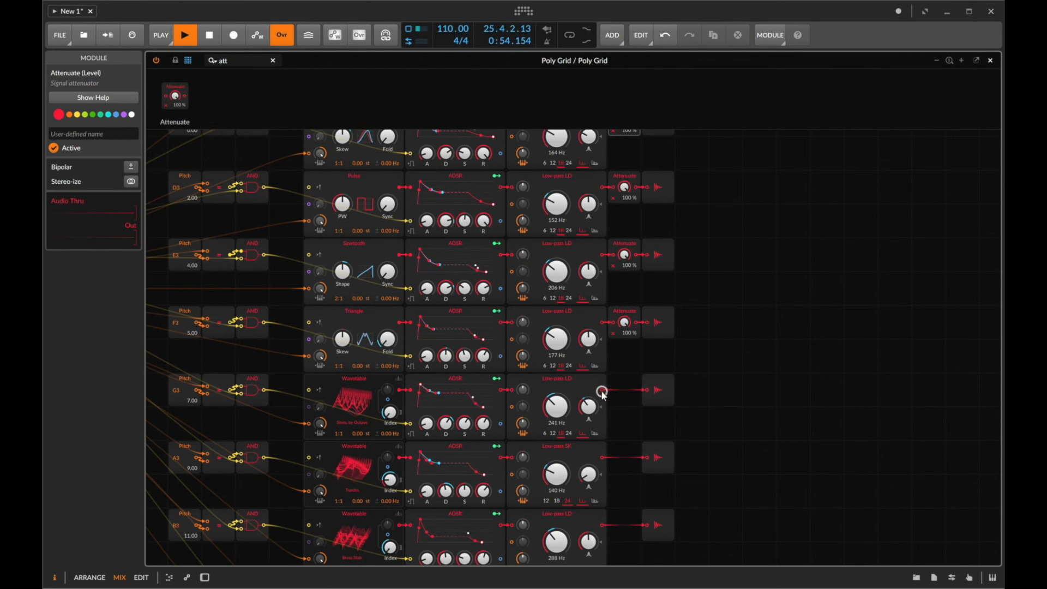
drag(602, 391, 602, 392)
Show the track's devices and set the Arpeggiator's note pattern to Random.
key(d)
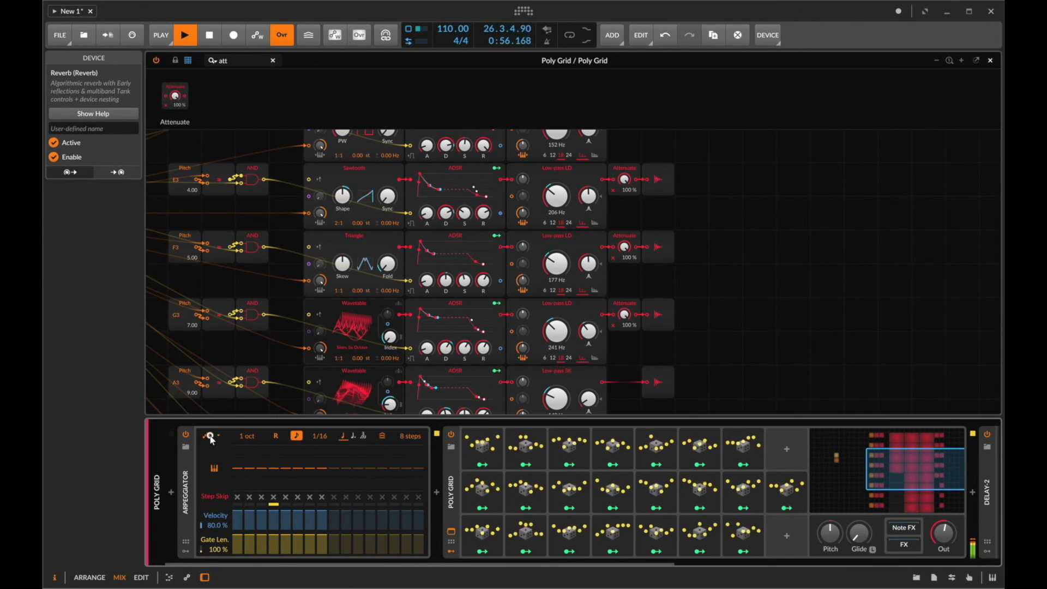
click(211, 438)
click(255, 315)
Insert an Attenuate module between the filter and Audio Out in the A3 and B3 rows.
scroll(684, 281, down, 1)
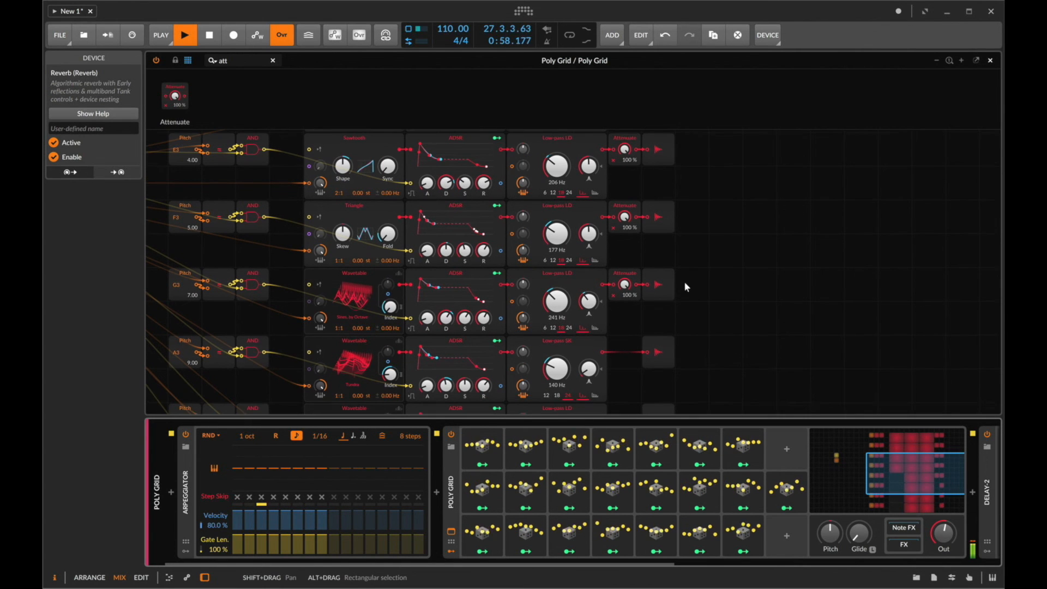
drag(175, 96, 604, 357)
scroll(738, 351, down, 5)
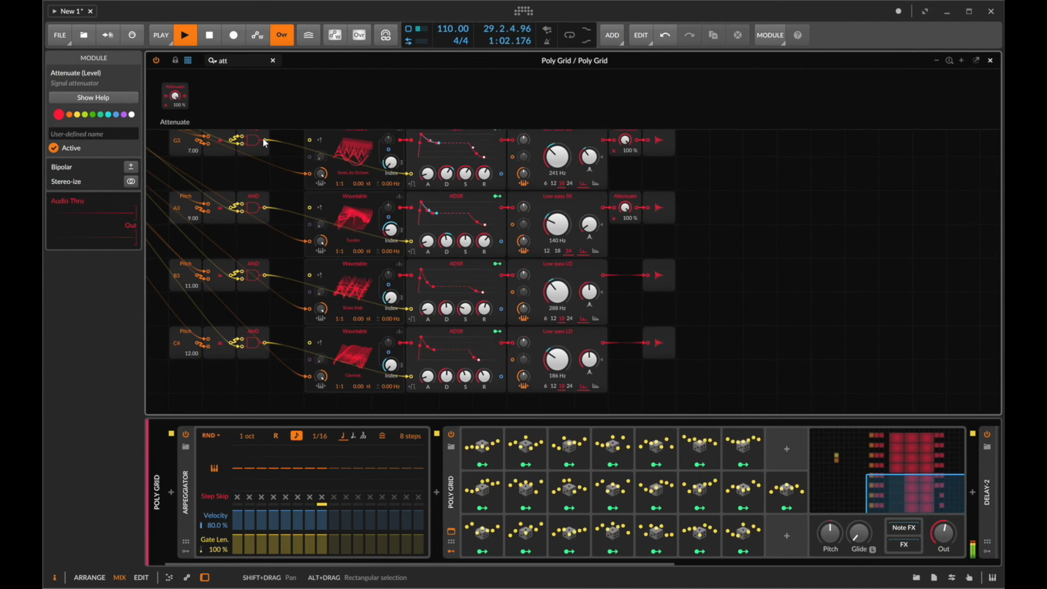
drag(600, 275, 602, 275)
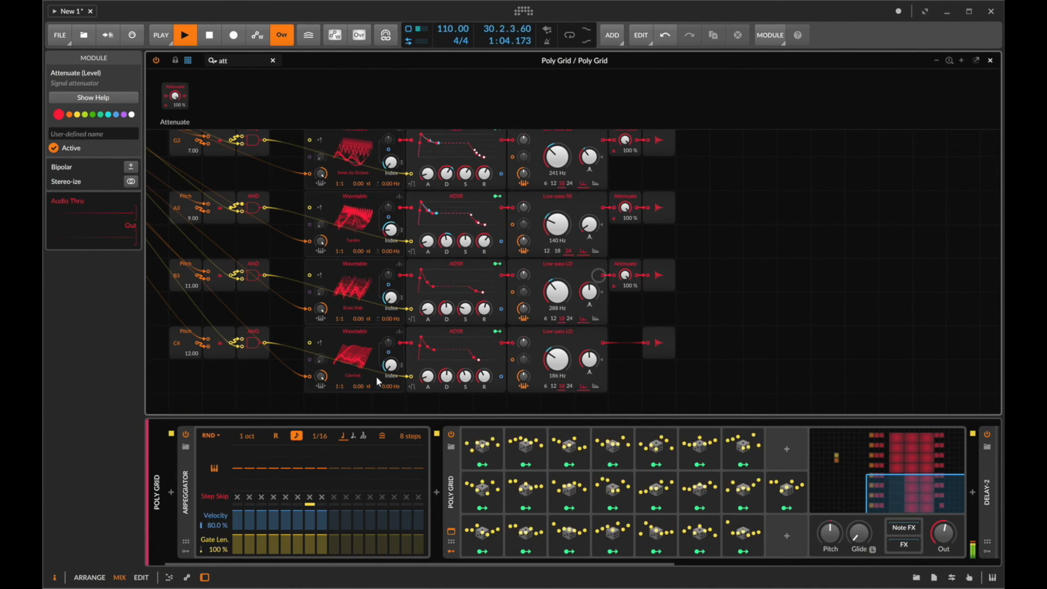
Set the Arpeggiator's note pattern to Blossom Up and insert an Attenuate module before the C4 row's Audio Out.
click(211, 441)
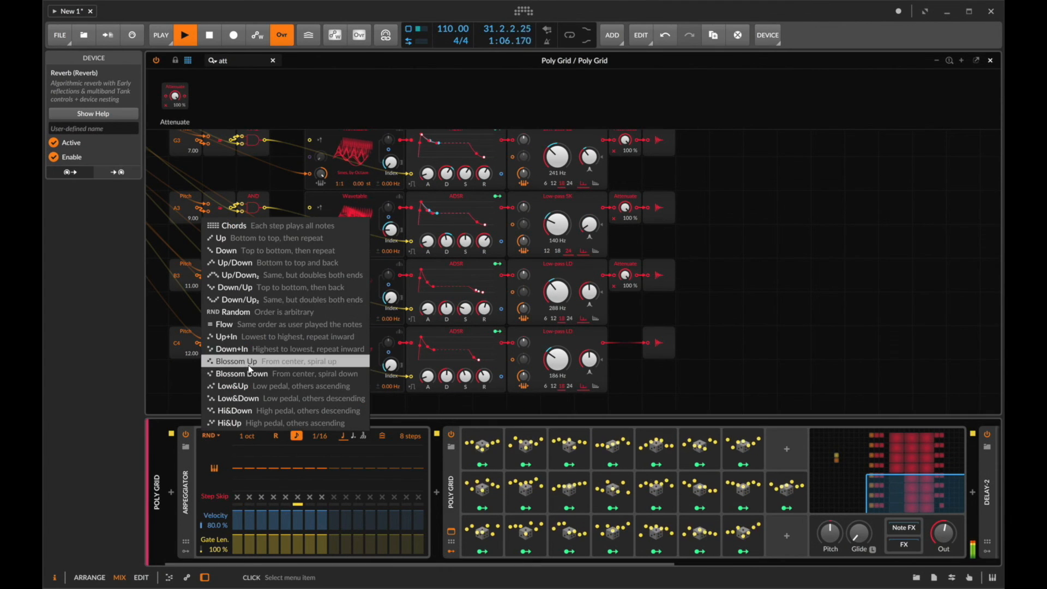
click(248, 365)
drag(172, 95, 603, 343)
Add a Dice module, connect its trigger to the Gate In and place it beneath the C3 row's Attenuate.
scroll(659, 322, up, 5)
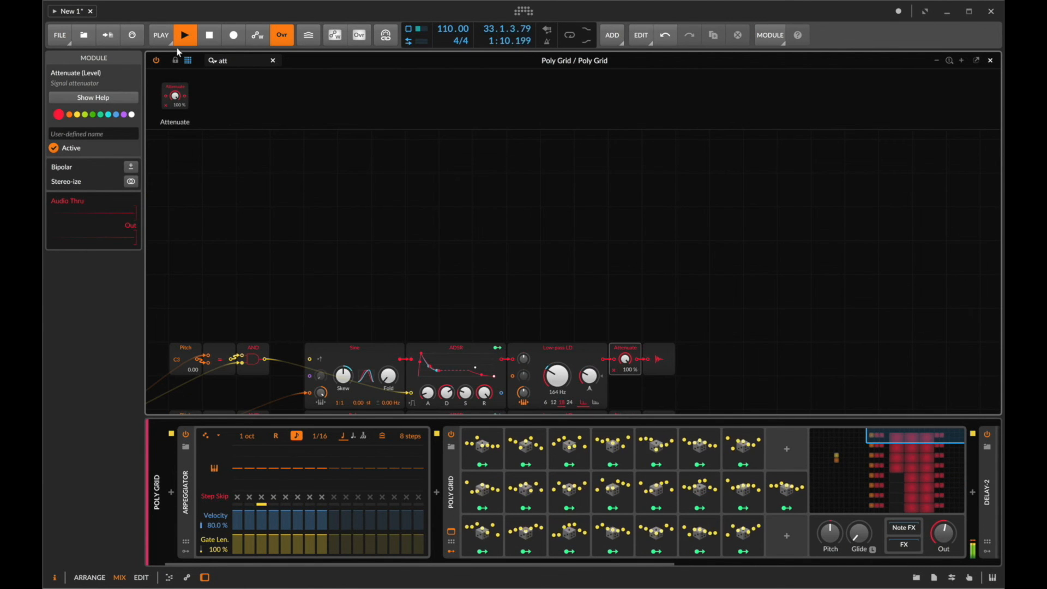
scroll(288, 231, left, 6)
scroll(288, 232, down, 5)
scroll(287, 231, left, 3)
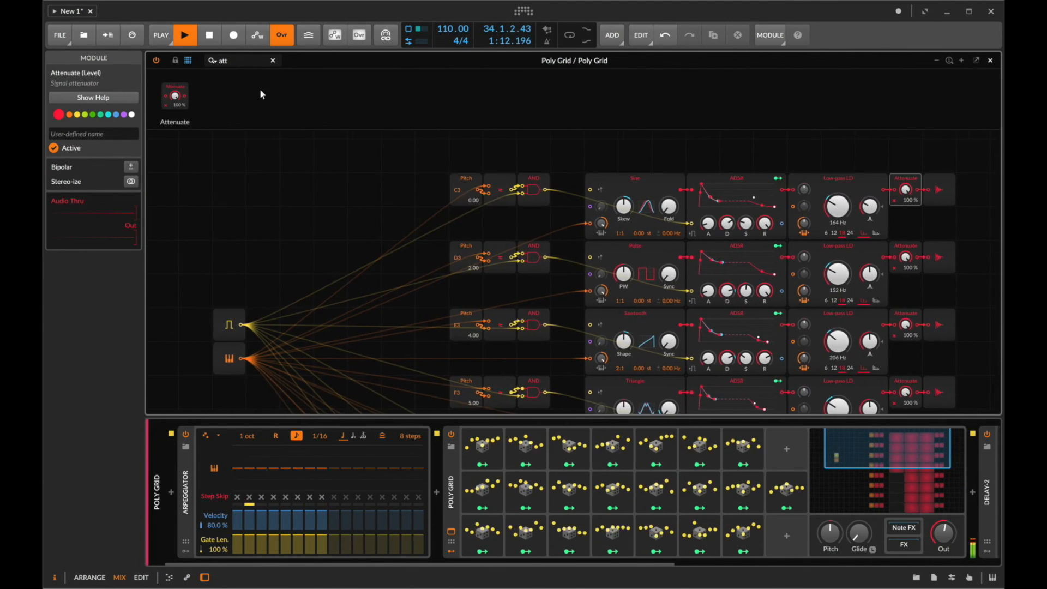
text(dic)
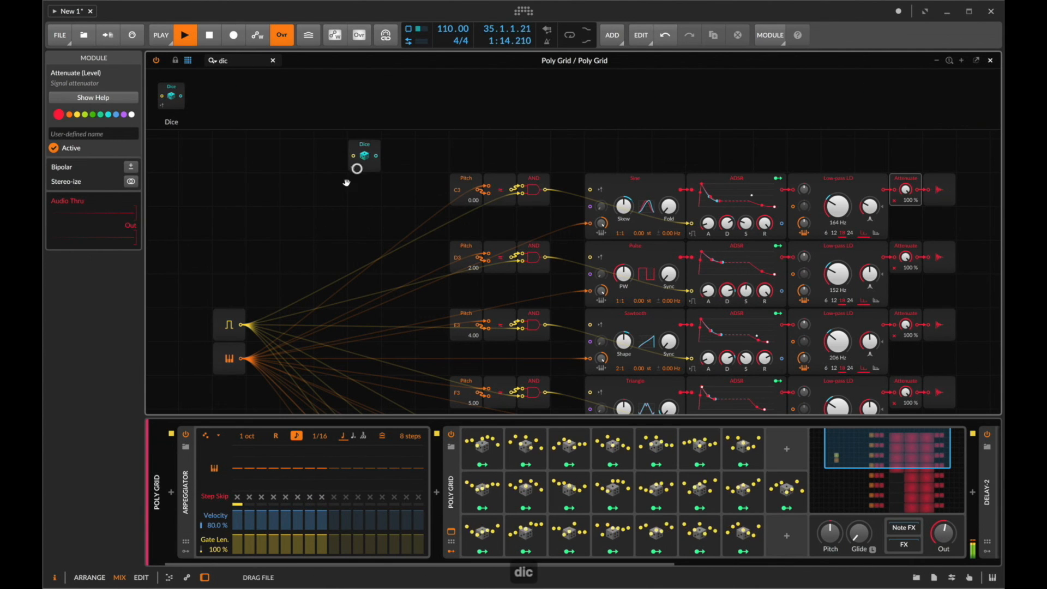
drag(241, 325, 358, 151)
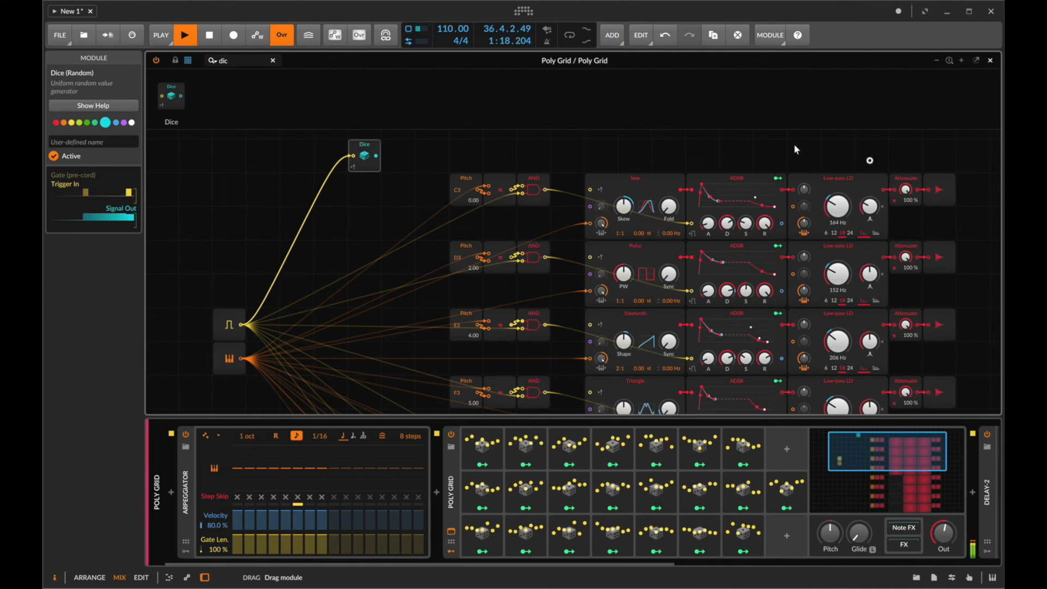
drag(795, 150, 909, 220)
scroll(872, 219, right, 3)
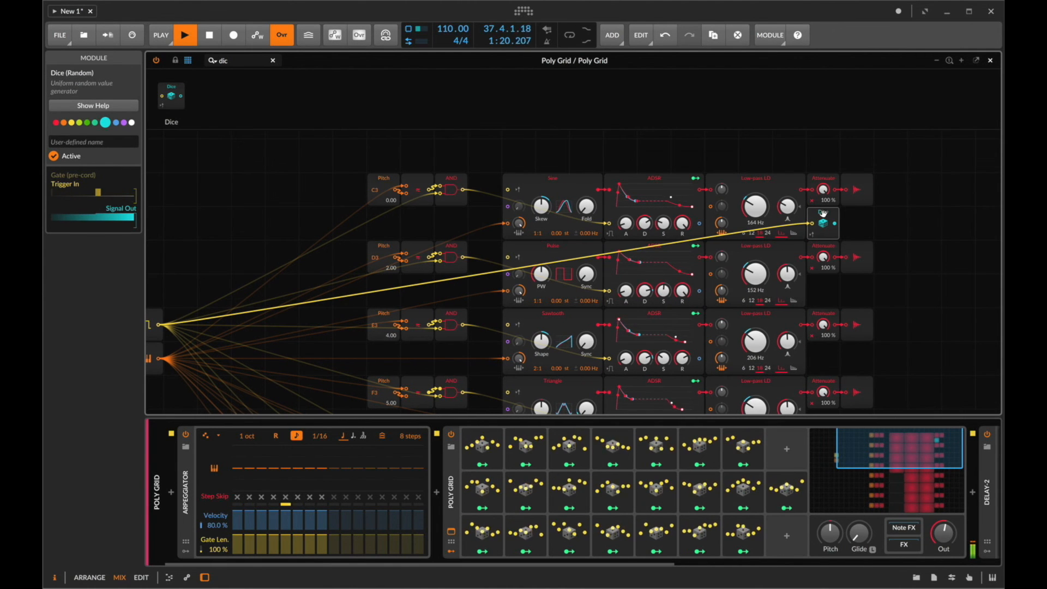
Duplicate the connected Dice module beneath the Attenuates of the D3, E3, F3, G3 and A3 rows.
drag(824, 213, 825, 285)
drag(827, 362, 826, 358)
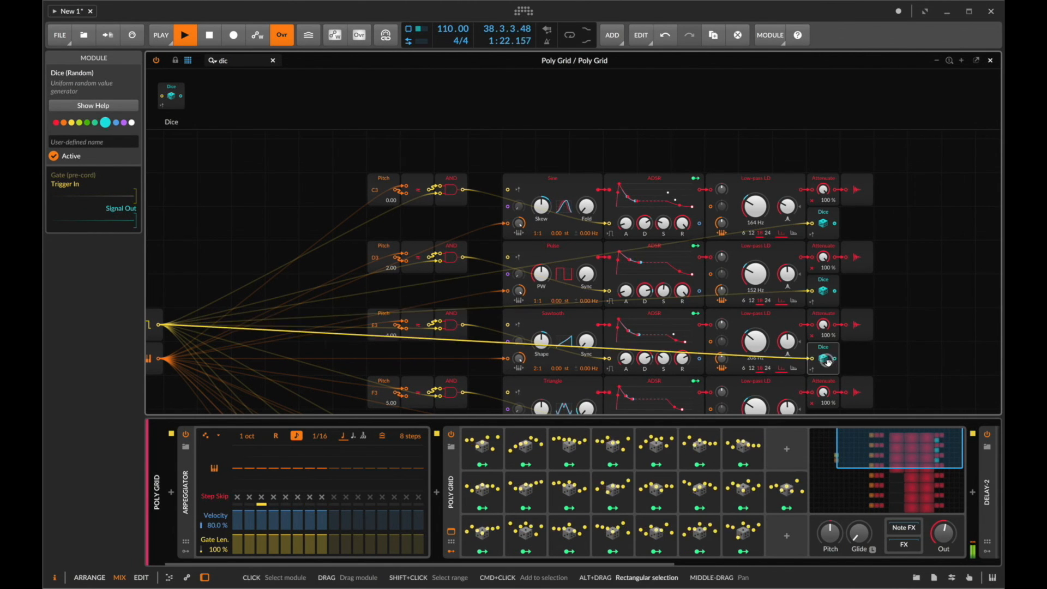
scroll(827, 277, down, 3)
drag(825, 317, 820, 337)
scroll(822, 355, down, 3)
scroll(820, 346, down, 3)
Duplicate the A3 row's Dice module beneath the Attenuates of the B3 and C4 rows.
drag(824, 401, 825, 402)
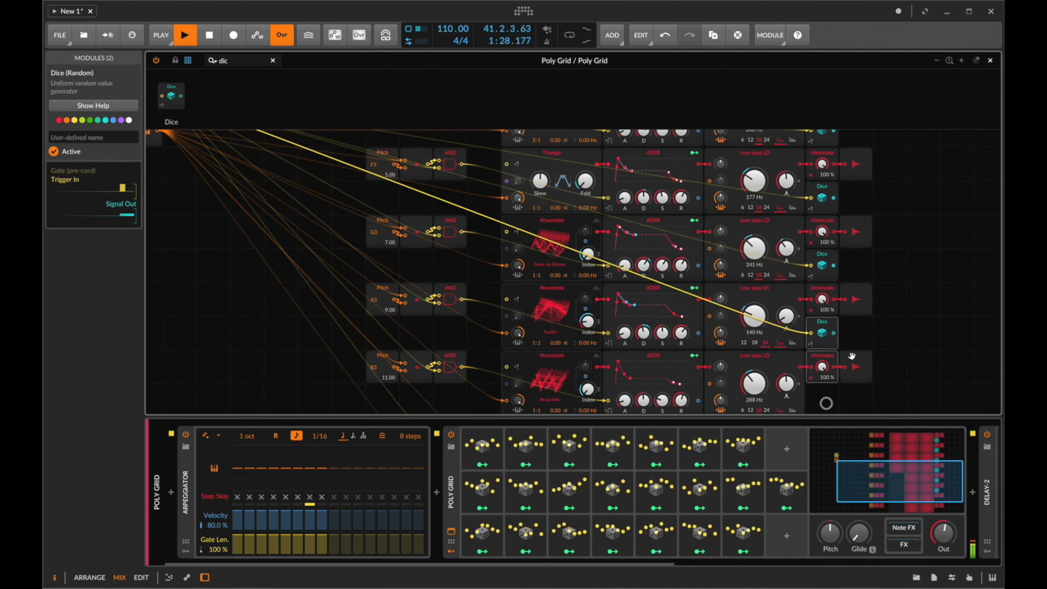
click(878, 340)
drag(825, 322, 823, 394)
click(867, 332)
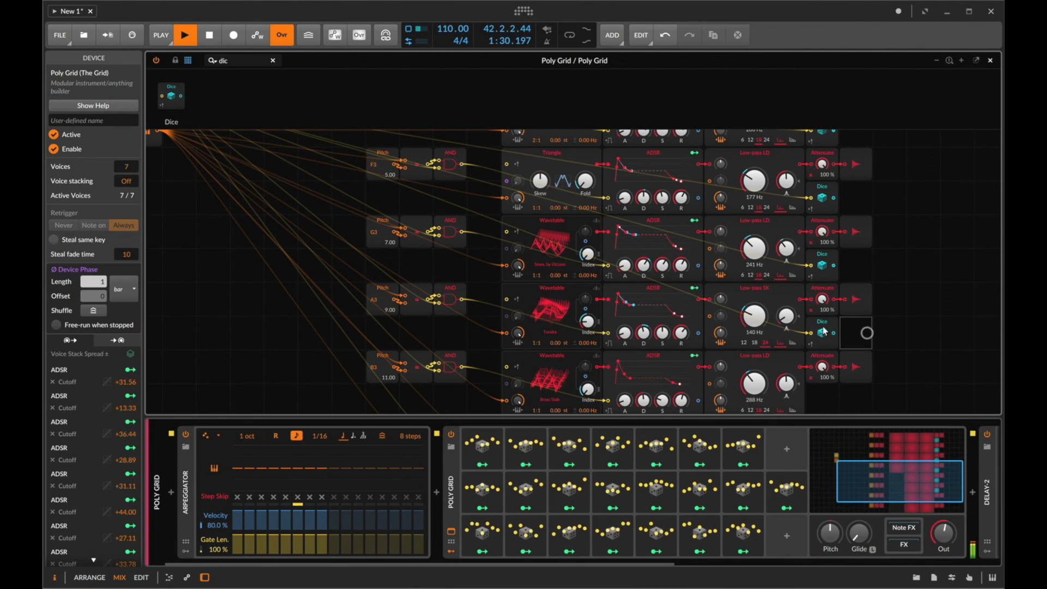
drag(819, 327, 816, 402)
scroll(817, 401, down, 5)
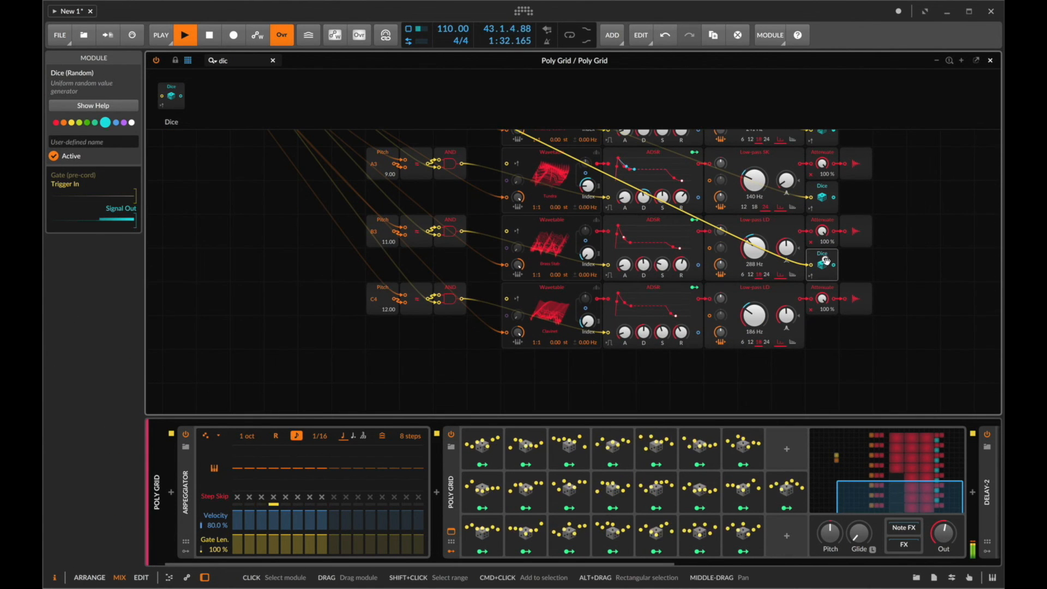
drag(826, 261, 822, 333)
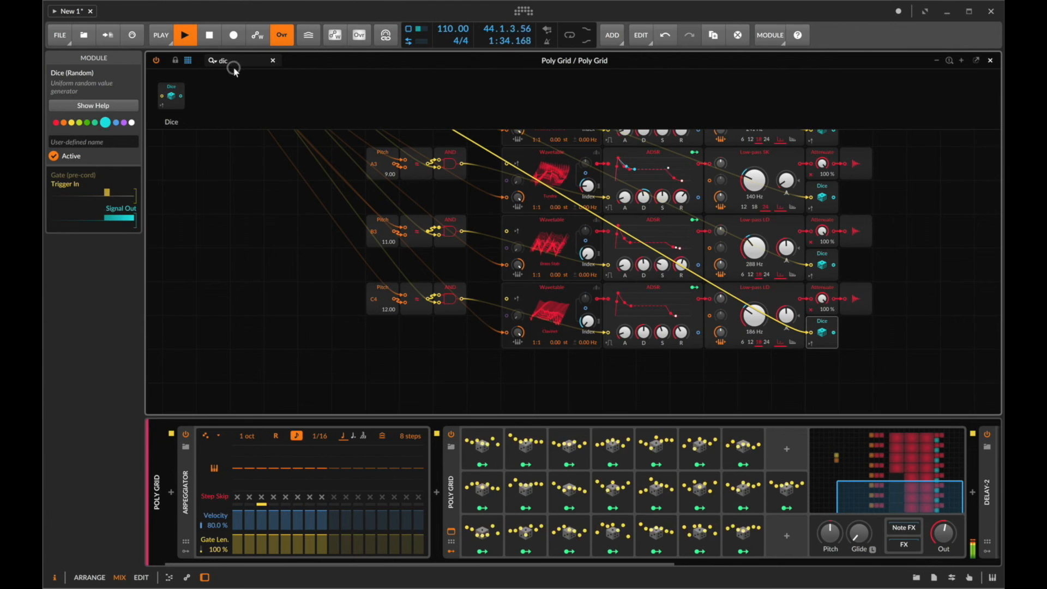
Connect a Modulator Out to the C4 row's Dice and assign it to modulate that row's Attenuate level.
text(mod)
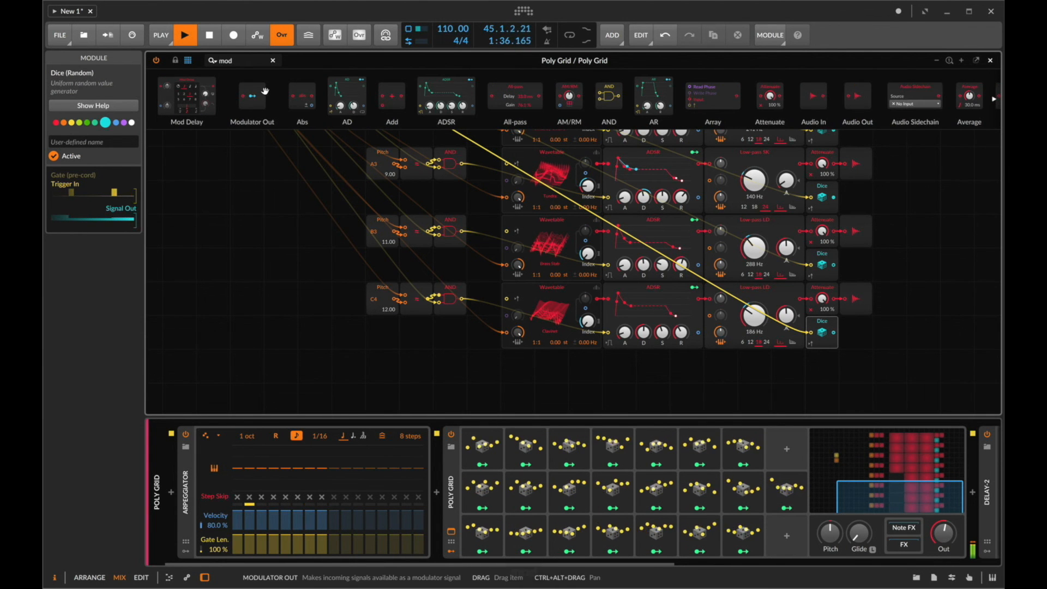
drag(834, 333, 855, 332)
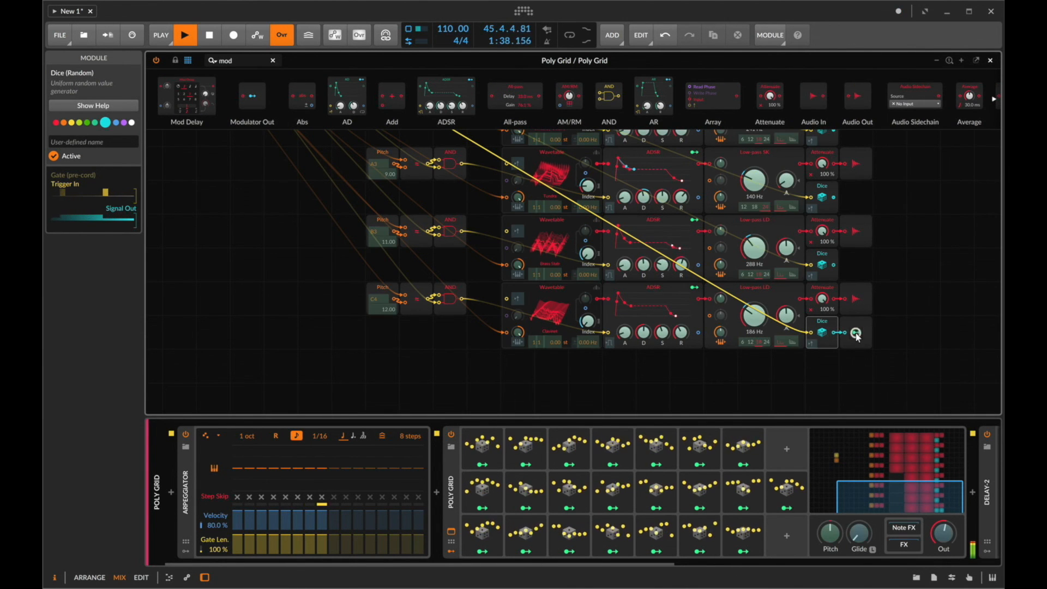
drag(822, 301, 820, 287)
click(853, 331)
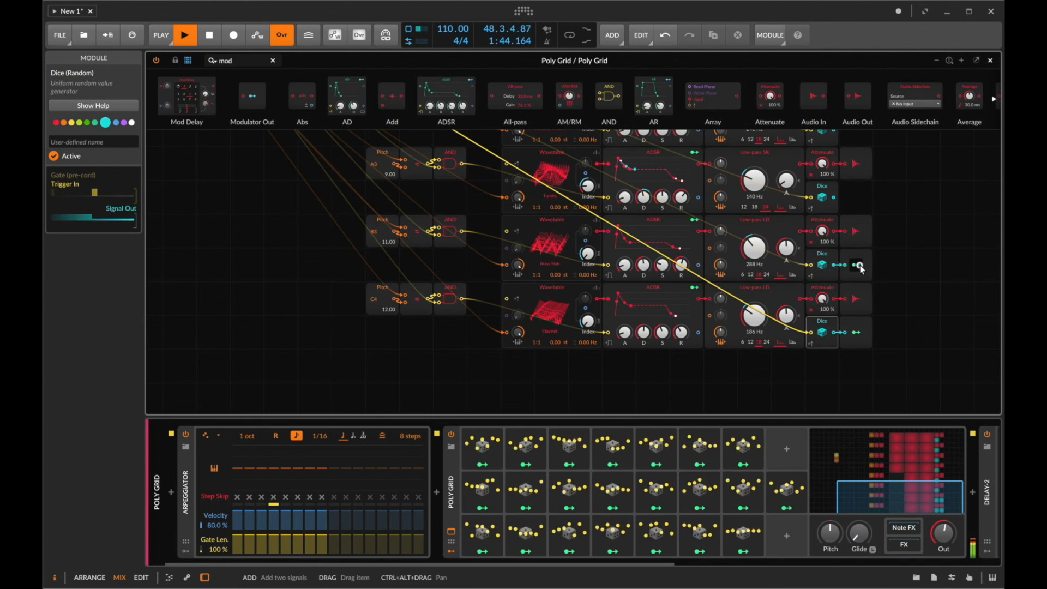
Assign the Modulator Out of the B3 row's Dice to modulate the B3 Attenuate level.
click(860, 267)
drag(822, 230, 849, 212)
click(852, 266)
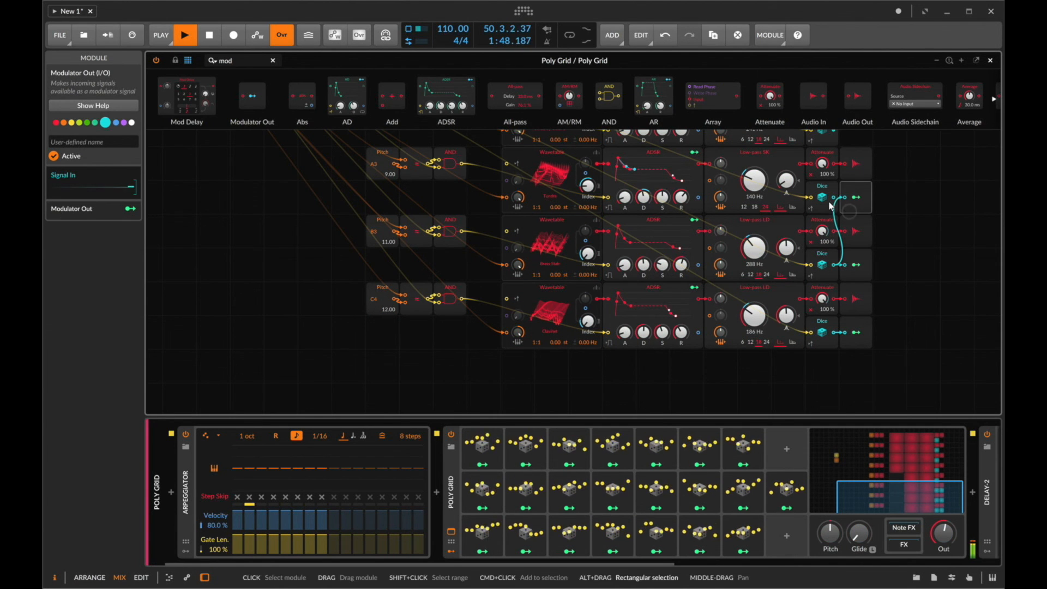
Assign the A3 row's Modulator Out to its Attenuate level at about -0.596, and add one to the G3 row's Dice to modulate that row's Attenuate.
click(856, 197)
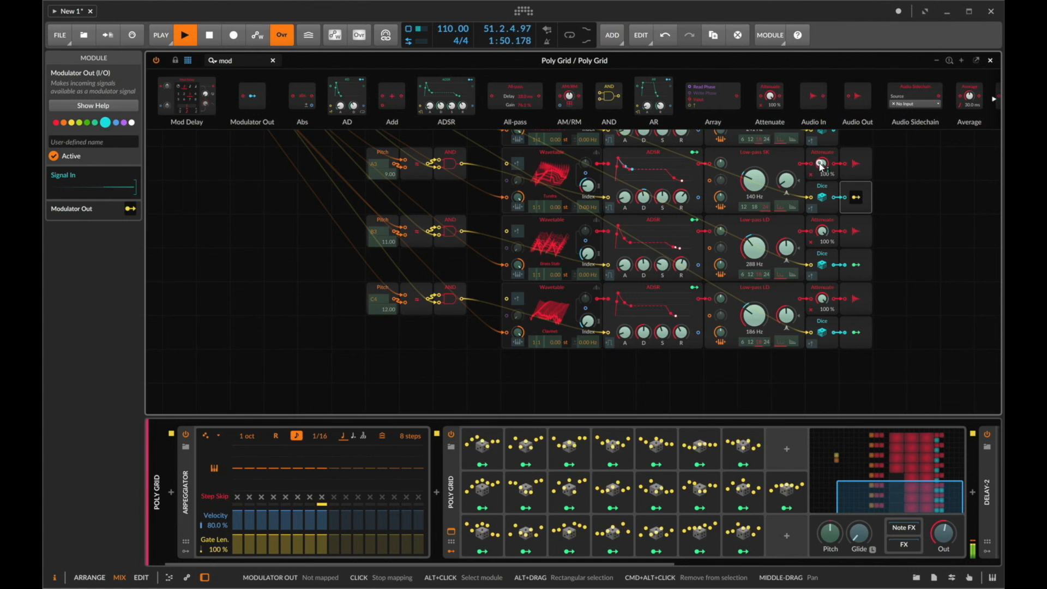
drag(822, 163, 822, 174)
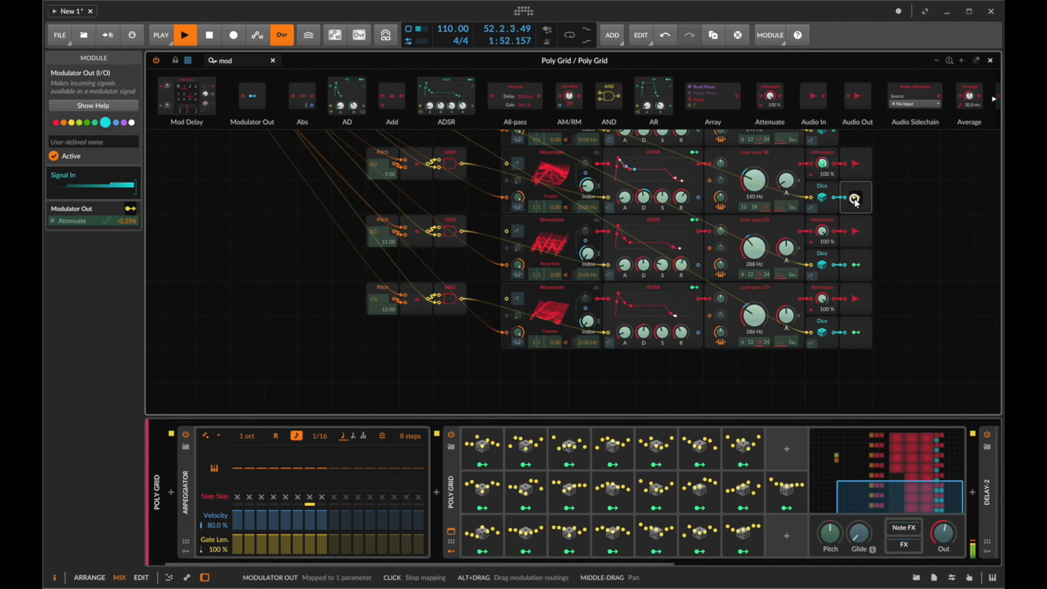
scroll(855, 201, up, 3)
key(super+v)
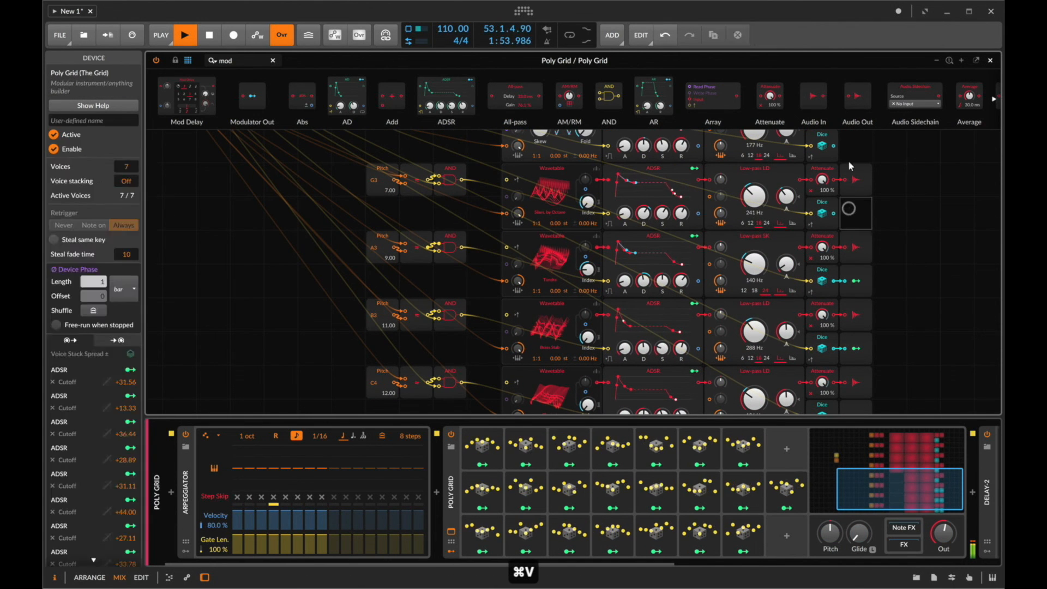
click(855, 214)
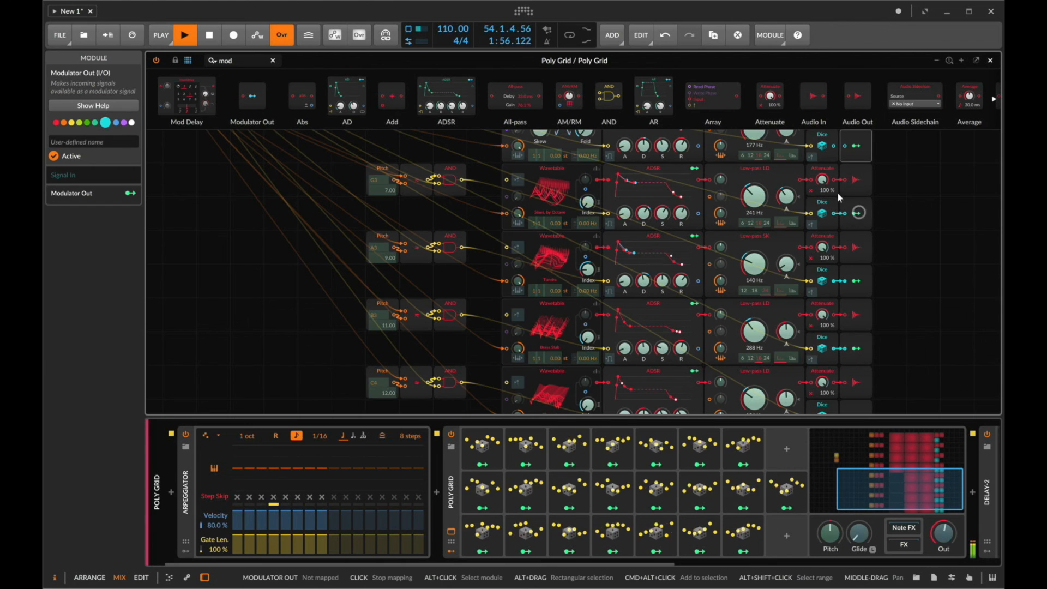
drag(821, 180, 822, 217)
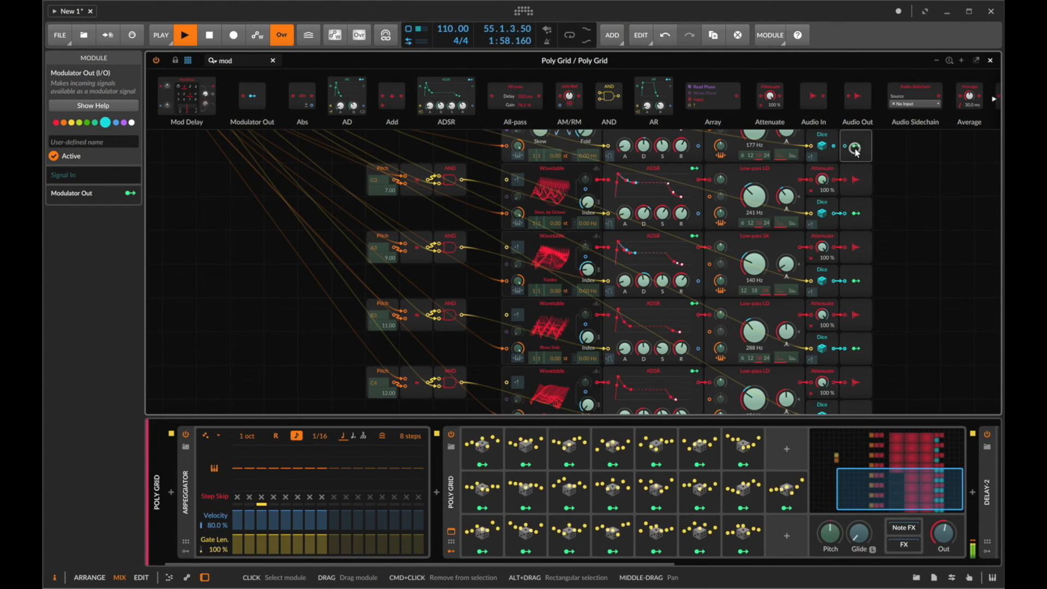
Connect the F3 row's Dice to its Modulator Out and modulate that row's Attenuate level by about -0.676.
scroll(855, 153, up, 2)
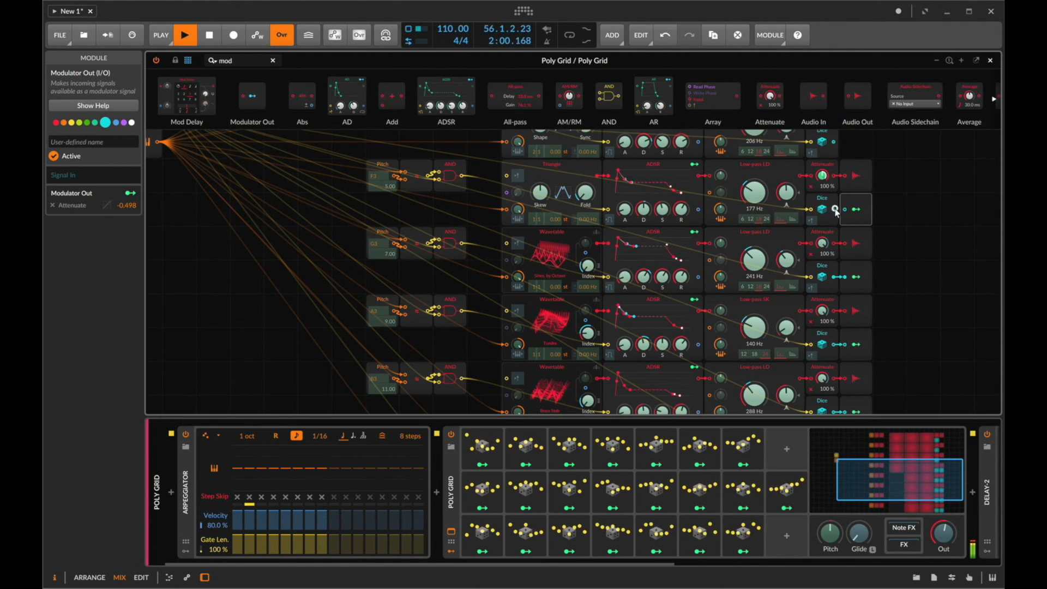
drag(842, 210, 844, 209)
drag(822, 176, 854, 198)
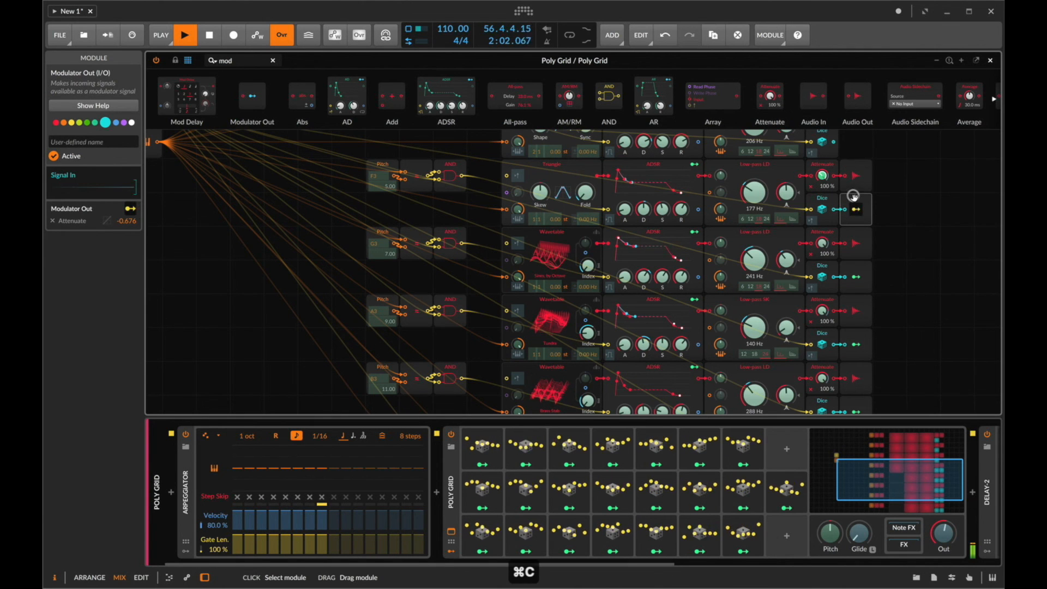
Paste a Modulator Out beside the E3 row's Dice and assign it to modulate the E3 Attenuate level by about -0.618.
scroll(851, 188, up, 1)
click(848, 179)
key(super+v)
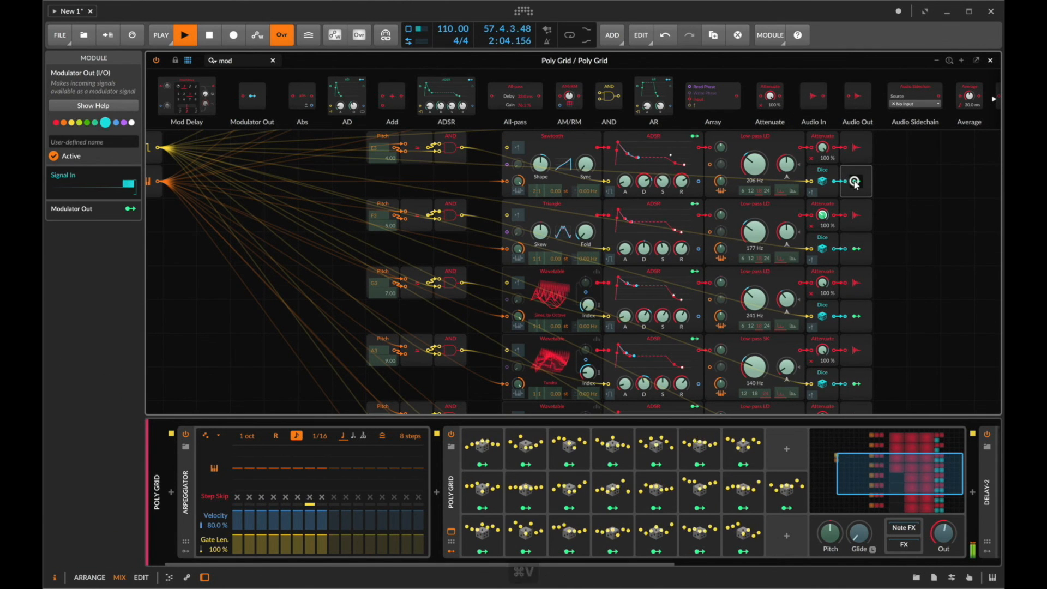
click(854, 182)
drag(823, 145, 821, 148)
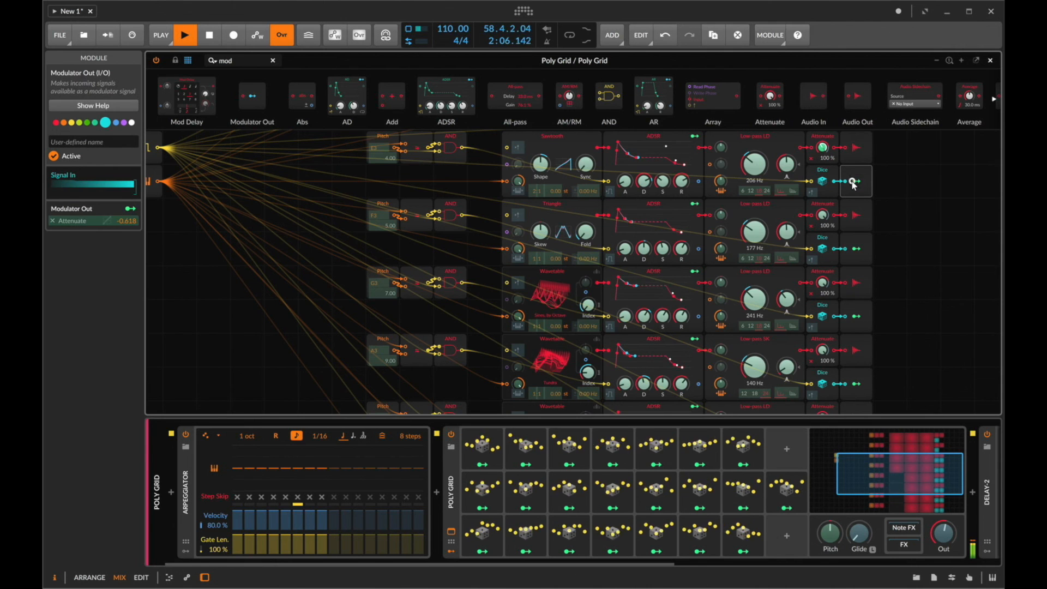
Paste a Modulator Out beside the D3 row's Dice, connect the two and assign it to modulate the D3 Attenuate level.
scroll(851, 181, up, 2)
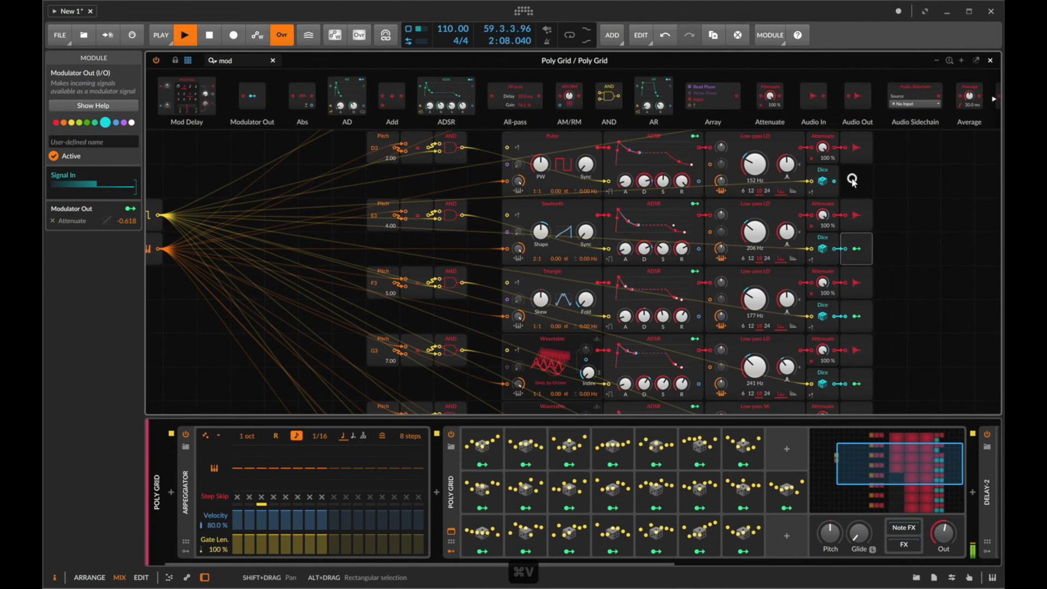
key(super+v)
drag(833, 181, 846, 181)
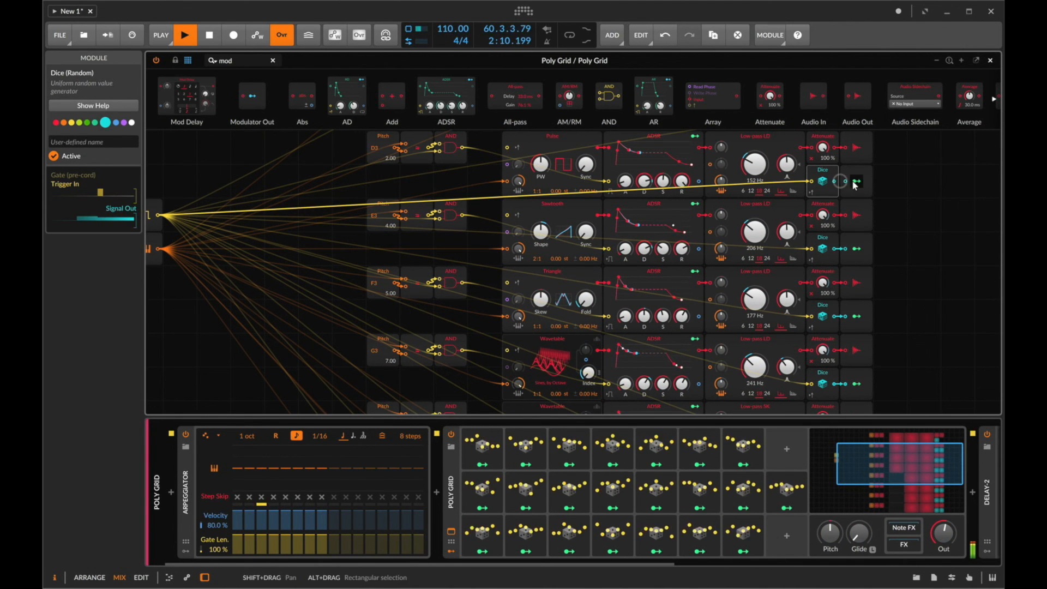
click(857, 181)
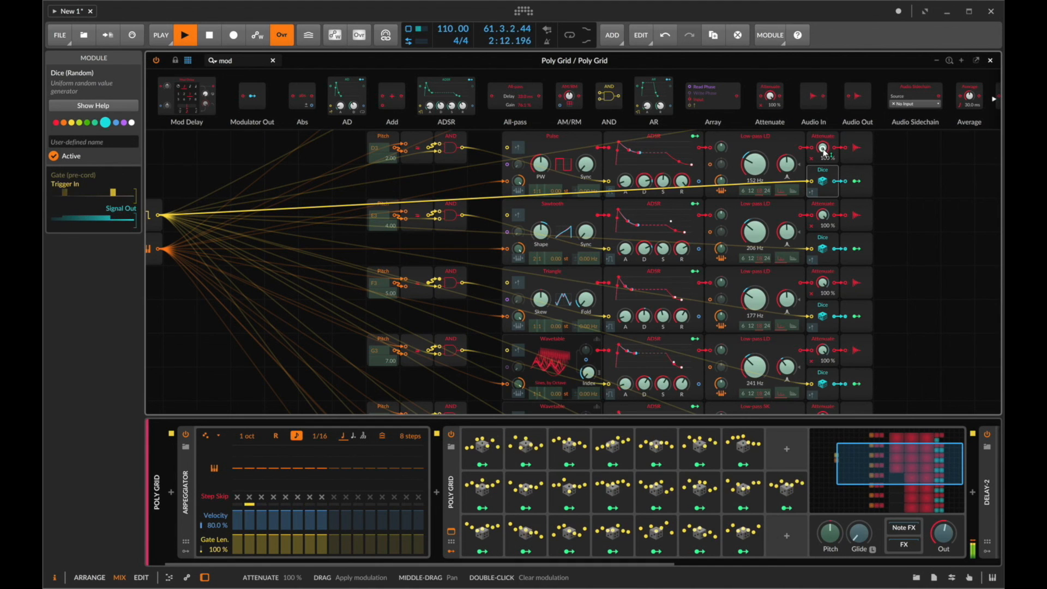
drag(822, 147, 823, 178)
click(856, 181)
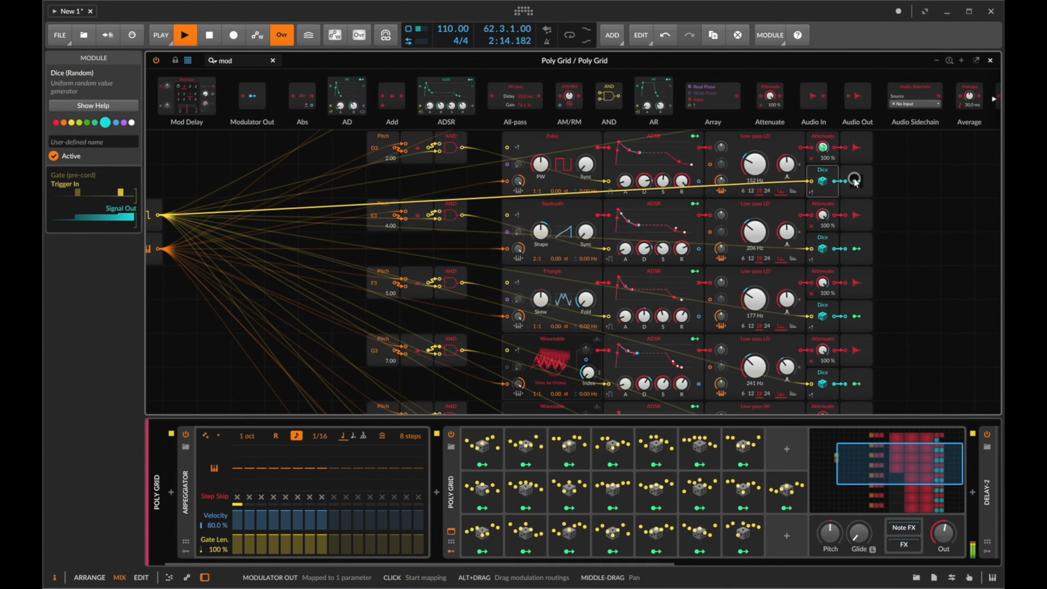
Readjust the Modulator Outs' modulation depths on the Attenuate levels of the D3 through C4 rows.
scroll(629, 457, down, 3)
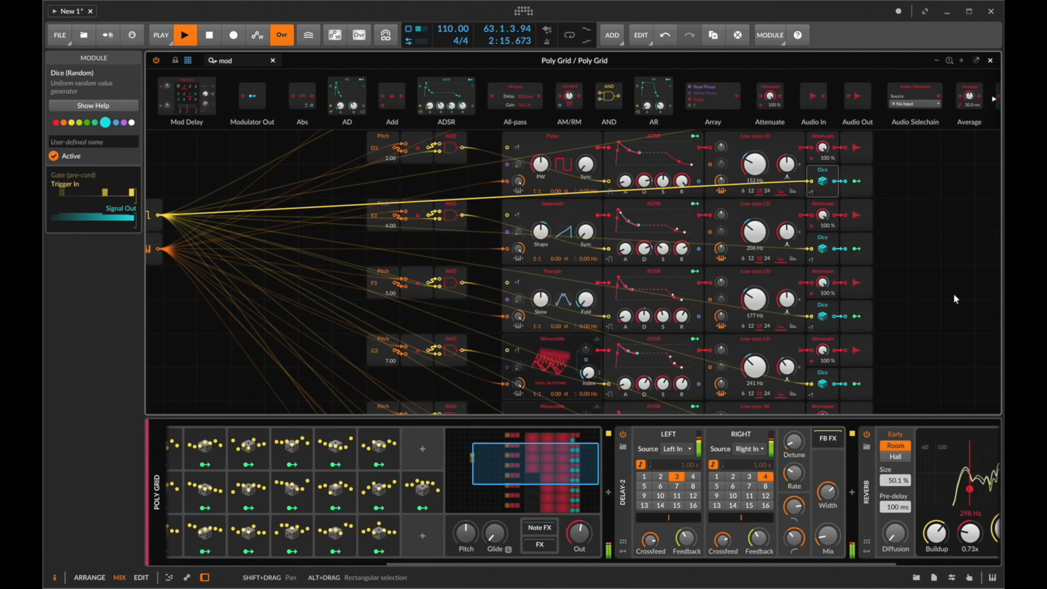
click(858, 317)
drag(822, 282, 822, 289)
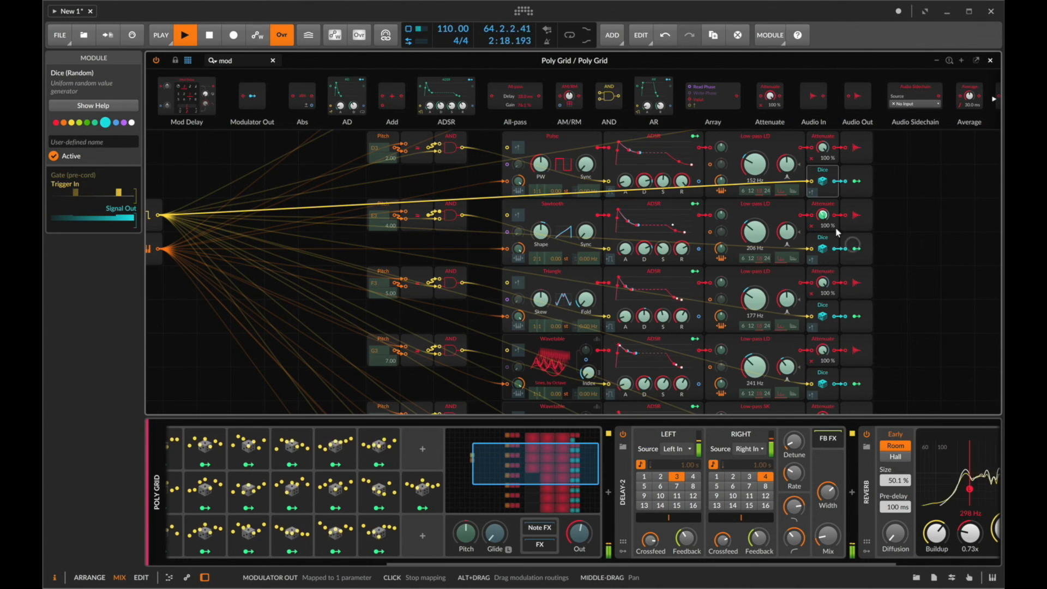
drag(822, 215, 823, 235)
drag(822, 148, 823, 166)
click(859, 320)
drag(822, 282, 822, 289)
scroll(820, 347, down, 2)
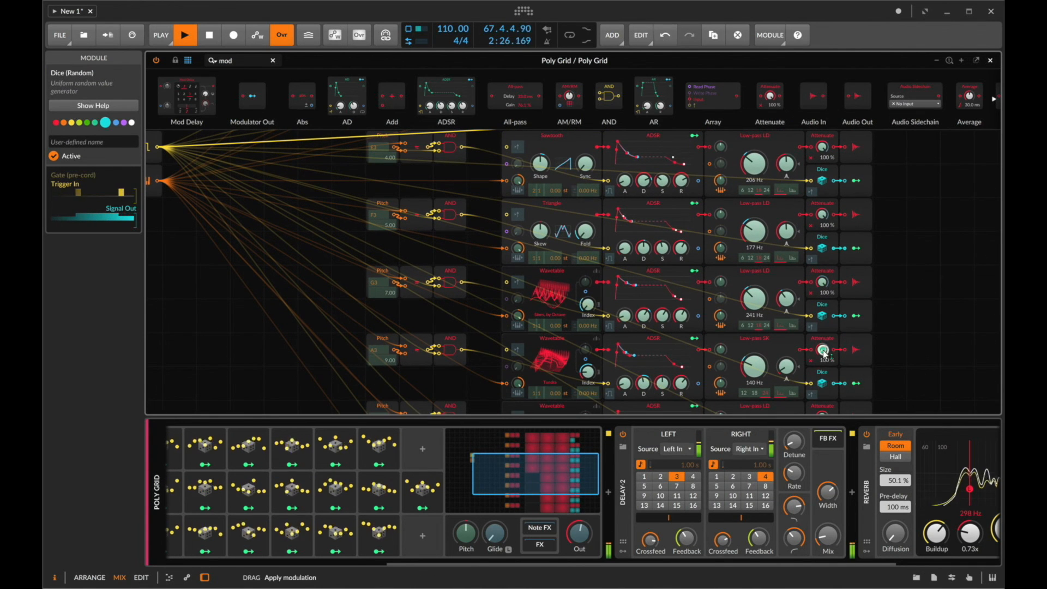
scroll(855, 352, down, 2)
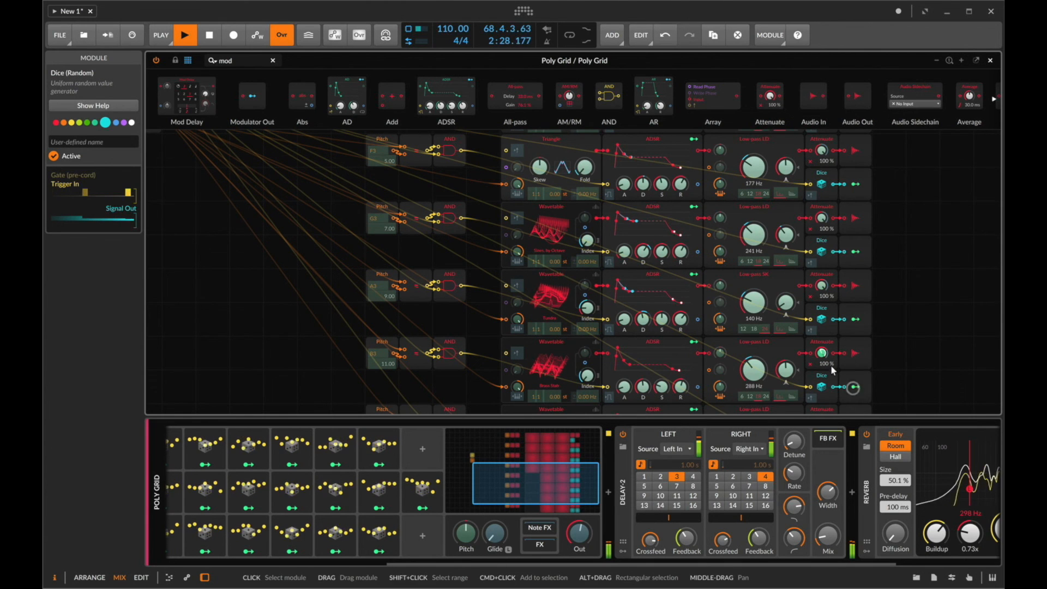
scroll(822, 351, down, 4)
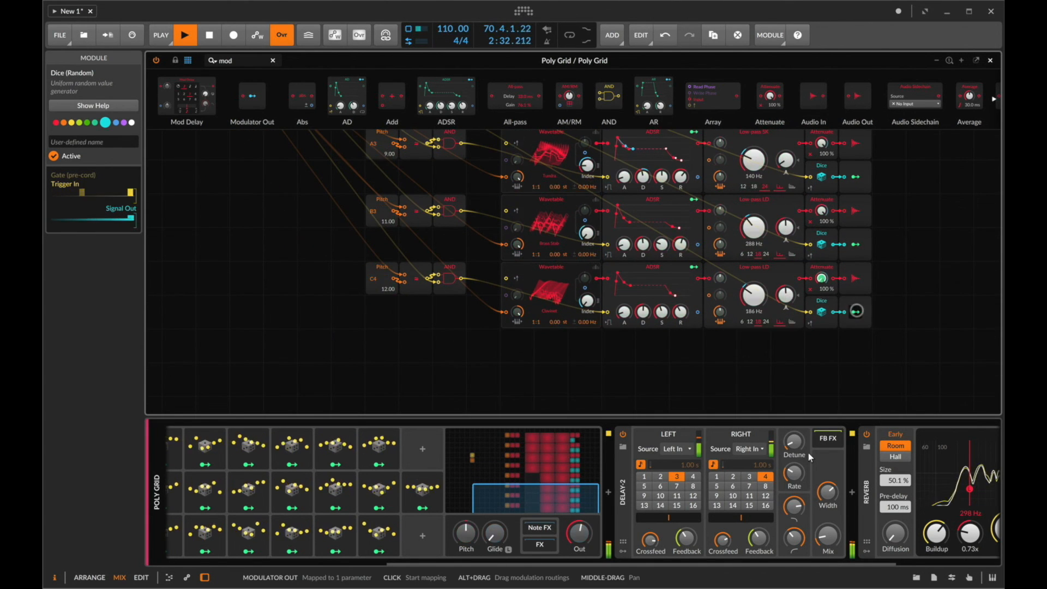
Adjust the left channel's beat delay offset in the Delay-2 device.
scroll(801, 475, right, 3)
scroll(798, 480, right, 2)
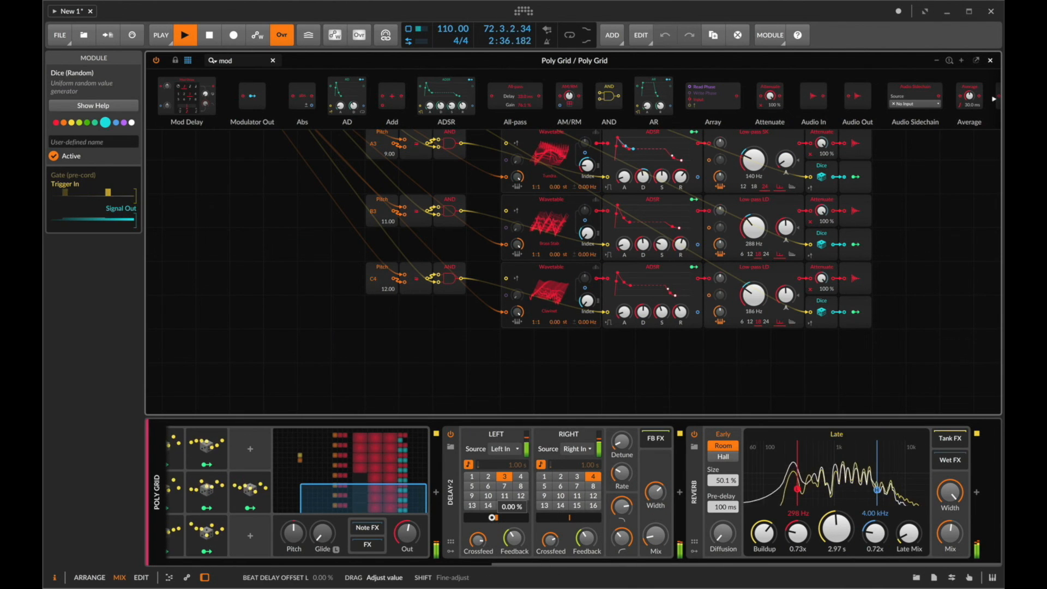
drag(493, 517, 491, 517)
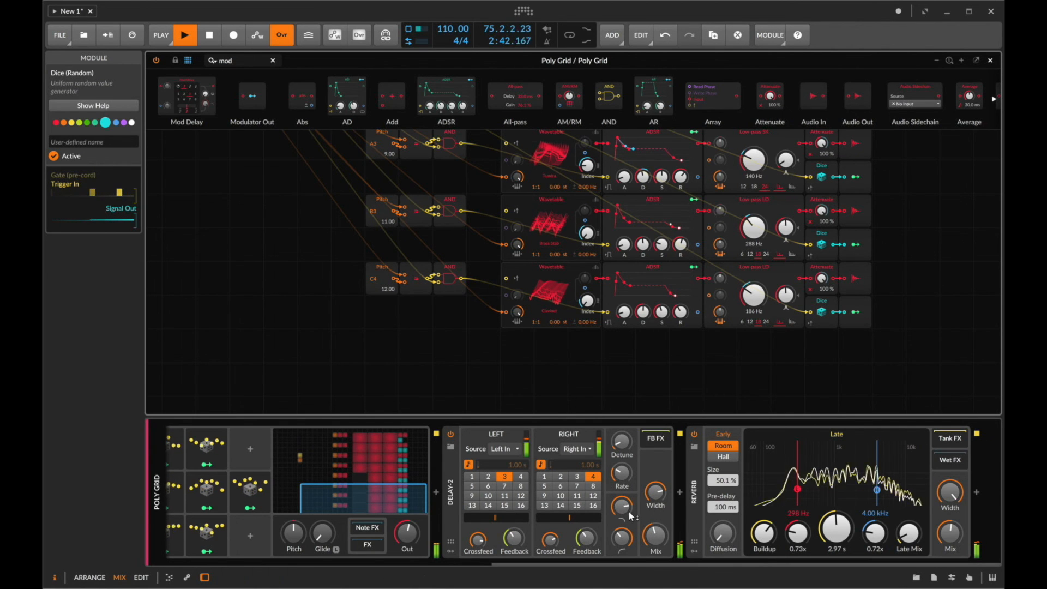
Stop playback and set the pitch modulation amount of the oscillators in all note rows to 0.00 st.
scroll(612, 326, up, 5)
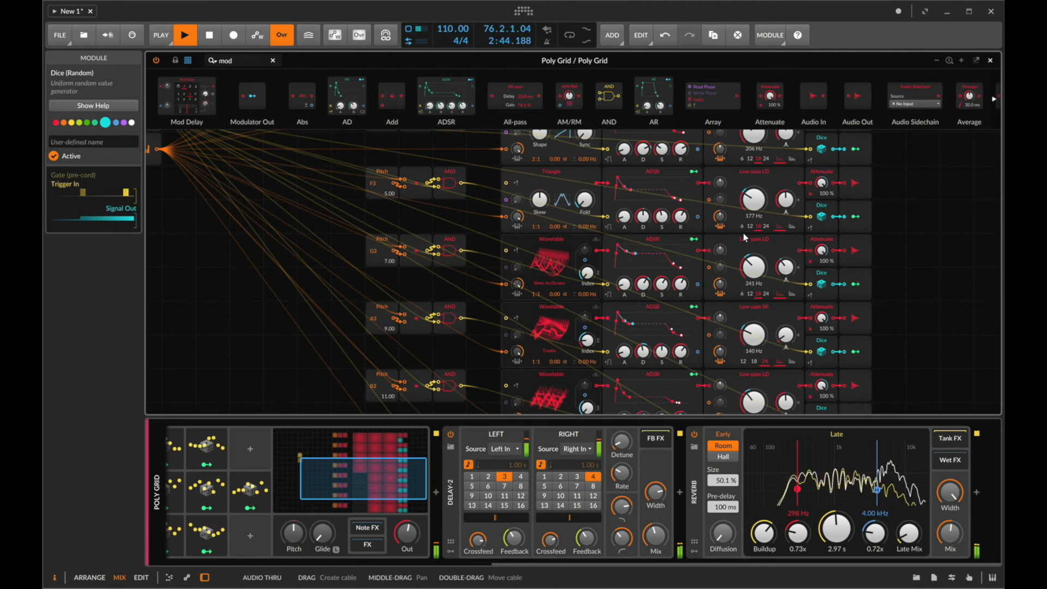
scroll(743, 237, left, 5)
scroll(744, 237, up, 5)
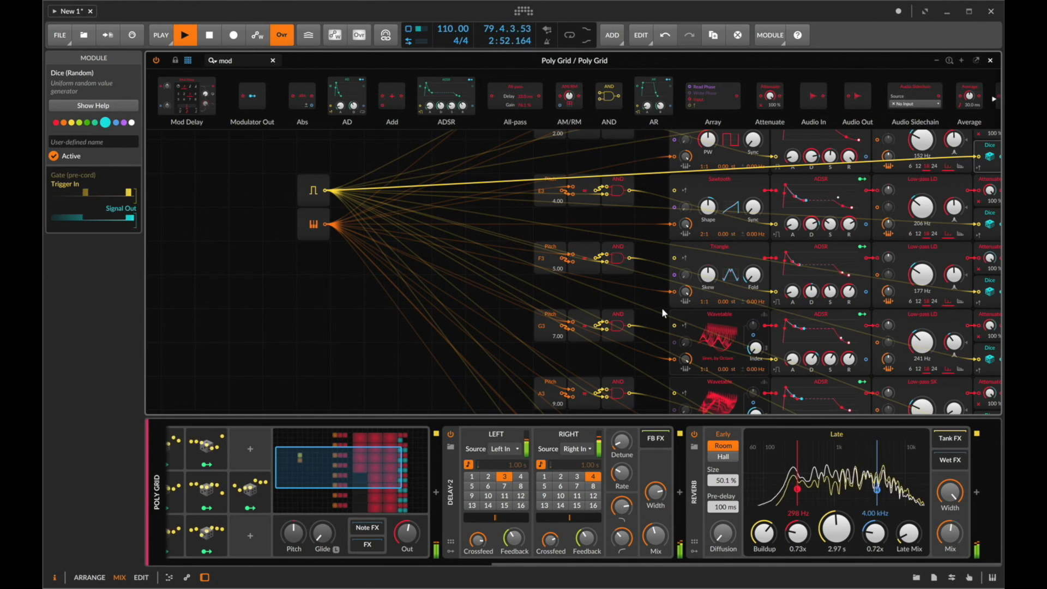
scroll(662, 308, up, 5)
key(space)
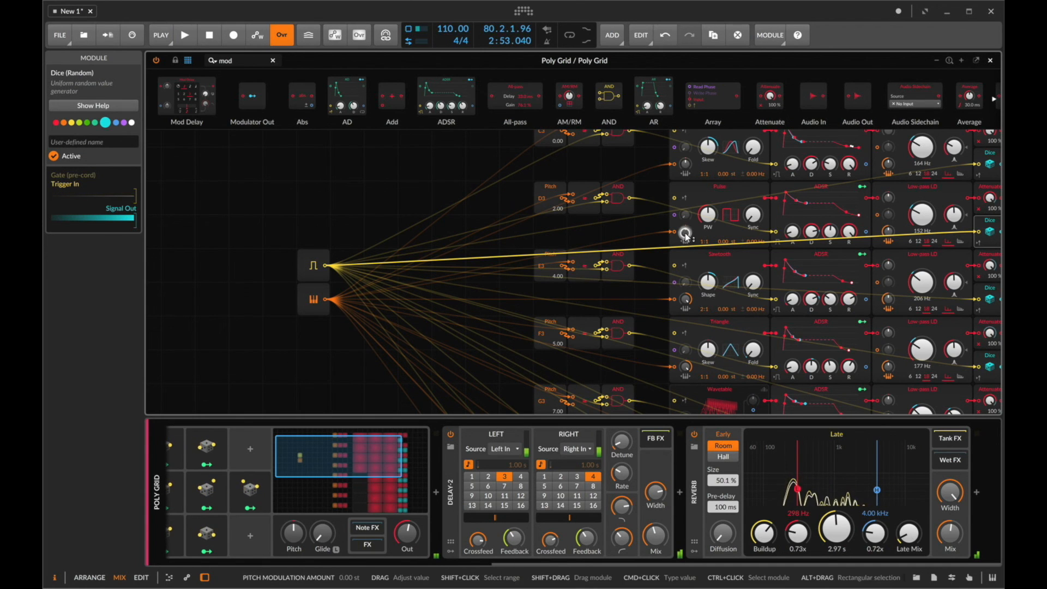
scroll(688, 357, down, 5)
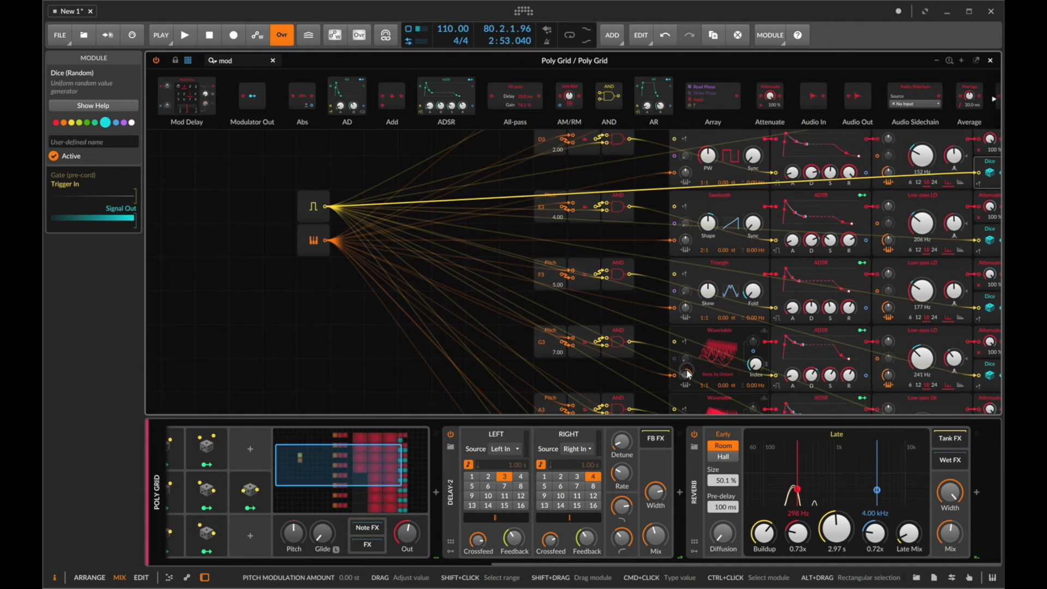
scroll(688, 371, down, 3)
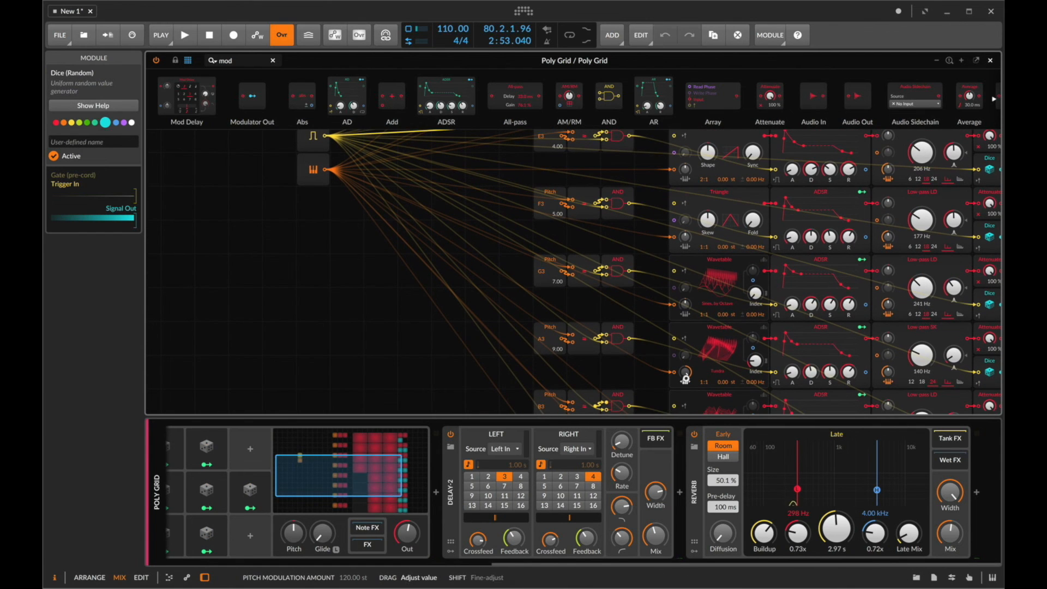
scroll(685, 382, down, 7)
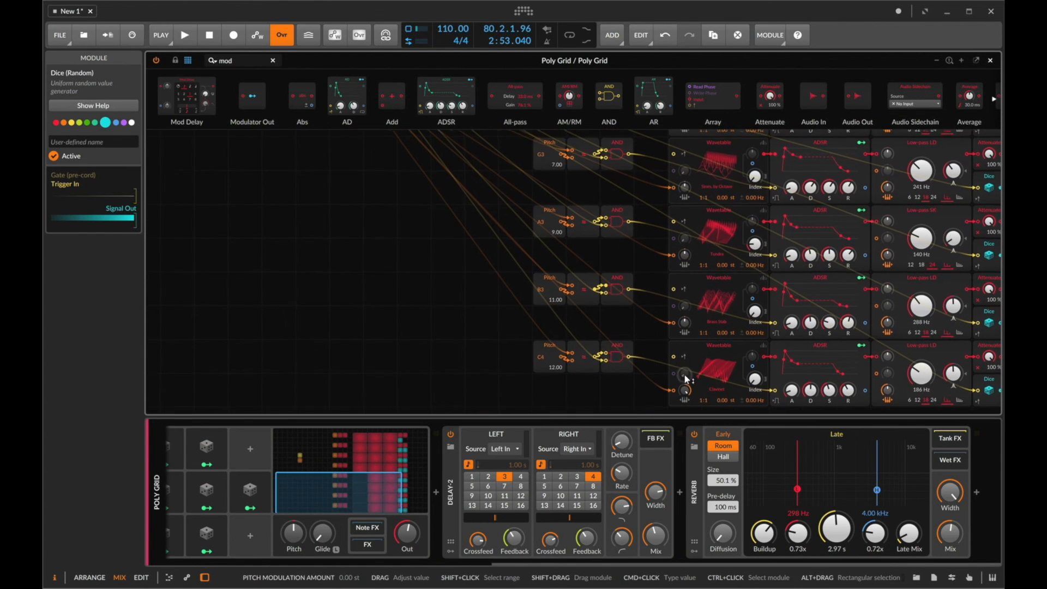
scroll(687, 391, up, 15)
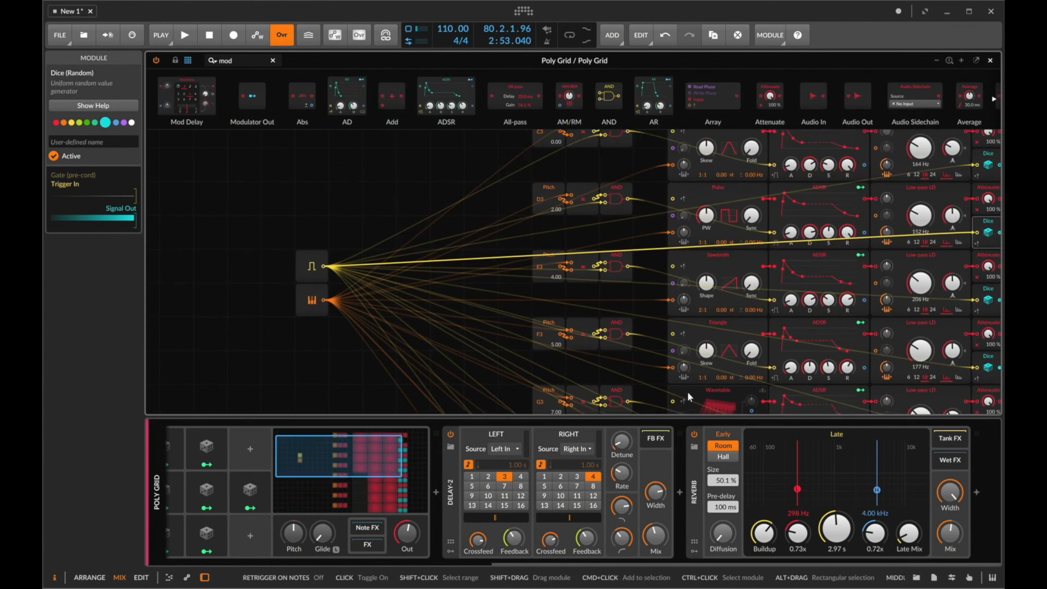
Set the pitch offset of the D3 row's Pulse oscillator to 7 st.
scroll(702, 236, up, 5)
scroll(702, 236, right, 9)
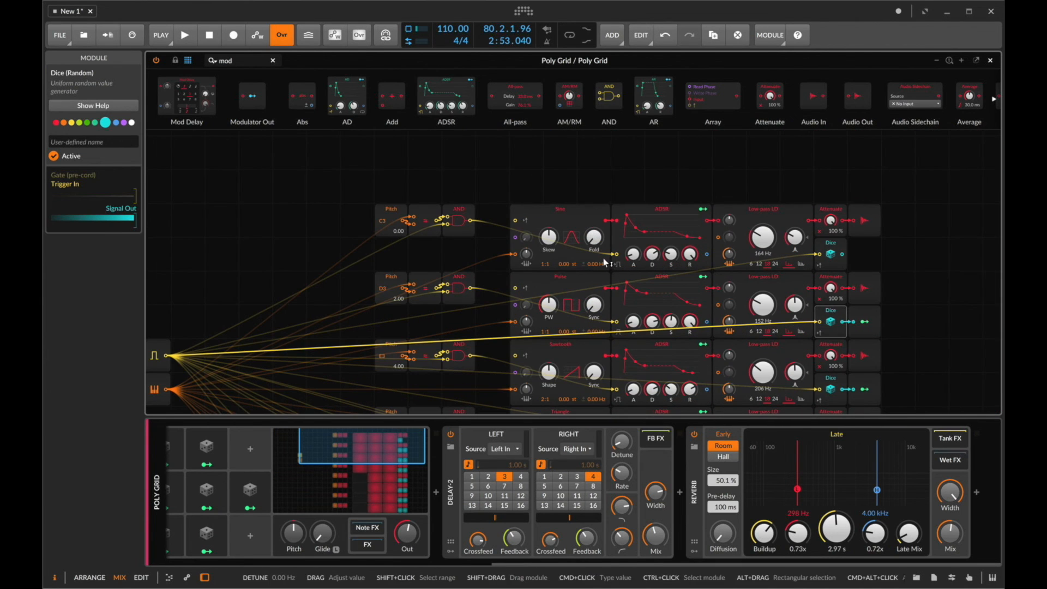
double_click(566, 331)
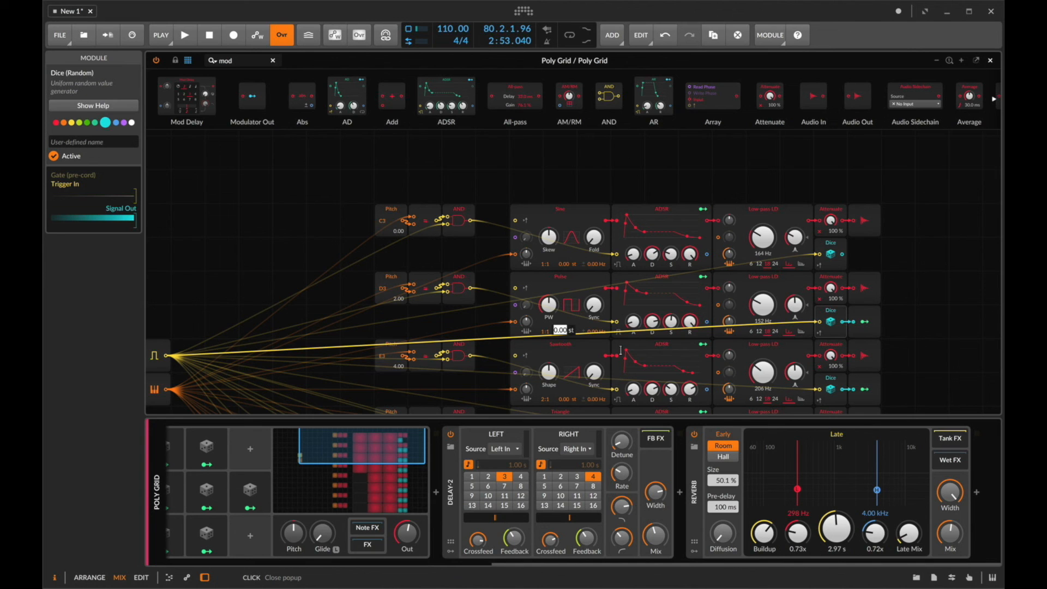
key(Return)
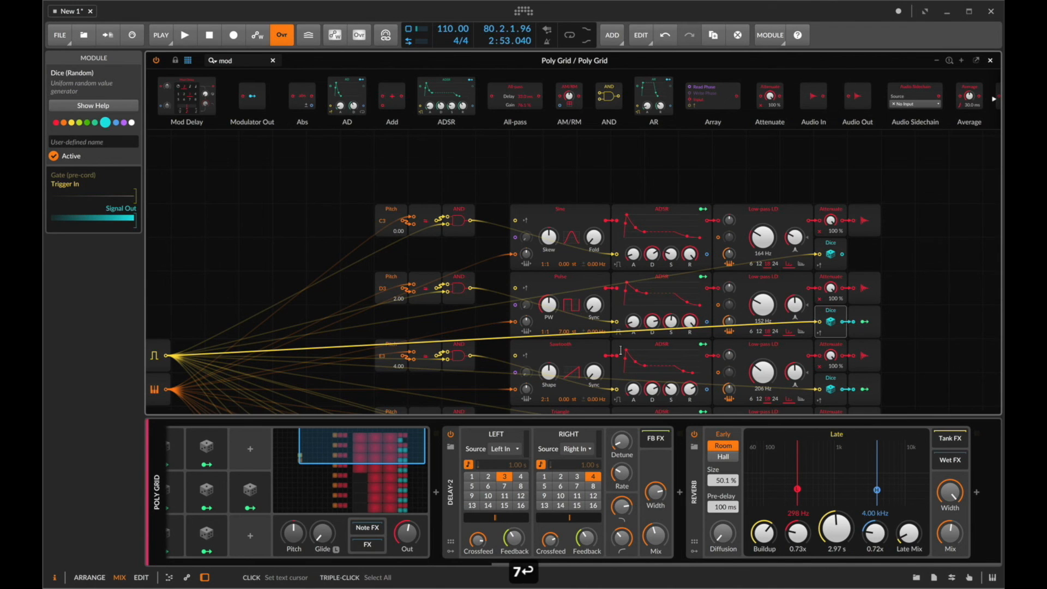
Set the pitch offset of the E3 row's Sawtooth oscillator to 15 st.
scroll(490, 234, down, 1)
double_click(560, 359)
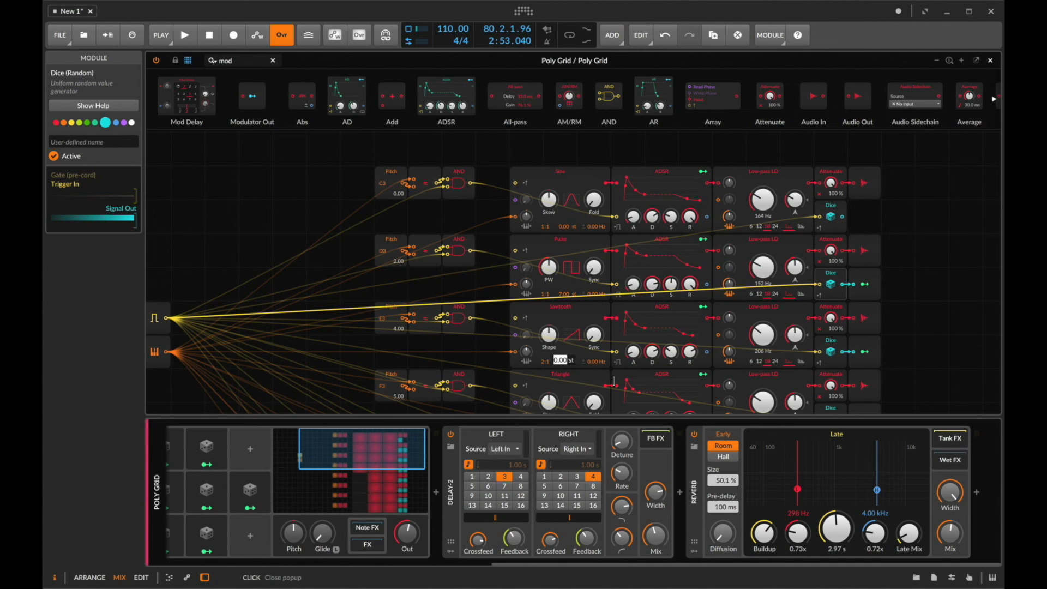
text(15)
key(Return)
Set the pitch offset of the F3 row's Triangle oscillator to 14 st.
scroll(614, 381, down, 1)
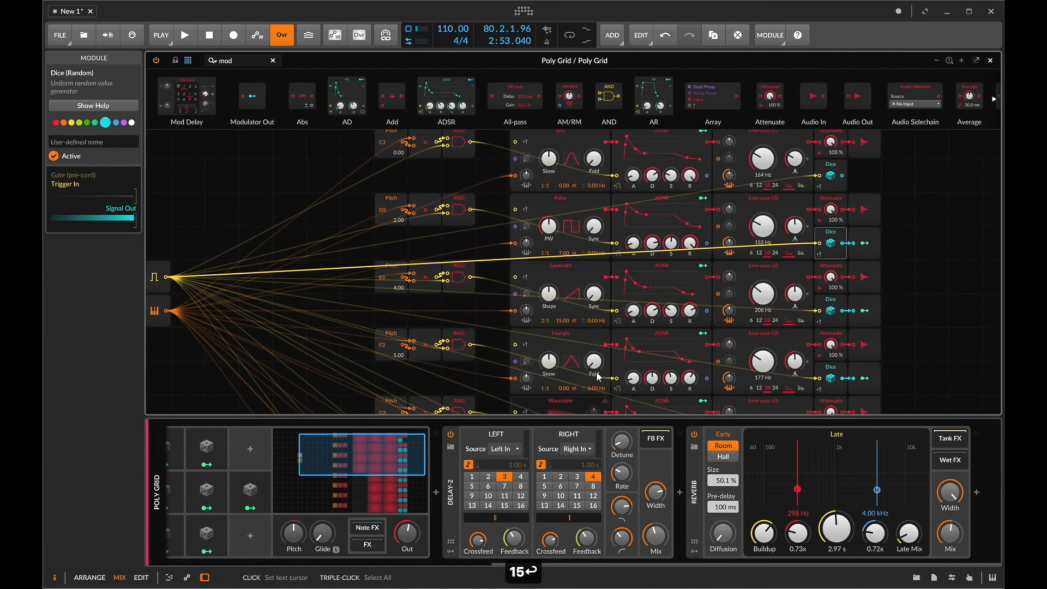
double_click(560, 386)
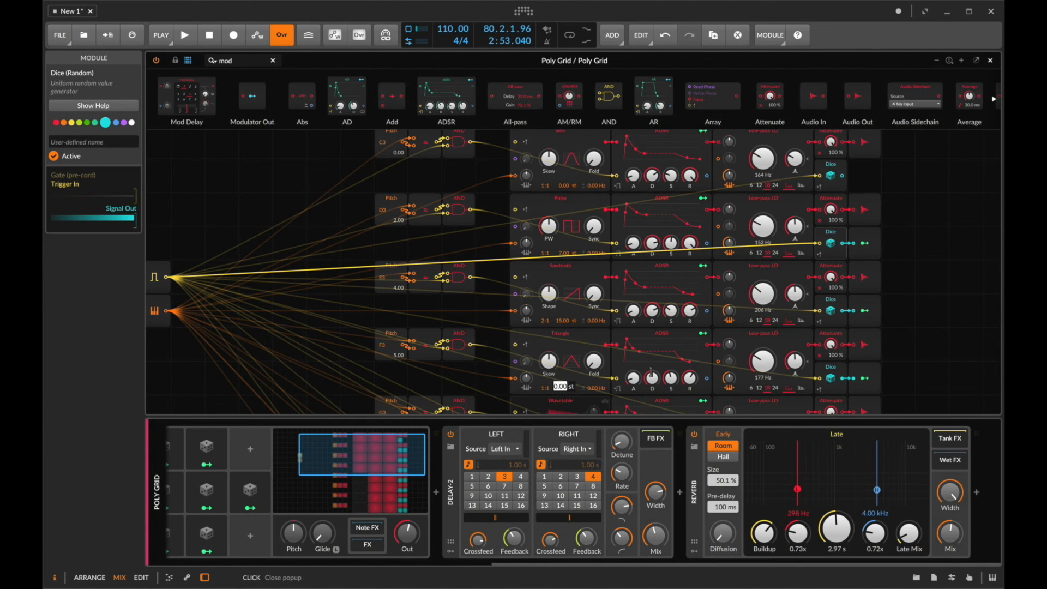
key(Return)
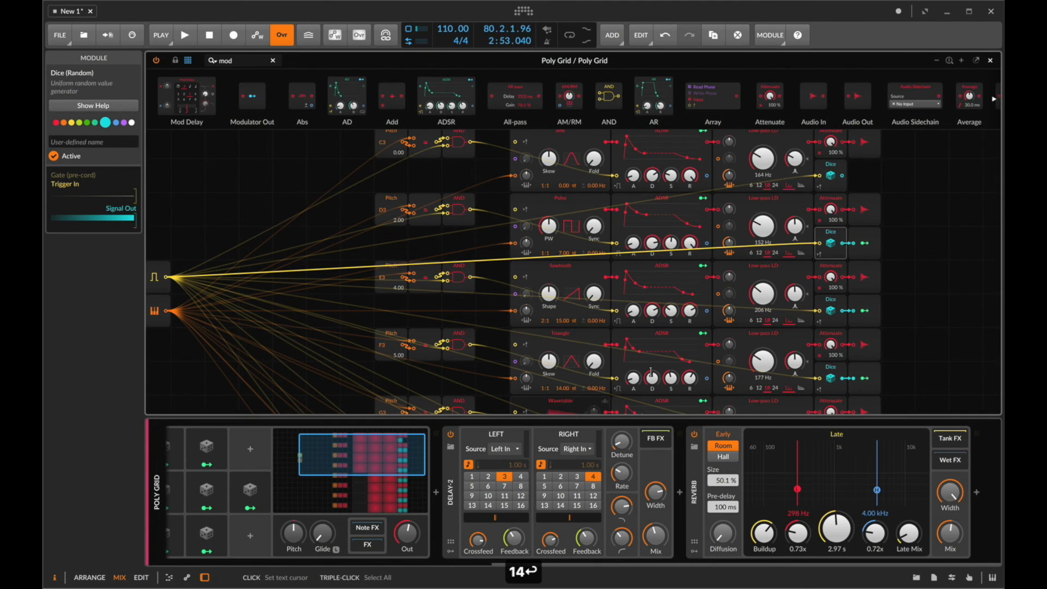
Set the pitch offset of the G3 row's Wavetable oscillator to -1 st.
scroll(599, 376, down, 2)
double_click(558, 378)
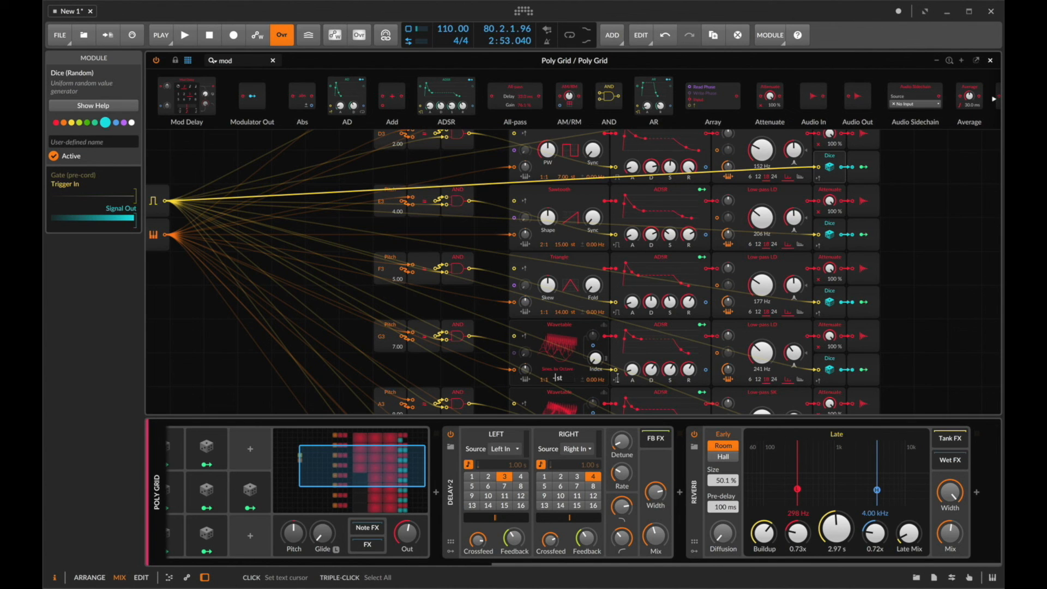
key(Return)
Set the pitch offset of the A3 row's Wavetable oscillator to -12 st.
scroll(587, 325, down, 3)
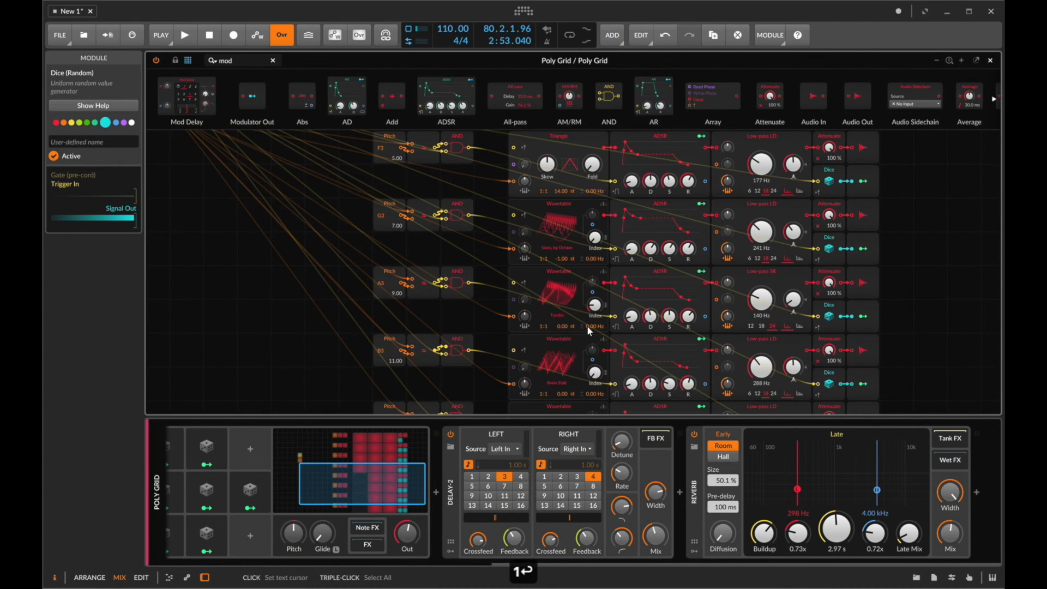
click(564, 319)
text(-12)
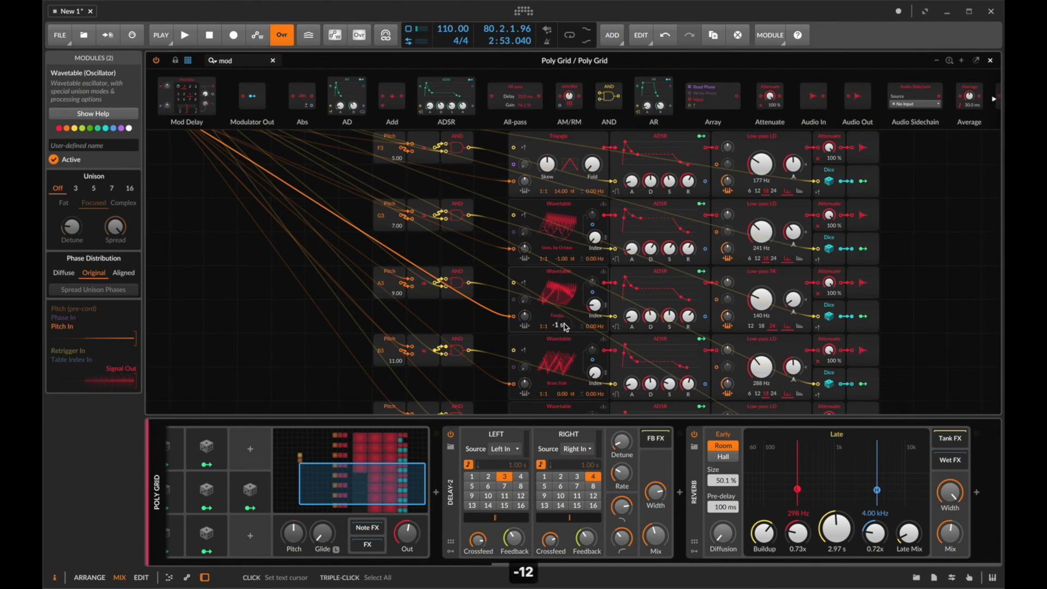
key(Return)
Try a pitch offset of 5 st on the B3 row's Wavetable oscillator and settle on 17 st.
scroll(563, 365, down, 1)
double_click(563, 365)
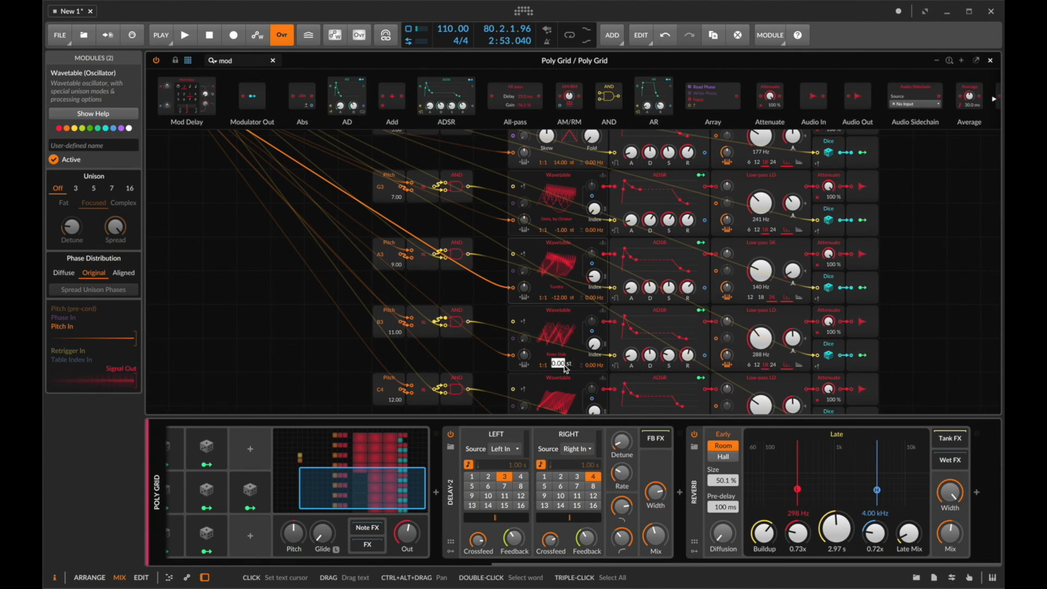
text(5)
key(Return)
scroll(568, 369, down, 1)
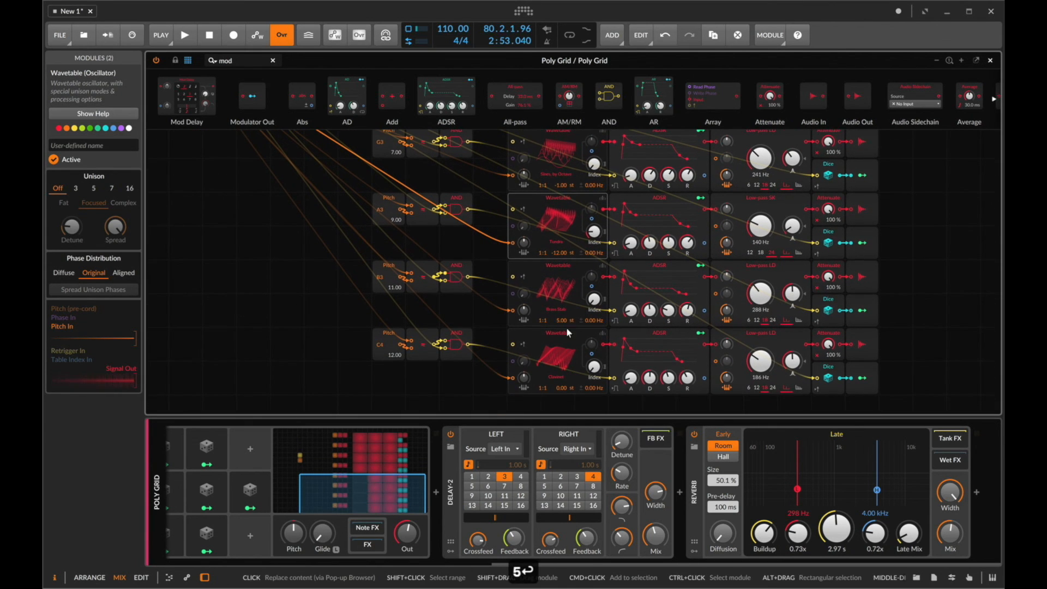
text(17)
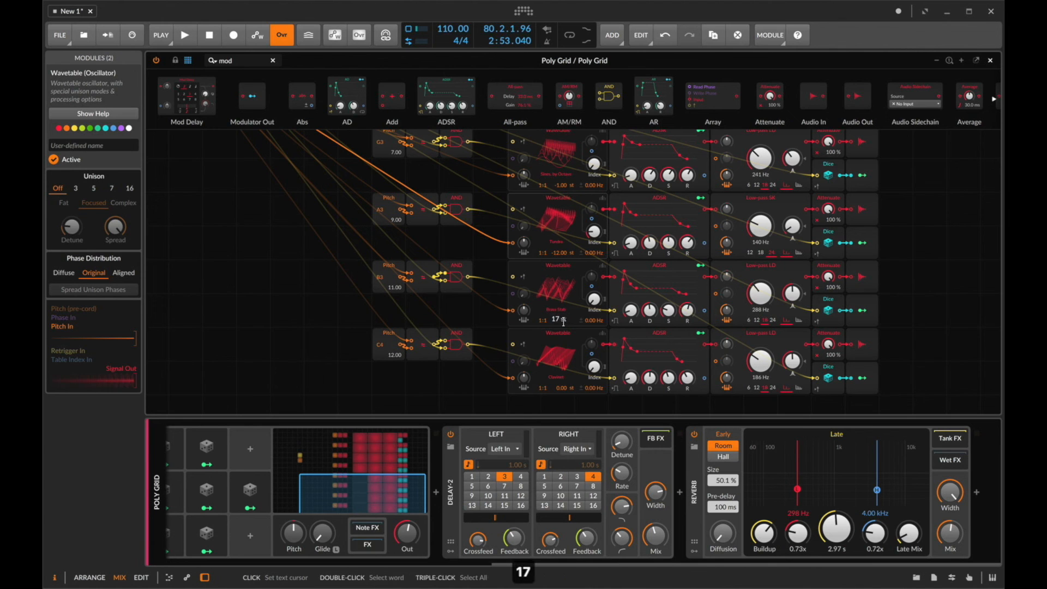
key(Return)
Set the pitch offset of the C4 row's Wavetable oscillator to 24 st.
double_click(564, 387)
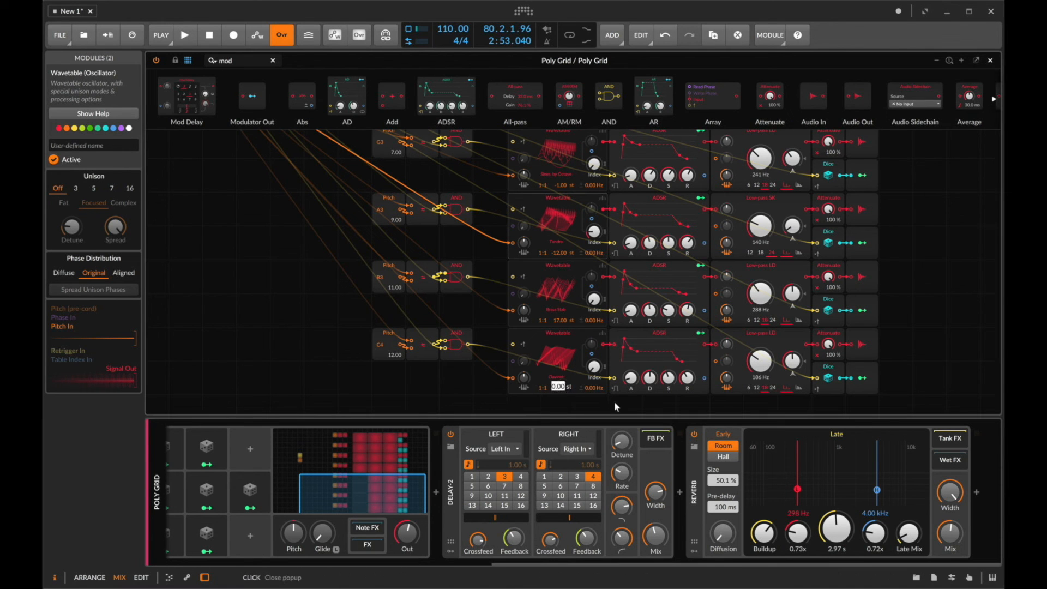
text(24)
key(Return)
Start playback to hear the oscillators with their new pitch offsets.
scroll(556, 217, up, 8)
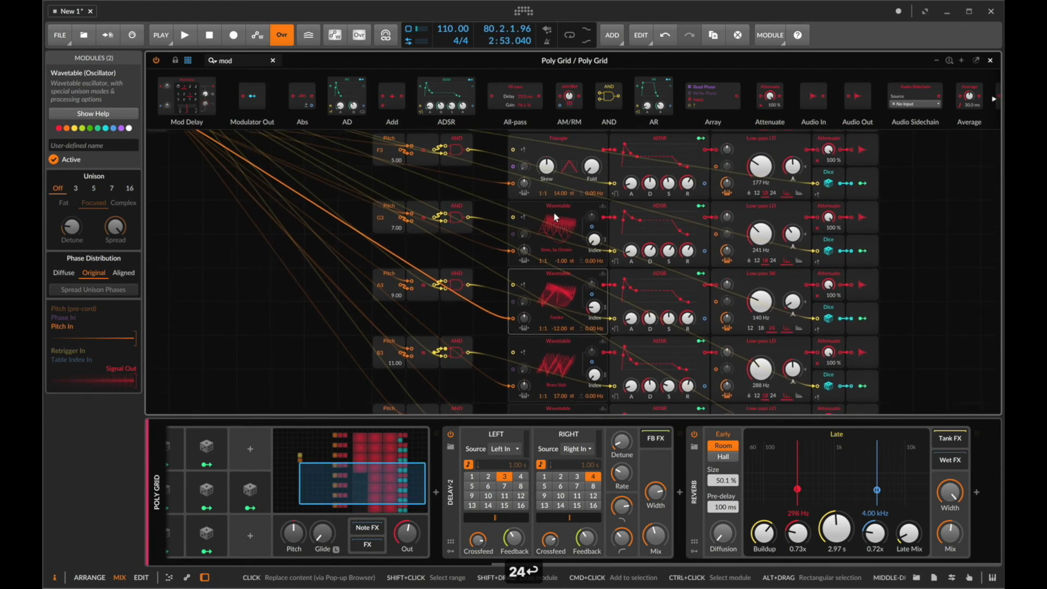
key(space)
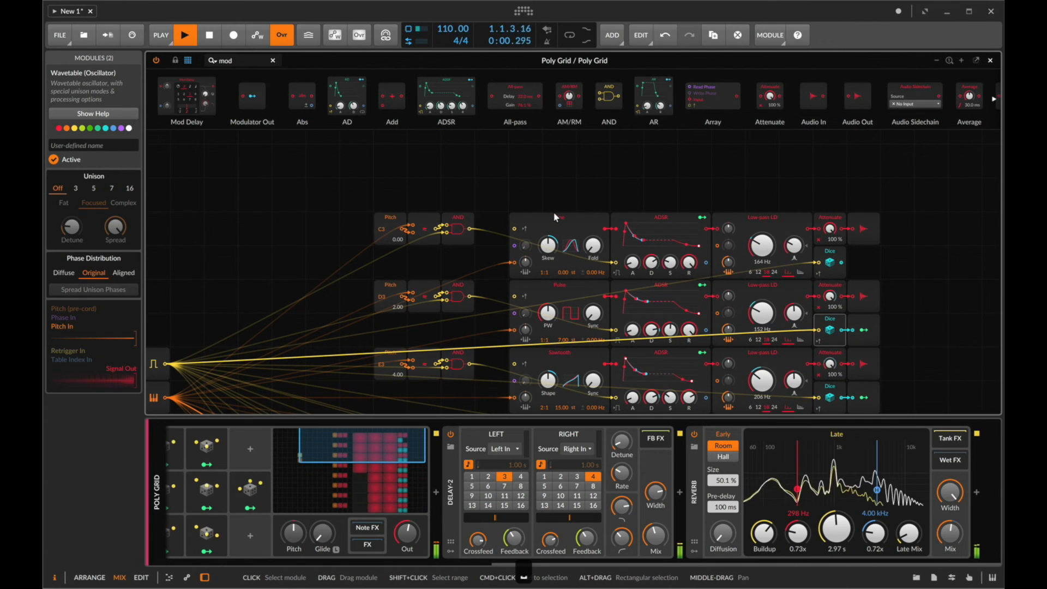
scroll(554, 217, down, 3)
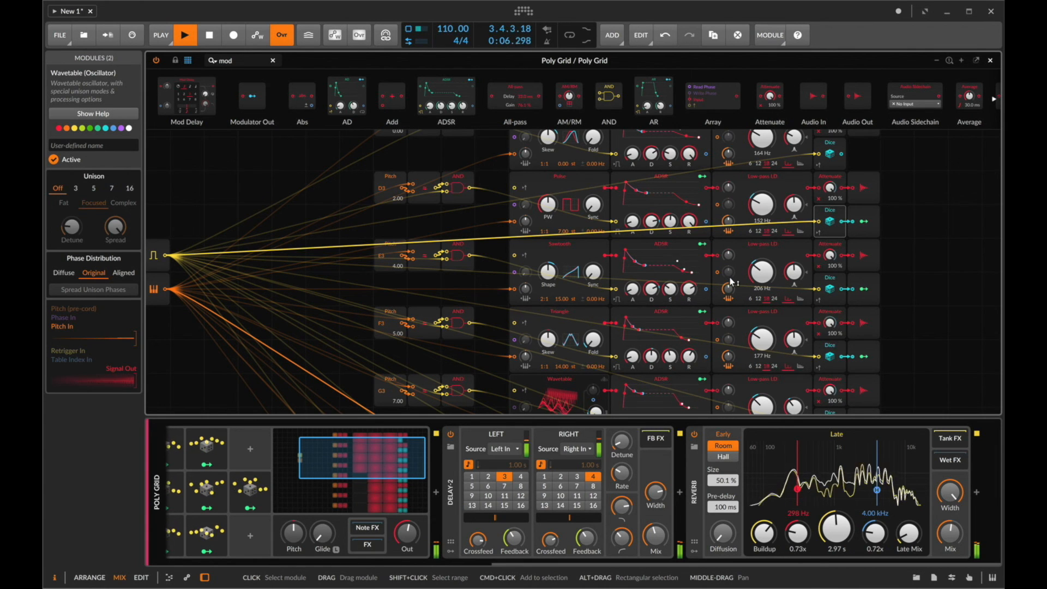
scroll(730, 281, up, 1)
scroll(607, 268, up, 1)
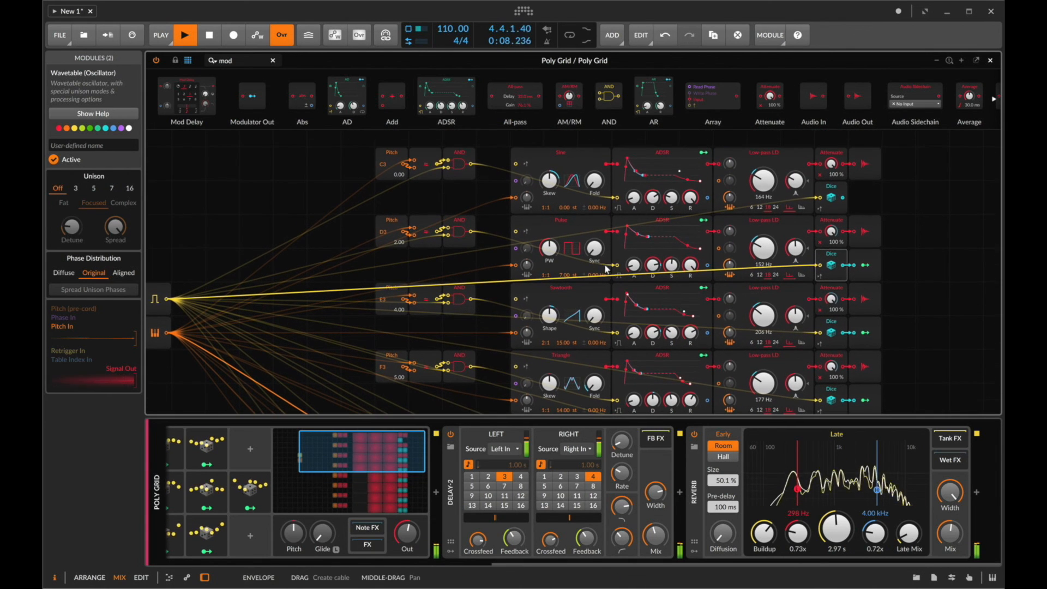
Set the pitch offset of the G3 row's Wavetable oscillator to -2 st.
scroll(568, 275, down, 2)
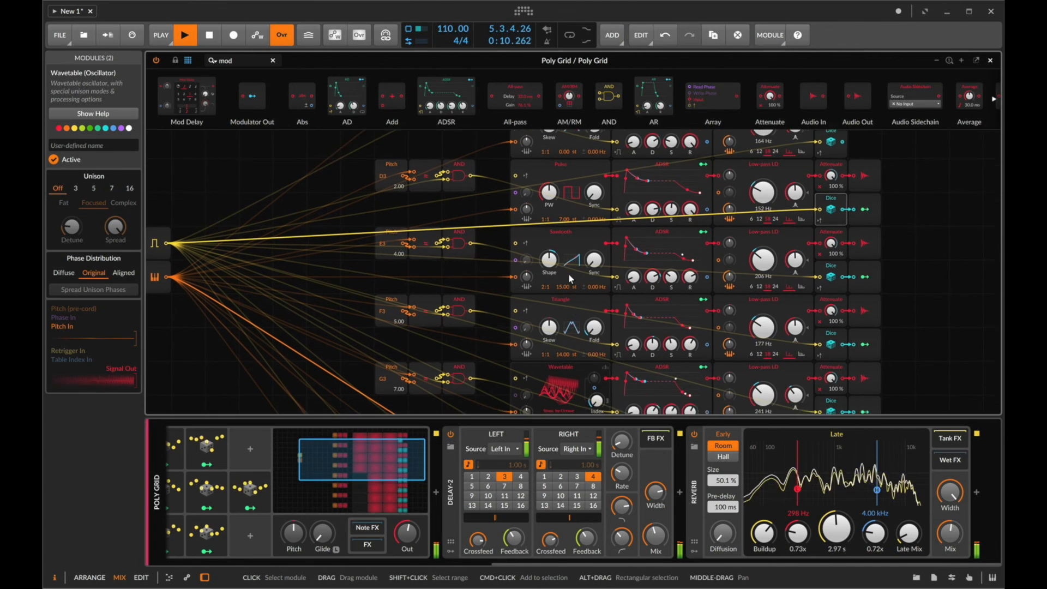
scroll(568, 273, down, 3)
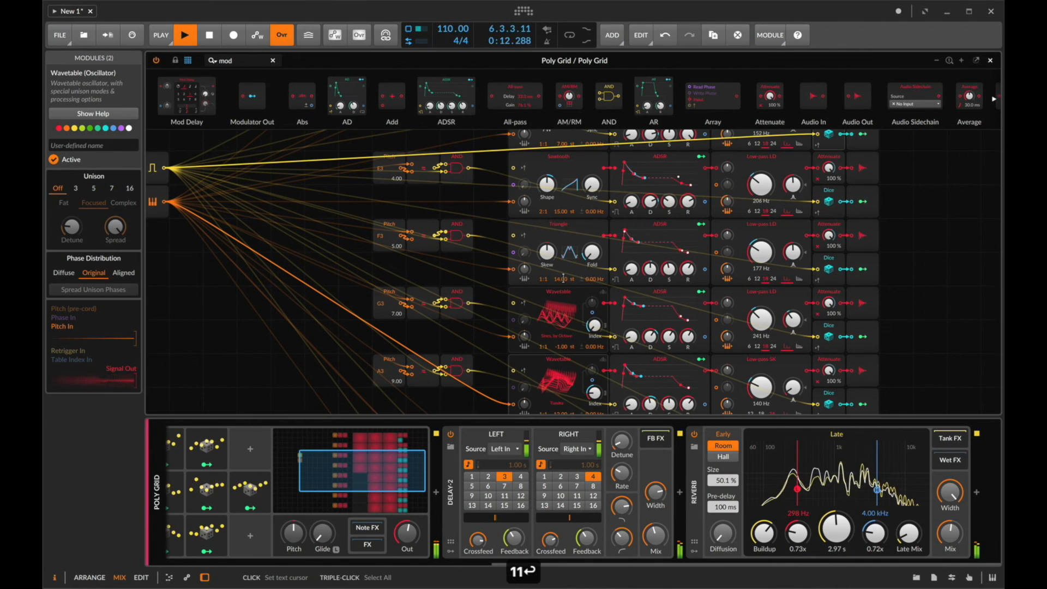
double_click(565, 347)
text(-2)
key(Return)
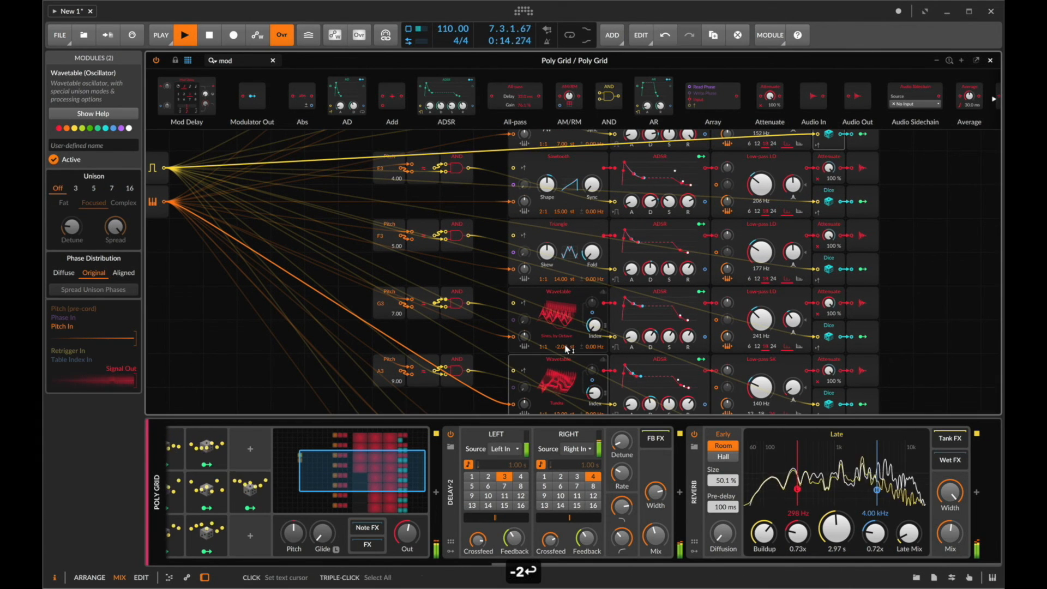
scroll(574, 345, down, 2)
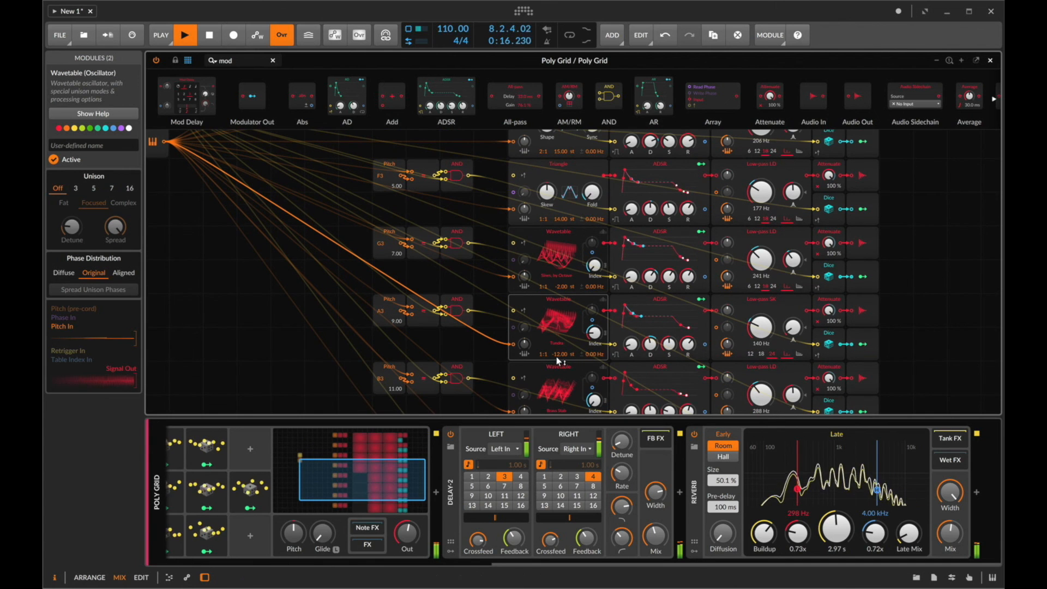
scroll(564, 356, down, 2)
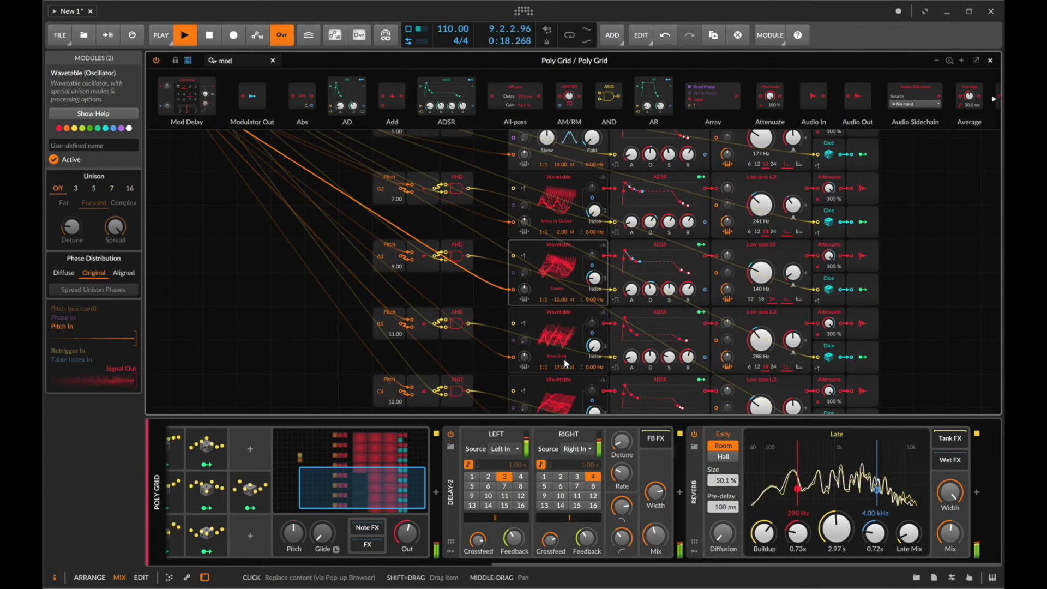
double_click(562, 365)
click(912, 303)
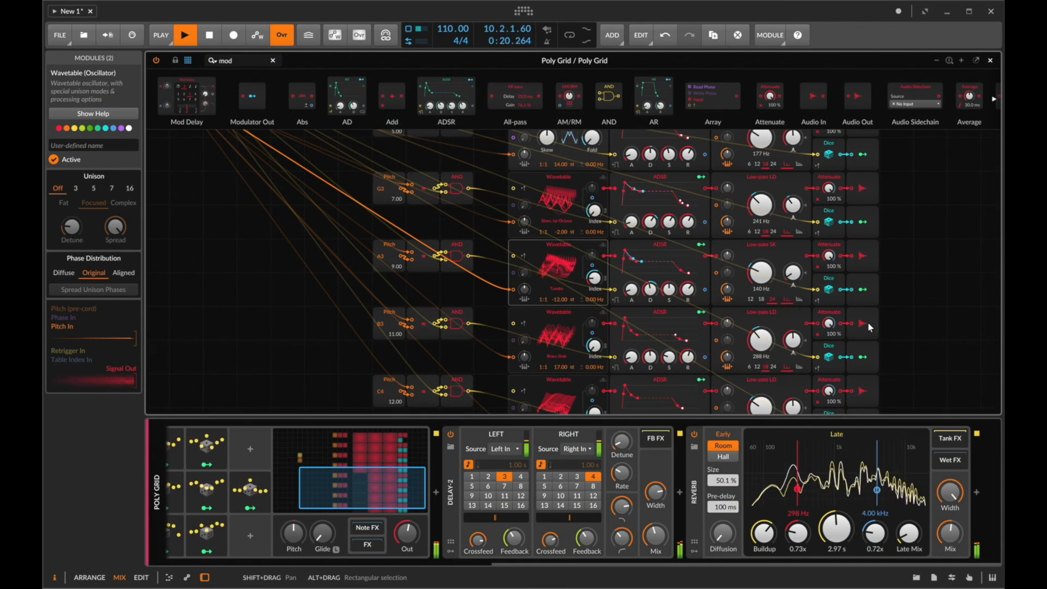
Set the pitch ratio of the oscillators in all note rows from C4 up to C3 to 1:2.
scroll(869, 323, down, 3)
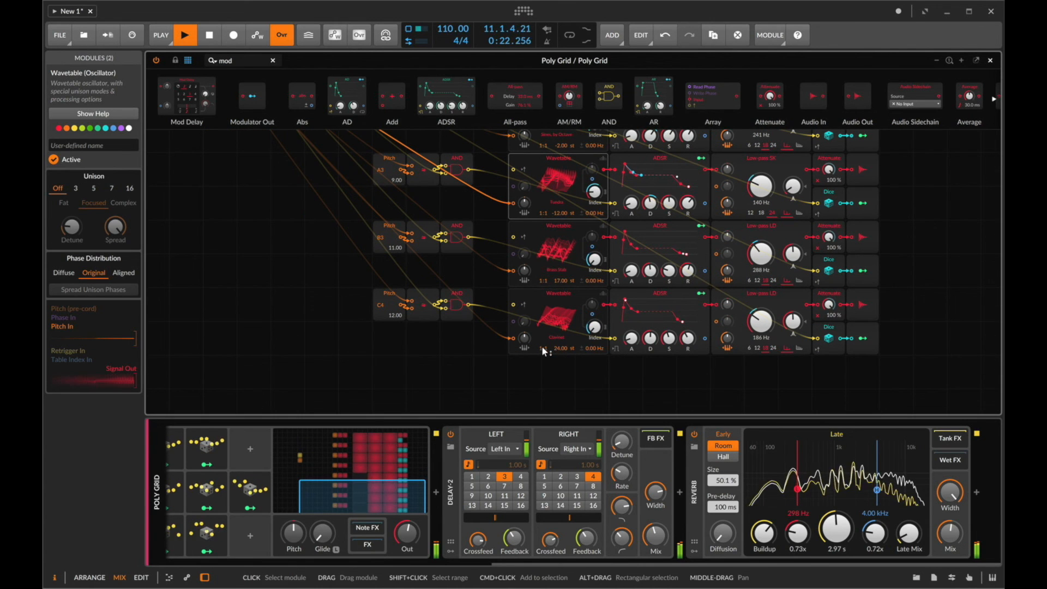
drag(548, 346, 550, 276)
drag(546, 212, 541, 180)
scroll(546, 212, up, 1)
scroll(547, 213, up, 3)
scroll(547, 184, up, 5)
scroll(547, 174, up, 1)
scroll(546, 173, up, 5)
scroll(540, 180, up, 3)
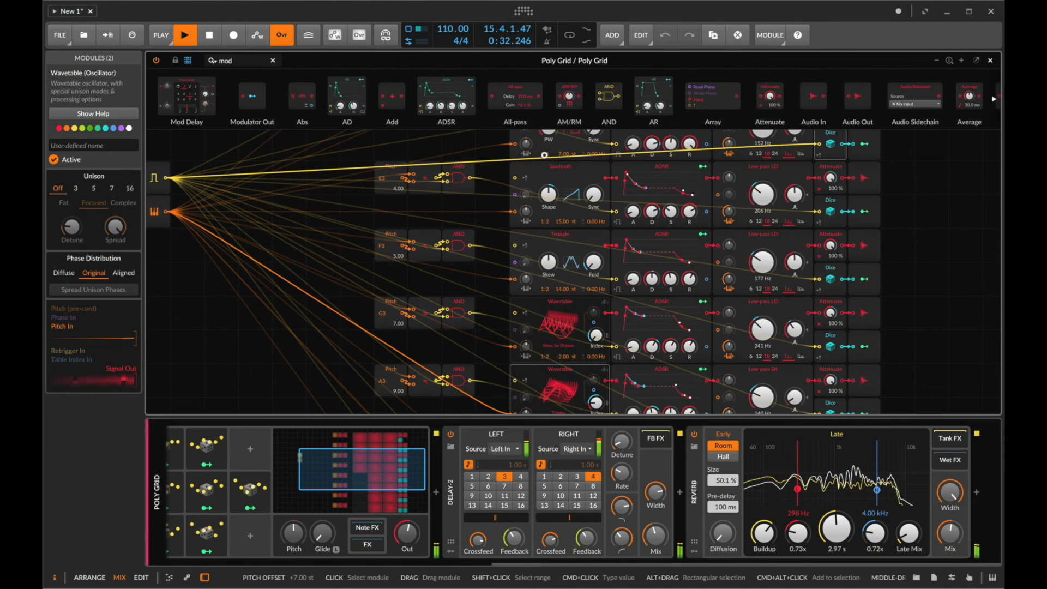
scroll(546, 157, up, 5)
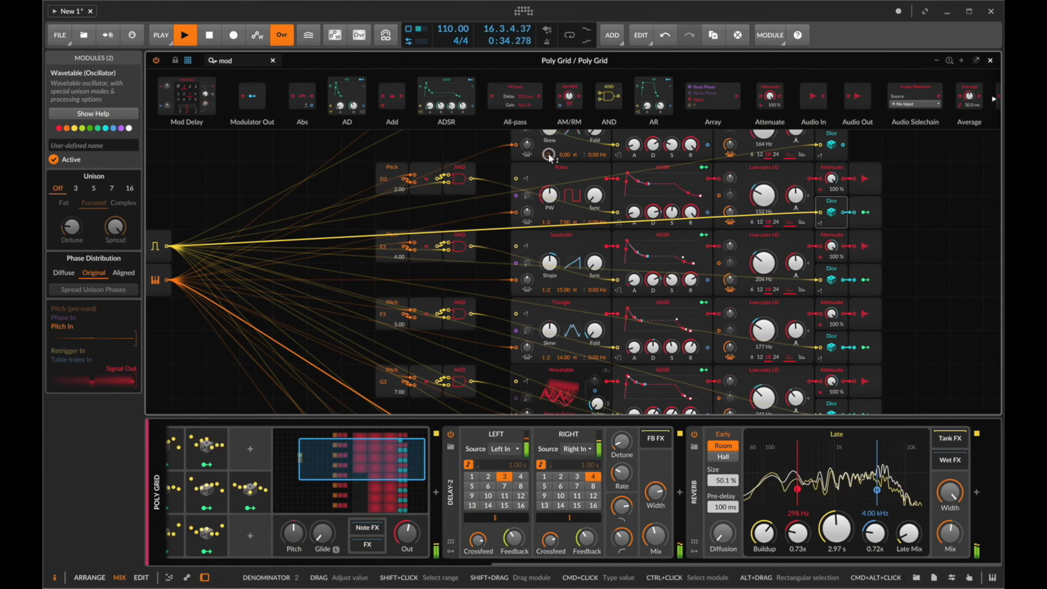
scroll(548, 158, up, 5)
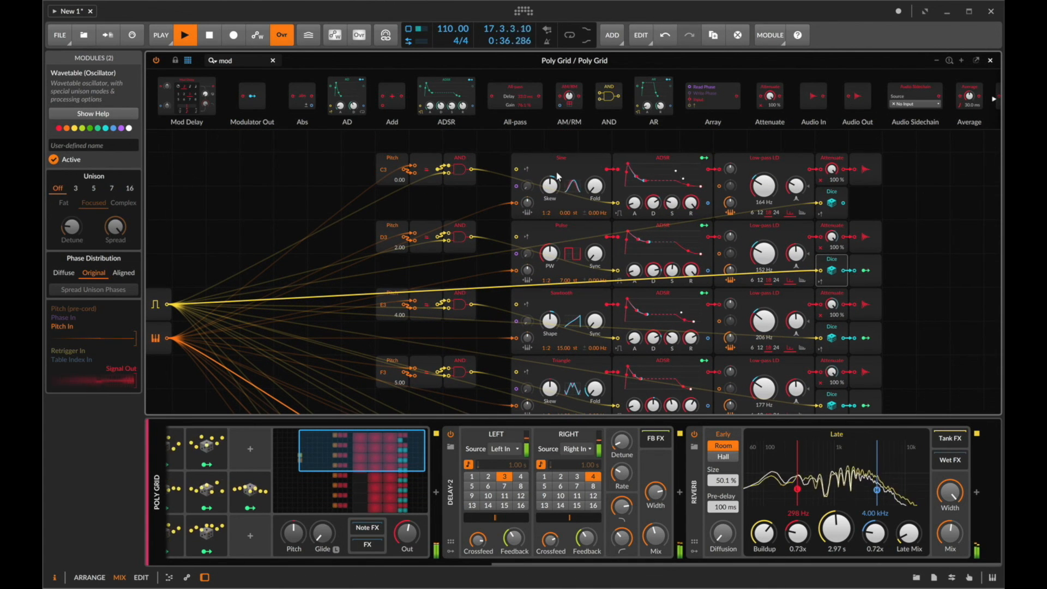
click(567, 162)
Lower the low-pass filter cutoff to 130 Hz in the G3 row, 114 Hz in the F3 row and 101 Hz in the E3 row.
scroll(555, 333, down, 4)
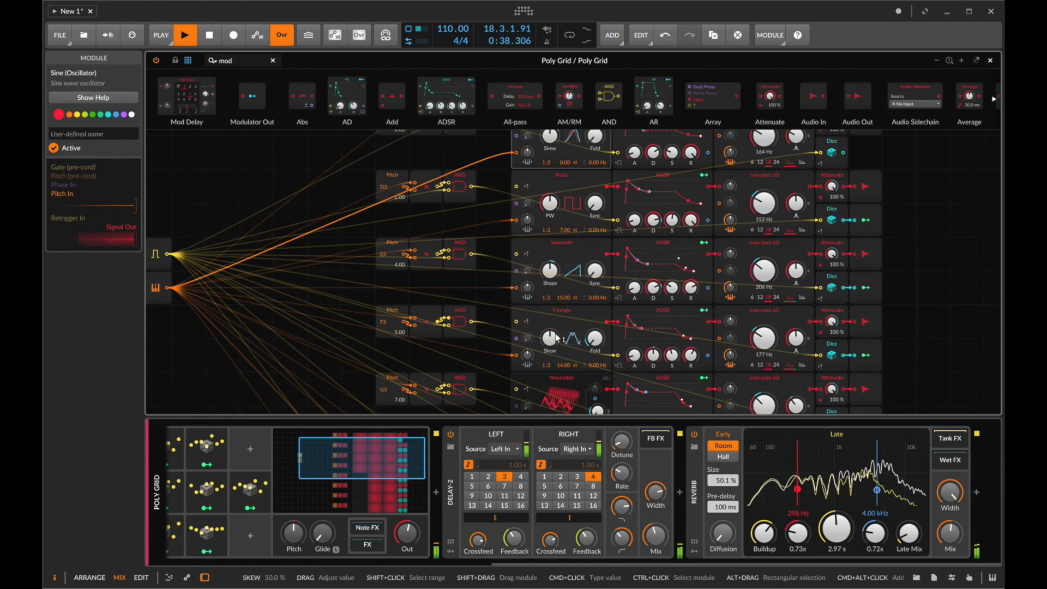
scroll(556, 338, down, 5)
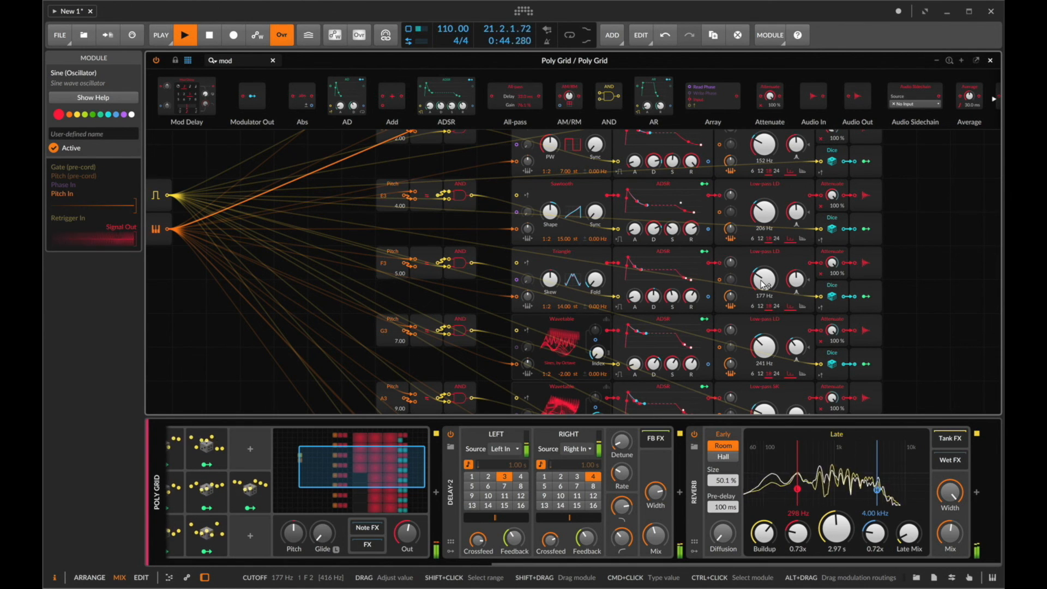
scroll(818, 259, down, 4)
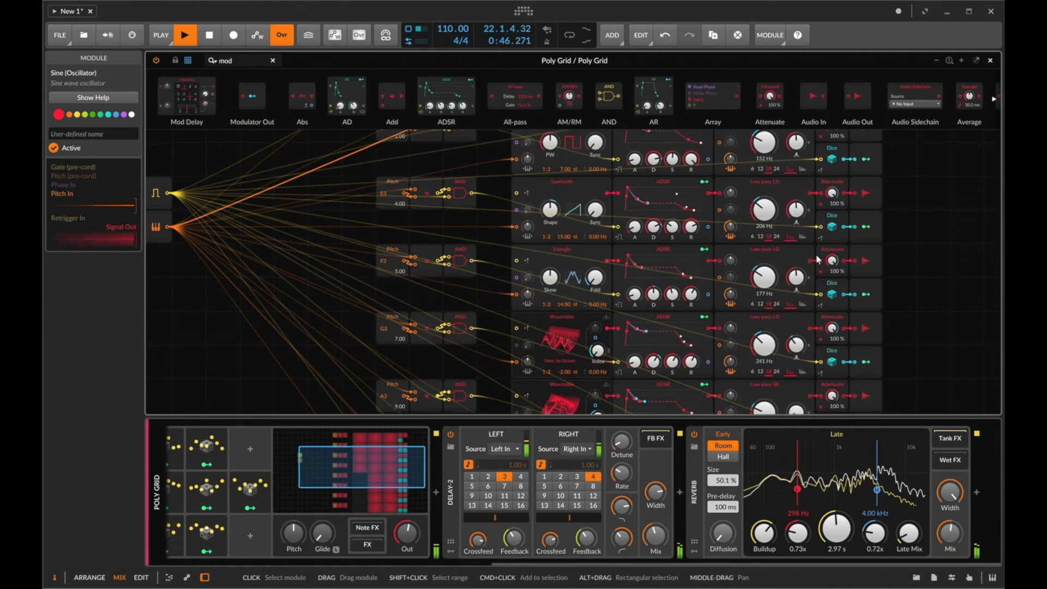
drag(765, 293, 766, 306)
drag(763, 232, 764, 241)
drag(763, 166, 764, 188)
Lower the low-pass filter cutoffs of the C4 and B3 rows to 130 Hz.
scroll(764, 174, up, 6)
scroll(764, 218, down, 15)
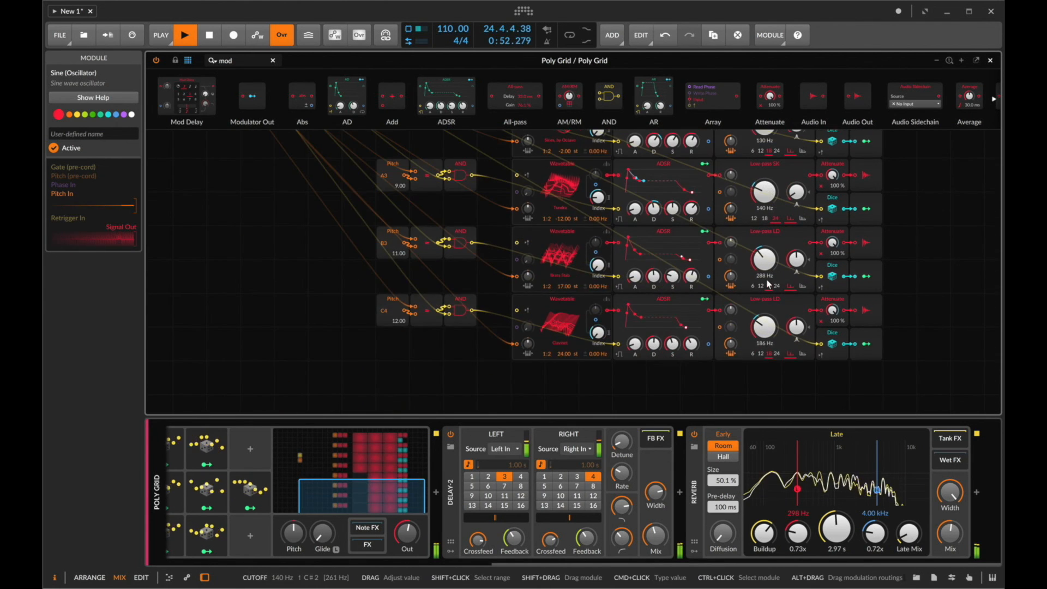
drag(769, 271, 769, 279)
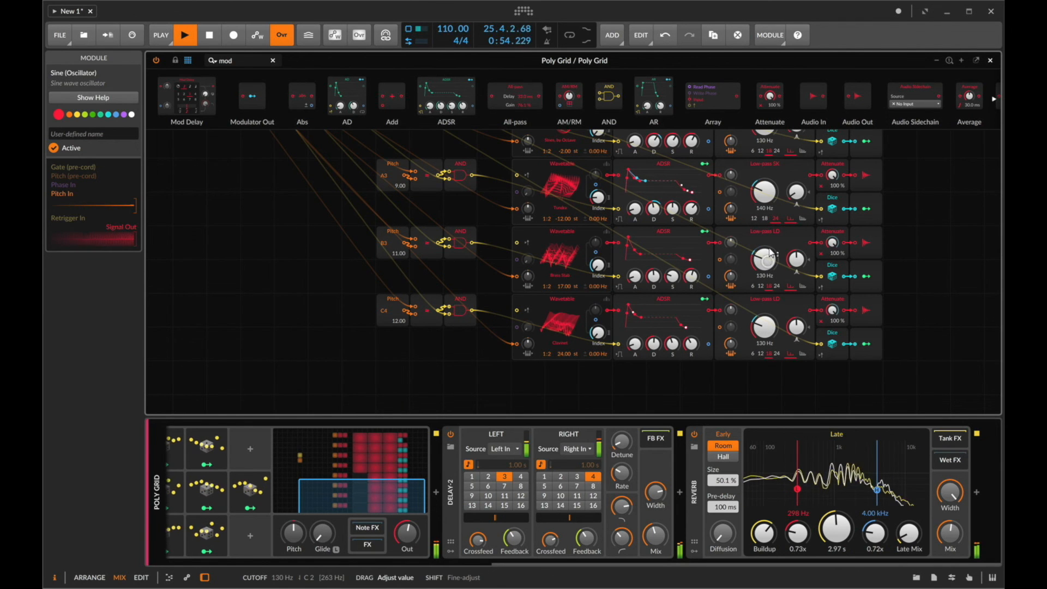
Lower the low-pass filter cutoff of the D3 row to 77.8 Hz and of the C3 row to 60.2 Hz.
scroll(771, 255, up, 9)
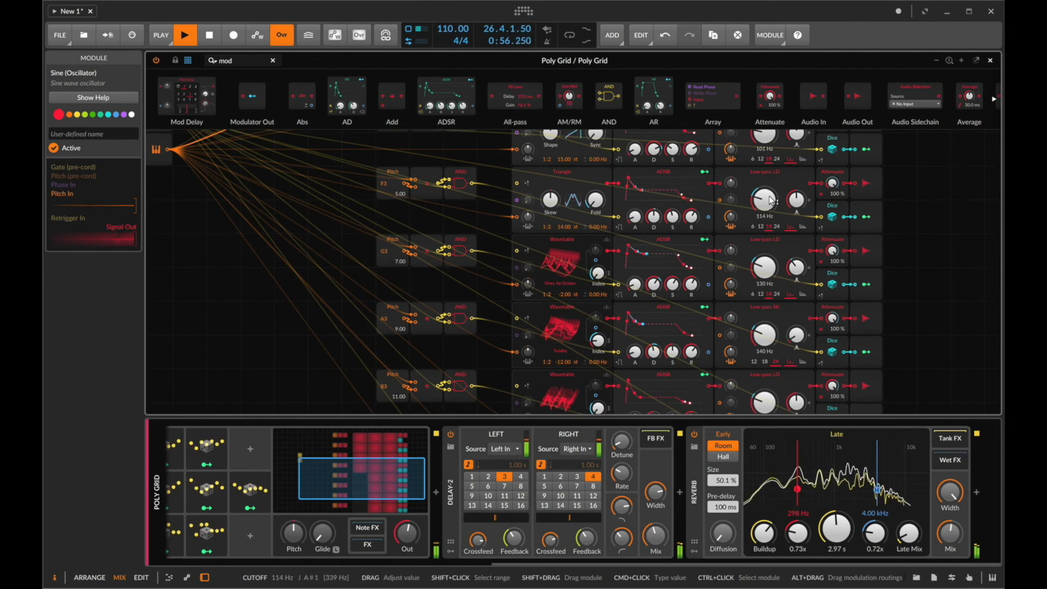
scroll(771, 200, up, 4)
scroll(771, 200, up, 3)
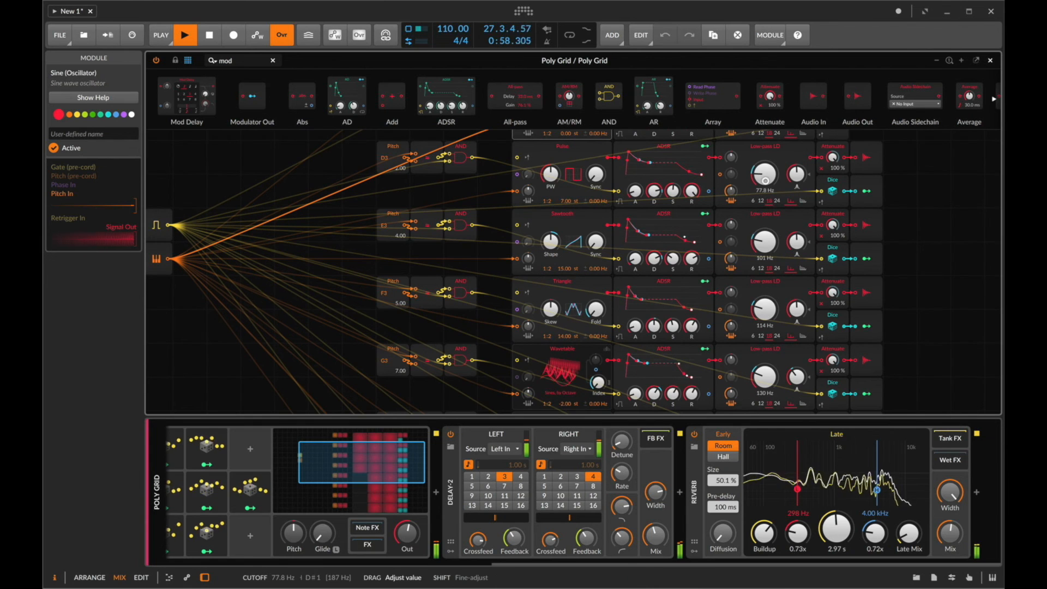
scroll(765, 180, up, 4)
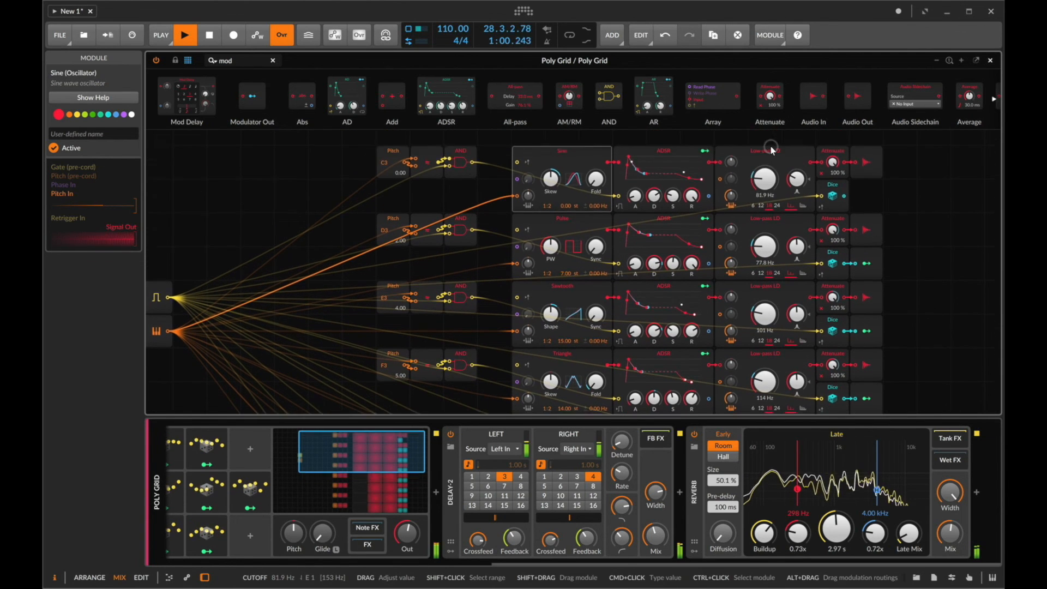
scroll(771, 150, up, 4)
drag(765, 261, 768, 265)
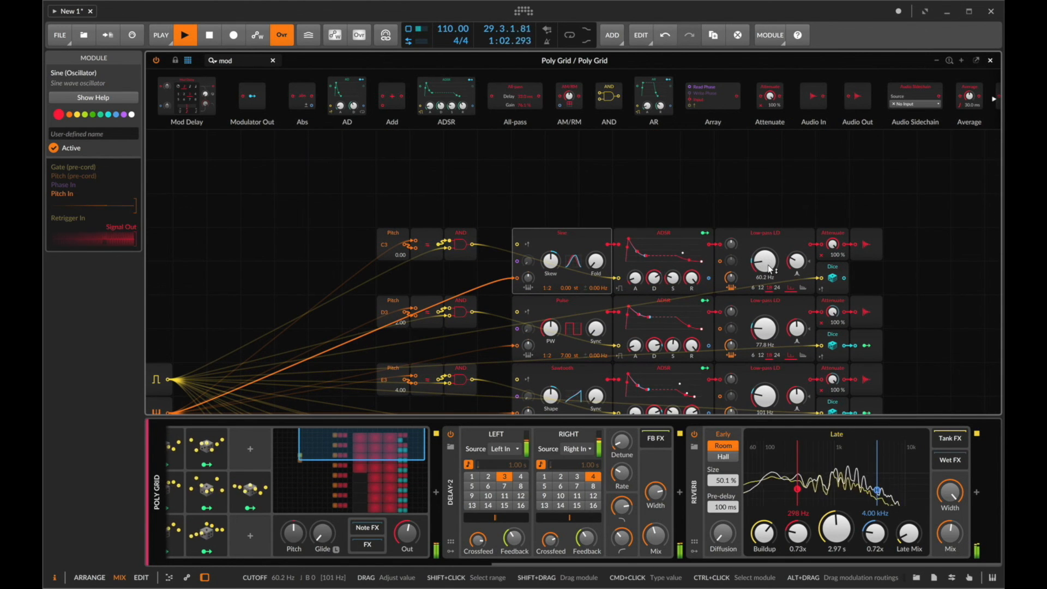
Set the Reverb's mix to about 34.1 %.
scroll(765, 268, down, 12)
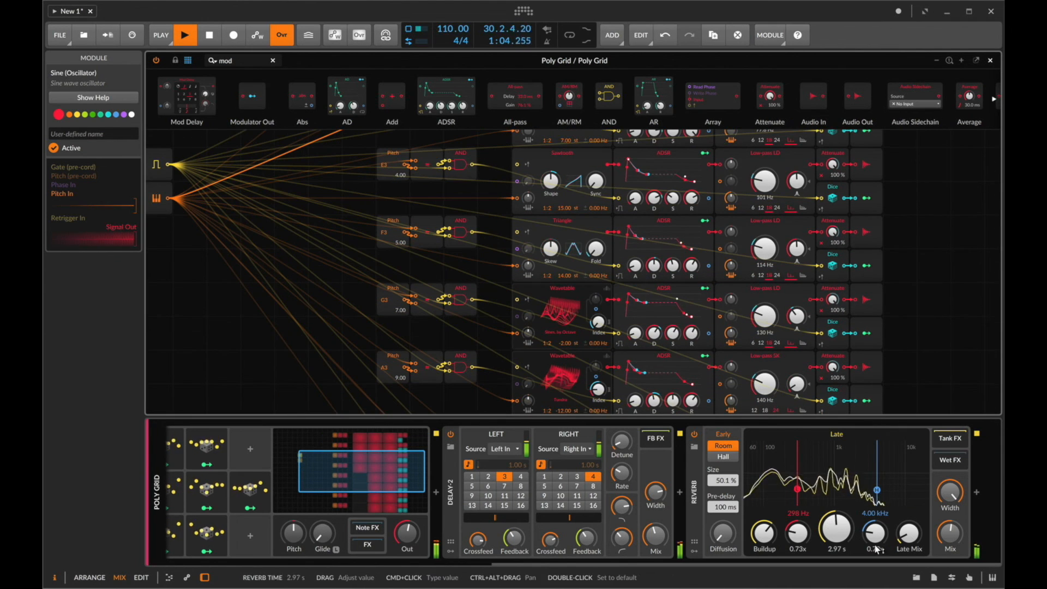
drag(949, 539, 949, 548)
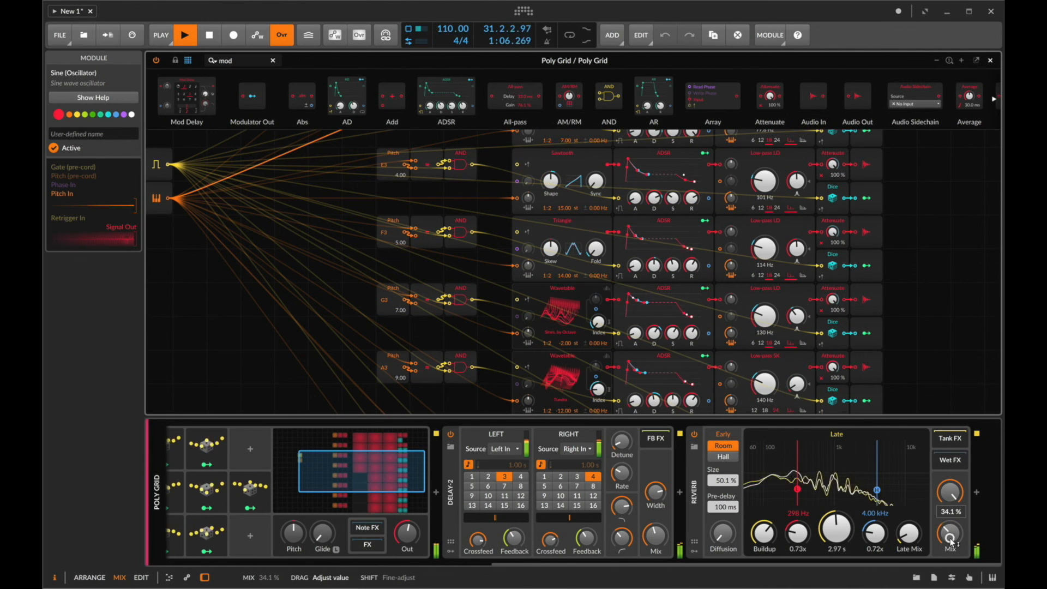